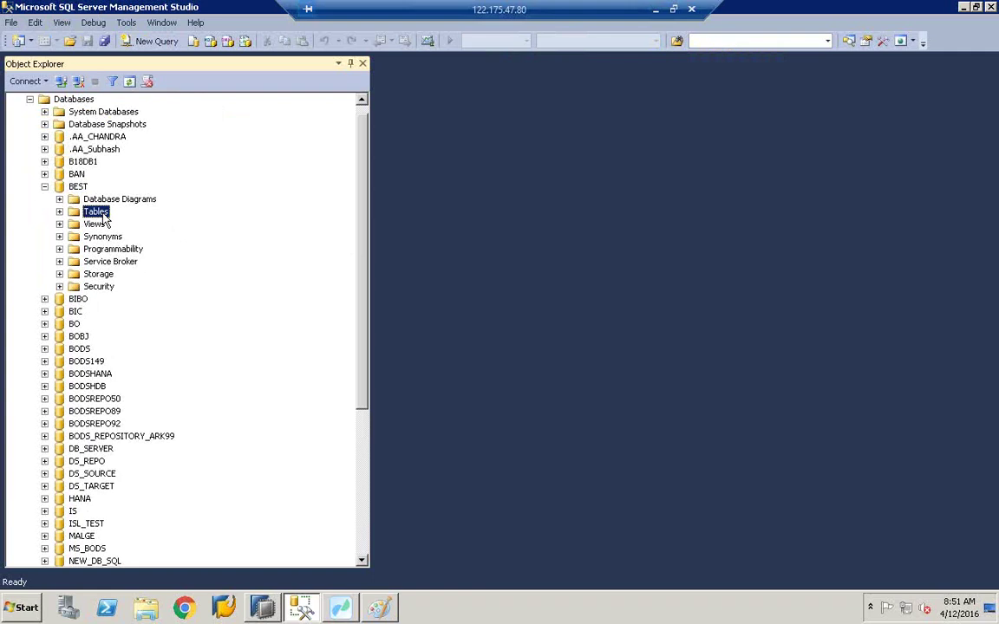
Step: Start a new table design under the BEST database's Tables and widen the designer area
right_click(102, 214)
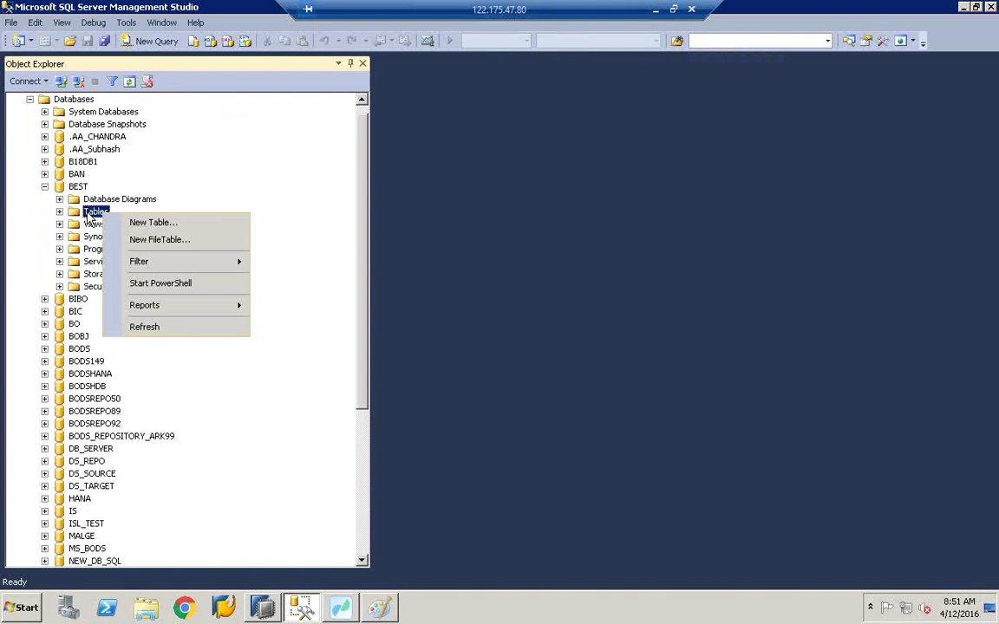
left_click(151, 223)
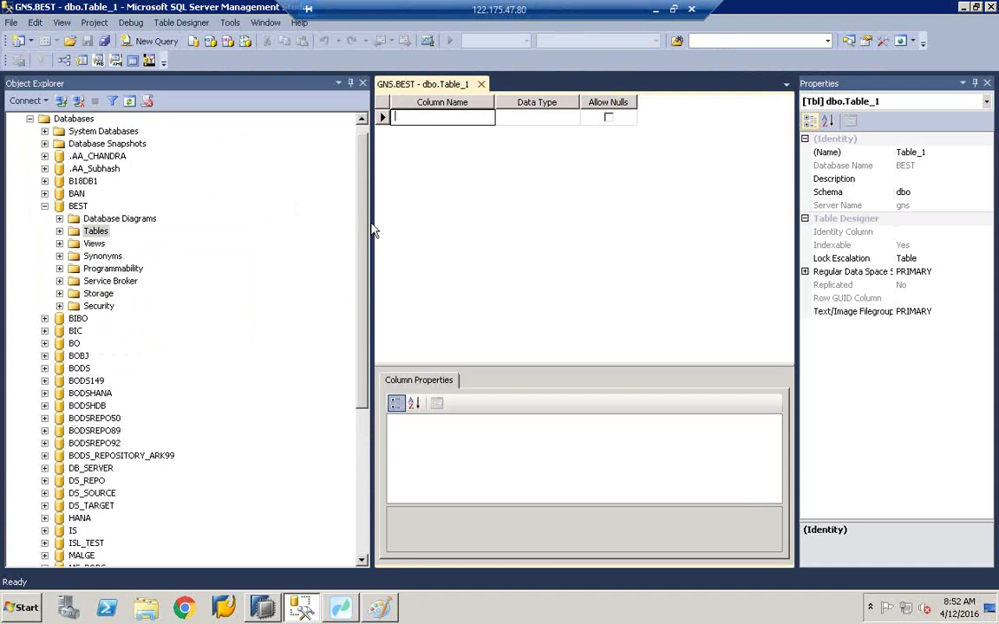
left_click_drag(370, 225, 230, 230)
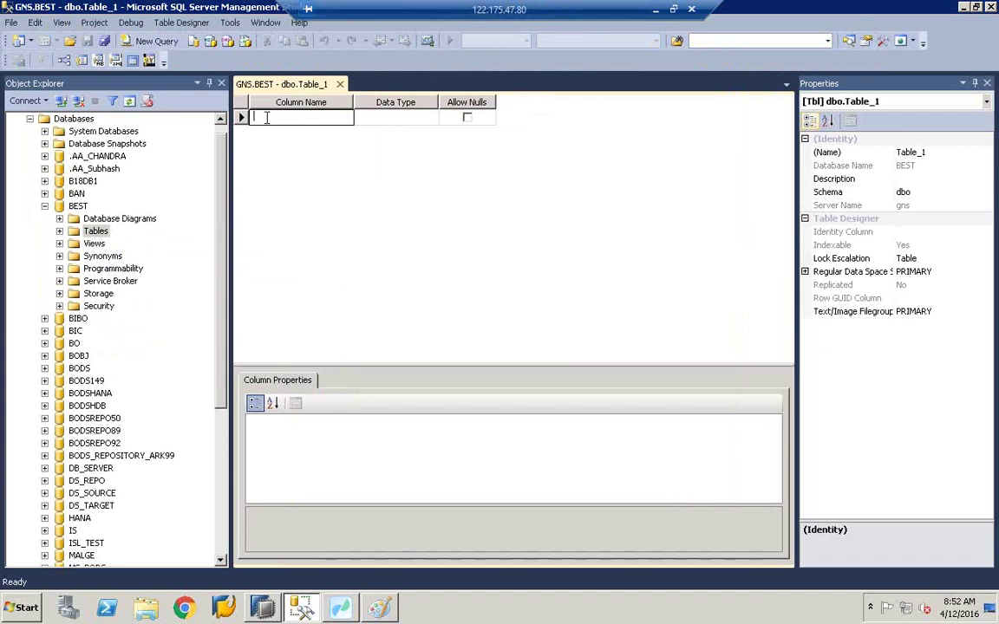
Step: Add the first two columns, BUKRS and VKORG, to the table design
type("BUK")
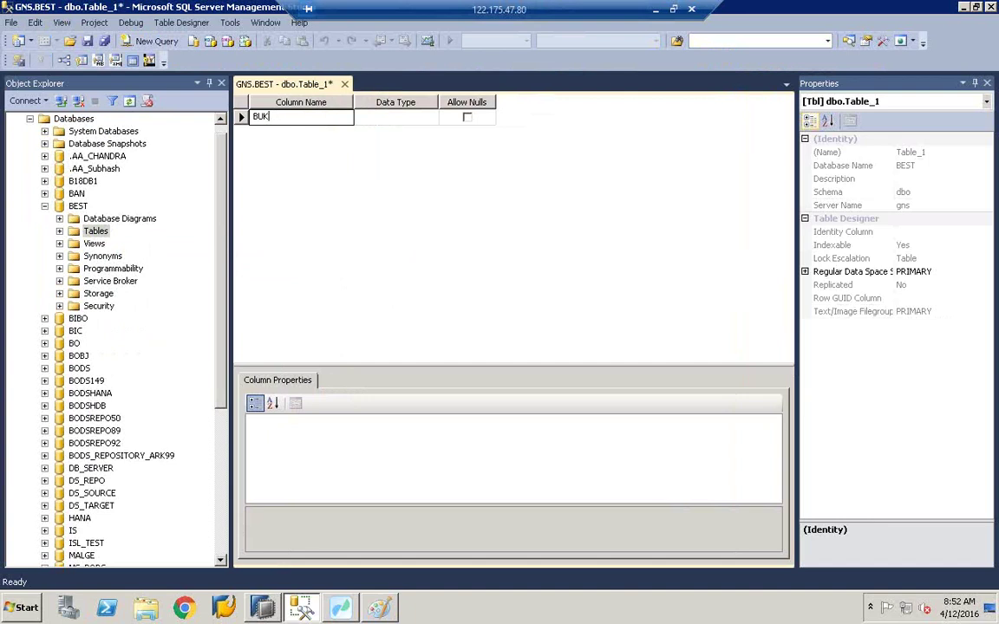
key("BackSpace")
key("BackSpace")
key("BackSpace")
type("BUKRA")
key("BackSpace")
type("S")
left_click(266, 133)
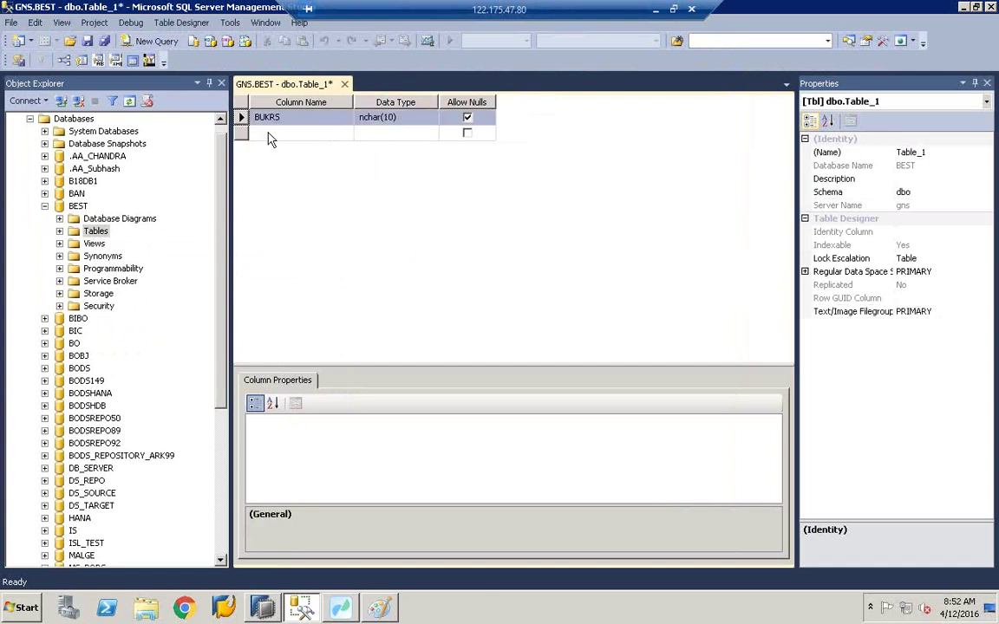
type("VKORG")
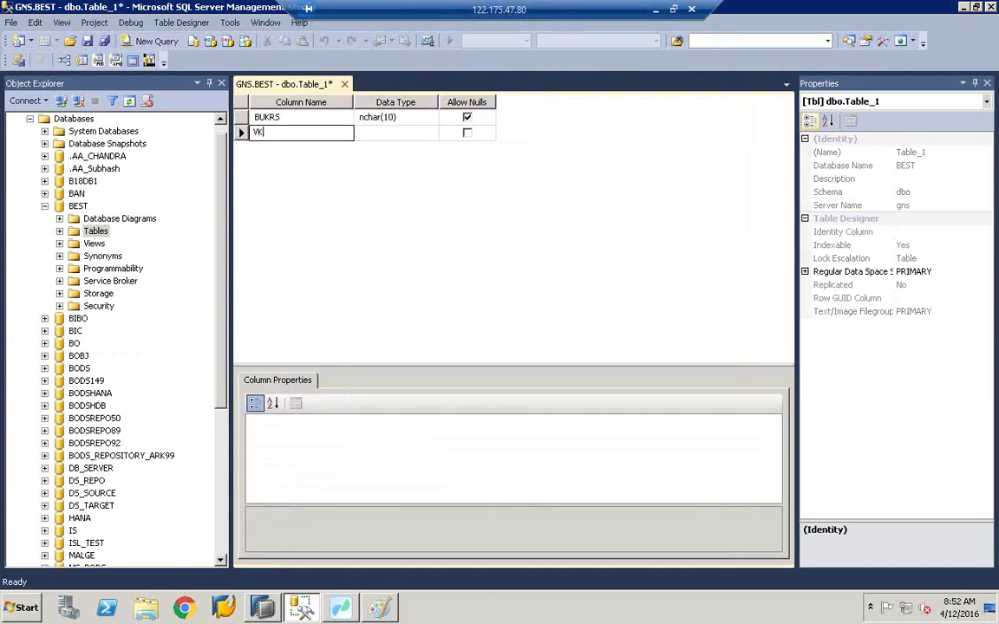
key("Tab")
Step: Add the MATNR and KNDNR columns as the third and fourth rows
left_click(273, 149)
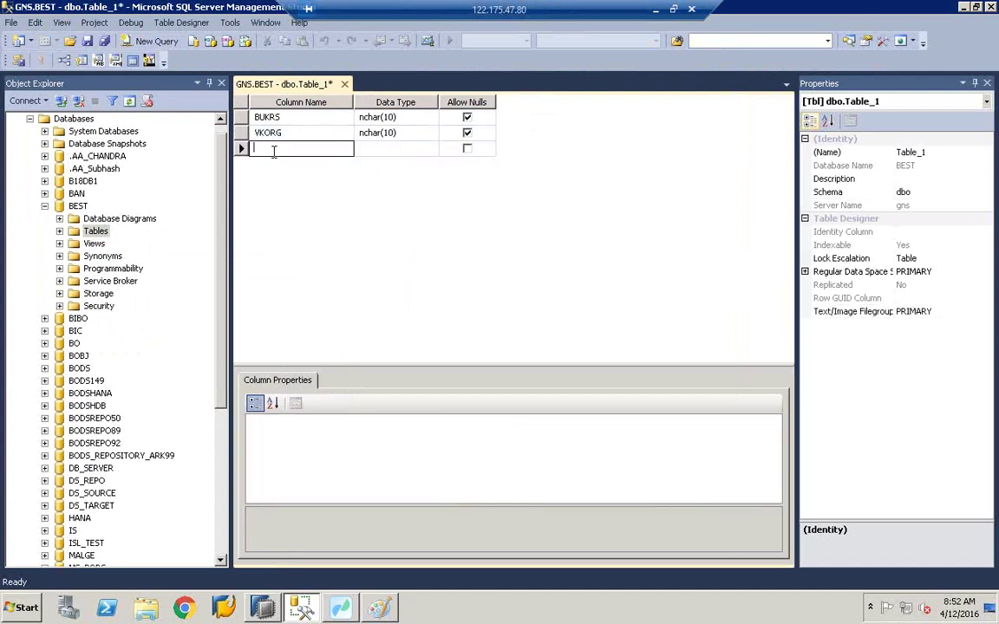
type("MAT")
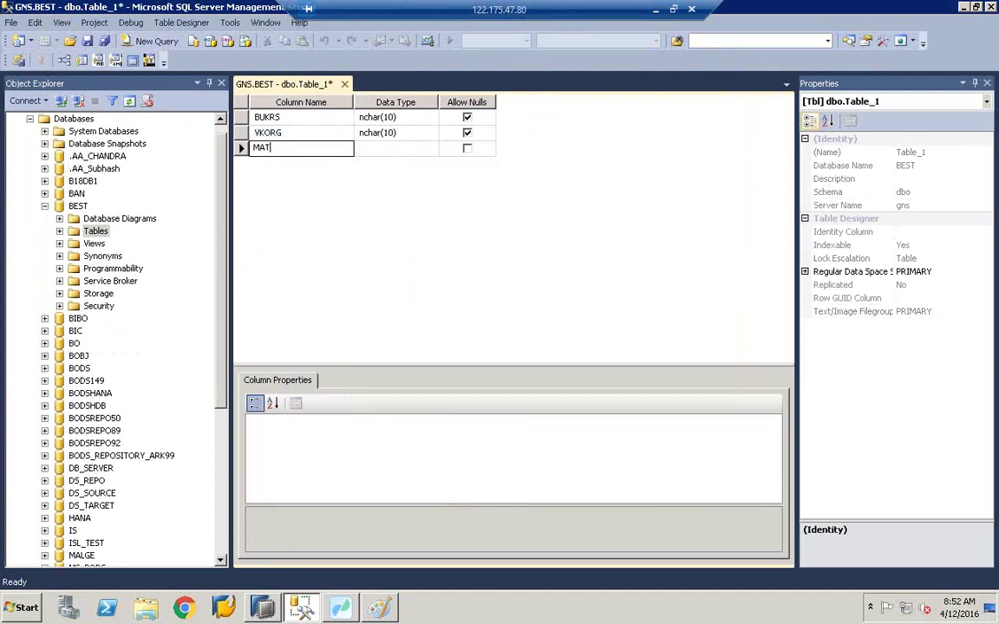
key("BackSpace")
key("BackSpace")
key("BackSpace")
type("MATNR")
key("Tab")
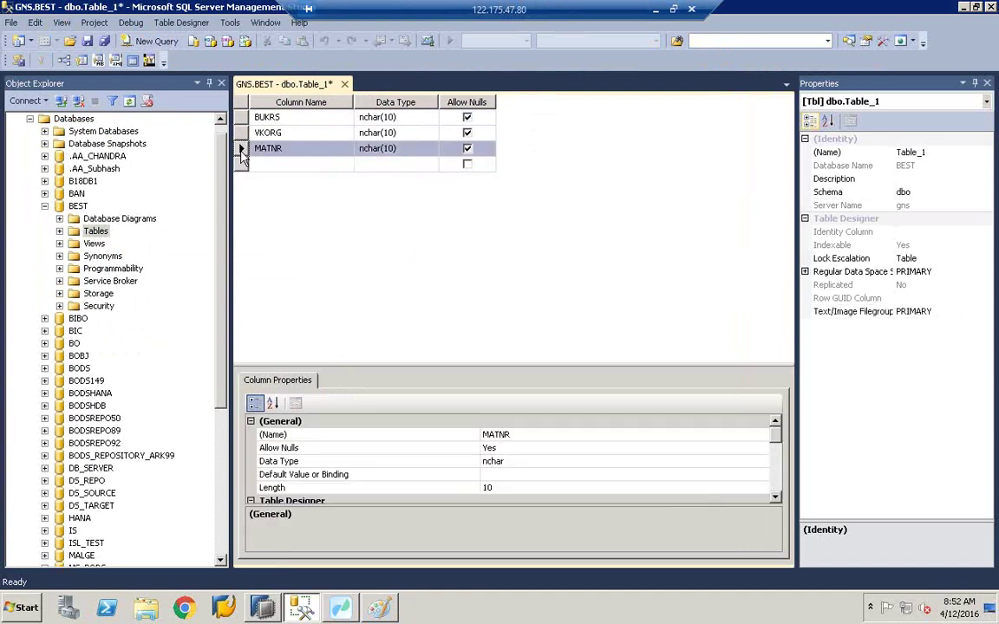
left_click(273, 165)
type("KNDNR")
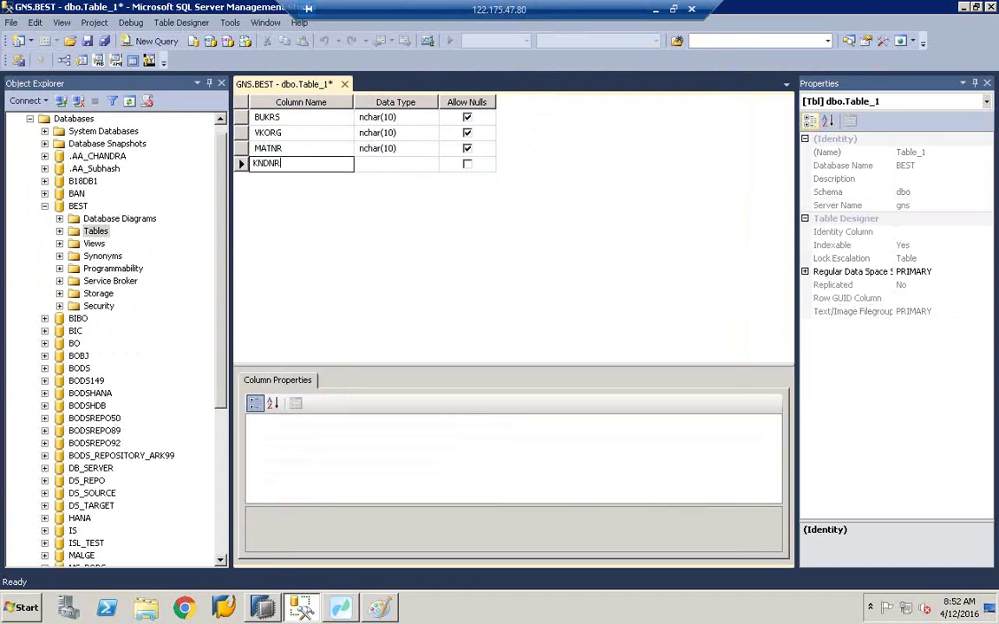
key("Tab")
Step: Add the VV010 and VV070 columns as the fifth and sixth rows
left_click(284, 180)
type("VK")
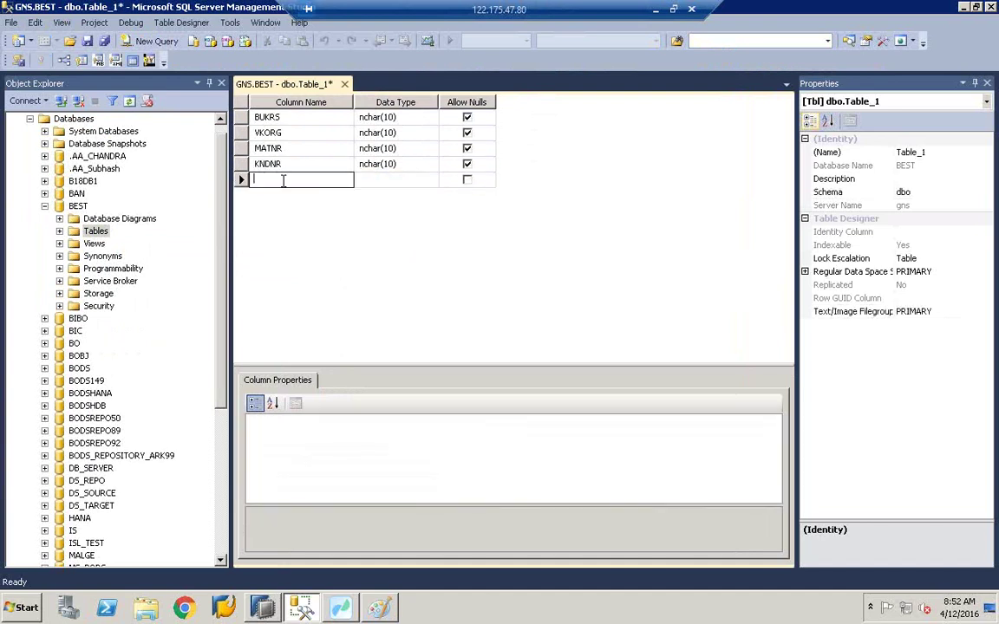
type("010")
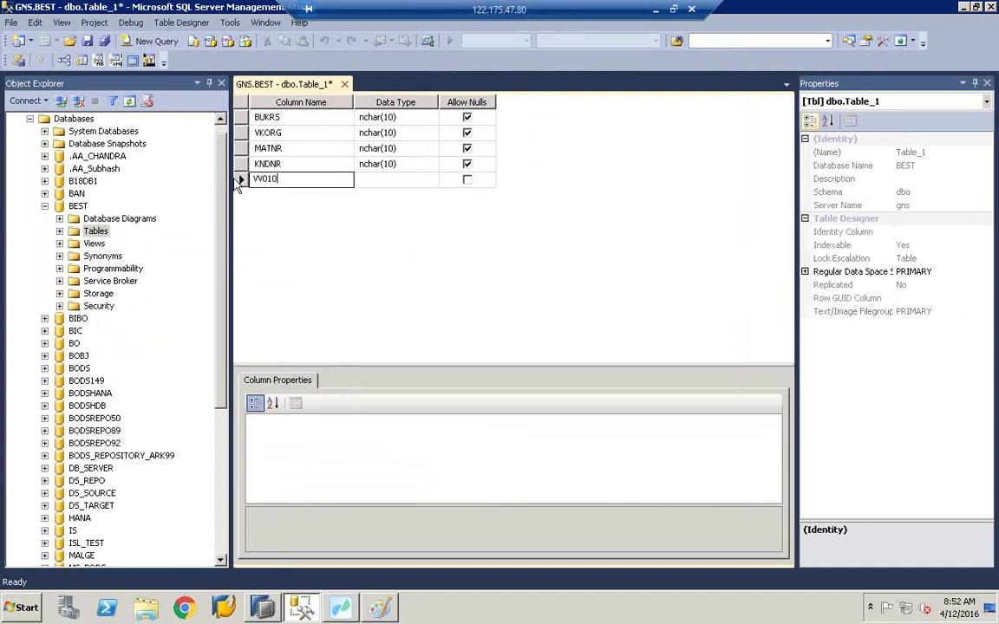
key("Tab")
left_click(264, 195)
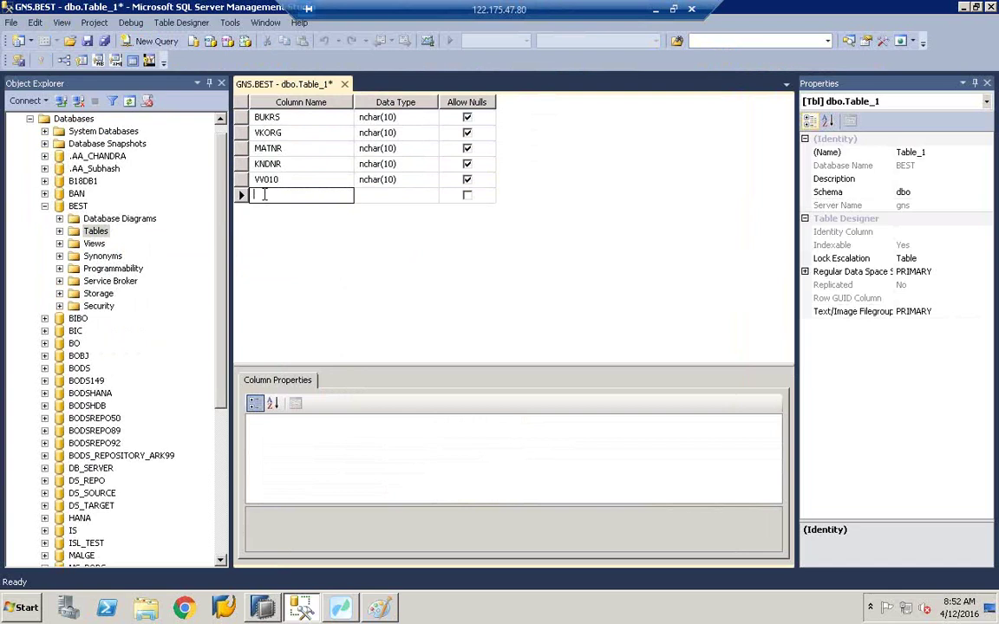
type("VV070")
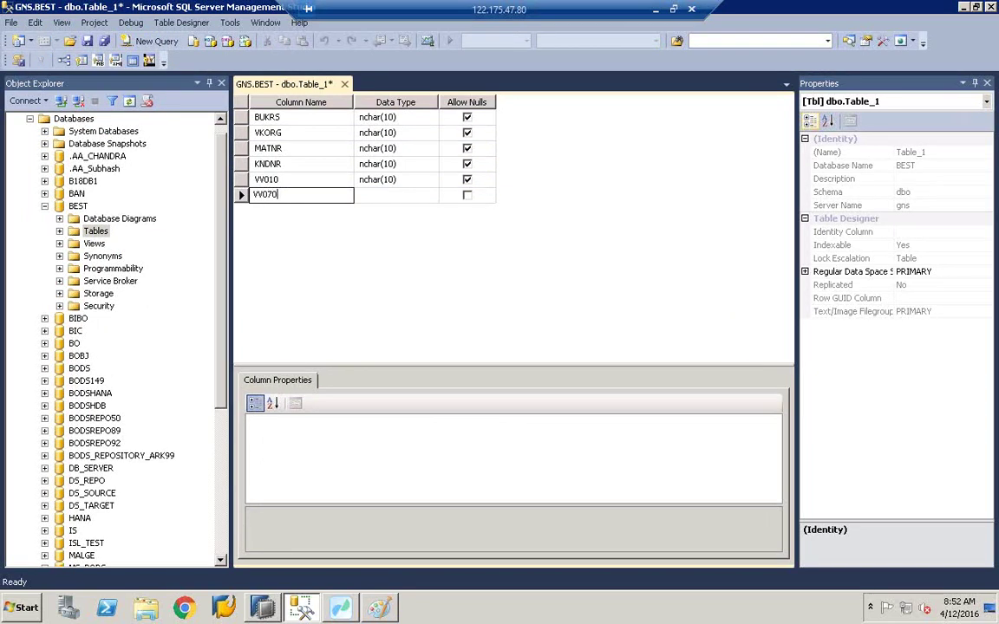
key("Tab")
left_click(392, 118)
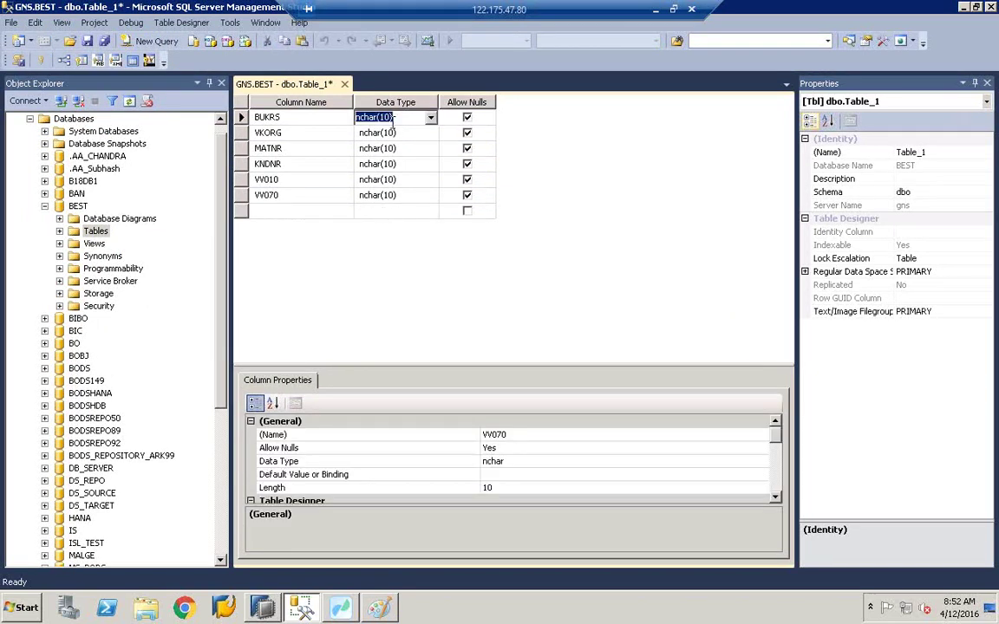
Step: Change the VV010 and VV070 data types from nchar(10) to decimal(18, 0)
left_click(392, 179)
key("alt+Down")
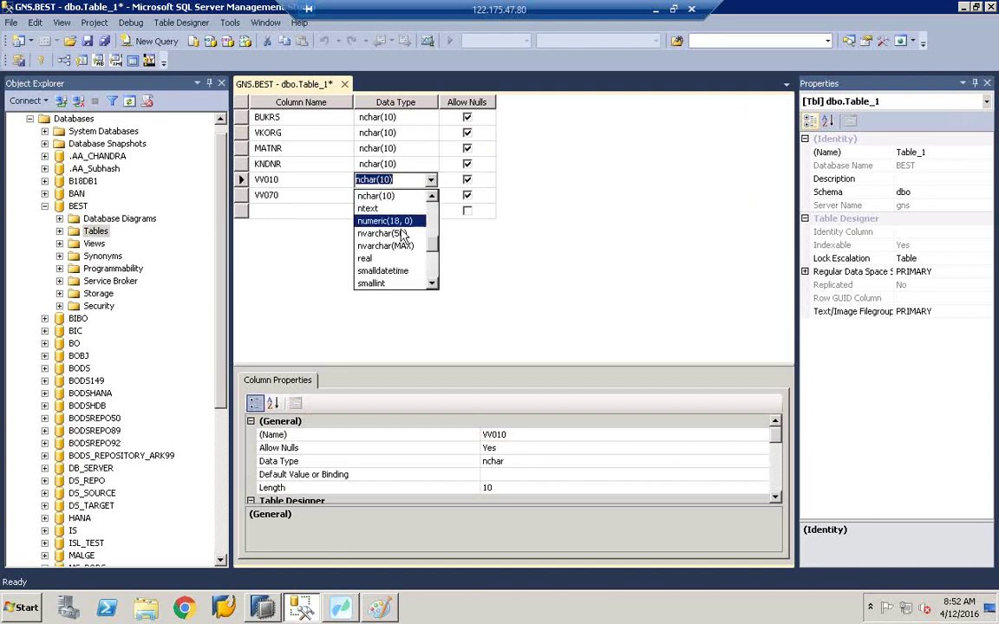
left_click(434, 212)
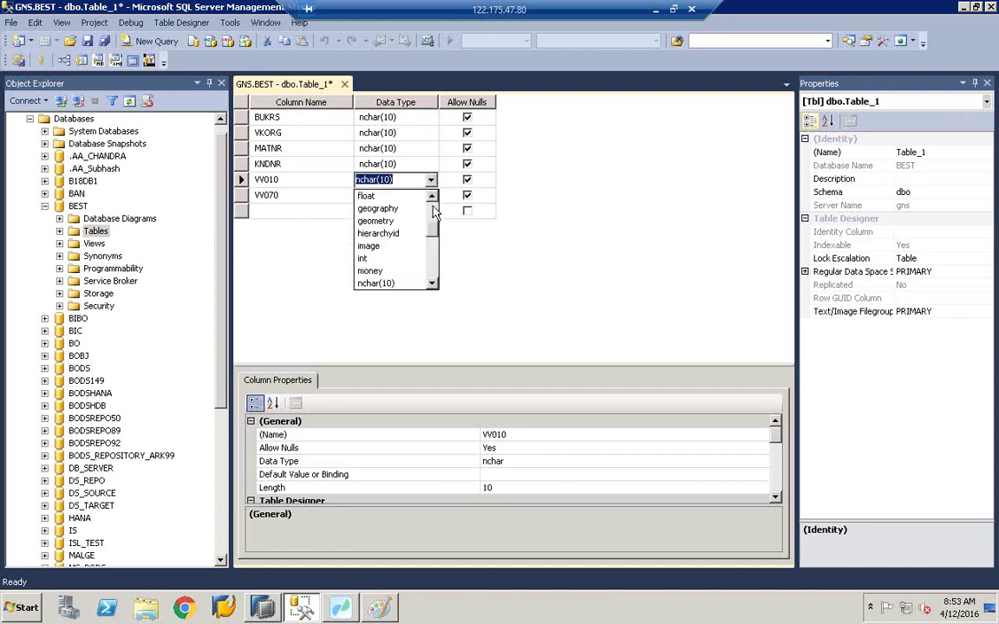
left_click(434, 212)
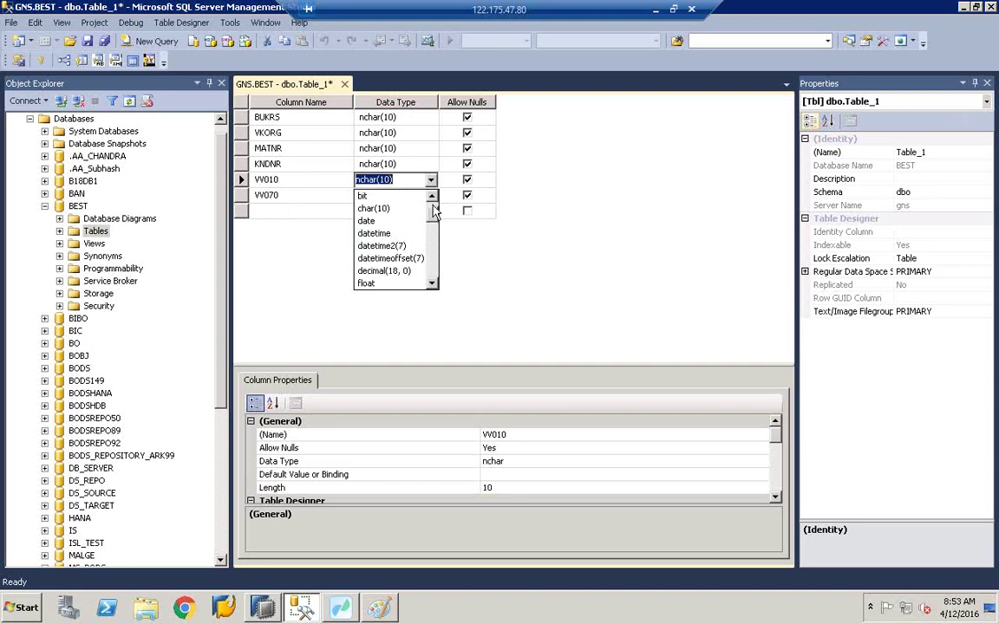
left_click(400, 273)
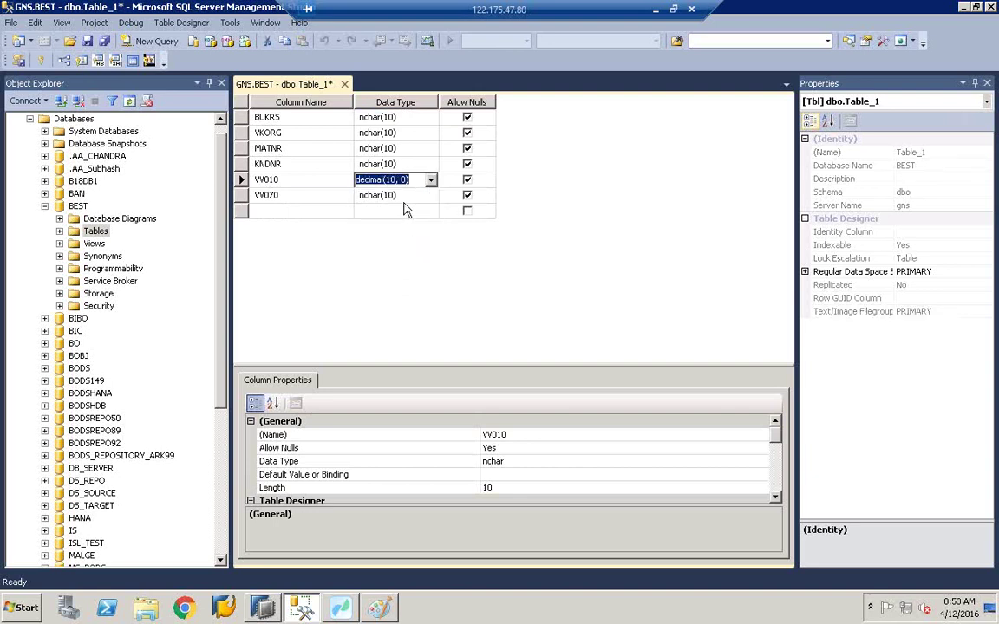
left_click(407, 198)
left_click(414, 199)
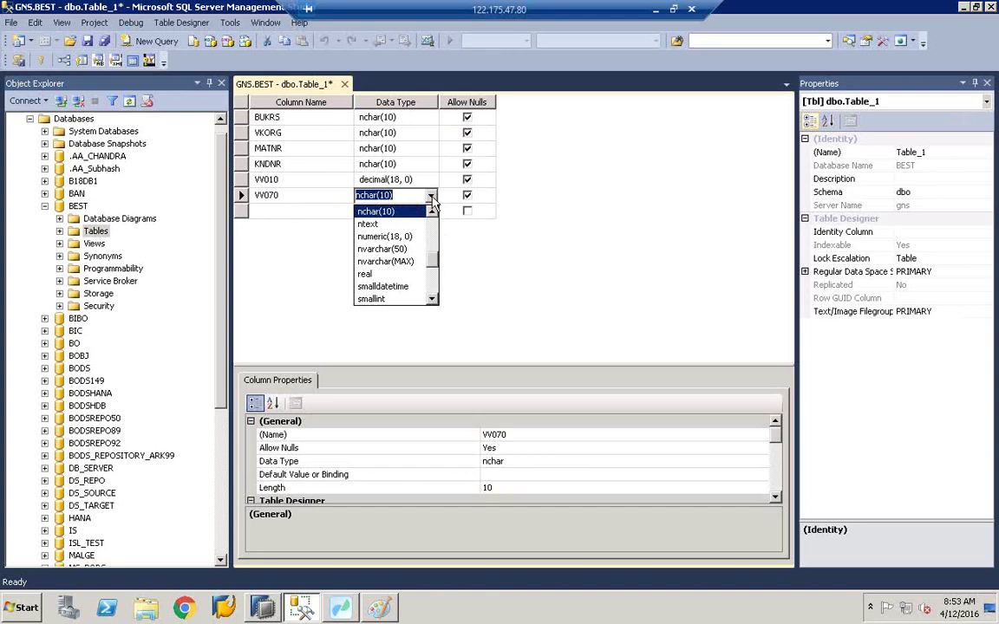
left_click(432, 230)
left_click(431, 232)
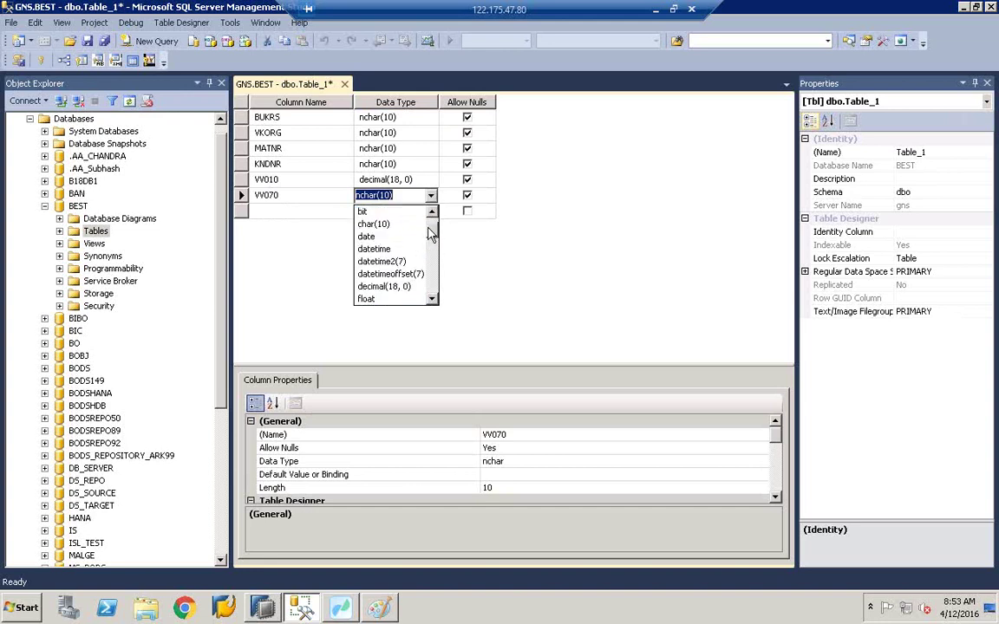
left_click(395, 286)
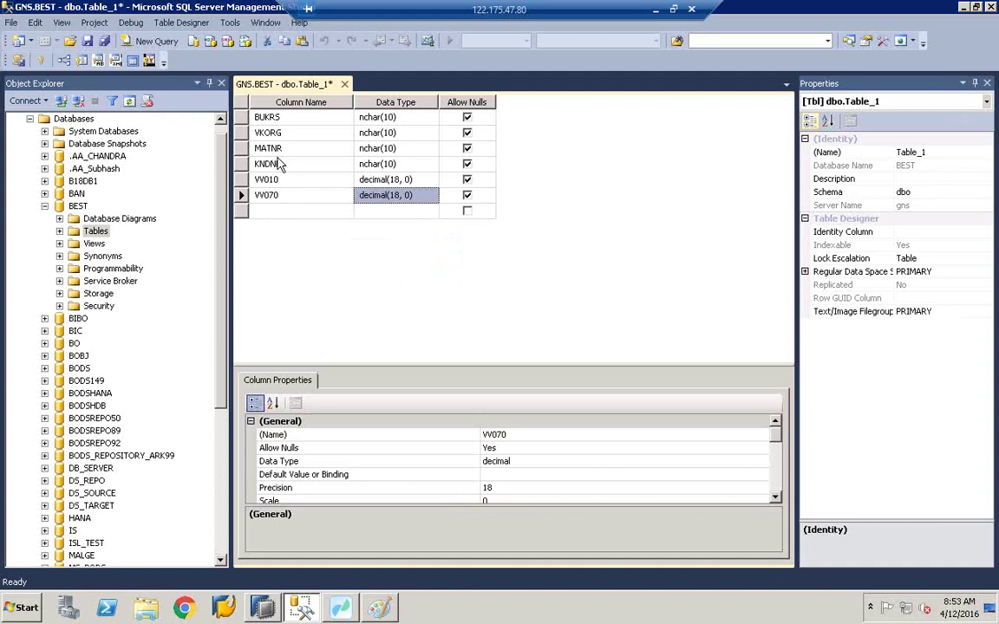
left_click(246, 103)
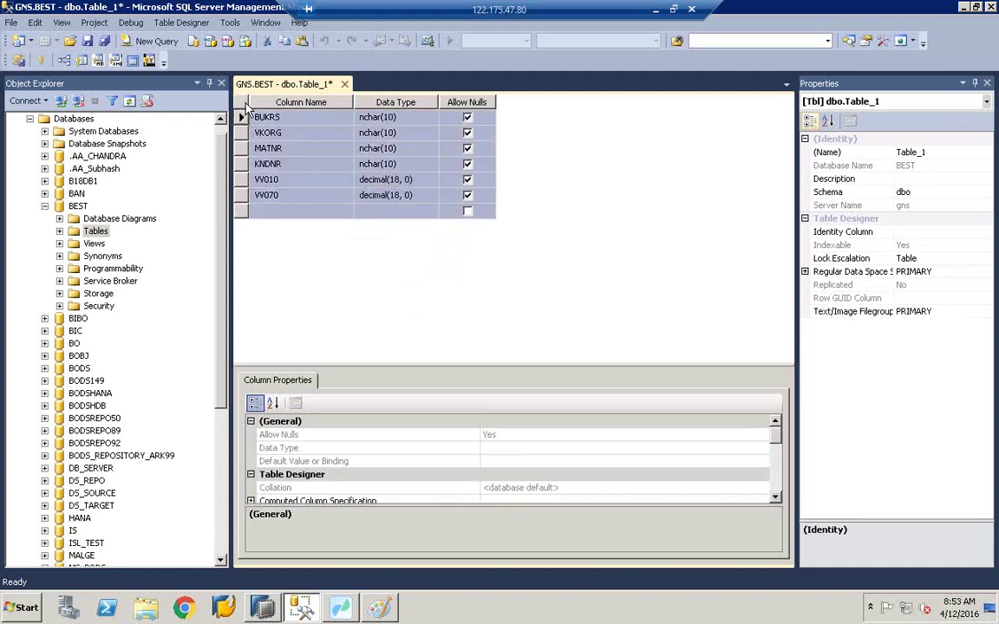
Step: Save the table as ZCOMPANYCODE_COPA_DATA and expand the BEST database's Tables list
left_click(105, 41)
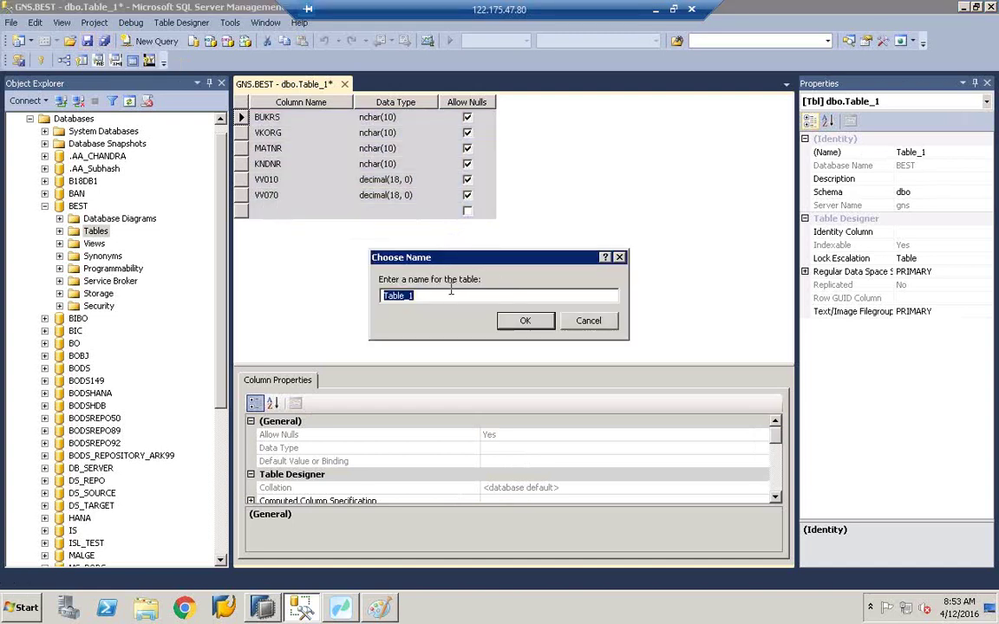
left_click(390, 297)
double_click(389, 298)
type("ZCOMPANYCODE")
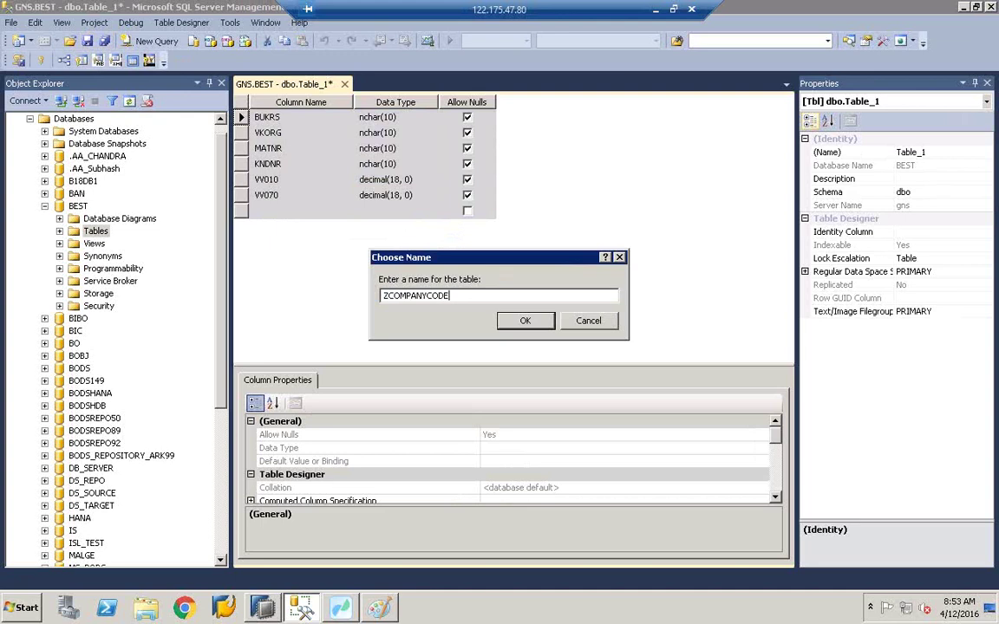
type("_COPA_DATA")
left_click(533, 322)
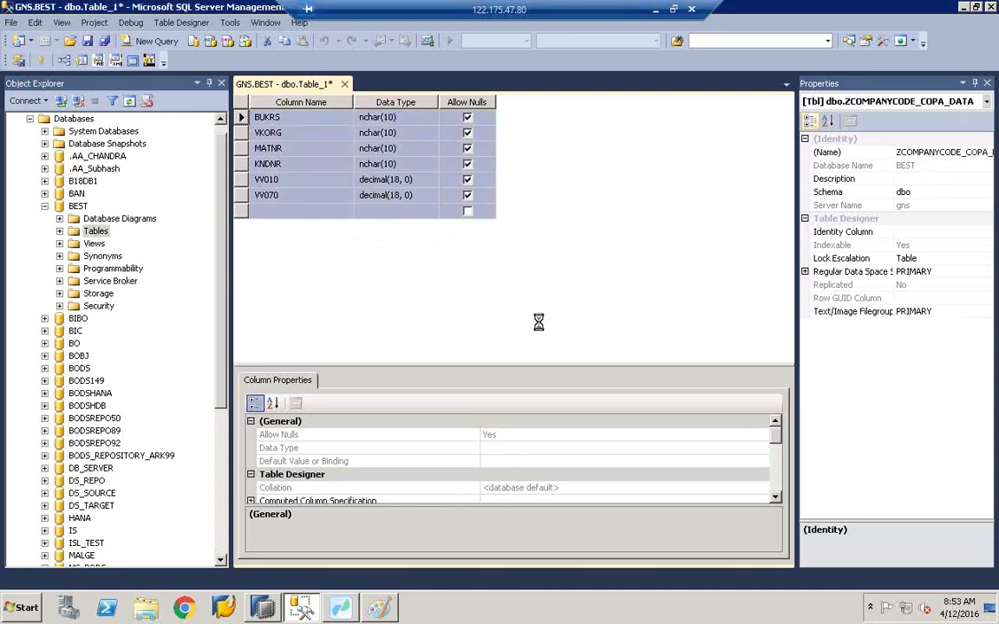
left_click(59, 231)
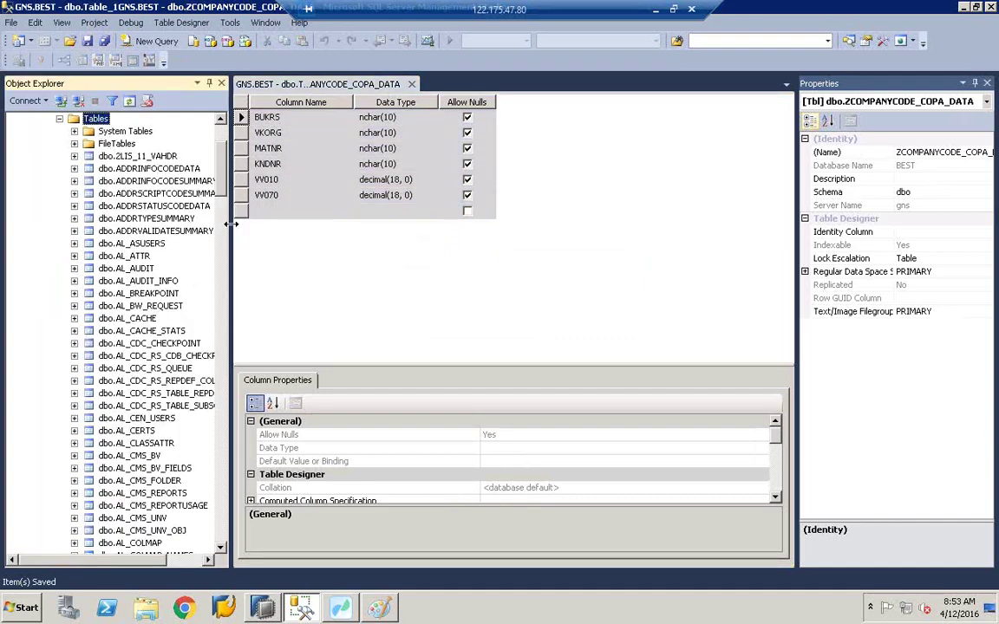
Step: Expand dbo.ZCOMPANYCODE_COPA_DATA and its Columns folder to show BUKRS through VV070
left_click_drag(230, 224, 353, 225)
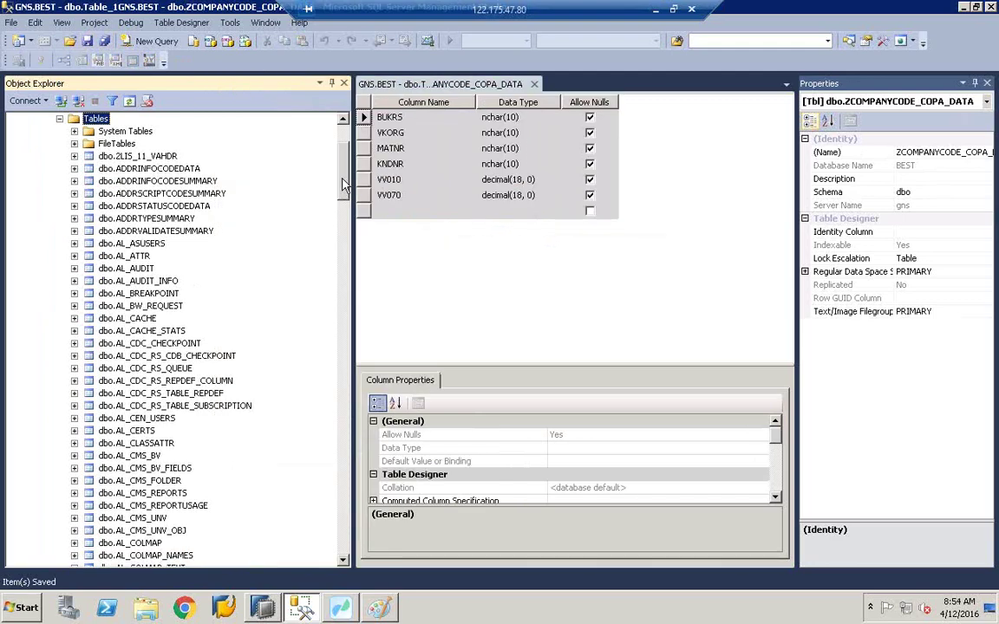
left_click(344, 329)
left_click_drag(344, 330, 337, 485)
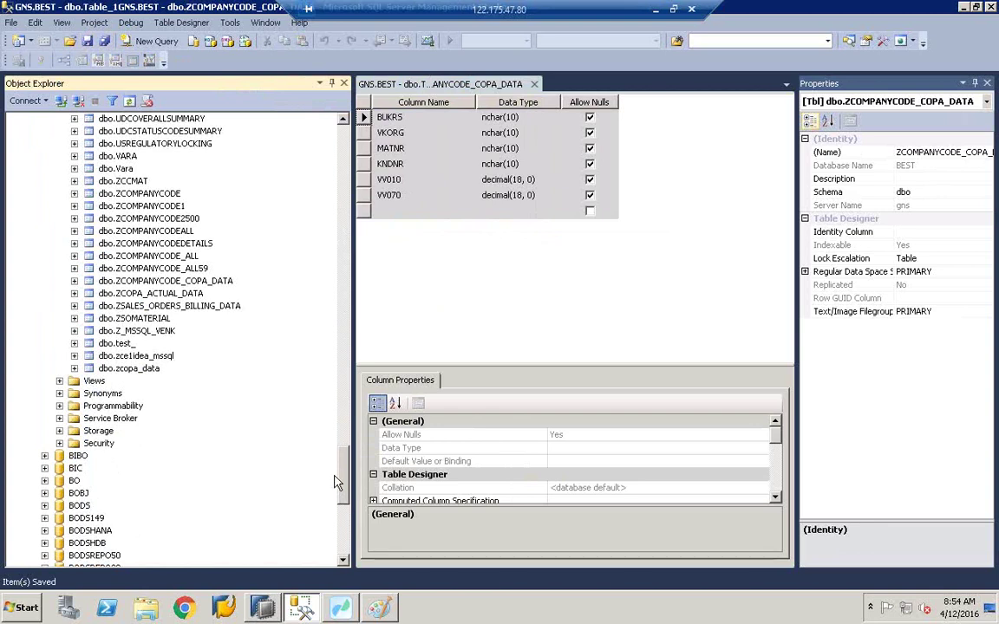
left_click(217, 283)
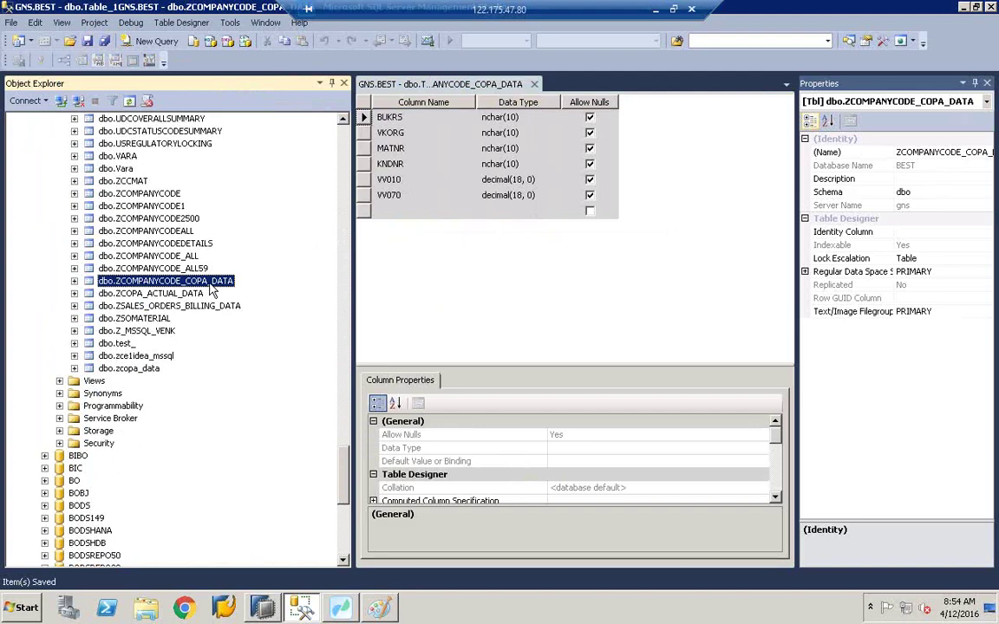
left_click(75, 281)
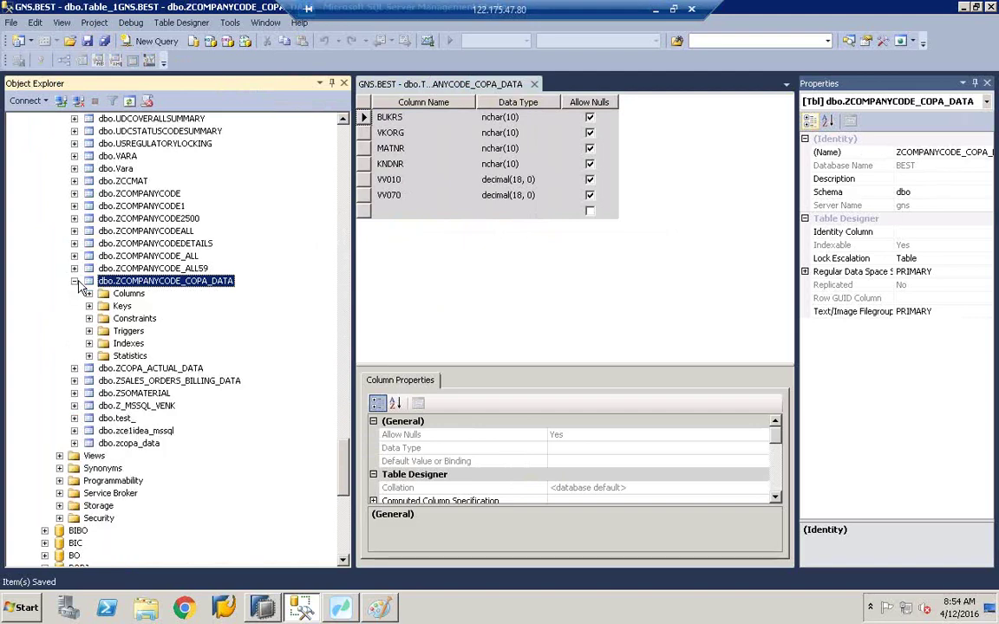
left_click(89, 293)
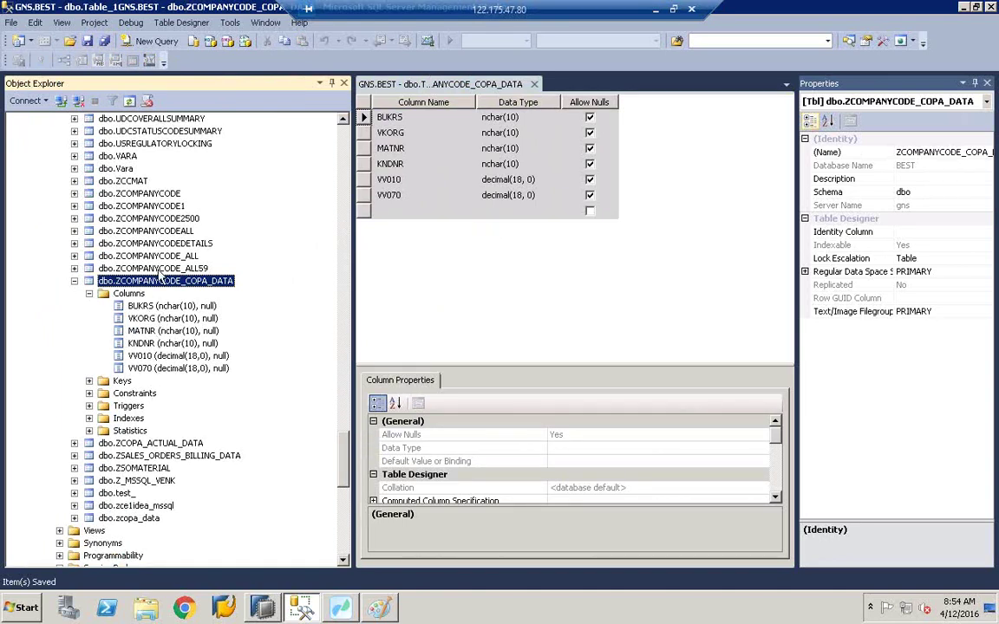
Step: Open the table's top 200 rows for editing and enter BUKRS 1000@$ and VKORG 17000' in row one
right_click(161, 281)
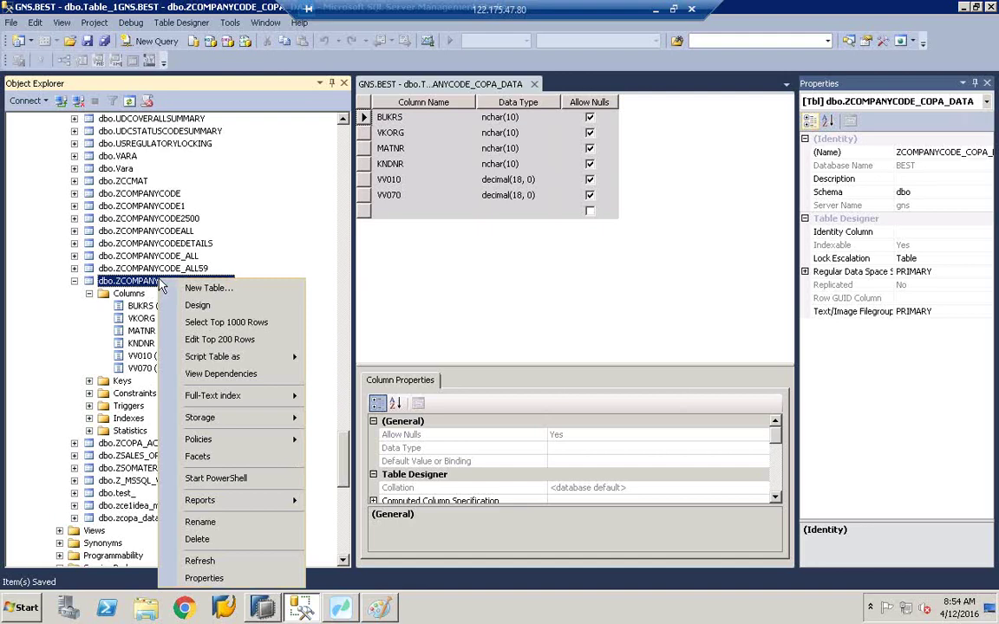
left_click(224, 341)
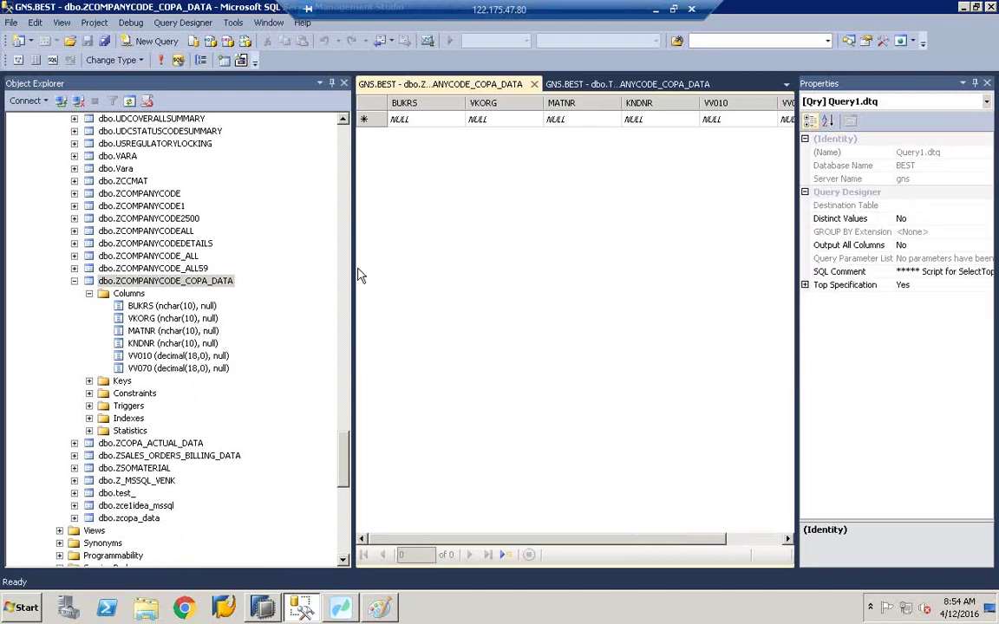
left_click_drag(354, 272, 197, 279)
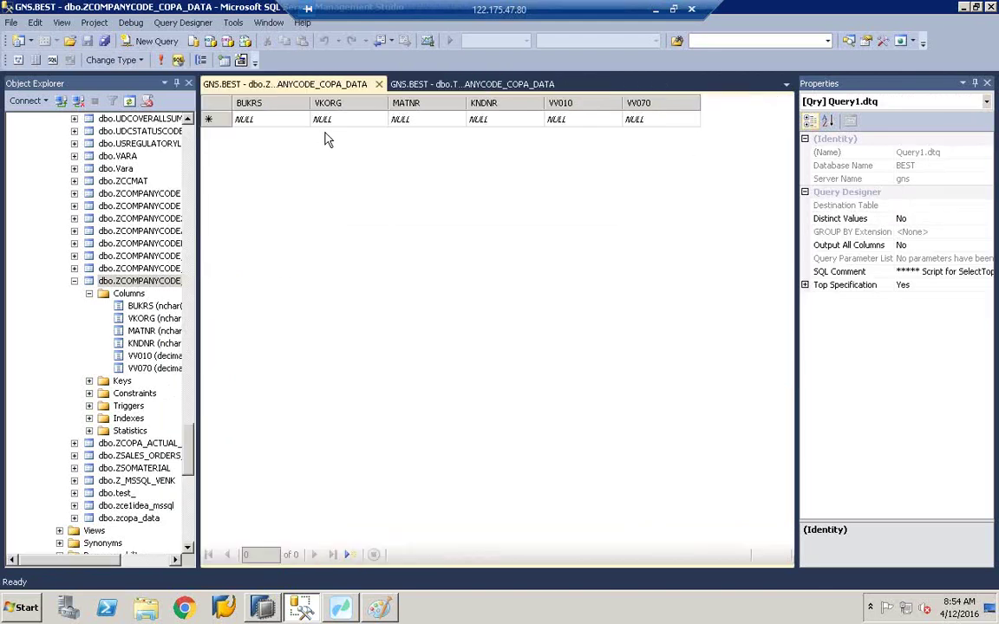
left_click(262, 120)
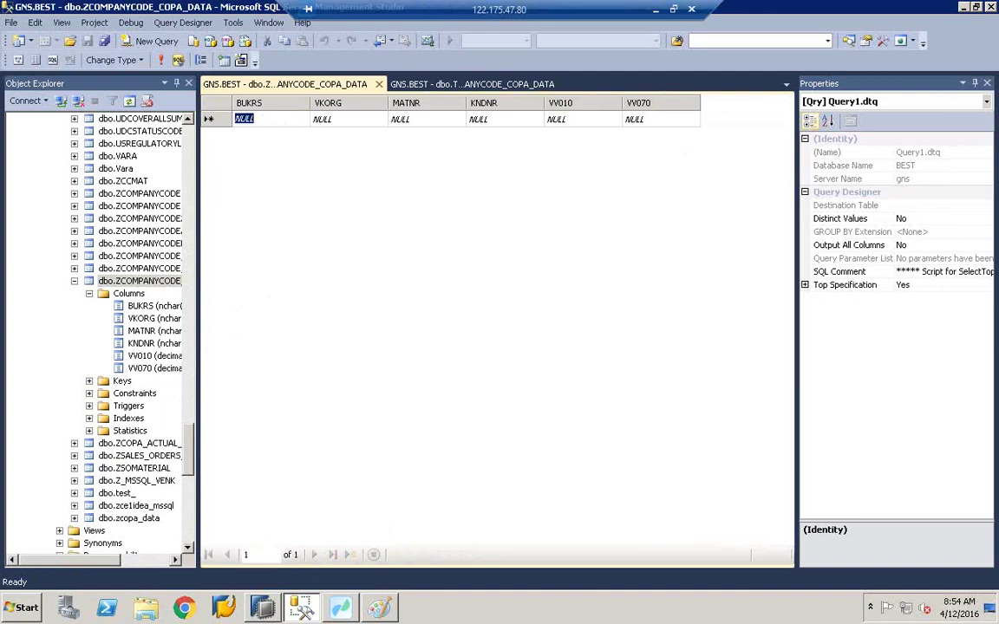
key("Delete")
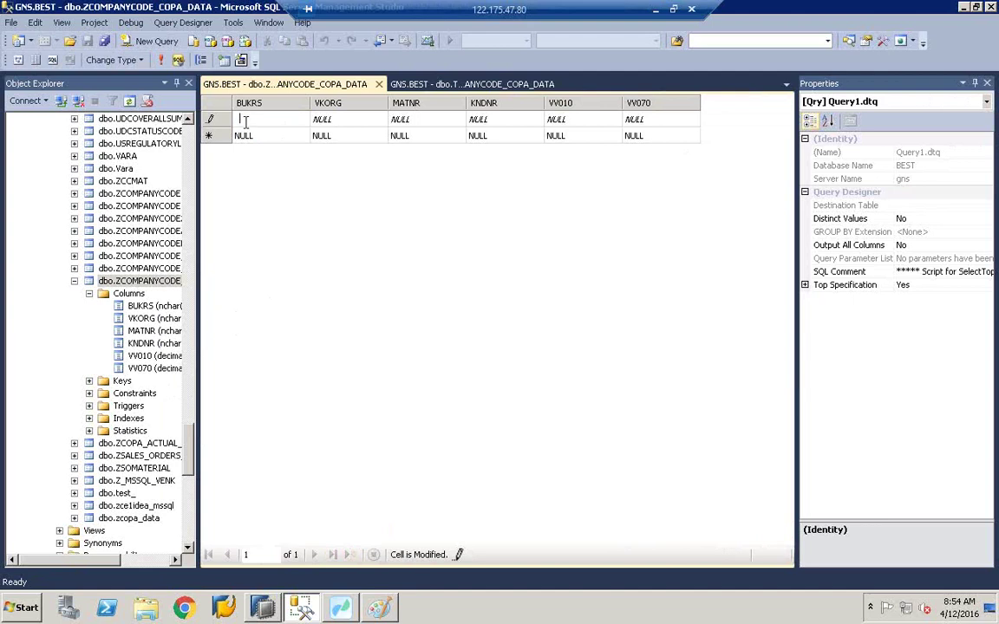
type("1000@$")
left_click(334, 119)
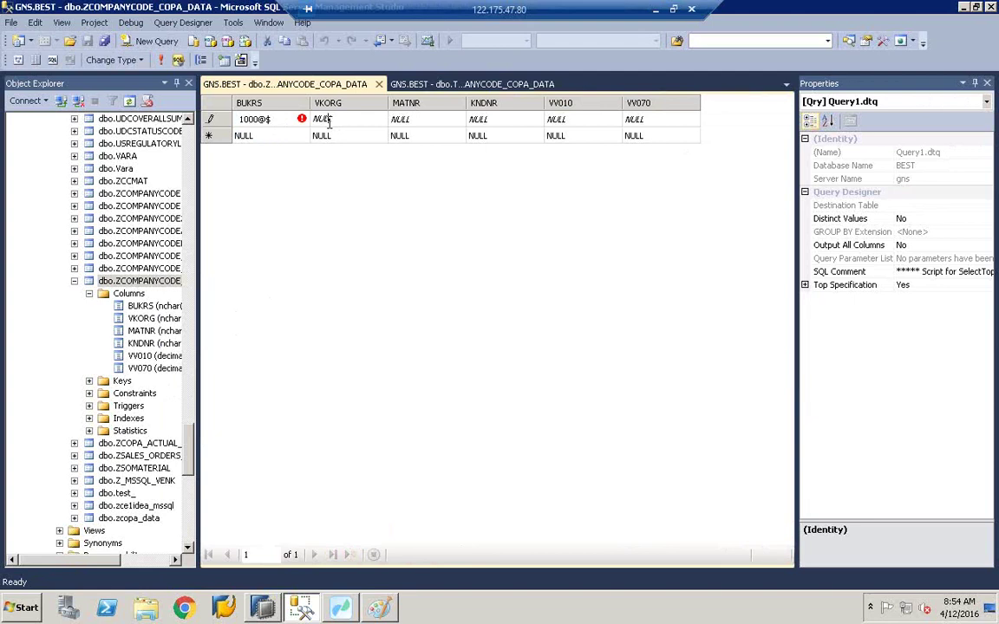
key("BackSpace")
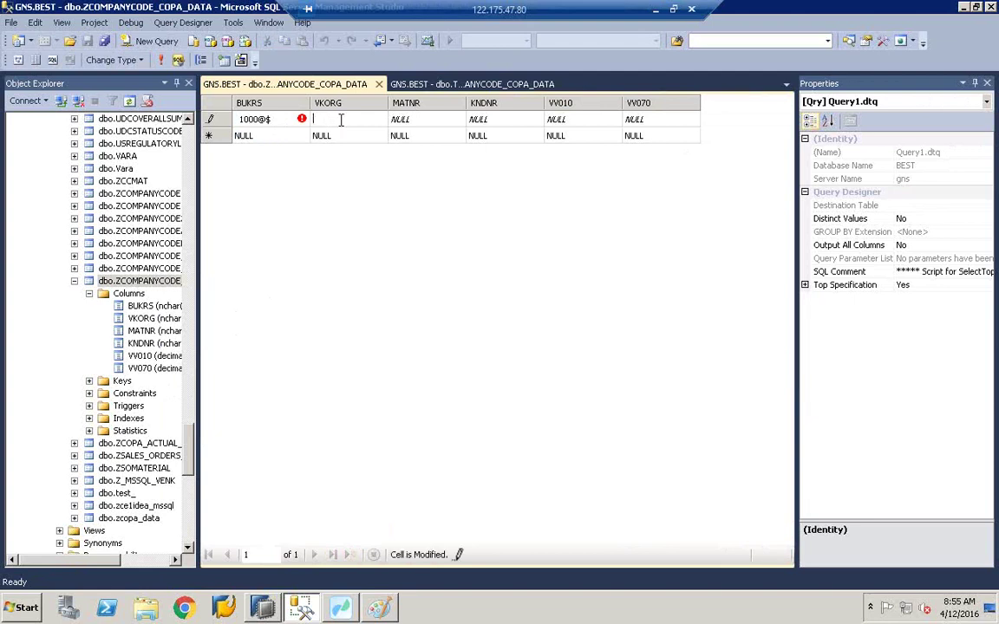
type("1")
type("7000")
type("/")
key("BackSpace")
type("'''")
left_click(420, 122)
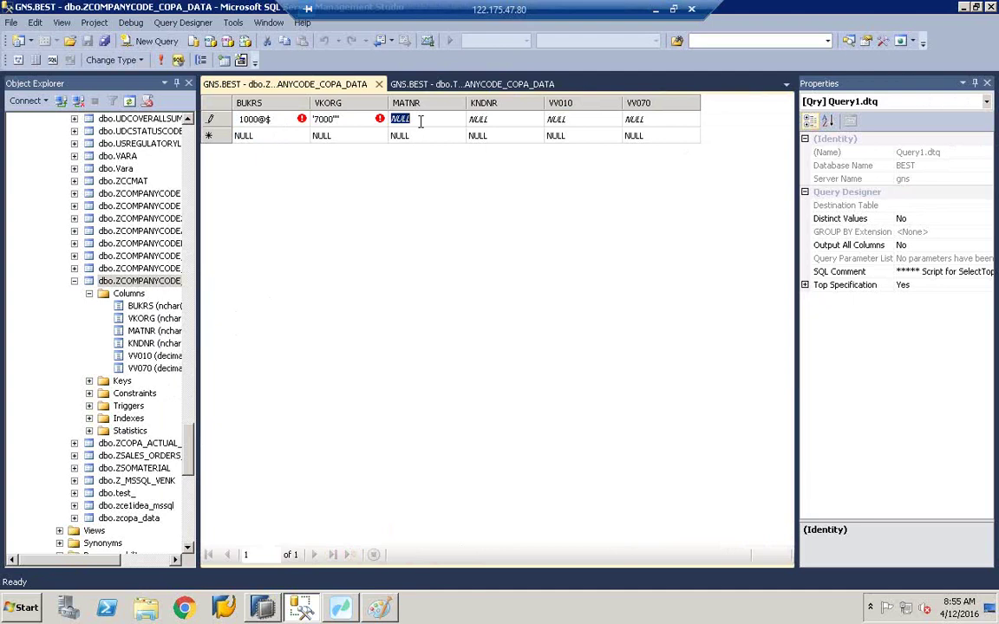
Step: Finish row one with MATNR M-2000, KNDNR 0001, VV010 1000 and VV070 300
type("M")
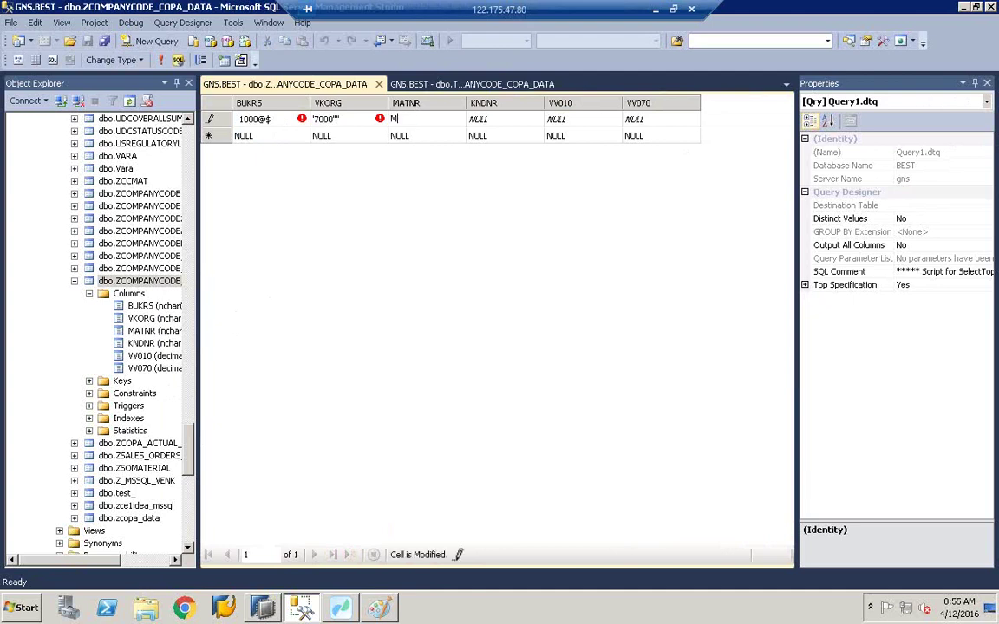
type("-2000")
left_click(495, 120)
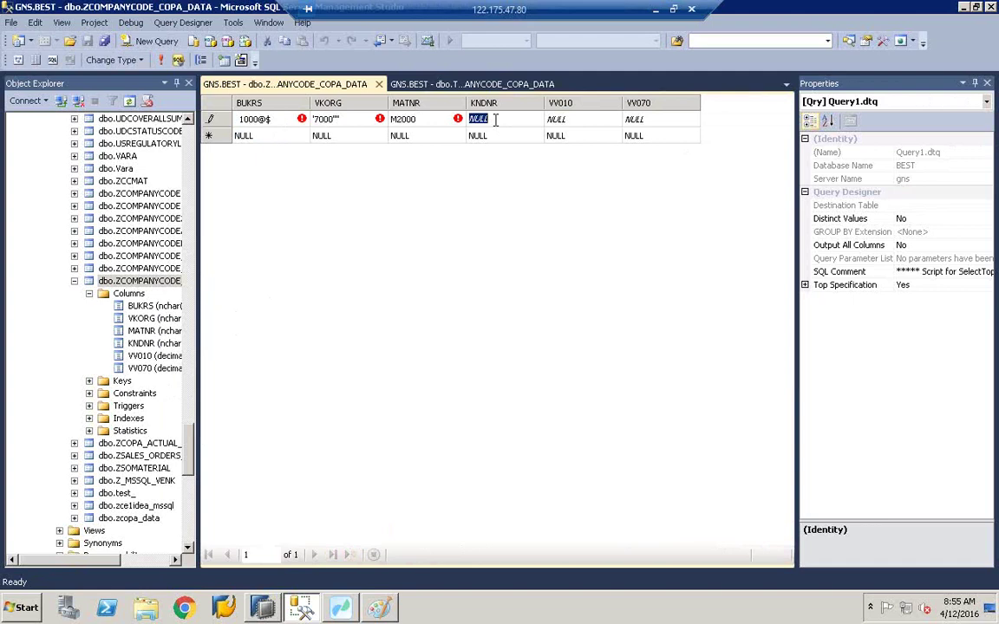
type("1000")
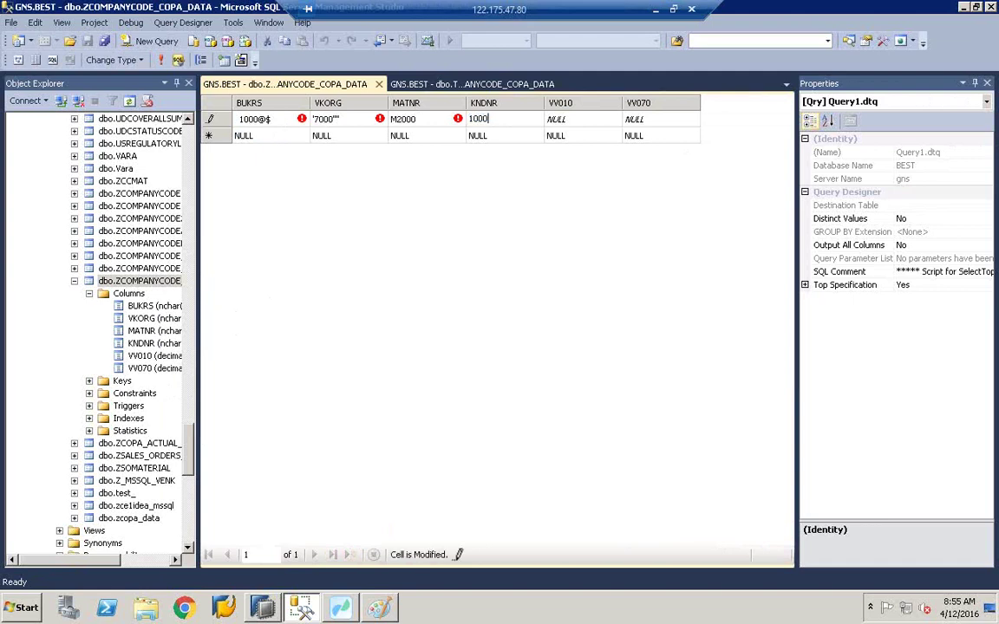
key("BackSpace")
key("BackSpace")
key("BackSpace")
key("BackSpace")
type("0001")
left_click(577, 123)
type("1000")
left_click(641, 123)
type("300")
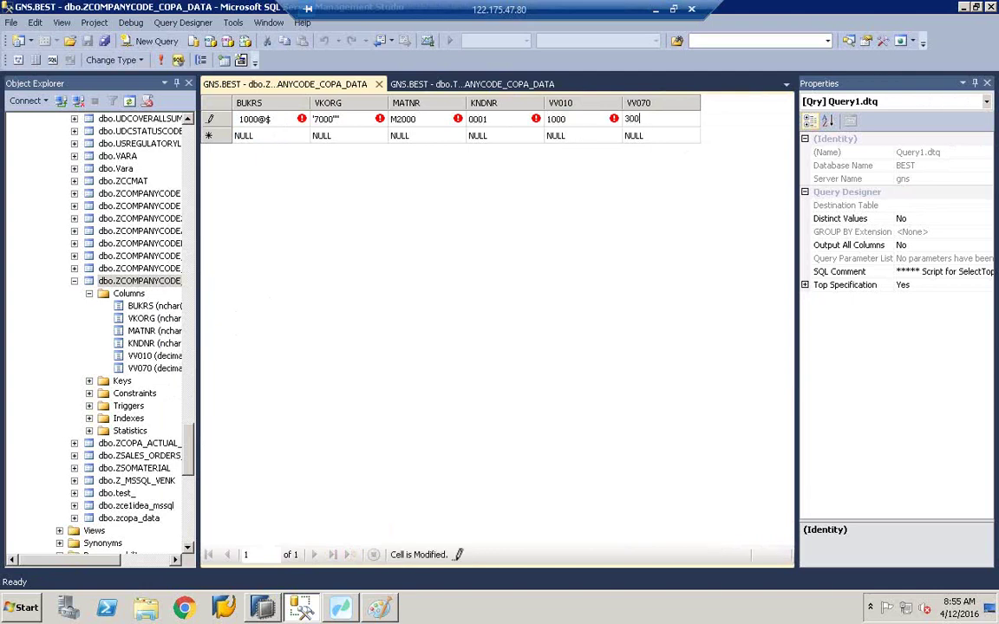
left_click(258, 135)
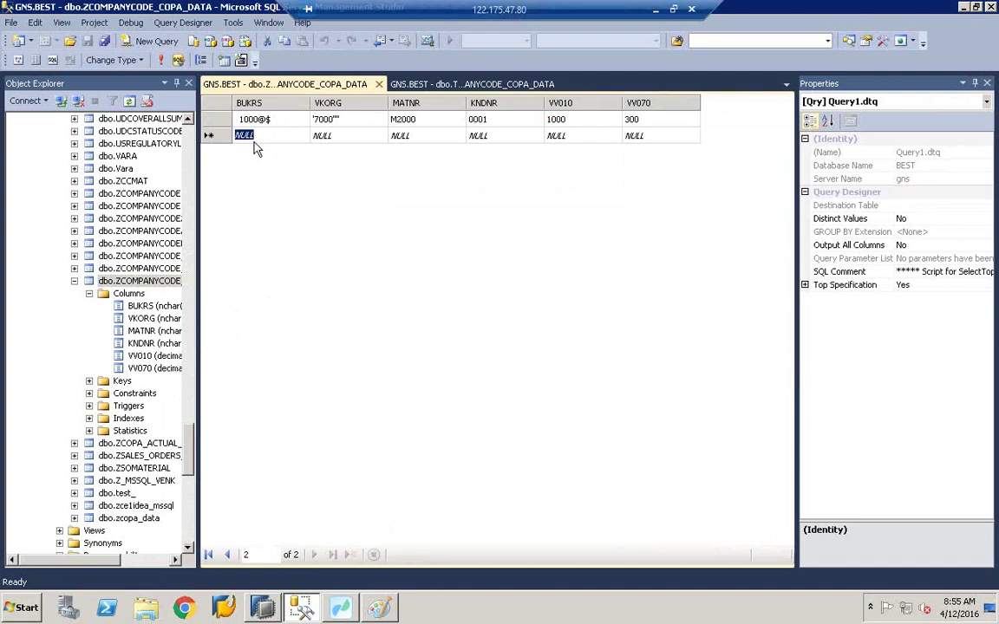
type("$$")
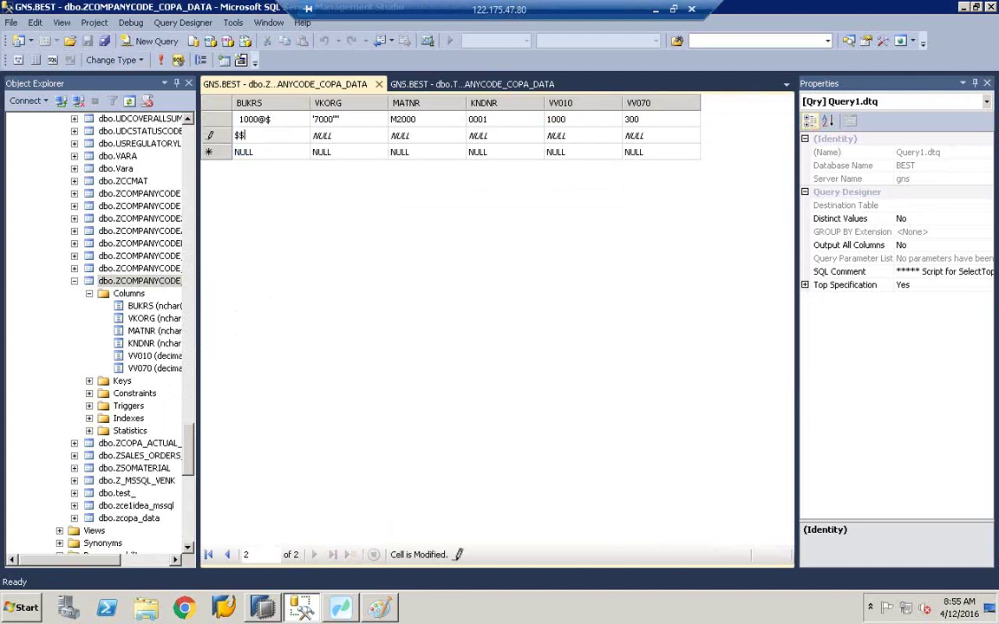
type("###@200")
key("Tab")
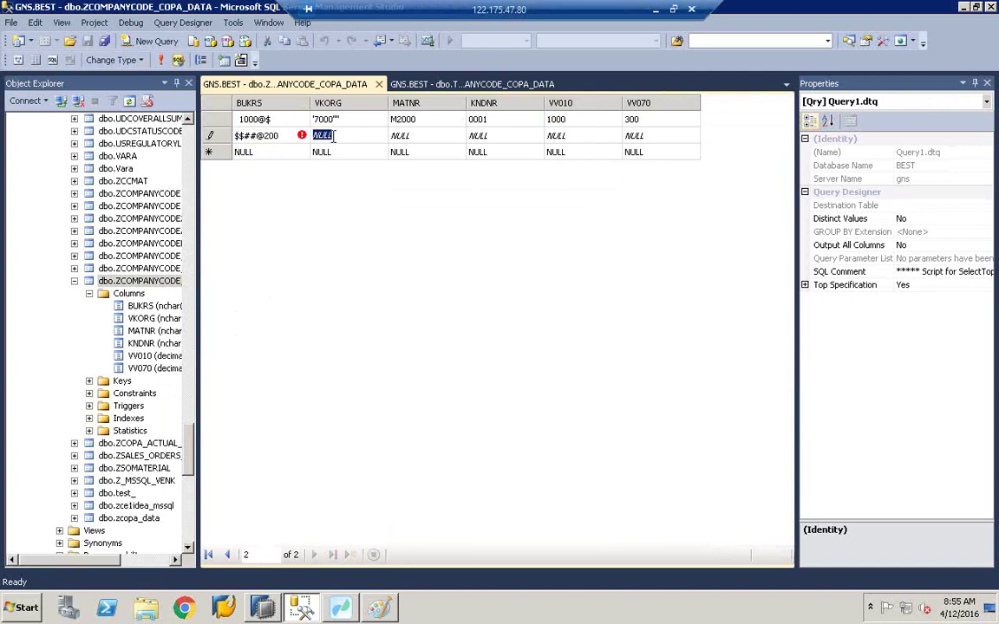
type("\"\"\"\"")
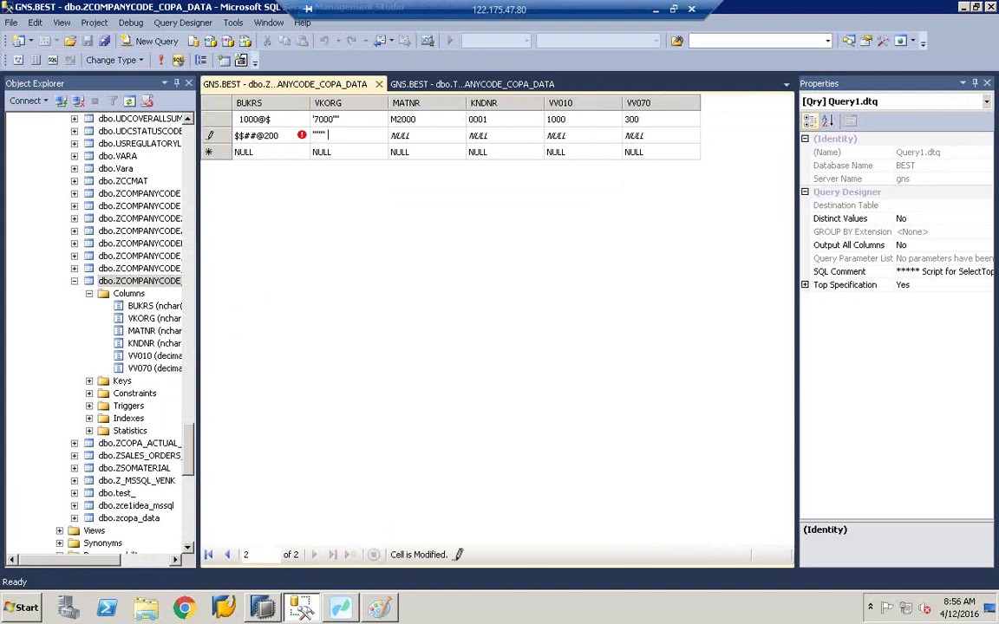
type(" 3000")
left_click(419, 137)
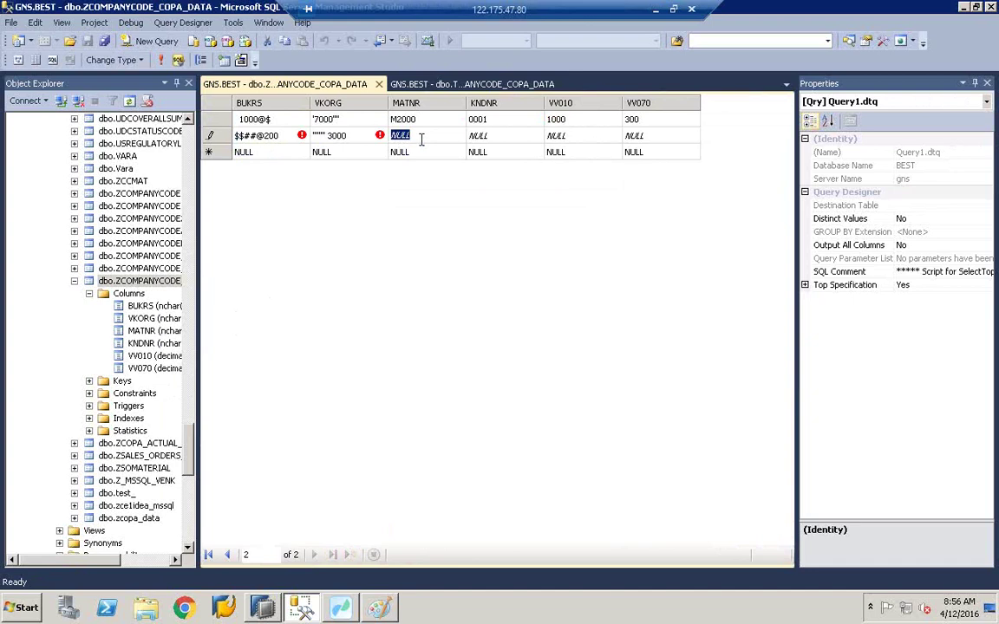
type("M4000")
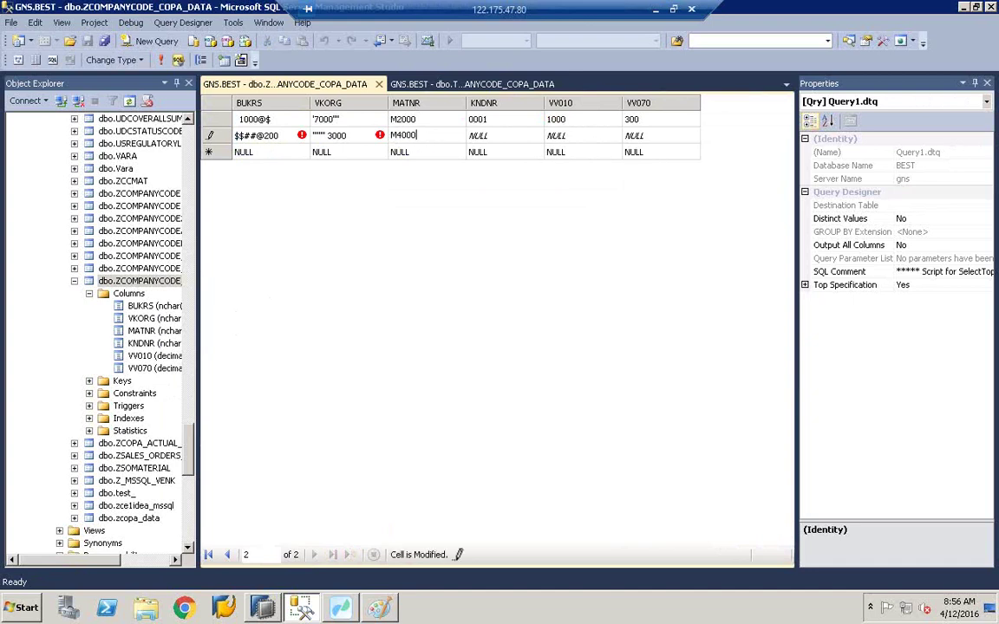
key("Tab")
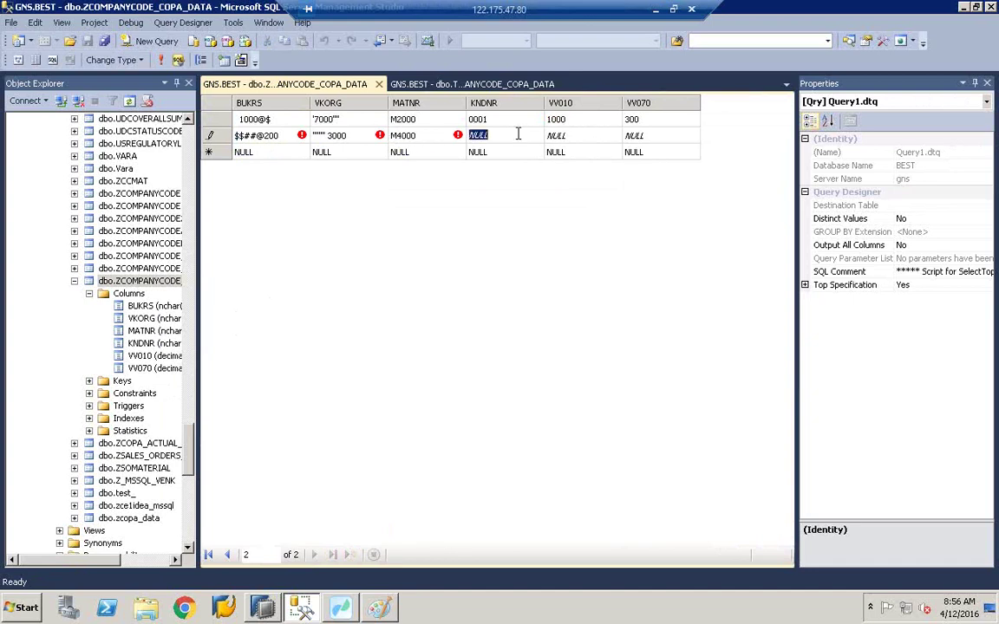
type("002")
key("Tab")
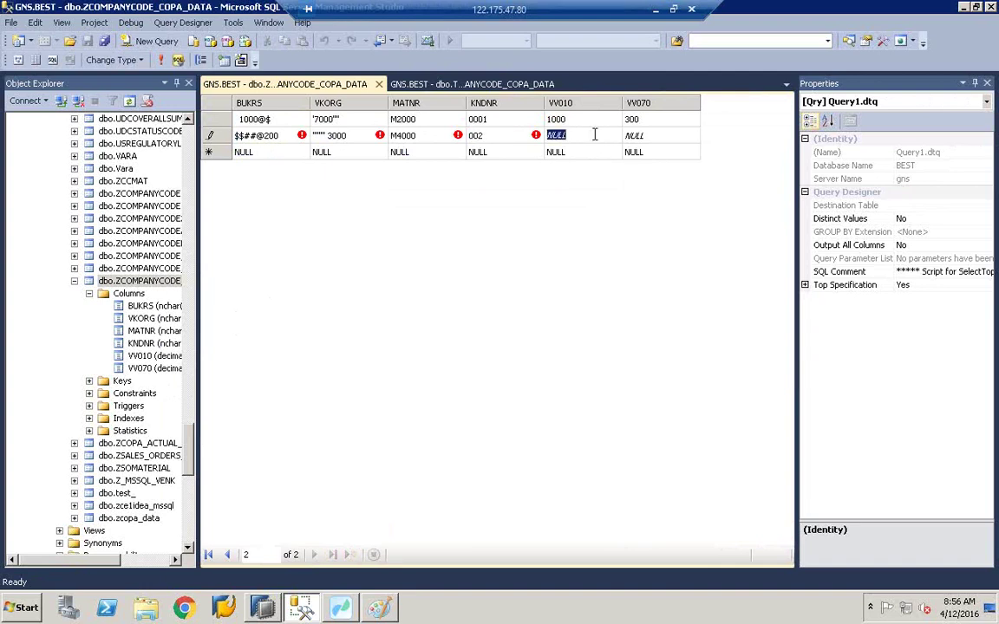
type("2000")
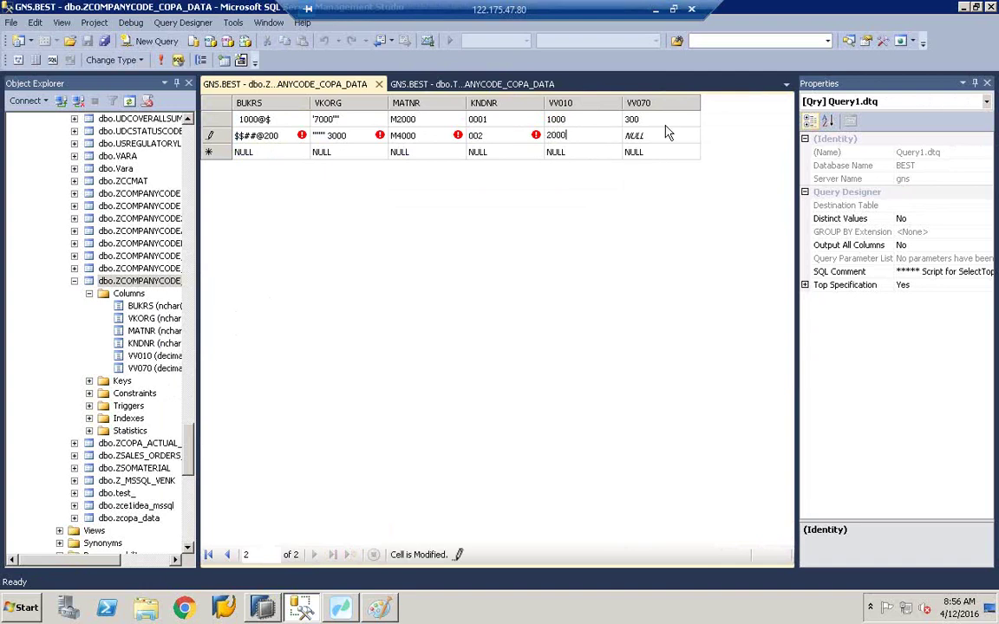
key("Tab")
type("400")
key("Tab")
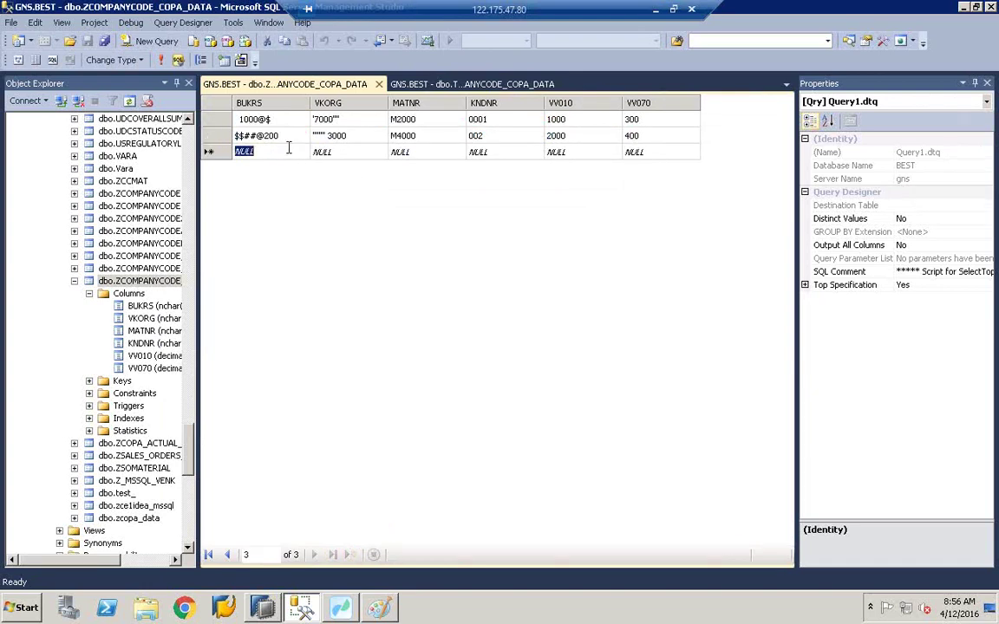
Step: Enter row three's BUKRS !!!!!!300$$, VKORG %%%^100, MATNR M5000 and KNDNR 003
type("!!!!!!")
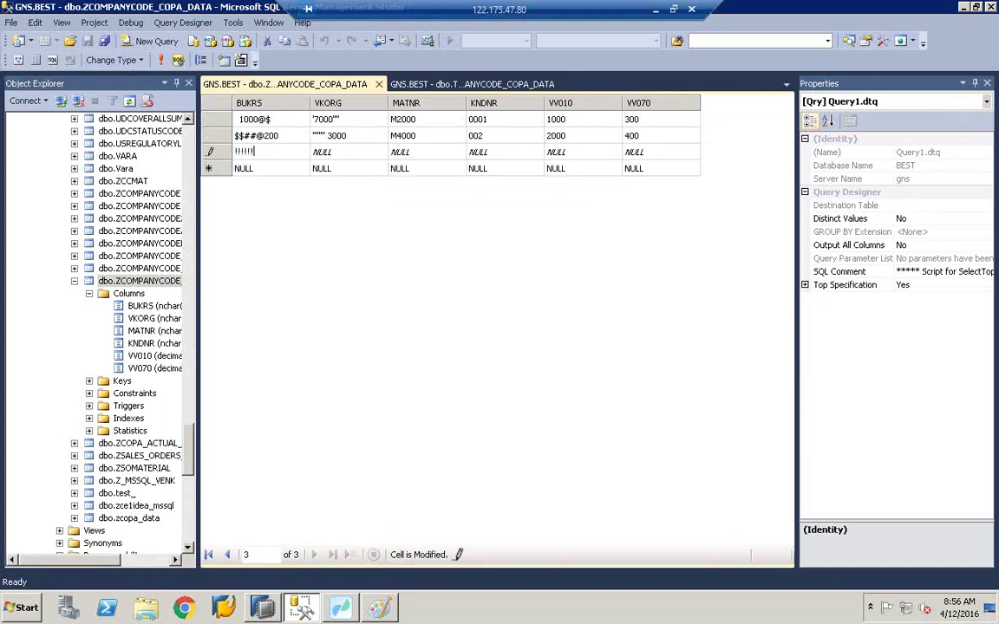
type("300$$")
key("Tab")
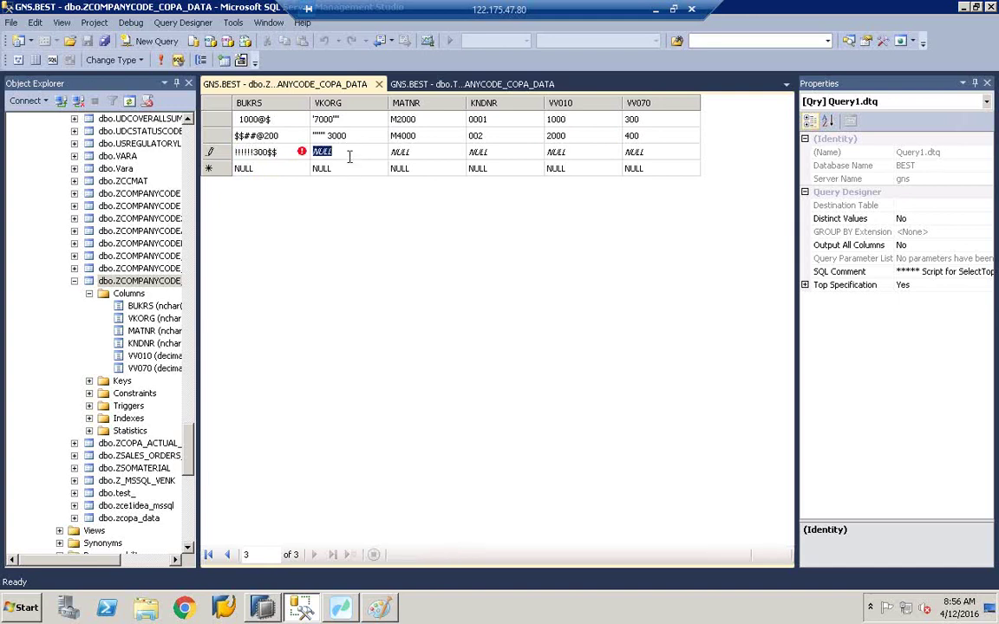
type("%%%")
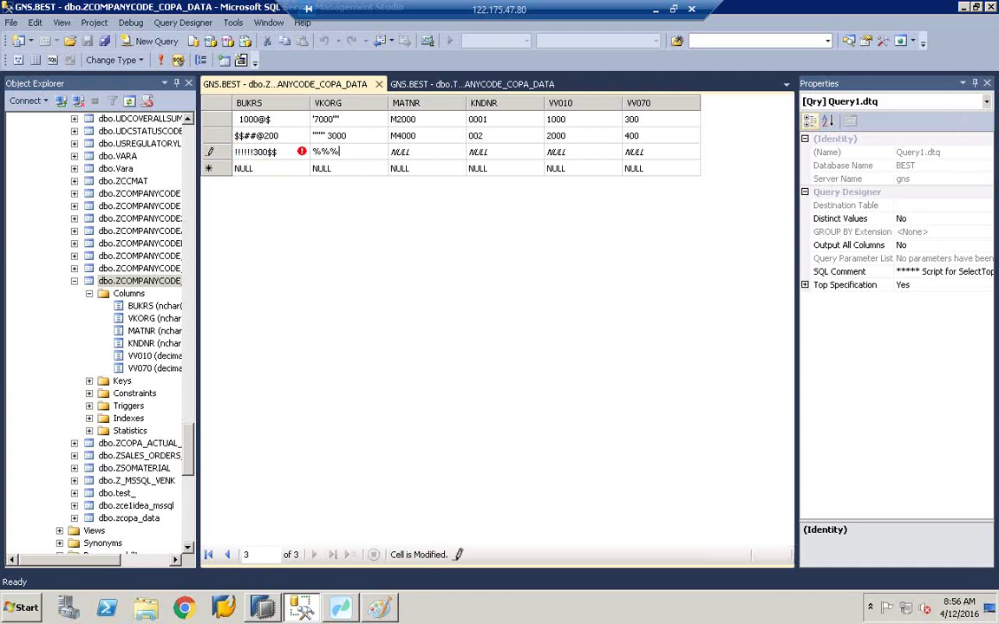
type("^100")
left_click(399, 153)
type("M")
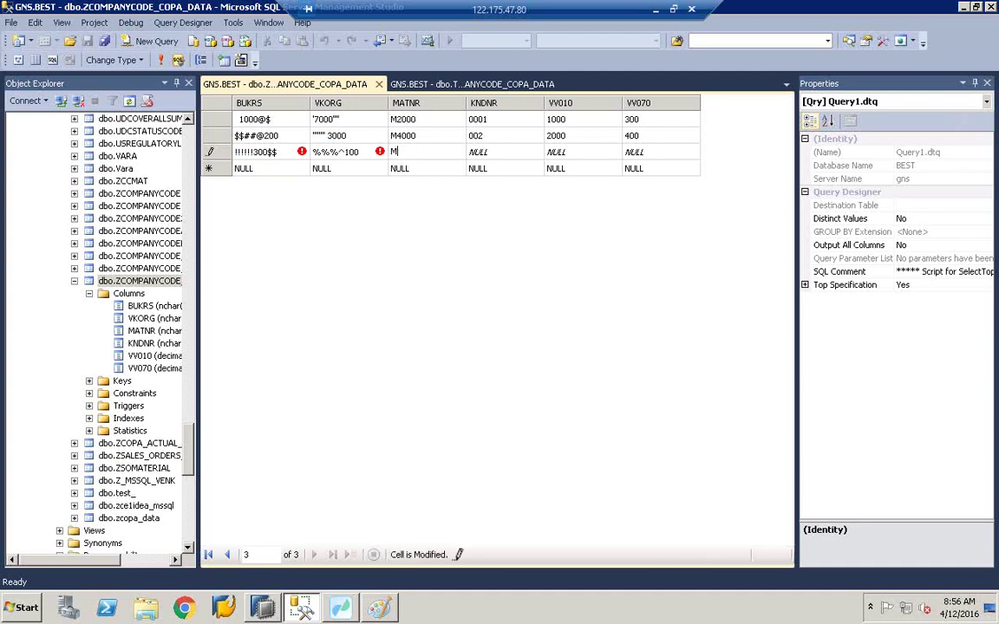
type("5000")
left_click(479, 152)
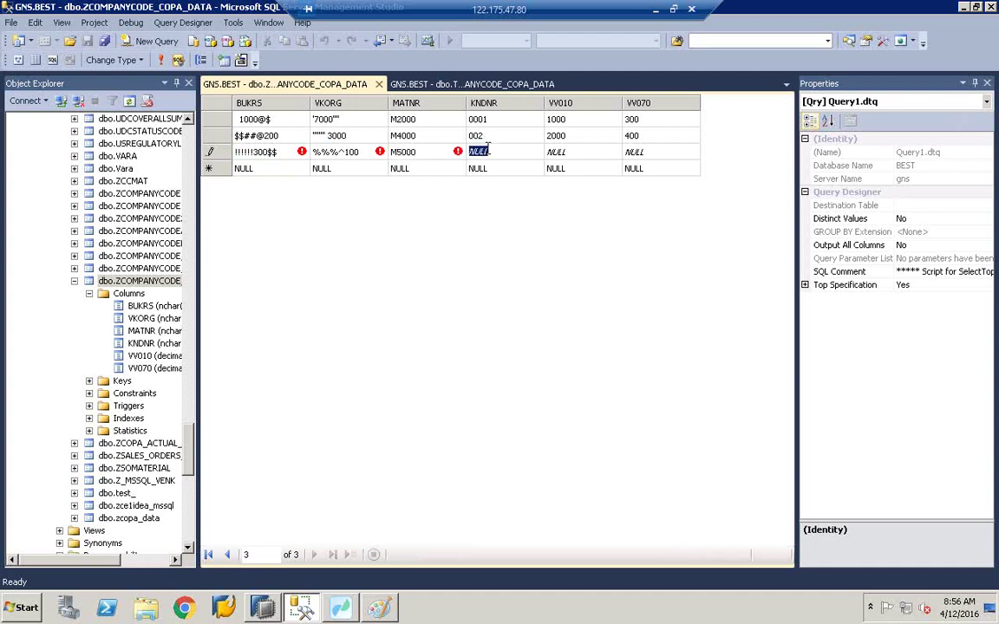
type("003")
left_click(441, 118)
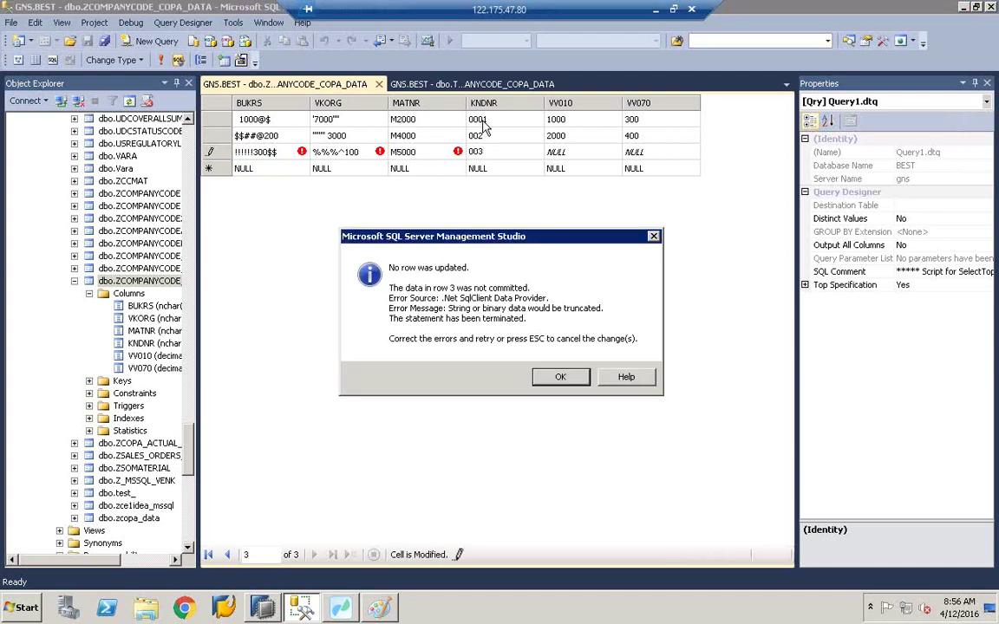
left_click(559, 382)
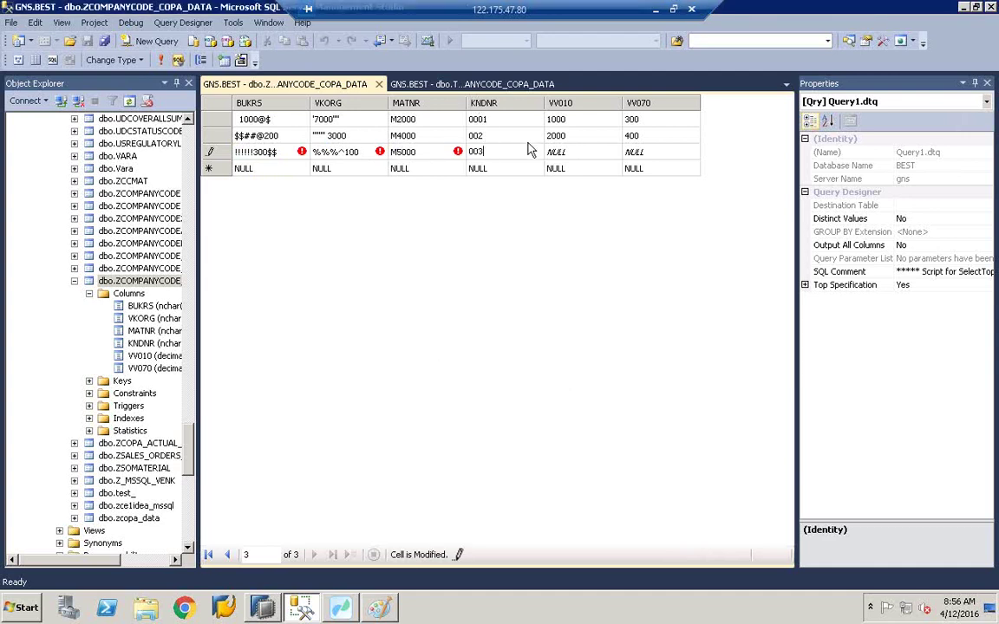
Step: Add VV010 3000 and VV070 100 to row three and trim BUKRS to one trailing $
left_click(572, 151)
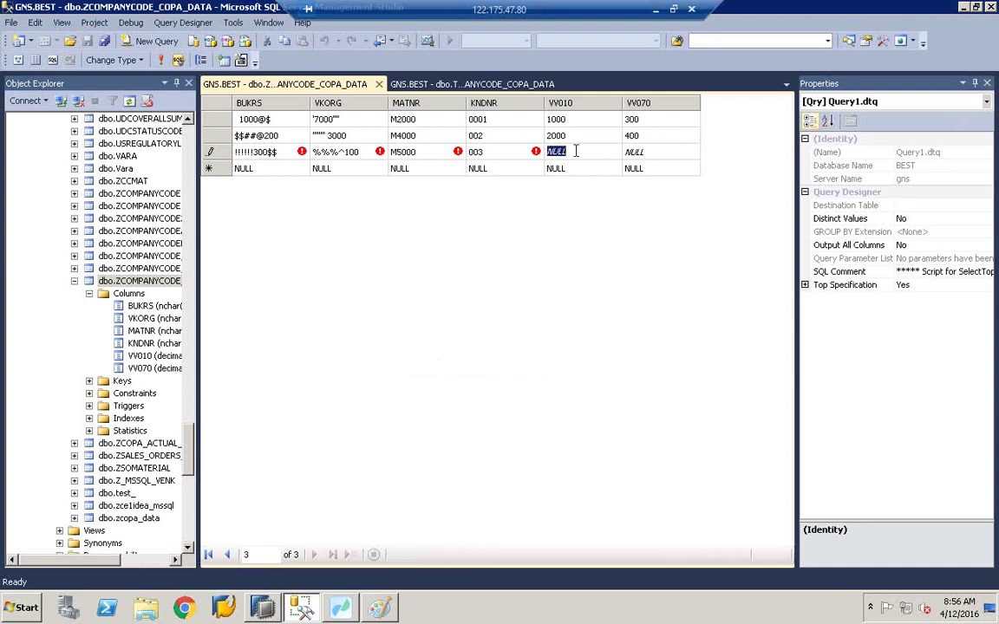
type("3000")
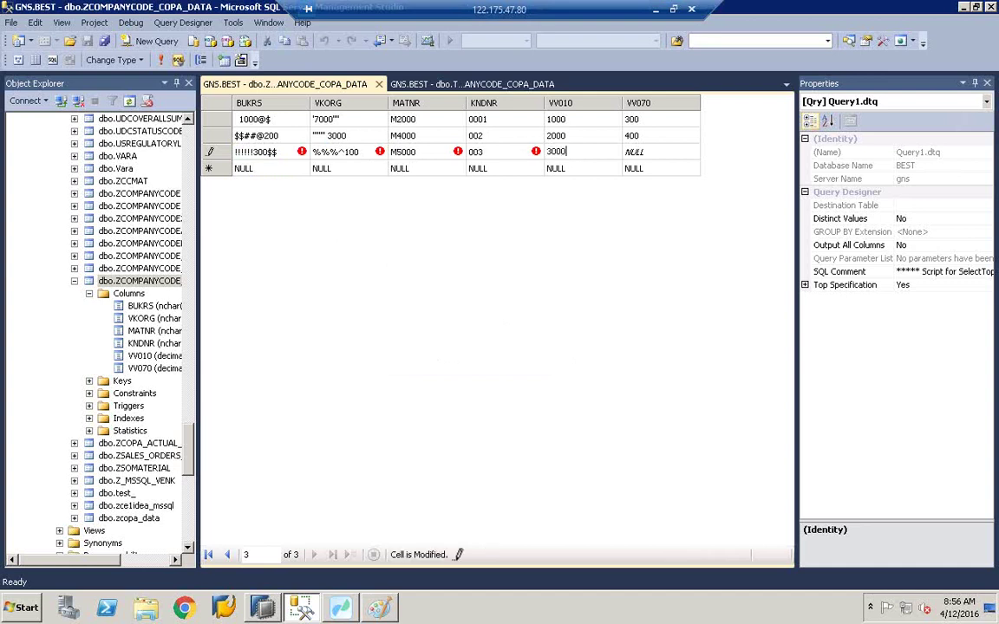
left_click(663, 152)
type("100")
left_click(256, 164)
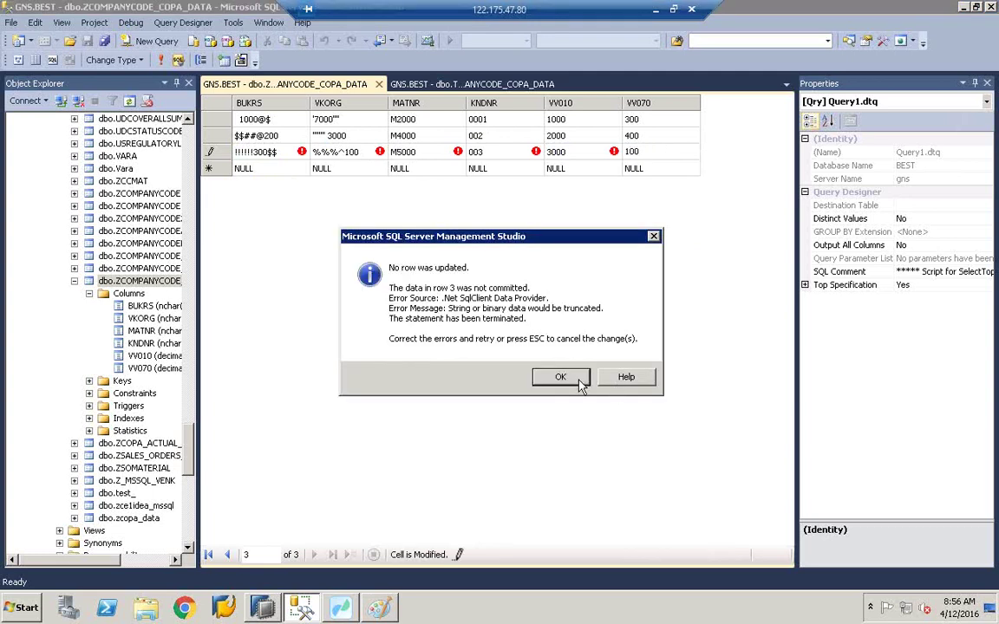
left_click(571, 376)
left_click(282, 152)
left_click(281, 152)
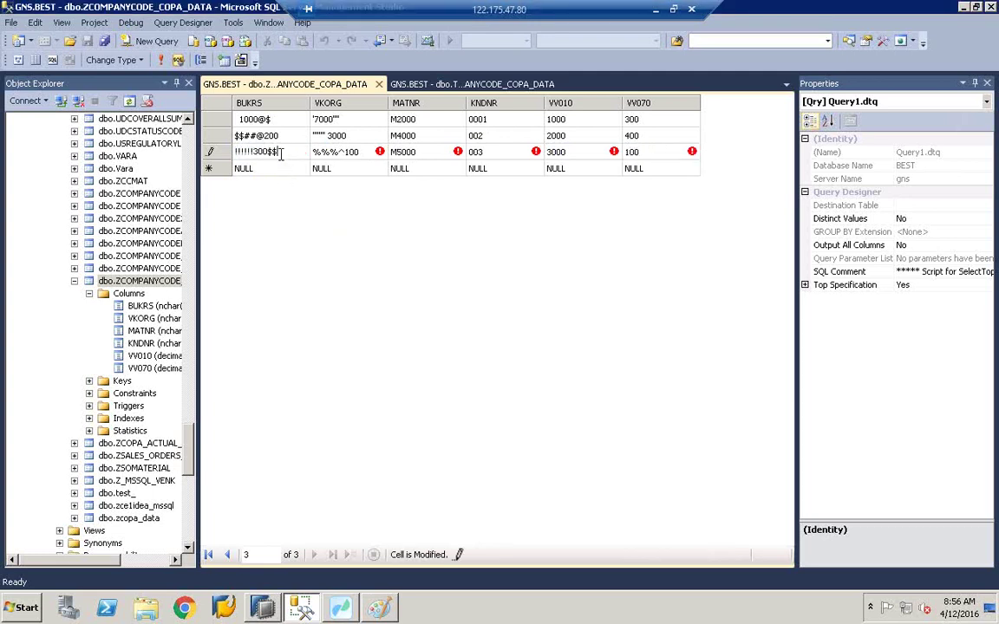
key("BackSpace")
left_click(345, 156)
Step: Commit row three and re-run the query so the grid shows all three rows
left_click(260, 167)
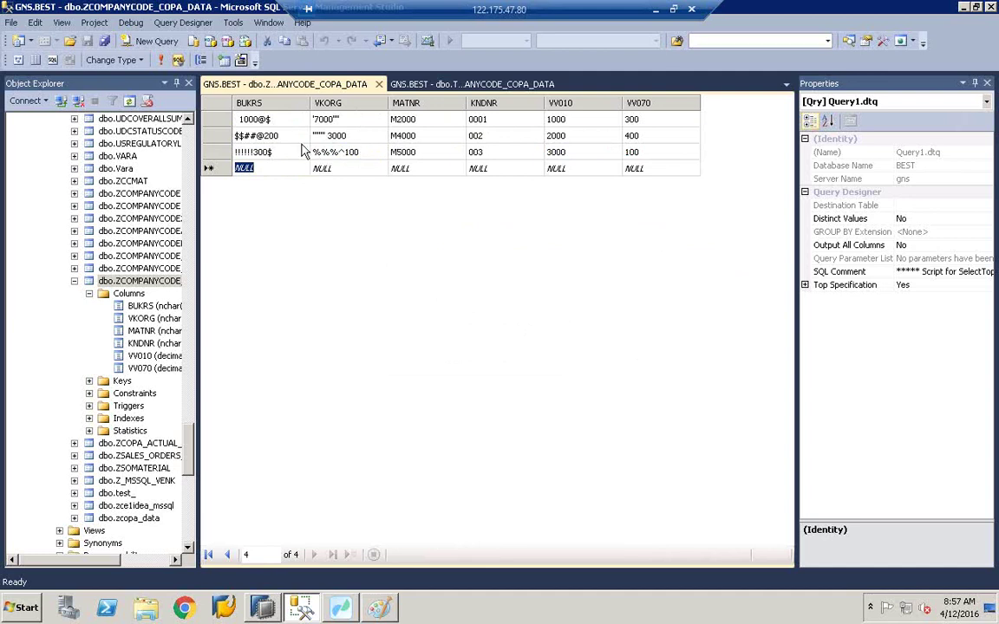
left_click(223, 102)
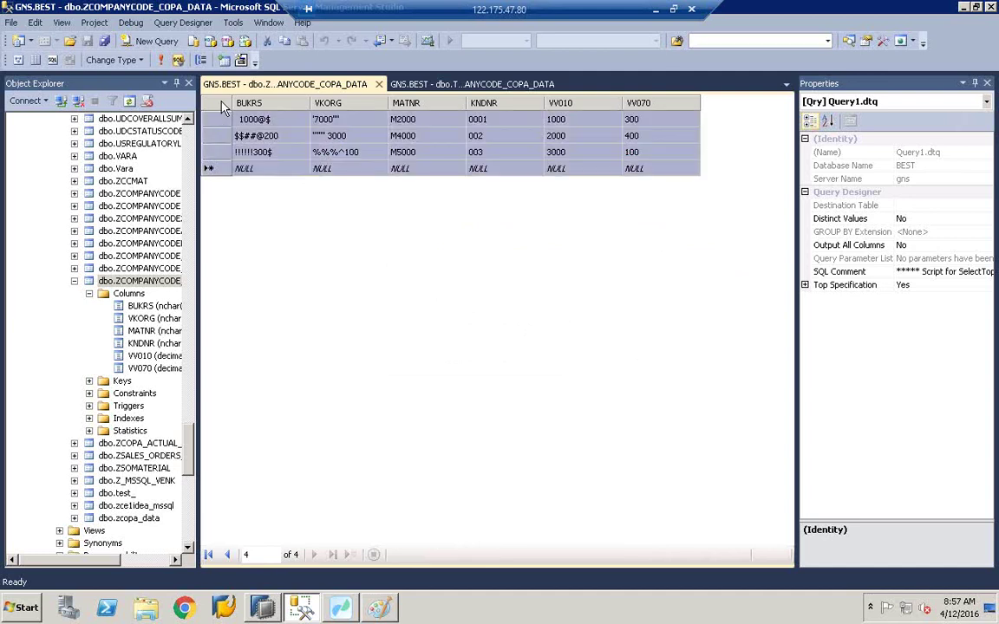
right_click(223, 102)
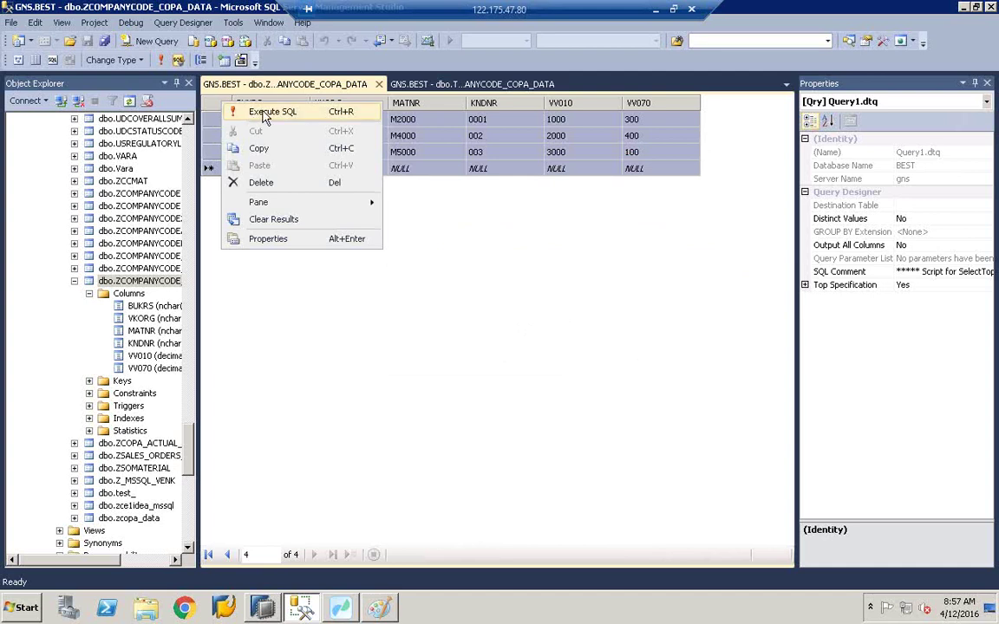
left_click(265, 117)
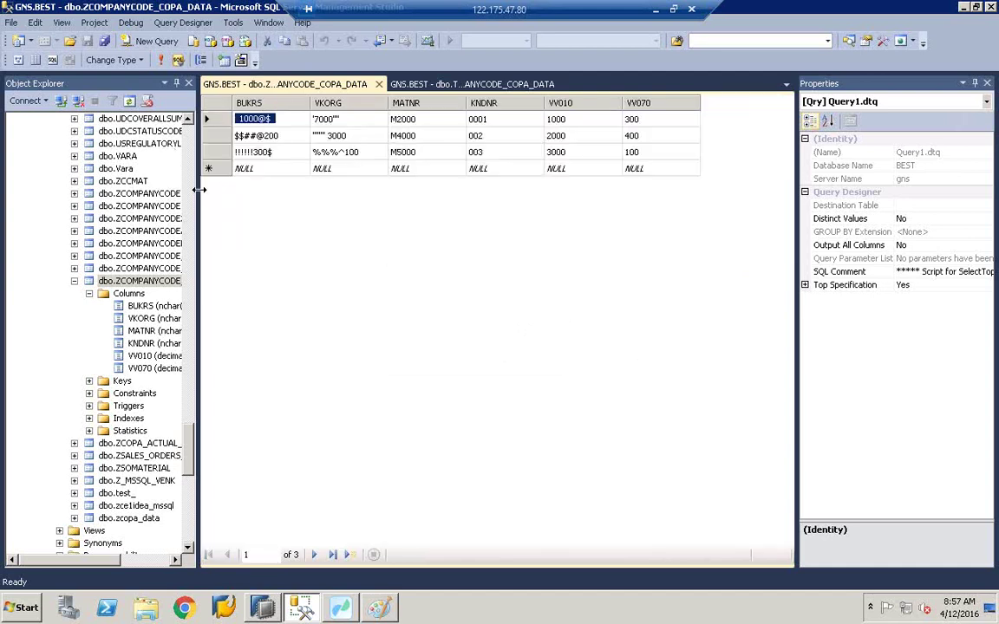
left_click_drag(199, 189, 244, 185)
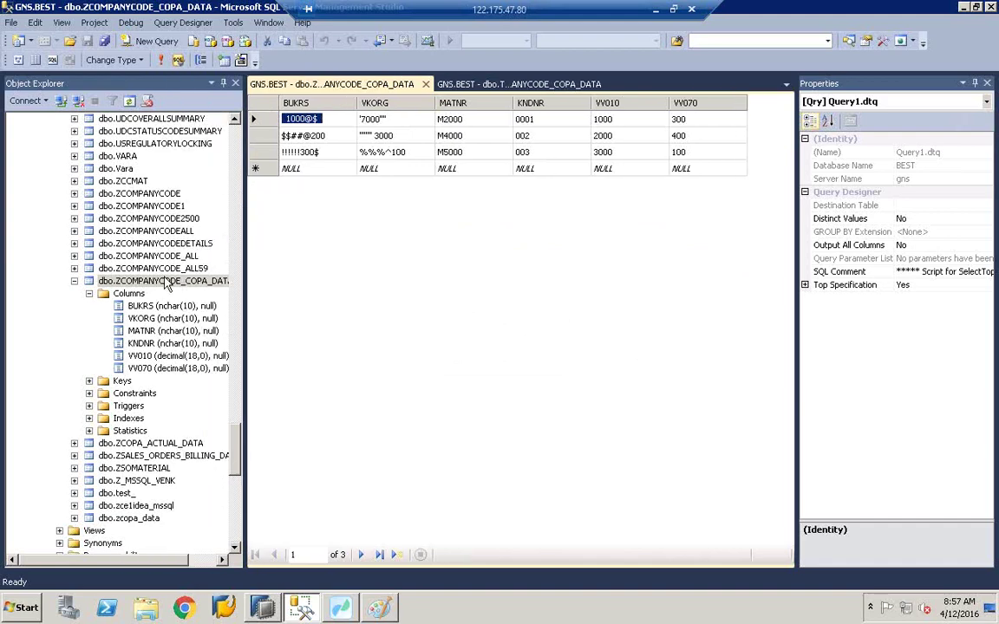
left_click(165, 283)
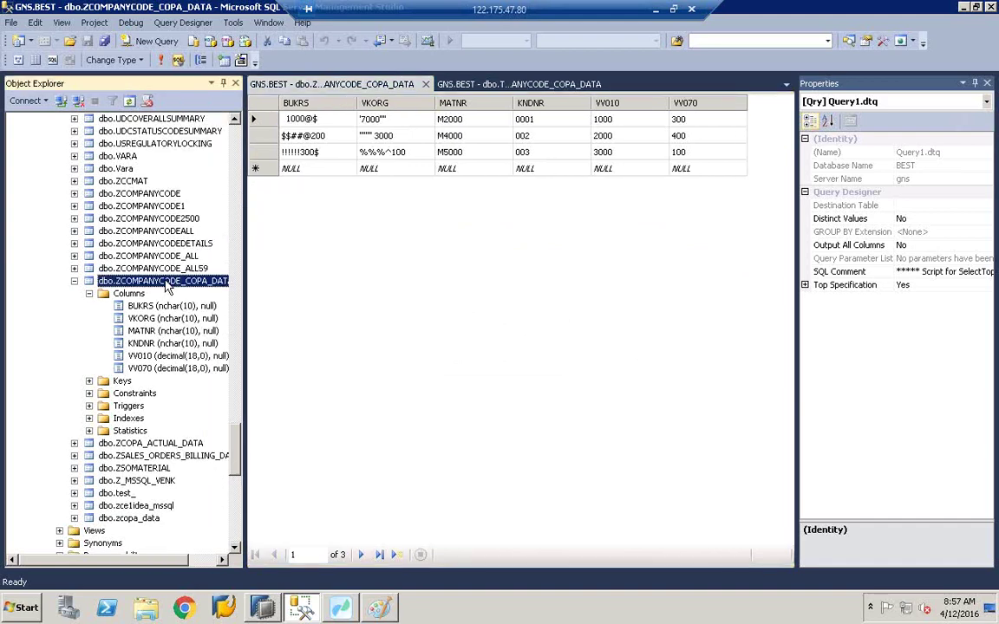
Step: Run Select Top 1000 Rows on dbo.ZCOMPANYCODE_COPA_DATA to view its three rows
right_click(146, 283)
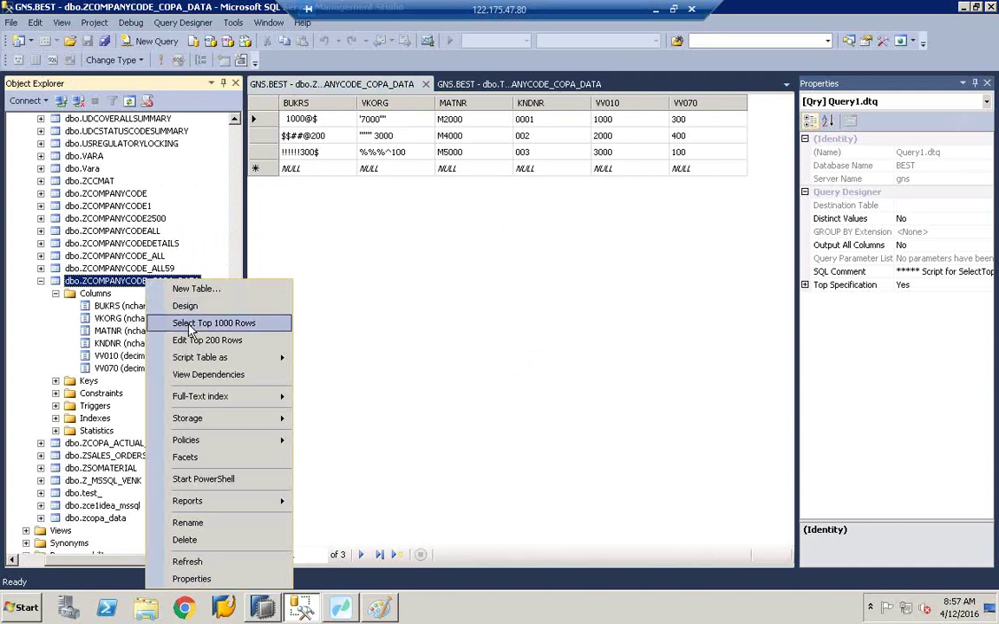
left_click(189, 326)
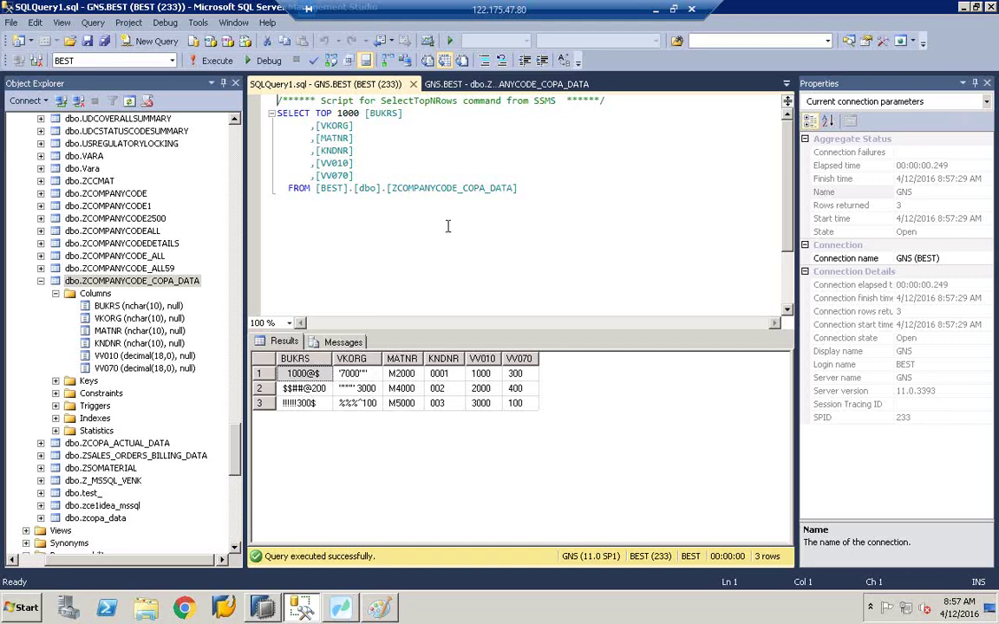
Step: In the Paint diagram, draw curves connecting BODS to SOURCE and to TARGET
left_click(378, 607)
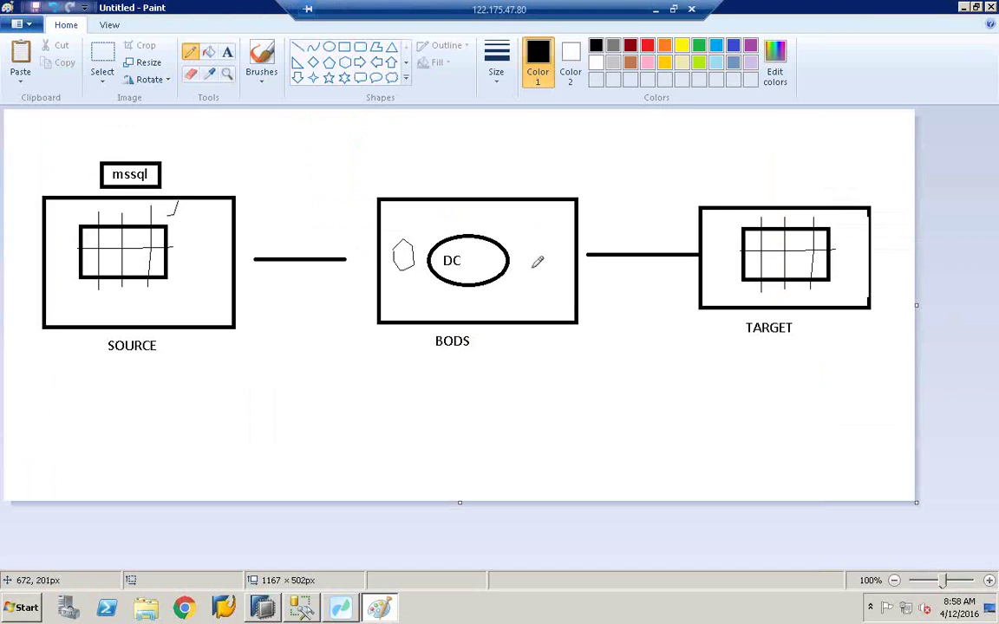
mouse_move(539, 260)
left_mouse_down()
mouse_move(561, 242)
mouse_move(539, 245)
left_mouse_up()
mouse_move(404, 242)
left_mouse_down()
mouse_move(327, 217)
mouse_move(208, 233)
left_mouse_up()
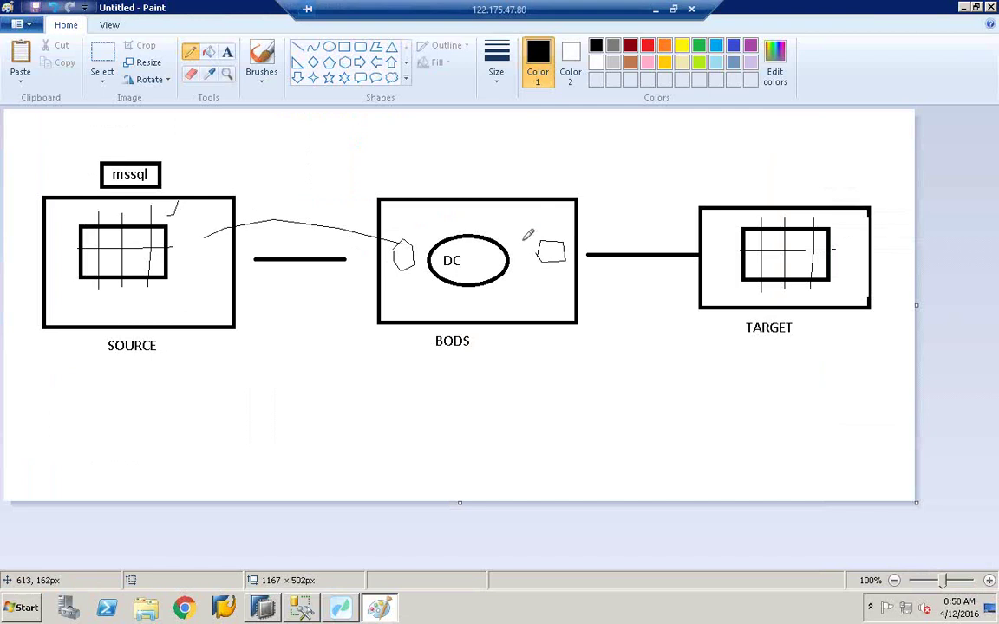
mouse_move(547, 243)
left_mouse_down()
mouse_move(598, 199)
mouse_move(714, 234)
left_mouse_up()
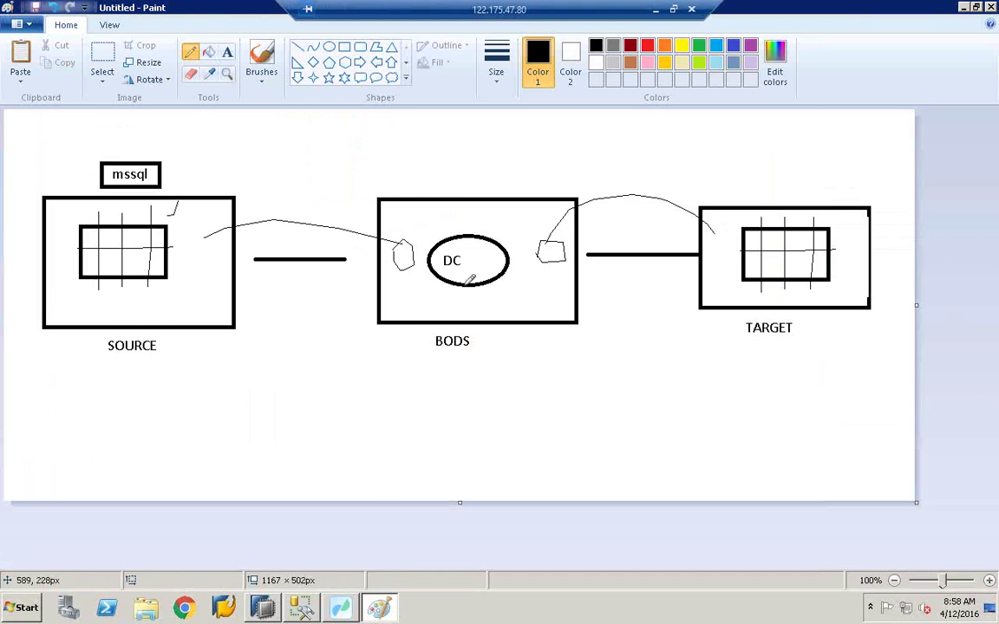
Step: Add a WORKBENCH label above the BODS box and bring Data Services Workbench forward
left_click(228, 52)
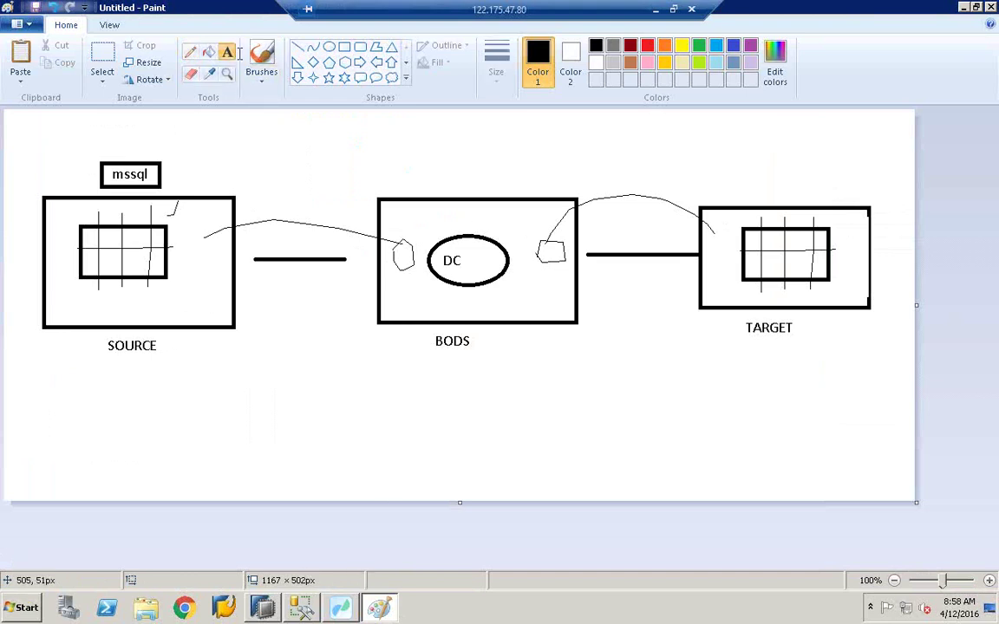
left_click(406, 182)
type("ORK")
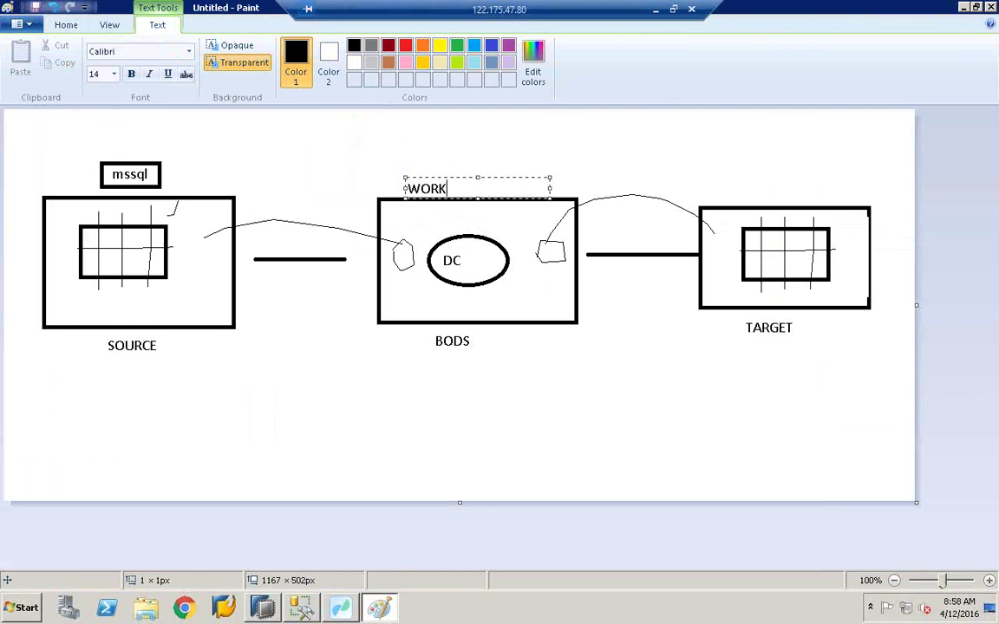
type("BENCH")
left_click(433, 158)
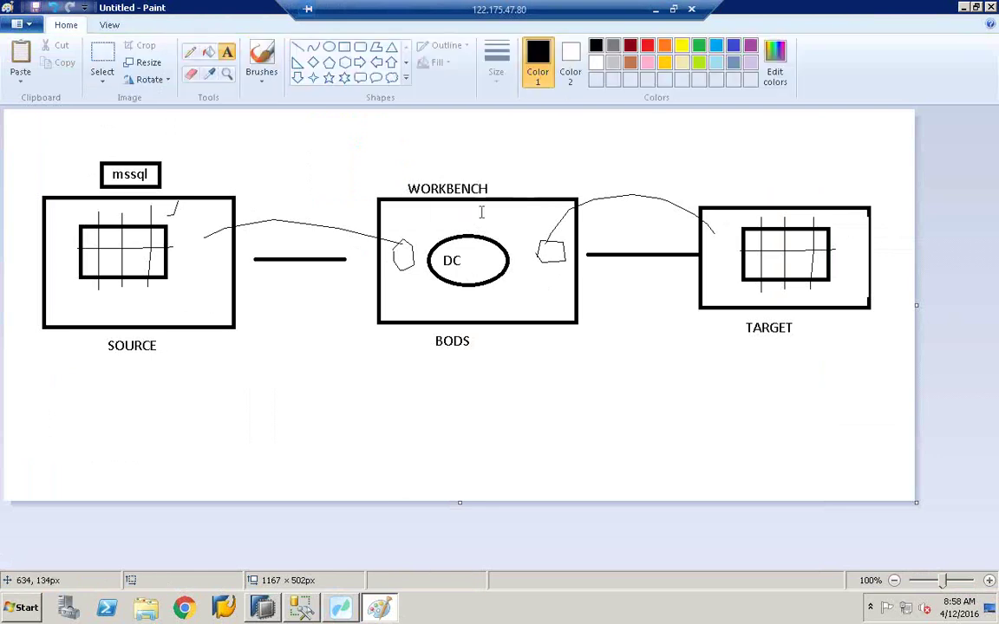
left_click(343, 614)
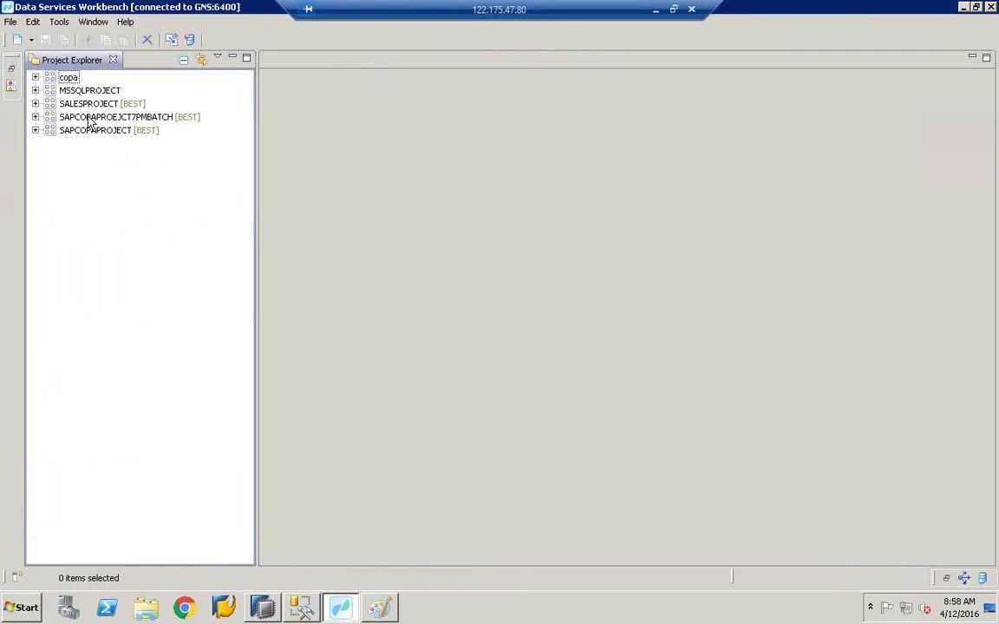
Step: Select SALESPROJECT and expand it to list ECC, hana, ZMSSQL and its other items
left_click(71, 103)
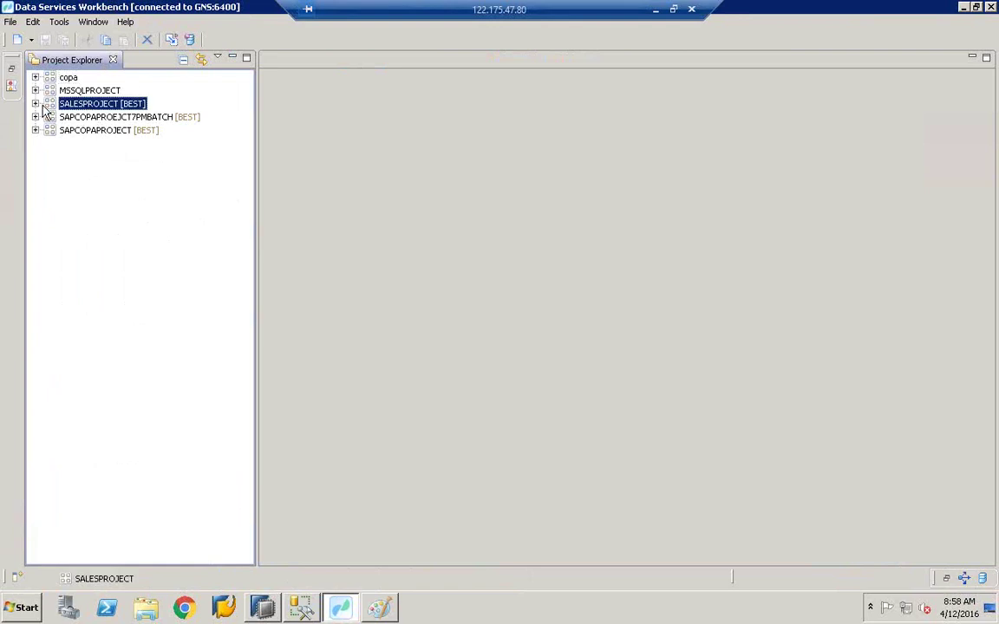
left_click(35, 103)
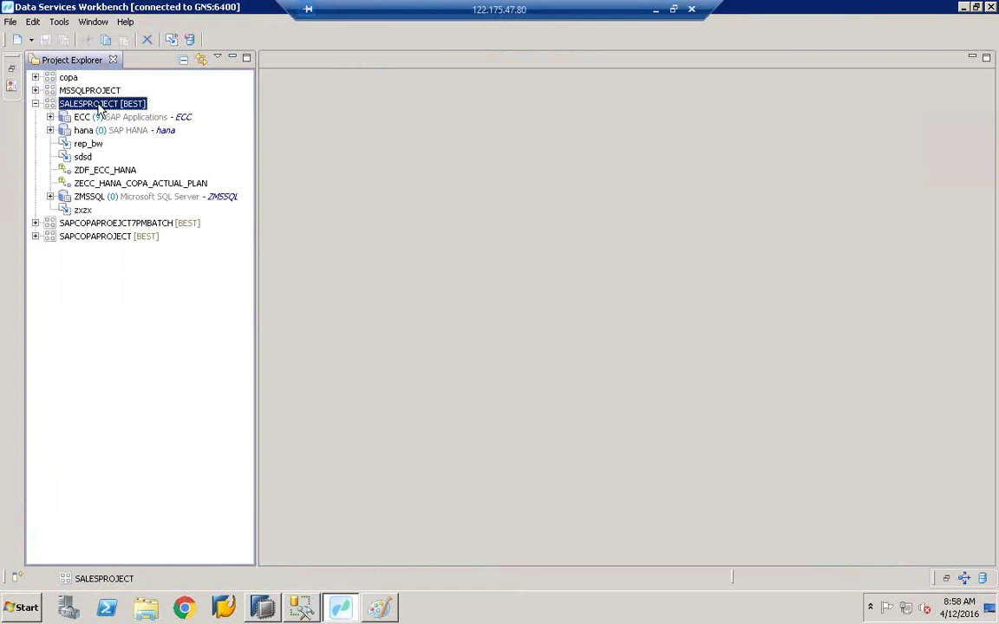
Step: Start a new data flow under SALESPROJECT named ZDATACLEAN_COPA_ACTUAL_DATA
right_click(101, 107)
mouse_move(152, 109)
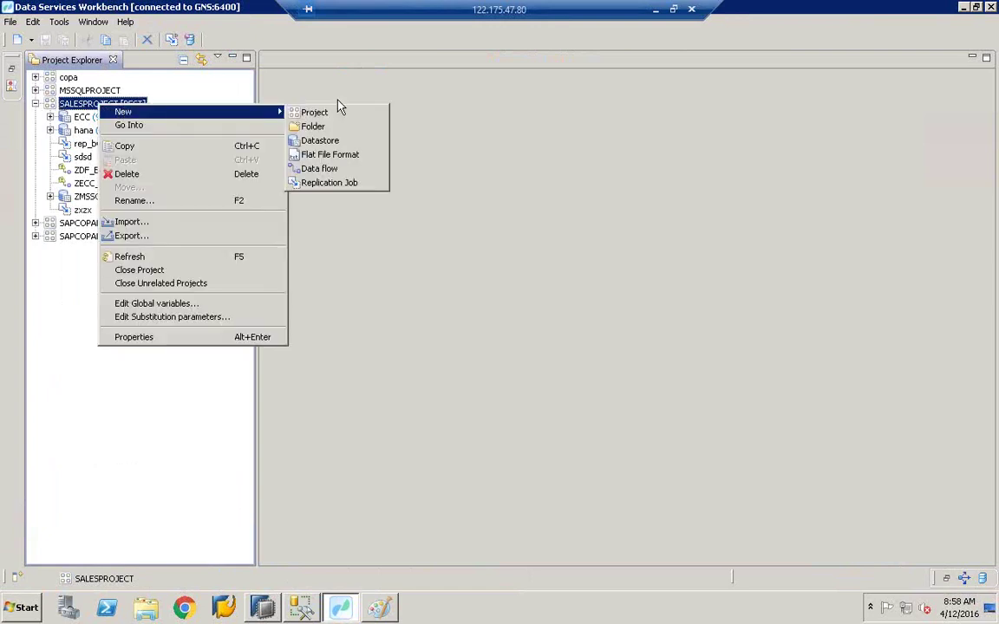
left_click(316, 171)
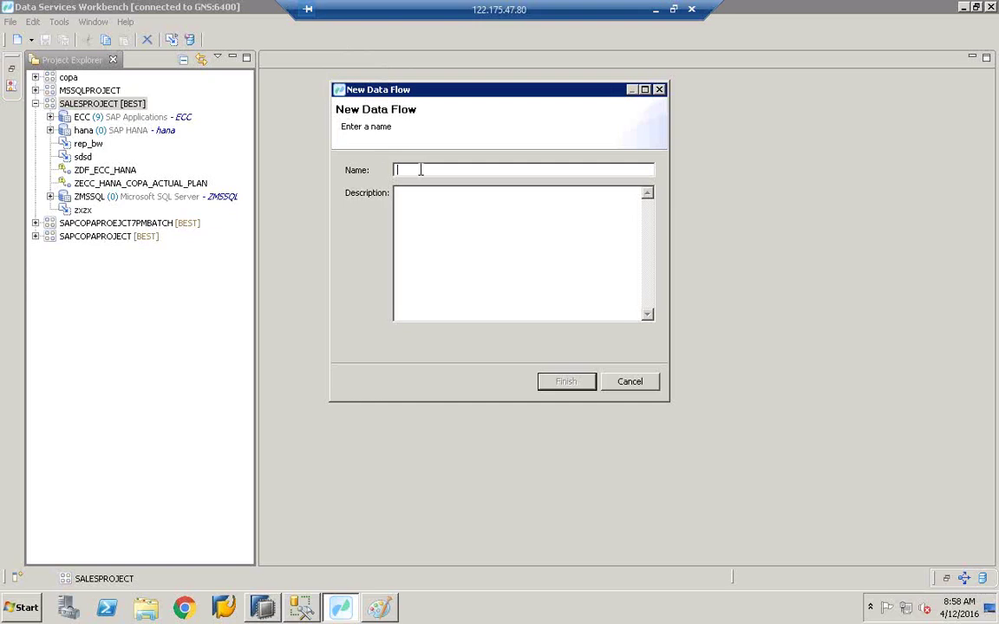
type("ZDC")
key("BackSpace")
key("BackSpace")
type("DATACLEAN_CO")
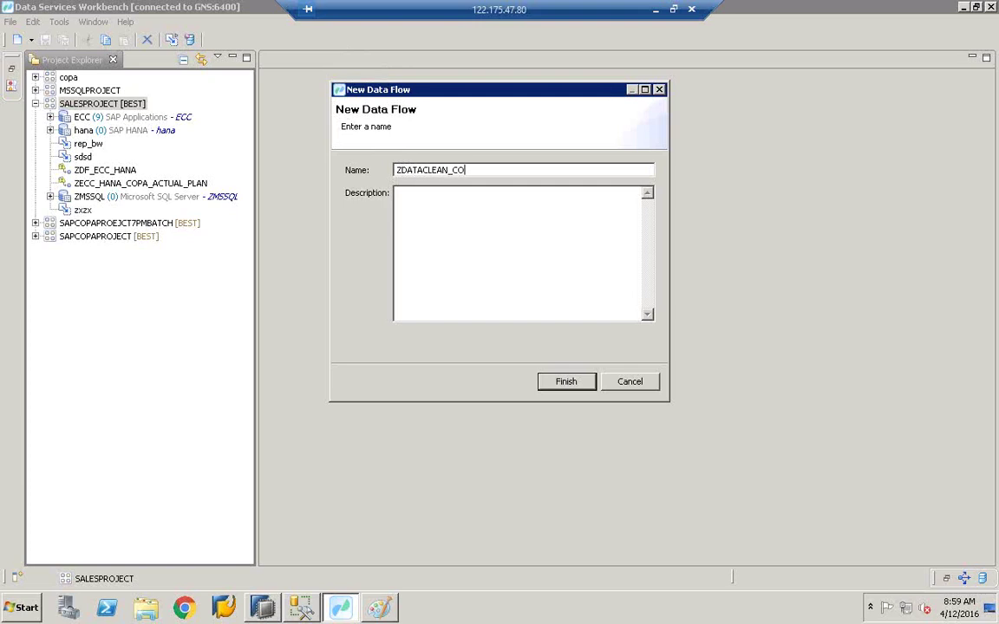
type("PA_ACTUAL_DATA")
Step: Copy the data flow name into its Description and finish creating it
left_click_drag(565, 170, 376, 176)
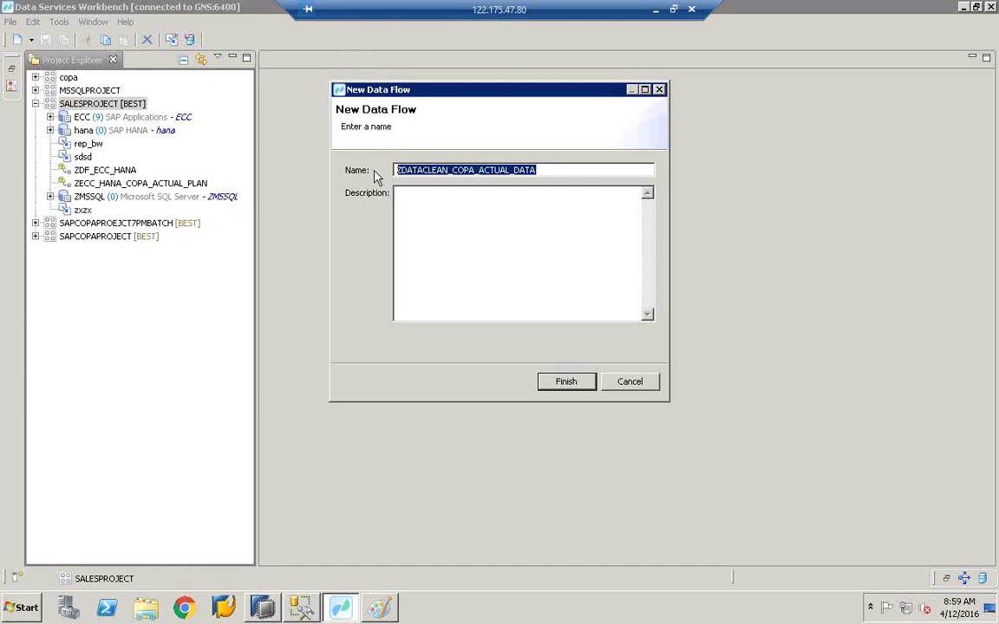
key("ctrl+c")
left_click(451, 240)
key("ctrl+v")
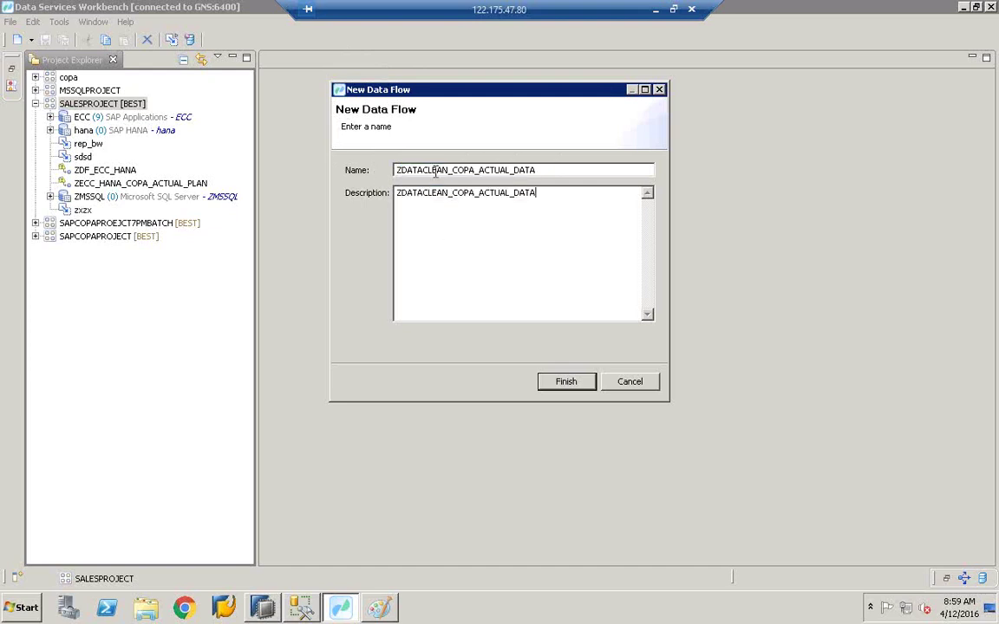
left_click_drag(539, 170, 329, 177)
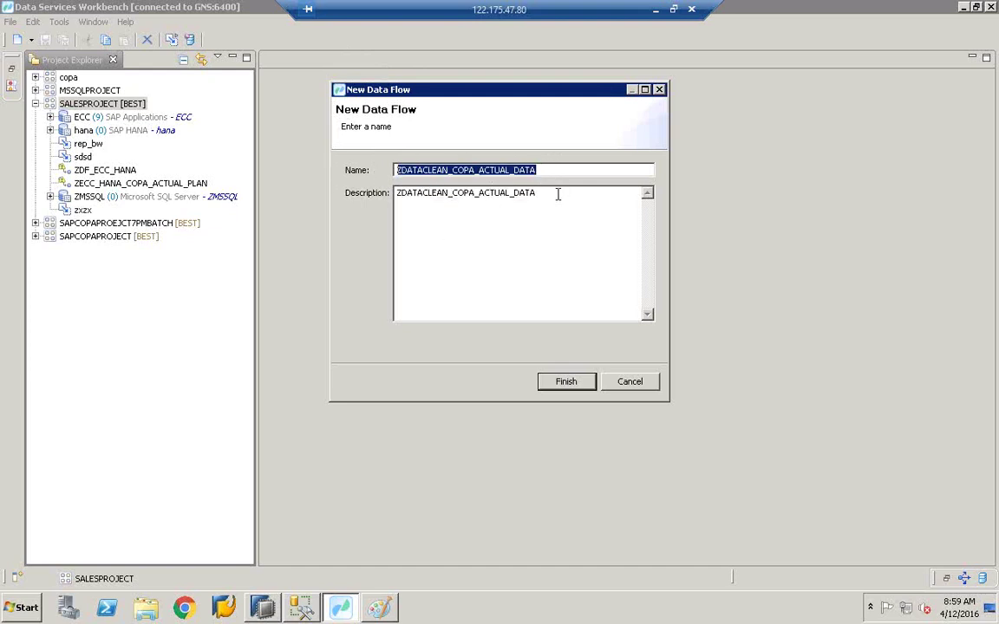
left_click_drag(538, 194, 375, 200)
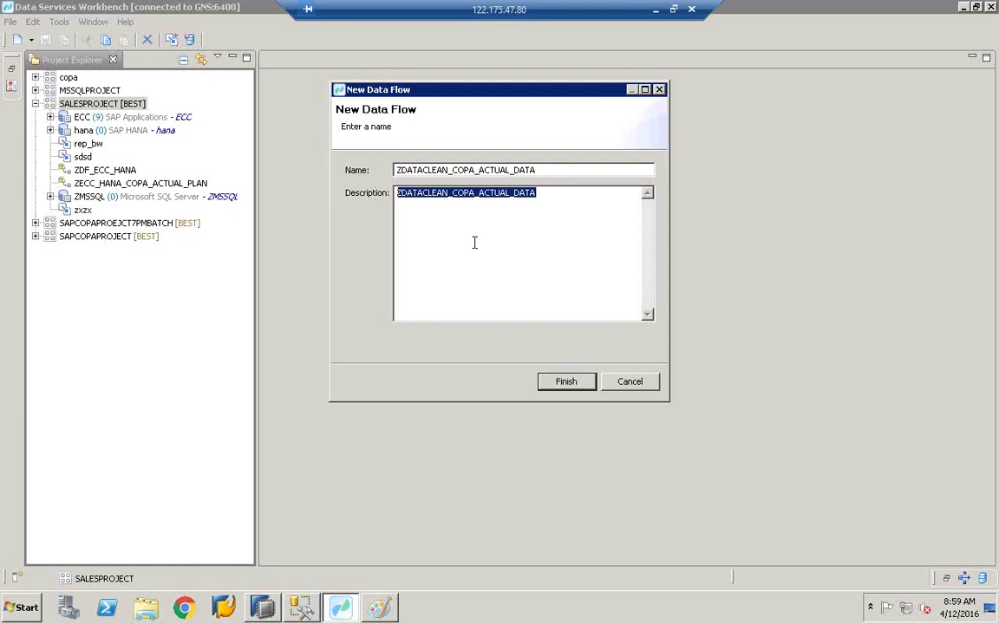
left_click(566, 384)
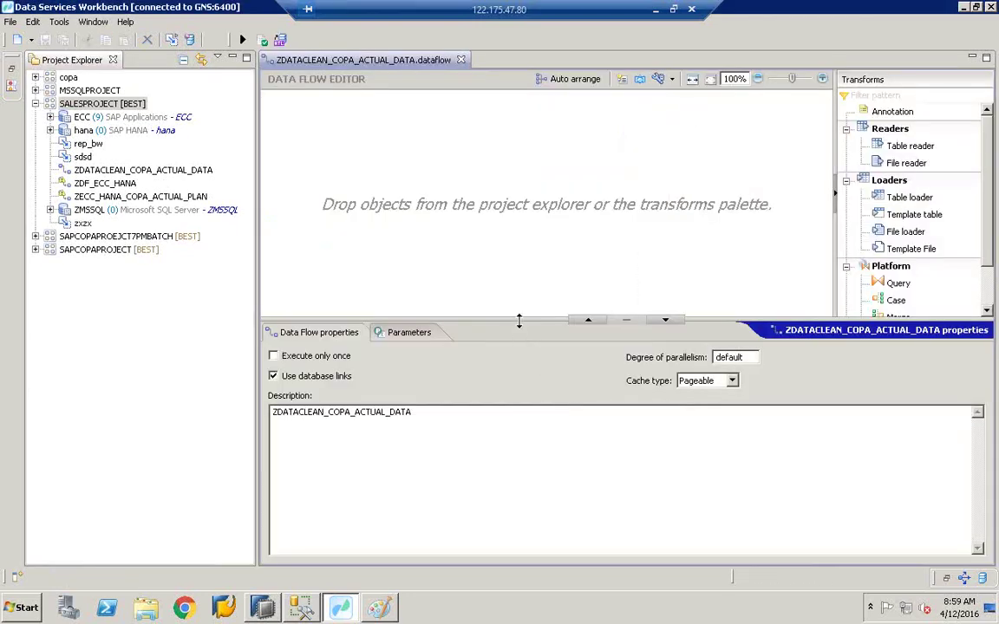
Step: Collapse the Data Flow properties panel, narrow Project Explorer and widen the transforms palette
left_click_drag(518, 320, 519, 539)
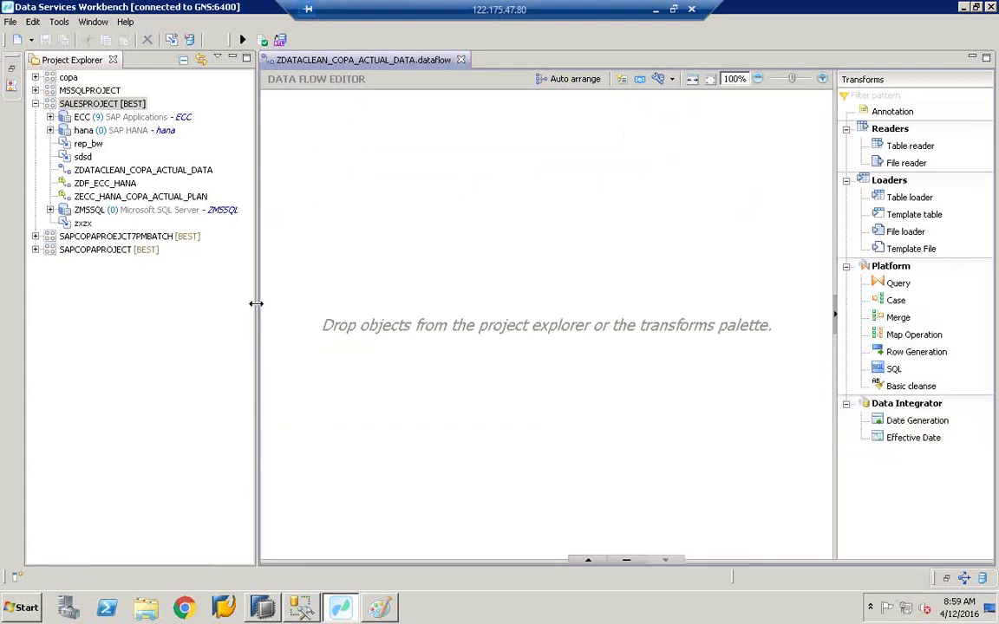
left_click_drag(256, 303, 247, 306)
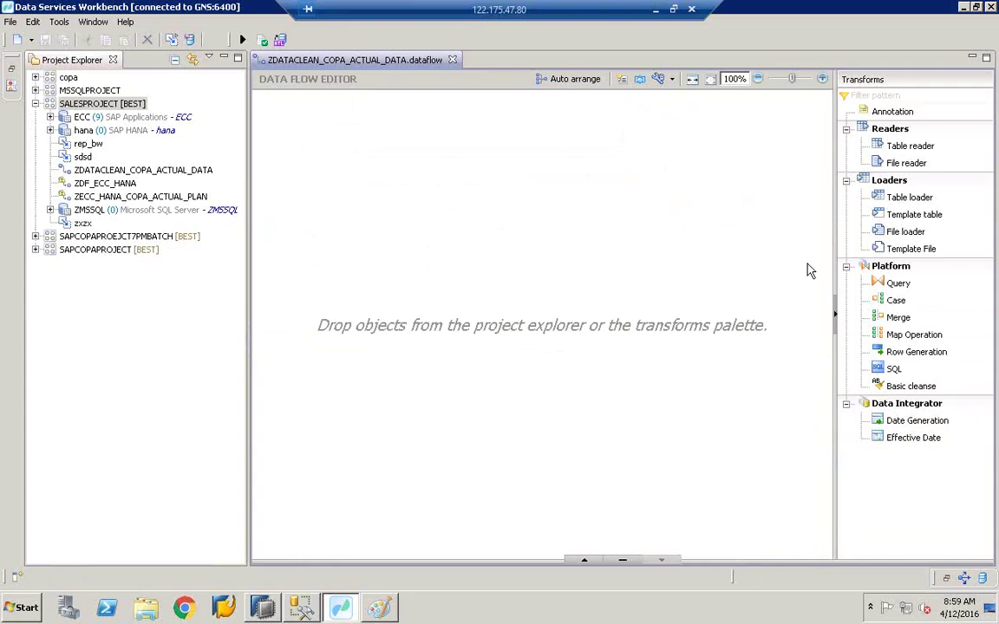
left_click_drag(832, 239, 798, 247)
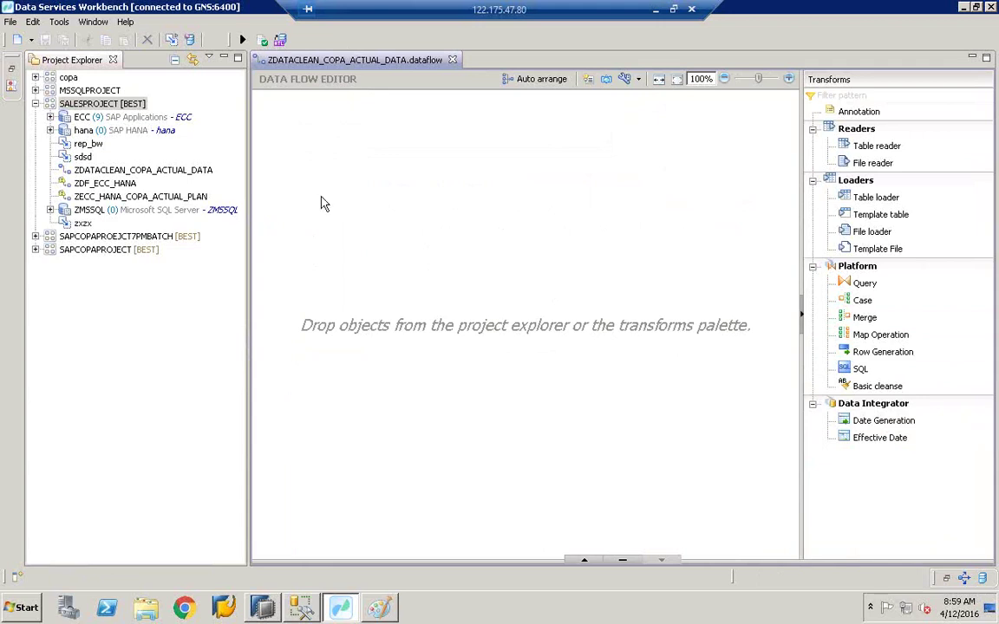
Step: Expand the ZMSSQL datastore to check its tables, then select SALESPROJECT
left_click(51, 211)
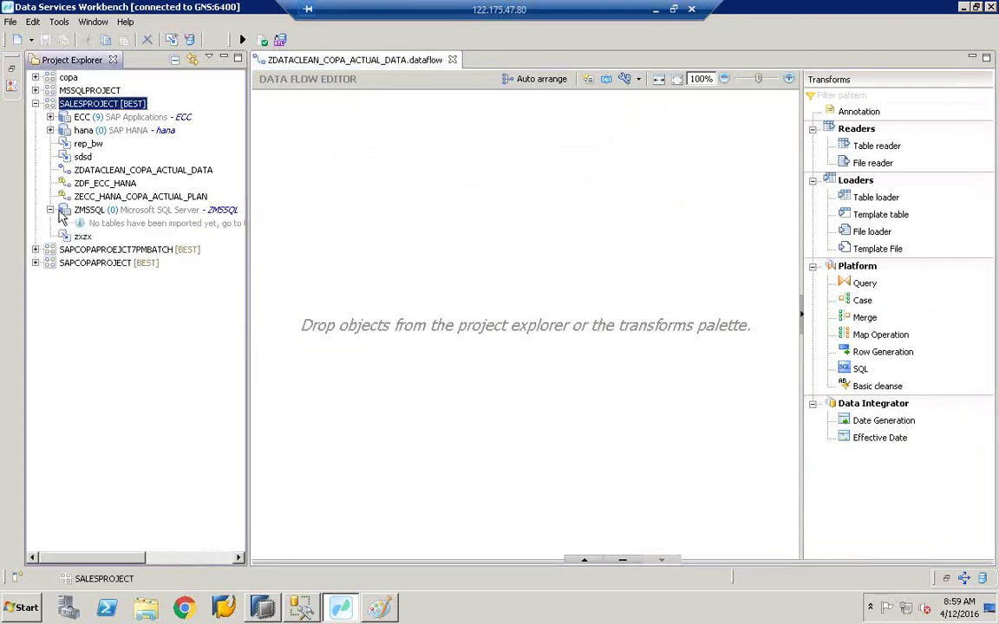
left_click(95, 211)
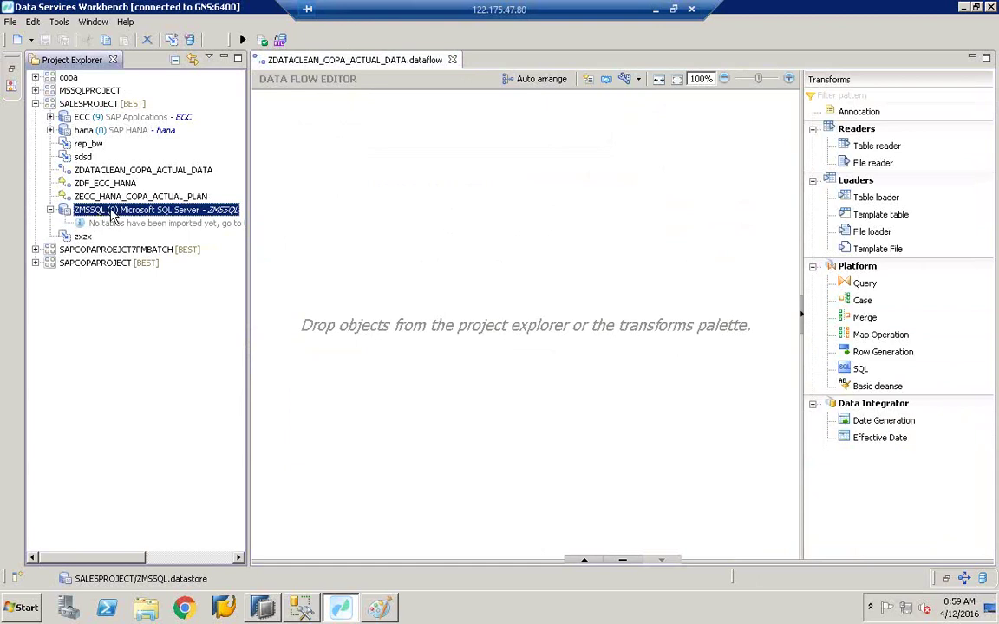
left_click(97, 104)
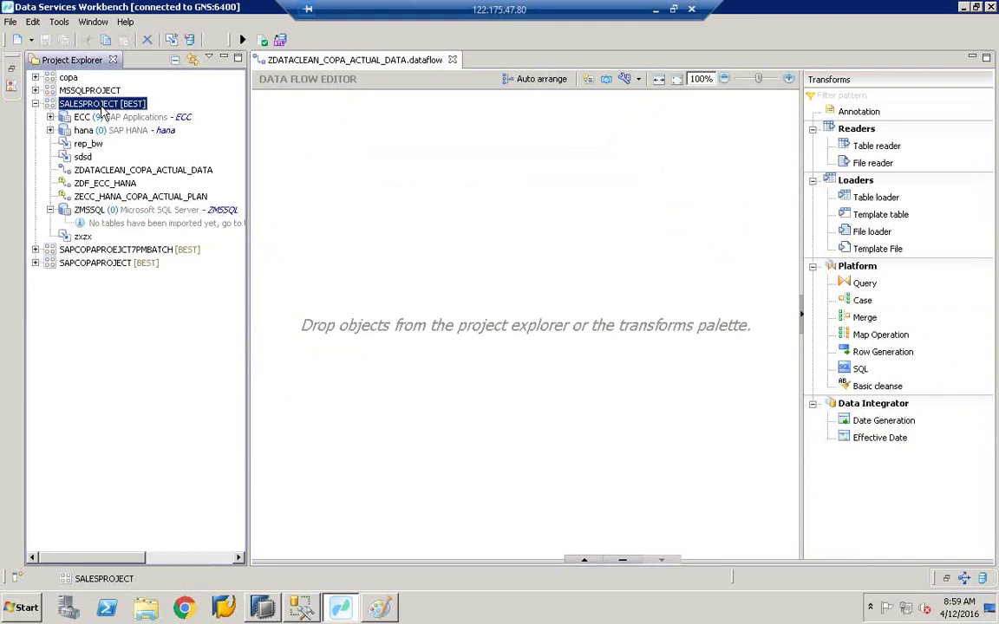
Step: Start a new datastore in SALESPROJECT named MSSQL1 with description MSSQL
right_click(102, 110)
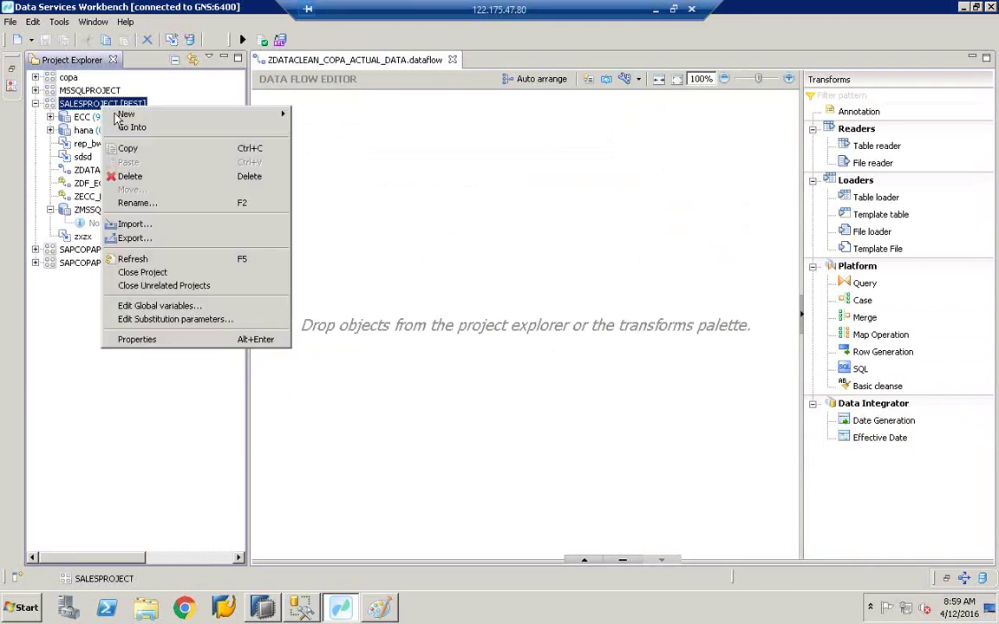
mouse_move(141, 116)
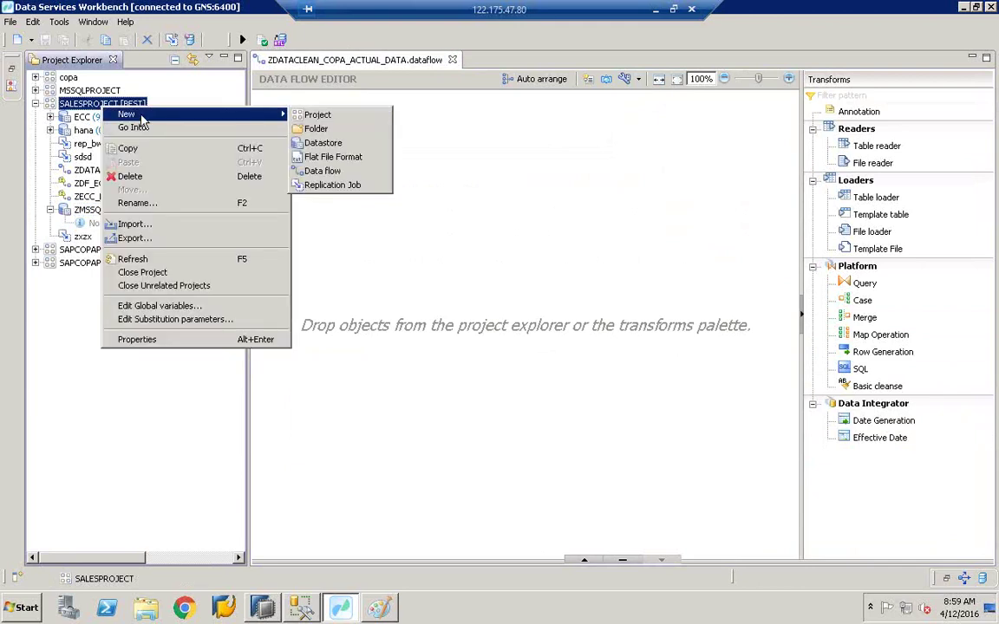
left_click(321, 143)
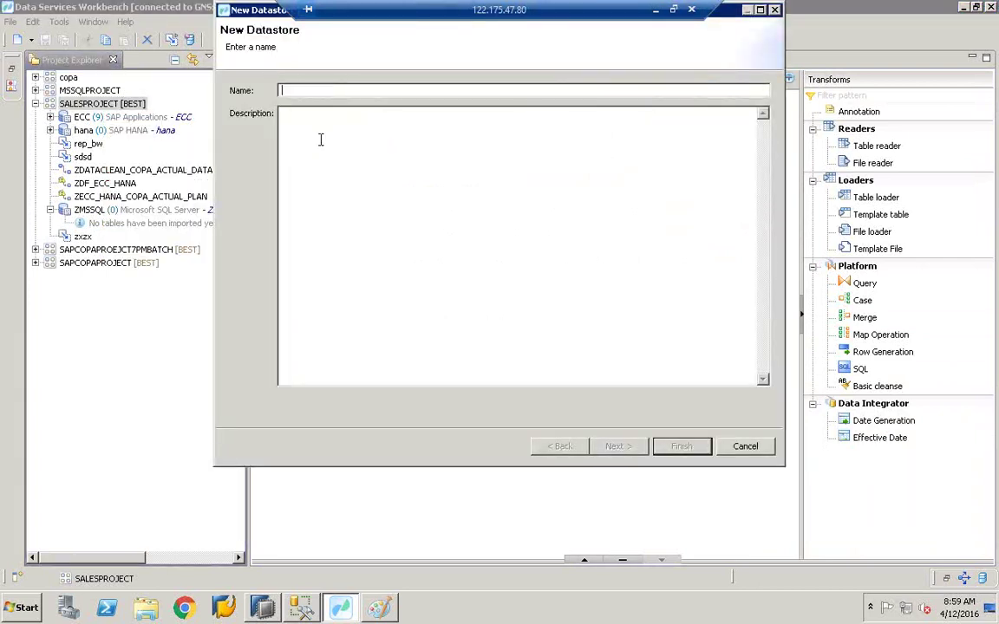
type("MSSQL")
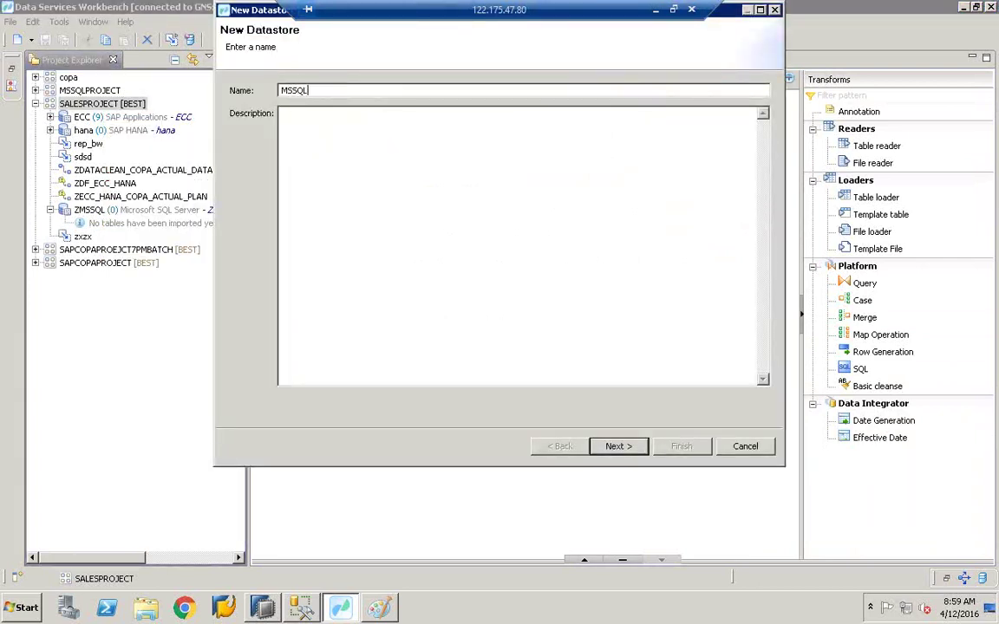
type("1")
left_click(319, 132)
type("MSSQL")
Step: Move to the configuration parameters and set the database type to Microsoft SQL Server
left_click(630, 448)
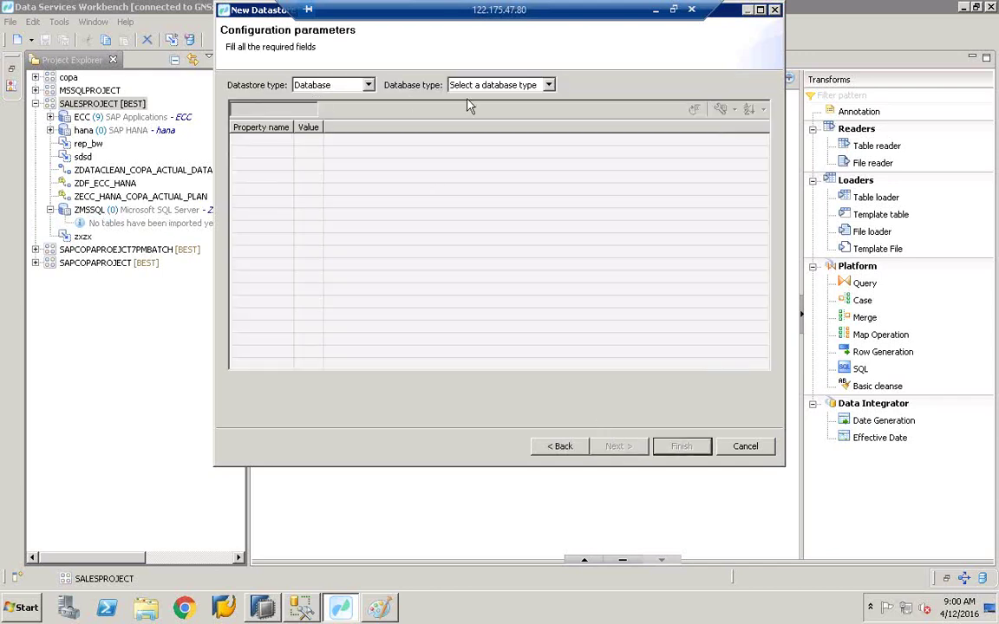
left_click(494, 85)
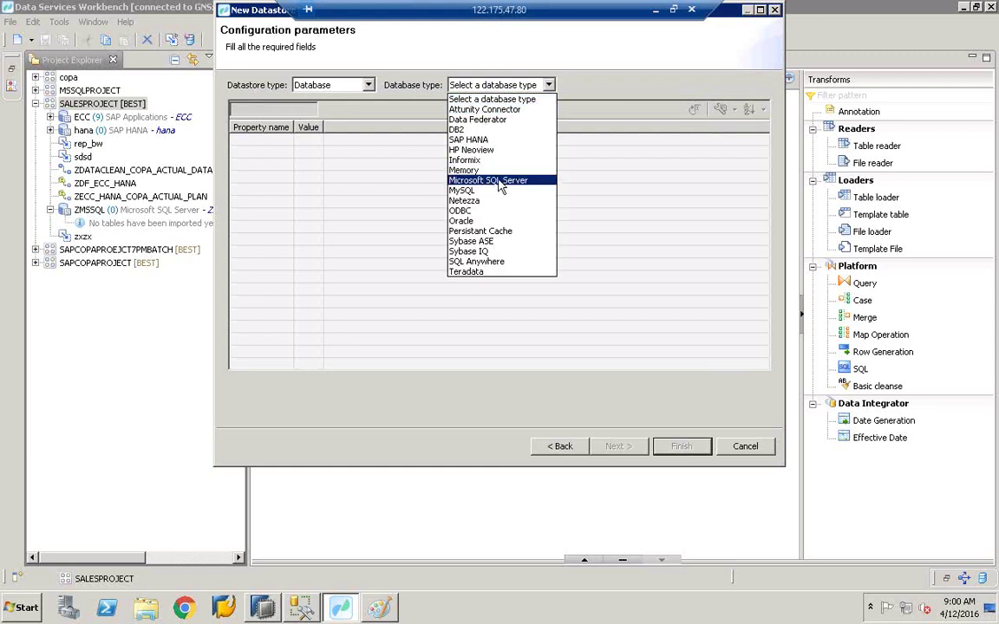
left_click(499, 181)
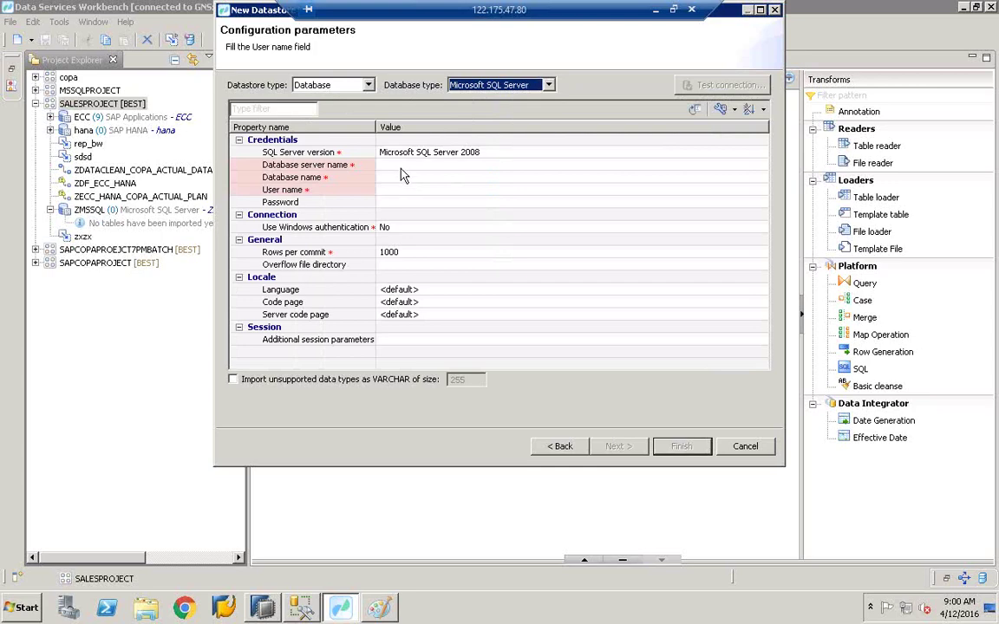
left_click(402, 165)
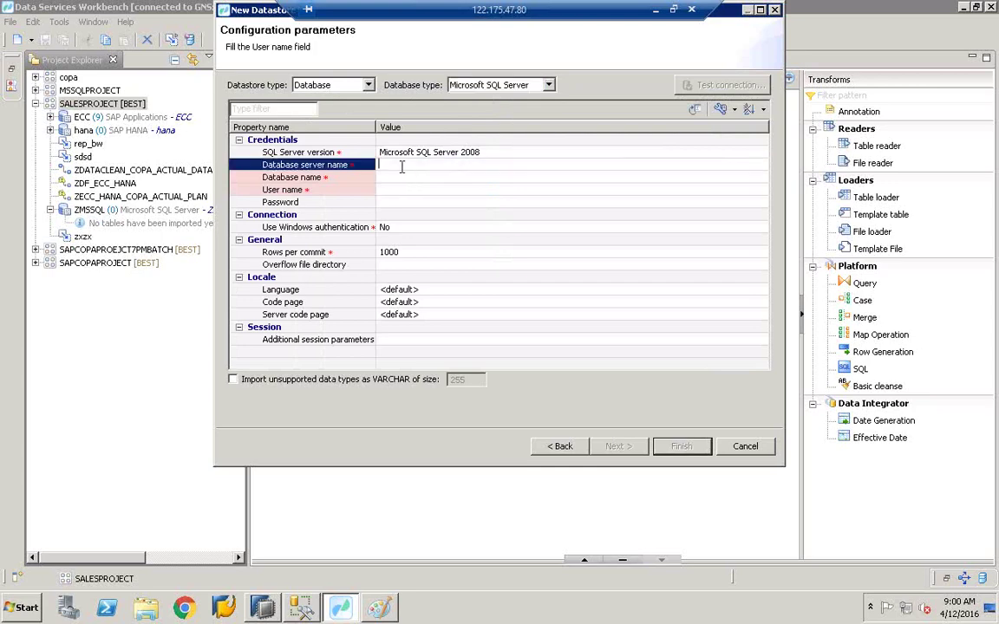
left_click(300, 608)
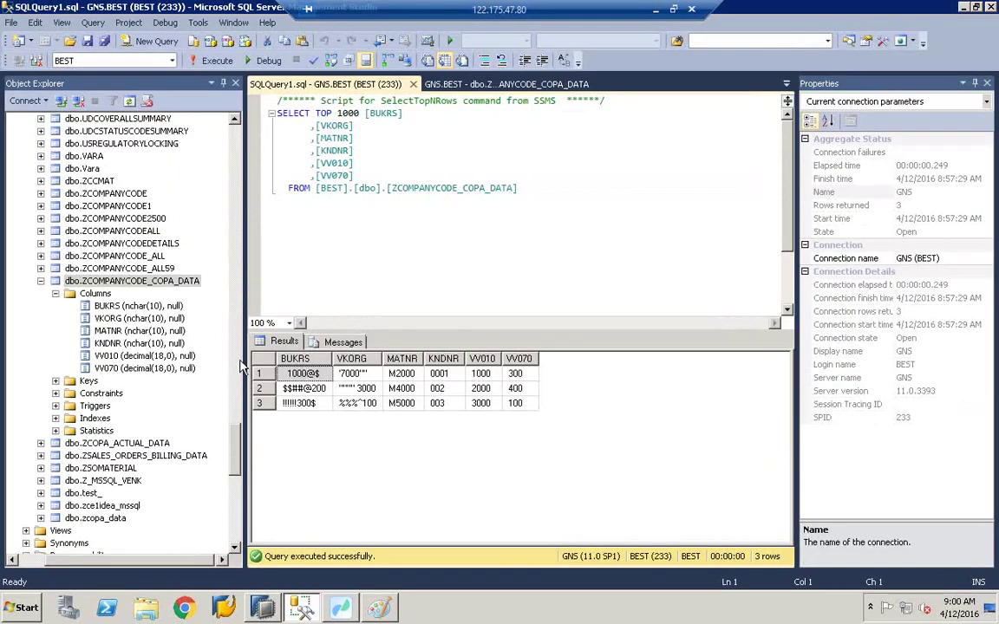
left_click(238, 466)
left_click_drag(239, 465, 206, 108)
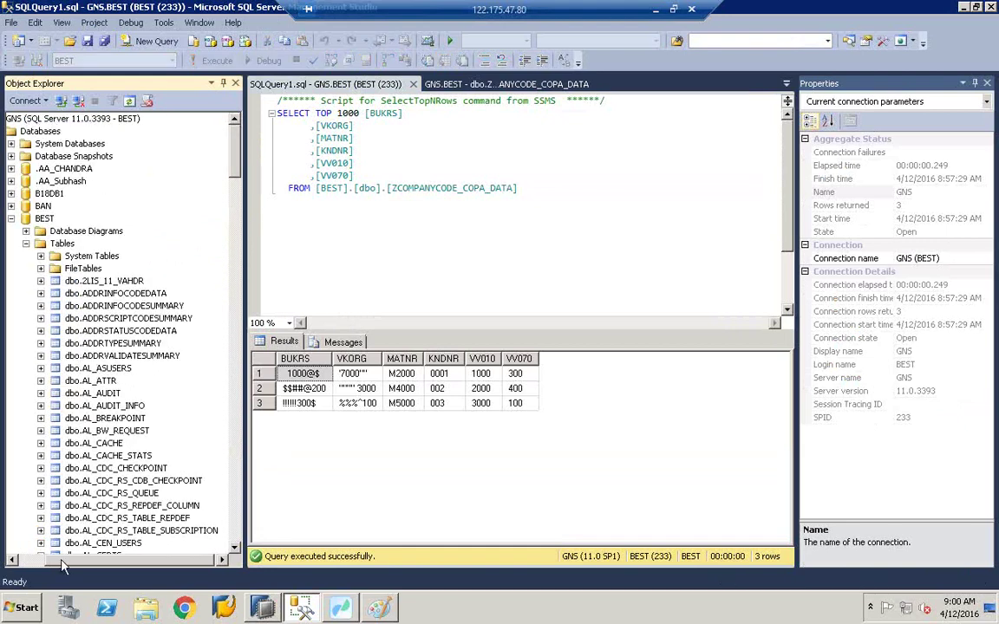
left_click(26, 562)
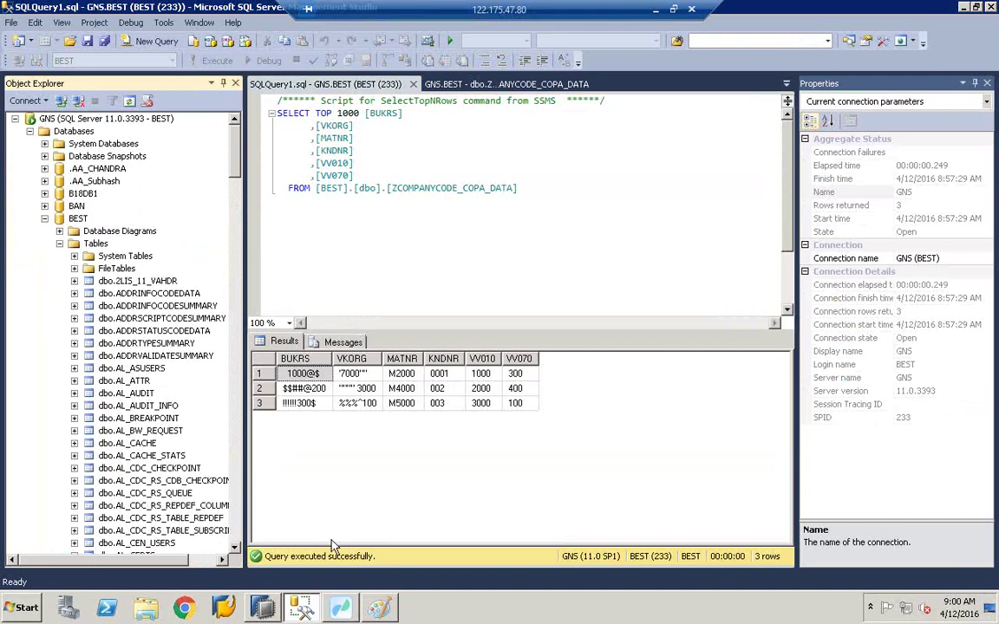
left_click(341, 609)
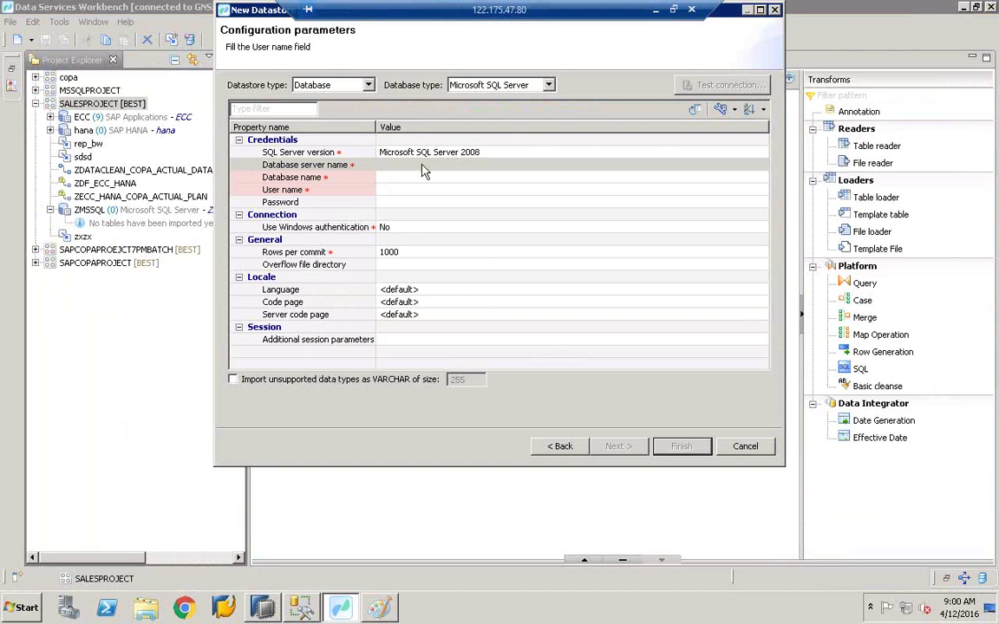
Step: Enter GNS as the database server name, then select the Database name field
left_click(423, 164)
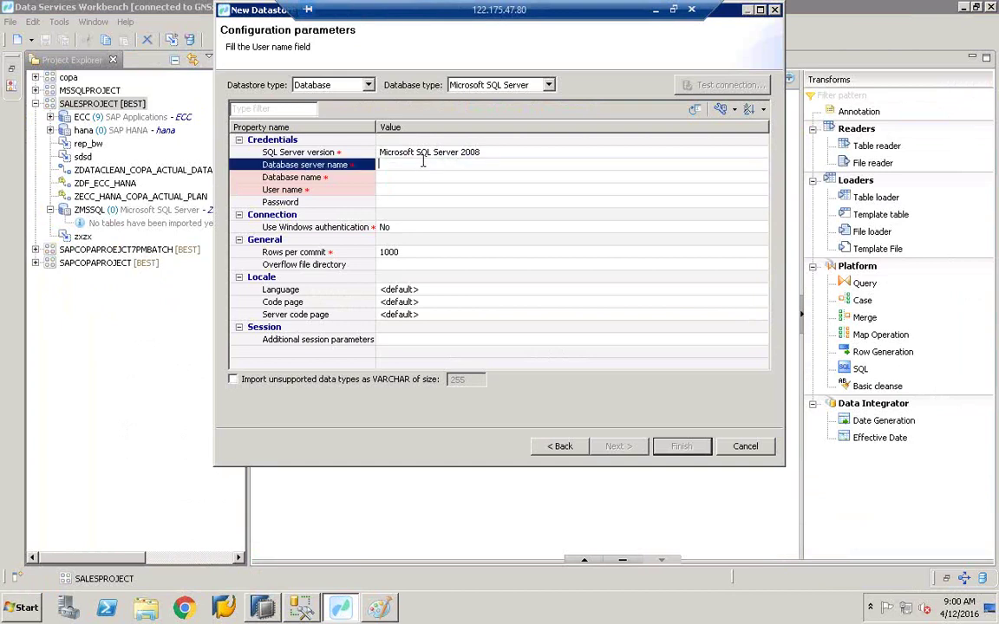
type("GNS")
left_click(425, 180)
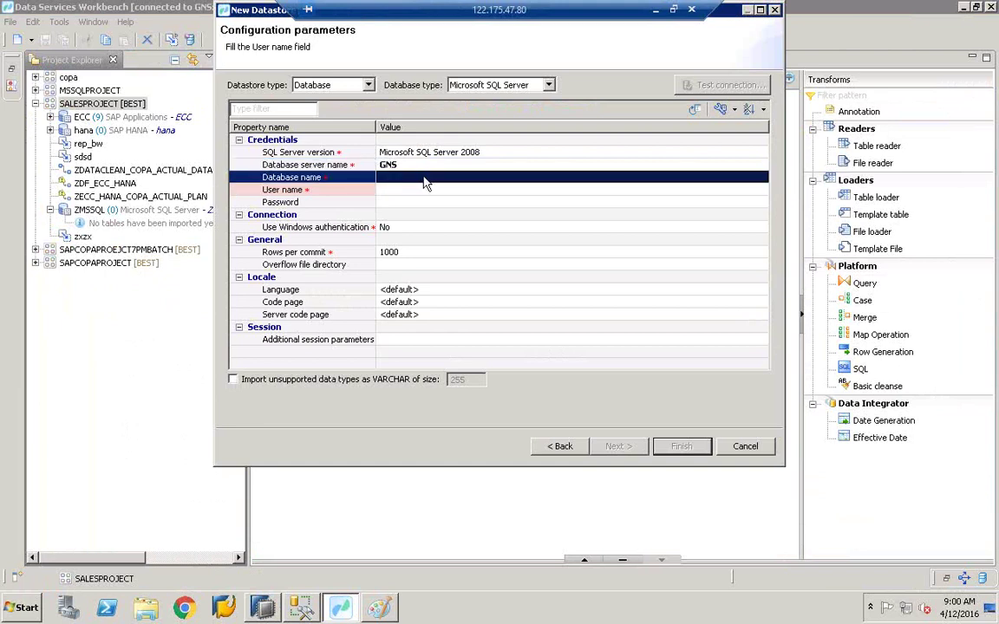
left_click(425, 177)
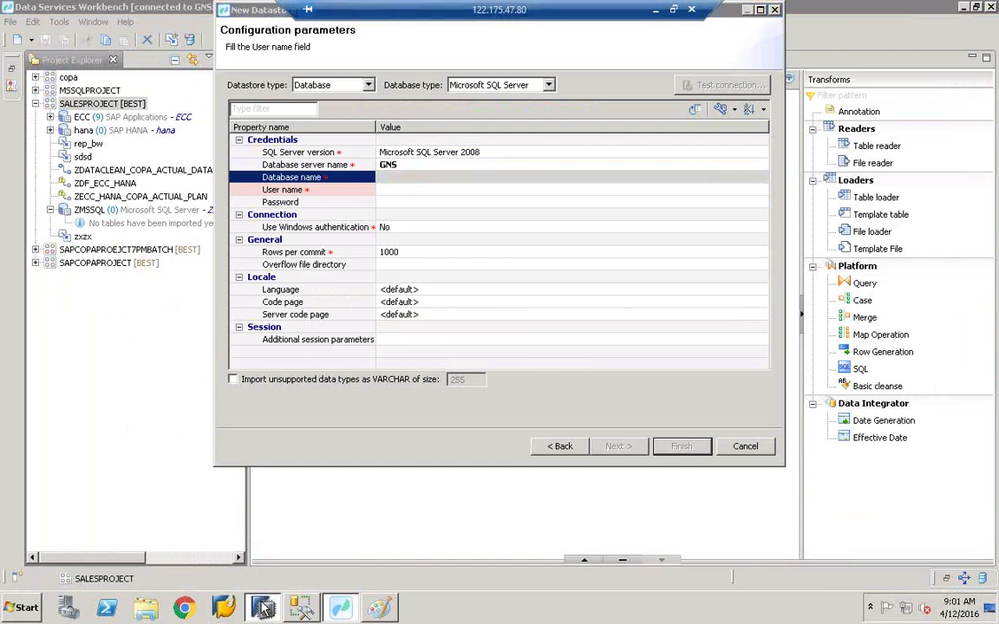
key("alt+Tab")
left_click(42, 105)
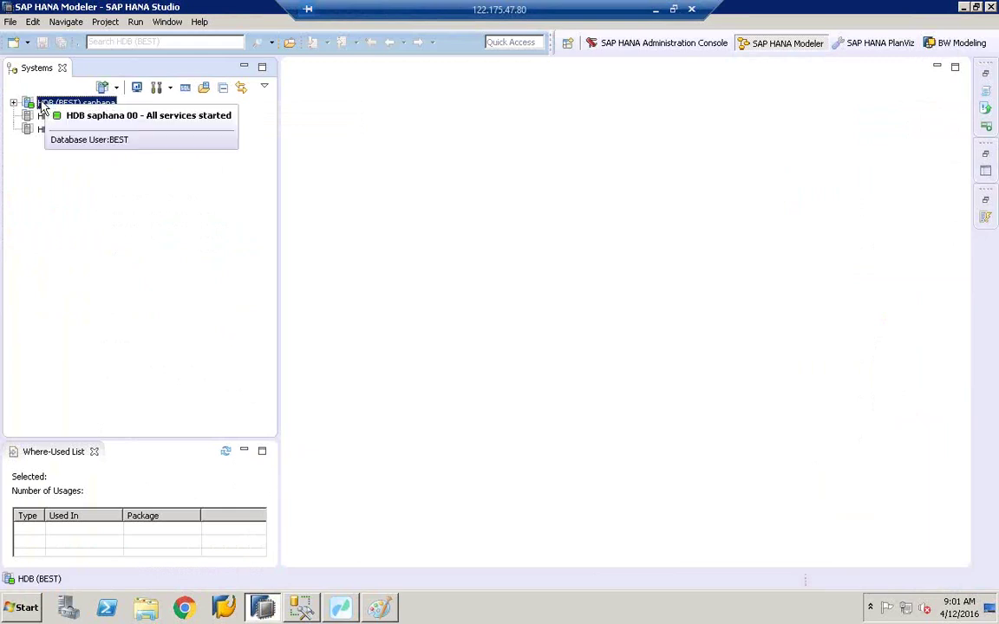
right_click(42, 104)
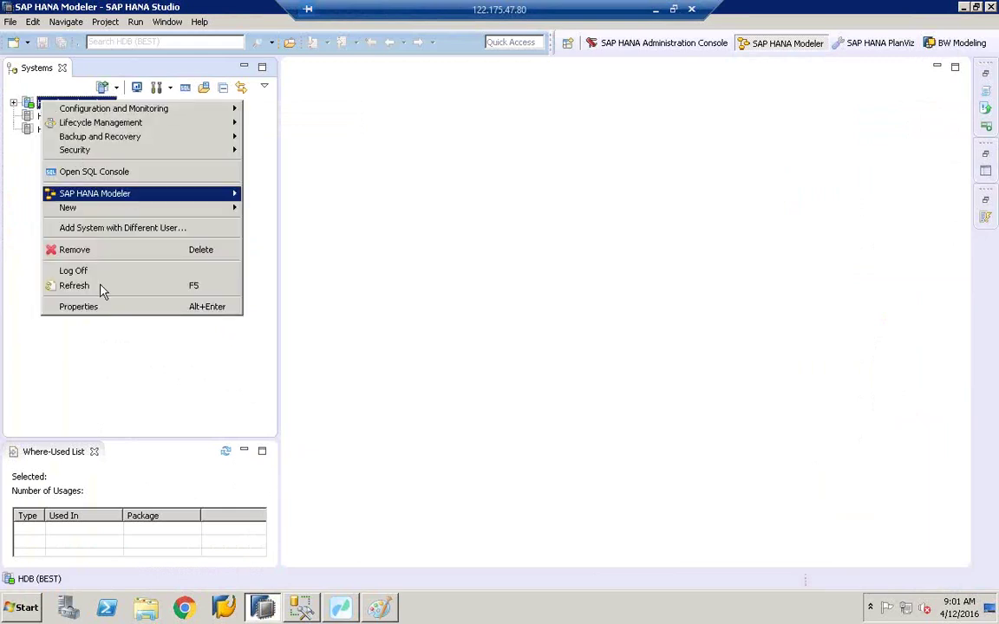
left_click(109, 312)
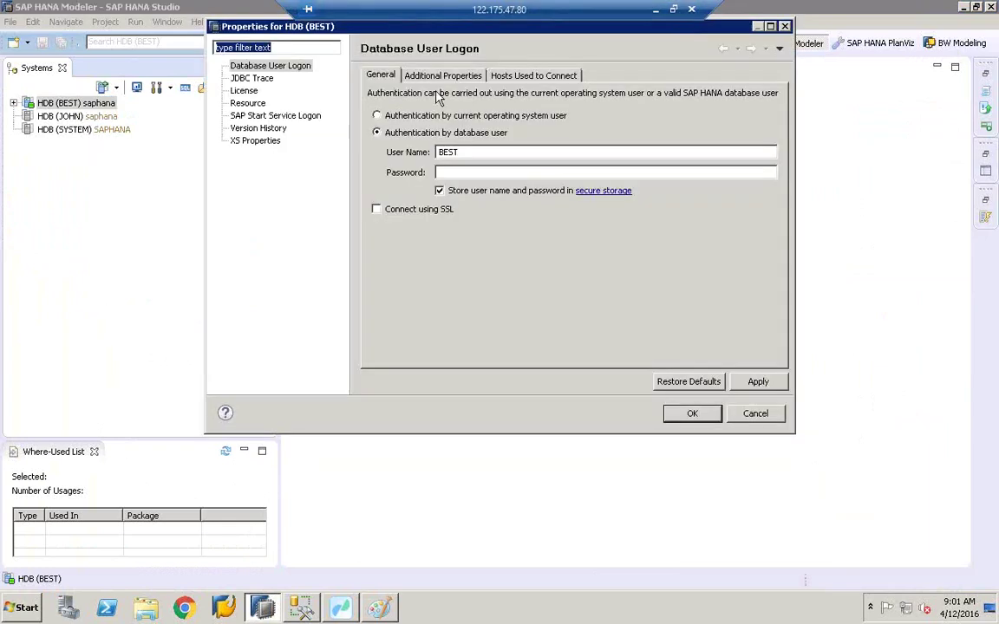
left_click(459, 77)
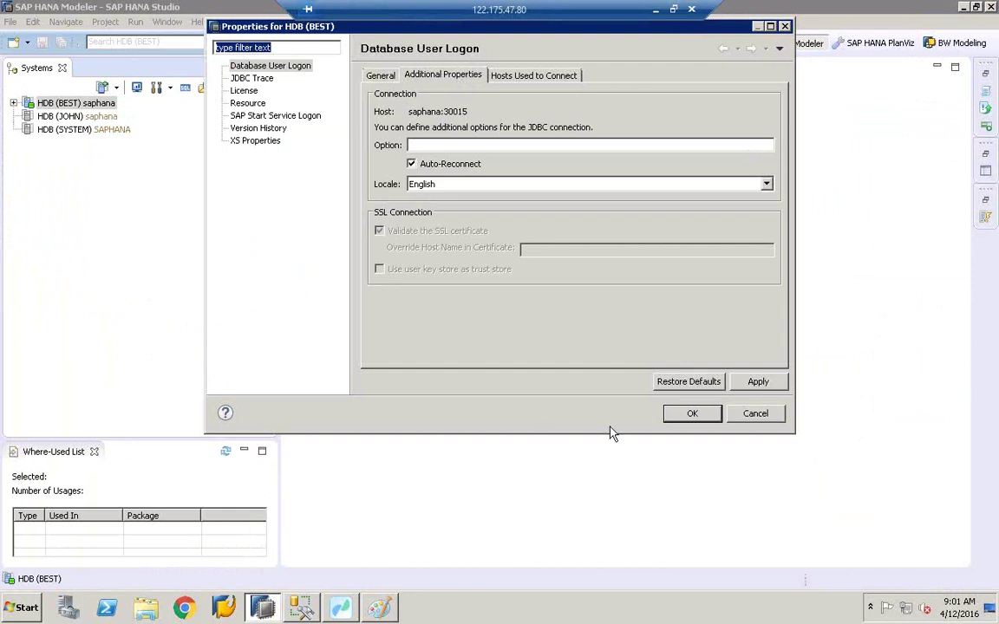
left_click(755, 414)
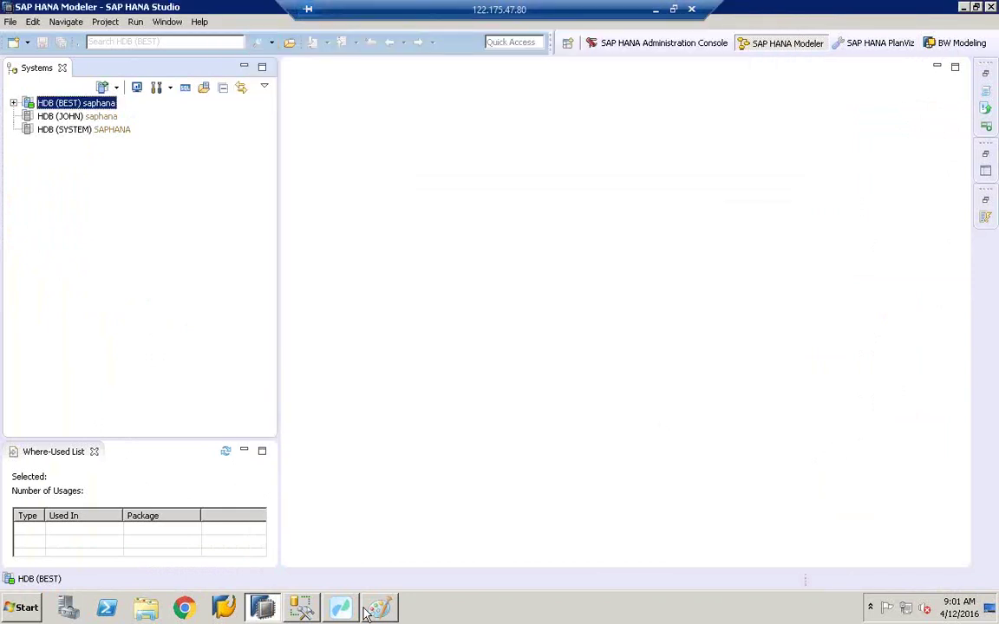
left_click(382, 606)
Step: Look up the BEST database in SQL Server Management Studio
left_click(359, 608)
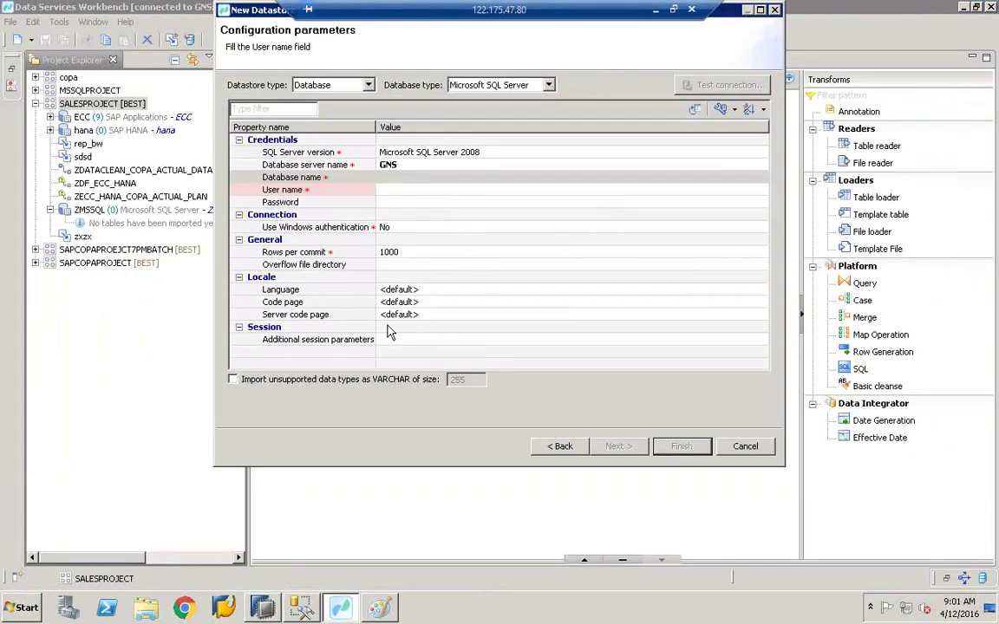
left_click(301, 608)
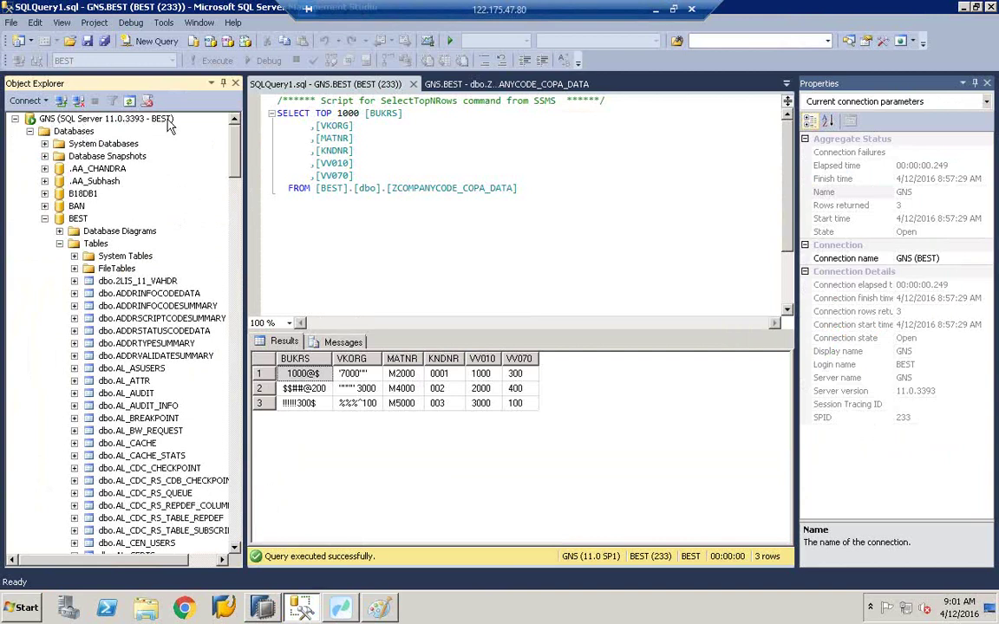
left_click(83, 221)
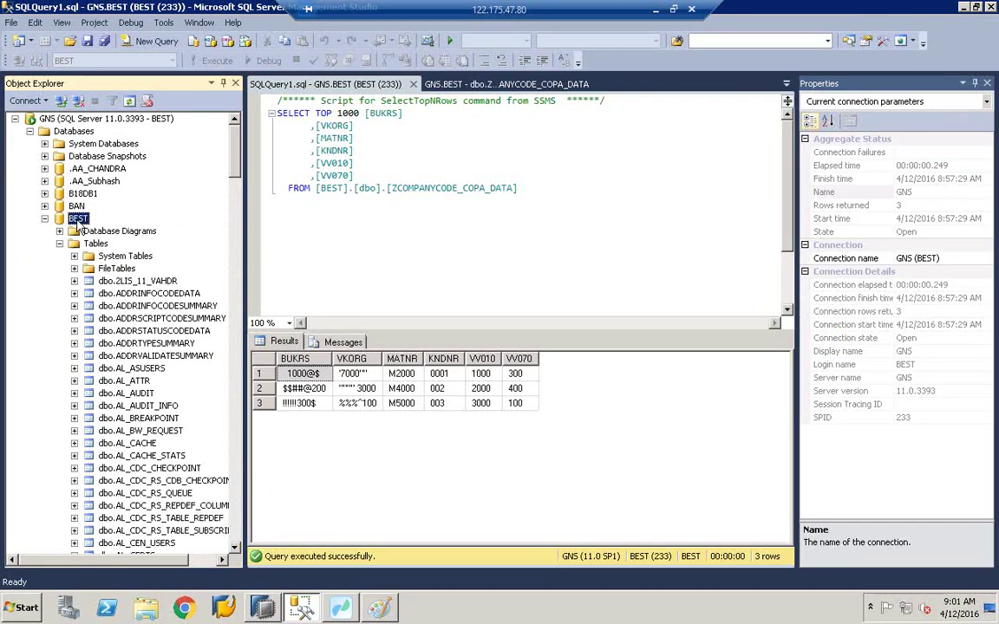
left_click(348, 610)
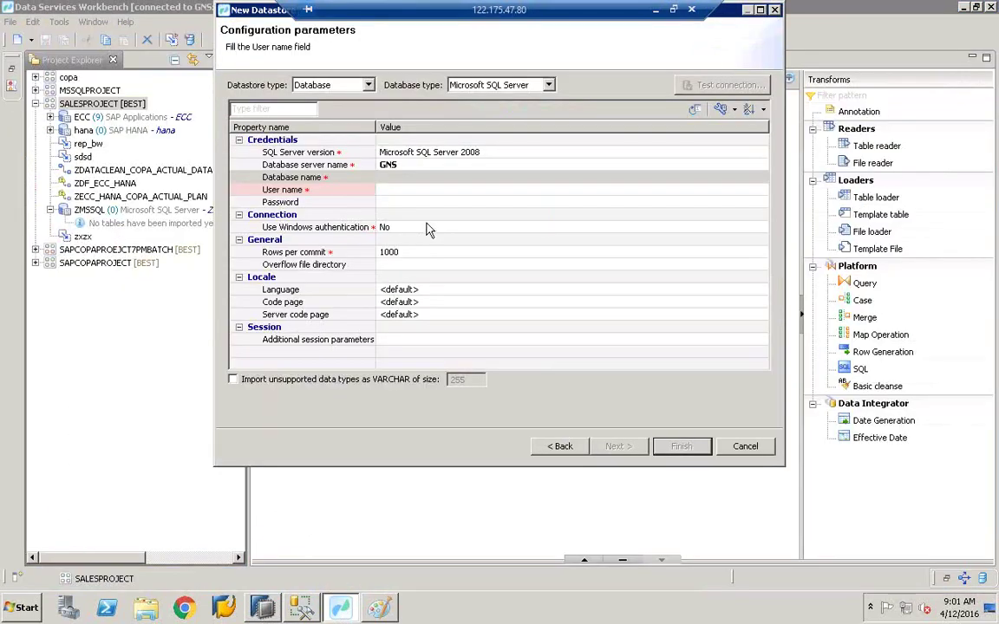
Step: Set the datastore's database name to BEST
left_click(420, 180)
left_click(420, 177)
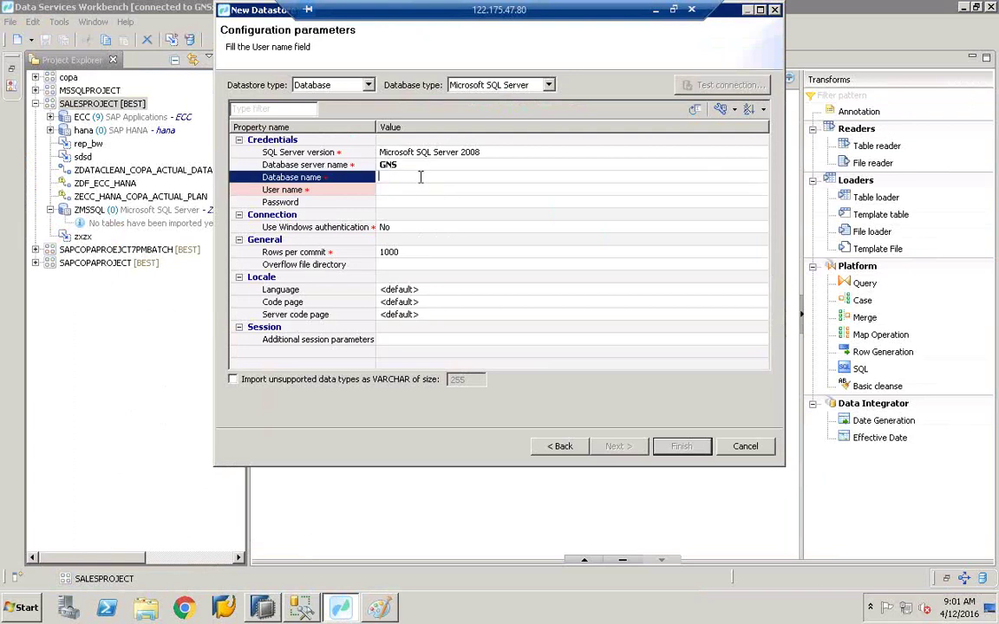
type("BEST")
Step: Enter the user name and password, test the connection, and close the failure message
left_click(404, 191)
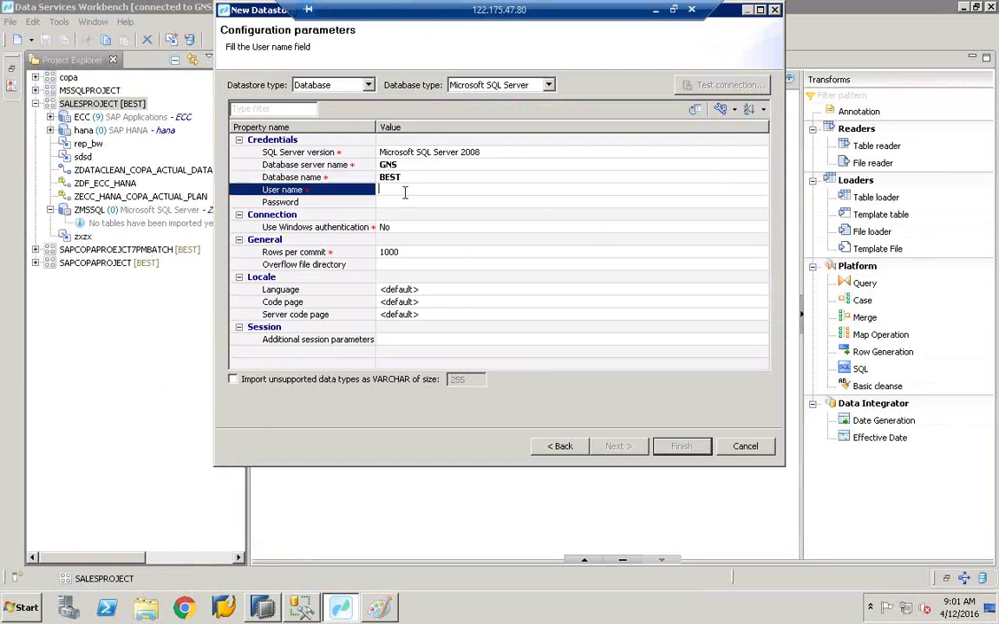
type("best")
left_click(412, 205)
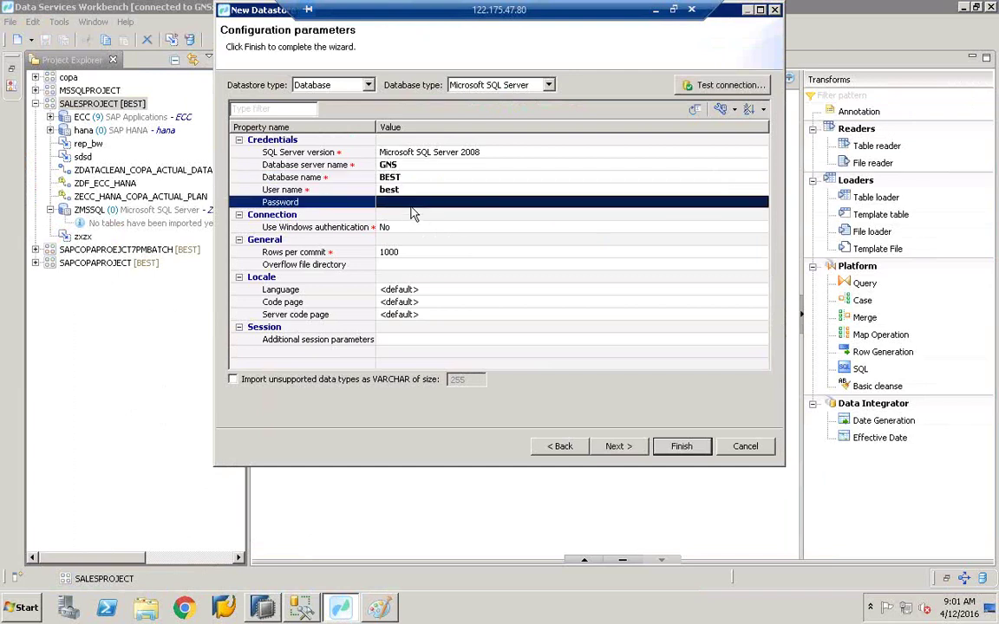
left_click(412, 202)
type("••••••••")
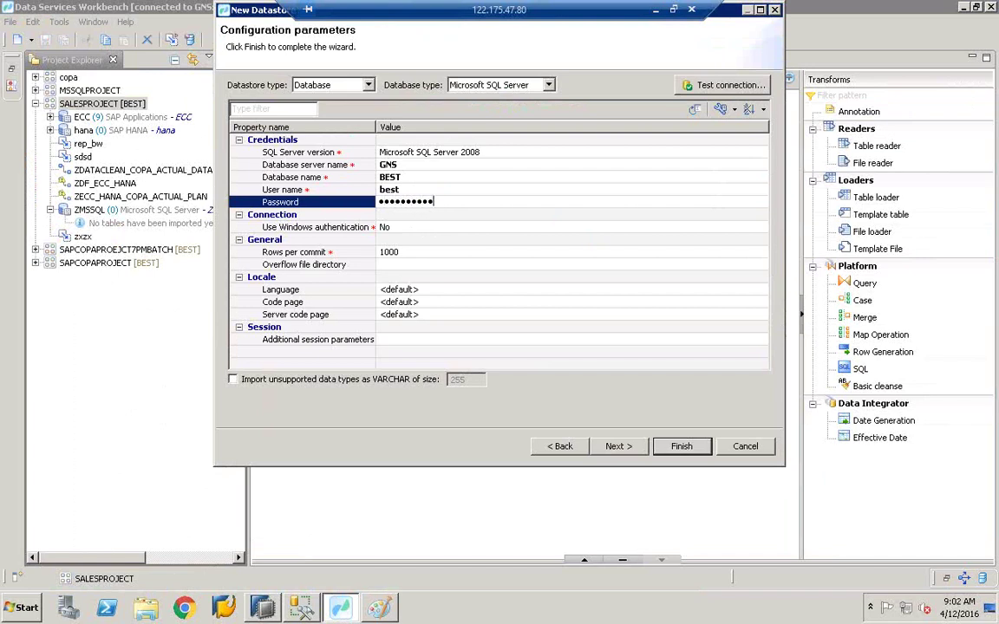
left_click(424, 191)
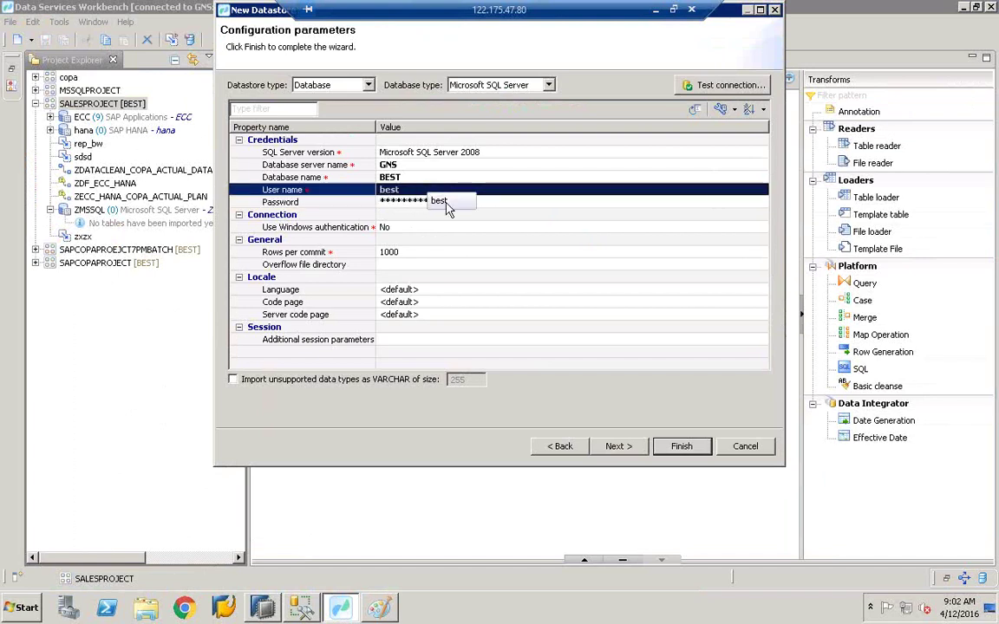
left_click(711, 86)
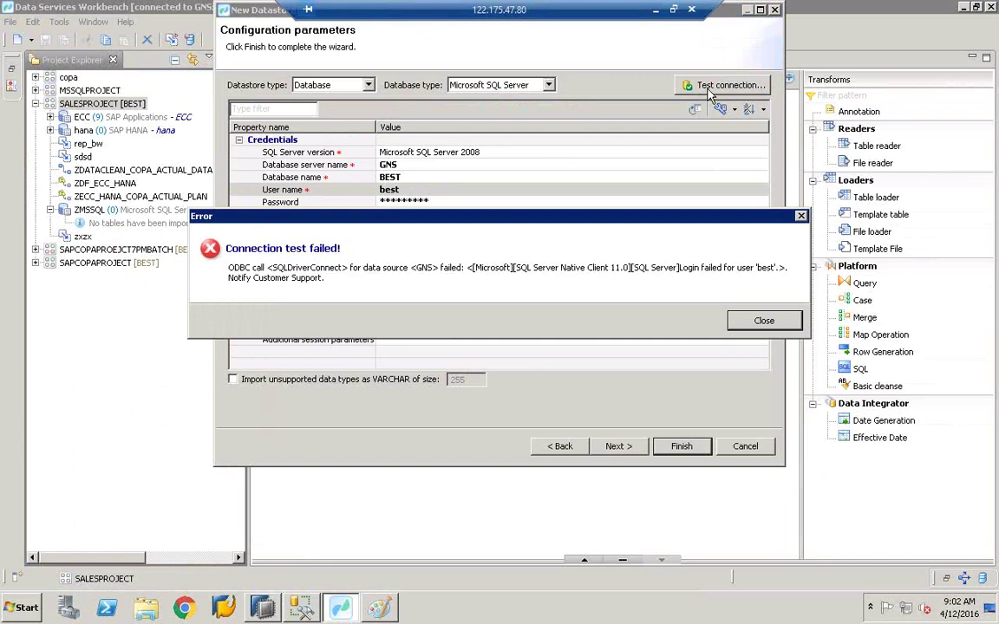
left_click(759, 320)
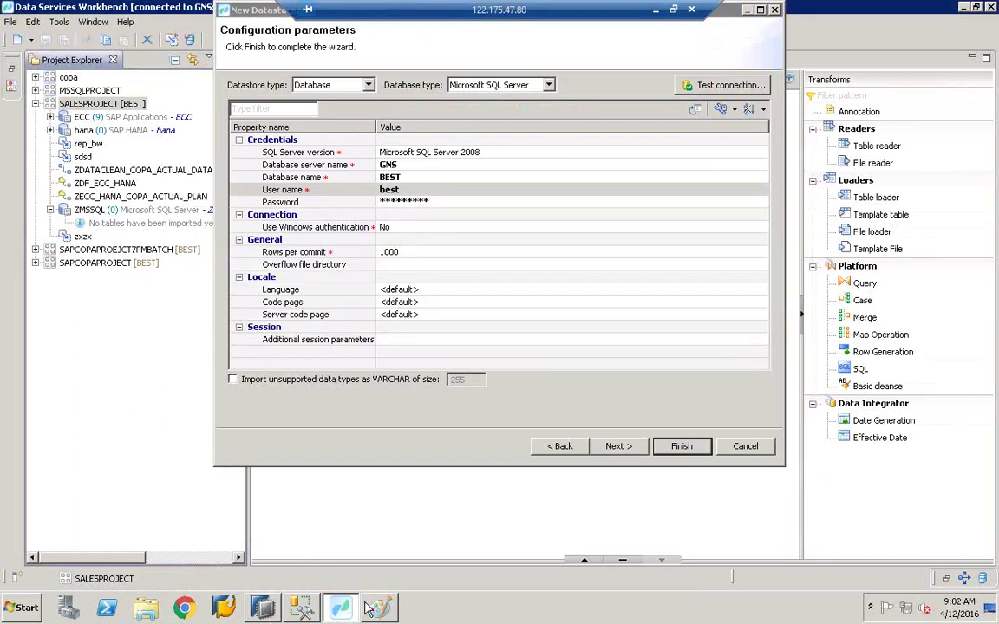
Step: Retype the datastore user name in uppercase
left_click(298, 611)
key("alt+Tab")
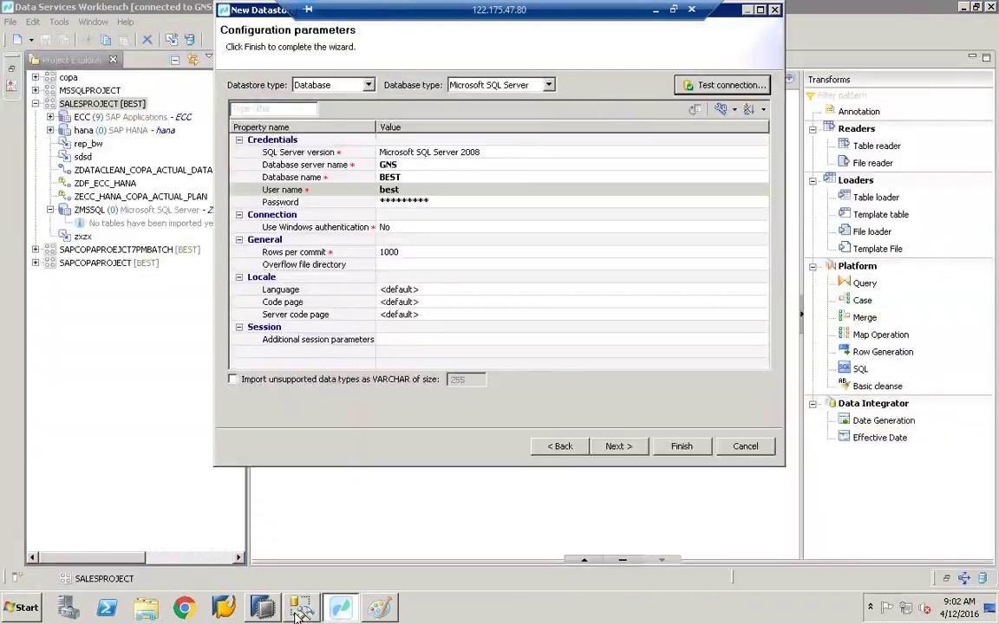
left_click(439, 191)
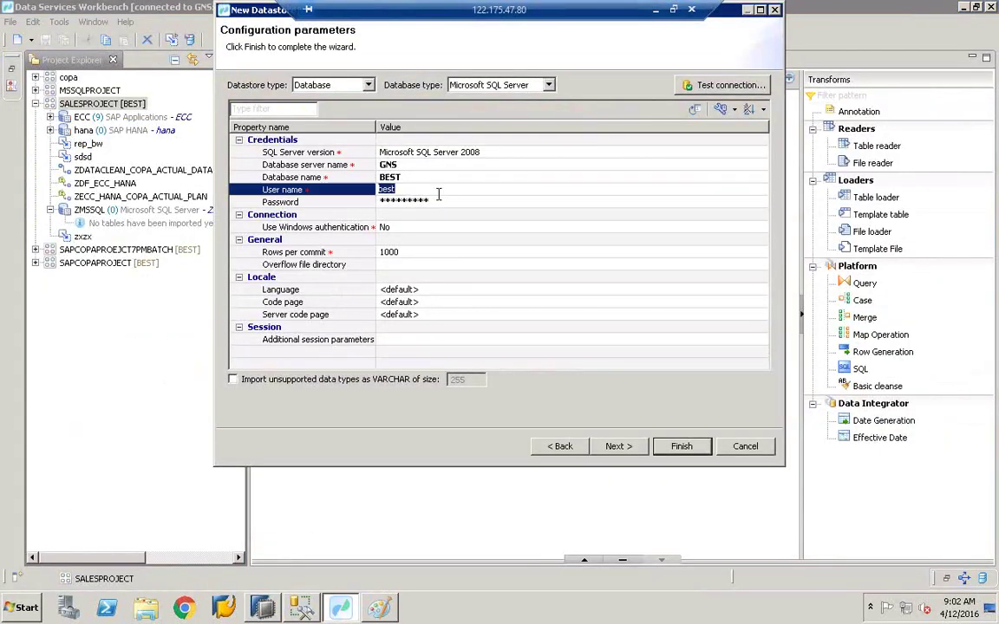
key("BackSpace")
type("BEST")
Step: Re-enter the correct password and rerun the connection test successfully
left_click(297, 608)
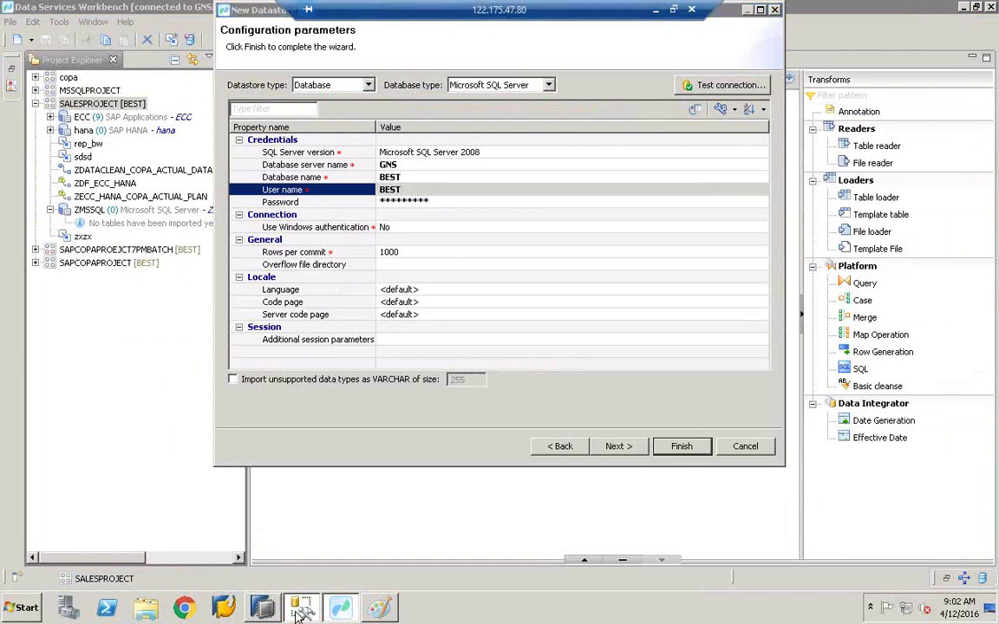
left_click(298, 608)
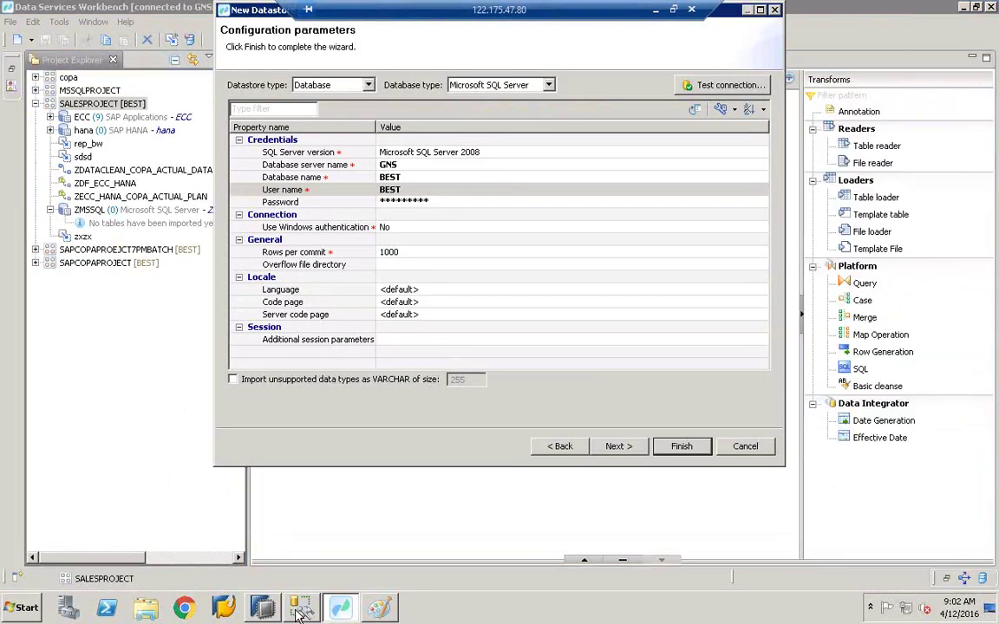
left_click(416, 201)
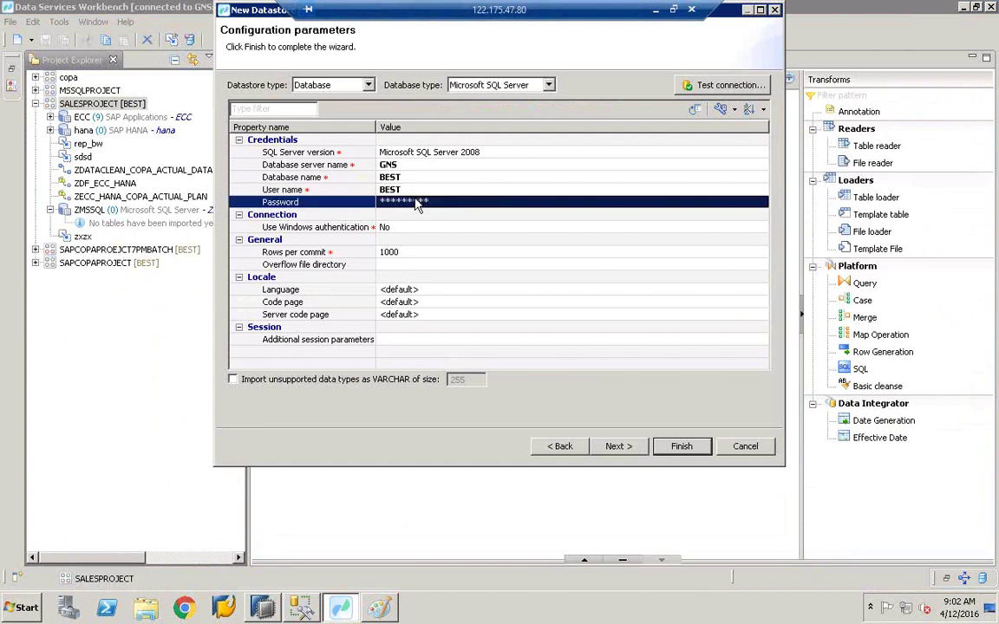
key("BackSpace")
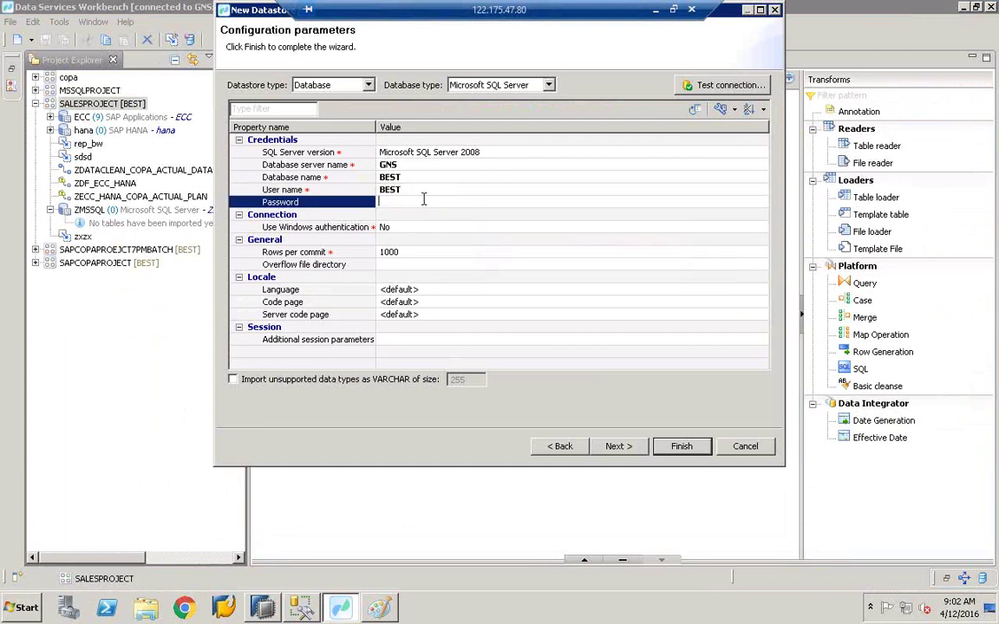
type("••••••••••")
left_click(477, 188)
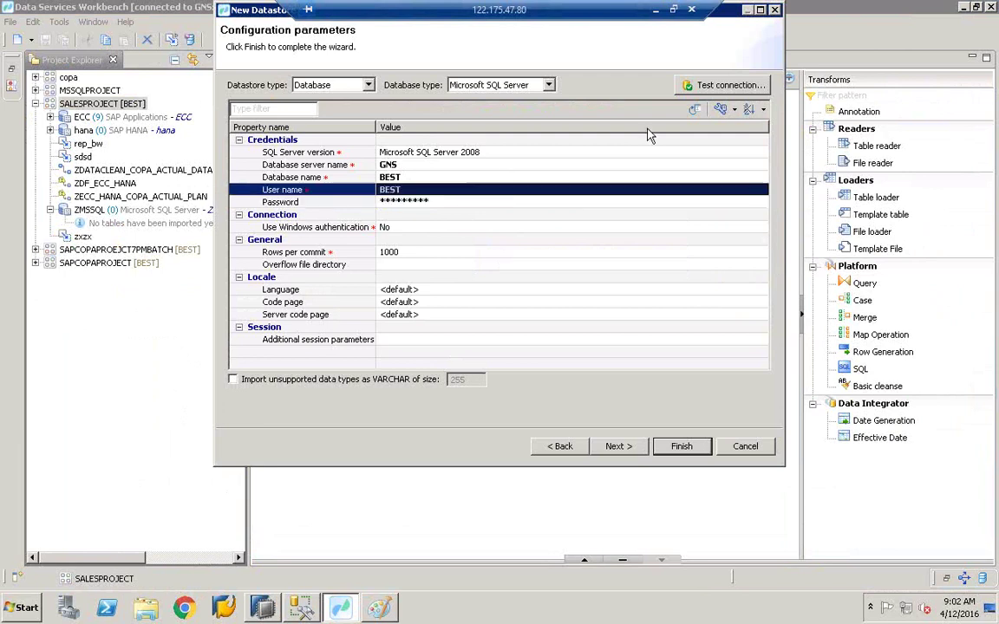
left_click(699, 90)
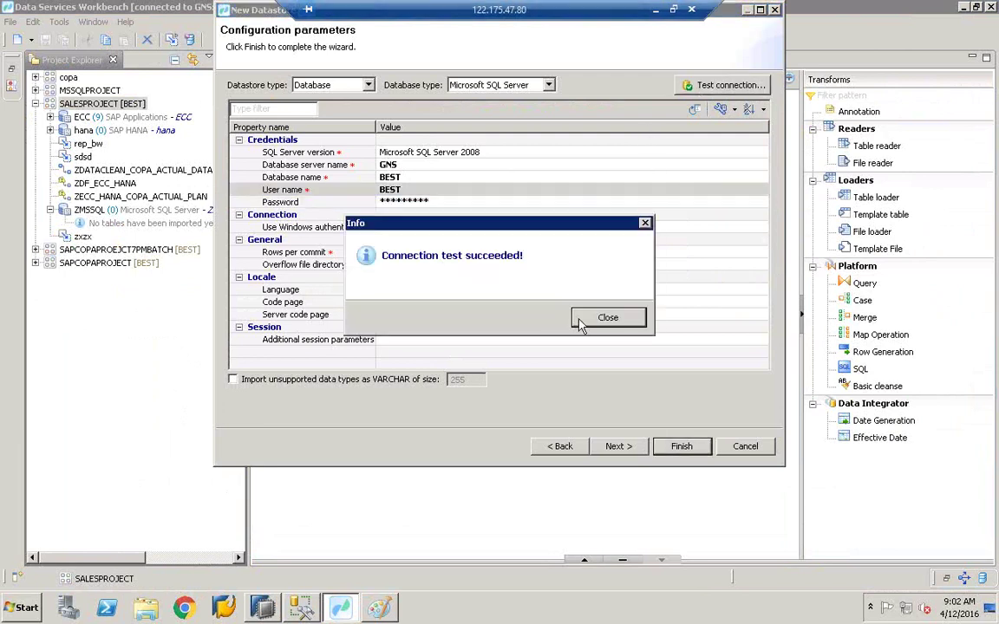
left_click(608, 318)
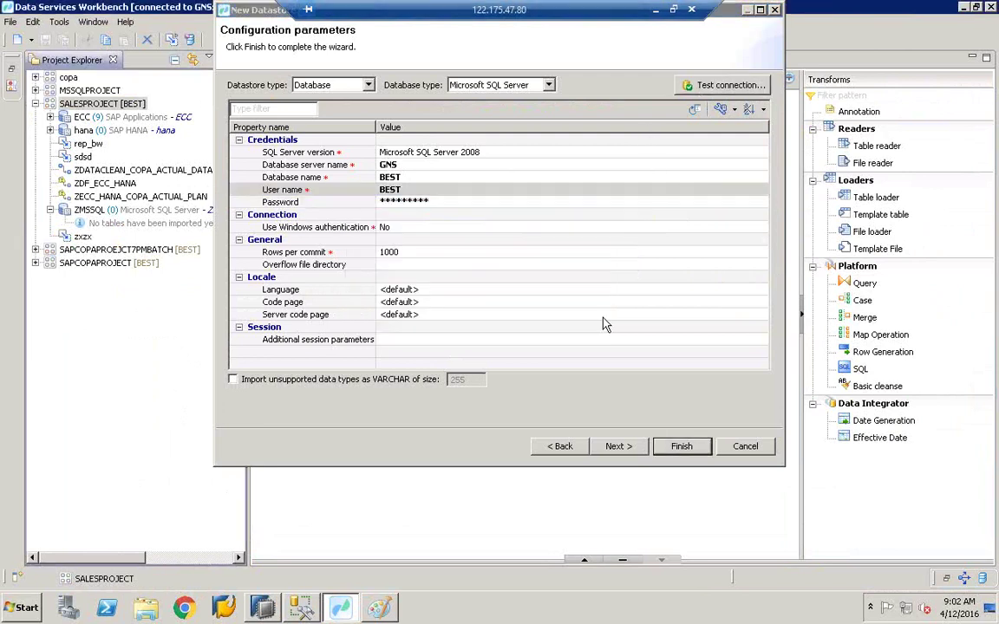
Step: Confirm the password, test the connection again, and finish creating MSSQL1
left_click(402, 203)
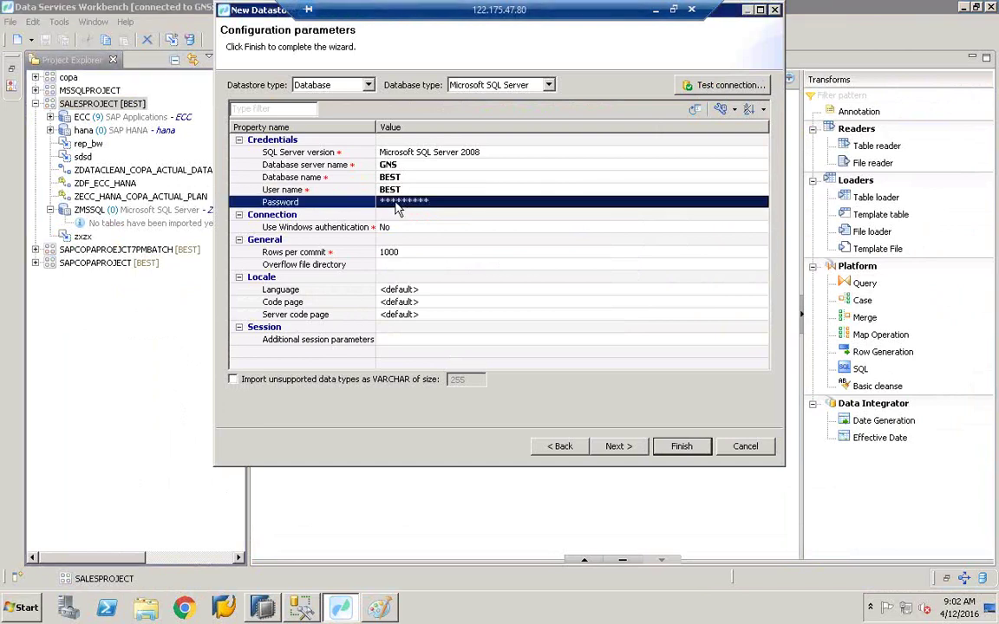
left_click(706, 90)
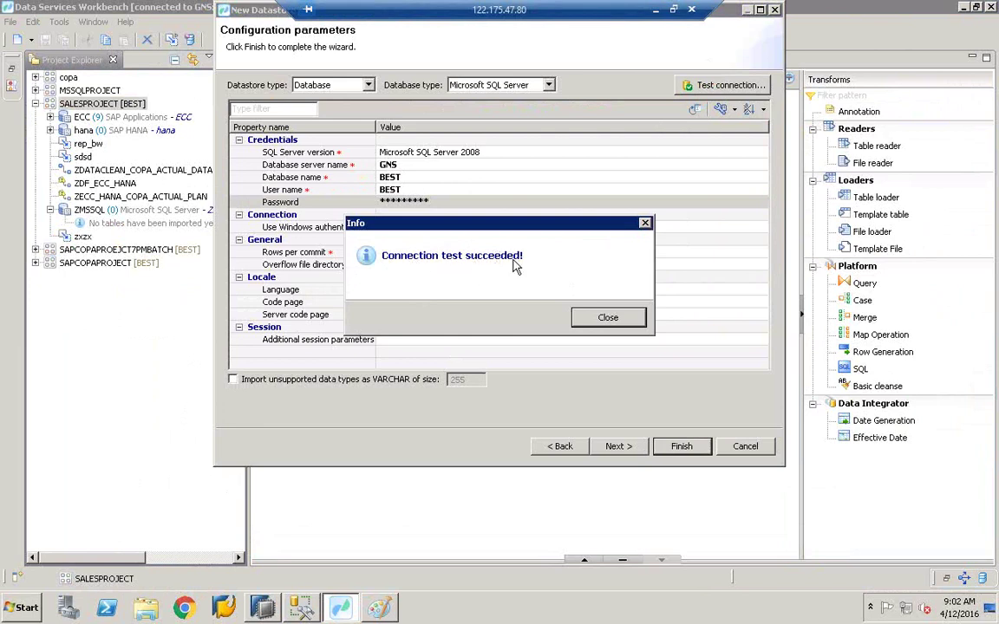
left_click(598, 316)
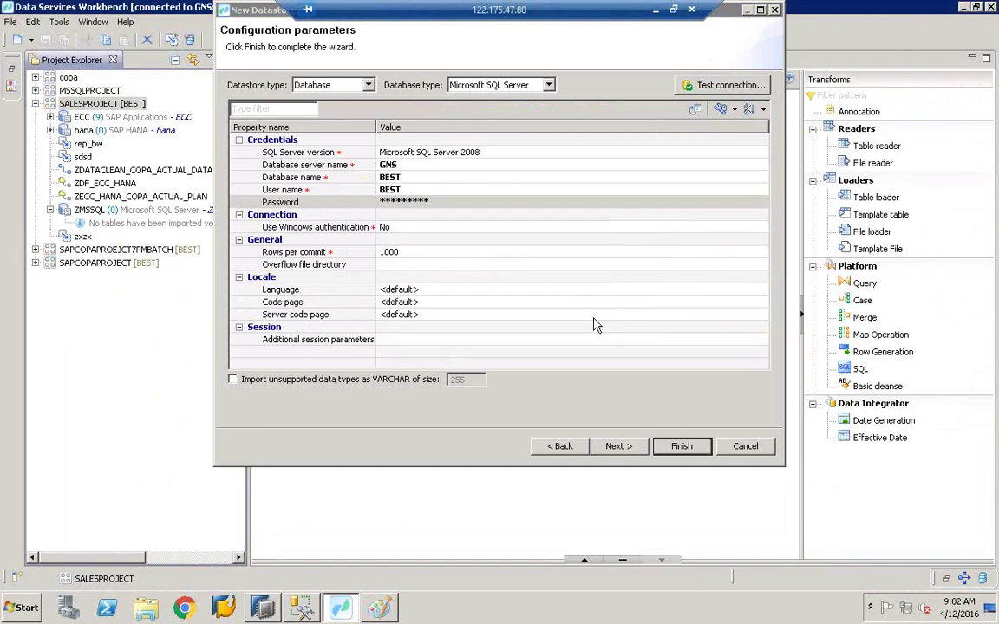
left_click(680, 446)
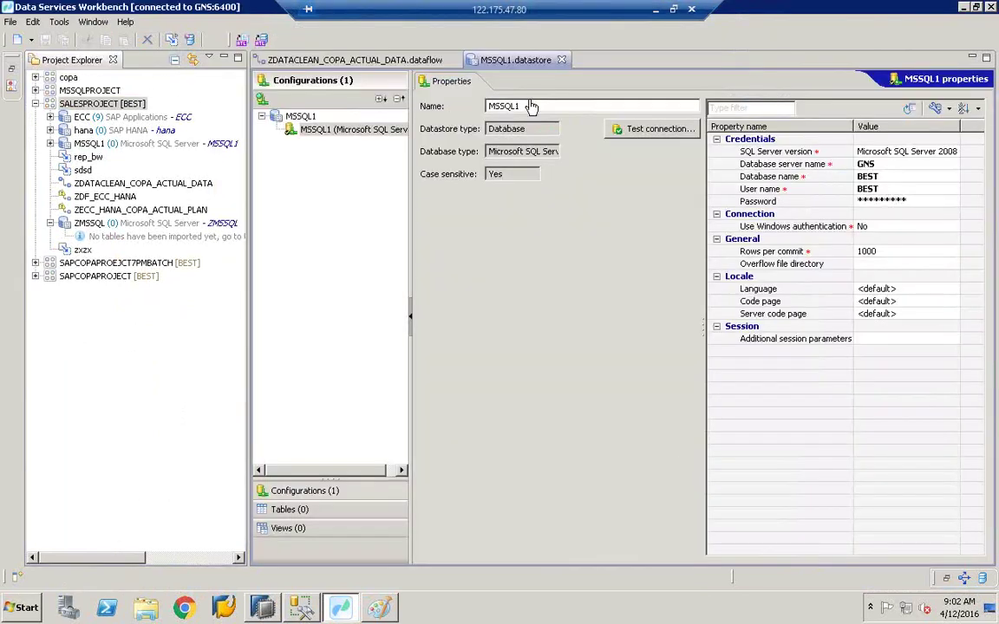
Step: Open the MSSQL1 datastore's settings and widen the configurations panel
left_click(321, 61)
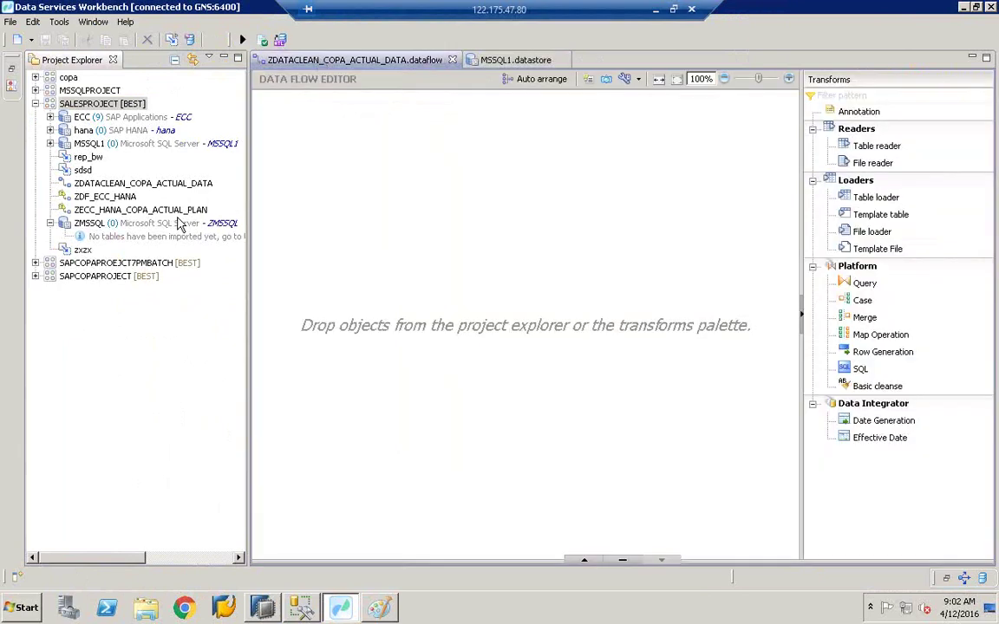
left_click(100, 143)
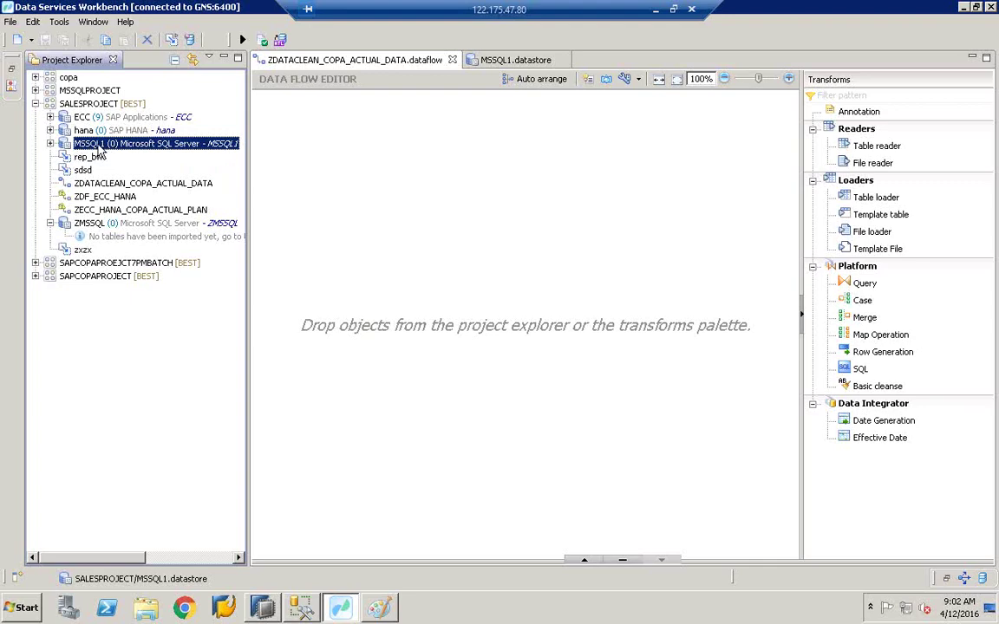
double_click(99, 147)
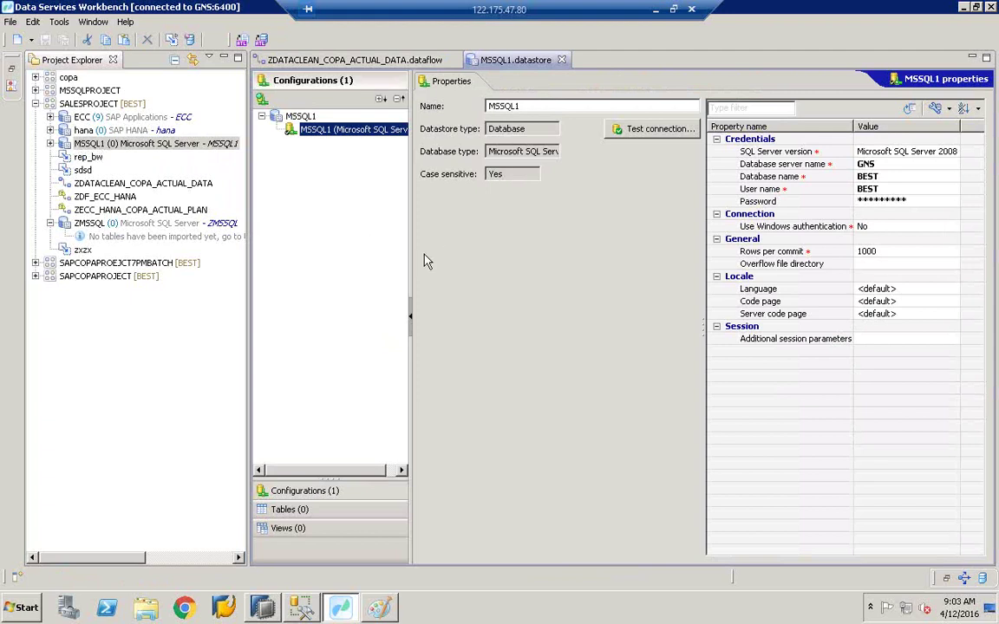
left_click_drag(411, 259, 473, 259)
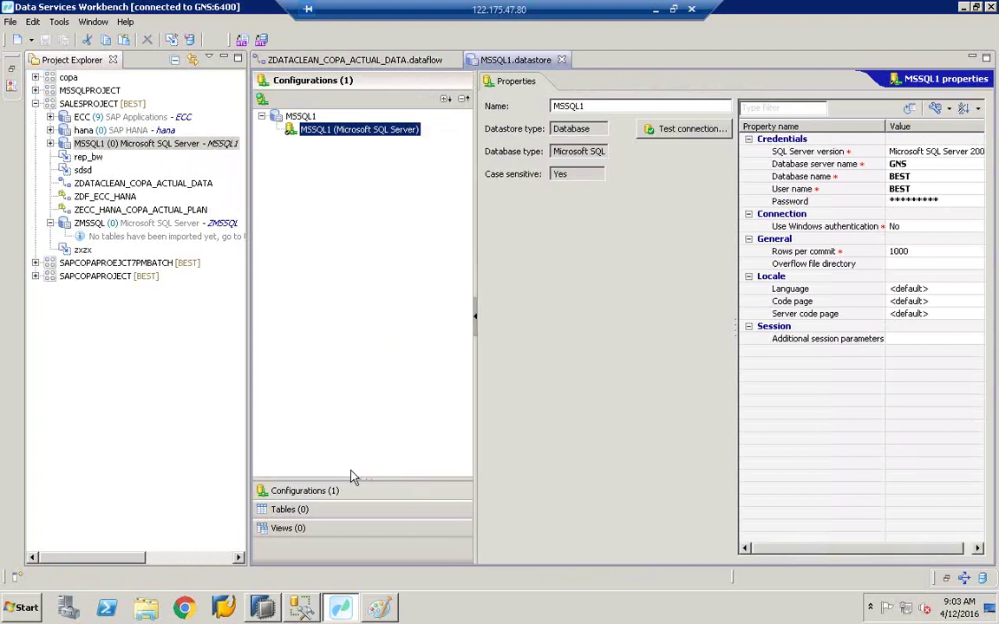
Step: Show MSSQL1's empty Tables list, start an import by name, and switch to Management Studio
left_click(288, 510)
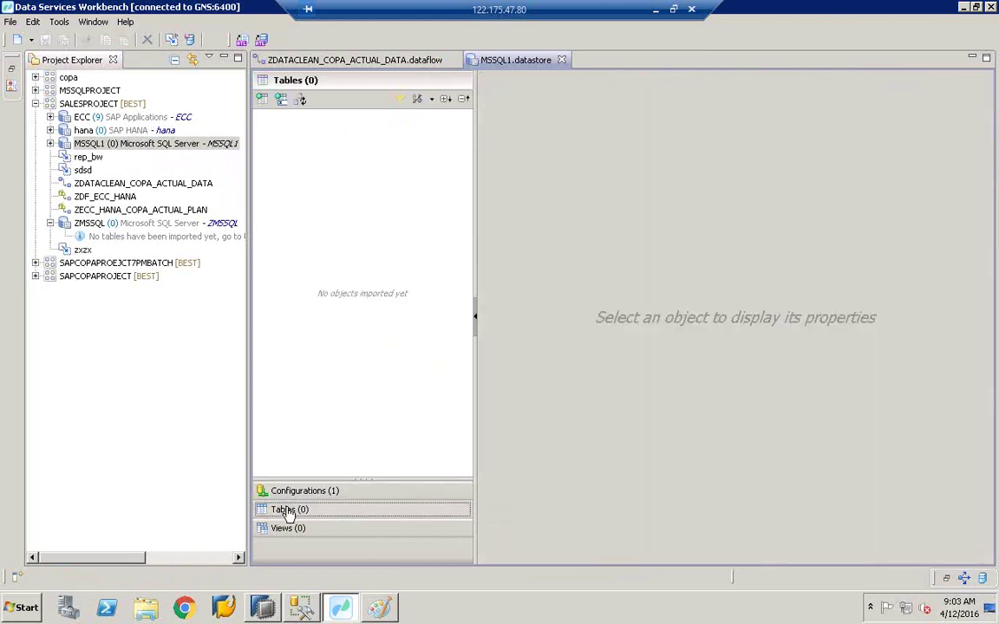
left_click(281, 100)
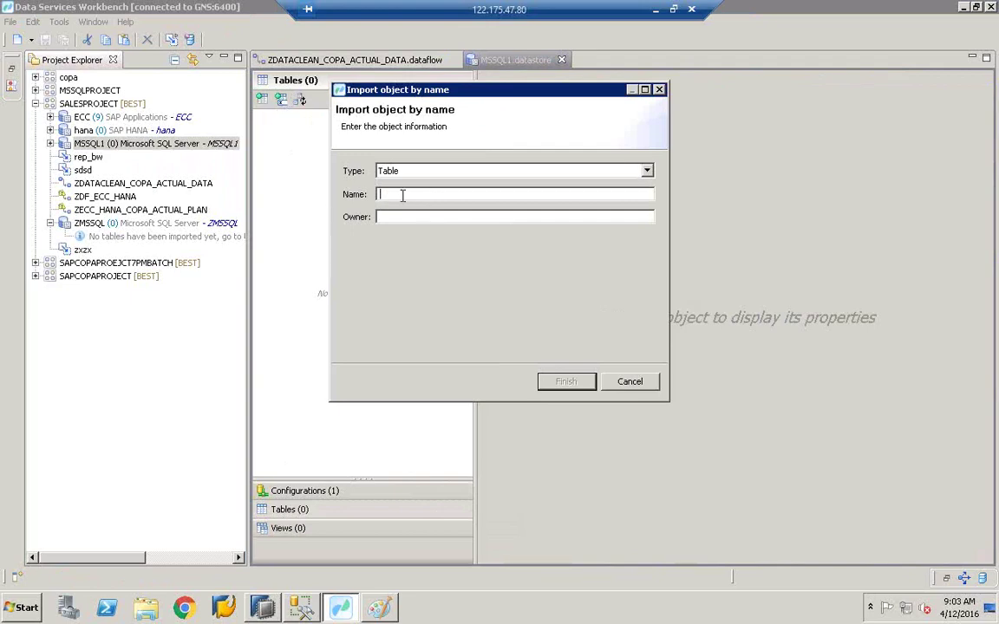
left_click(305, 608)
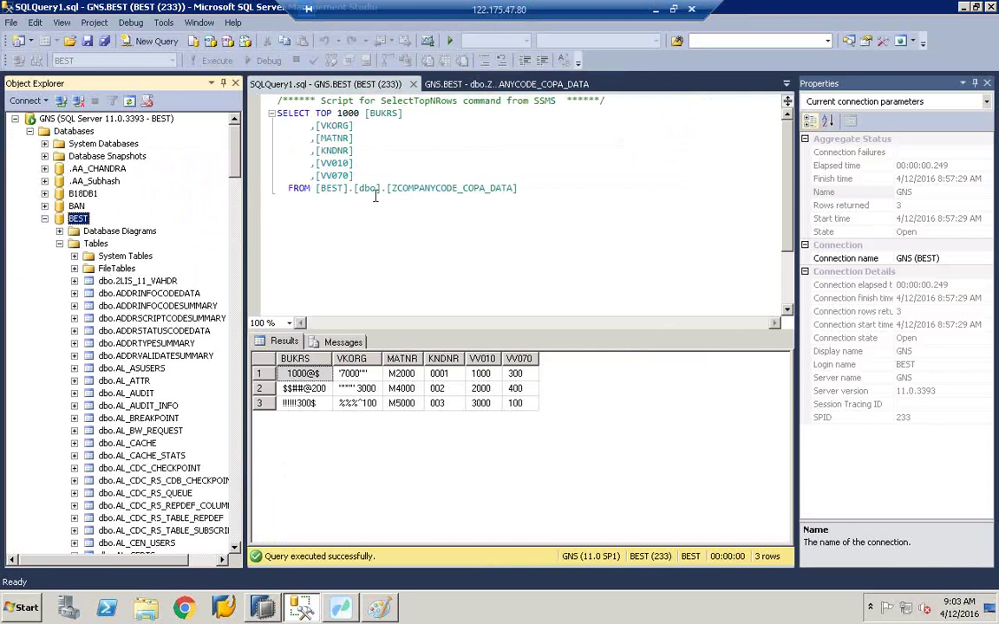
Step: Copy the ZCOMPANYCODE_COPA_DATA table name from the query and return to the Workbench import dialog
left_click_drag(392, 187, 458, 186)
double_click(457, 186)
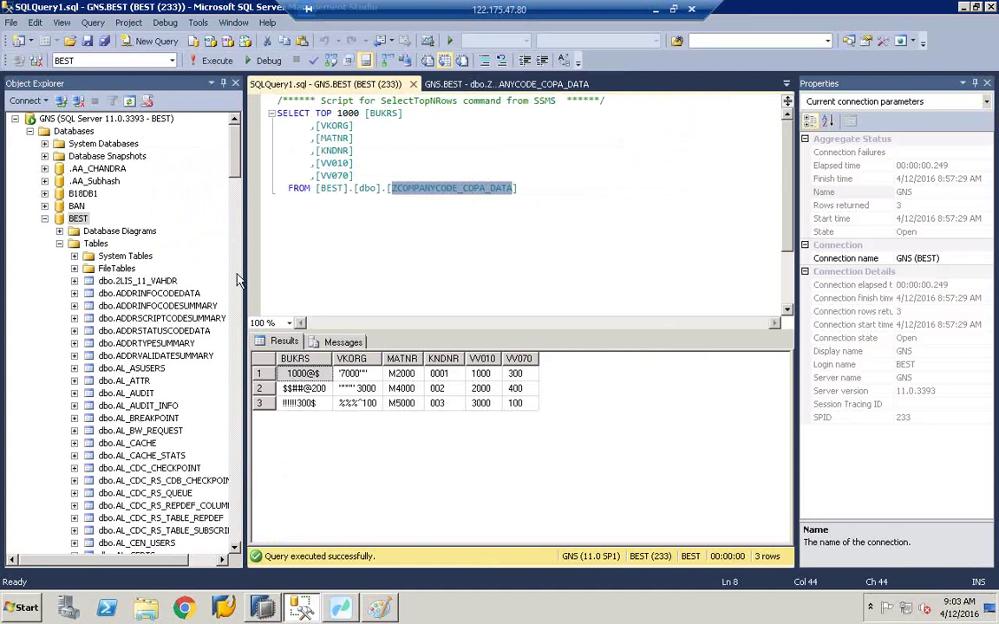
right_click(425, 198)
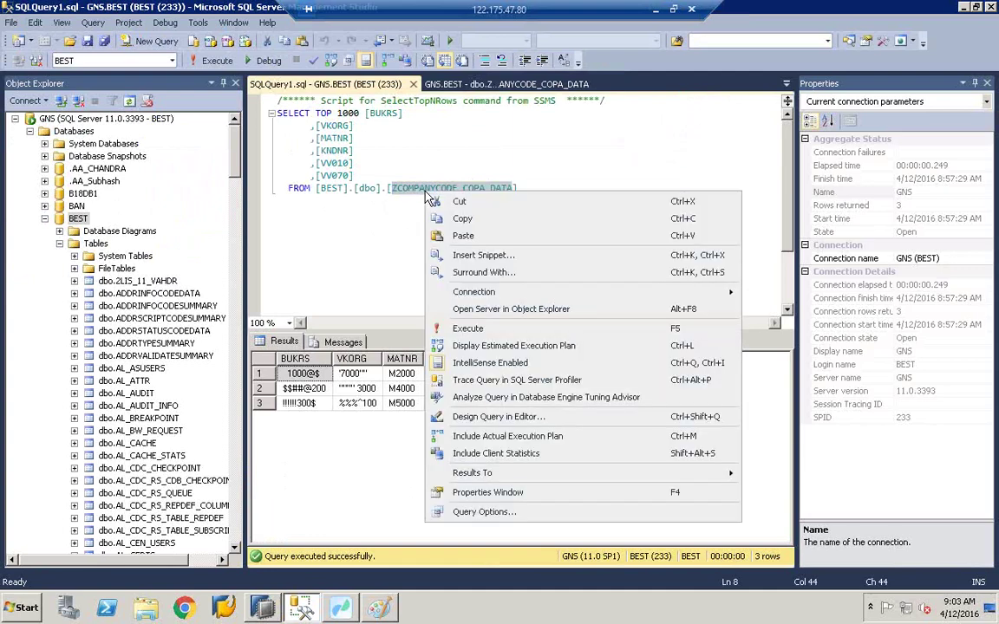
left_click(438, 219)
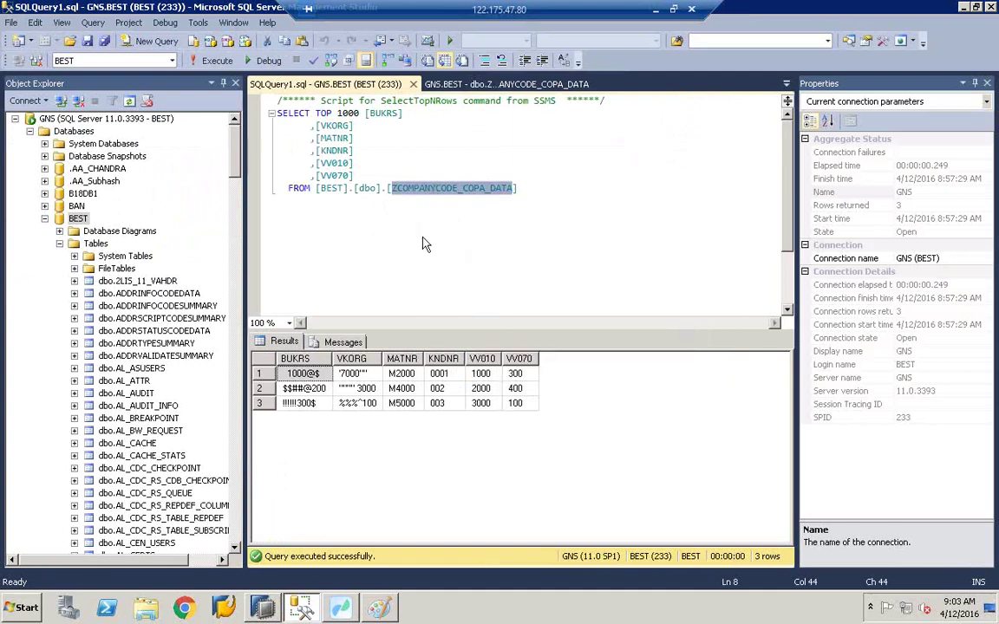
mouse_move(344, 606)
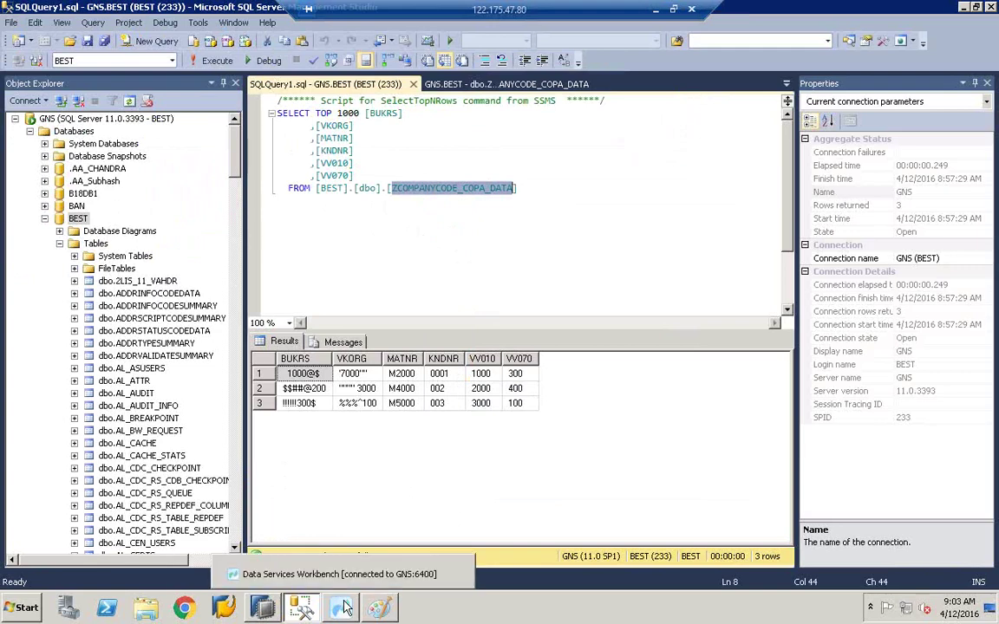
left_click(344, 607)
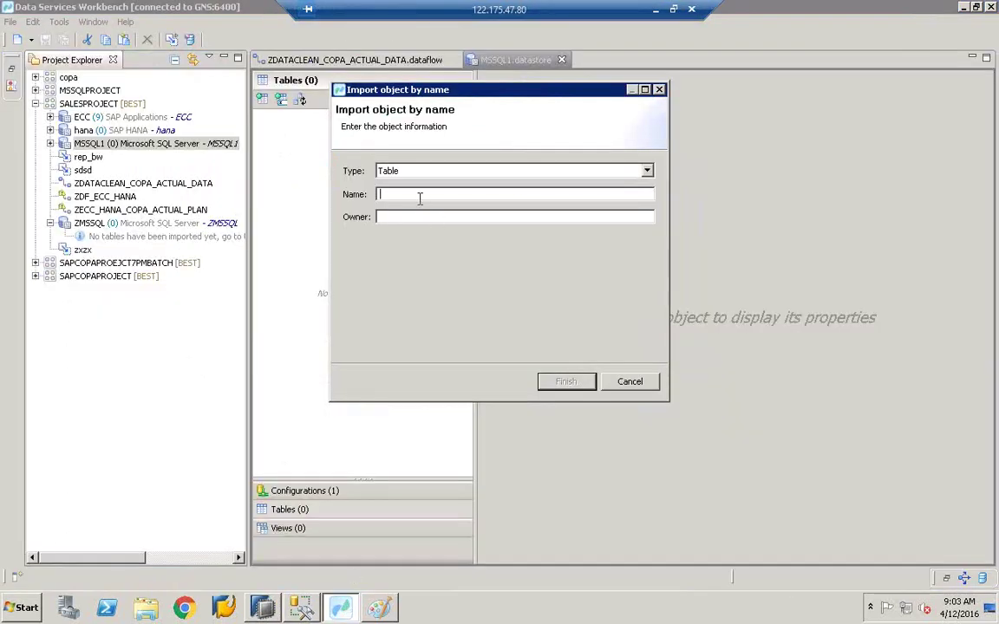
Step: Paste ZCOMPANYCODE_COPA_DATA as the table name, import it, expand its six columns, and save MSSQL1
right_click(419, 198)
left_click(443, 254)
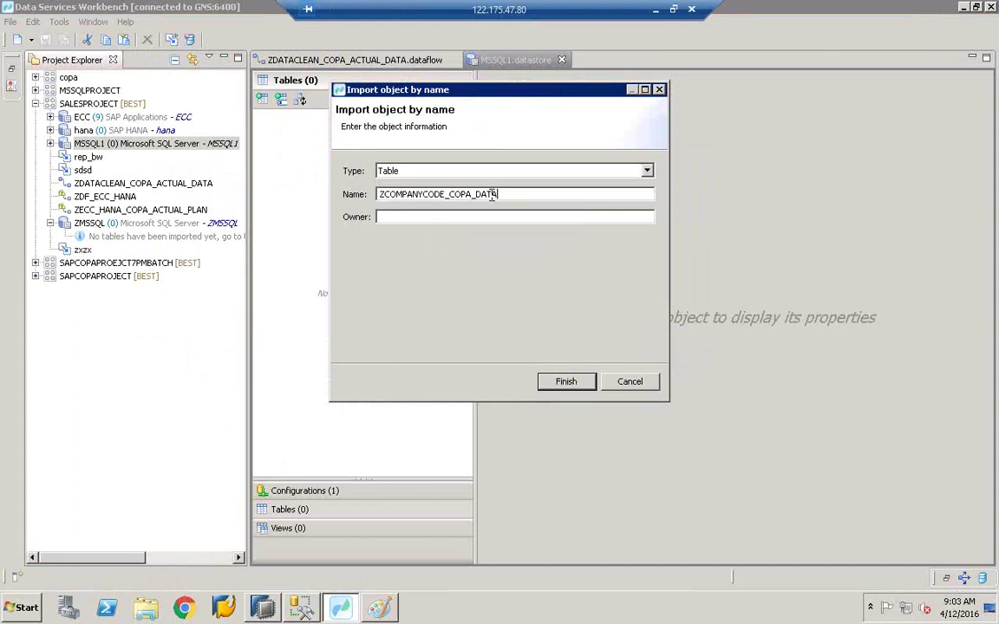
left_click(565, 387)
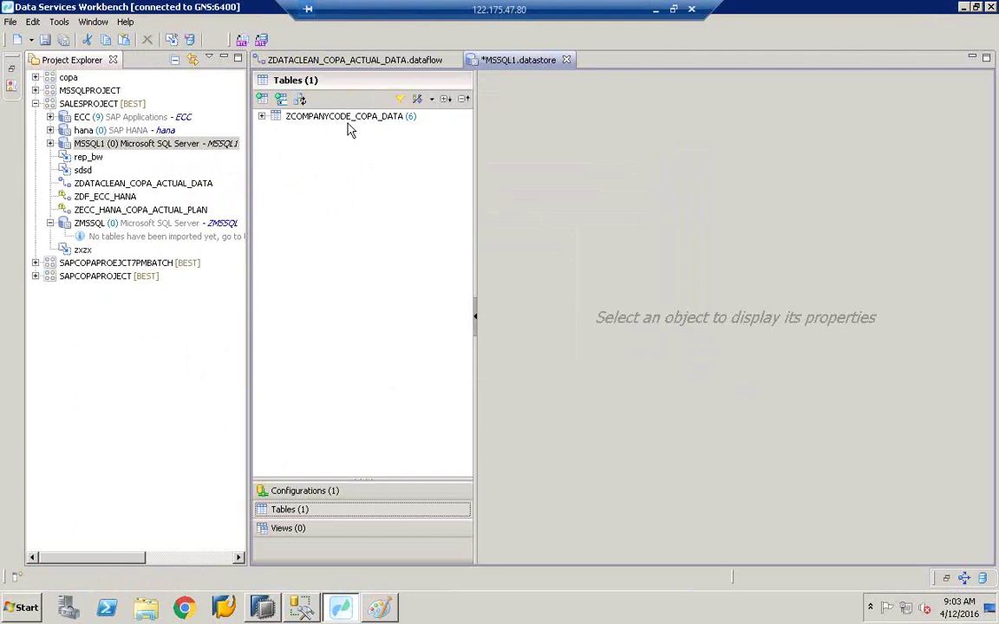
left_click(262, 117)
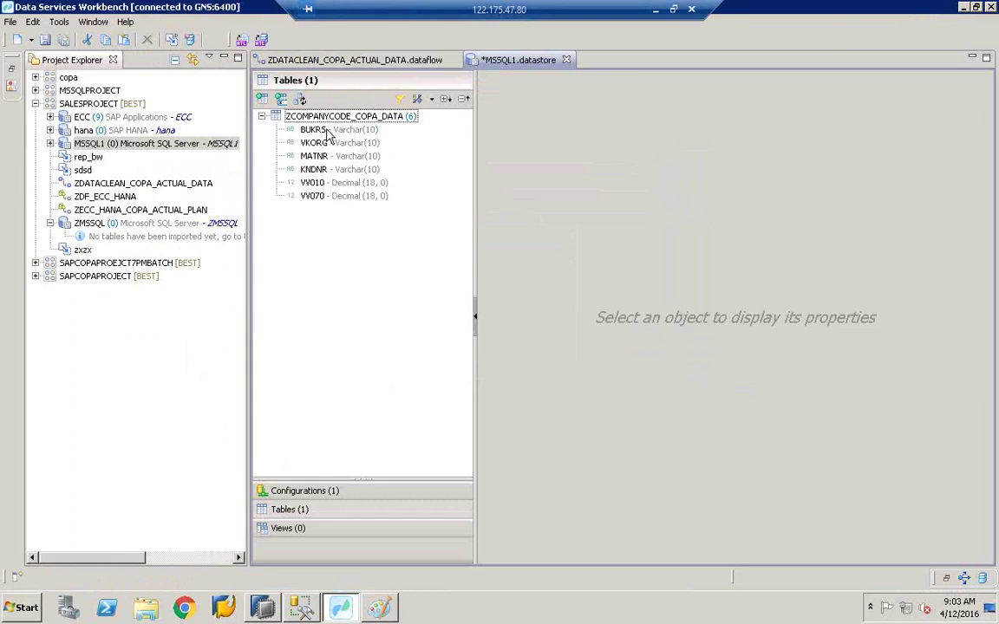
left_click(45, 40)
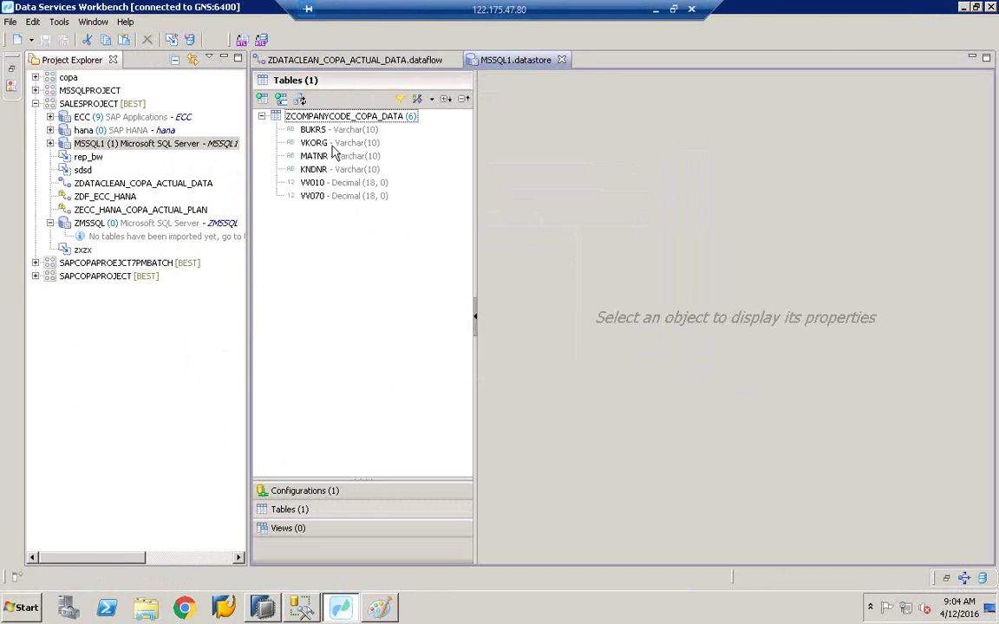
Step: Reveal ZCOMPANYCODE_COPA_DATA under MSSQL1 > Table > dbo and widen the project tree panel
left_click(51, 144)
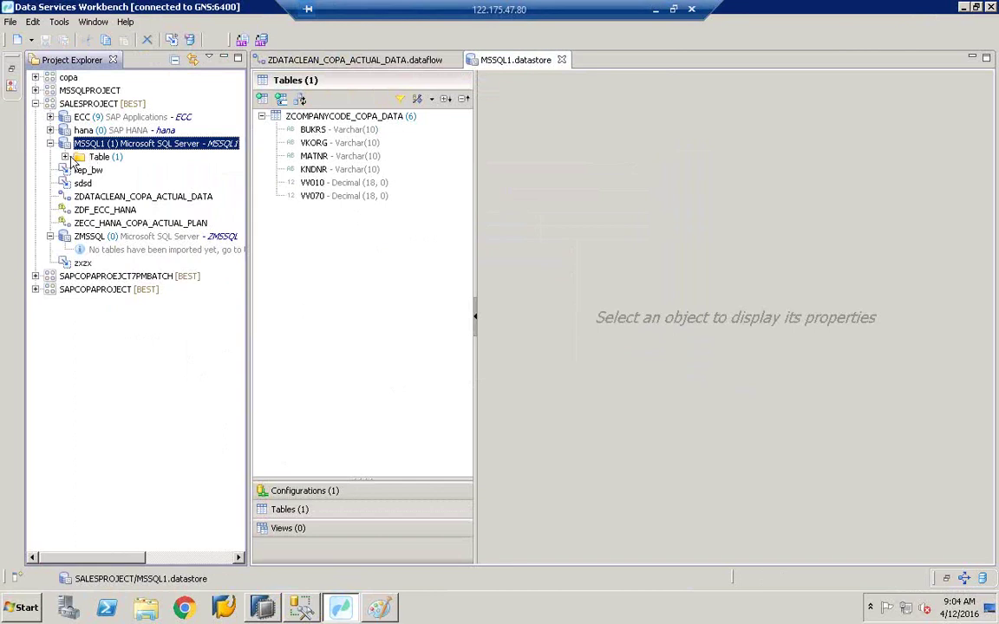
left_click(65, 157)
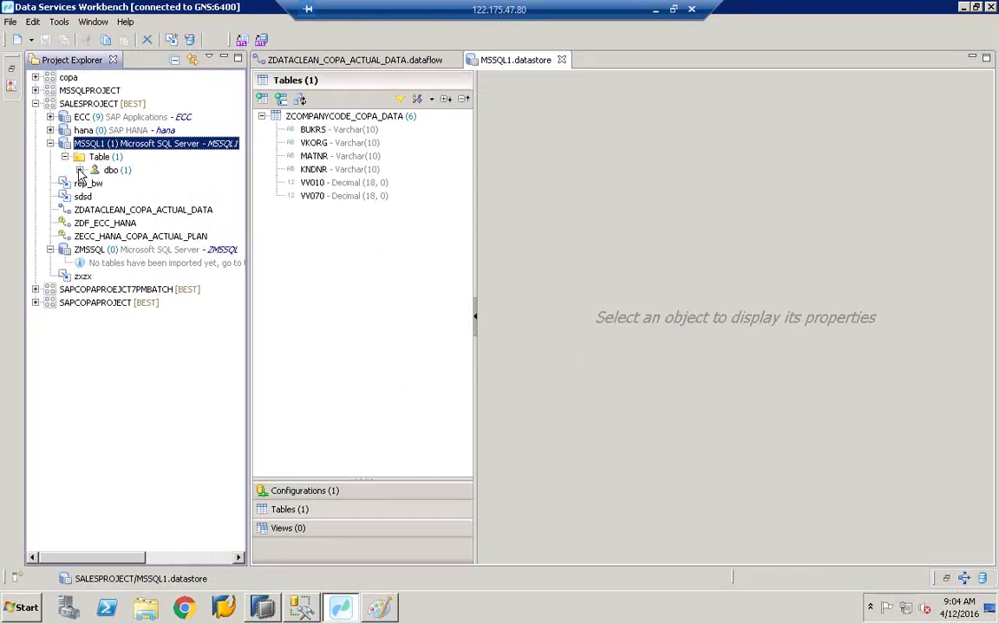
left_click(79, 170)
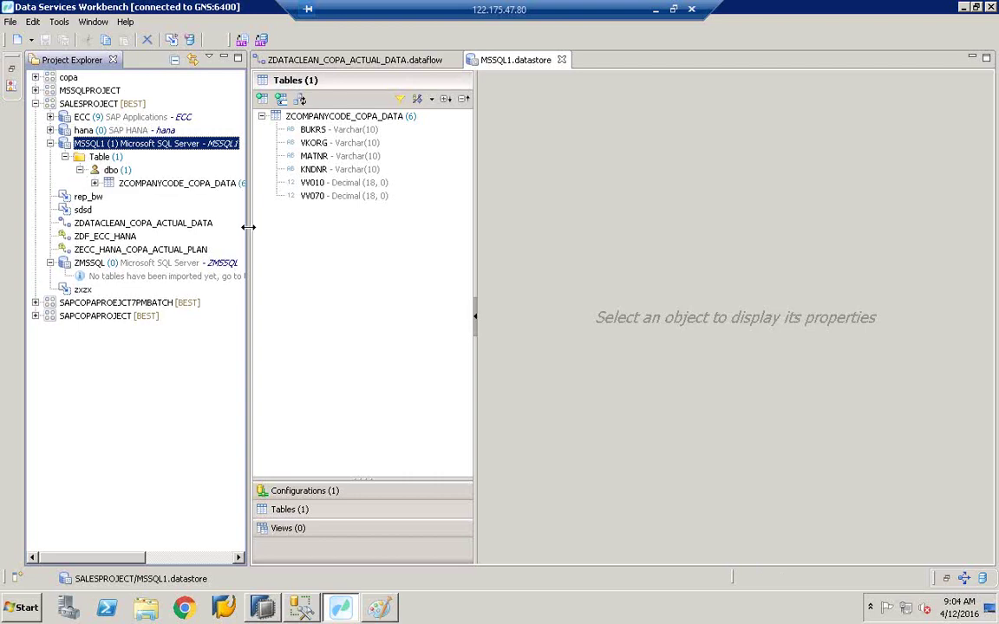
left_click_drag(248, 228, 308, 223)
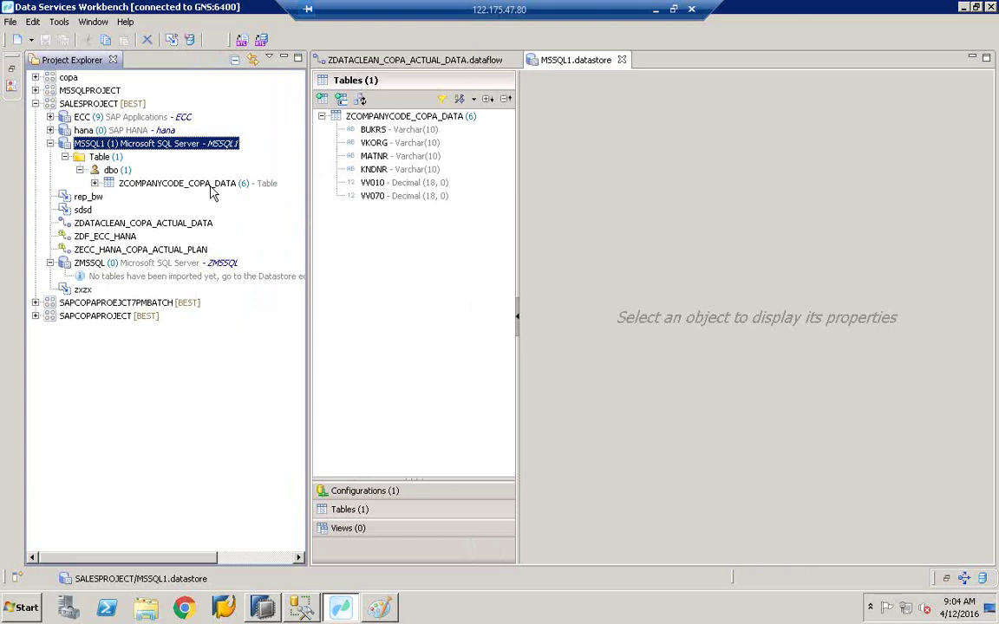
Step: Preview the three rows of ZCOMPANYCODE_COPA_DATA, then return to the ZDATACLEAN_COPA_ACTUAL_DATA dataflow
right_click(211, 187)
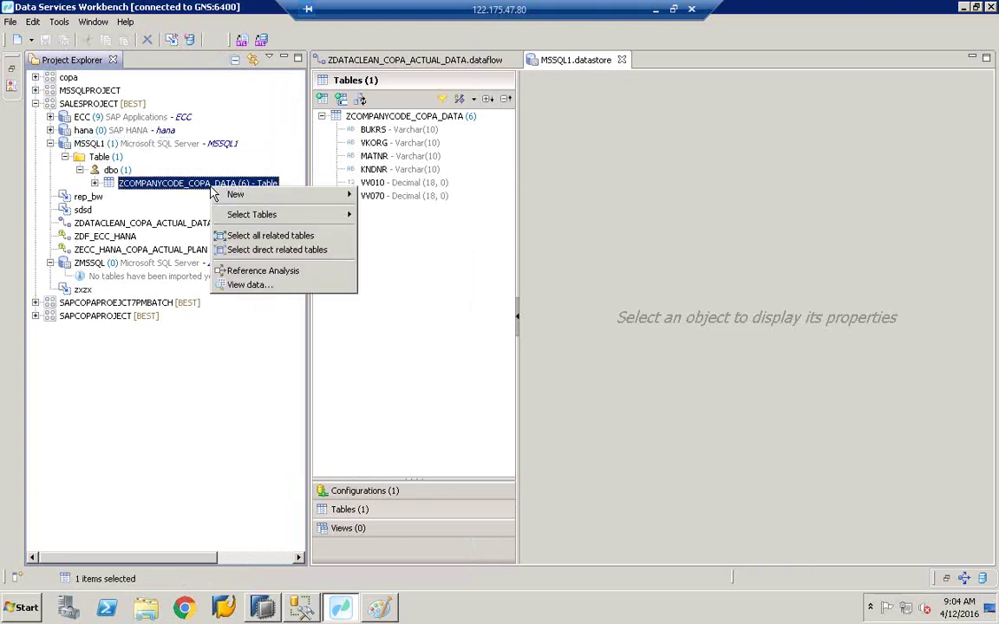
left_click(250, 284)
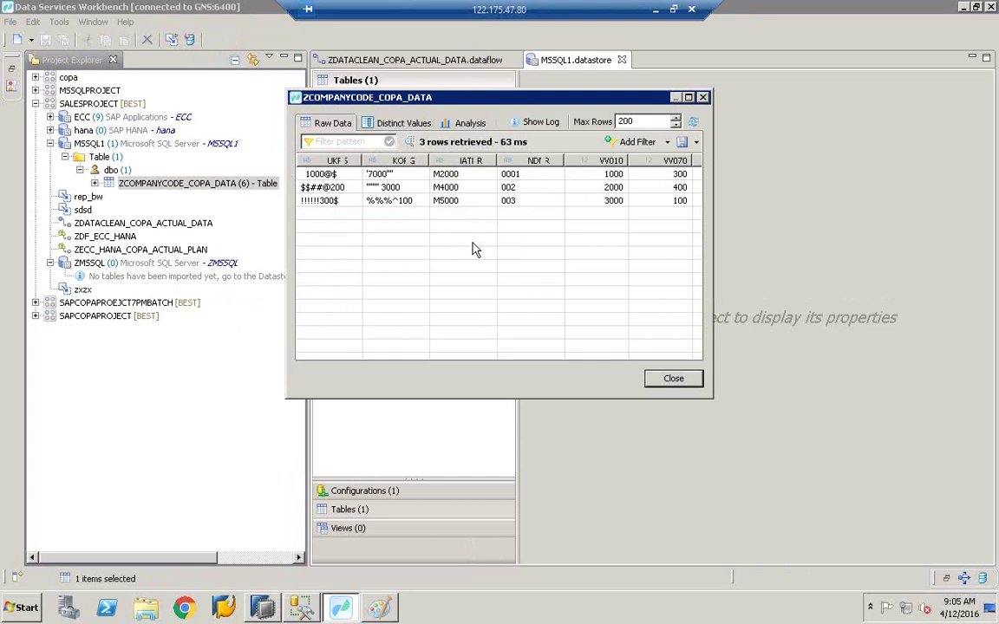
left_click(689, 385)
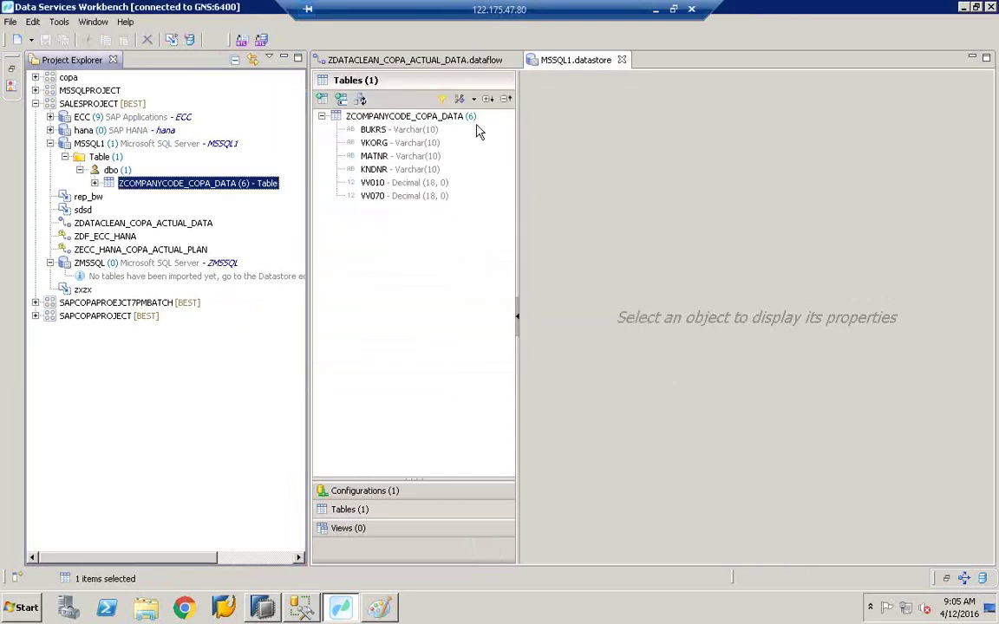
left_click(460, 63)
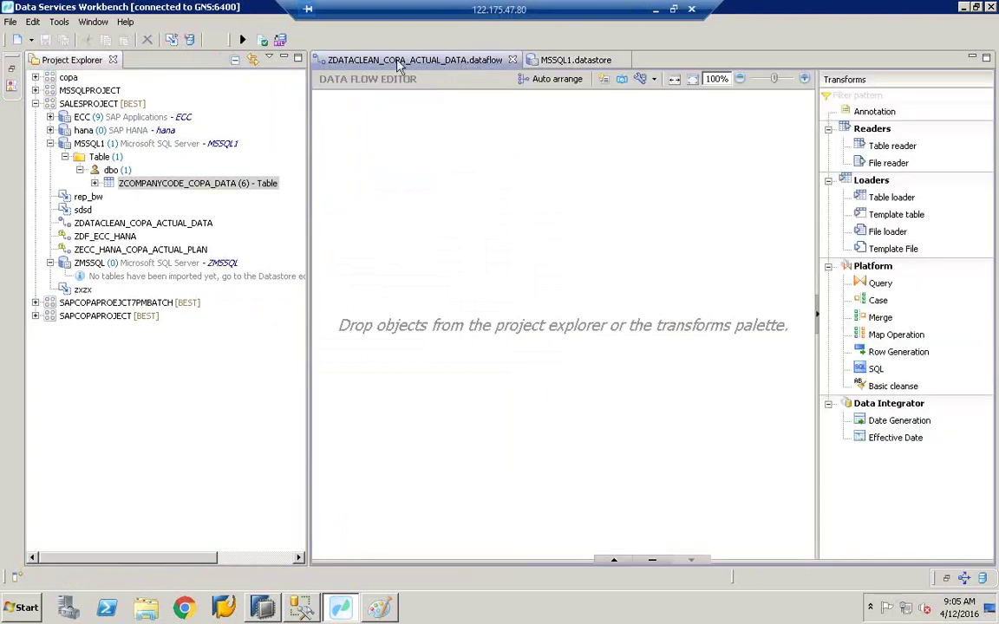
Step: Import ZCOMPANYCODE_COPA_DATA as the dataflow's source and tidy the node and panel layout
left_click(179, 192)
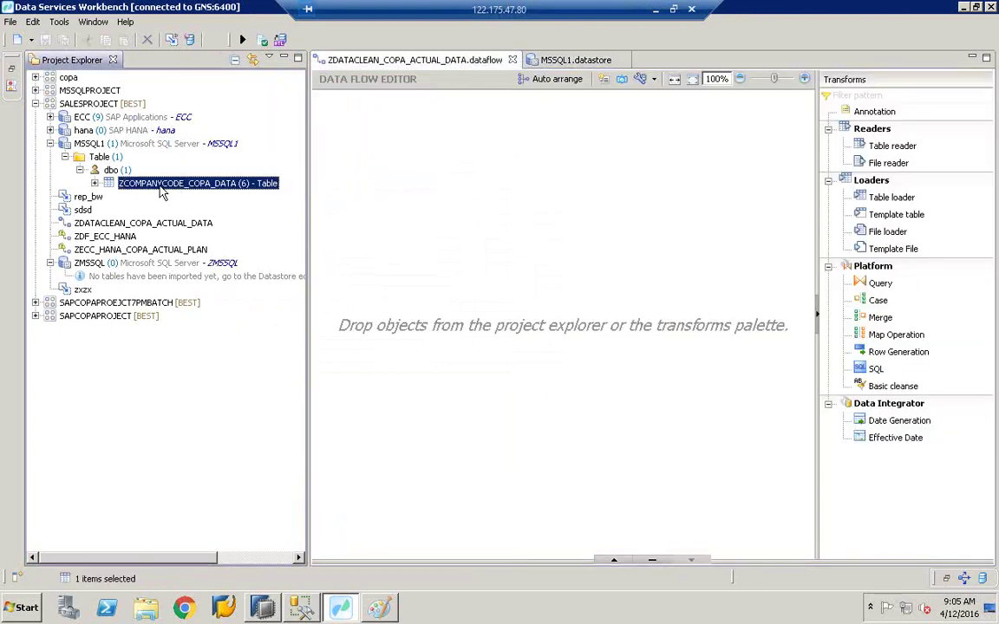
left_click_drag(180, 193, 431, 261)
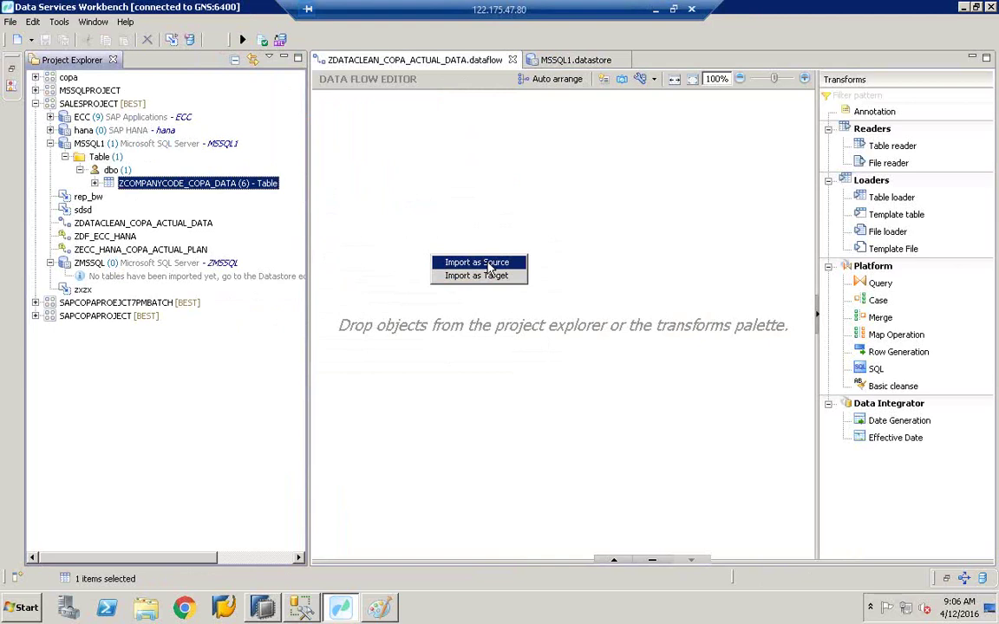
left_click(488, 263)
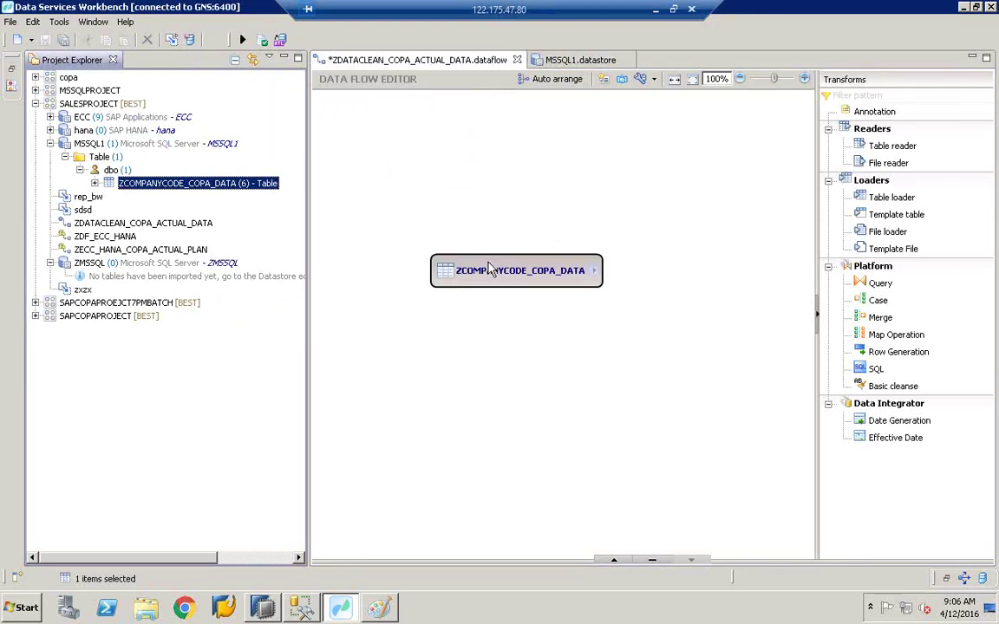
left_click_drag(481, 266, 422, 281)
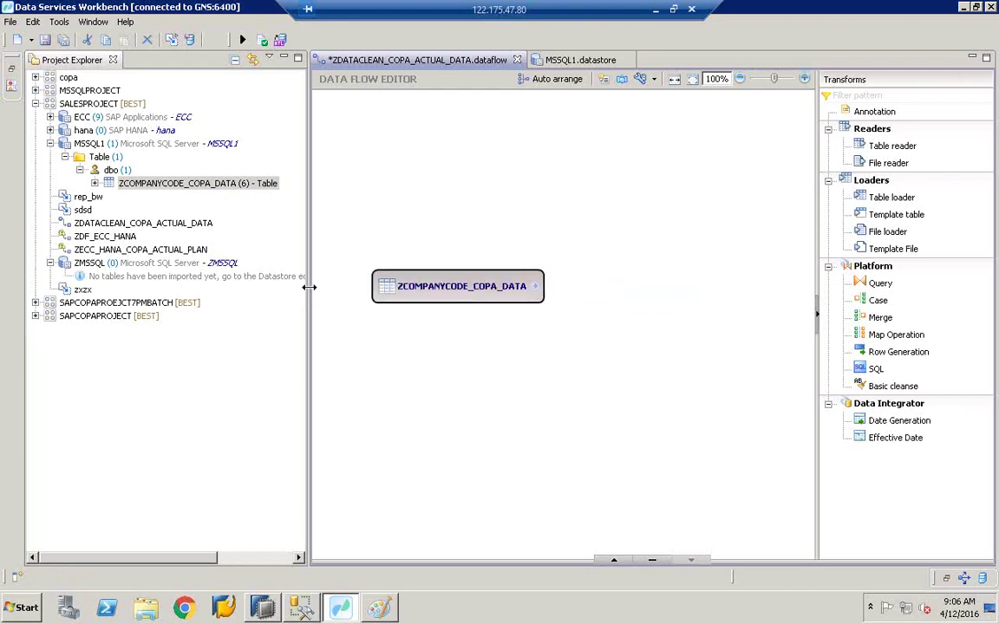
left_click_drag(308, 287, 258, 285)
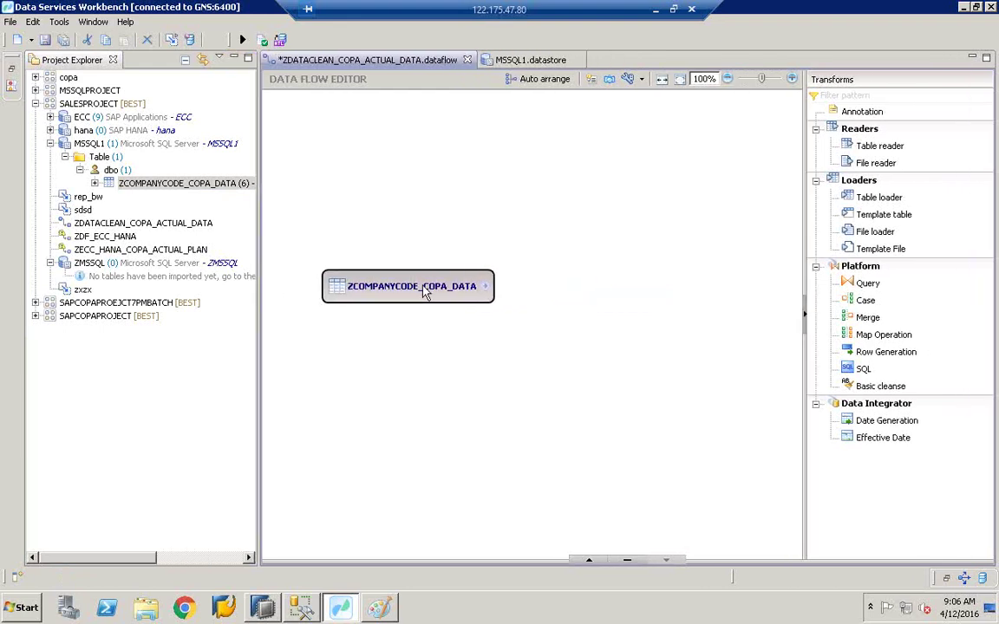
left_click_drag(425, 293, 403, 294)
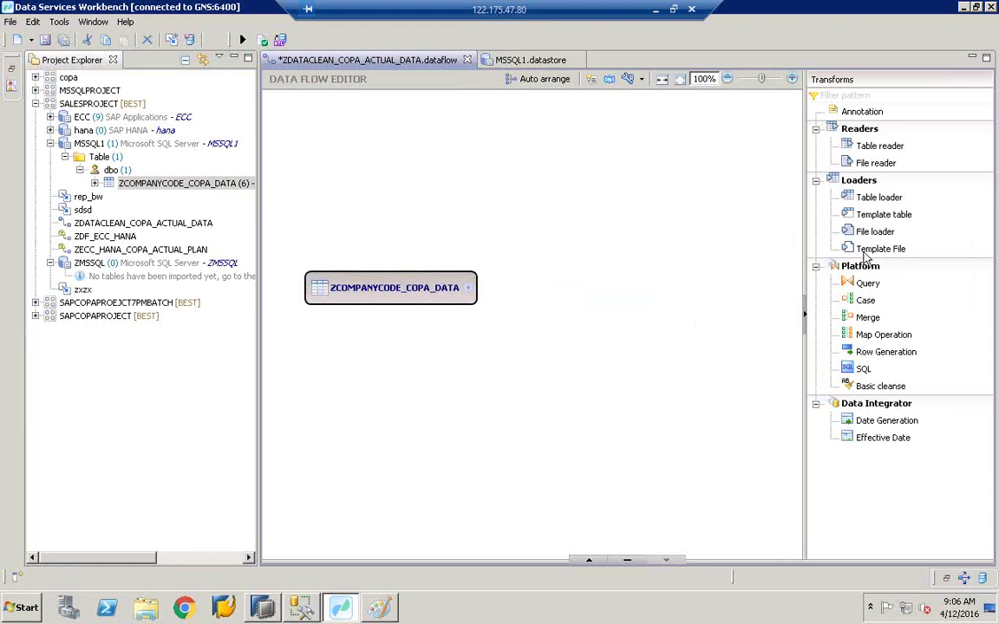
left_click_drag(807, 237, 858, 233)
Step: Drop a Template table loader onto the canvas and select the hana datastore for it
left_click(922, 216)
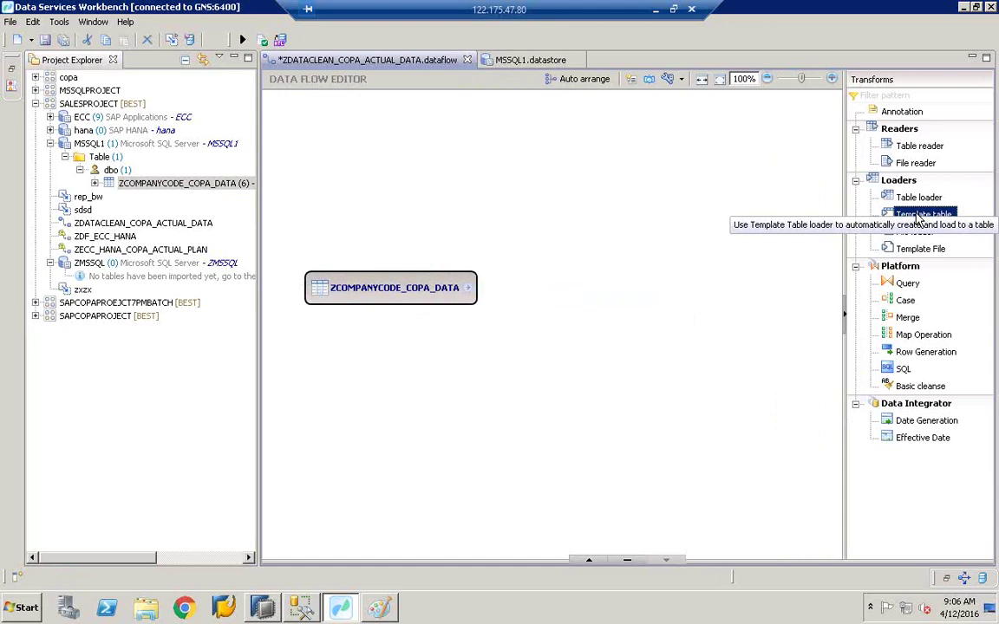
left_click_drag(919, 218, 716, 279)
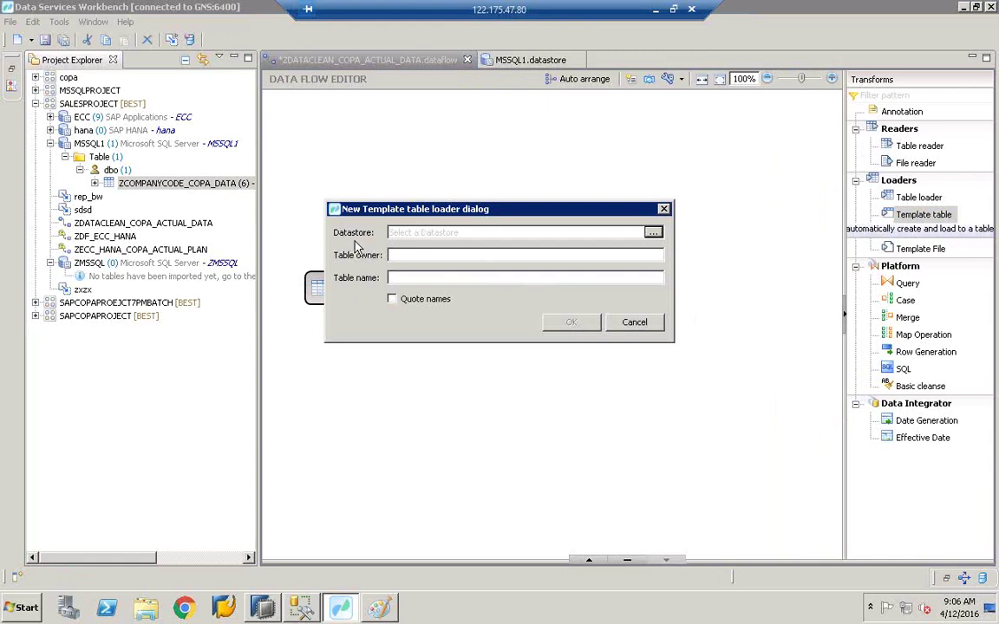
left_click(653, 233)
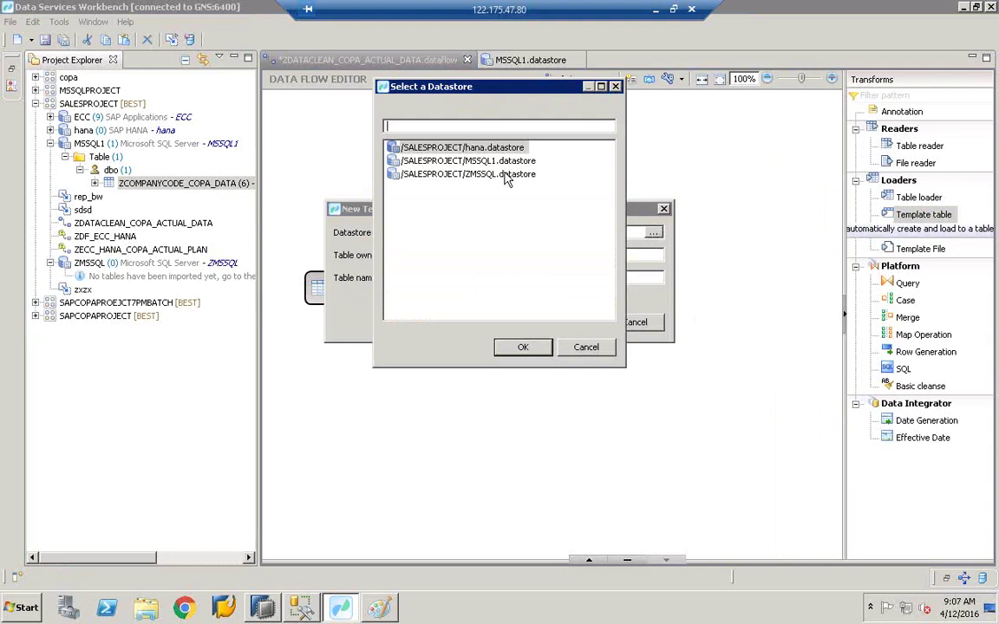
left_click(429, 147)
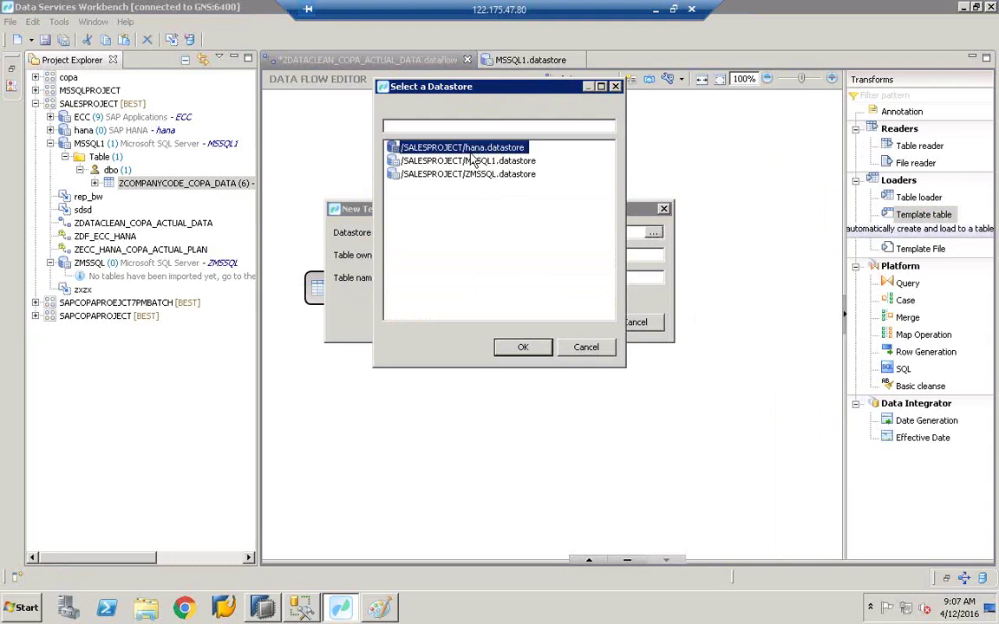
left_click(523, 348)
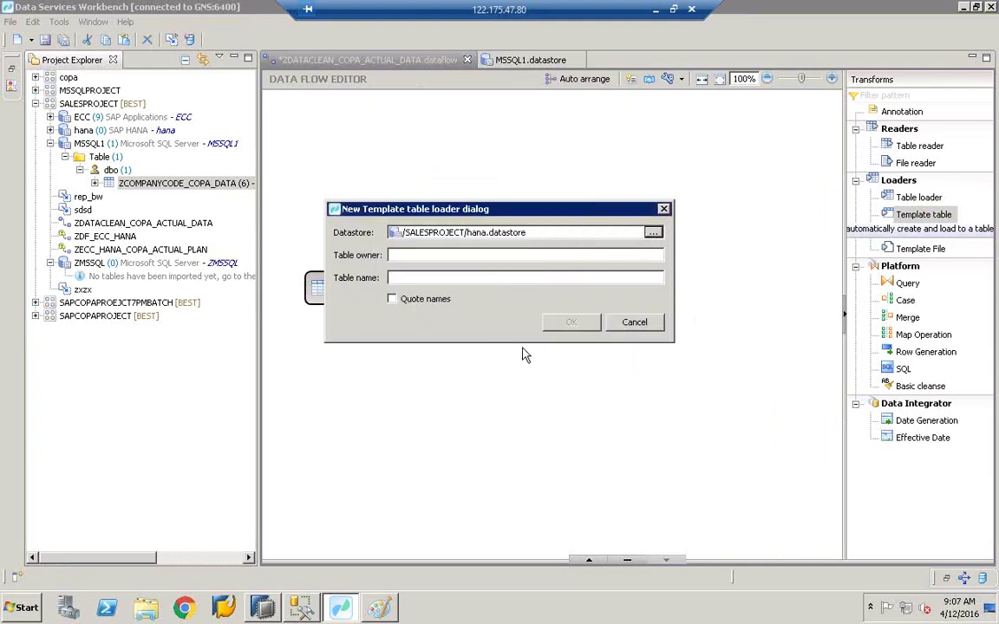
Step: Set owner 'best' and table name ZCOMPANYCODE_COPA_DATA, and confirm the template table
left_click(401, 256)
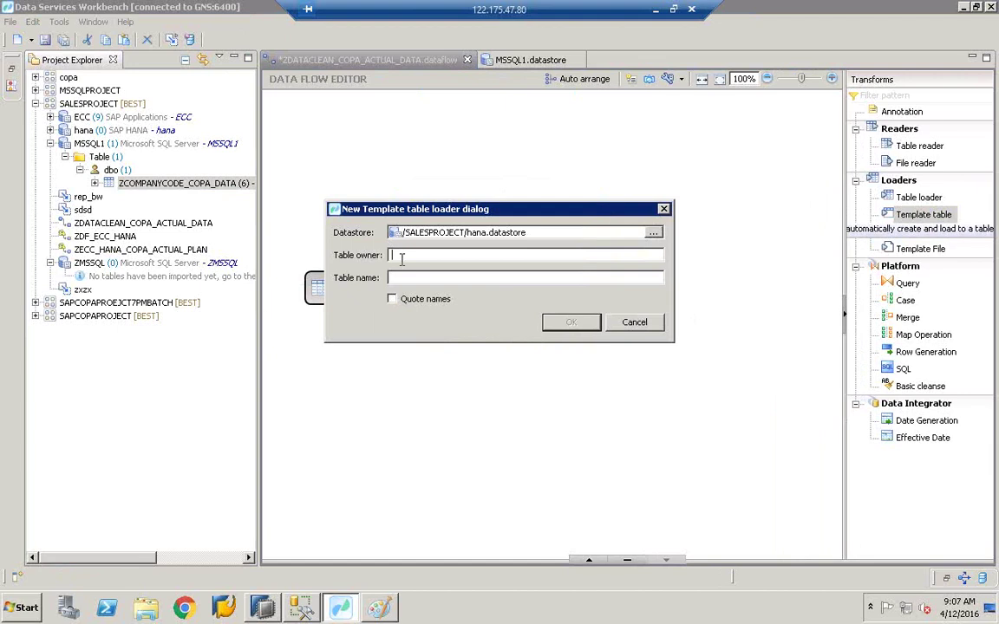
type("best")
left_click(410, 278)
type("ZCOMPANYCODE_COPA_DATA")
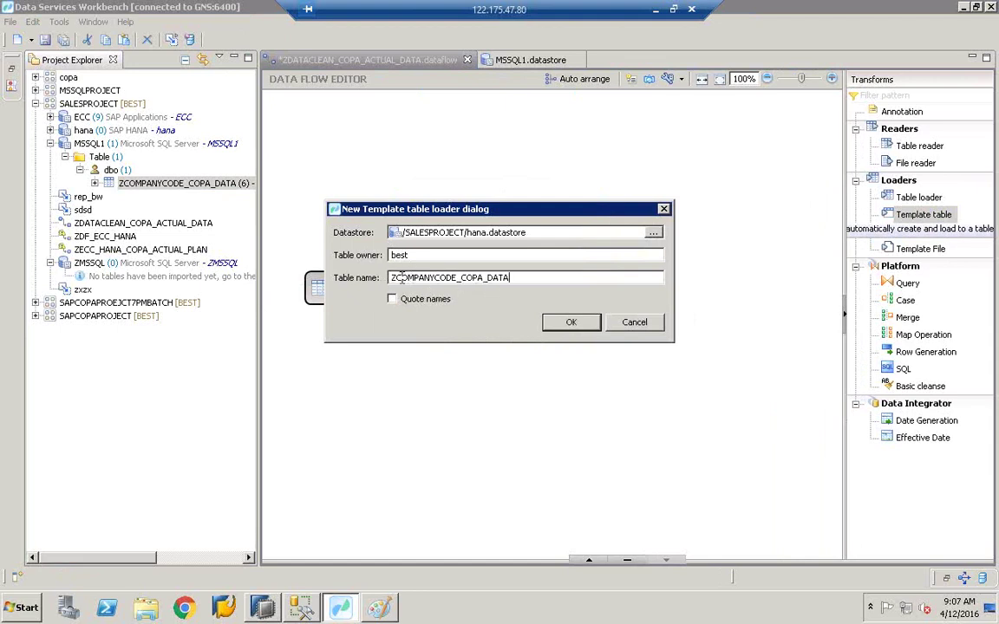
left_click_drag(507, 280, 390, 279)
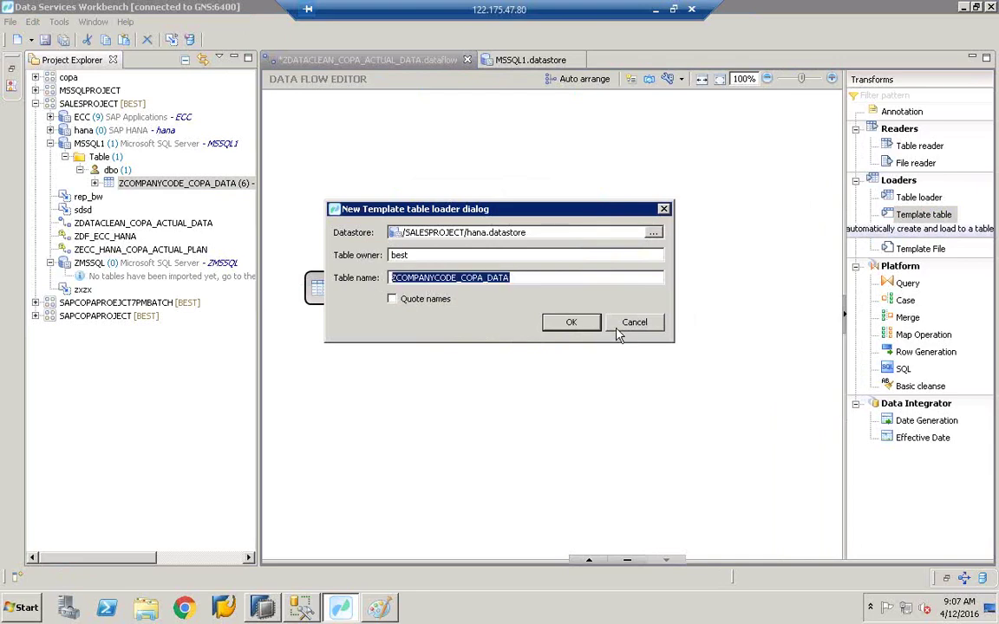
left_click(579, 326)
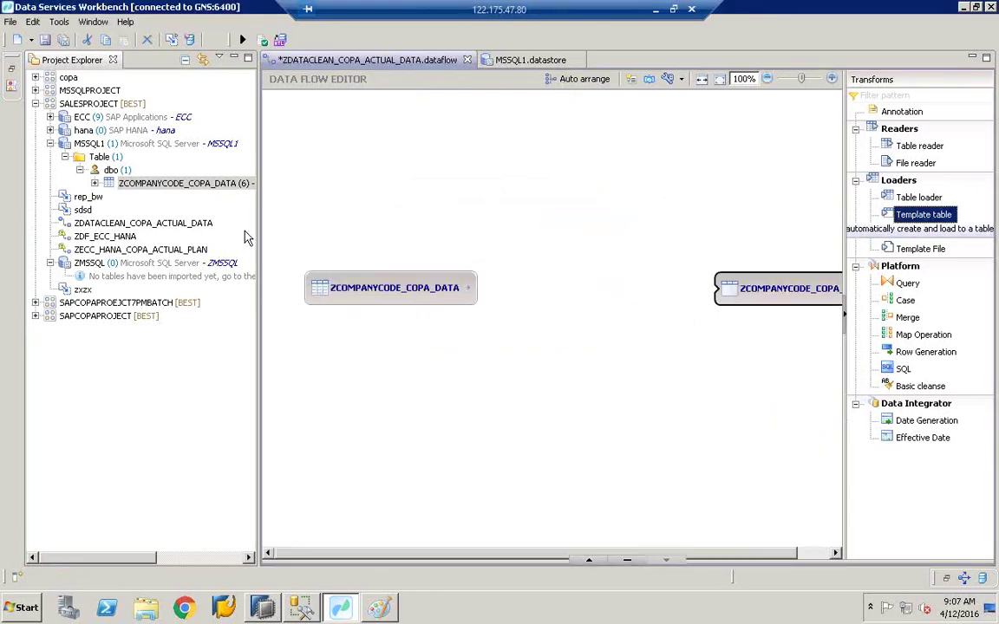
left_click_drag(258, 227, 179, 225)
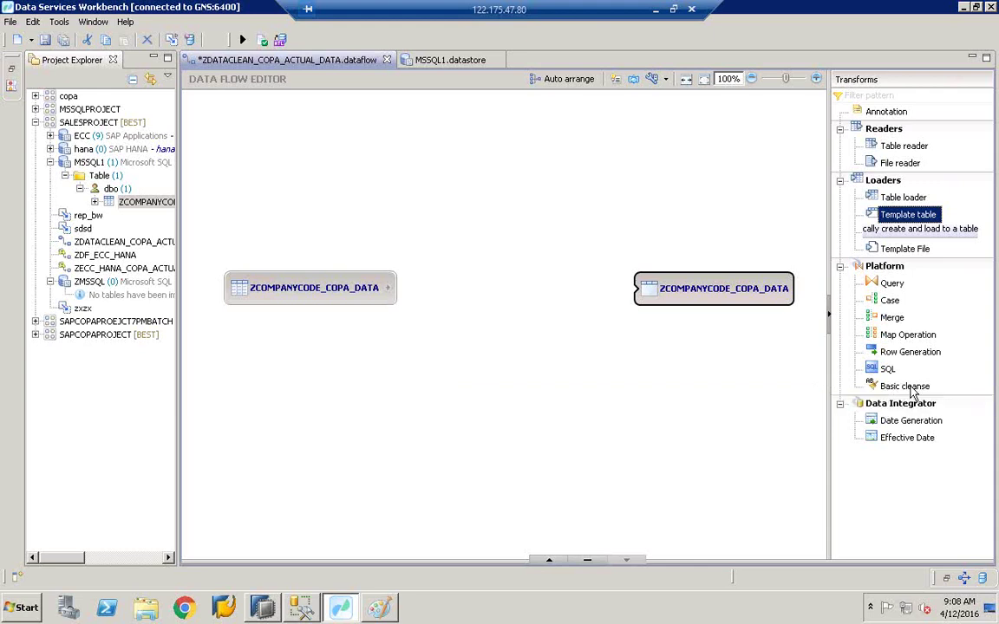
Step: Add a Basic_Cleanse transform and spread the source and target nodes apart to make room
left_click(901, 386)
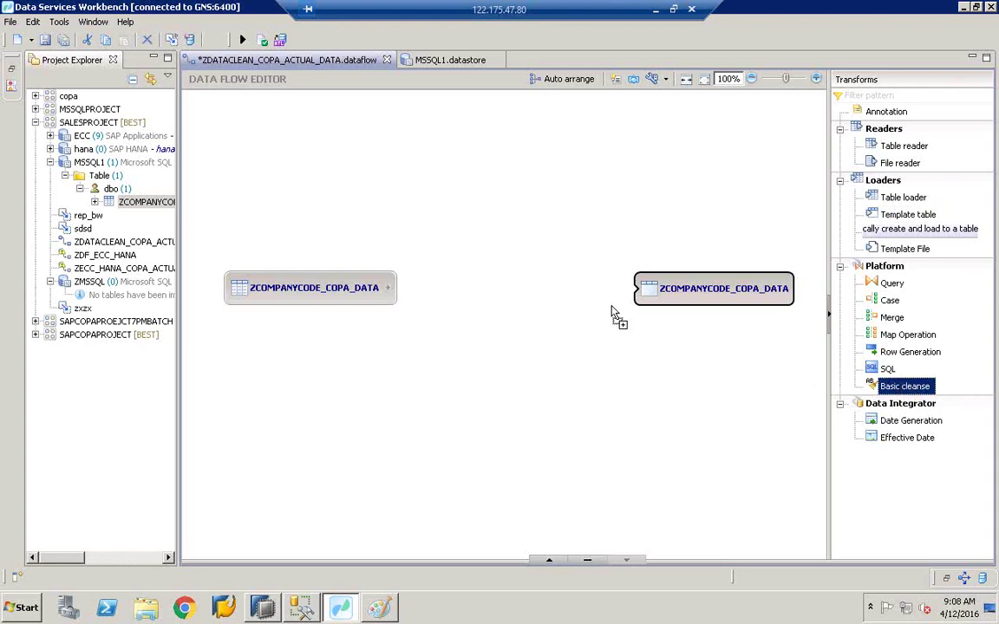
left_click(497, 280)
left_click_drag(526, 295, 515, 292)
left_click_drag(677, 303, 696, 302)
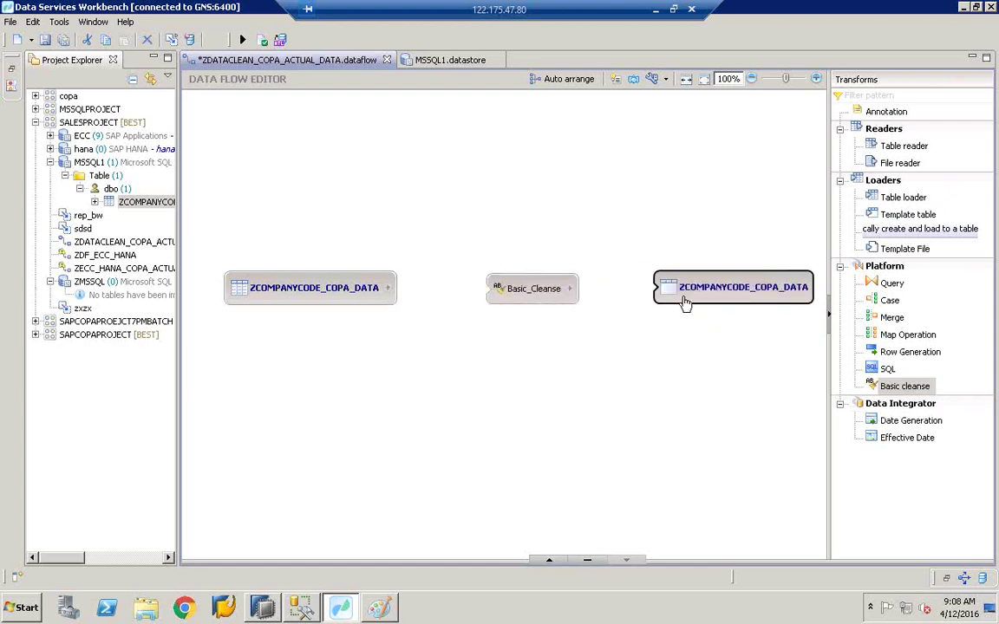
left_click_drag(550, 293, 578, 297)
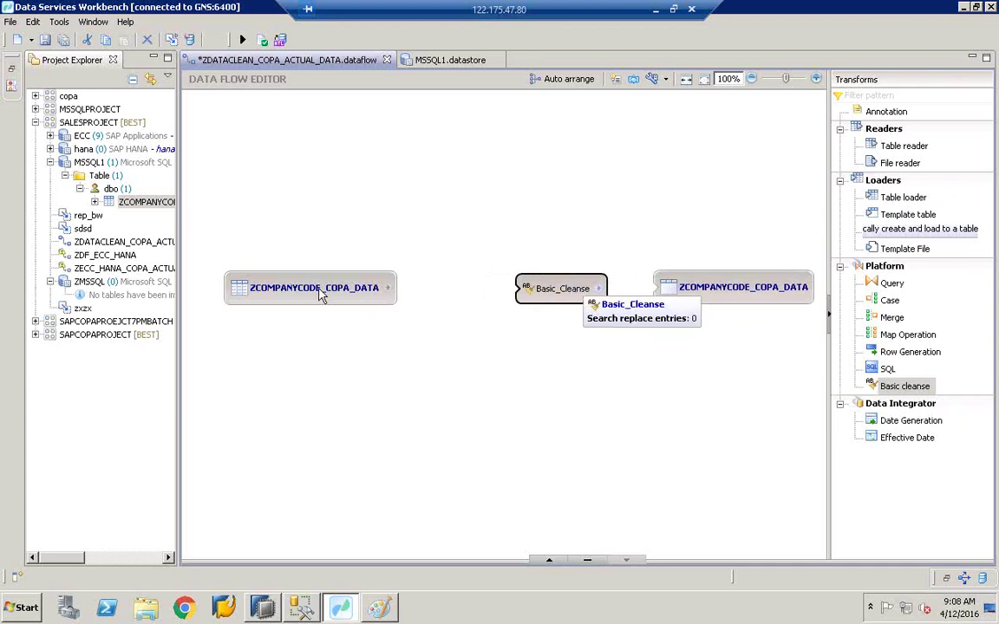
left_click_drag(321, 297, 281, 295)
left_click_drag(283, 295, 285, 295)
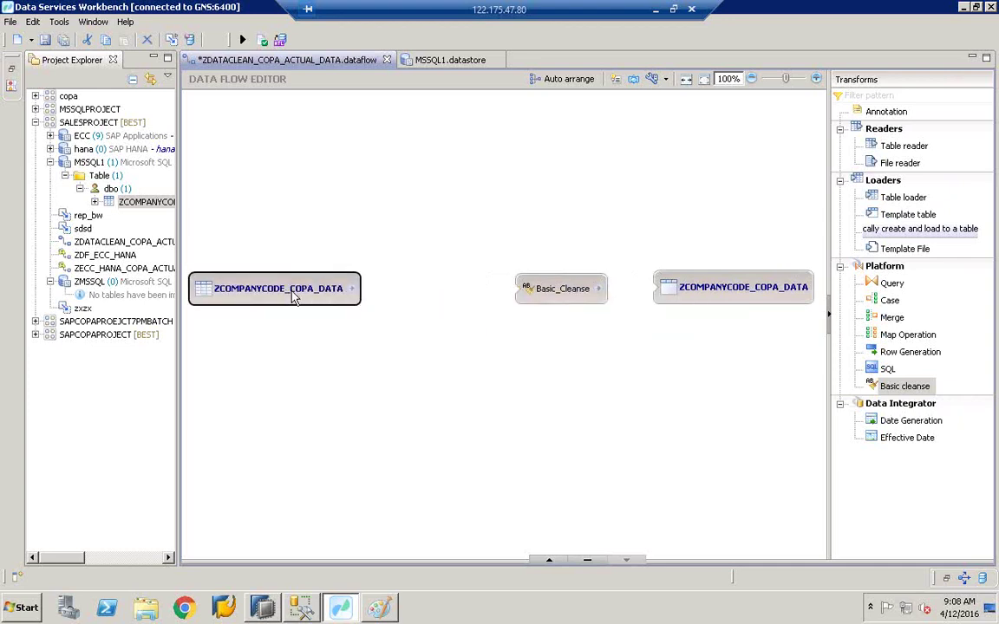
left_click_drag(297, 299, 296, 306)
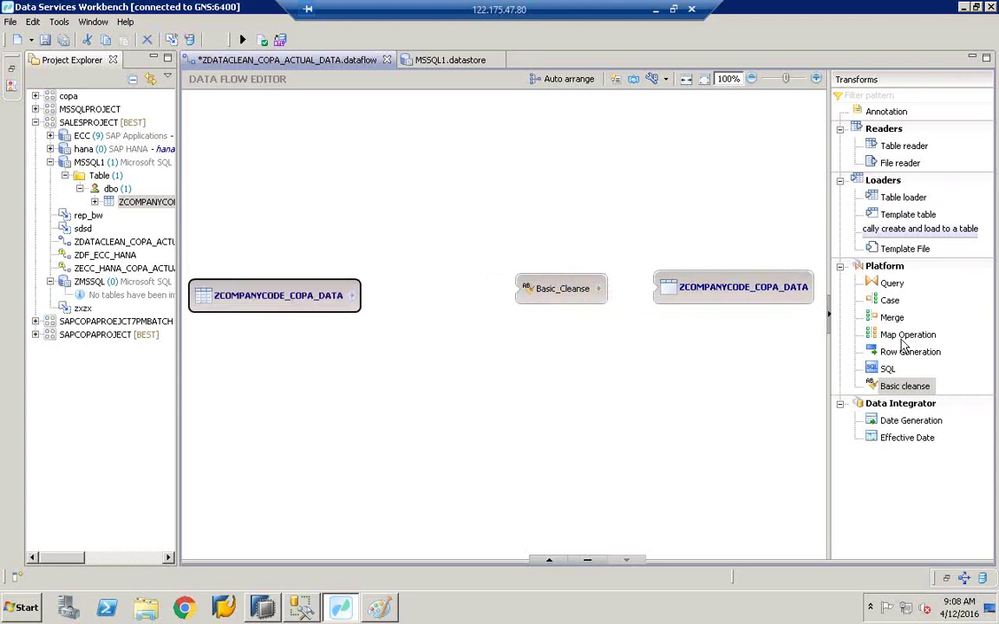
Step: Insert a Query transform and wire source → Query → Basic_Cleanse → target table
left_click(888, 284)
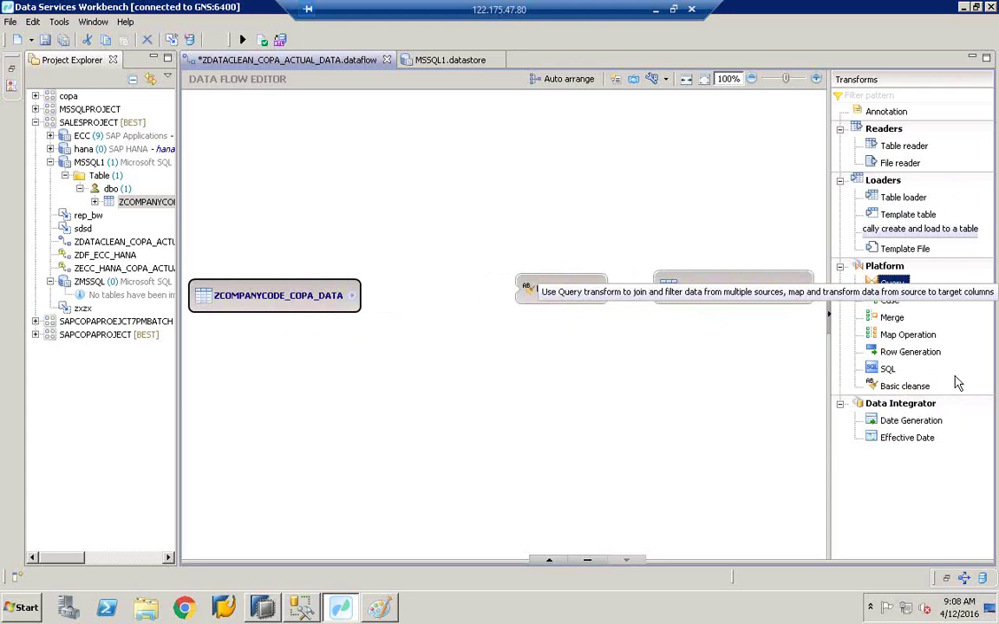
left_click_drag(902, 293, 414, 292)
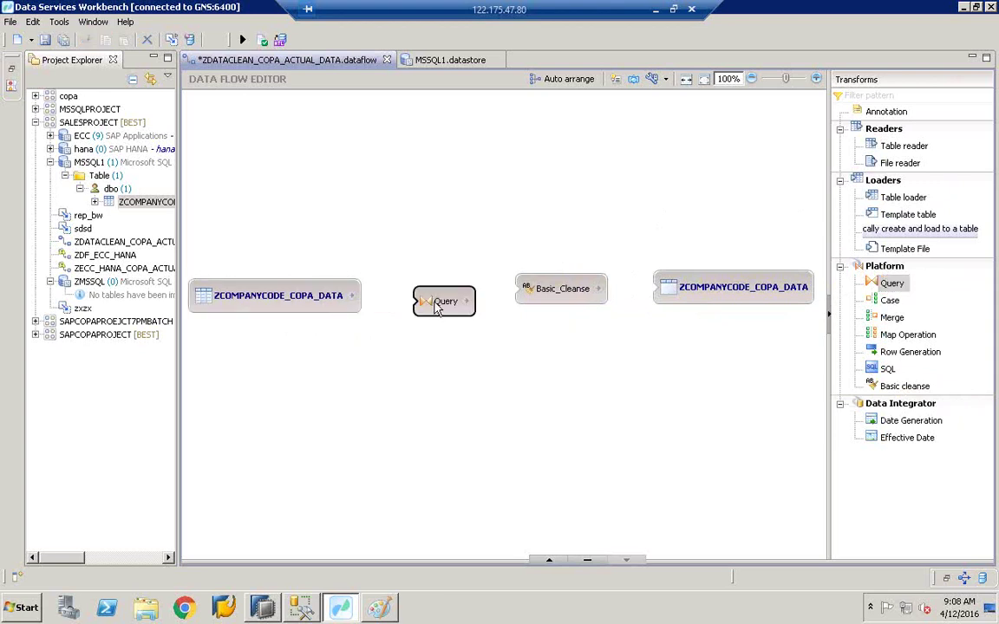
left_click_drag(438, 310, 432, 299)
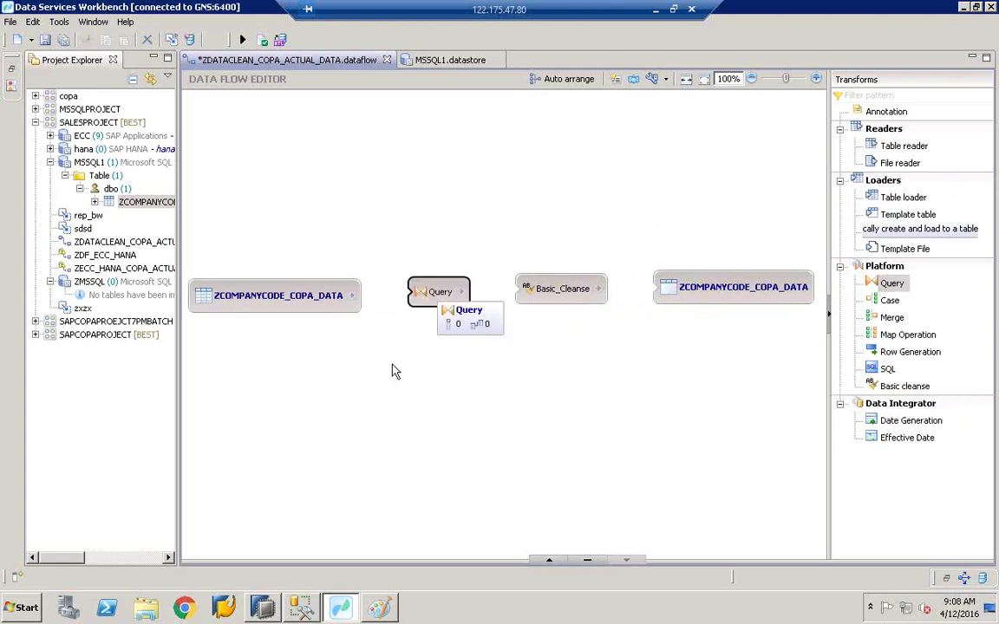
left_click_drag(352, 295, 520, 296)
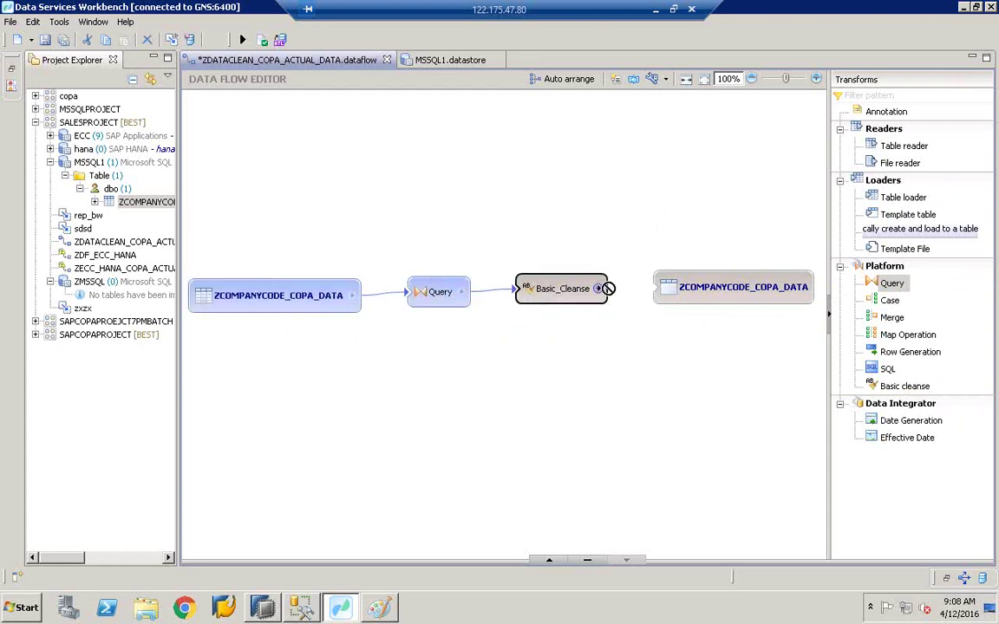
left_click_drag(597, 288, 660, 290)
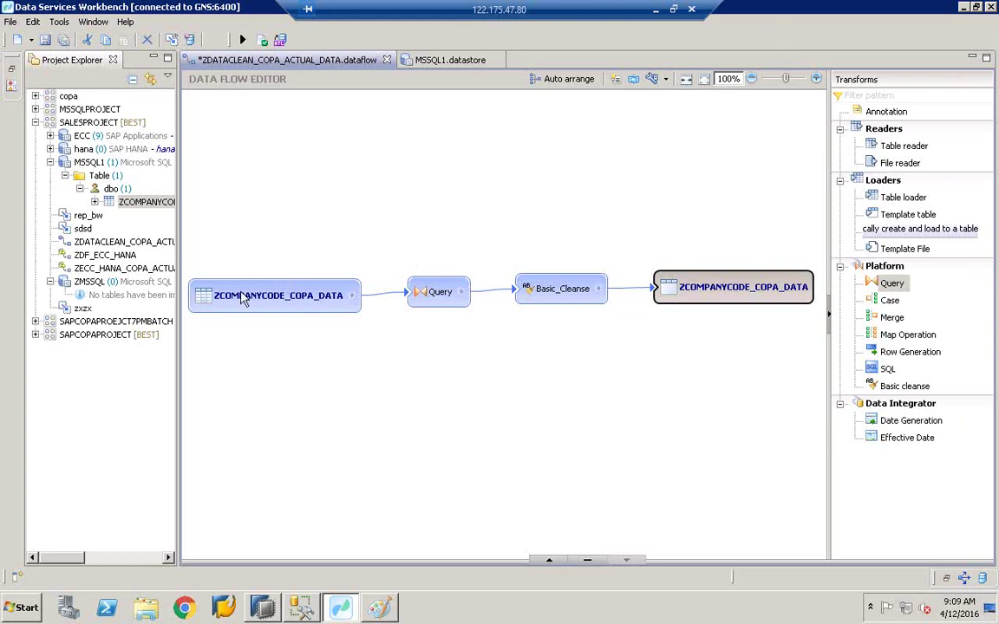
Step: Select the Query transform, keeping its name, and enlarge the panel showing its input and output schemas
left_click(440, 297)
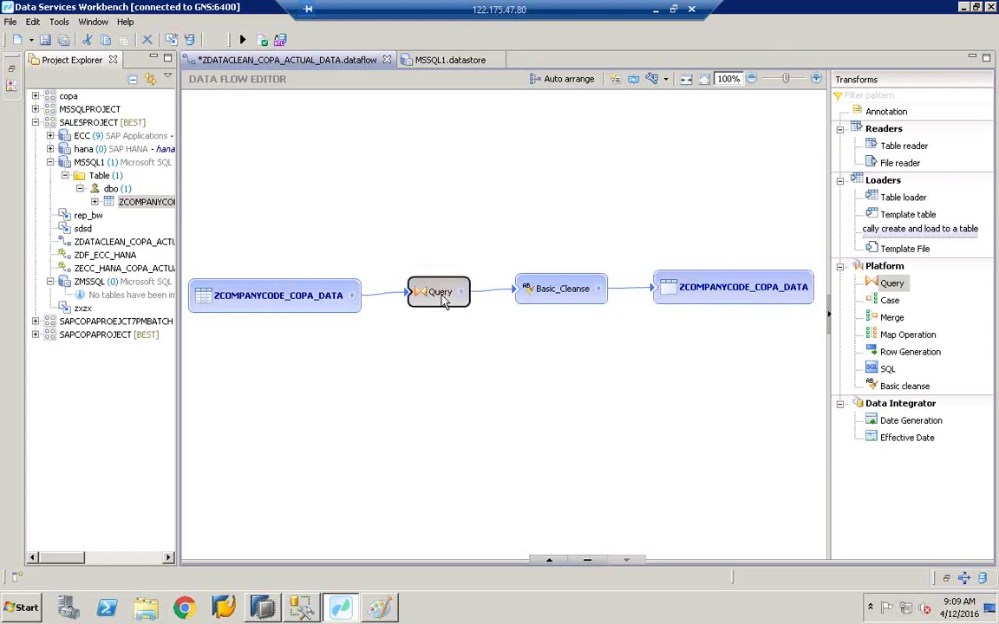
left_click(433, 296)
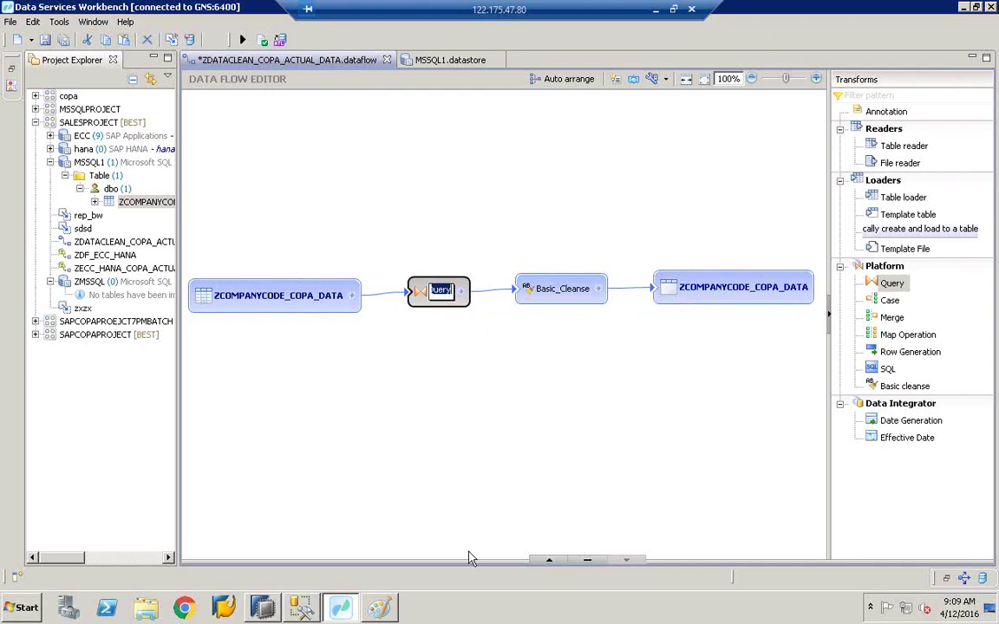
left_click(464, 335)
left_click(441, 299)
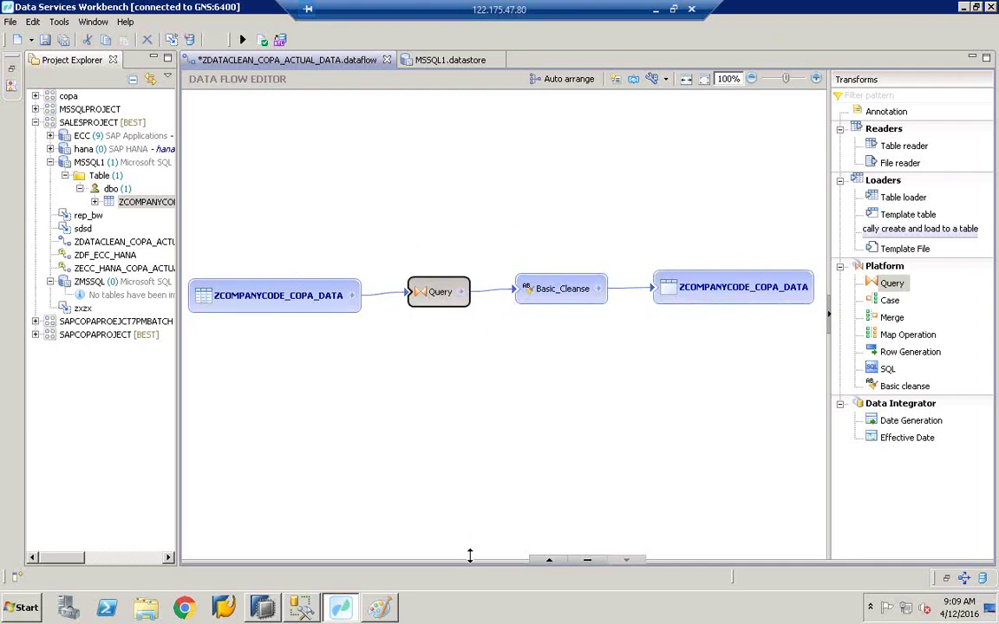
left_click_drag(469, 555, 468, 337)
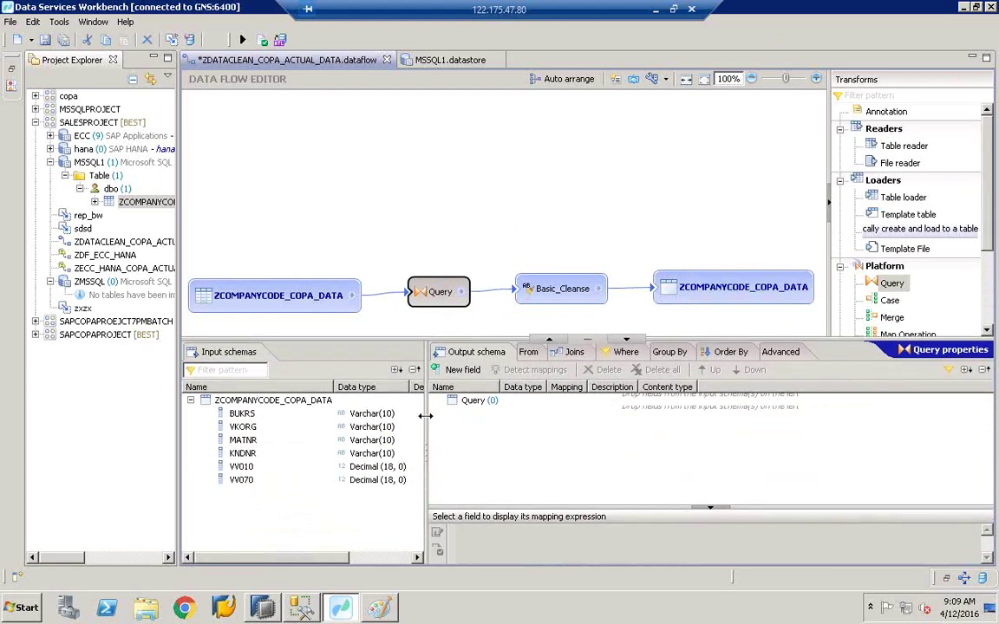
Step: Map the BUKRS and VKORG input fields into the Query output schema
left_click_drag(425, 416, 450, 416)
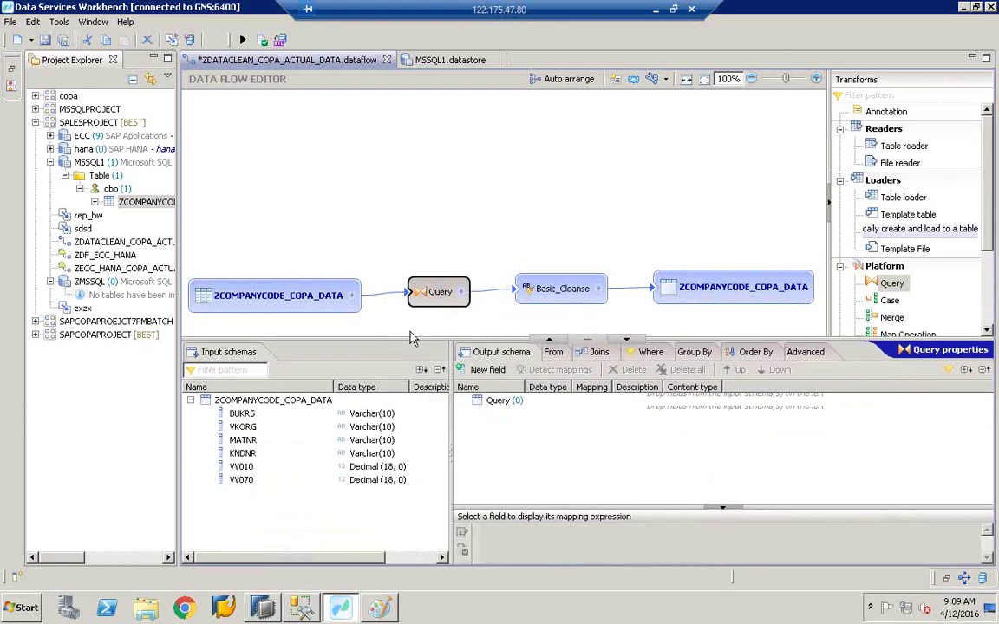
left_click(244, 414)
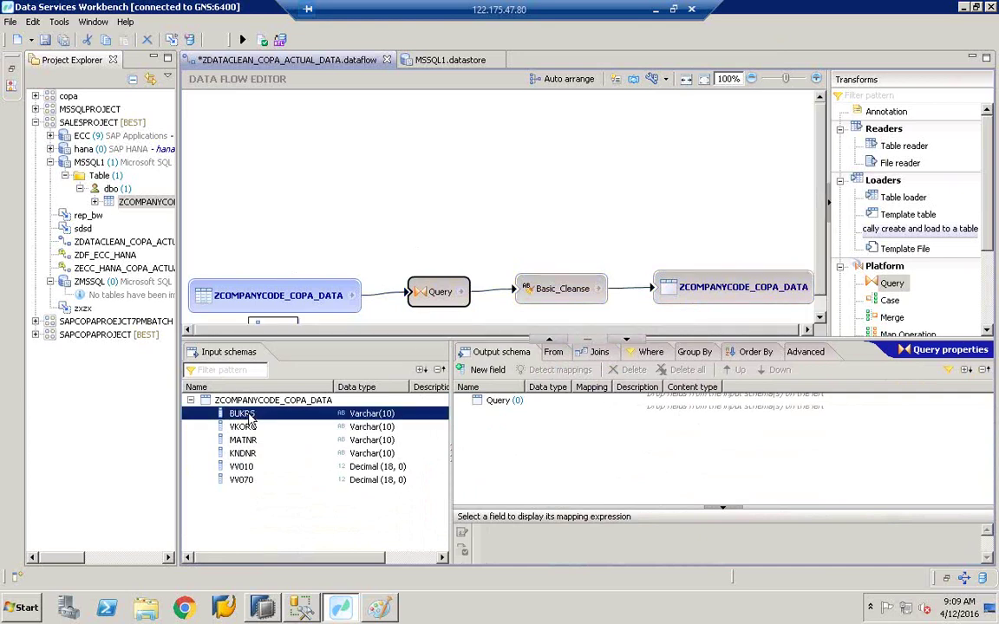
left_click(252, 479, "shift")
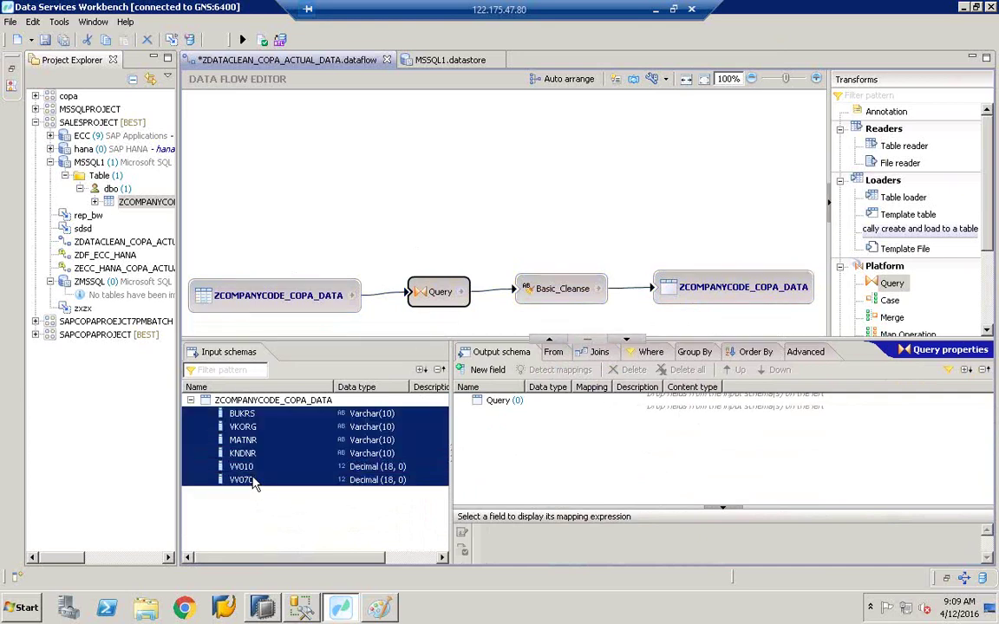
left_click(239, 413)
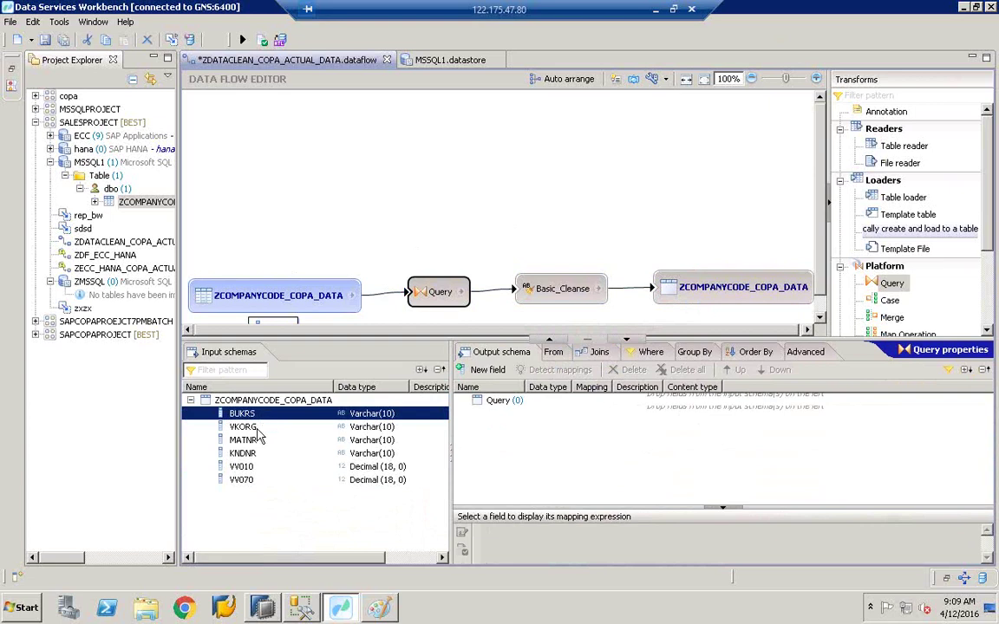
left_click(254, 440)
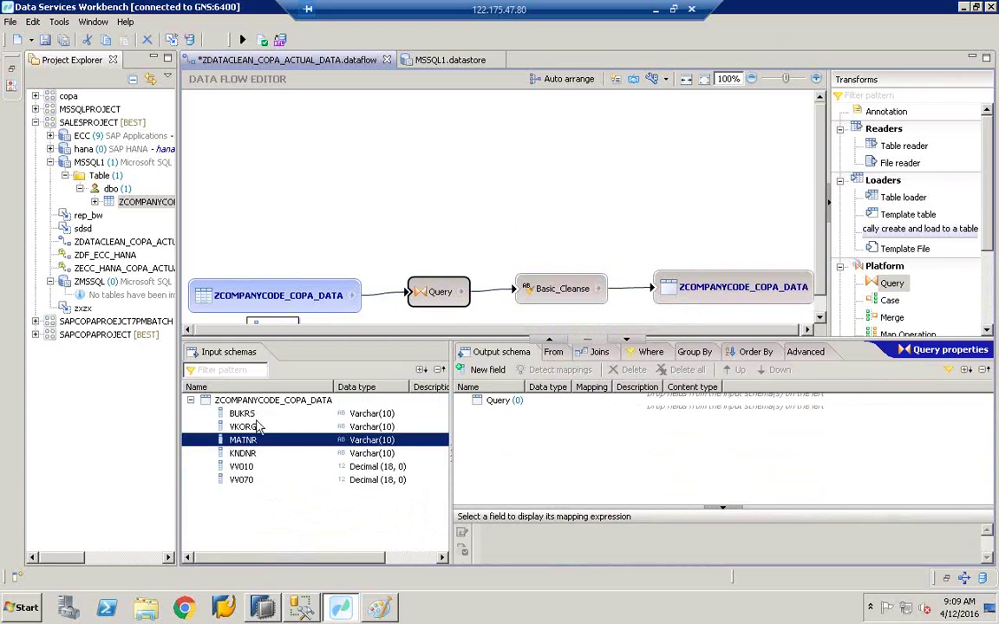
left_click(255, 416)
left_click(257, 425, "shift")
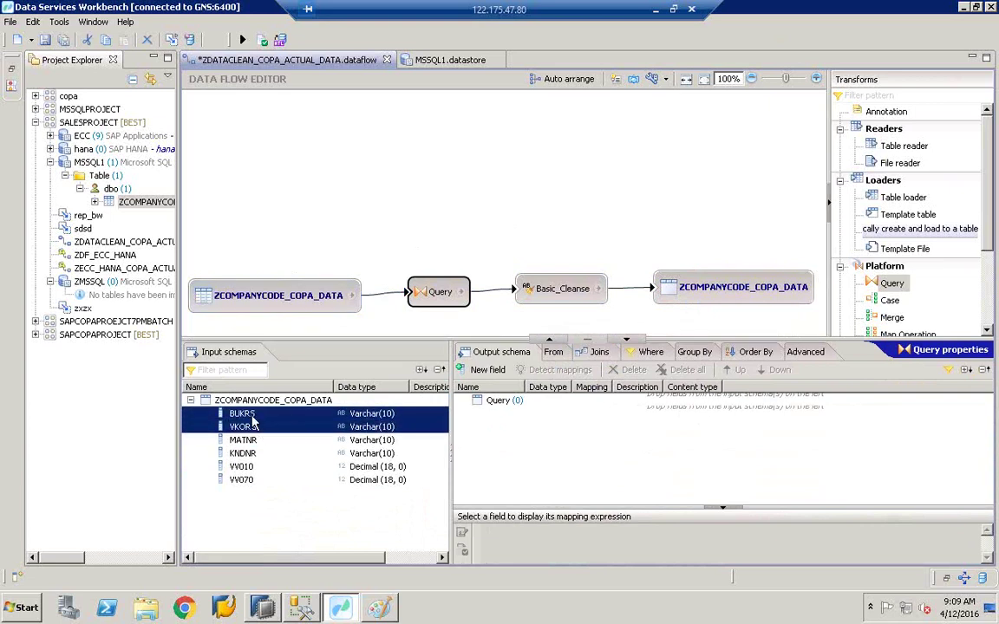
left_click_drag(254, 420, 510, 438)
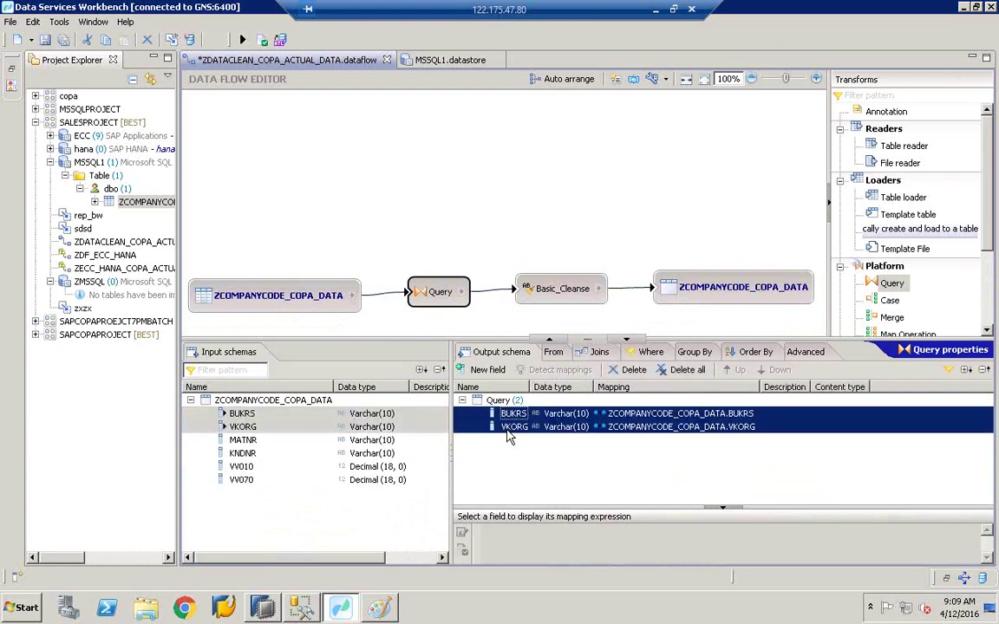
Step: Map MATNR, VV010 and VV070 into the Query output as well, leaving KNDNR unmapped
left_click(247, 440)
left_click_drag(247, 440, 535, 457)
left_click(247, 467)
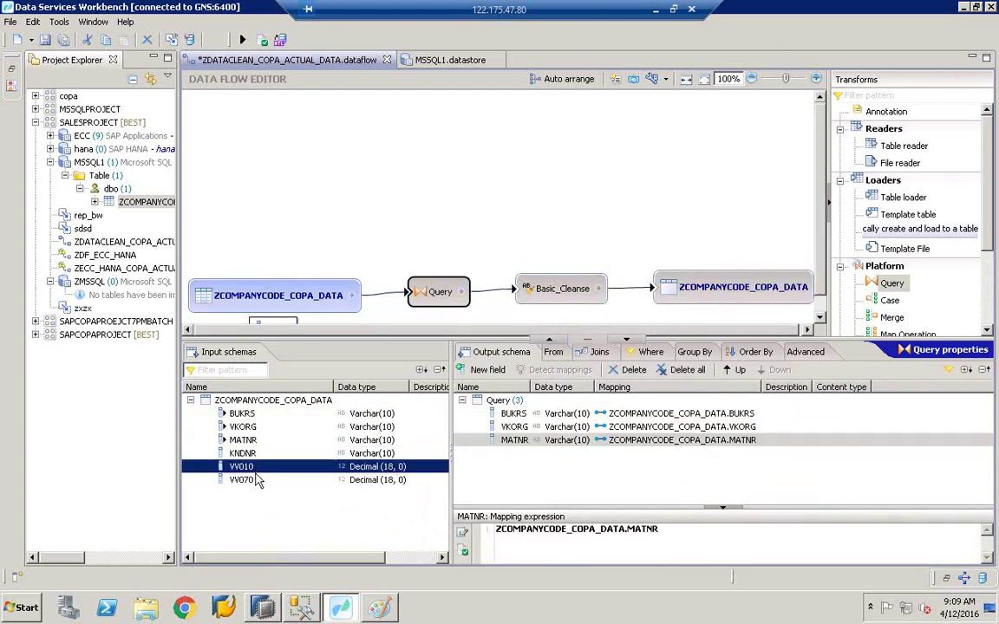
left_click(255, 482, "shift")
left_click_drag(245, 475, 575, 469)
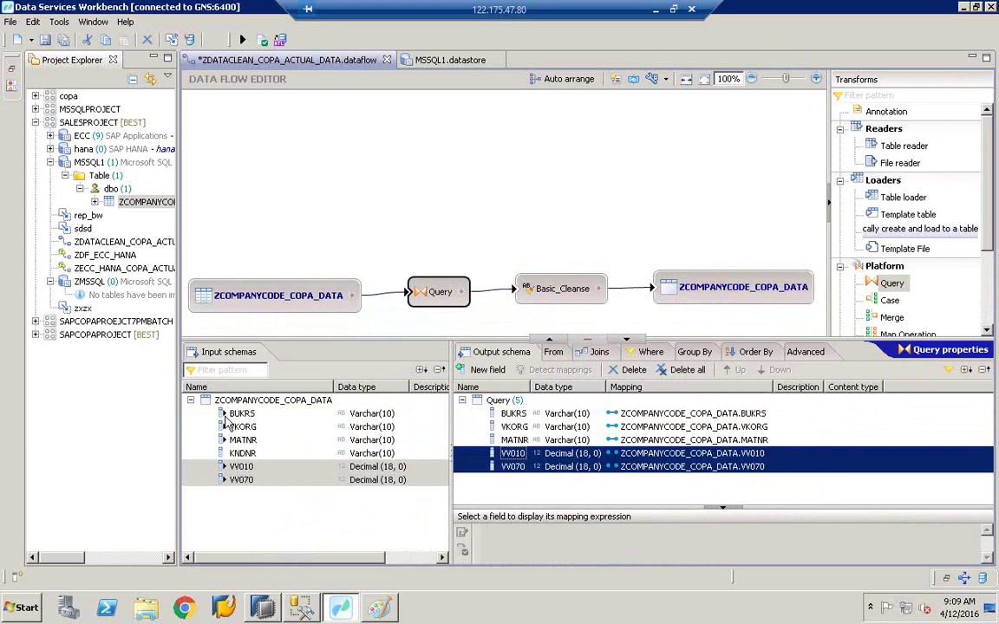
left_click(229, 416)
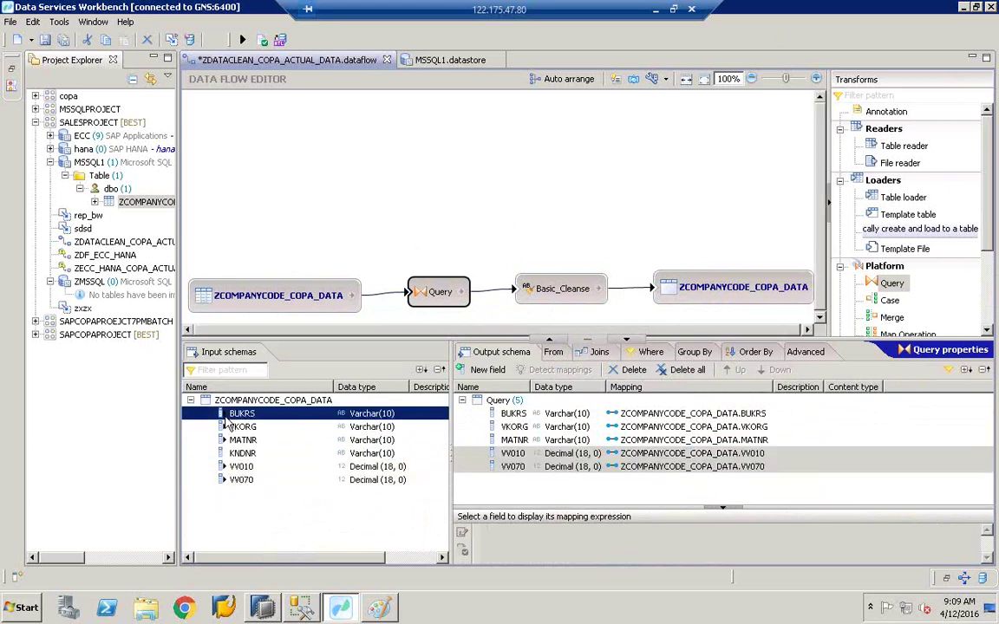
left_click(232, 425)
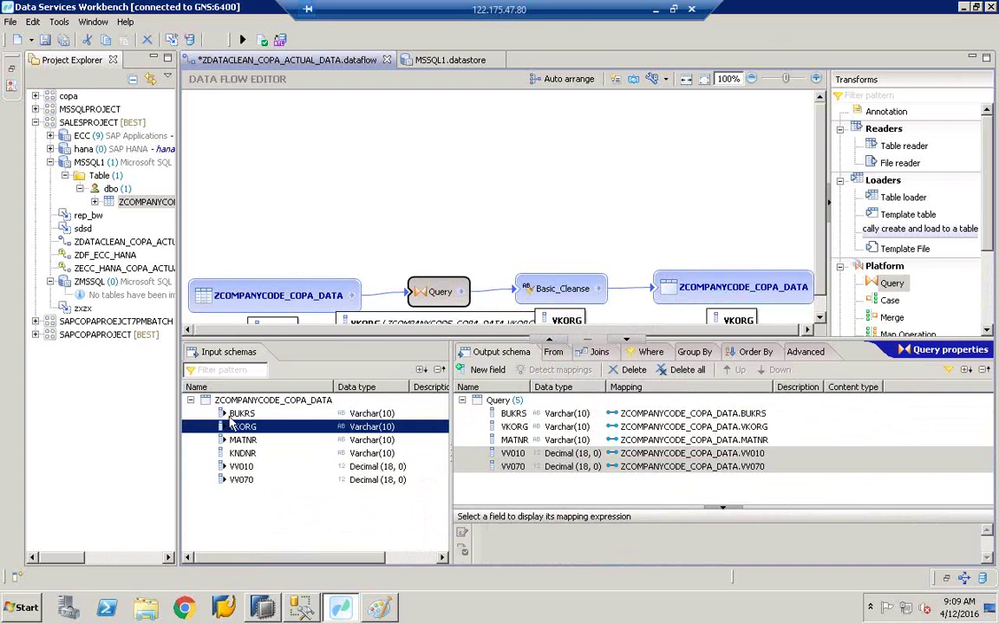
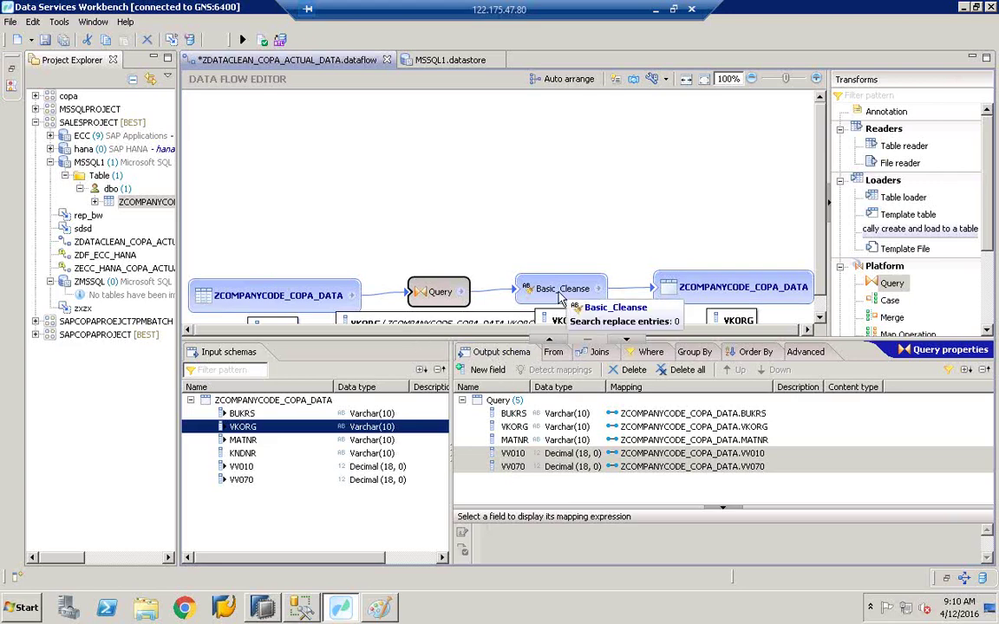
Step: Show the Basic_Cleanse transform's properties, listing its output fields and cleanse options
left_click(559, 296)
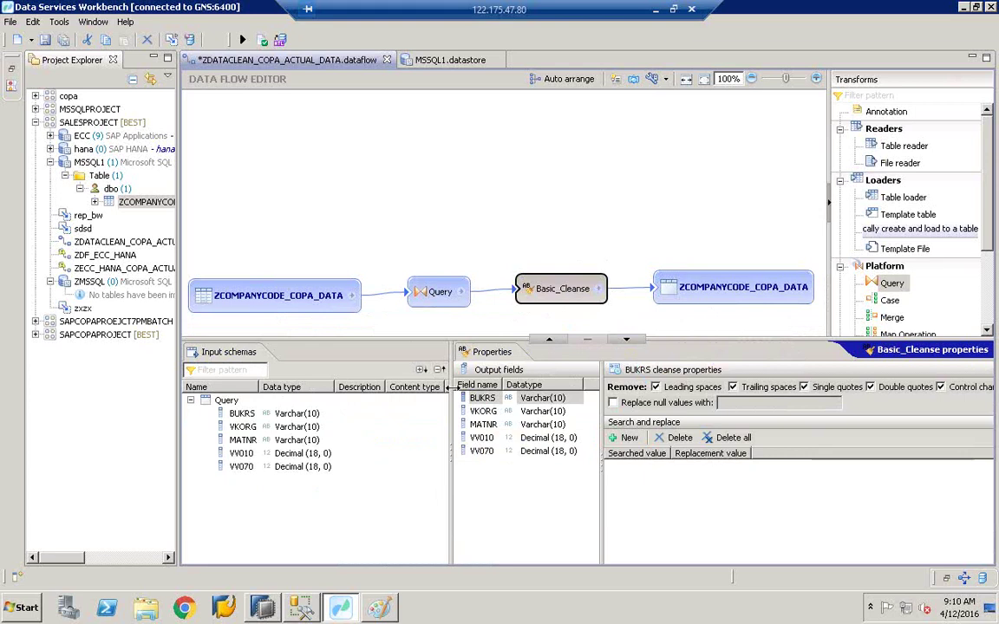
Step: Enlarge the panels and review cleanse settings for VKORG, MATNR, the decimal fields and BUKRS
left_click_drag(444, 389, 394, 388)
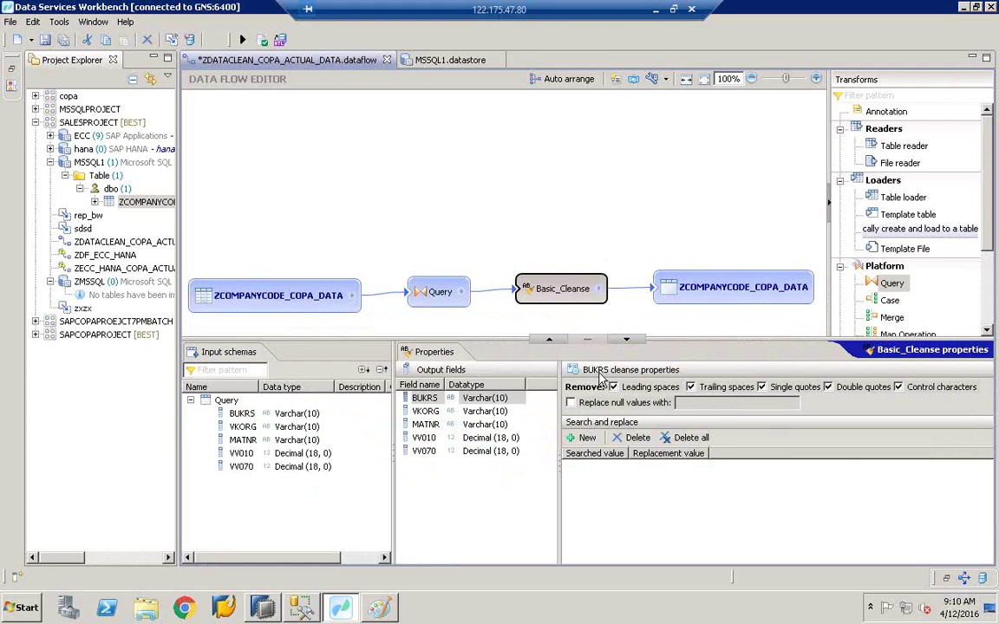
left_click(425, 411)
left_click(433, 424)
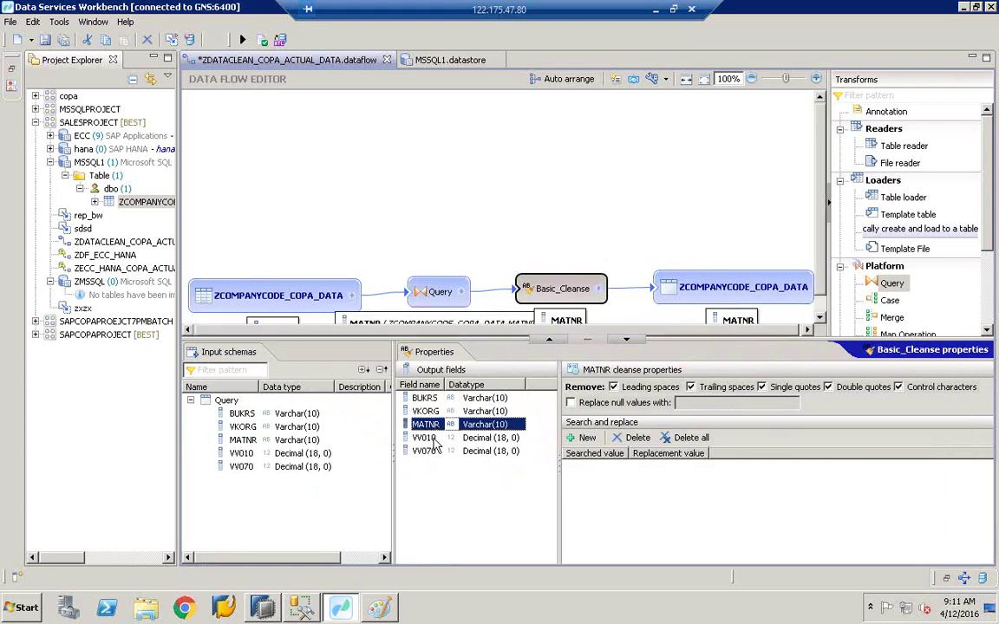
left_click_drag(430, 340, 431, 353)
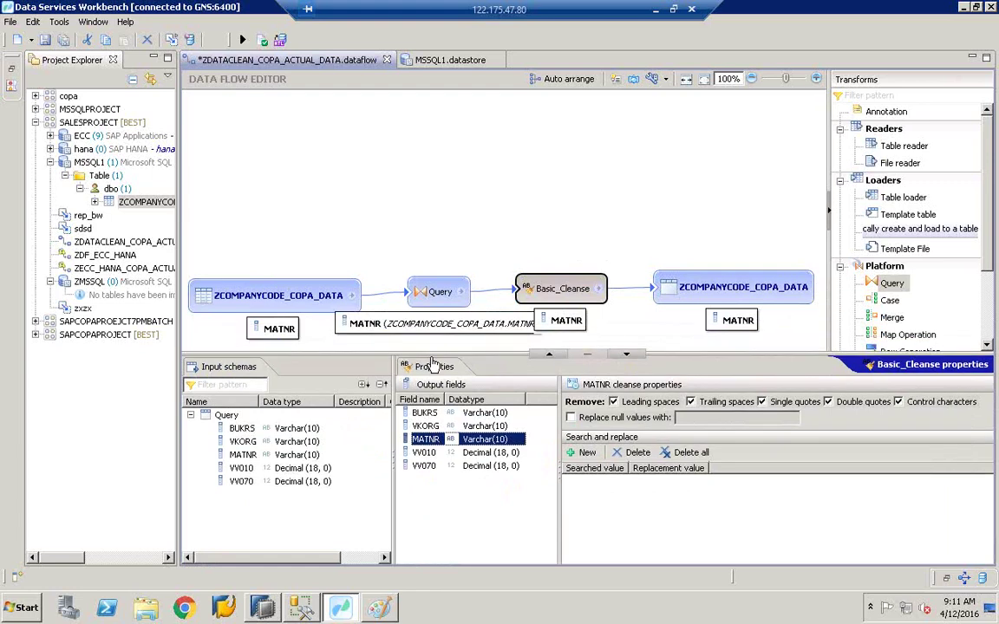
left_click(423, 453)
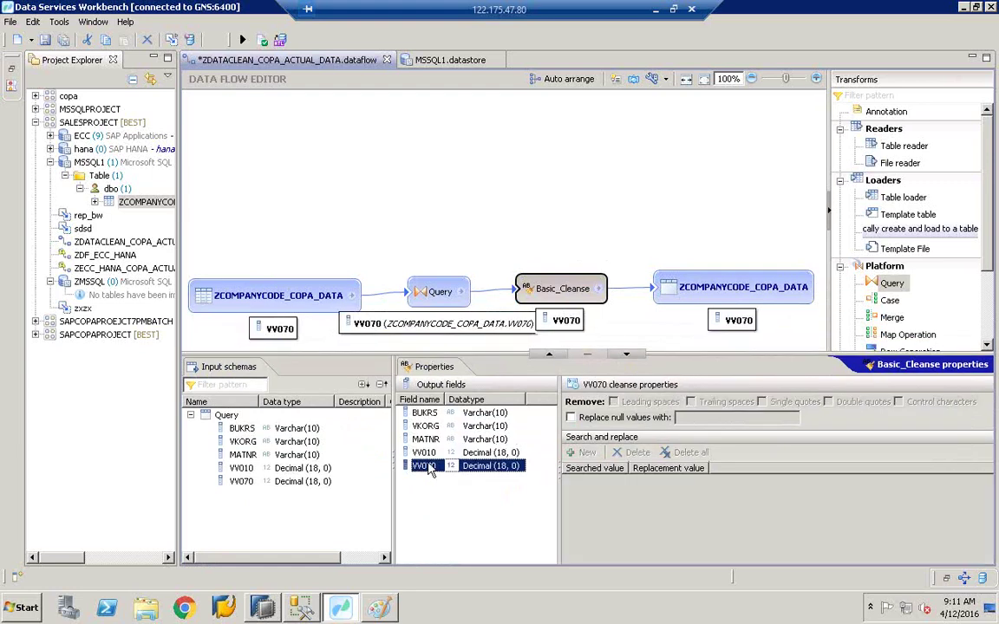
left_click(424, 413)
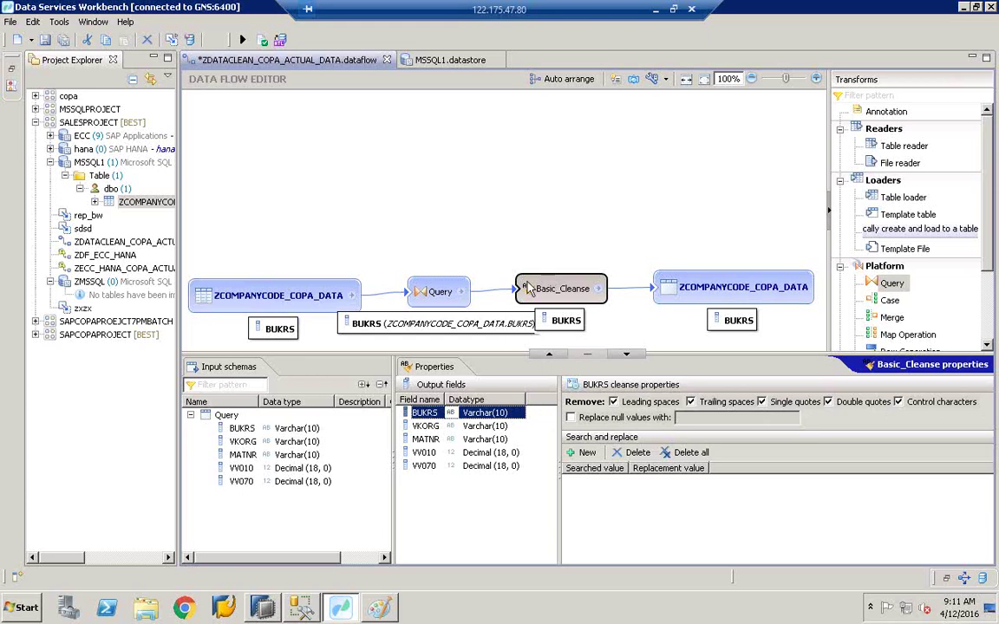
Step: Recheck VKORG, MATNR, VV010, VV070 and BUKRS settings, then show the ZCOMPANYCODE_COPA_DATA target's properties
left_click(447, 427)
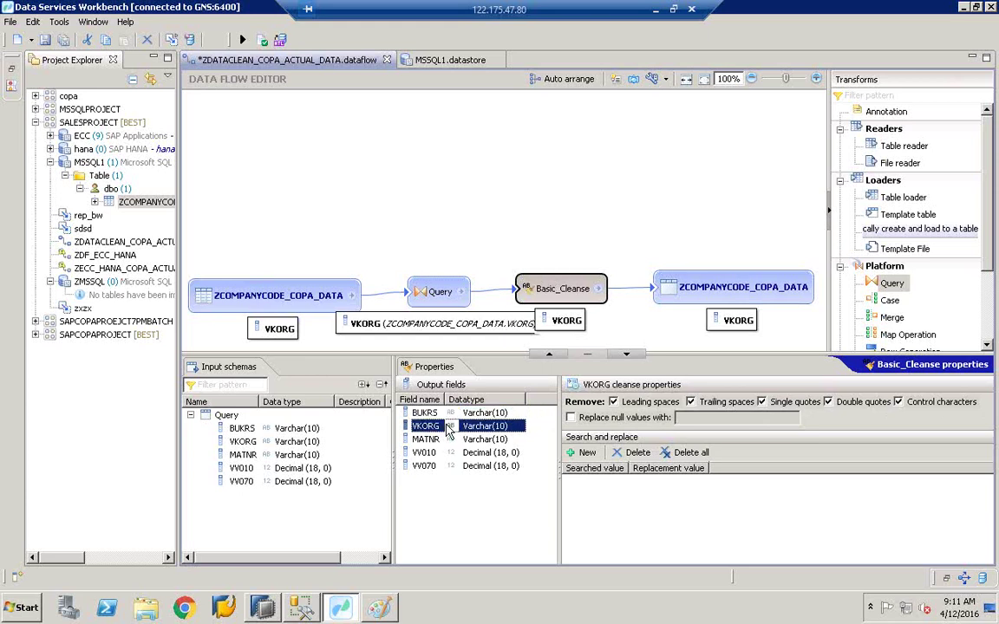
left_click(447, 439)
left_click(443, 453)
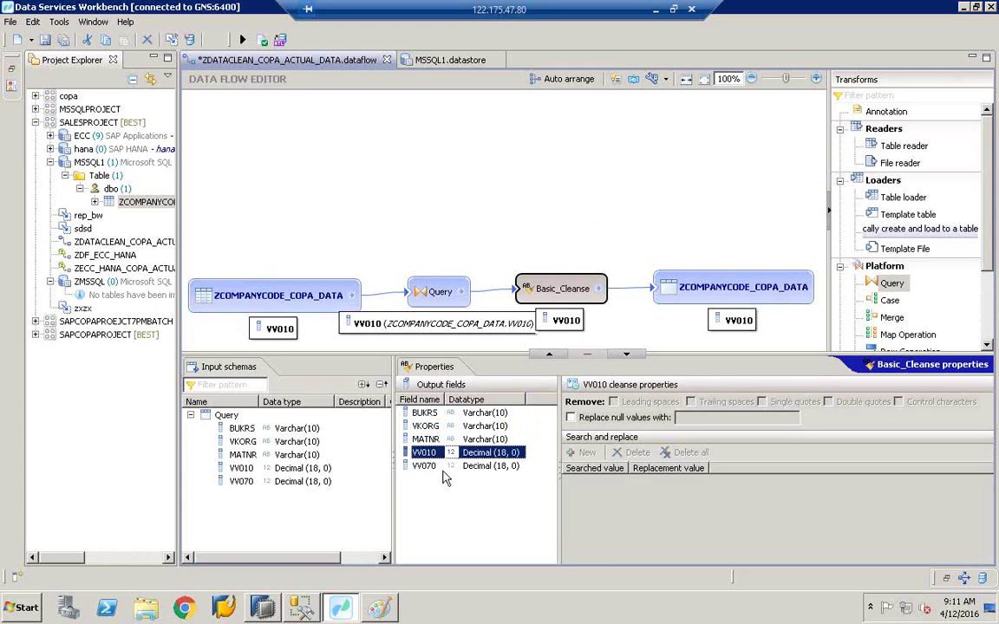
left_click(442, 466)
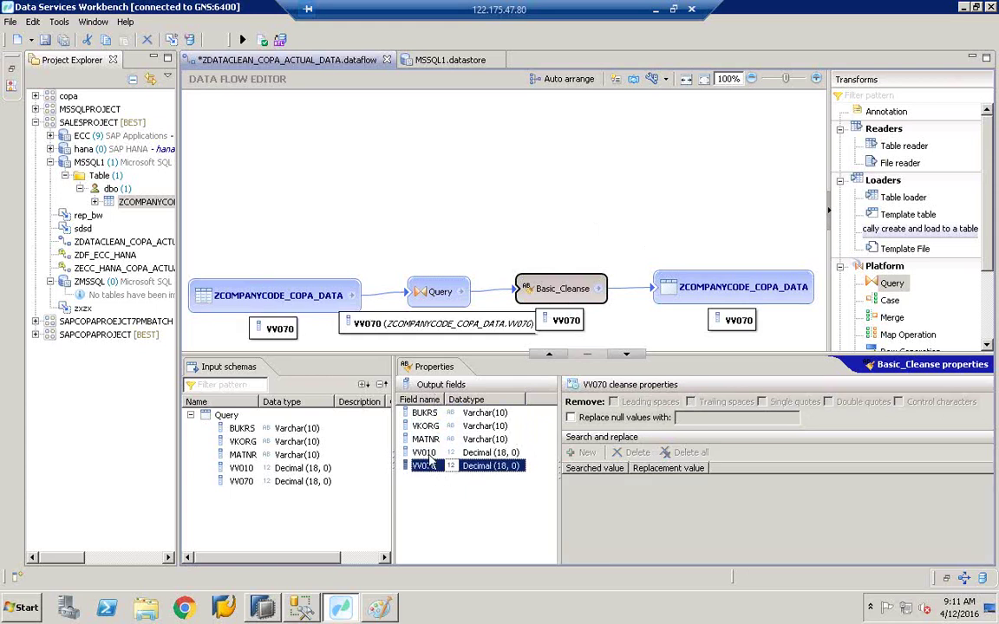
left_click(436, 414)
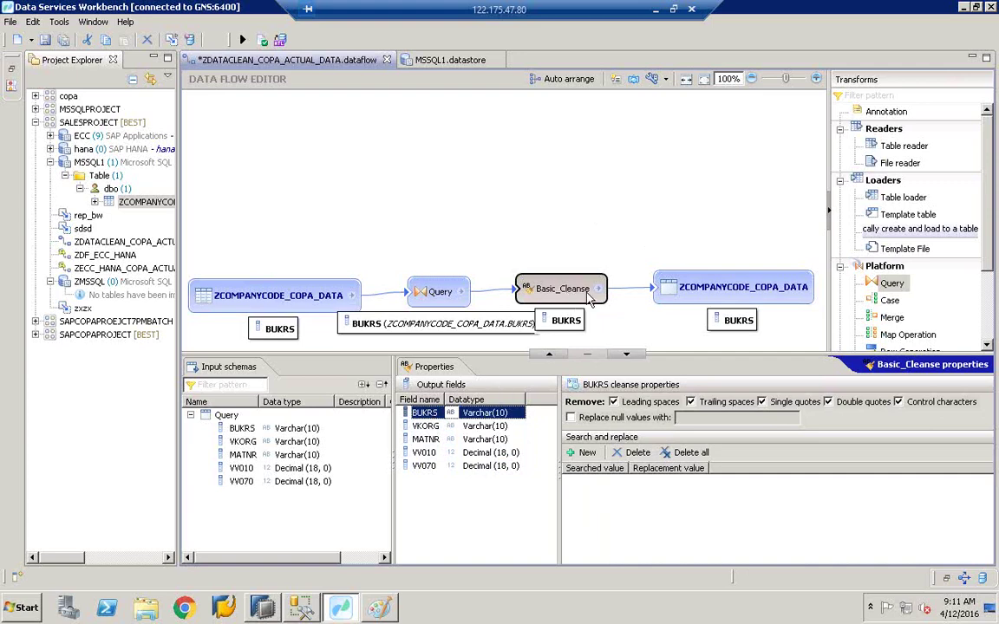
left_click(689, 297)
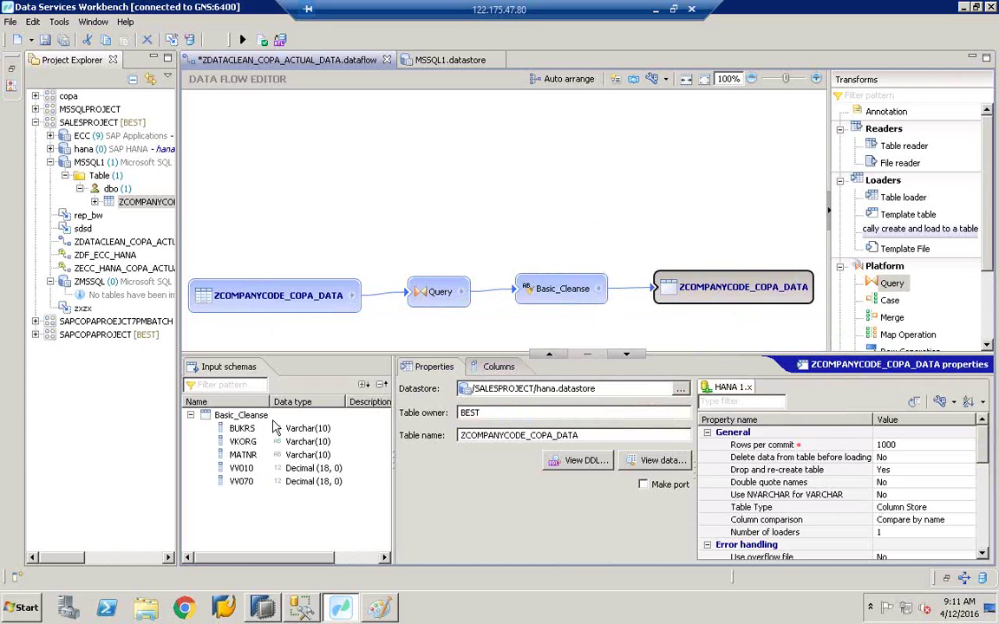
Step: Save and validate the dataflow, then run ZDATACLEAN_COPA_ACTUAL_DATA_Job with default parameters
left_click(45, 44)
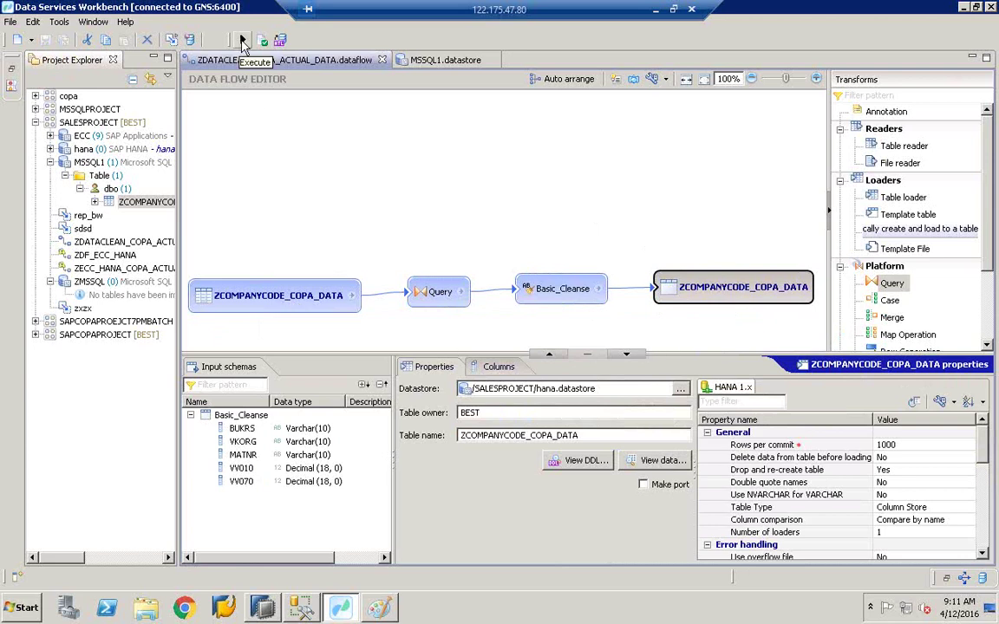
left_click(243, 41)
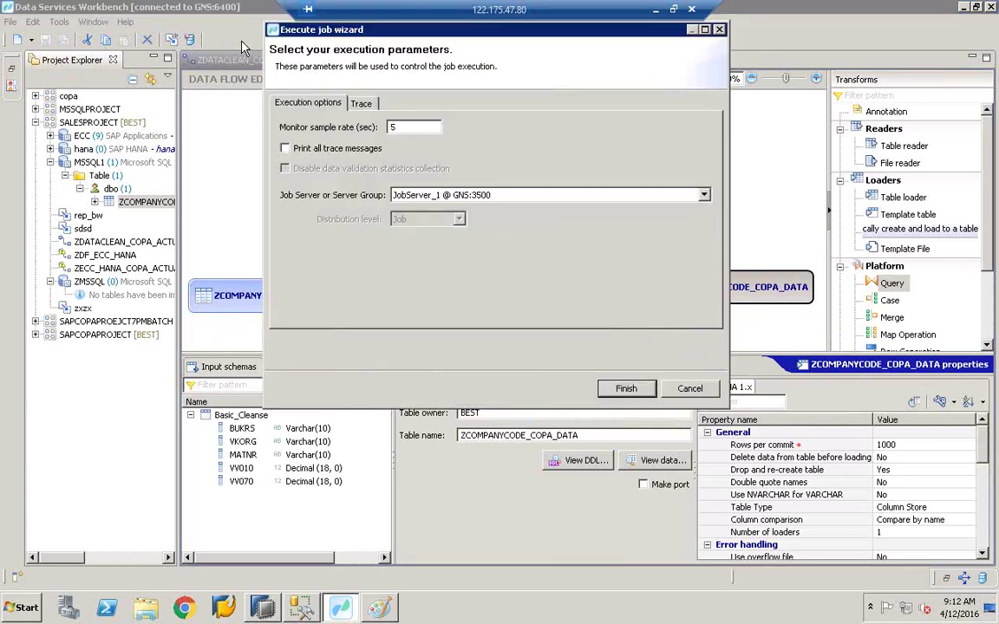
left_click(704, 387)
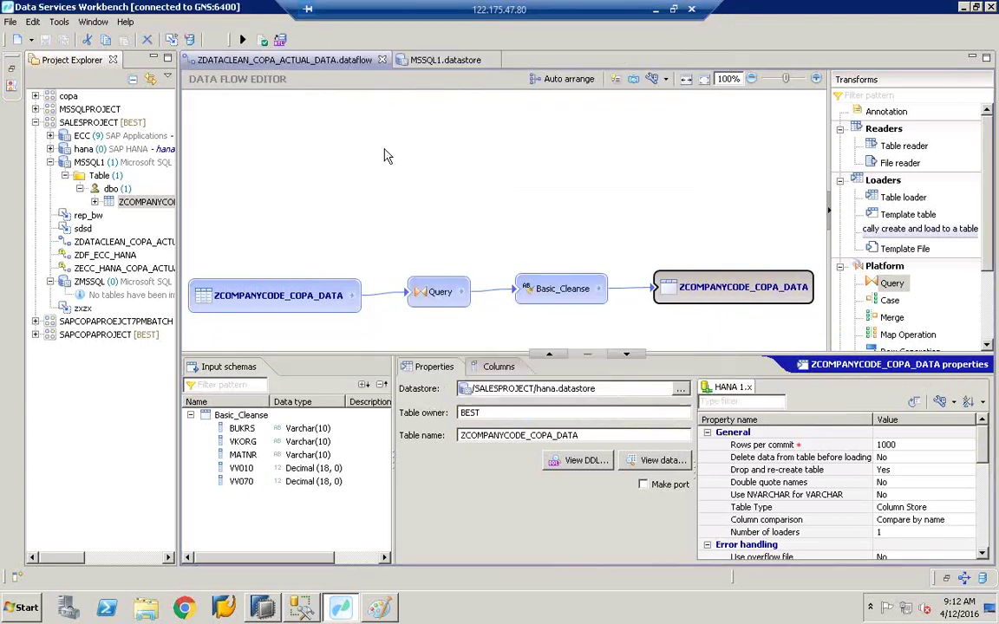
left_click(266, 40)
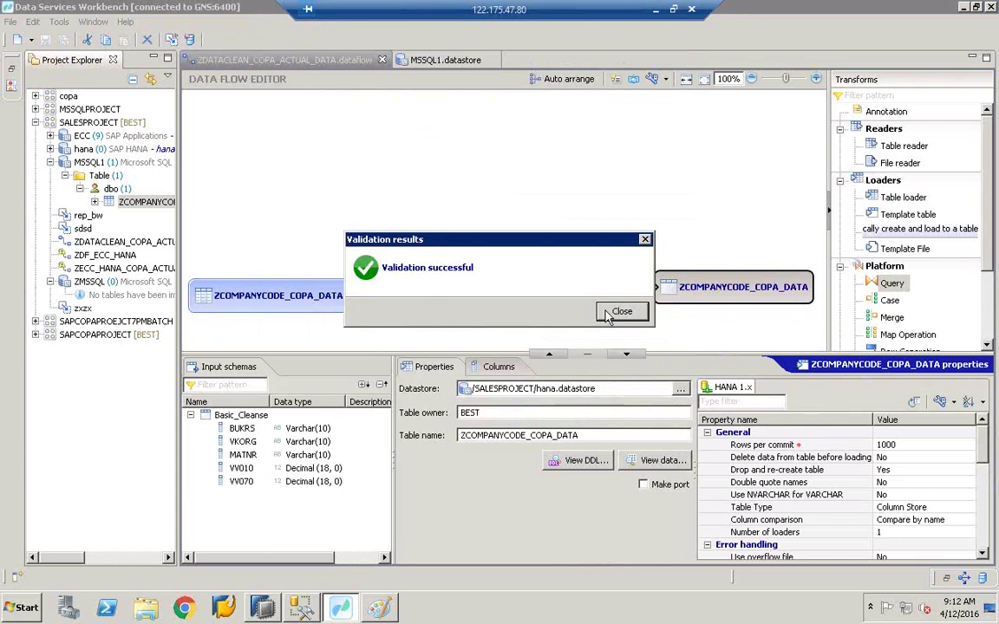
left_click(621, 311)
left_click(243, 40)
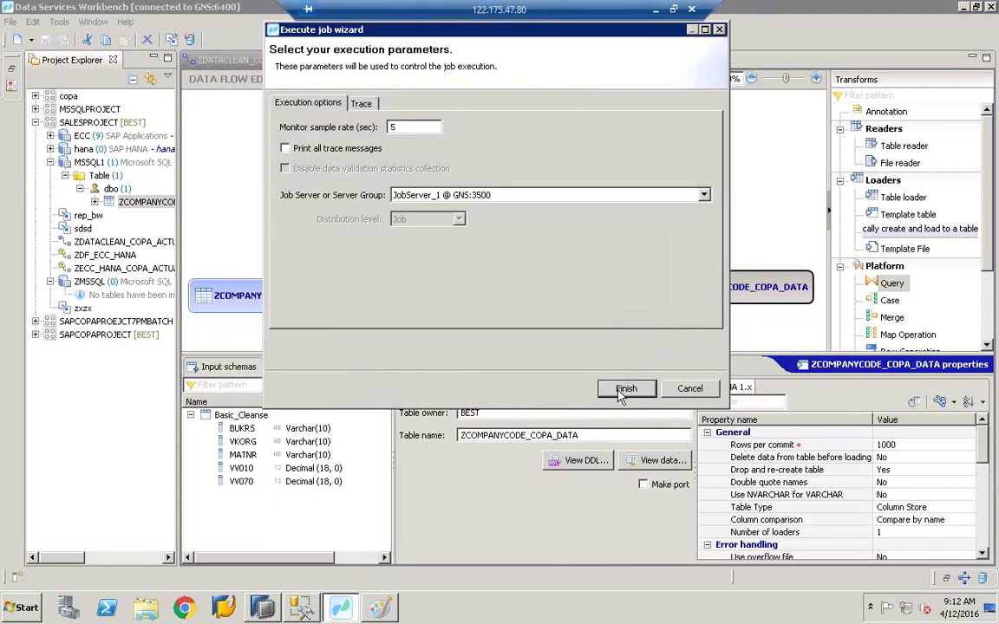
left_click(620, 390)
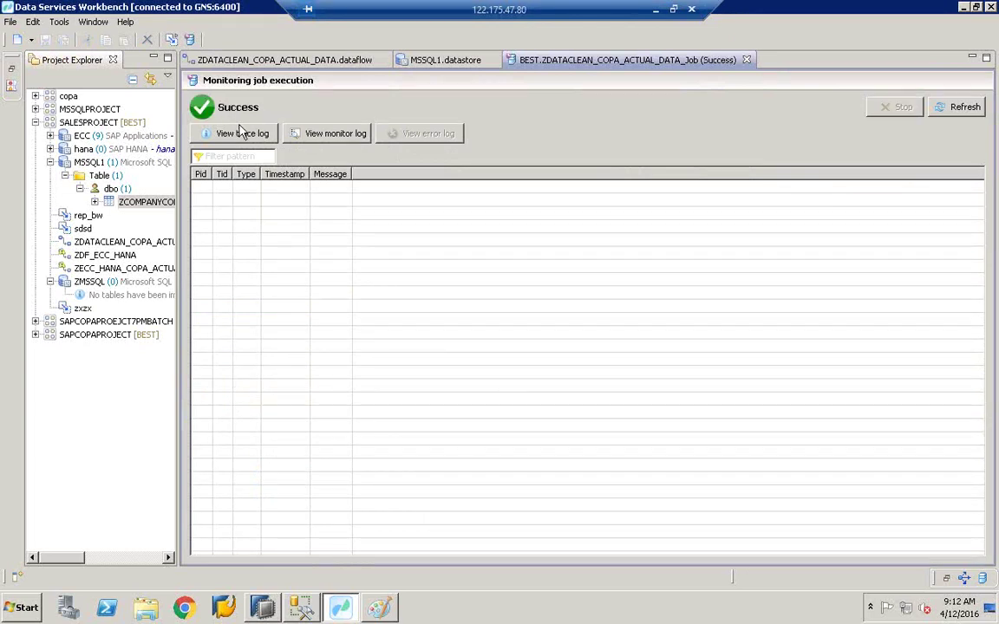
Step: Review the job's 18-entry trace log and its final completion message, then go to SAP HANA Studio
left_click(227, 139)
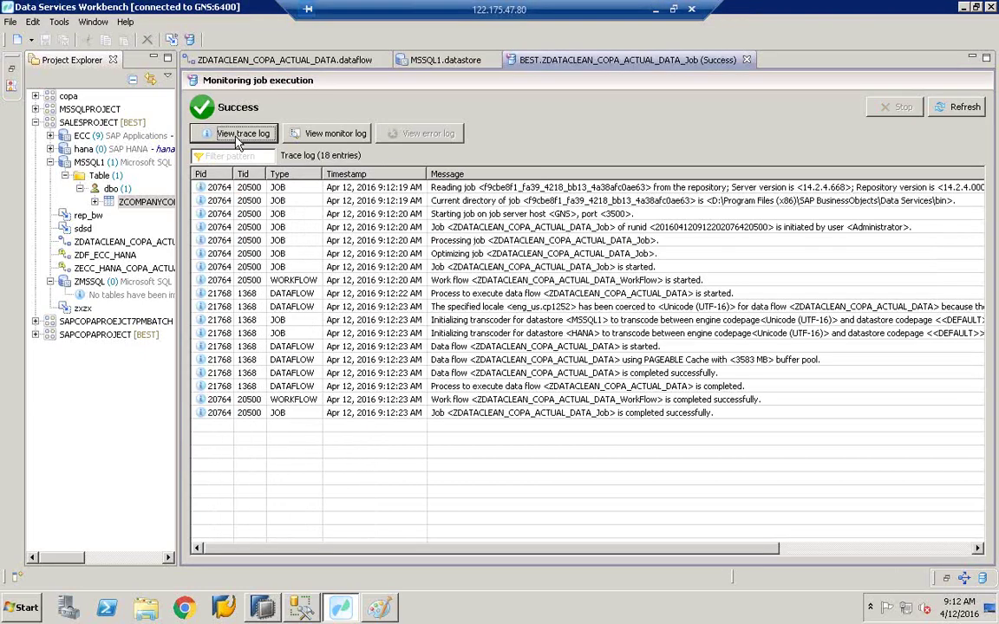
left_click(671, 414)
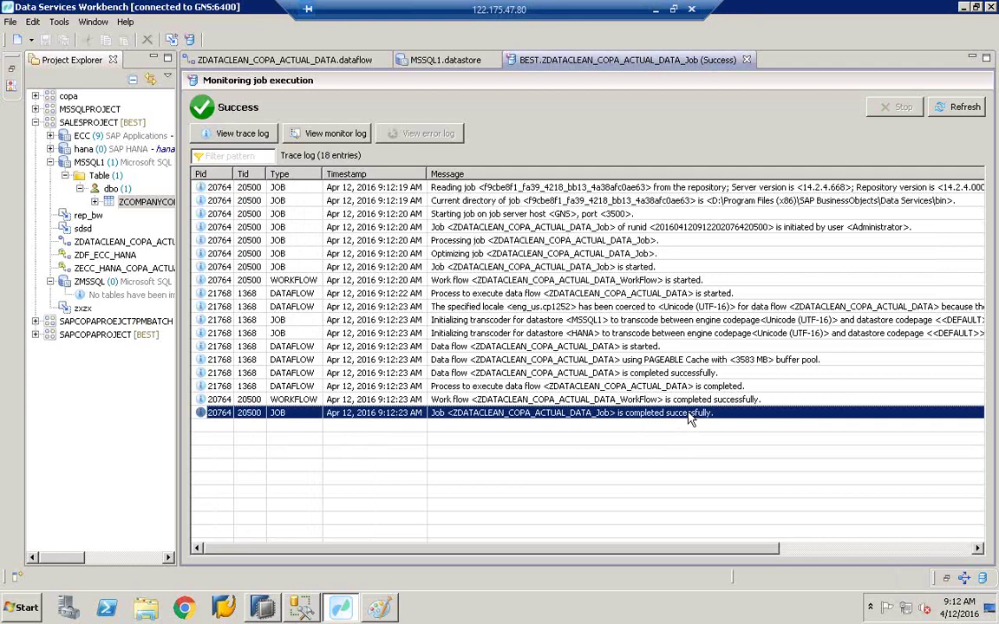
left_click(263, 609)
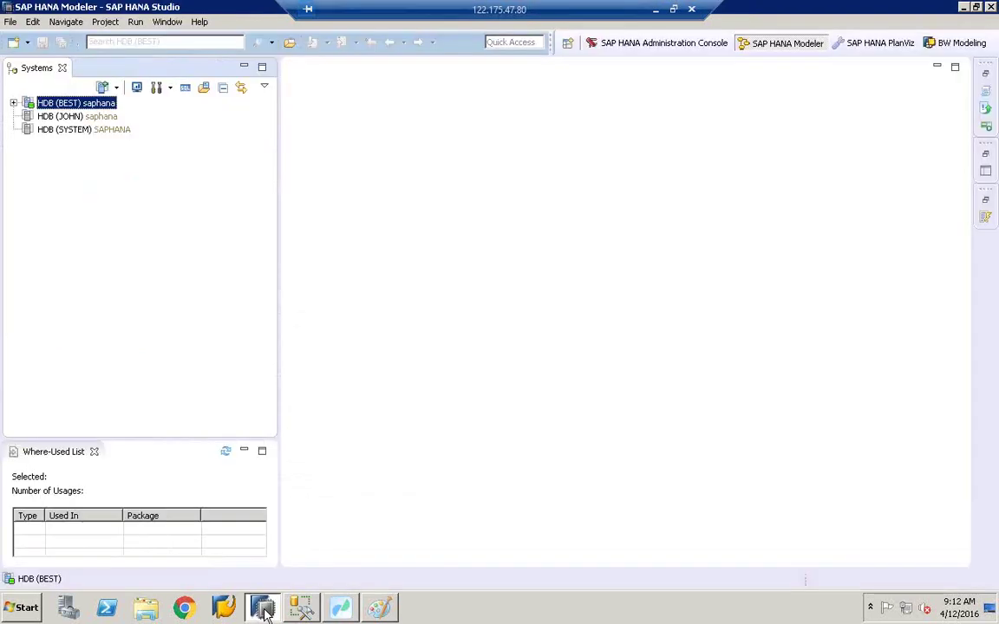
Step: Expand the HDB (BEST) system's Catalog and enlarge the systems tree panel
left_click(14, 103)
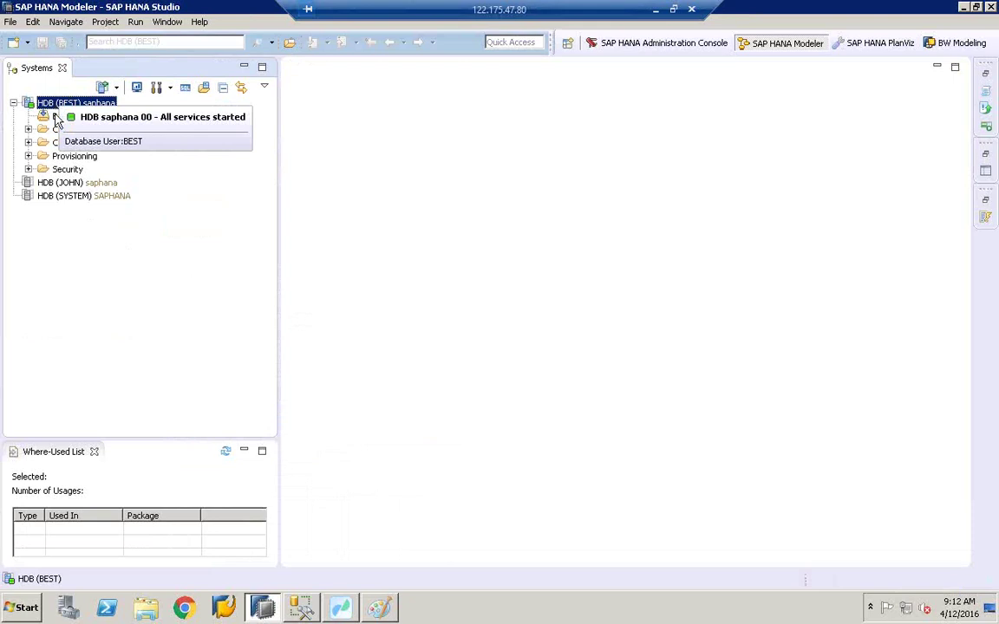
left_click(54, 128)
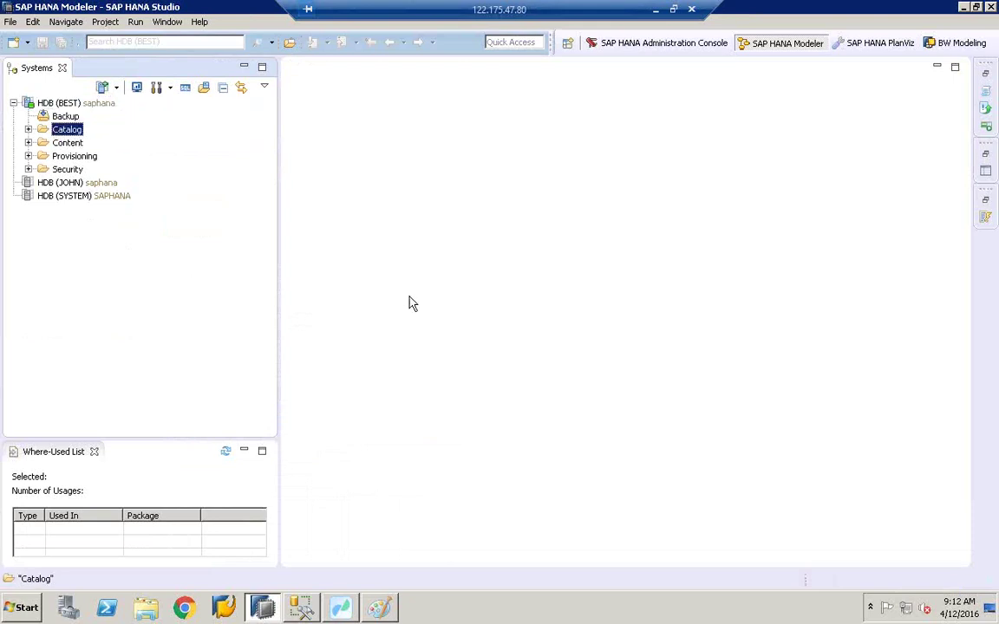
left_click(28, 129)
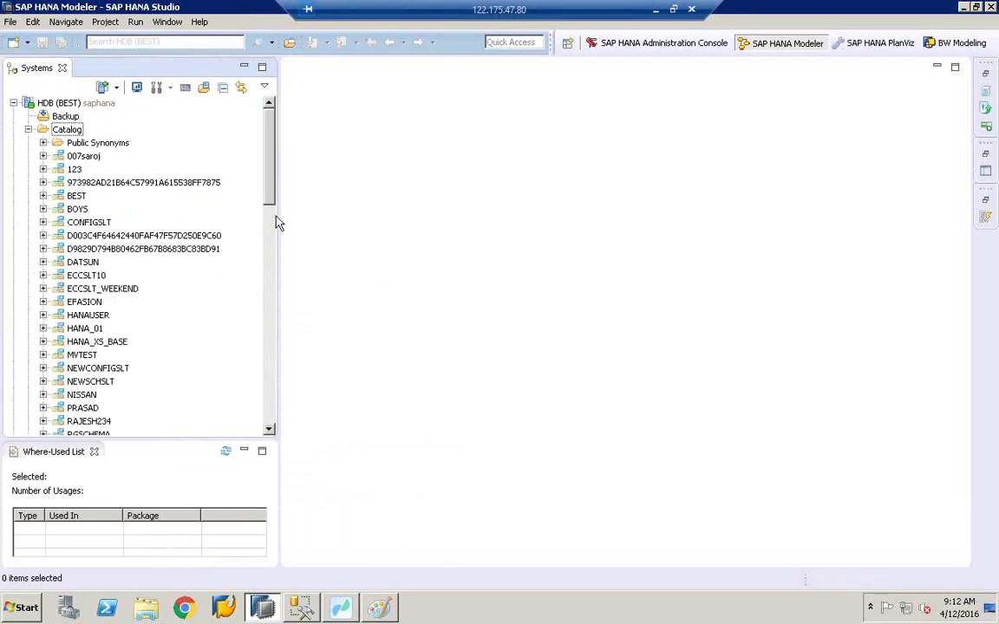
left_click_drag(280, 217, 341, 241)
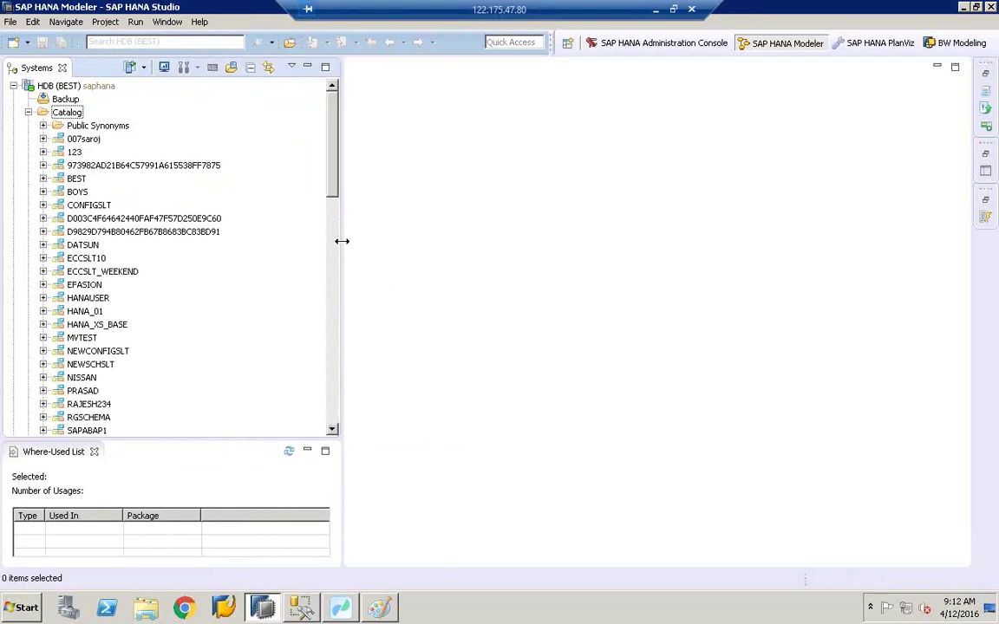
left_click_drag(248, 438, 245, 541)
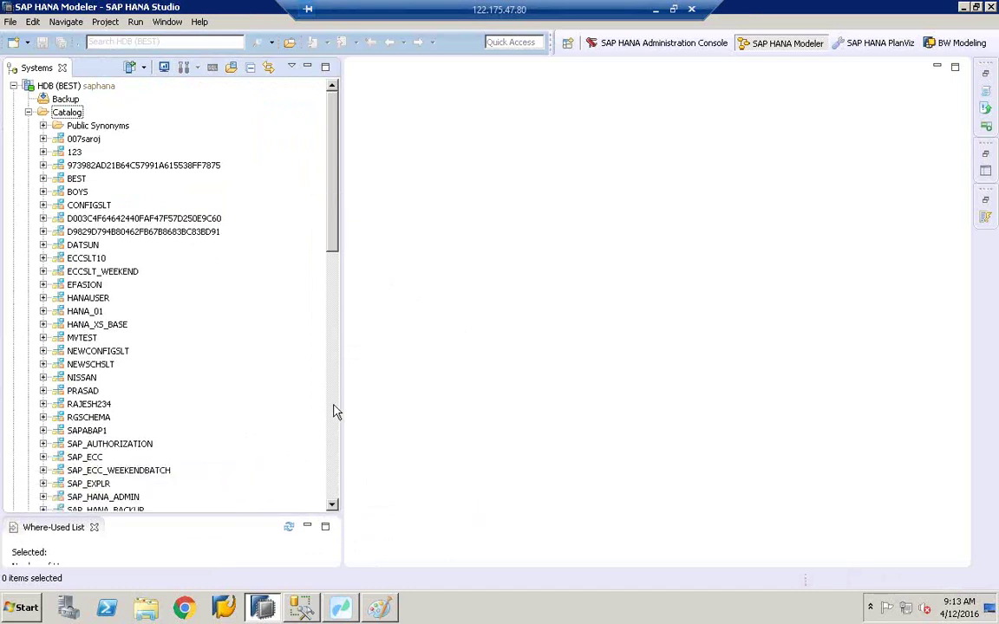
left_click_drag(341, 402, 387, 402)
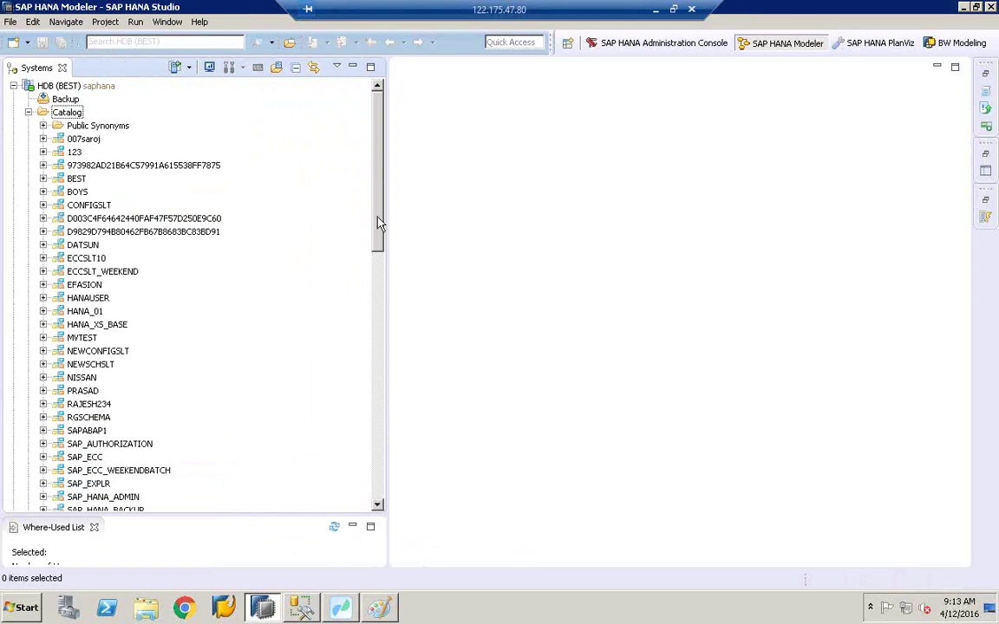
left_click_drag(378, 223, 379, 228)
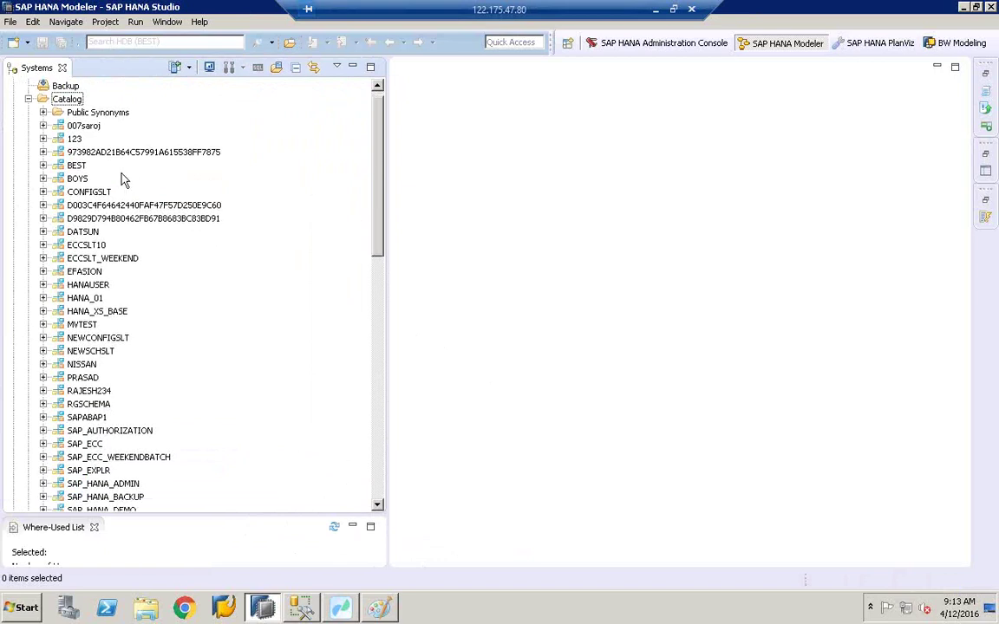
Step: Expand the BEST schema's *VBAK1*-filtered Tables folder, listing VBAK1 and zvbak1, and bring up its options
left_click(75, 166)
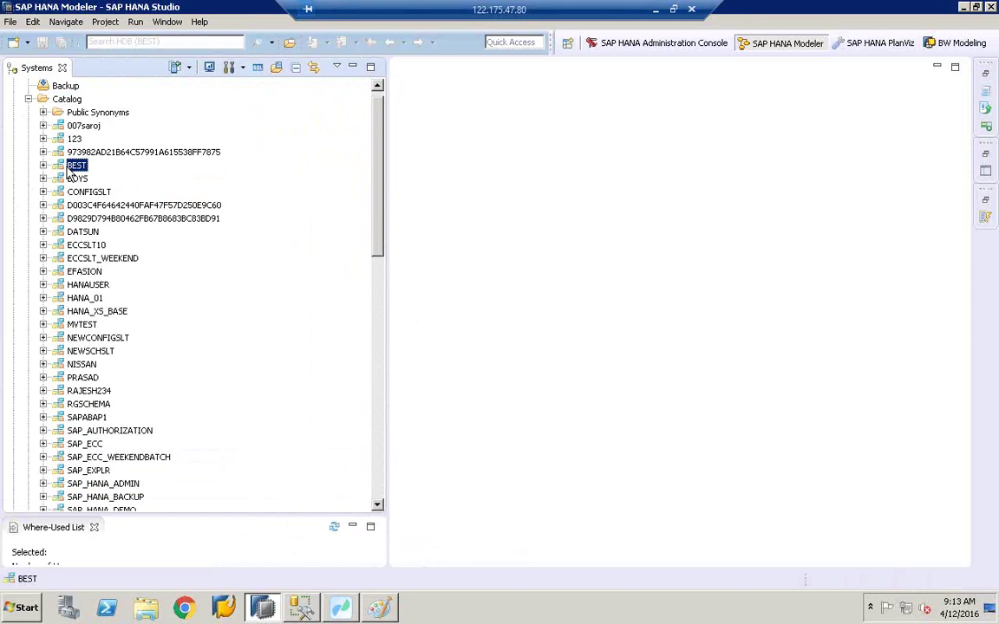
left_click(43, 165)
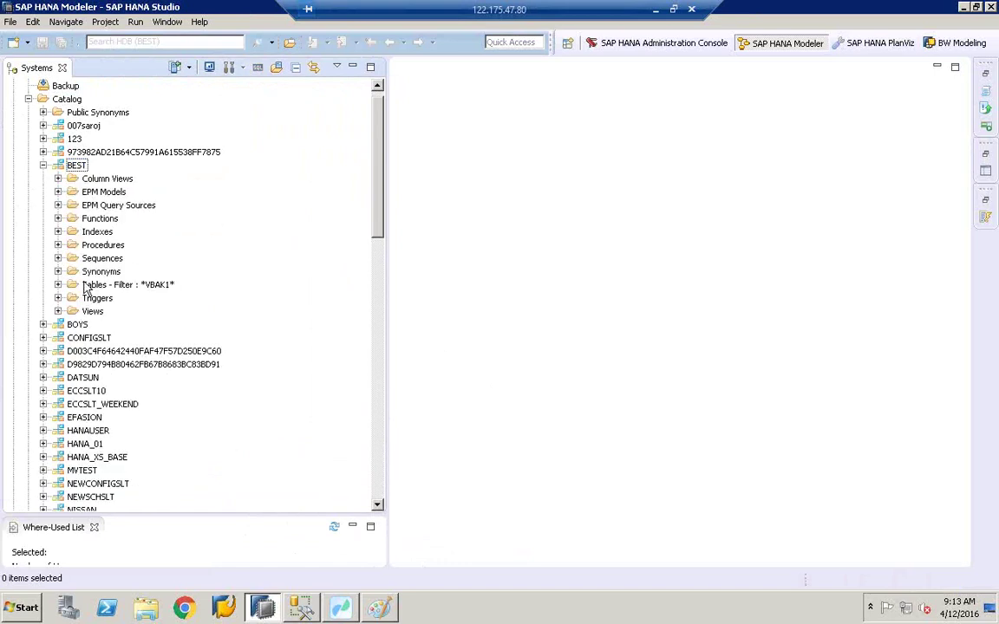
left_click(57, 284)
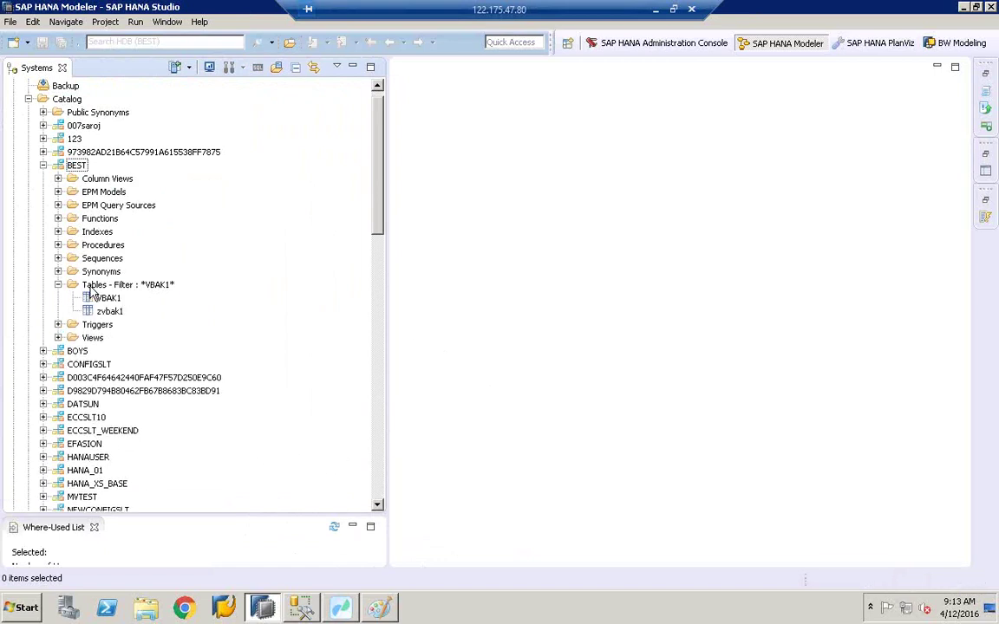
left_click(91, 287)
right_click(91, 291)
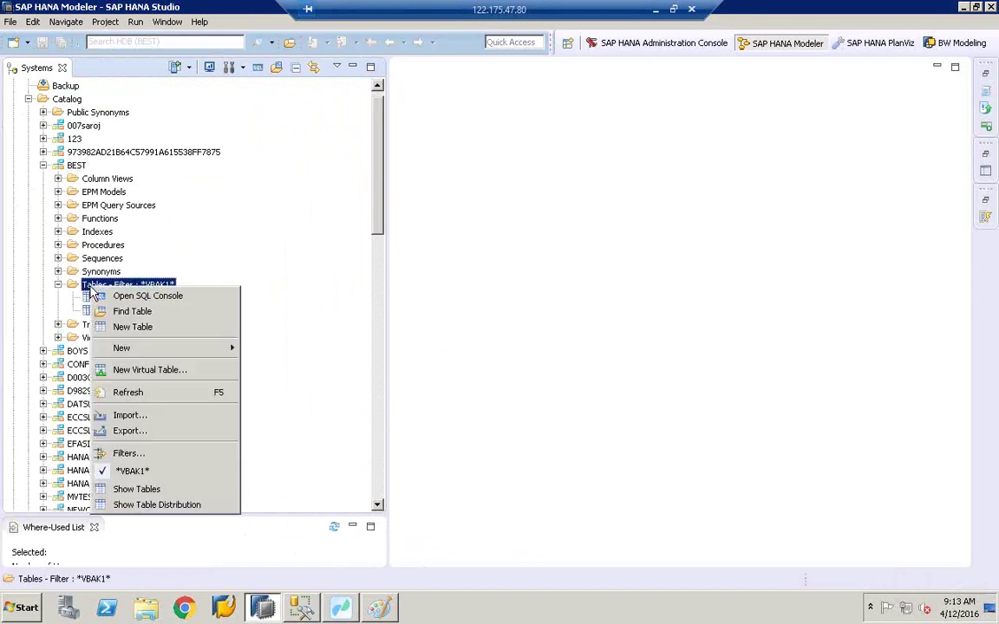
Step: Filter the BEST Tables folder by whole word ZCOMPANYCODE_COPA_DATA and select that table
left_click(125, 453)
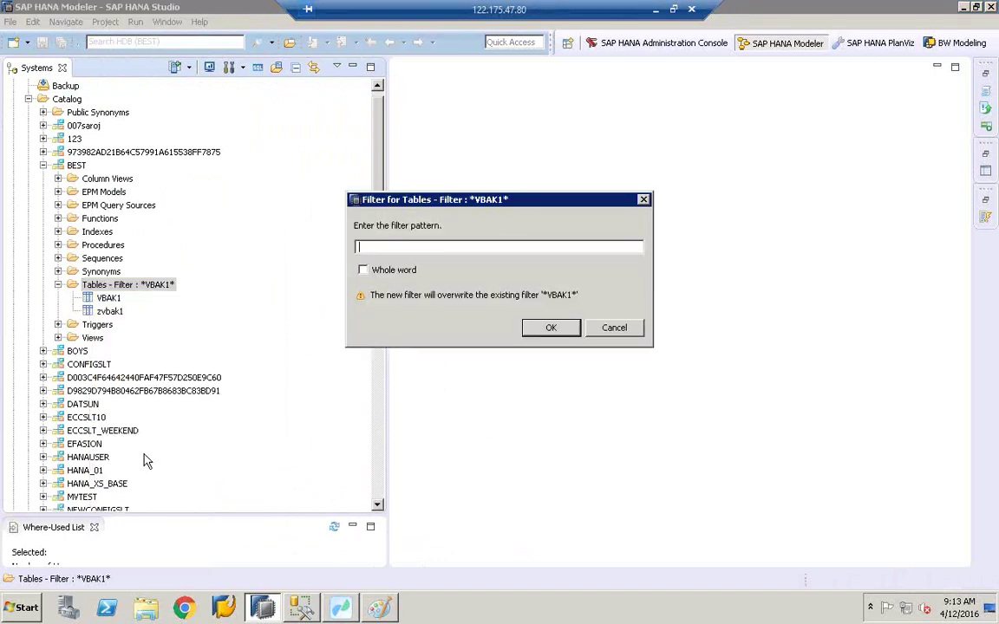
right_click(381, 245)
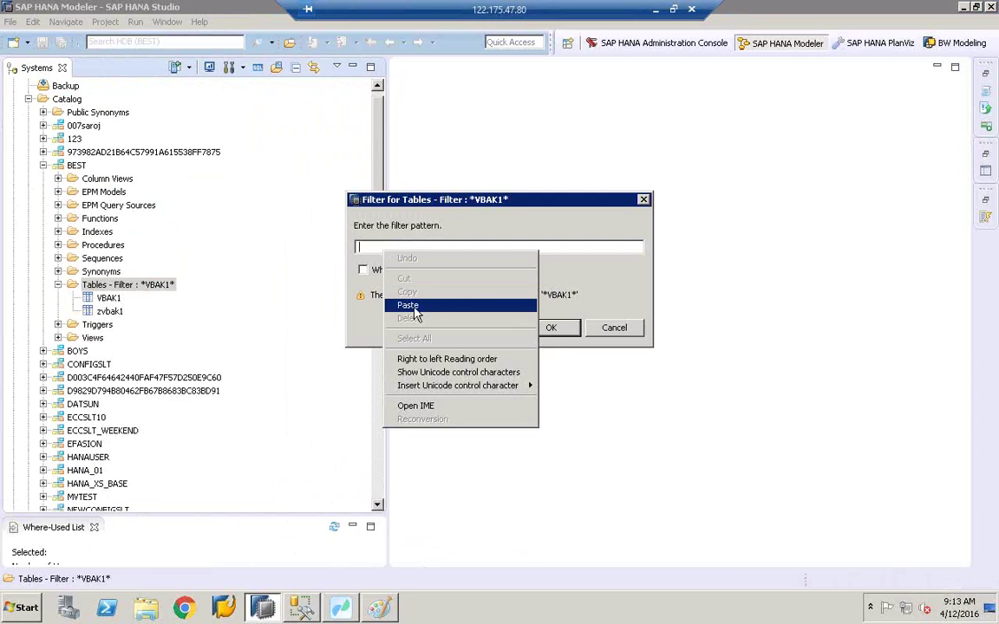
left_click(408, 306)
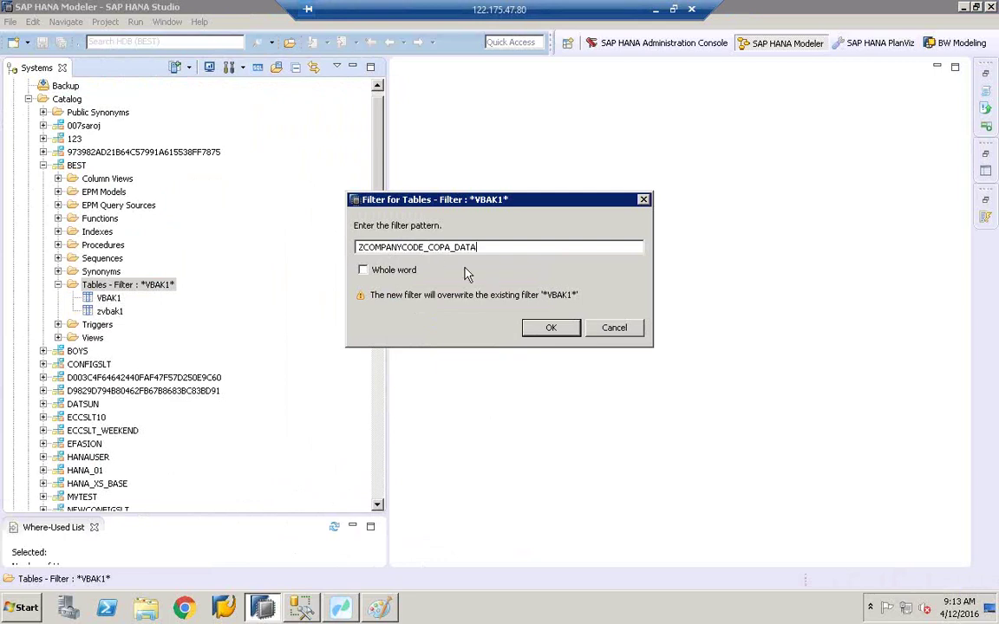
left_click(363, 269)
left_click(548, 327)
left_click(143, 299)
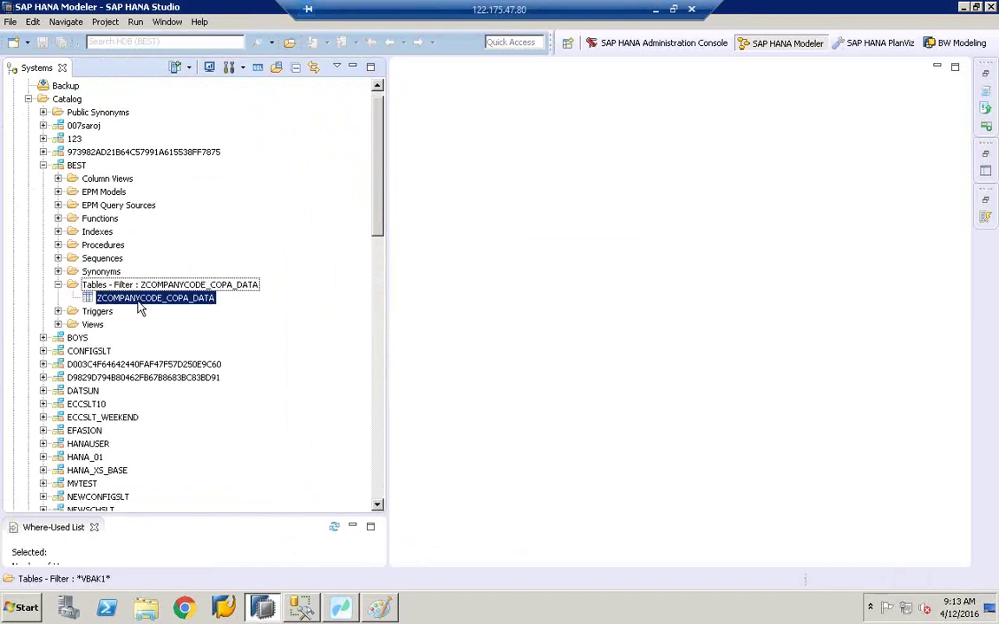
right_click(144, 300)
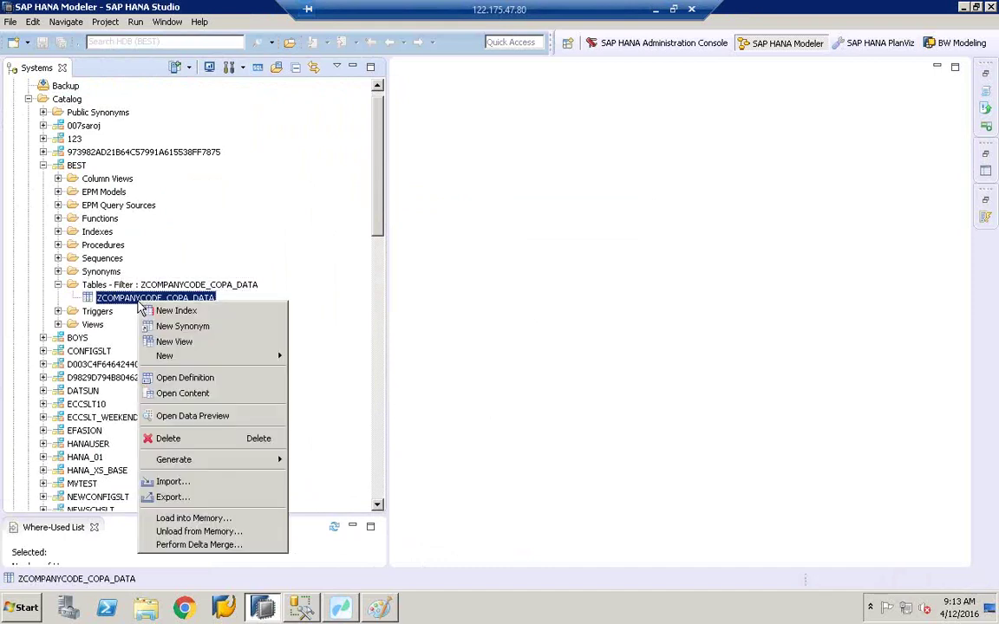
Step: Preview ZCOMPANYCODE_COPA_DATA's 3 rows in a widened editor, then switch to SQL Server Management Studio
left_click(207, 420)
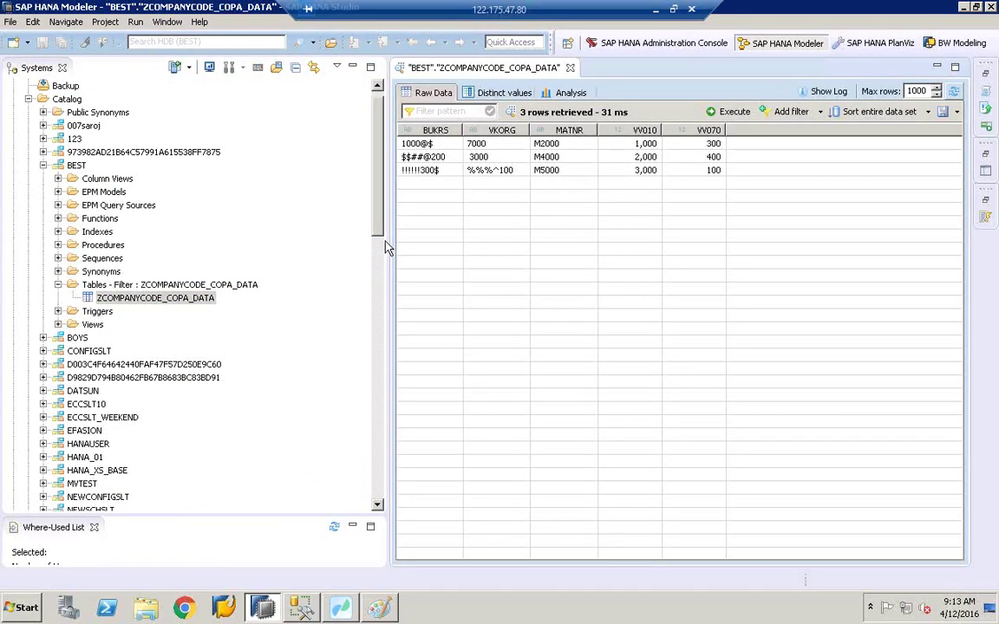
left_click_drag(385, 240, 246, 206)
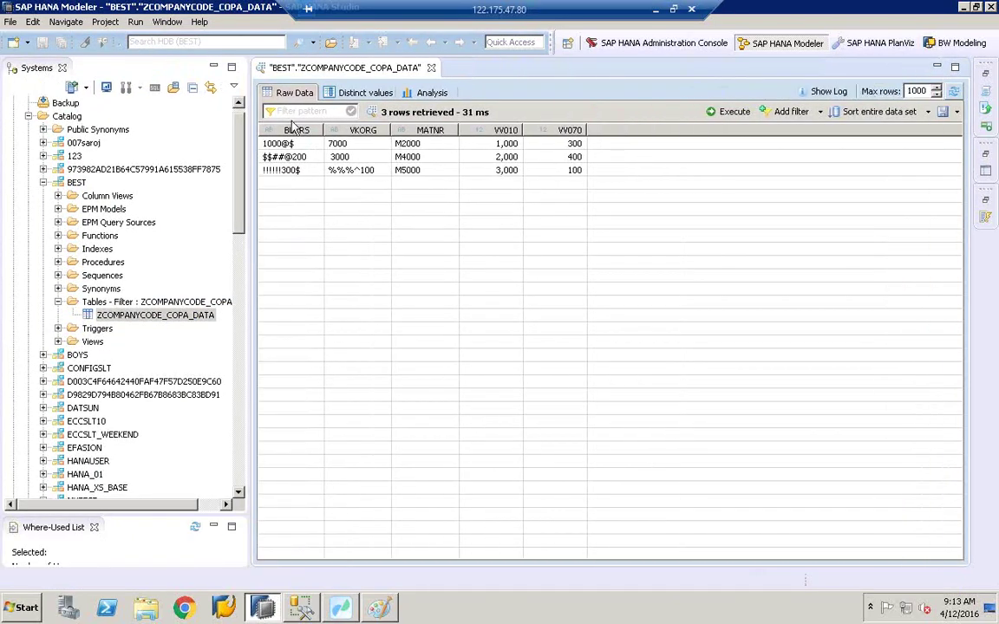
left_click(301, 607)
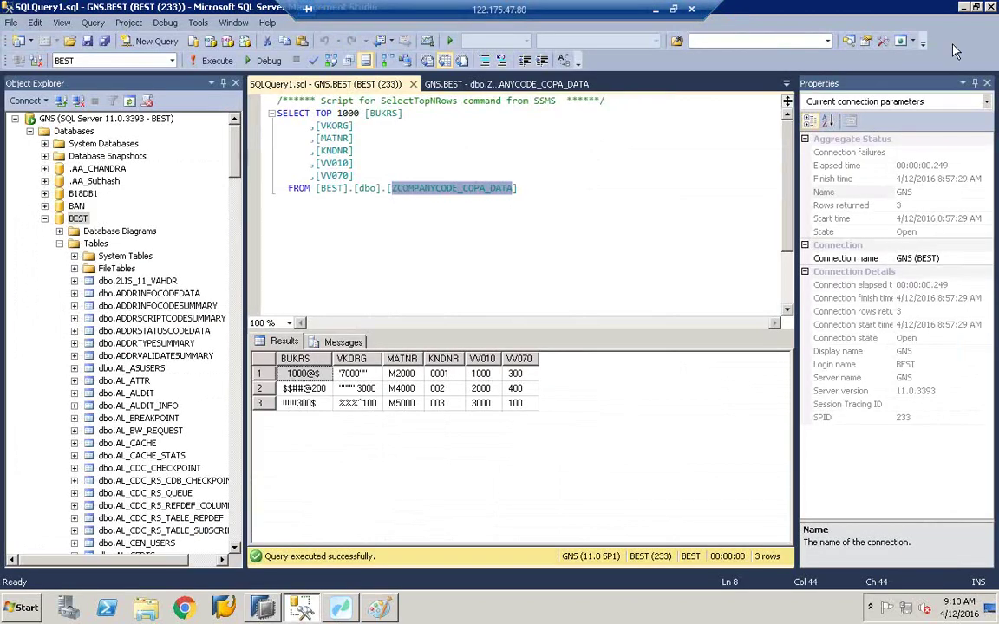
Step: Restore SSMS, enlarge its results grid, and place it beside the HANA preview to compare BUKRS 1000@$
left_click(976, 7)
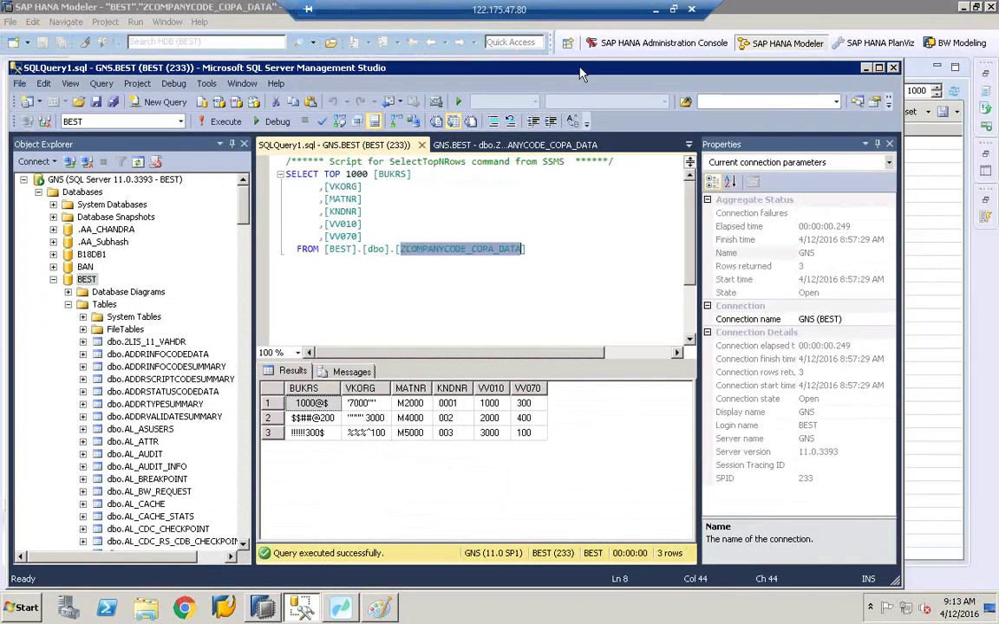
left_click(688, 144)
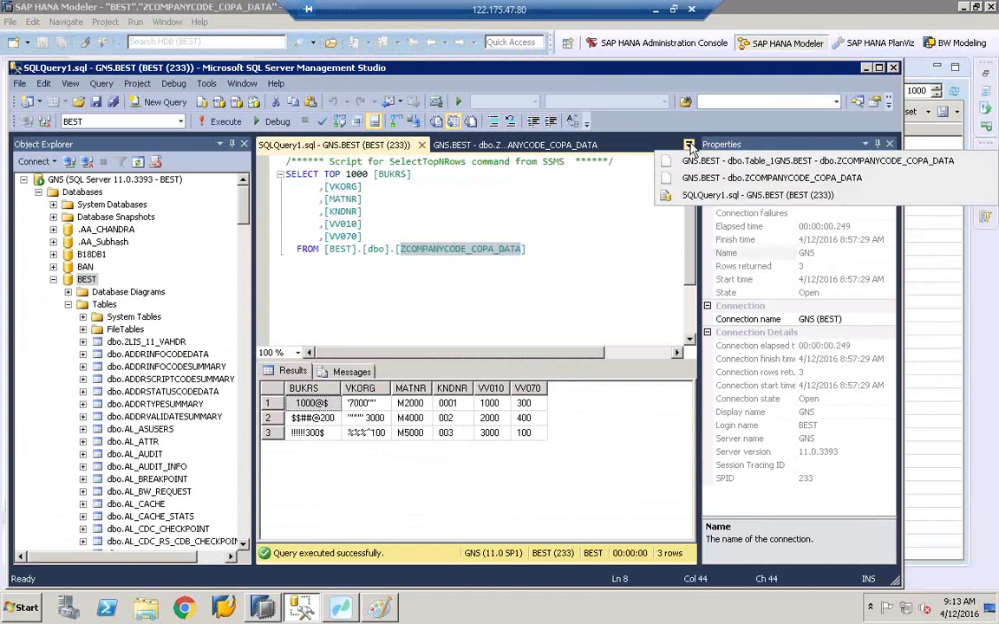
key("Escape")
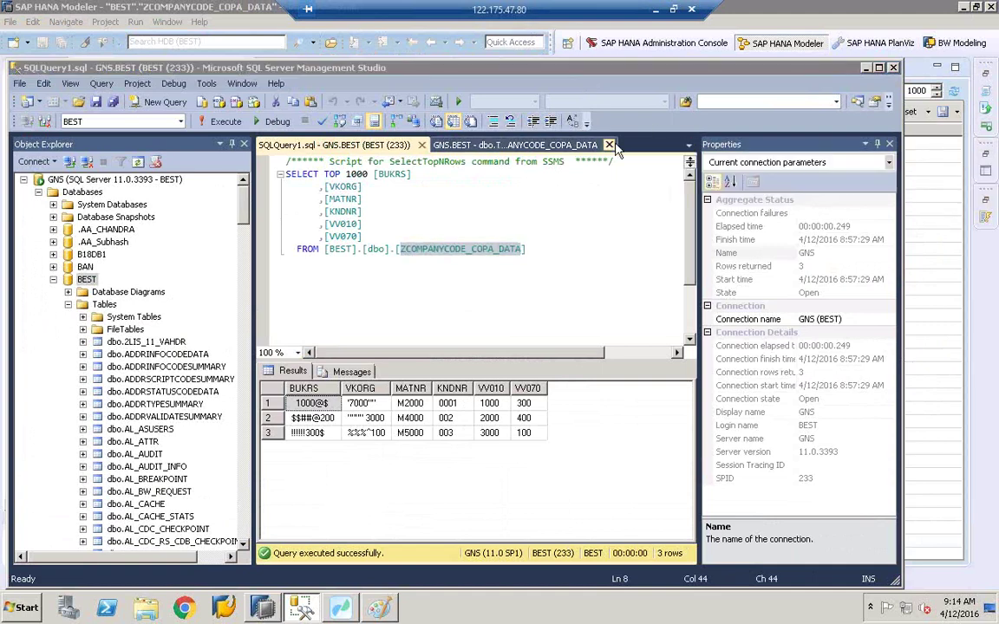
left_click(545, 366)
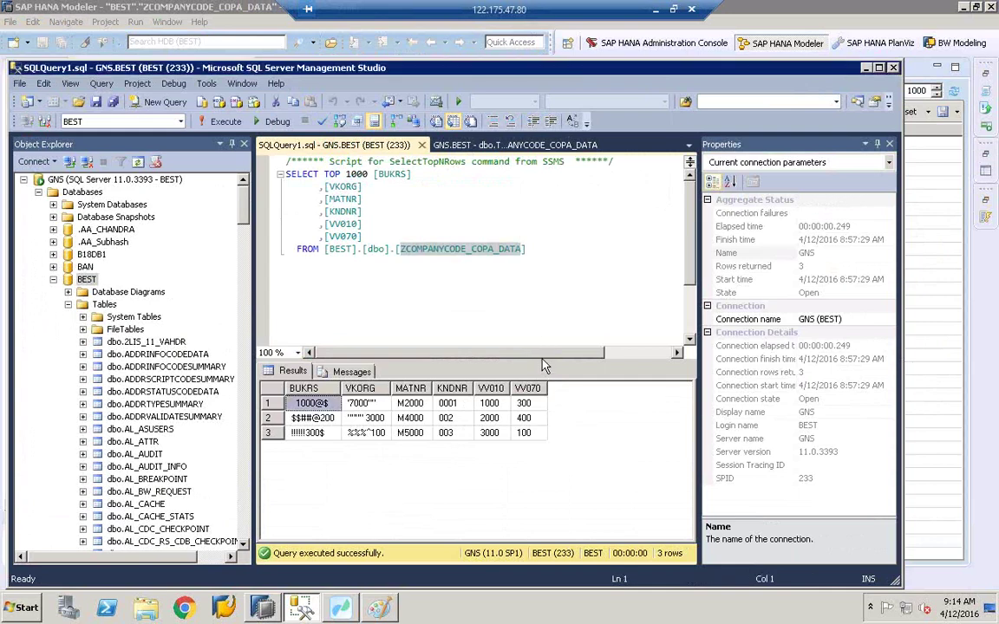
left_click_drag(541, 362, 511, 148)
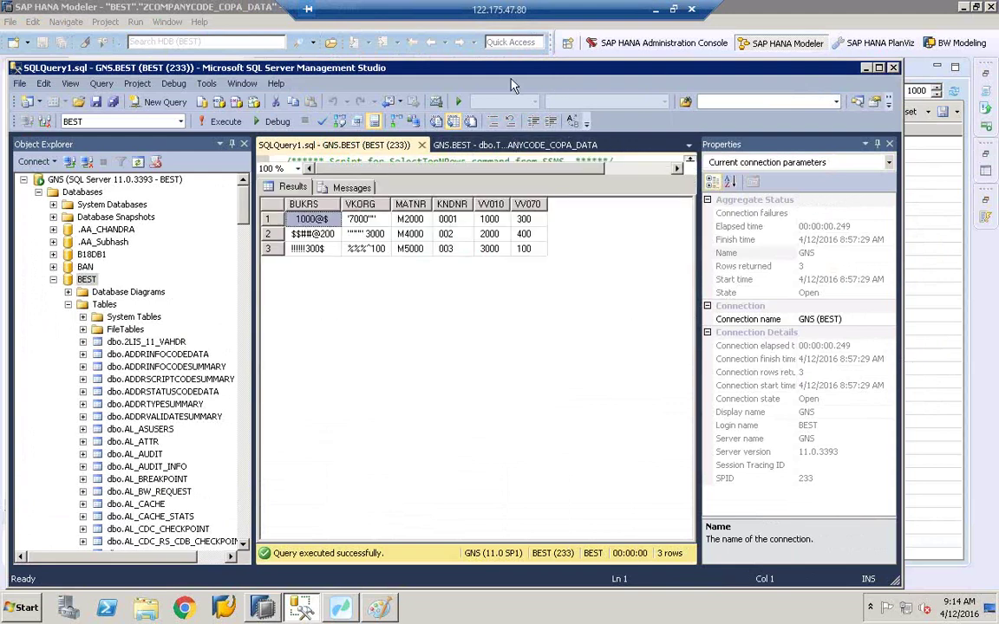
left_click_drag(512, 77, 479, 205)
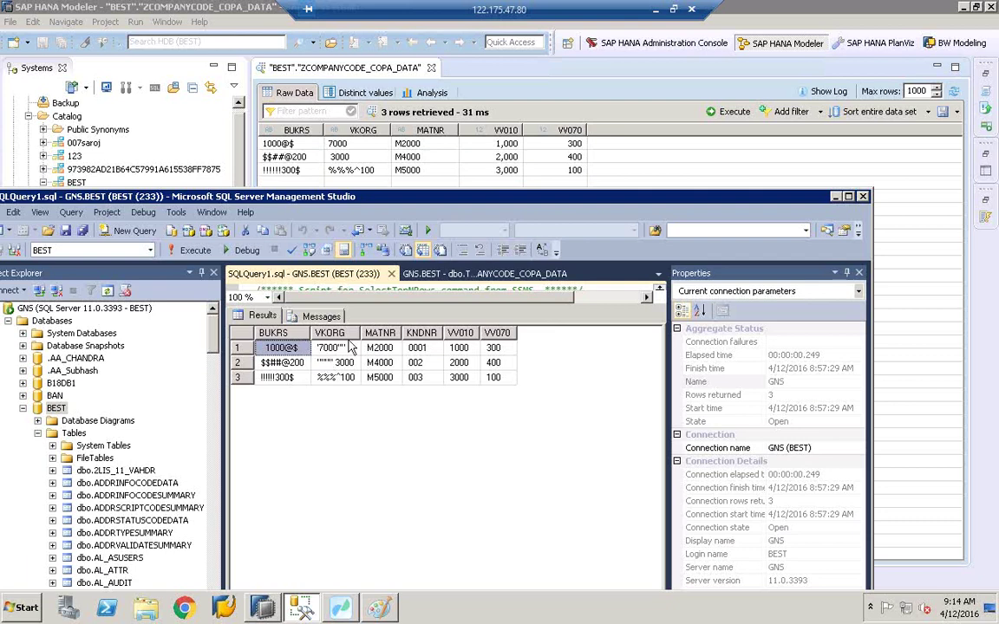
left_click(263, 350)
Step: Reopen the ZDATACLEAN_COPA_ACTUAL_DATA dataflow in Workbench and show Basic_Cleanse's BUKRS removal settings
left_click(343, 610)
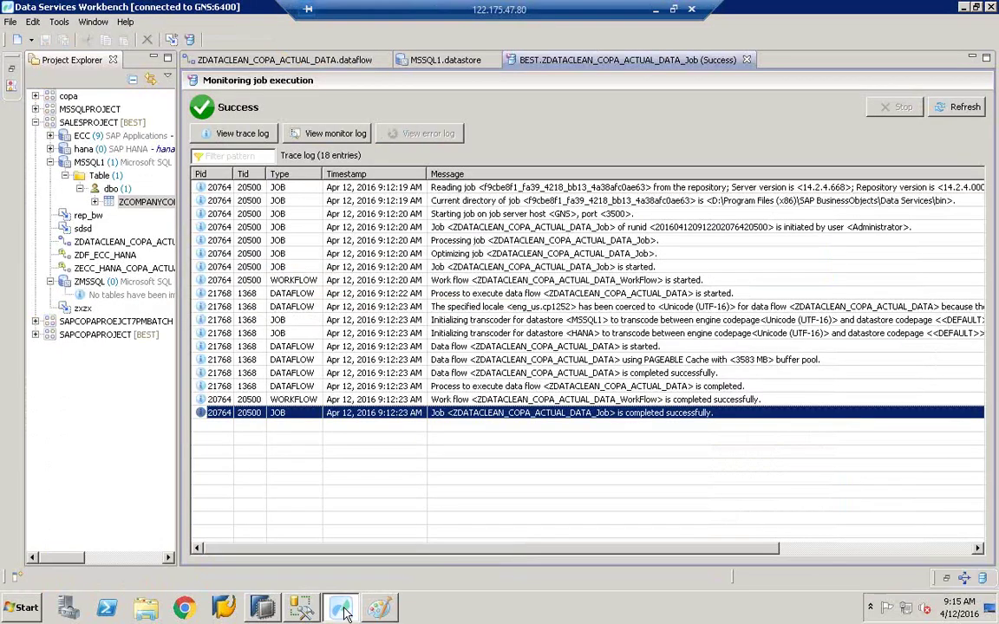
left_click(258, 60)
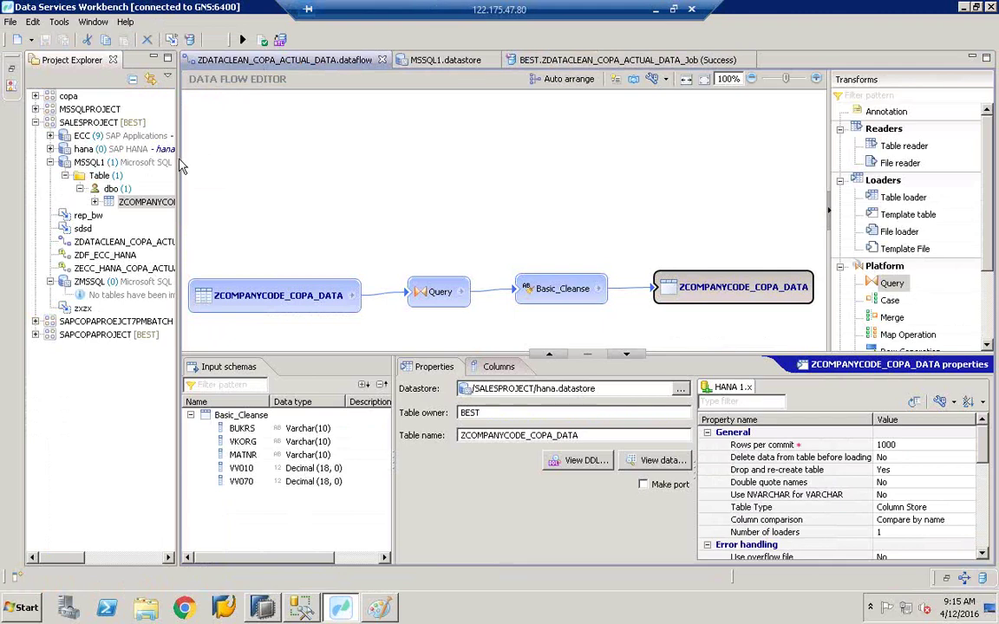
left_click_drag(180, 159, 144, 169)
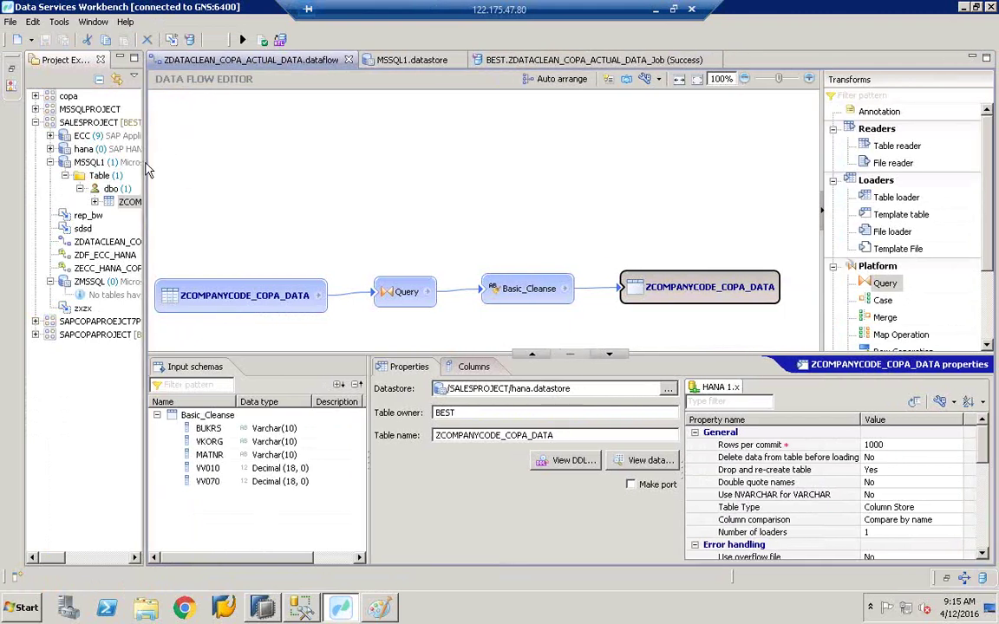
left_click_drag(316, 351, 317, 372)
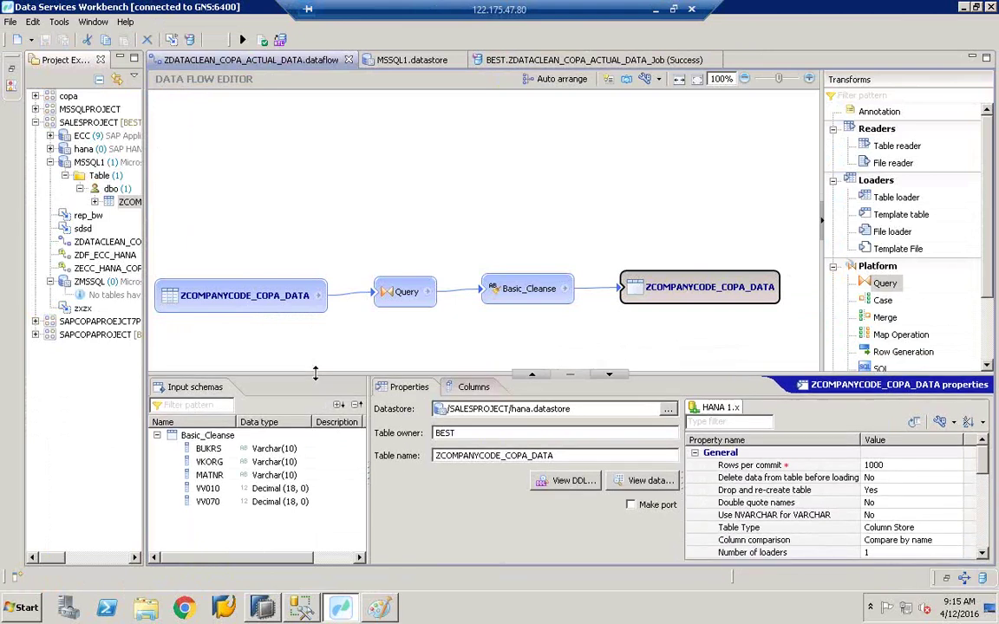
left_click(536, 294)
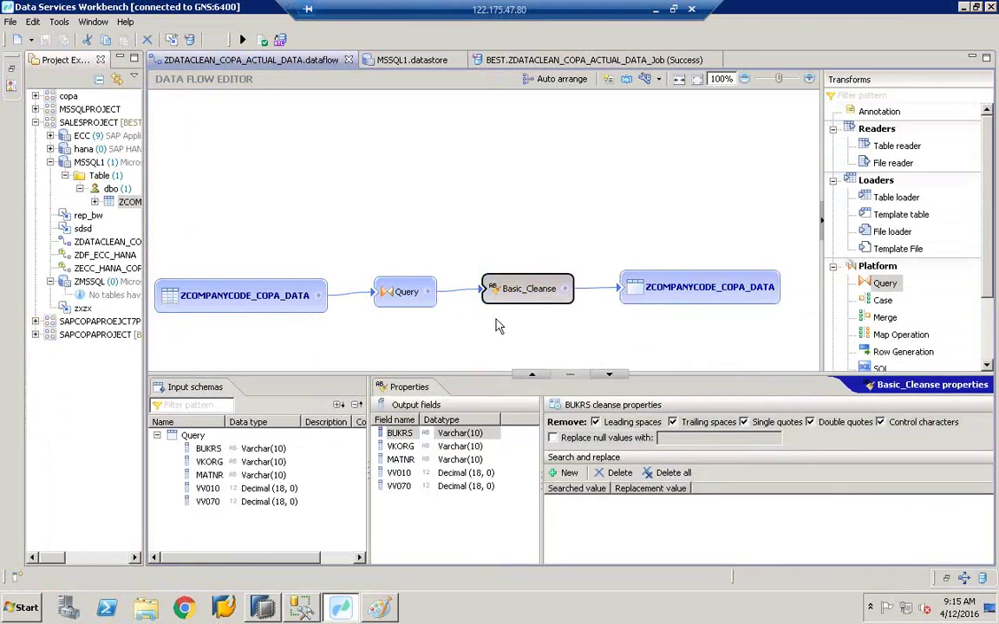
left_click_drag(374, 493, 290, 486)
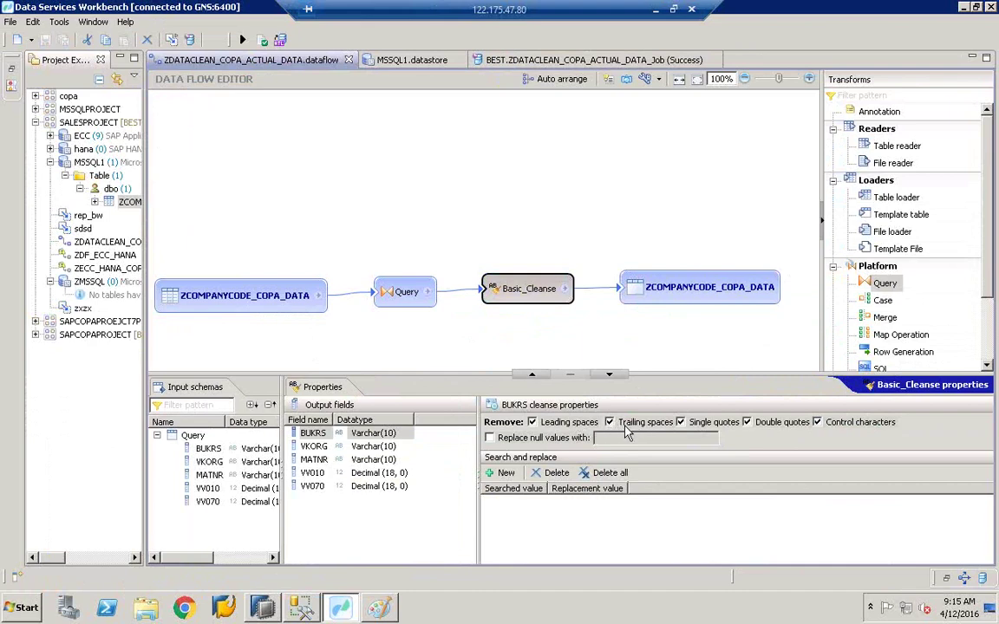
Step: Bring SAP HANA Studio's ZCOMPANYCODE_COPA_DATA preview back to front, then open the Start menu
left_click(301, 607)
left_click(300, 607)
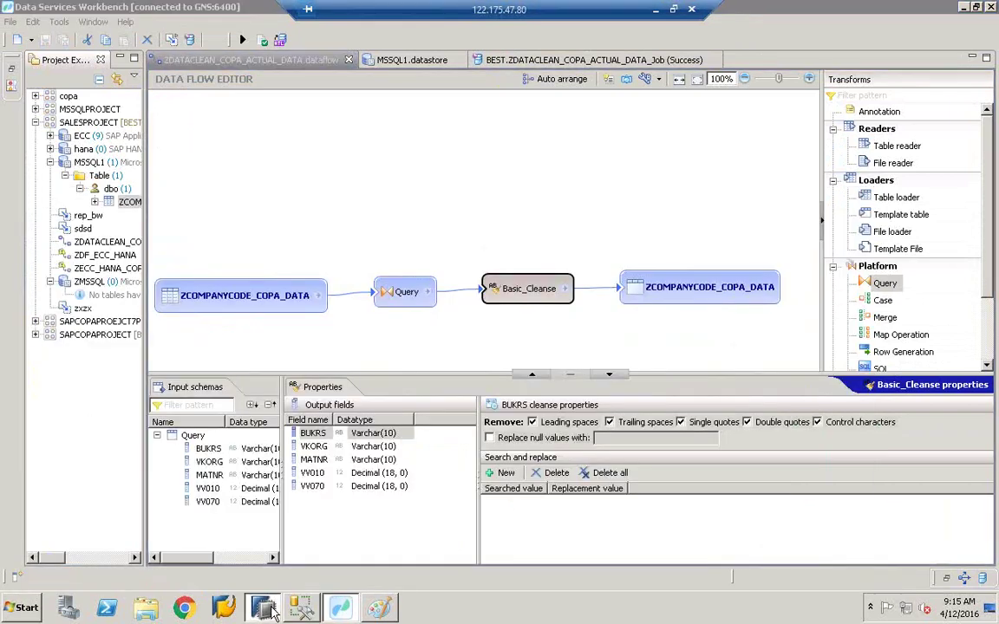
left_click(261, 607)
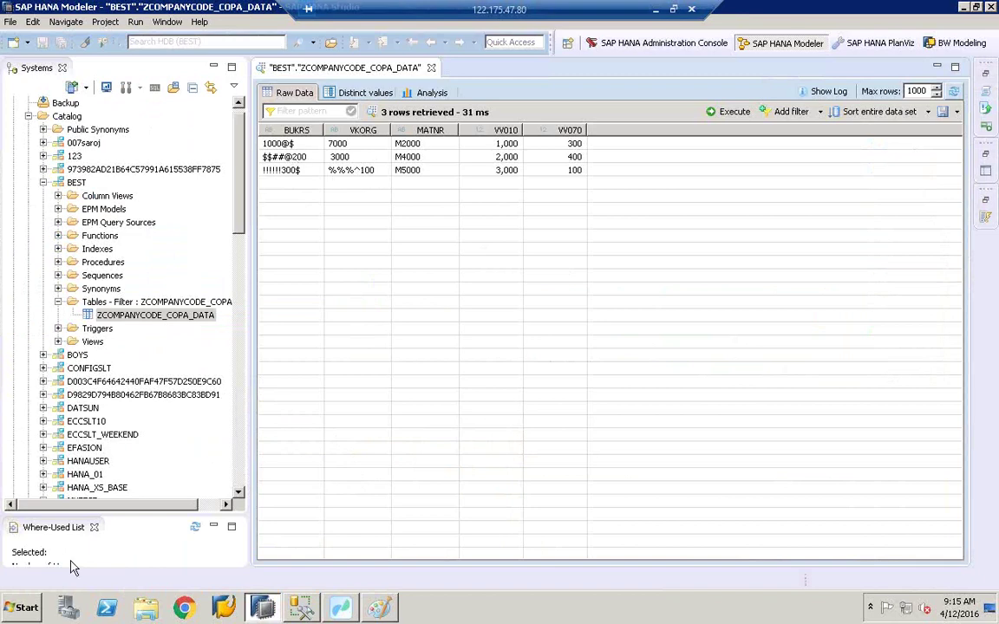
left_click(21, 606)
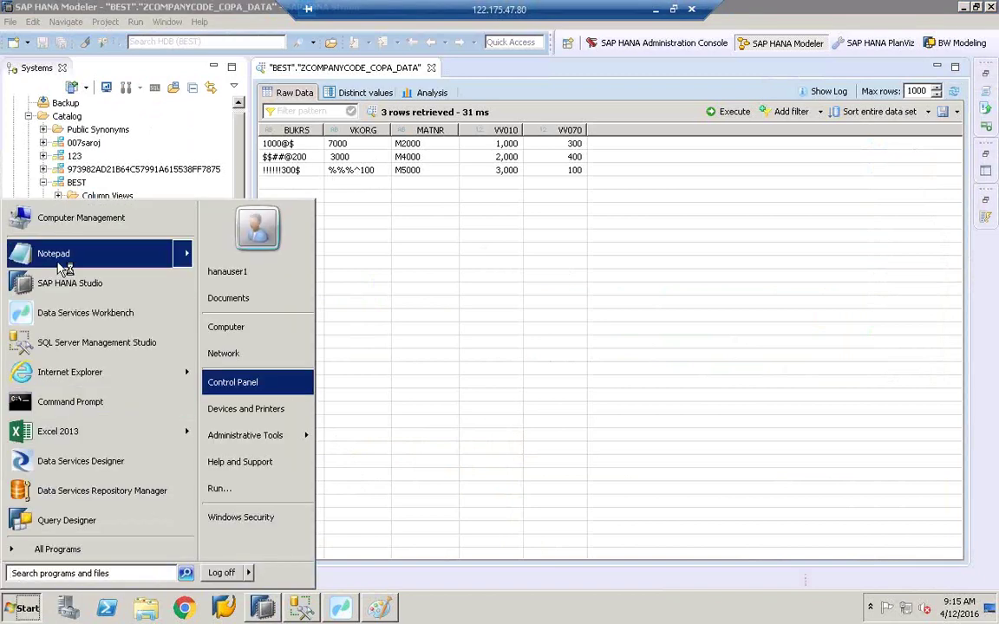
Step: Open Notepad as a scratch note and jot down the special characters @$#!%^
left_click(60, 252)
left_click_drag(288, 132, 421, 249)
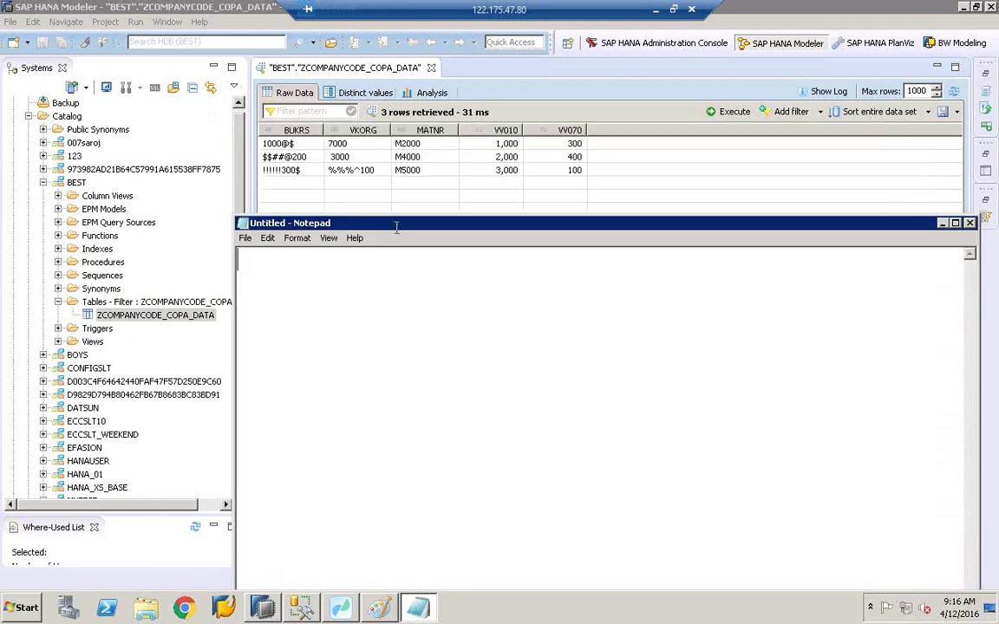
type("@$#")
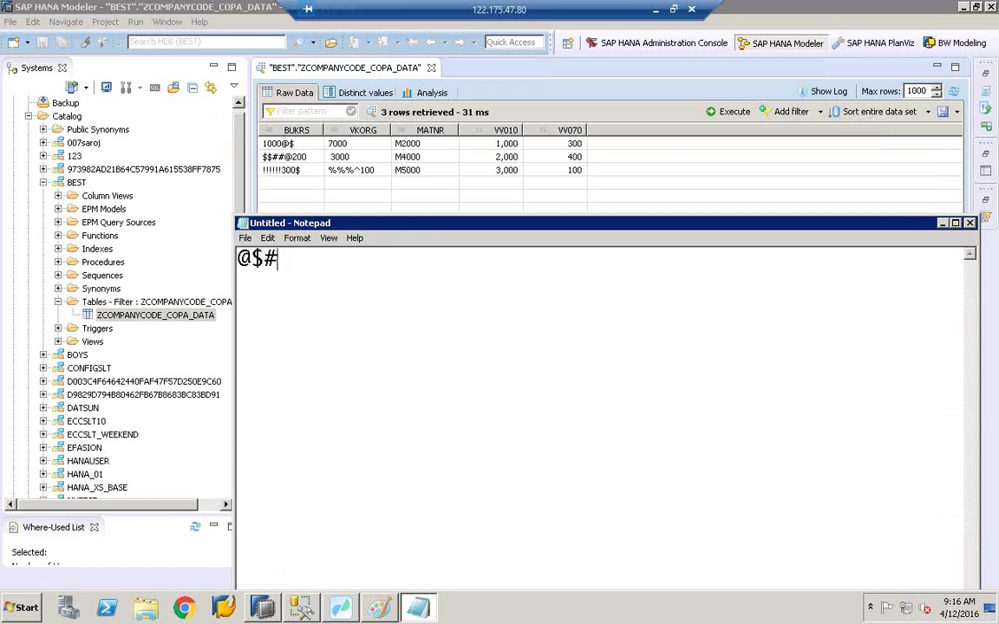
type("!%^")
Step: Compare Basic_Cleanse's BUKRS cleanse settings with the ZCOMPANYCODE_COPA_DATA raw values
left_click(349, 614)
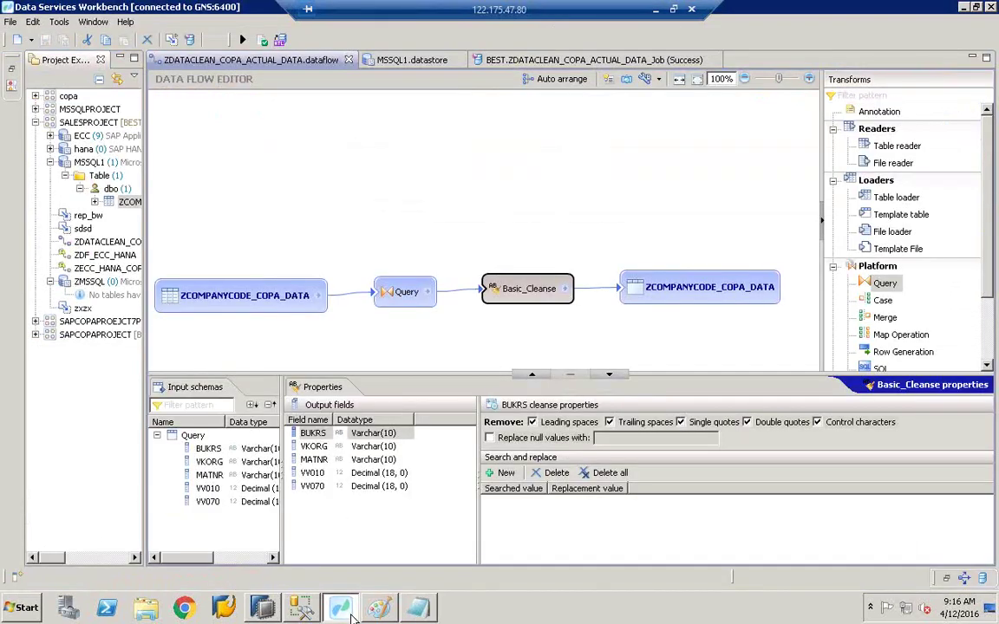
left_click(488, 344)
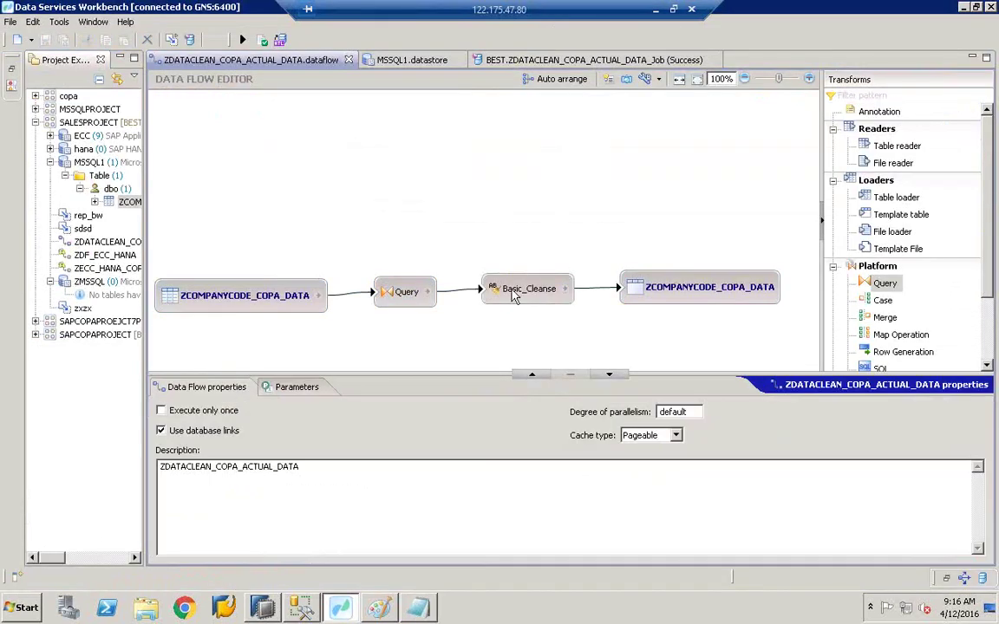
left_click(512, 296)
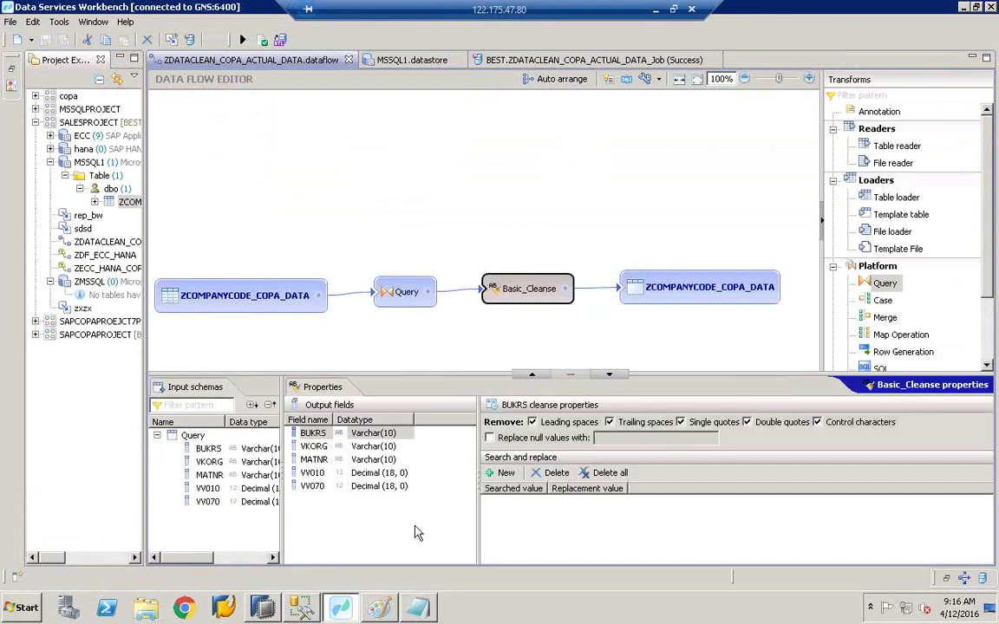
left_click(417, 608)
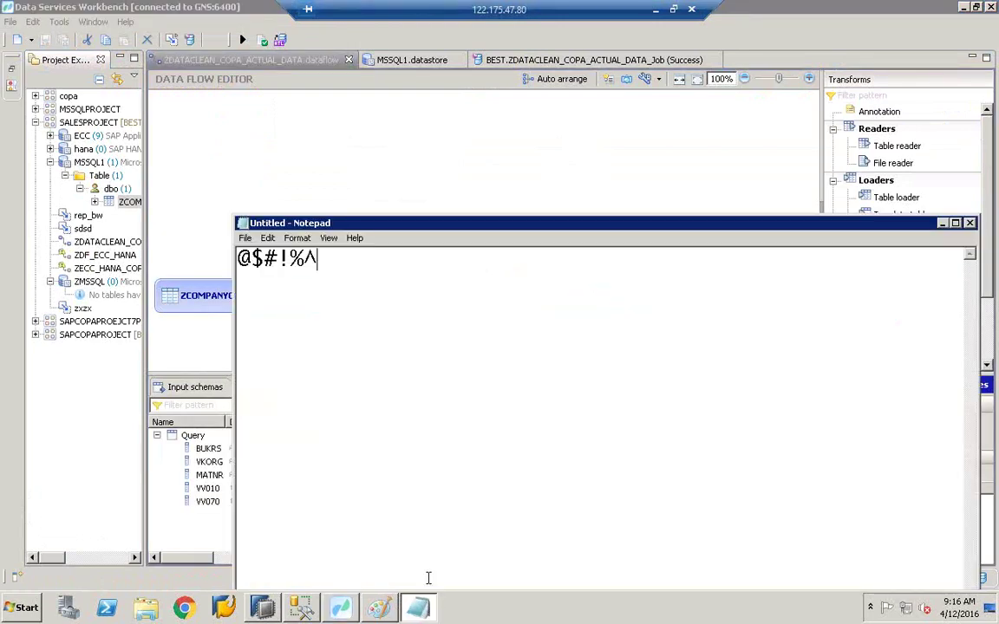
left_click(340, 608)
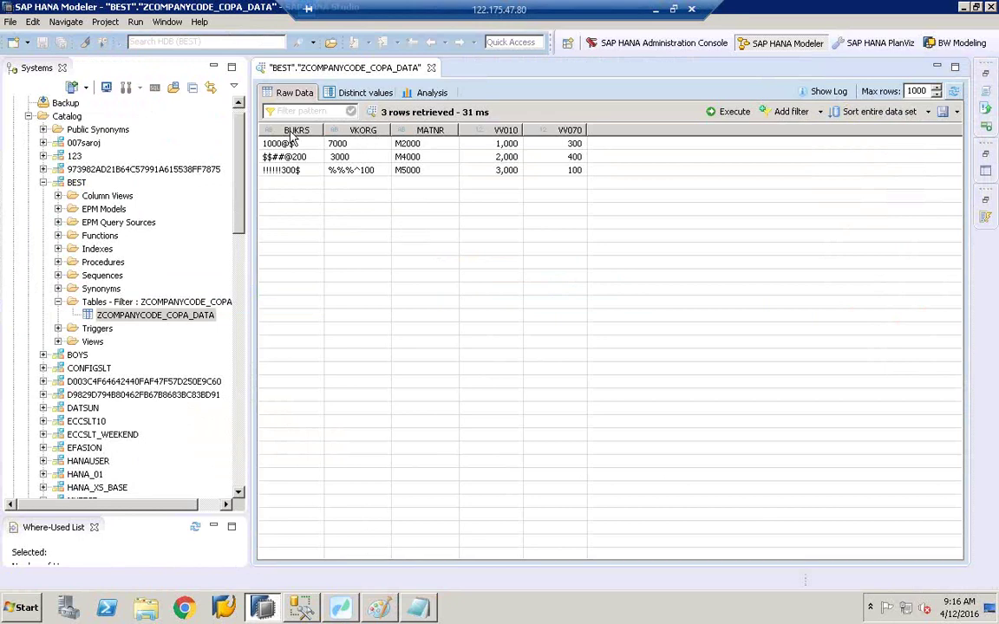
key("alt+Tab")
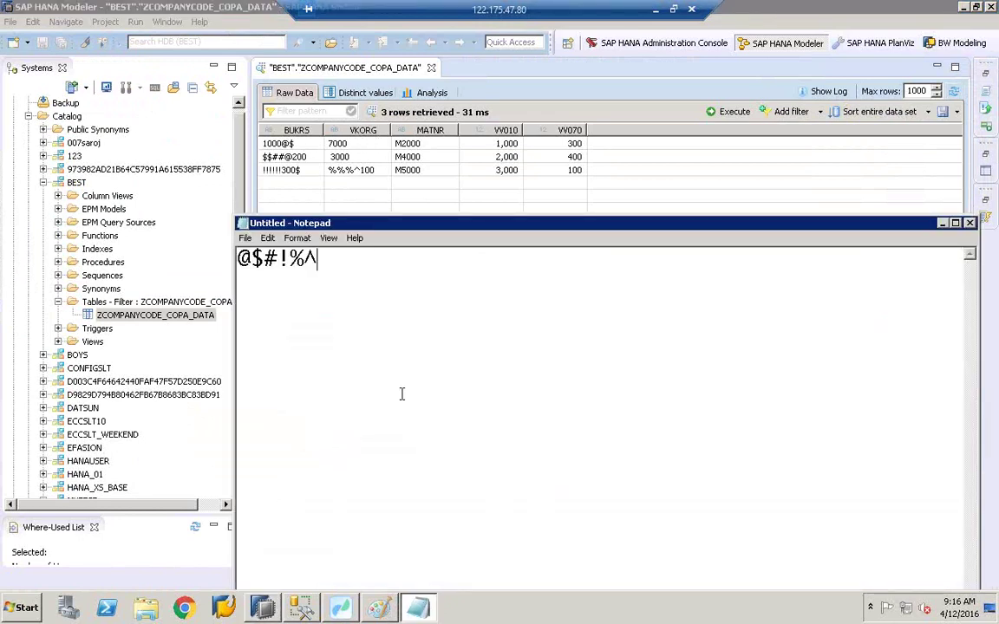
Step: Add a 'bukrs =' line to the note with @, $, # and ! each on its own line
key("Return")
key("Return")
type("bu")
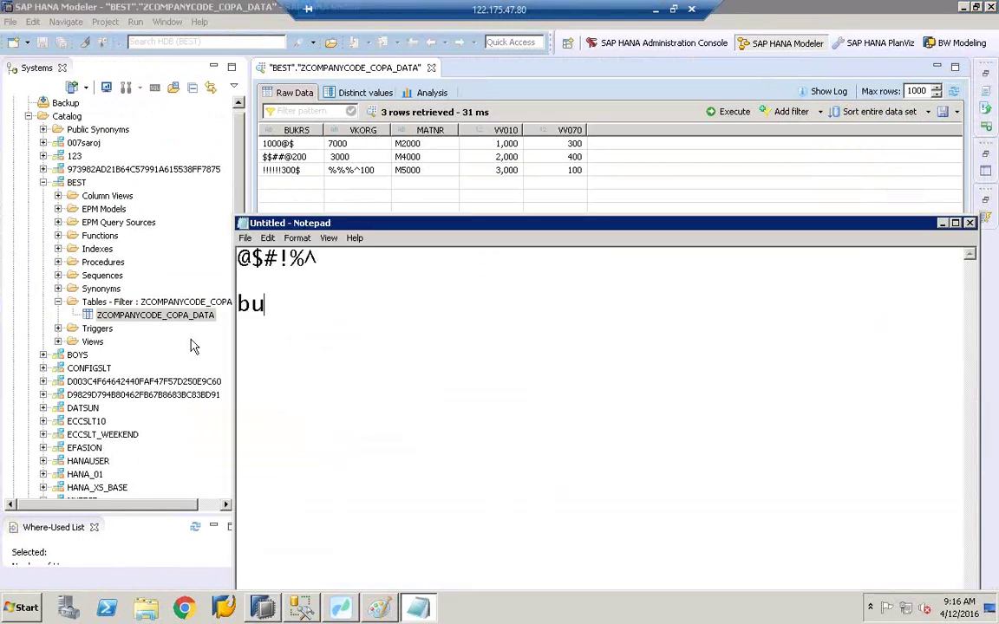
type("krs =")
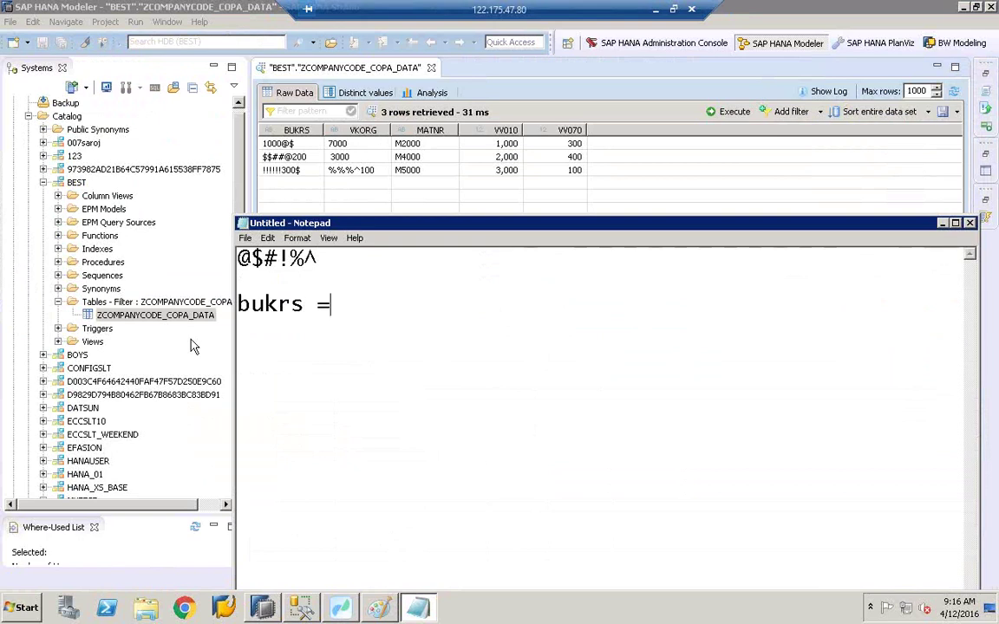
type("@$#")
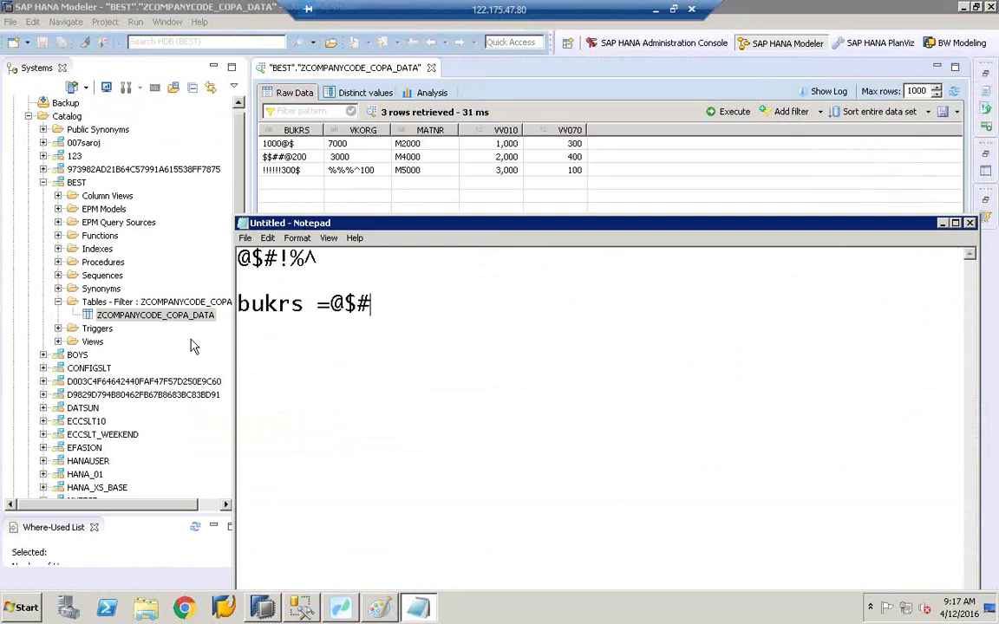
type("!")
key("Left")
key("Left")
key("Left")
key("Left")
key("Return")
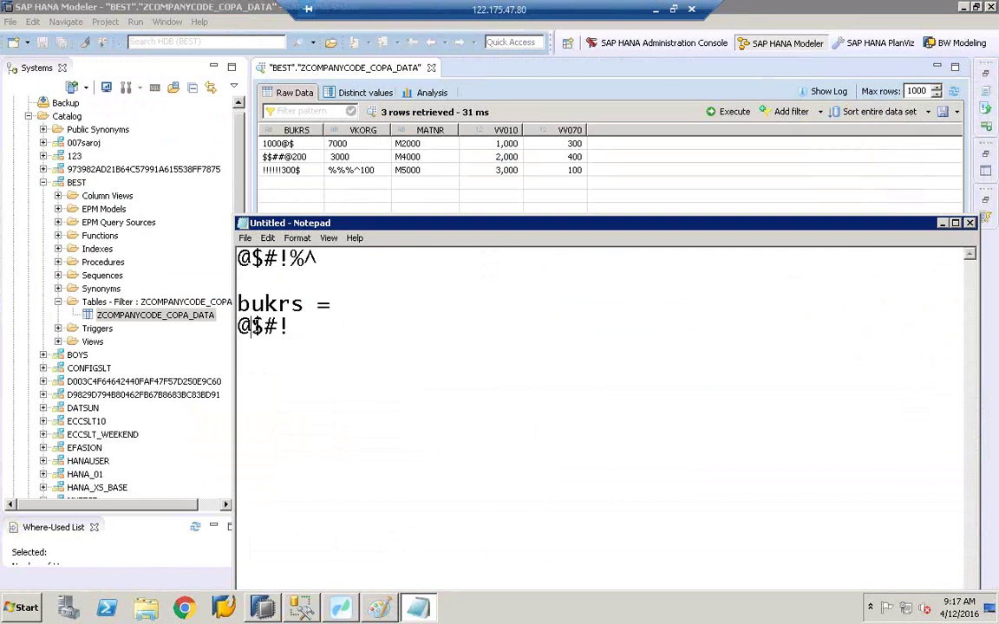
left_click(252, 326)
key("Return")
left_click(251, 348)
key("Return")
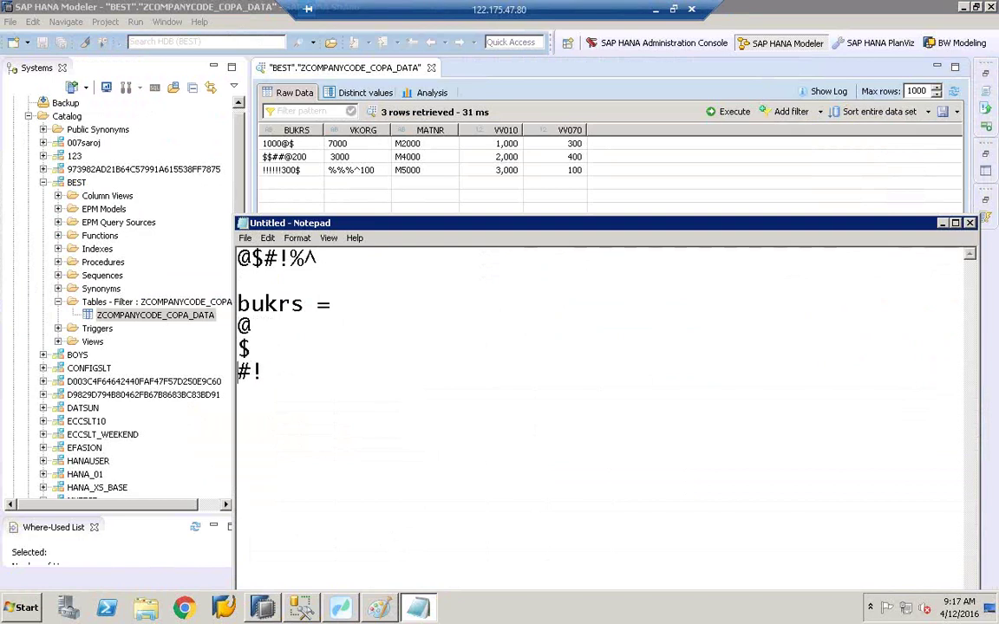
key("Right")
key("Return")
left_click(292, 317)
left_click(339, 607)
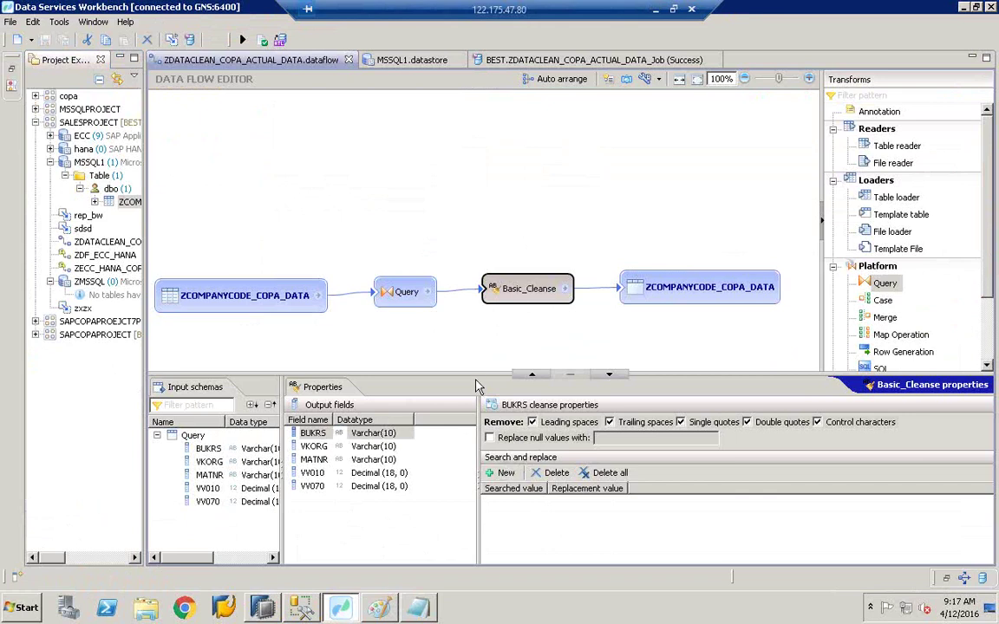
Step: Add @ as the first BUKRS searched value in Basic_Cleanse's search and replace
left_click_drag(475, 379, 475, 339)
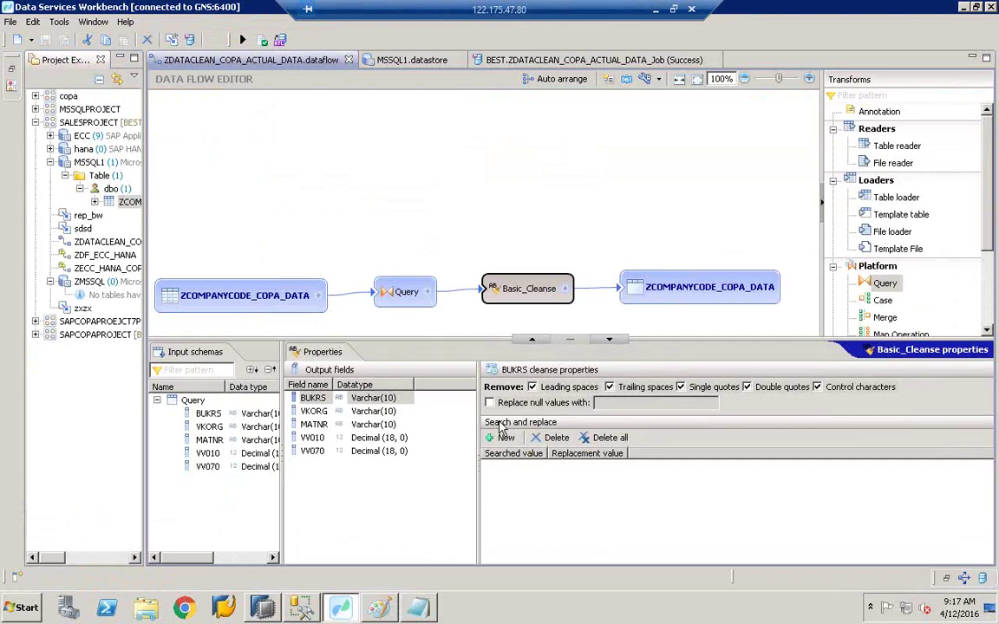
left_click(502, 439)
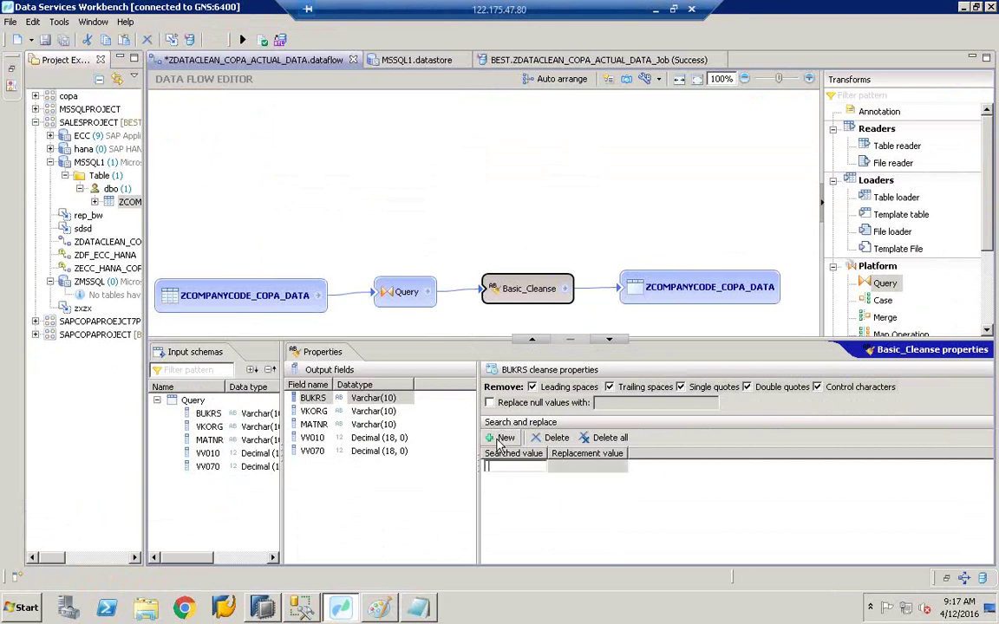
left_click(418, 607)
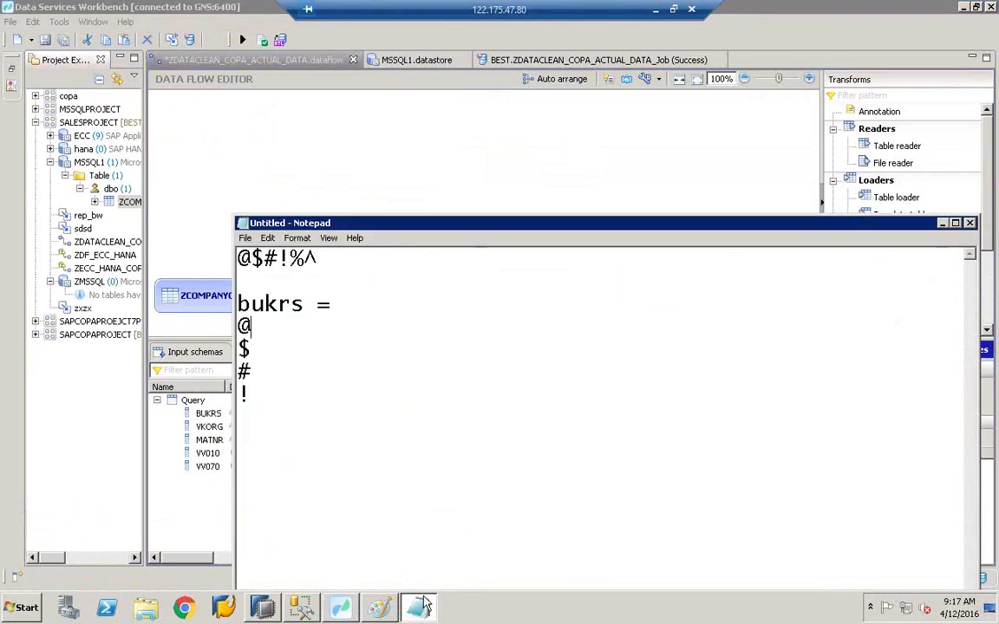
left_click_drag(260, 324, 224, 329)
left_click(386, 156)
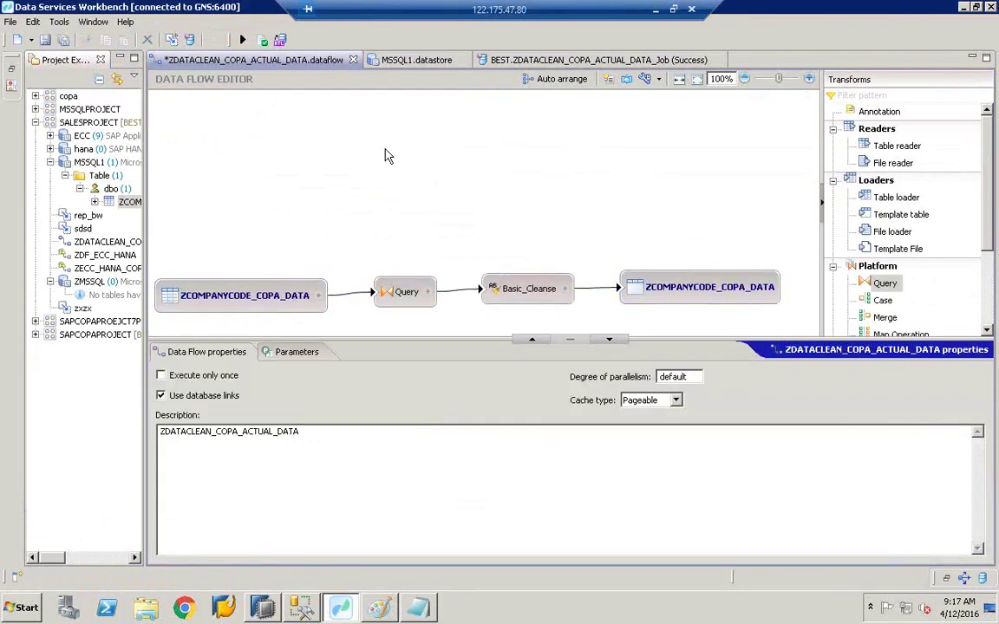
left_click(516, 289)
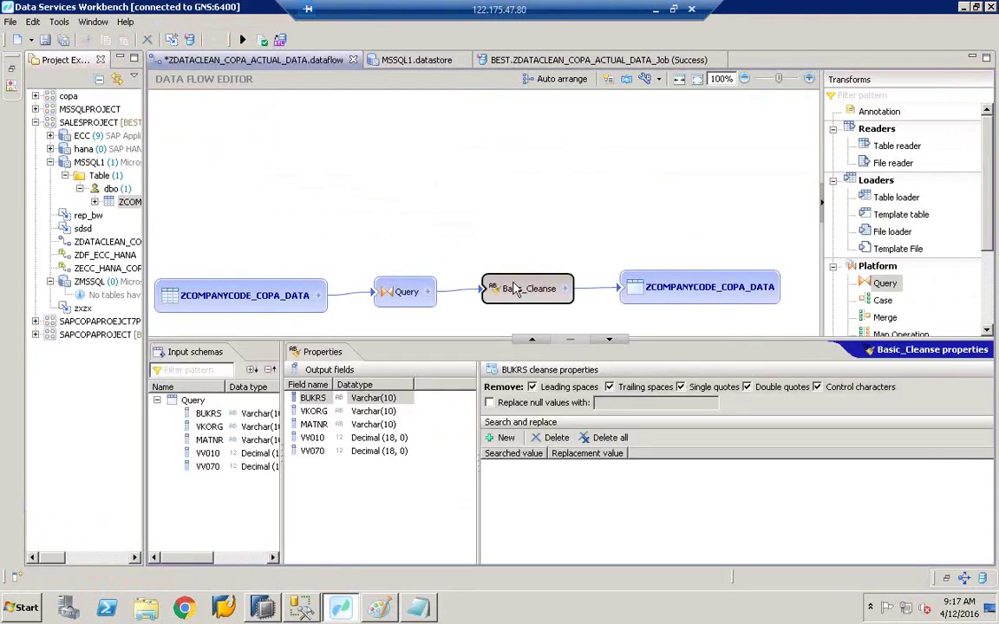
left_click(506, 437)
left_click(499, 468)
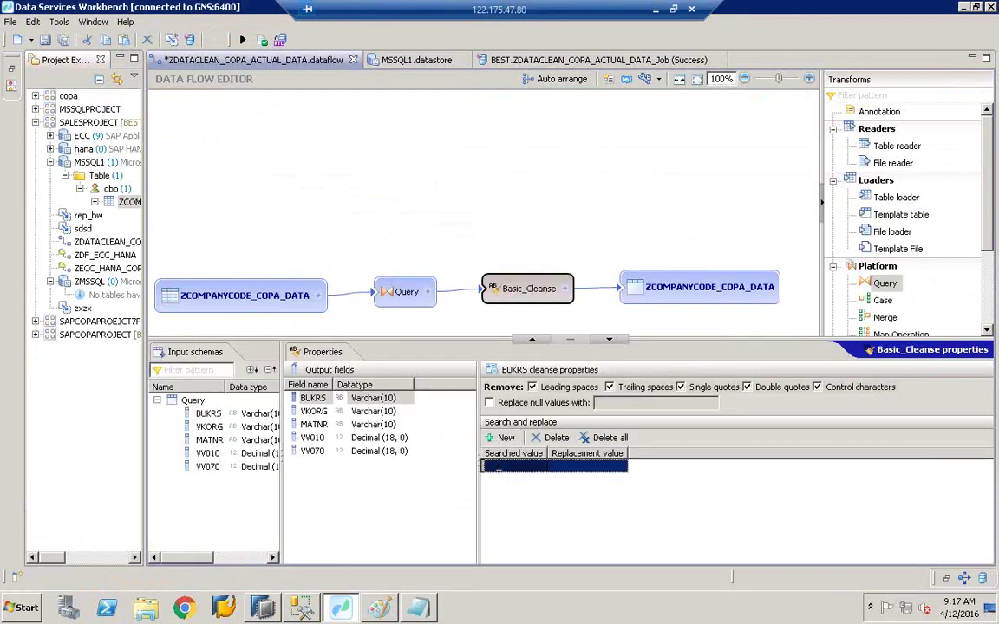
left_click(499, 466)
type("@")
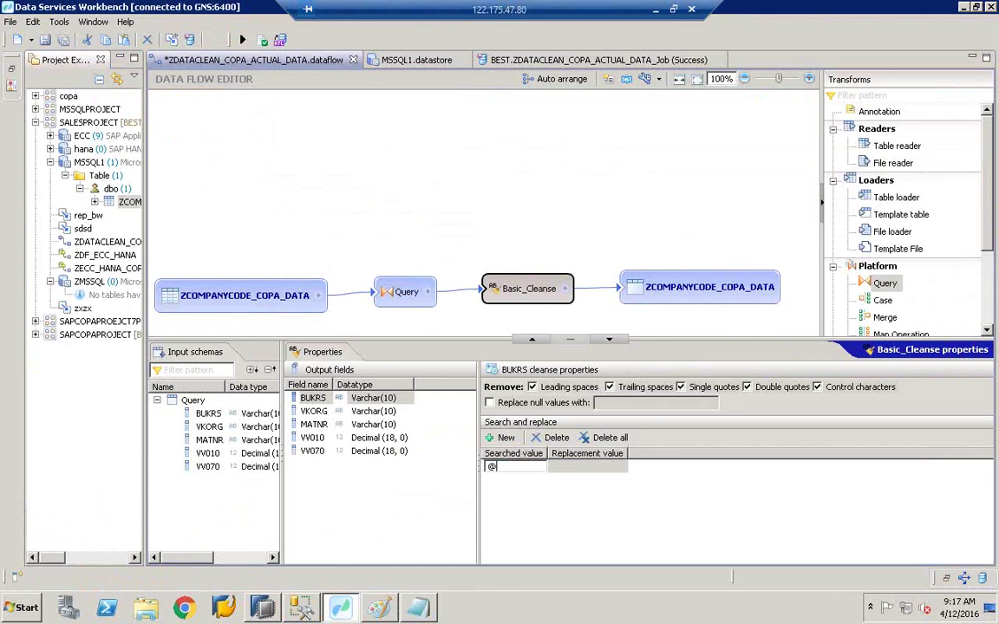
key("Return")
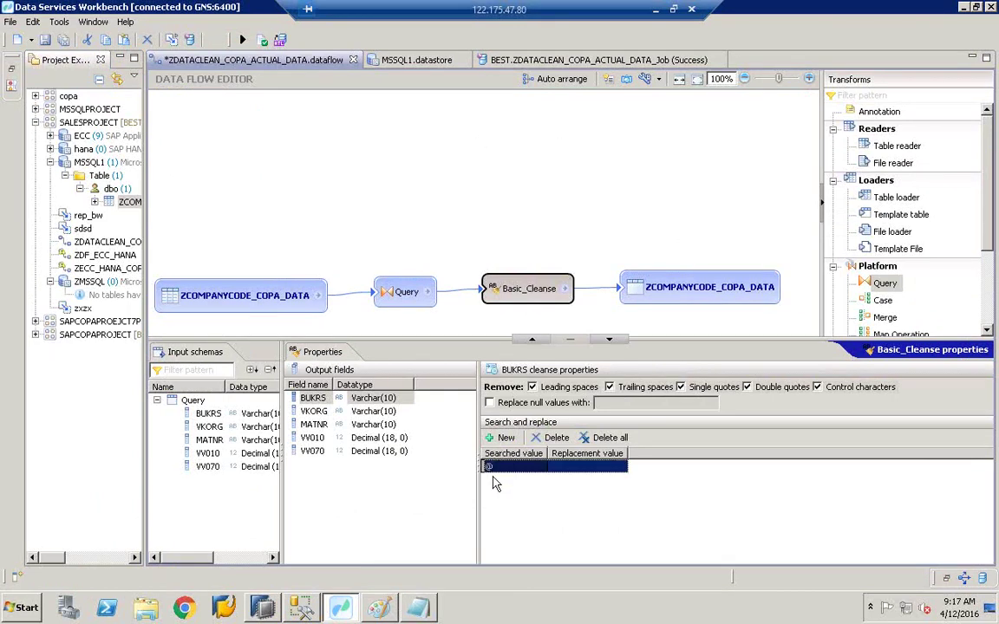
Step: Add $ and ! as further BUKRS searched values
left_click(506, 438)
left_click(499, 479)
left_click(500, 481)
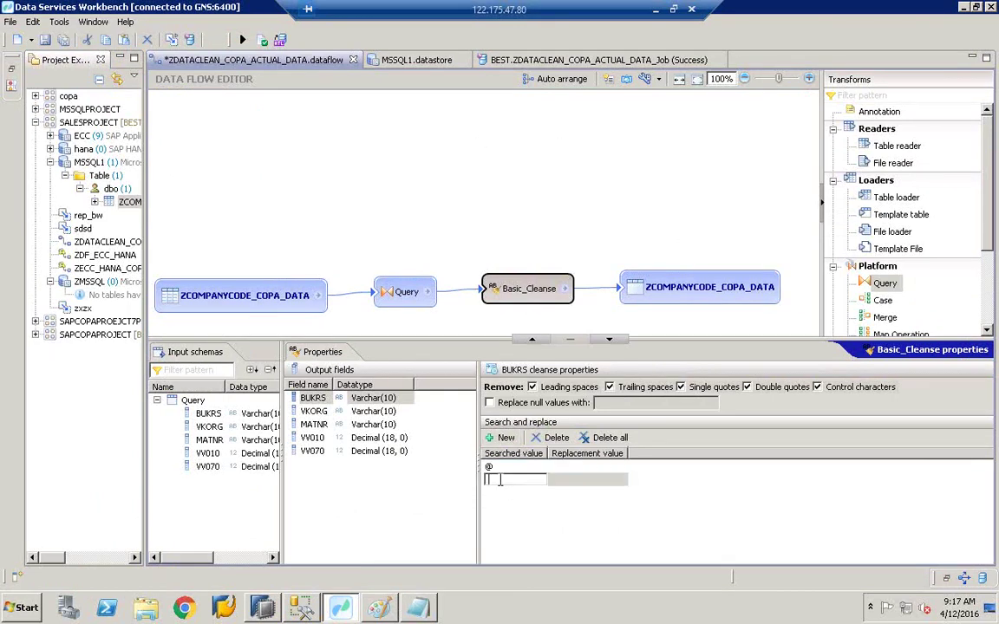
type("$")
key("Return")
left_click(506, 438)
left_click(503, 505)
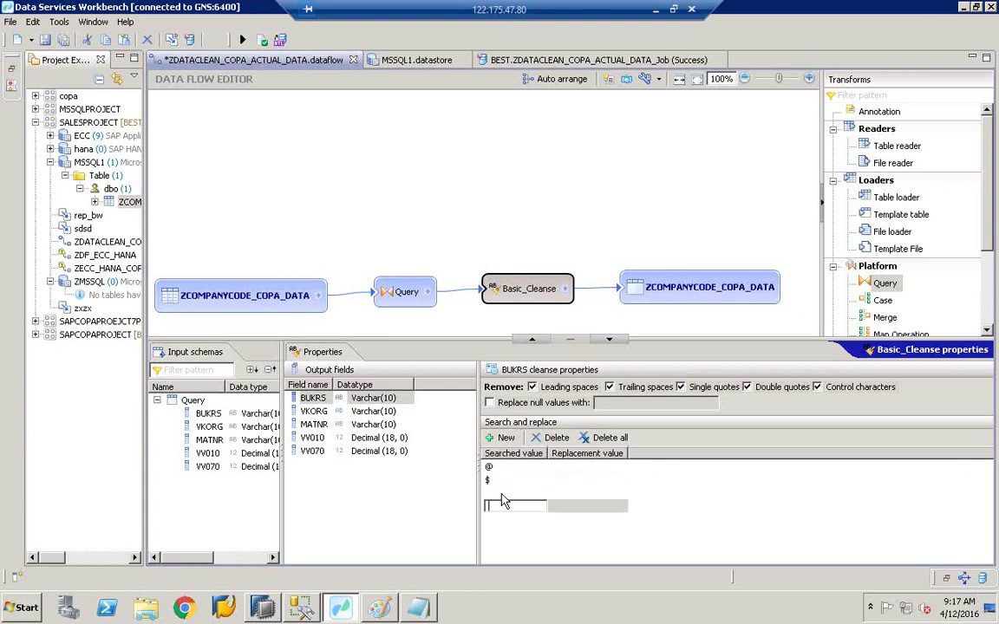
left_click(492, 484)
left_click(495, 497)
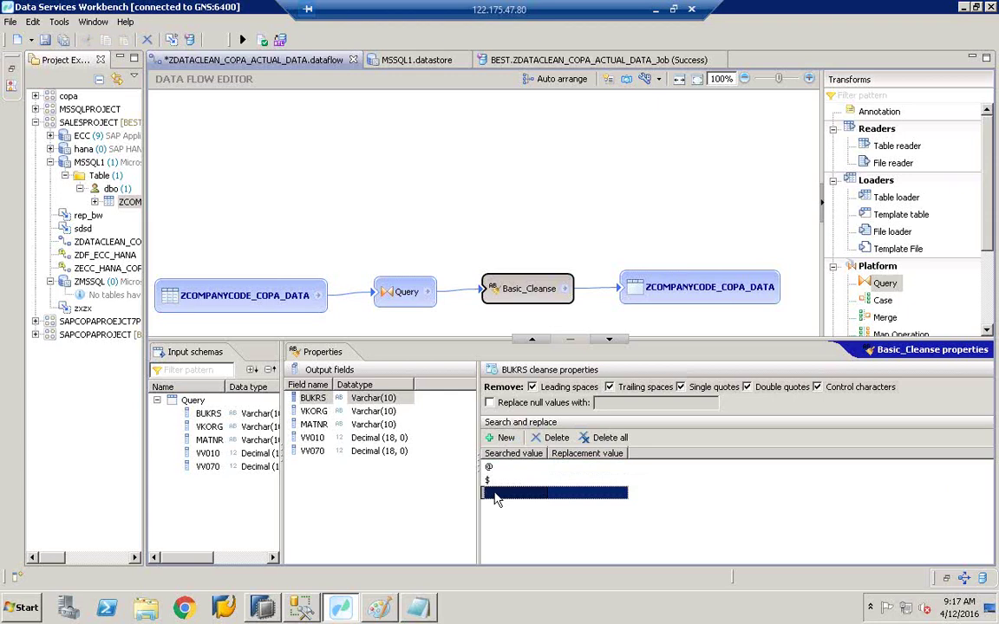
left_click(494, 495)
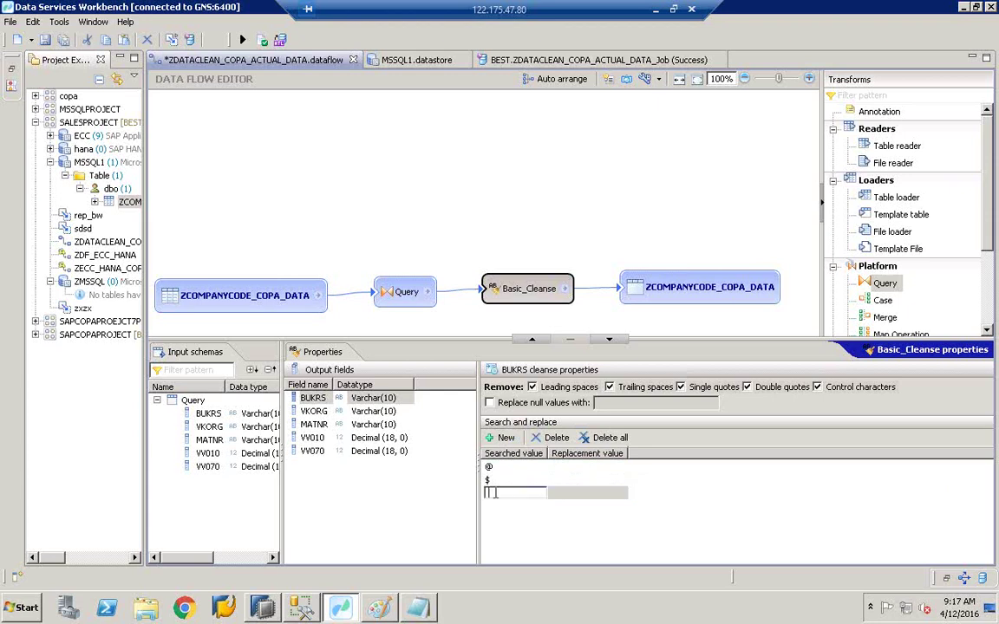
type("!")
Step: Add # as the fourth BUKRS searched value, then return to the HANA table's raw data
left_click(506, 437)
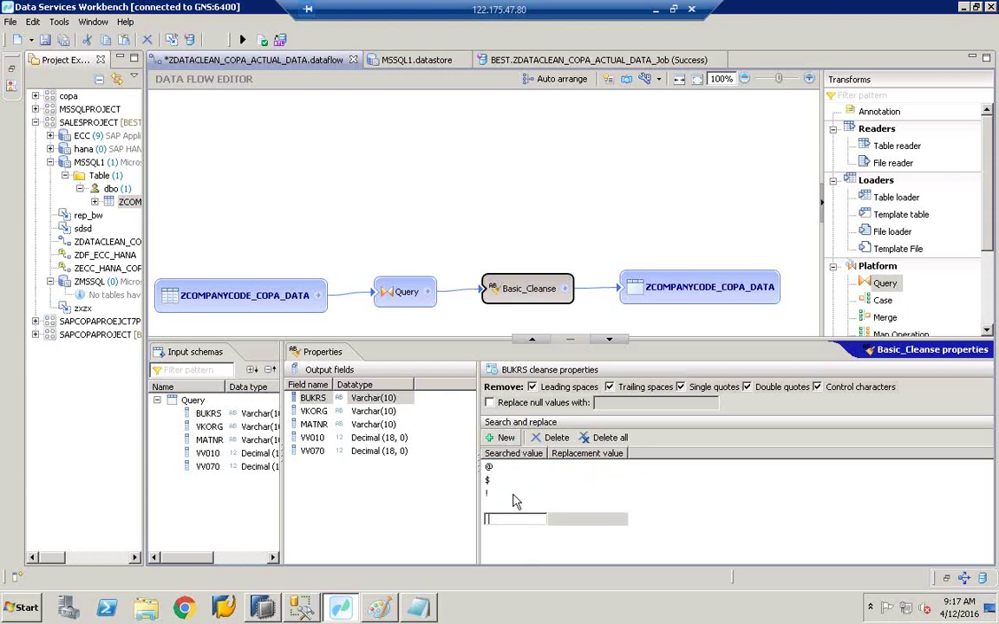
left_click(494, 506)
left_click(494, 506)
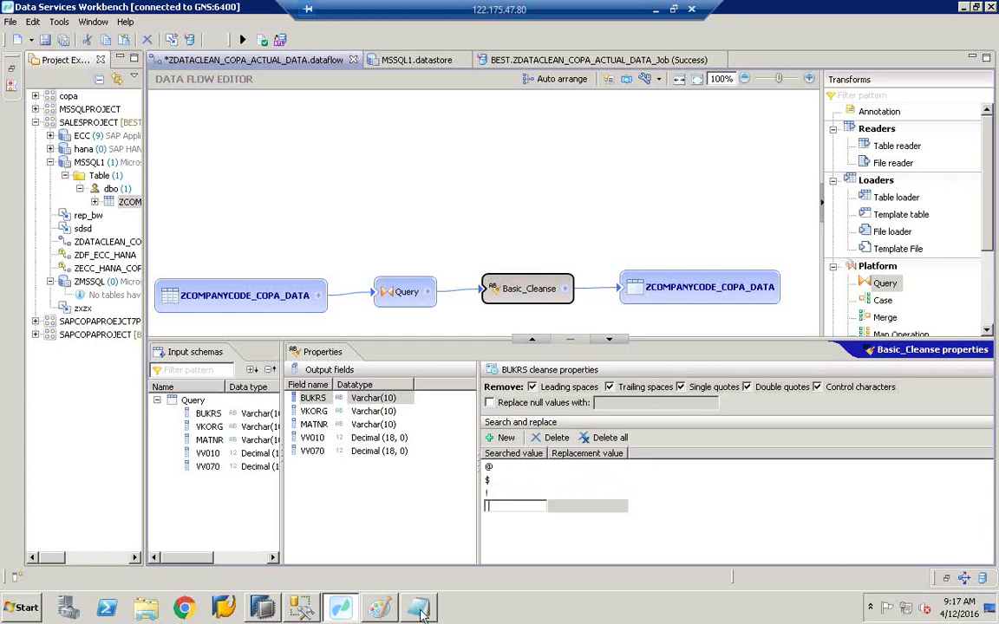
left_click(420, 611)
left_click(419, 611)
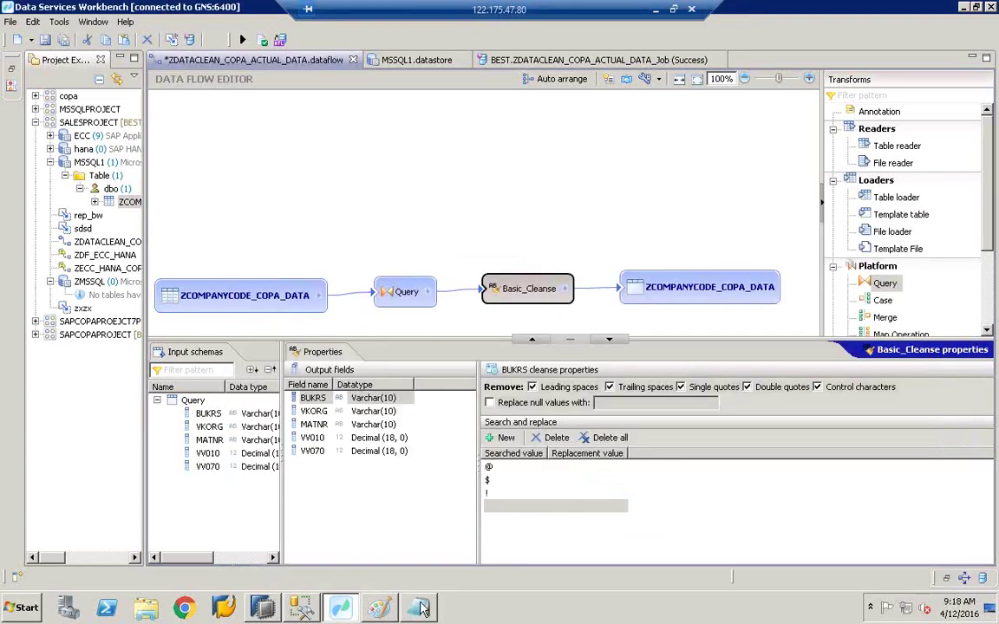
left_click(490, 493)
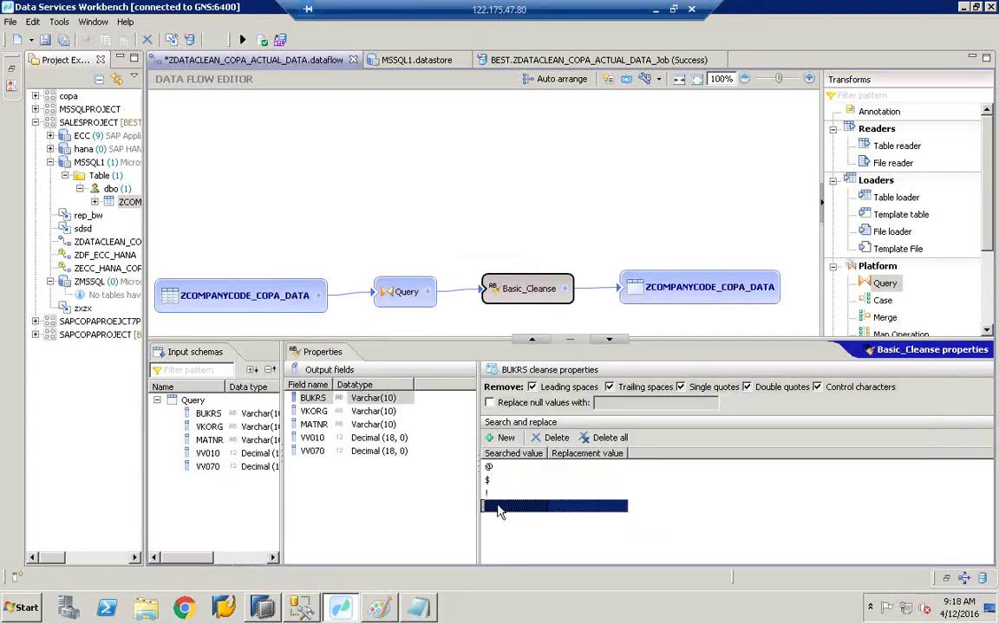
left_click(498, 506)
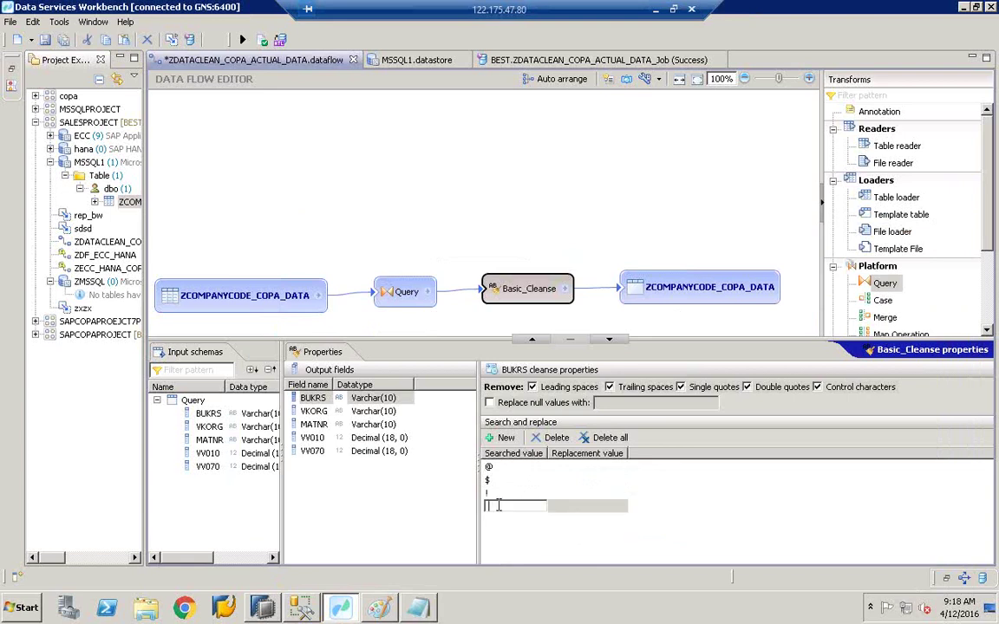
type("#")
left_click(512, 483)
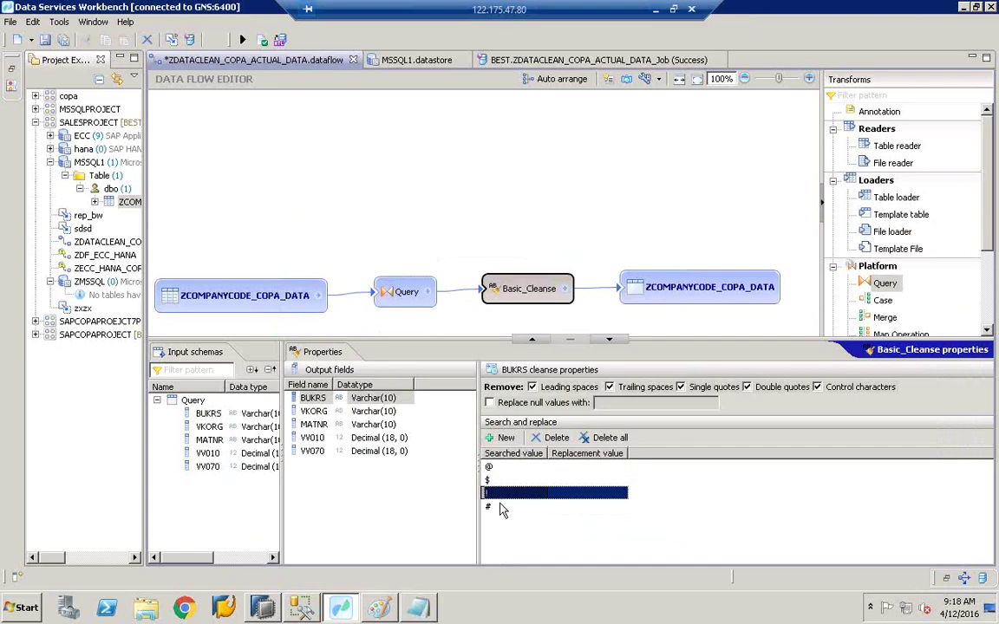
left_click(502, 506)
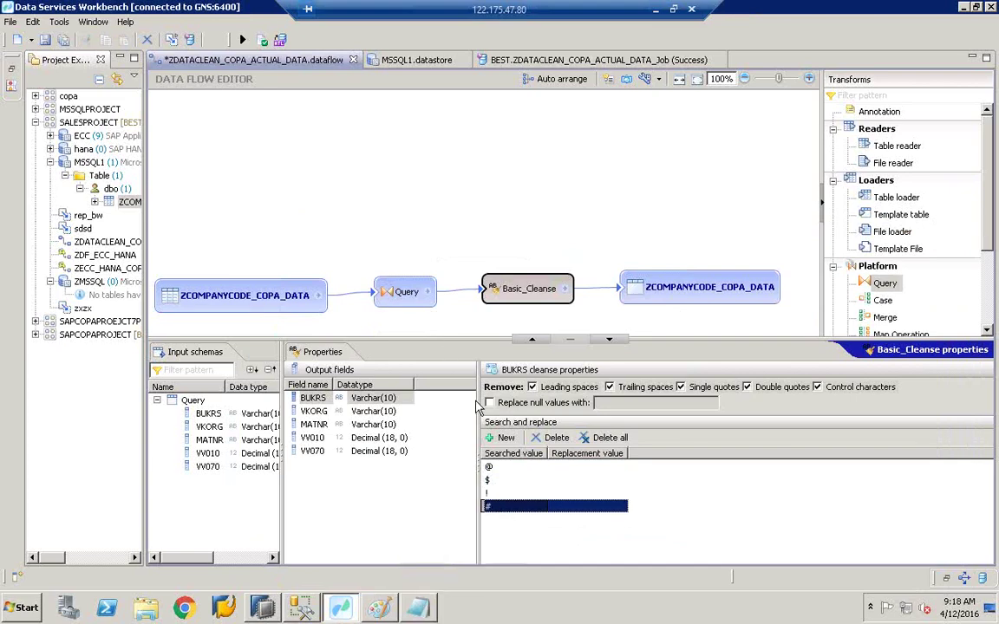
left_click(249, 555)
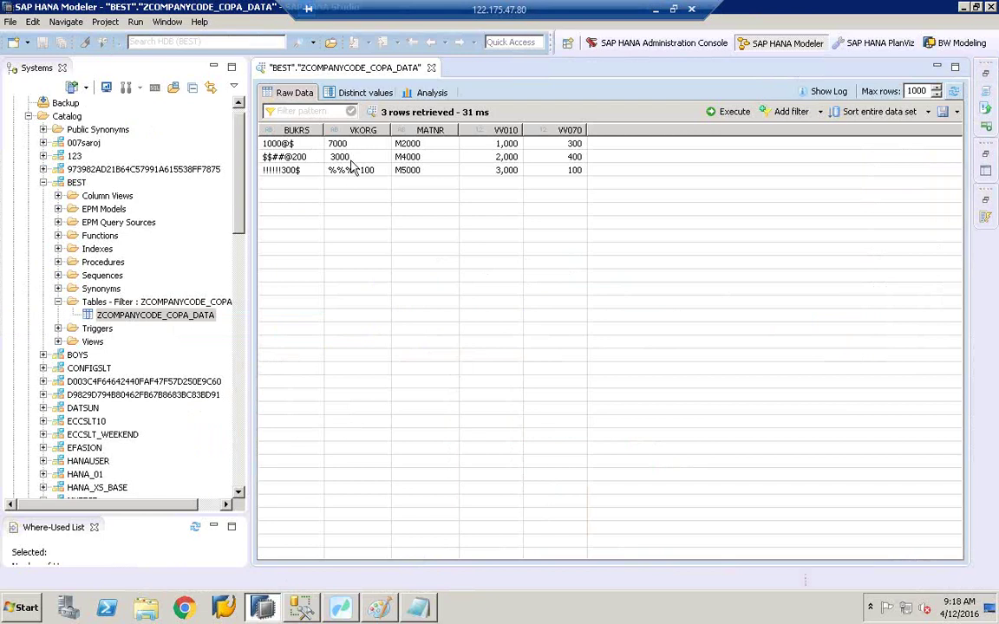
Step: Append a vkorg entry below the bukrs symbols in the note, listing % and ^ on separate lines
left_click(417, 607)
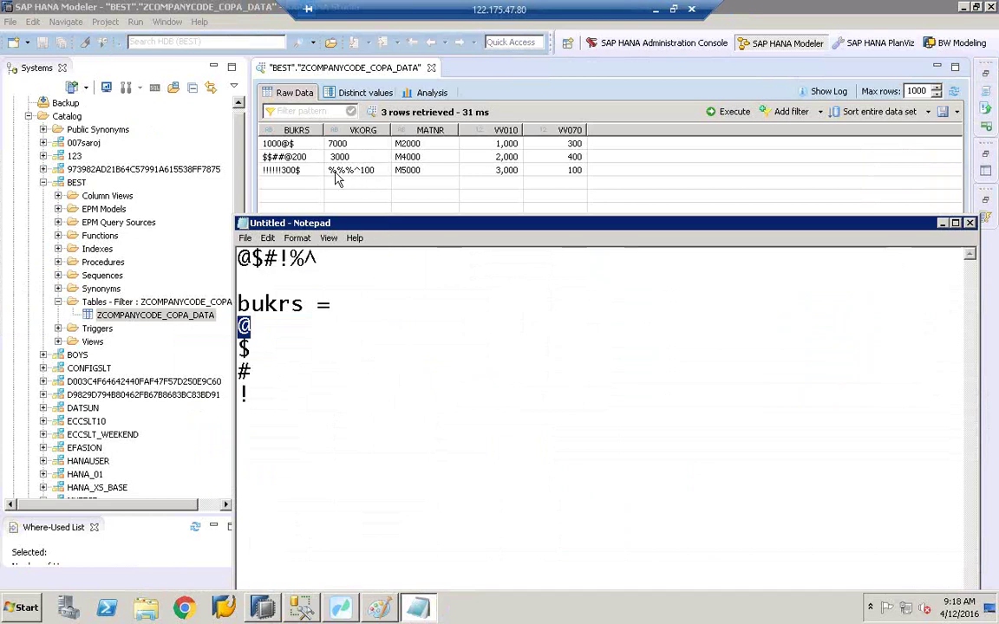
left_click(270, 392)
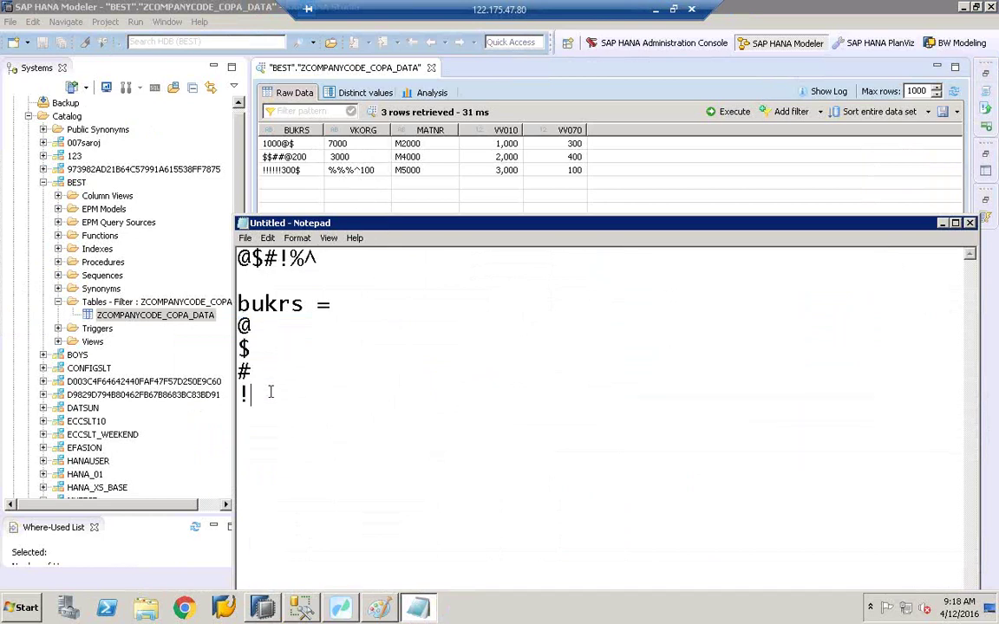
key("Return")
type("vko")
type("rg")
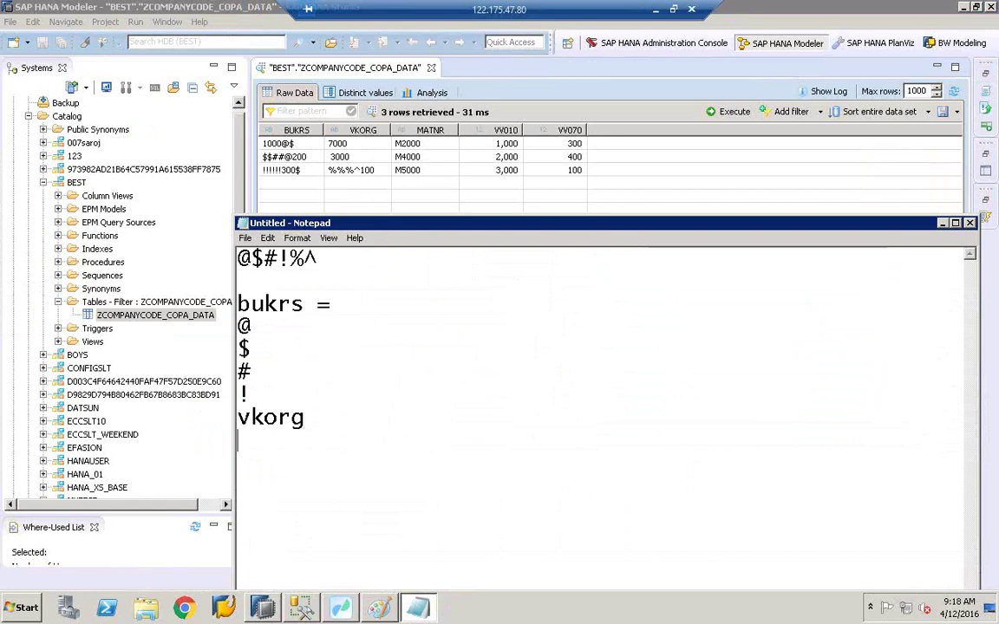
key("Return")
type("%")
key("Return")
type("^")
left_click(340, 609)
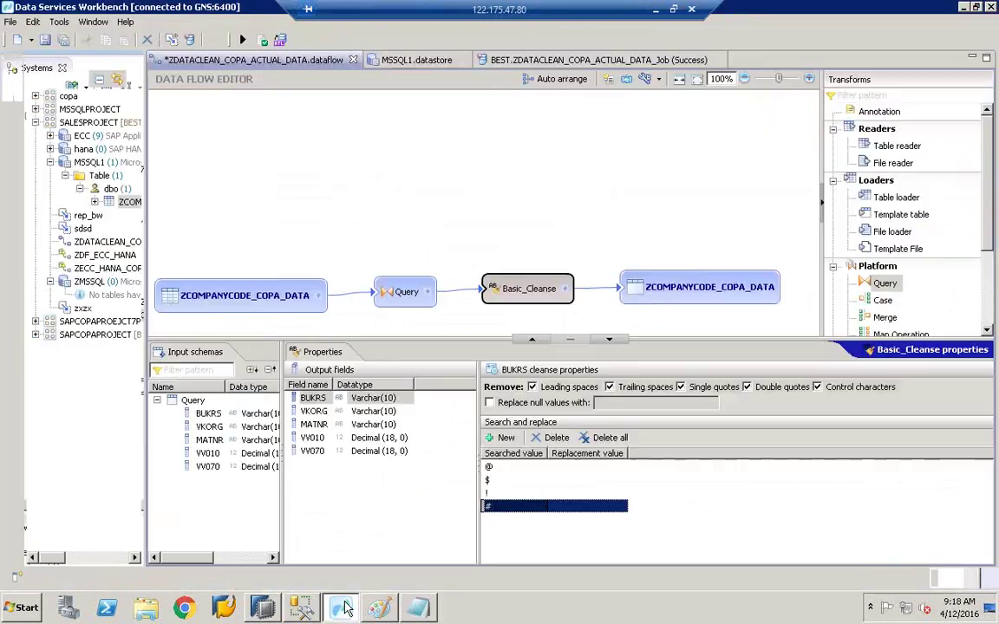
Step: Add % as a searched value for the VKORG field in Basic_Cleanse
left_click(313, 411)
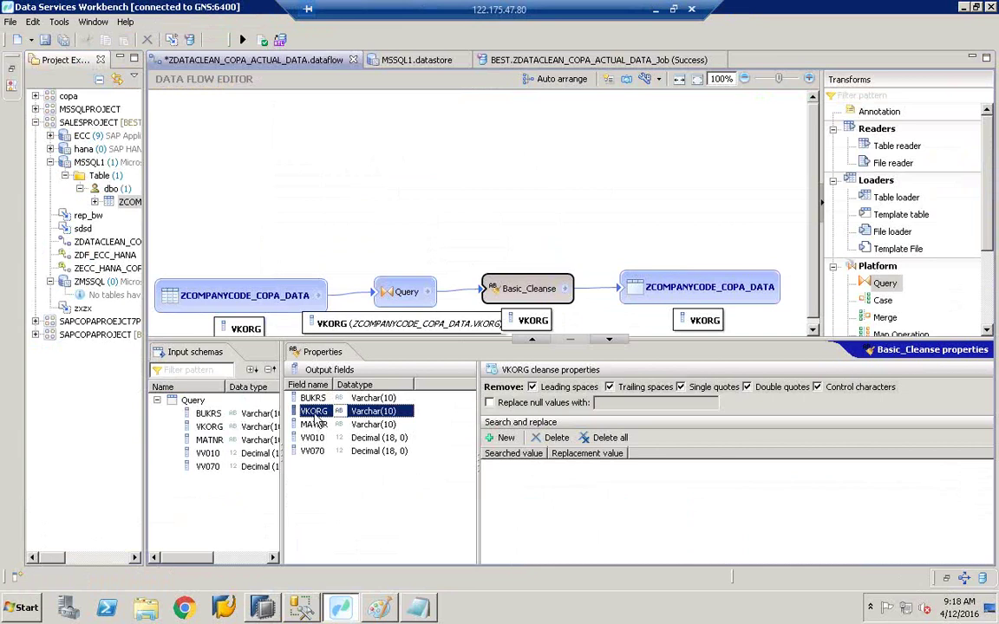
left_click(329, 398)
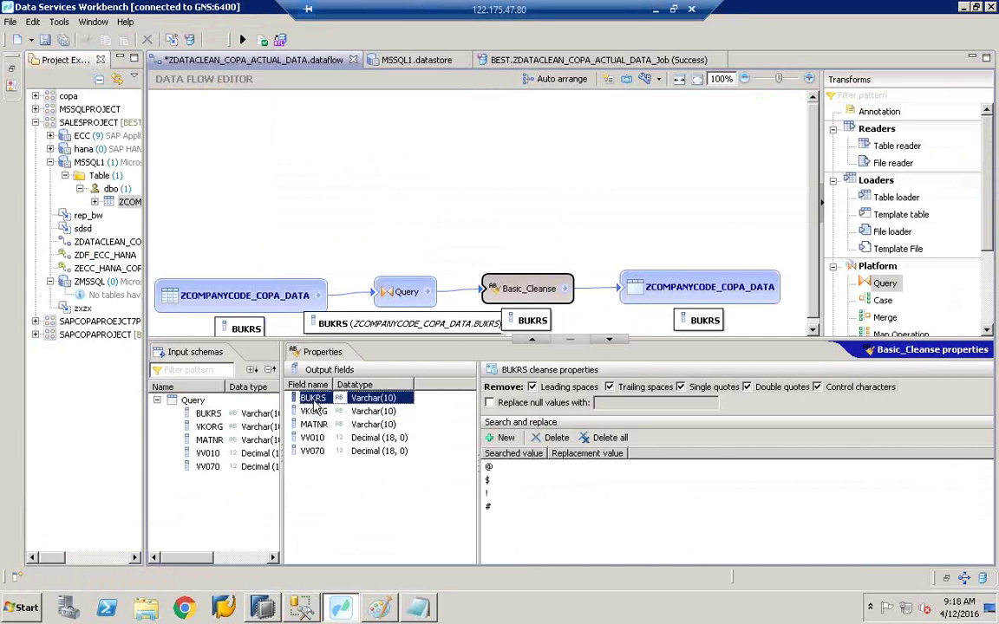
left_click(315, 412)
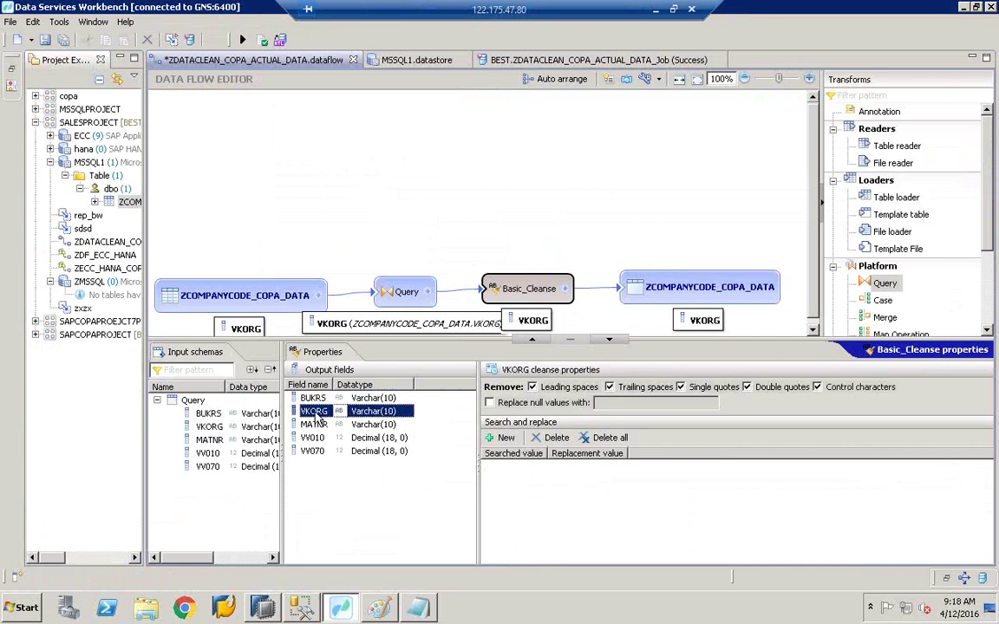
left_click(507, 442)
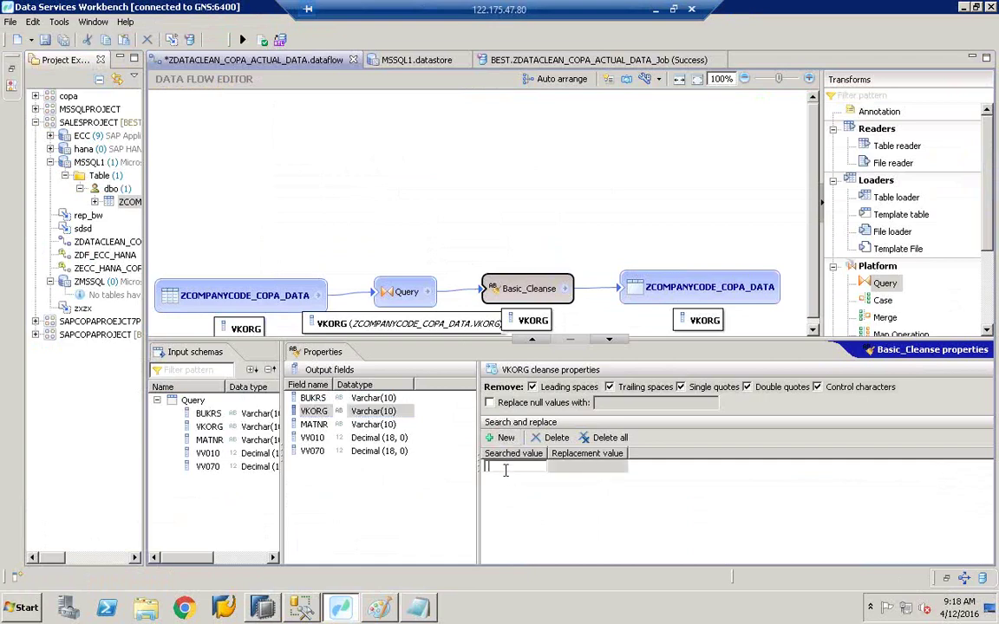
left_click(428, 610)
left_click(431, 610)
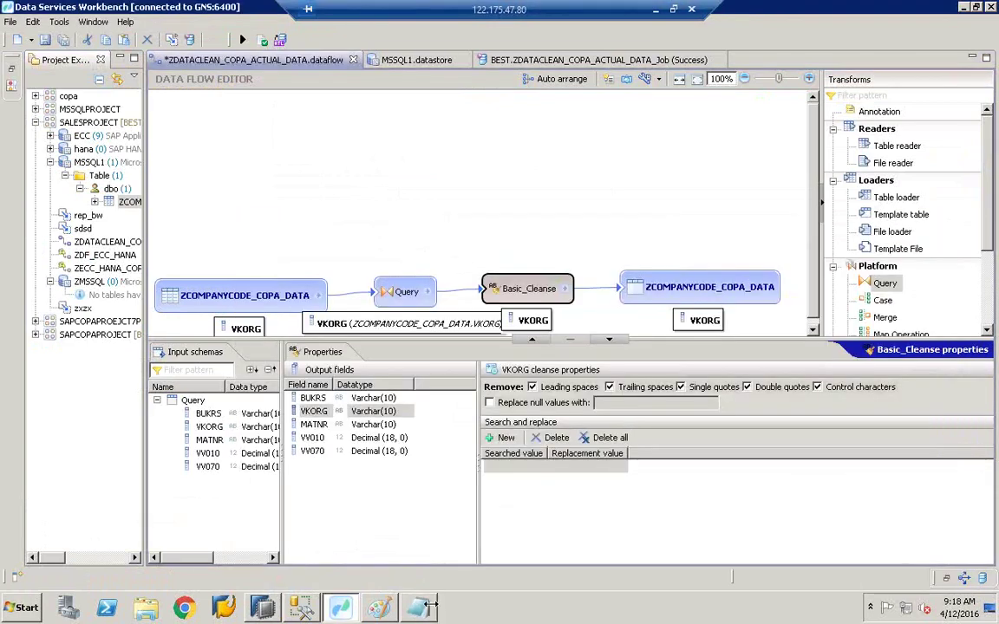
left_click(510, 469)
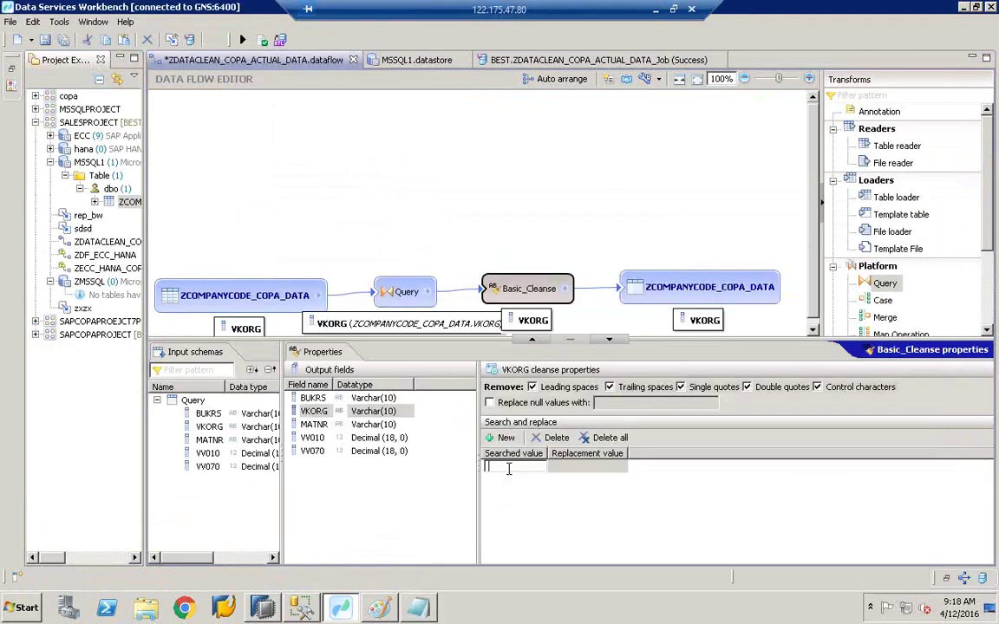
type("%")
key("Return")
Step: Add ^ as a second VKORG searched value and compare it with BUKRS's entries
left_click(501, 438)
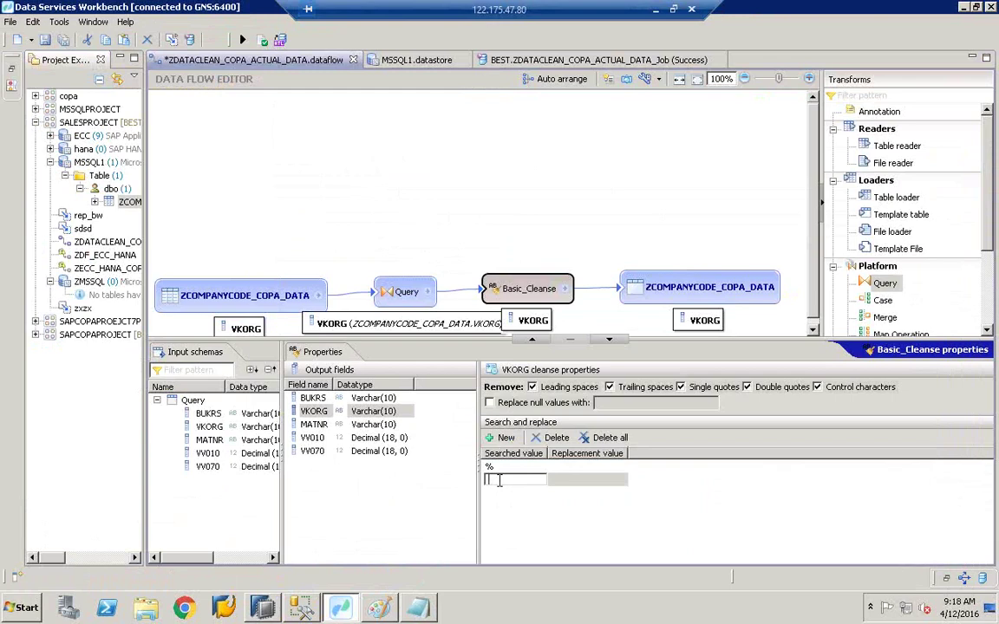
type("^")
left_click(544, 513)
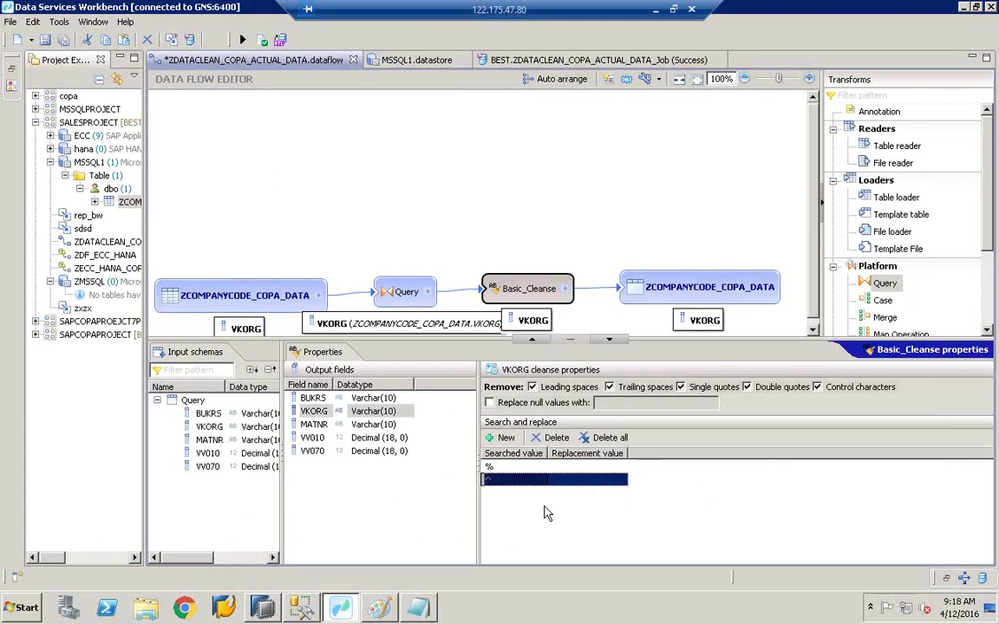
key("alt+Tab")
key("alt+Tab")
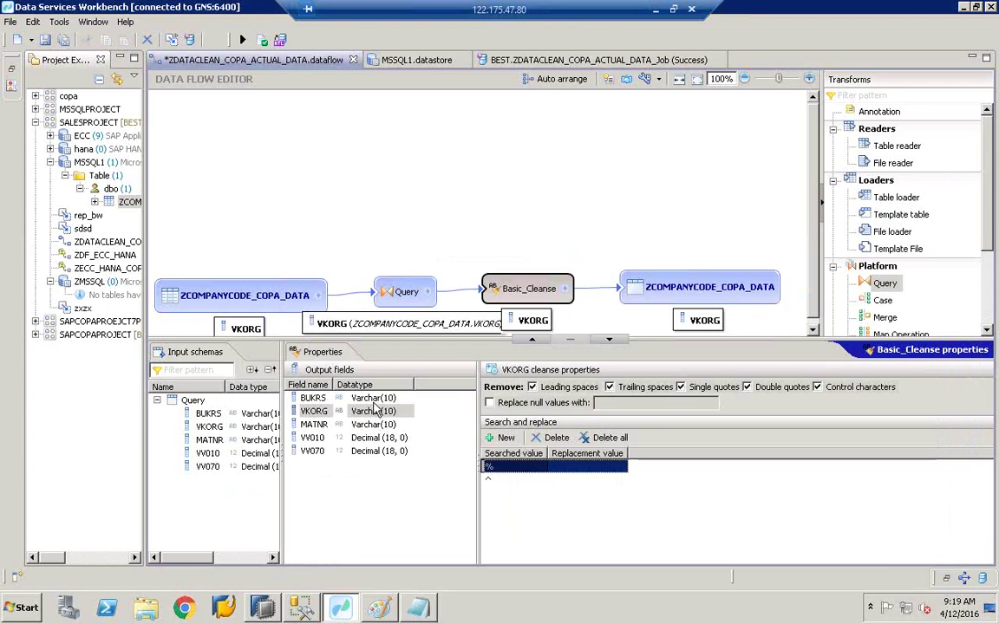
left_click(375, 398)
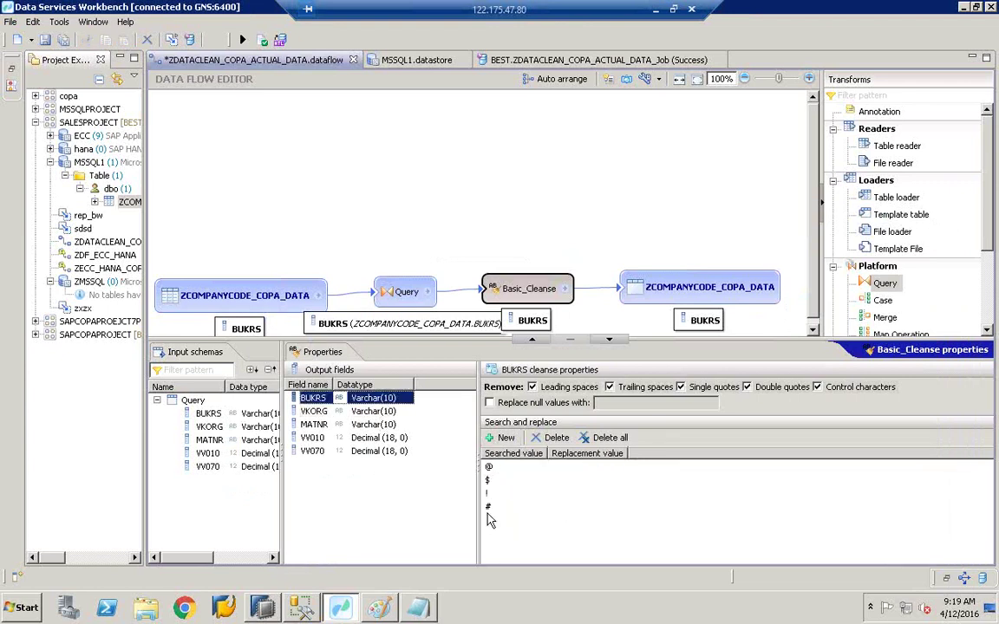
left_click(317, 412)
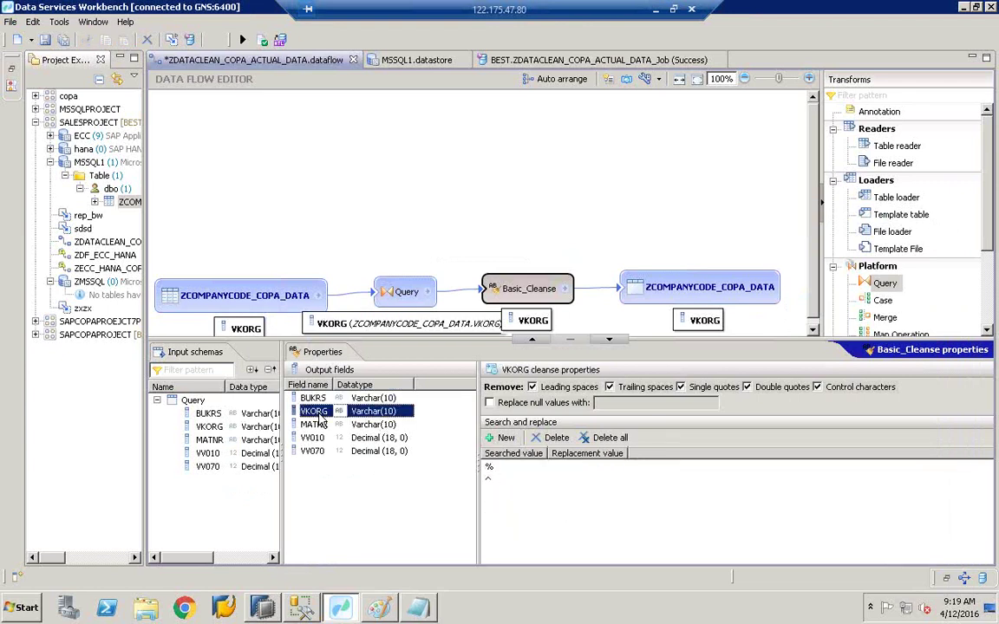
left_click(419, 609)
left_click(424, 610)
left_click(496, 469)
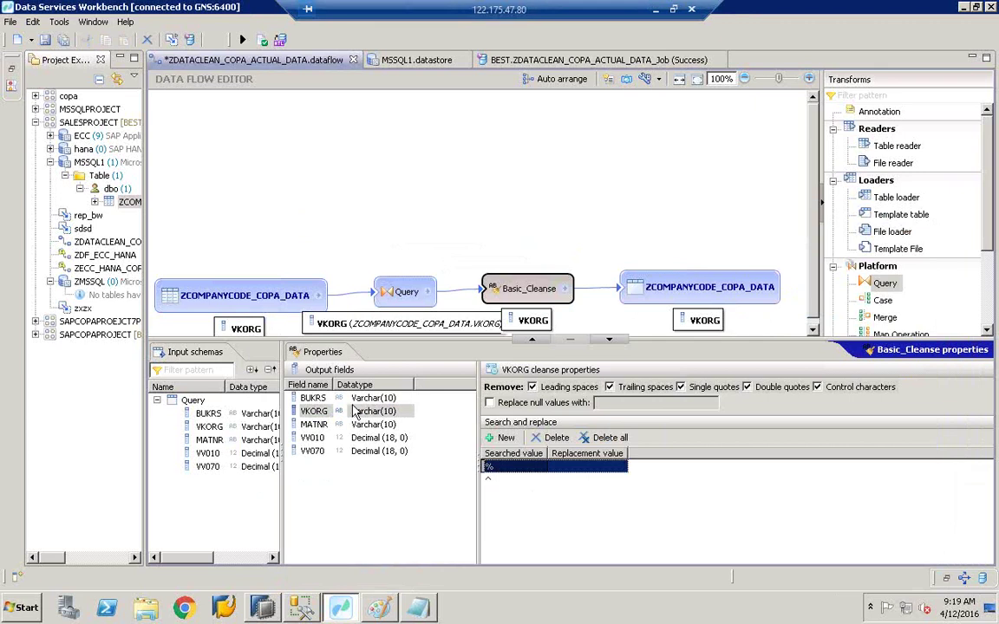
left_click(313, 398)
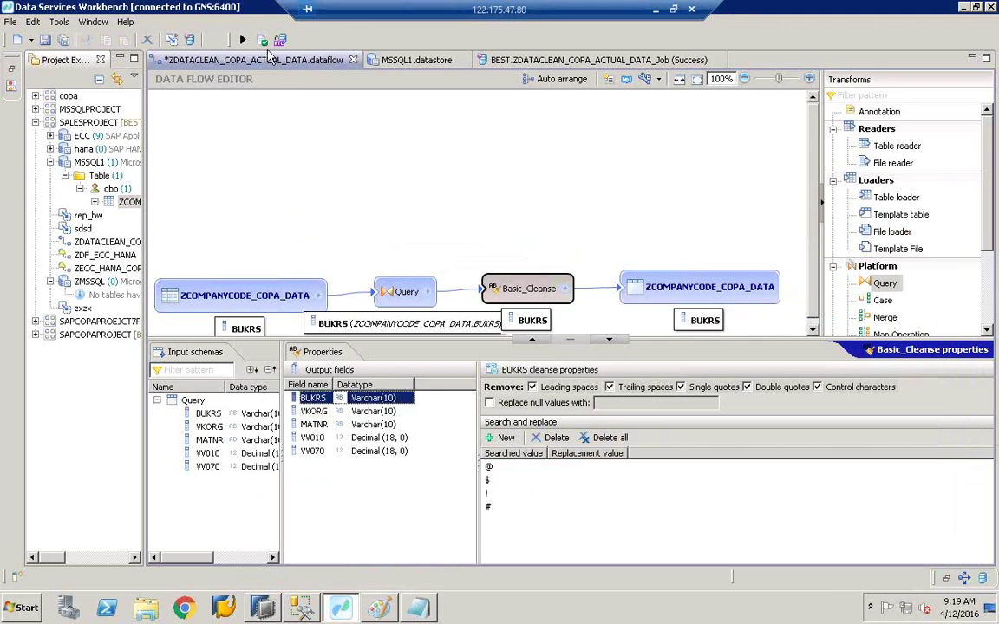
Step: Validate the cleansing dataflow, save it, run the job and confirm successful completion in the trace log
left_click(263, 40)
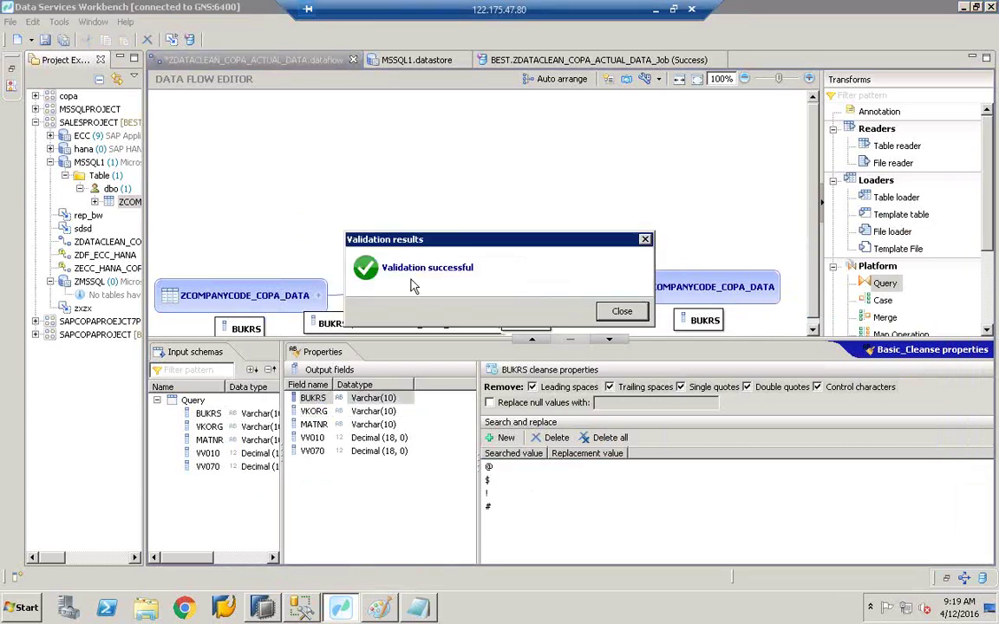
left_click(620, 312)
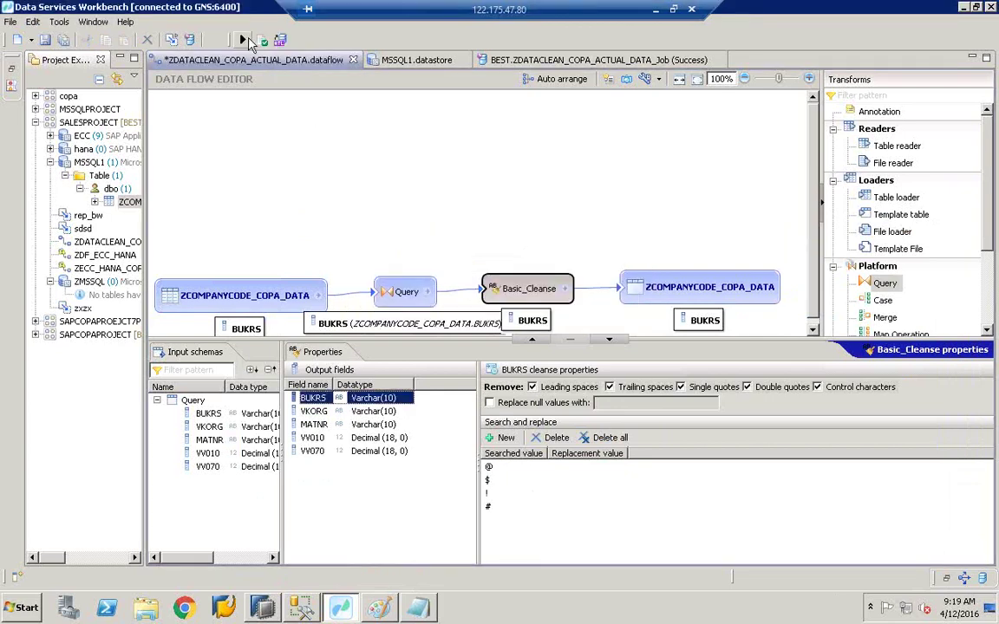
left_click(245, 41)
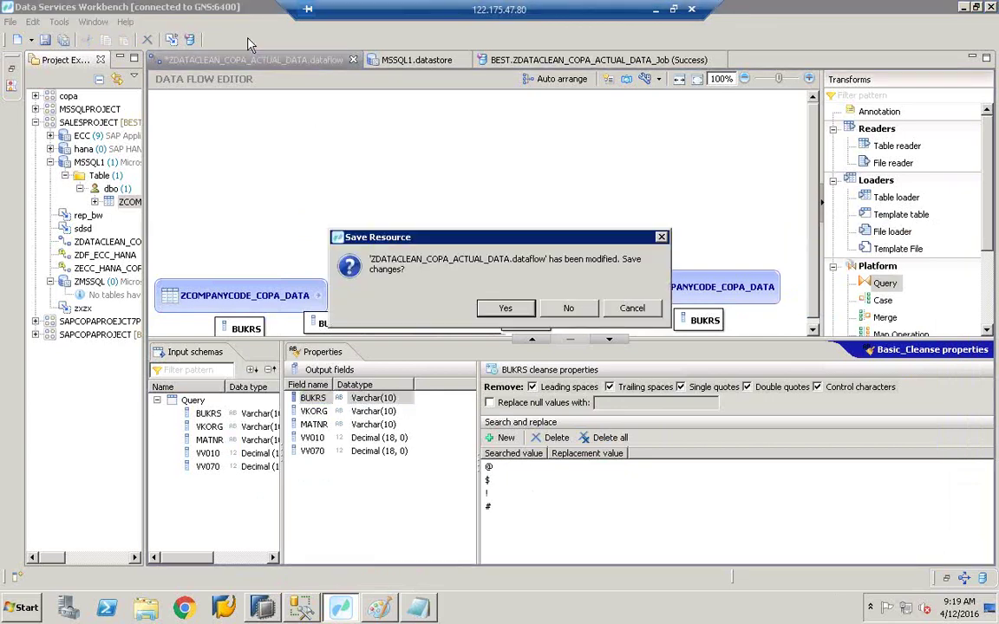
left_click(505, 309)
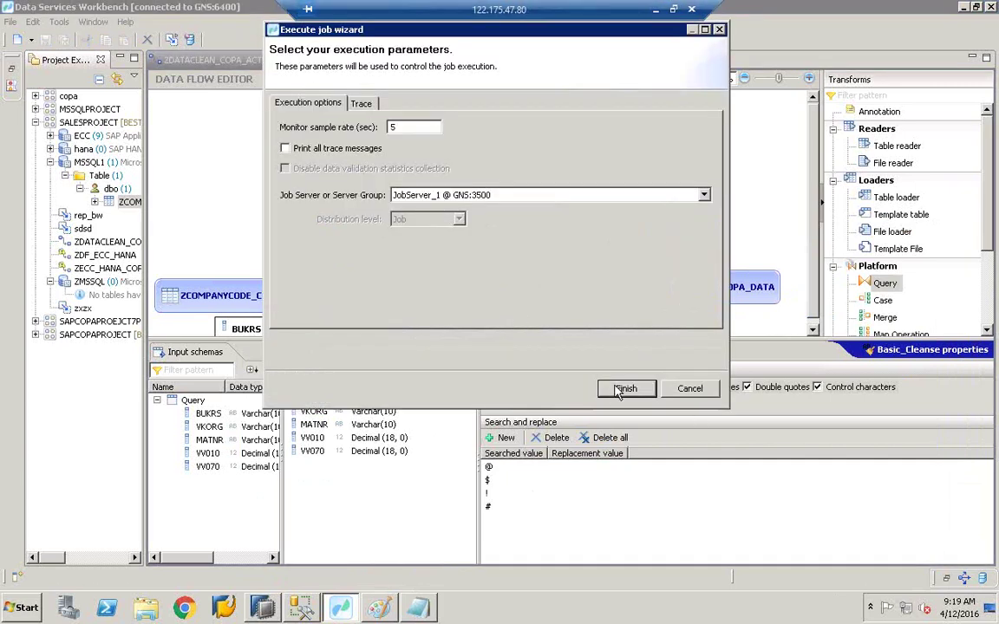
left_click(618, 392)
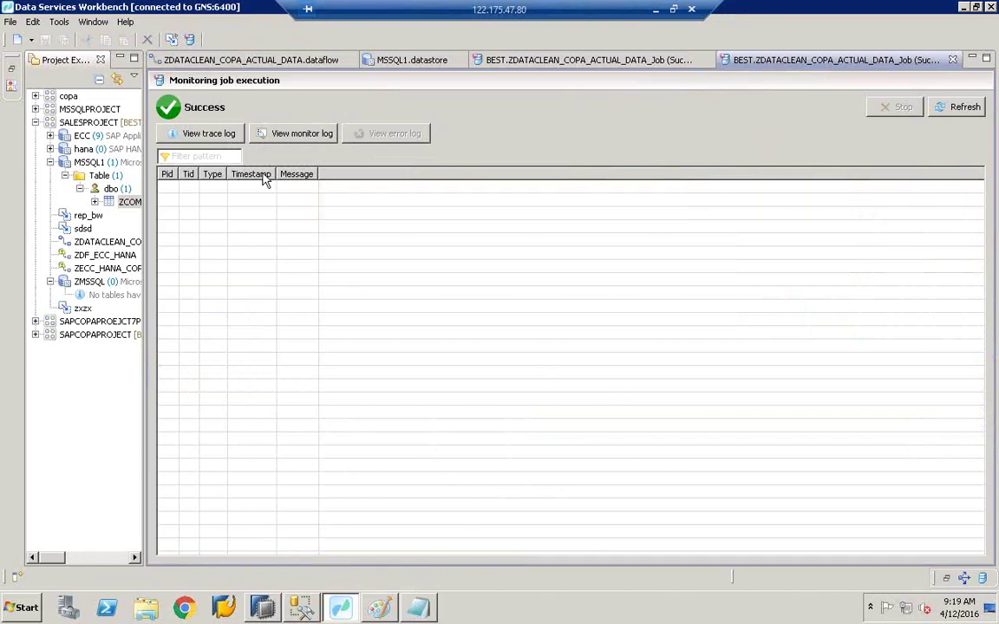
left_click(206, 137)
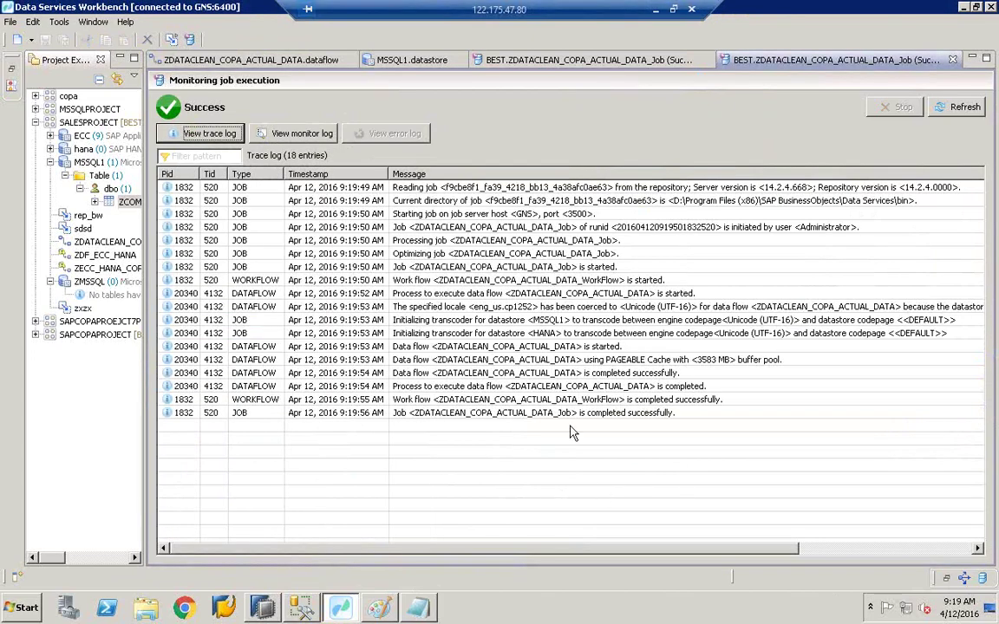
left_click(626, 415)
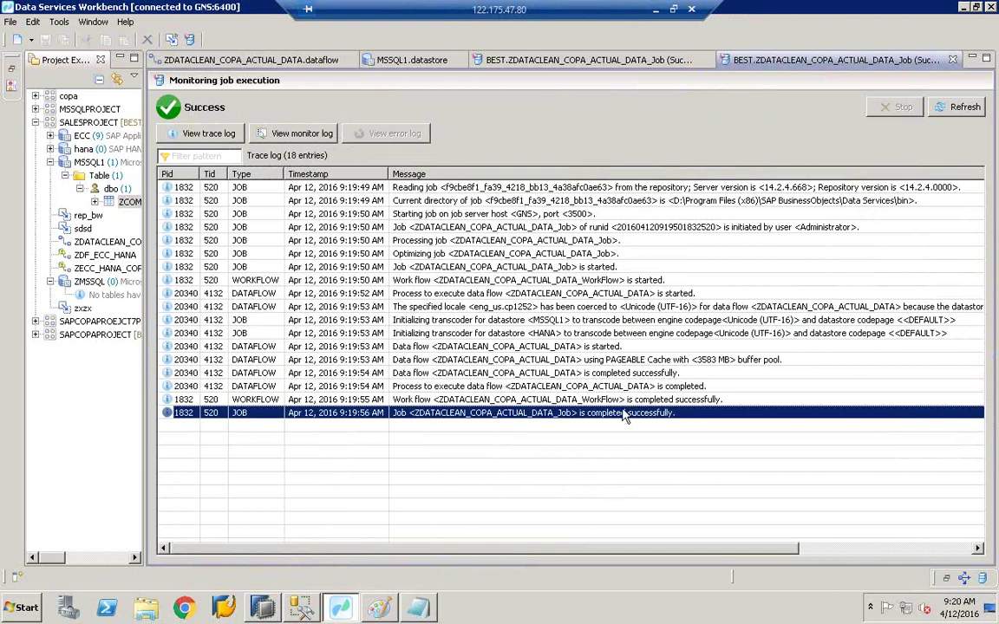
left_click(262, 607)
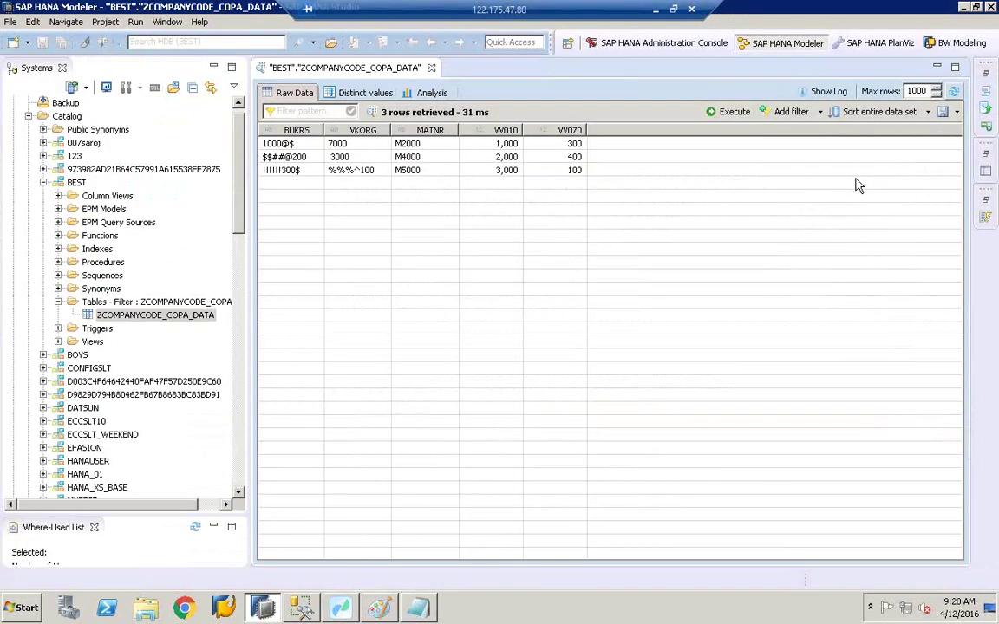
Step: Refresh the HANA preview to see cleaned BUKRS and VKORG values, then reopen the ZDATACLEAN_COPA_ACTUAL_DATA dataflow
left_click(953, 94)
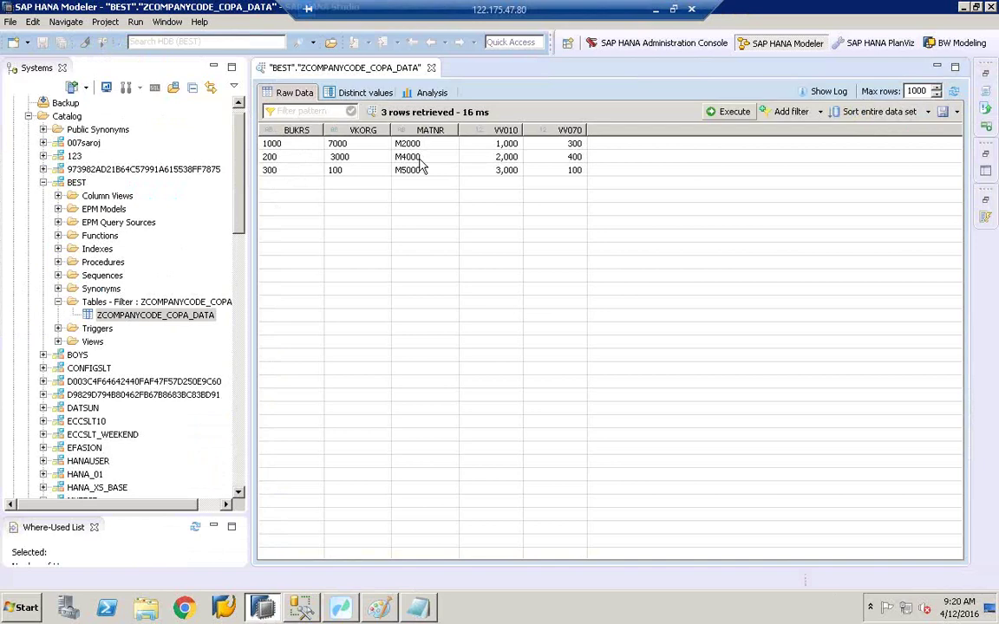
left_click(301, 607)
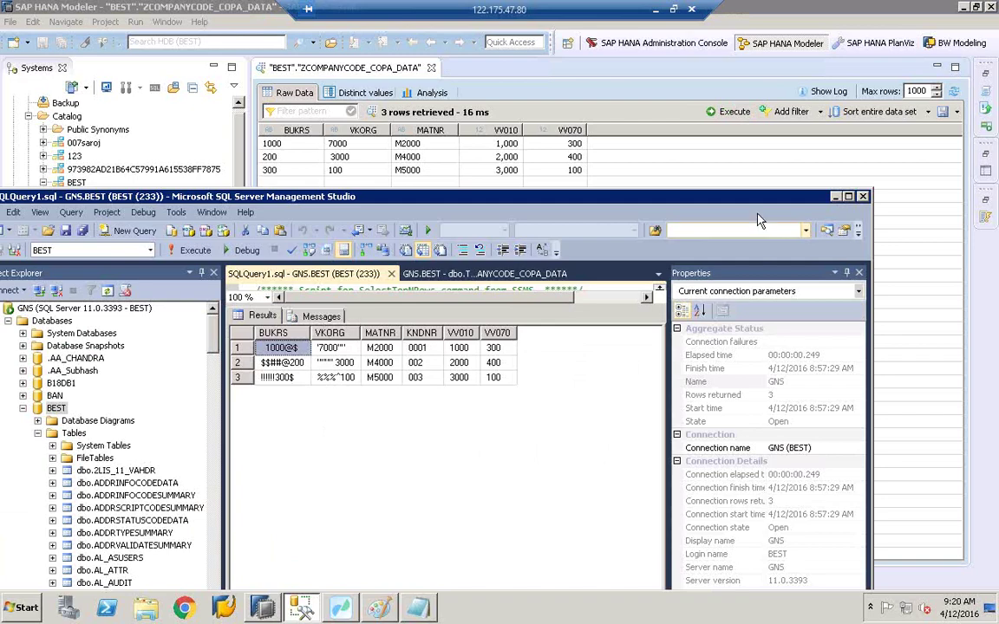
left_click(834, 198)
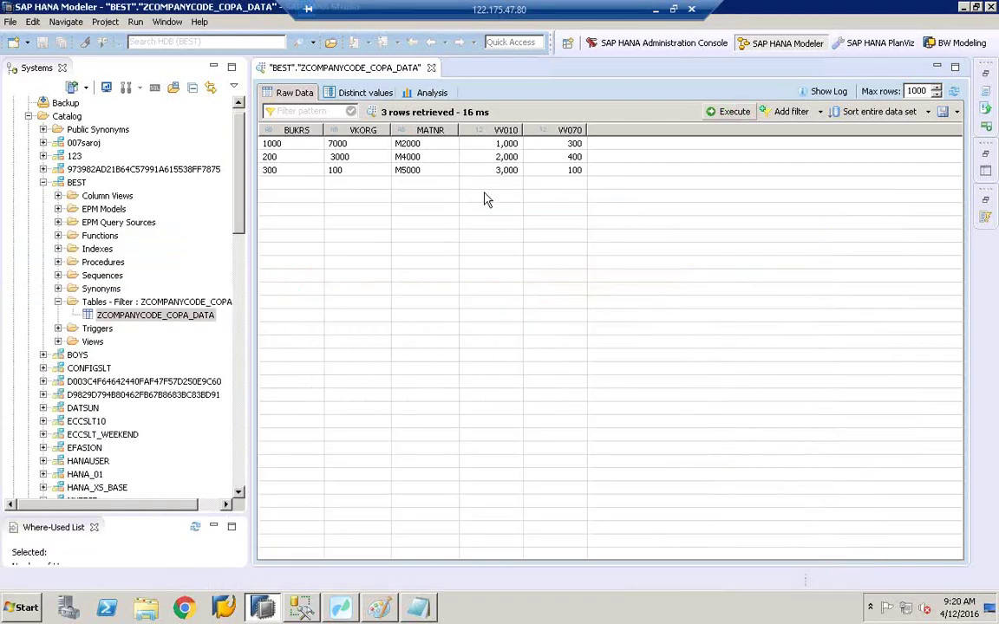
left_click(340, 607)
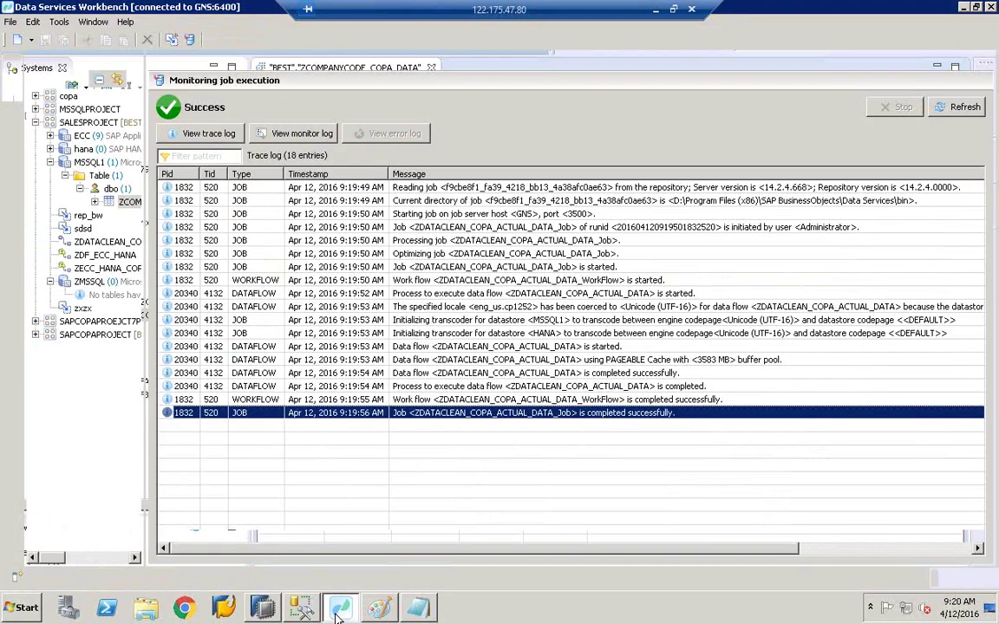
left_click(497, 59)
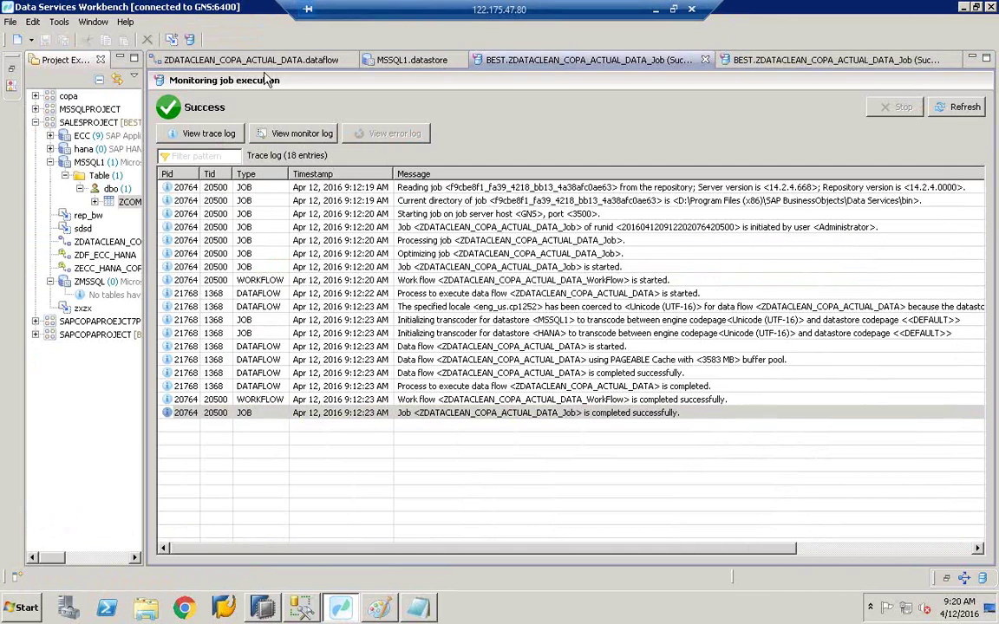
left_click(325, 62)
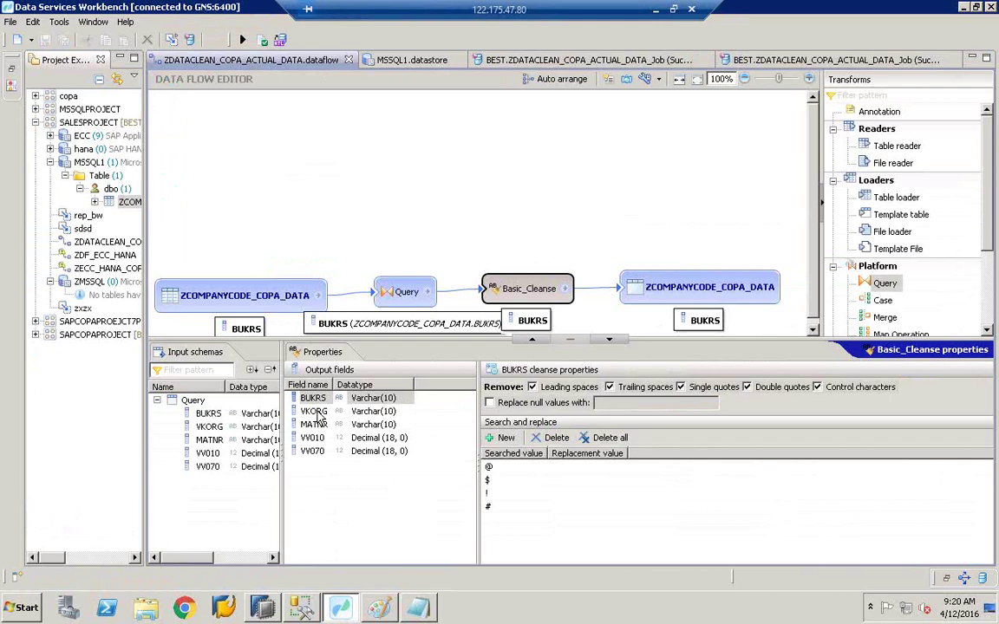
left_click(314, 412)
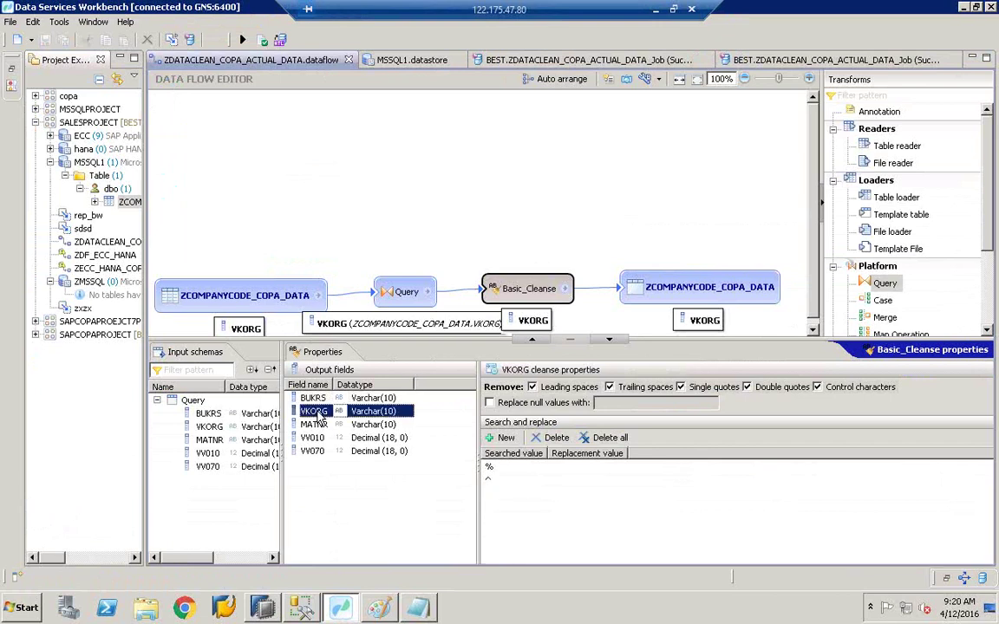
key("Up")
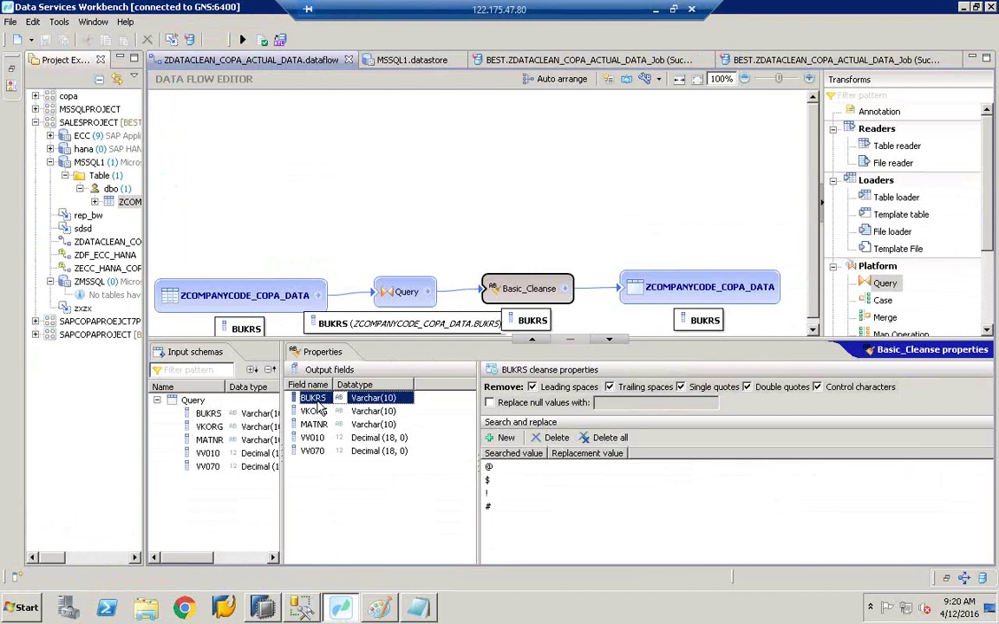
left_click(320, 410)
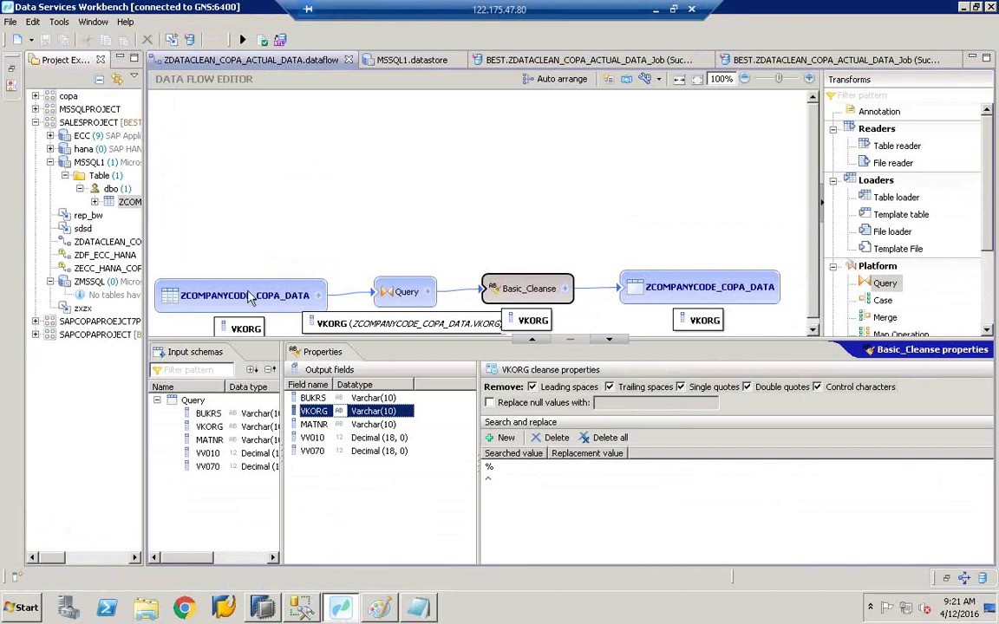
Step: Move the ZCOMPANYCODE_COPA_DATA source up the canvas and open the Query transform's field mappings
left_click_drag(228, 295, 245, 179)
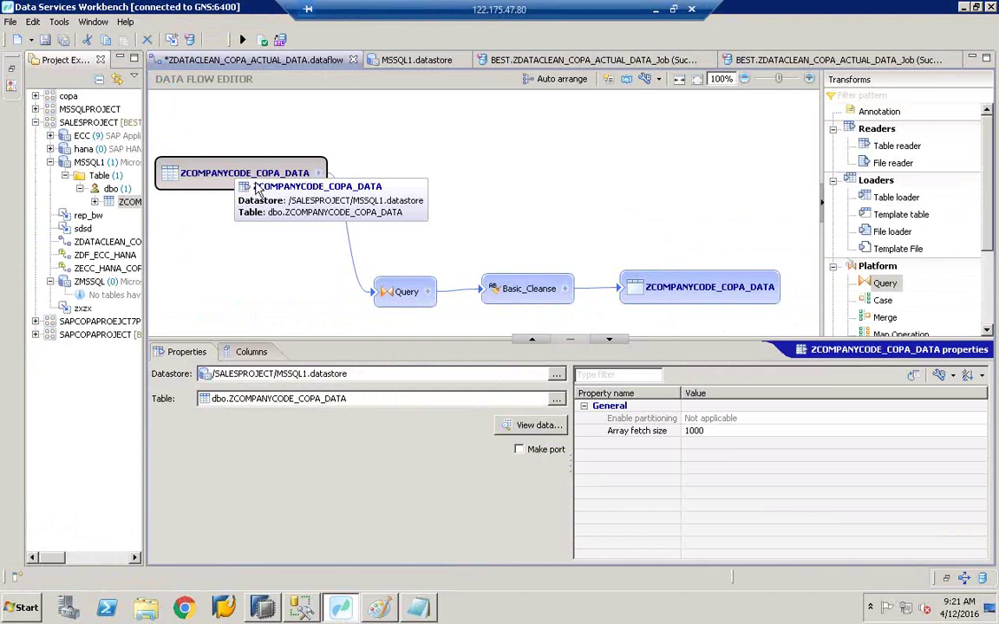
left_click(406, 293)
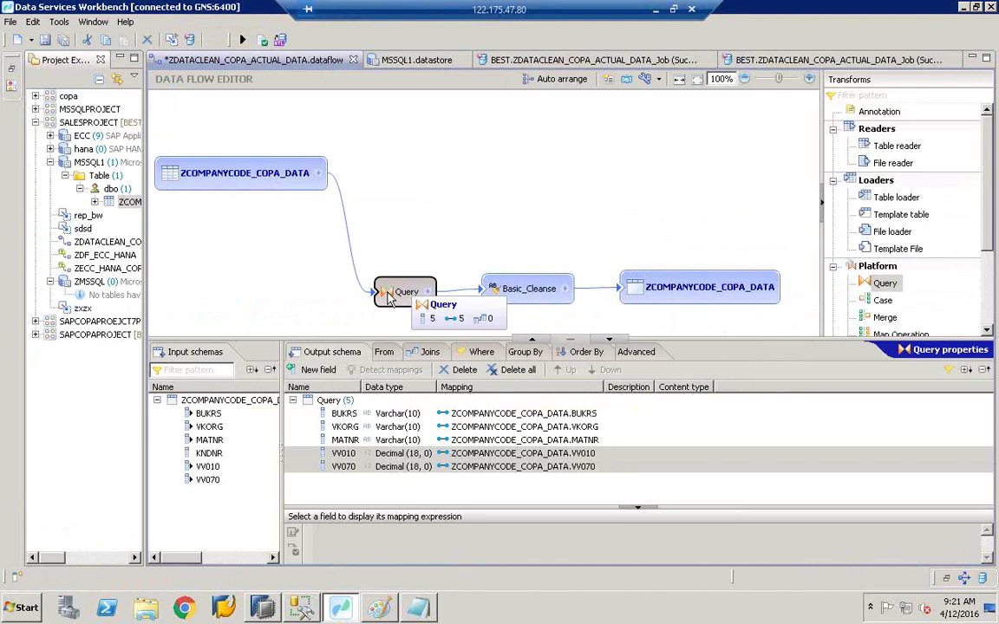
Step: Add an inner join entry on the Query's Joins page and widen the project tree
left_click(429, 354)
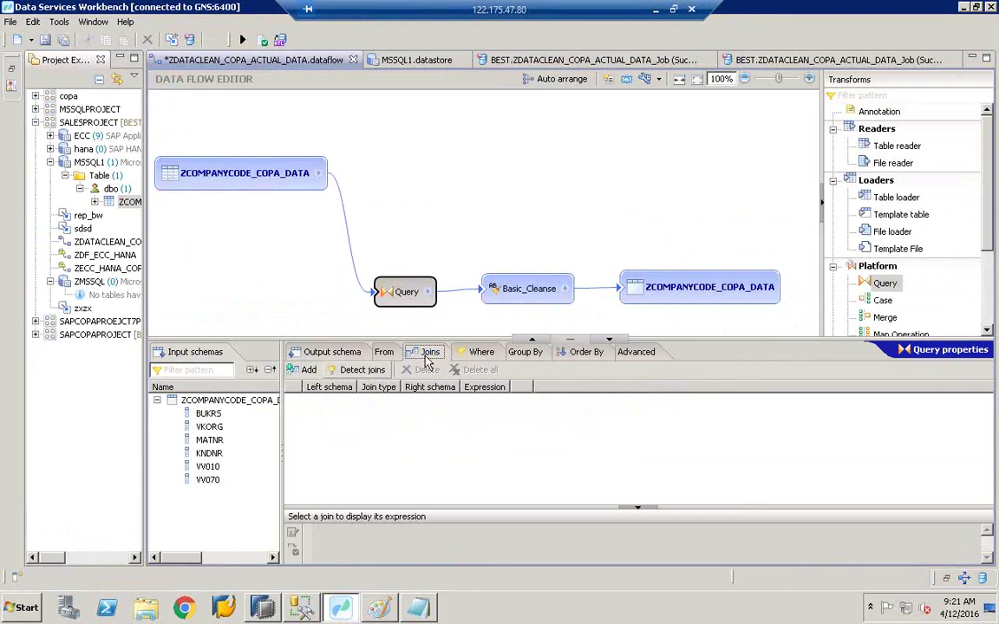
left_click(304, 372)
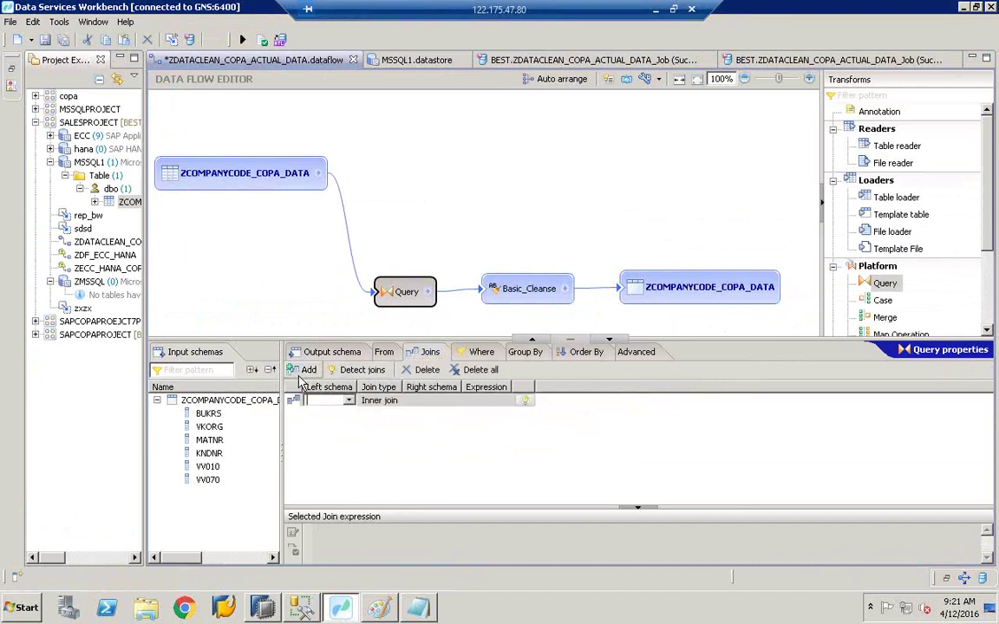
left_click(377, 400)
left_click(395, 401)
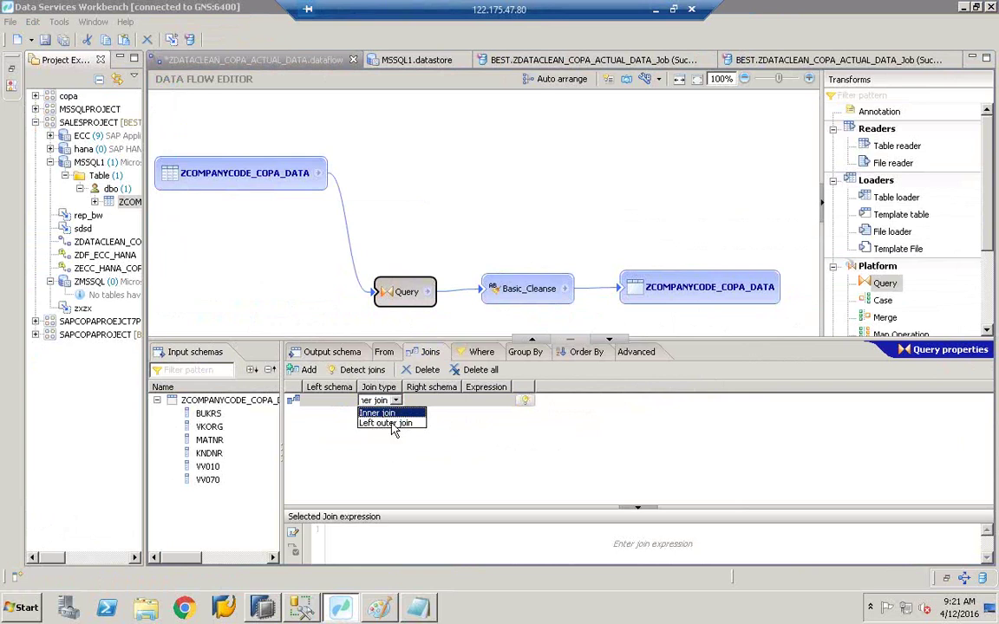
left_click(334, 311)
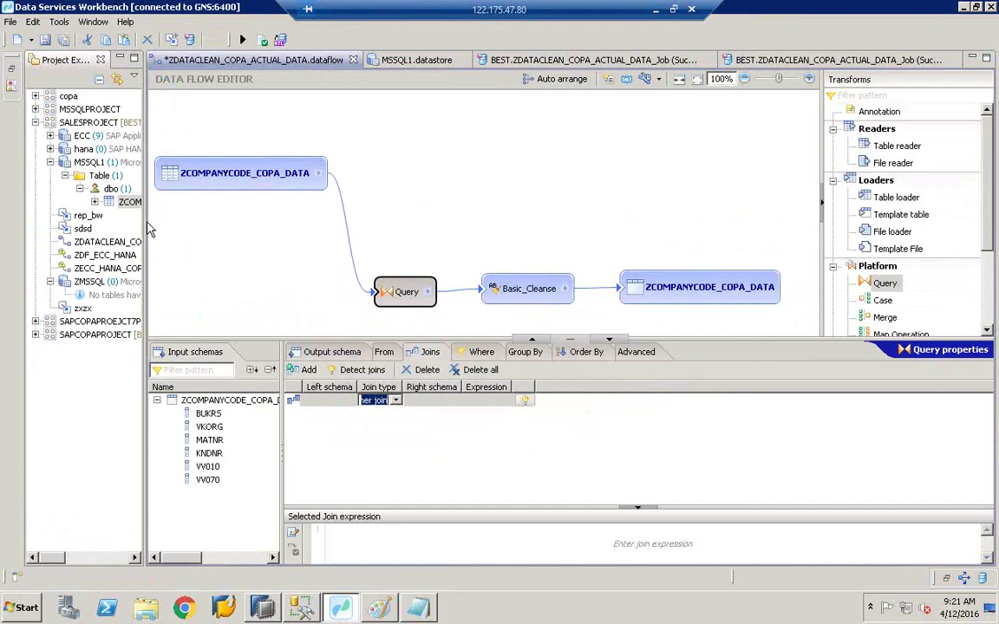
left_click_drag(162, 221, 274, 201)
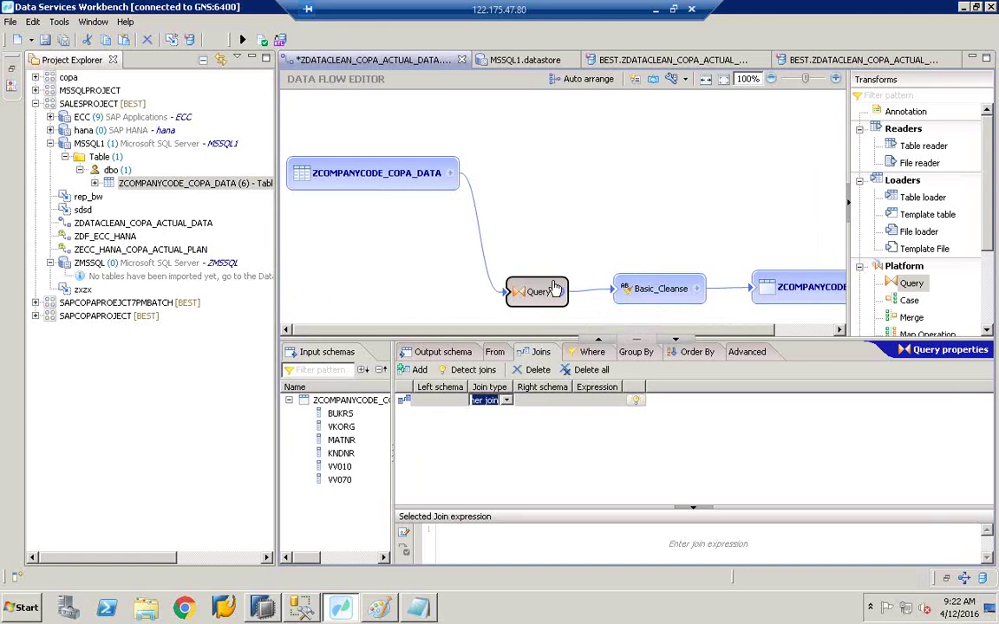
Step: Open the ECC datastore's tables and import VBRP by name alongside VBAK
left_click(81, 118)
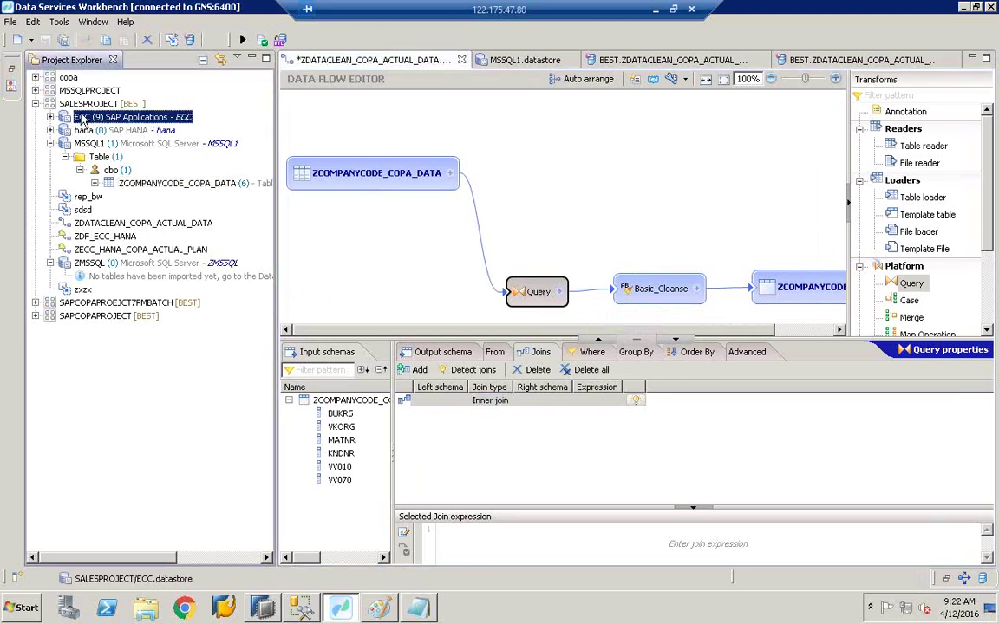
double_click(87, 118)
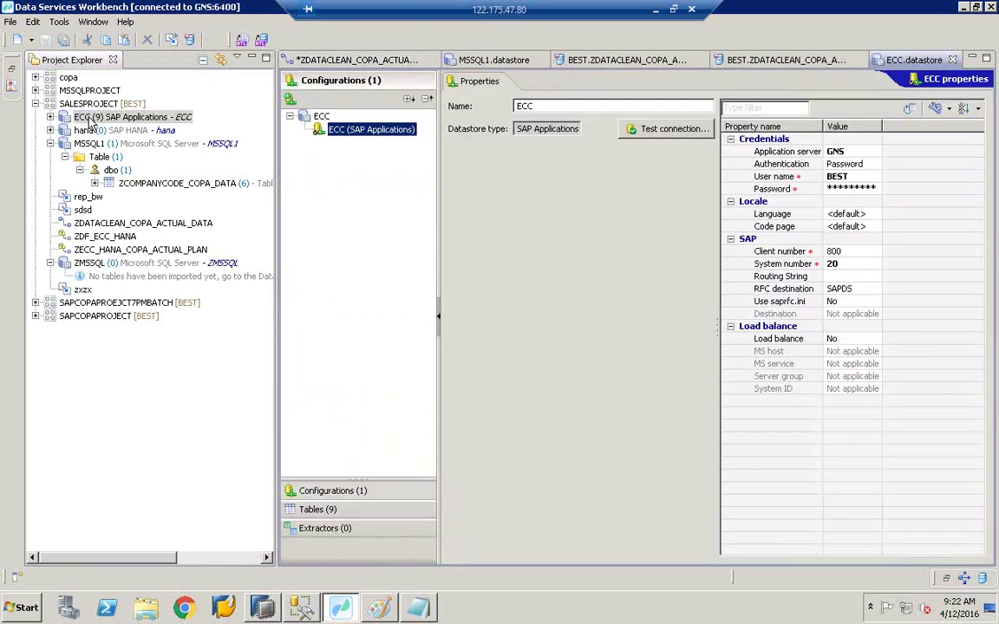
left_click(329, 509)
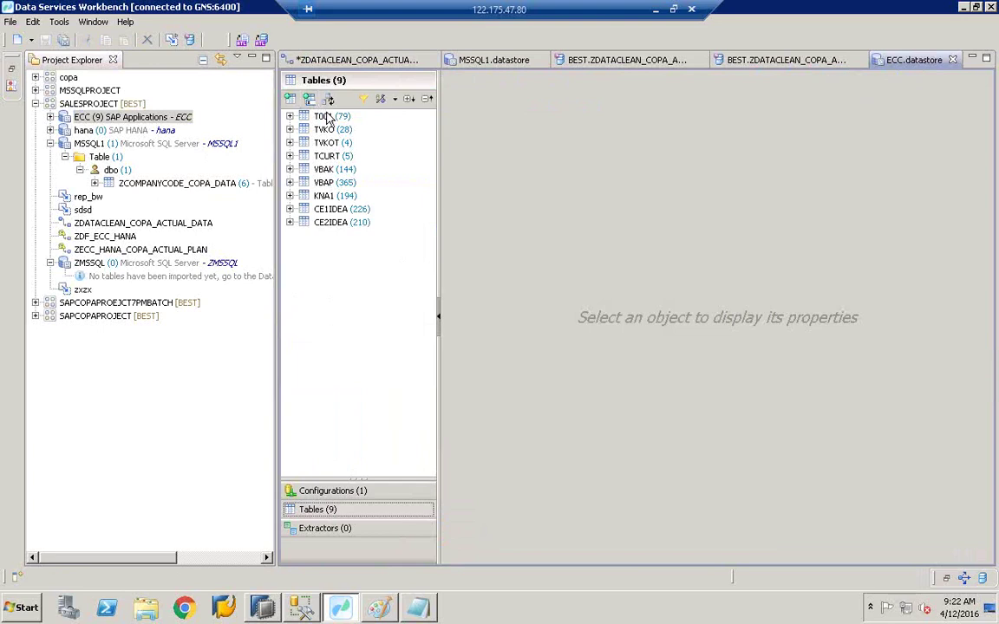
left_click(322, 116)
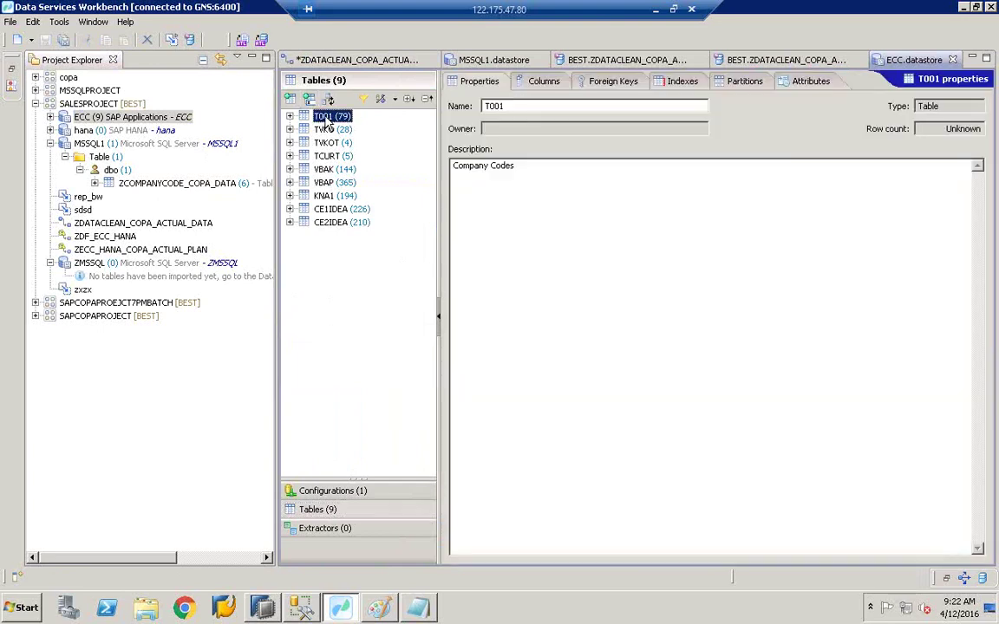
left_click(328, 130)
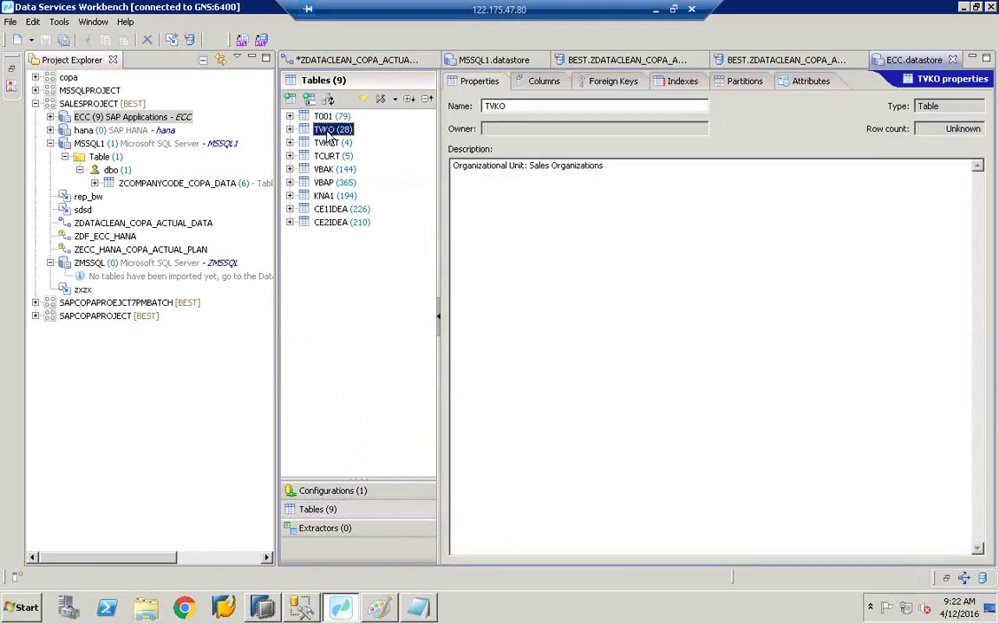
left_click(310, 101)
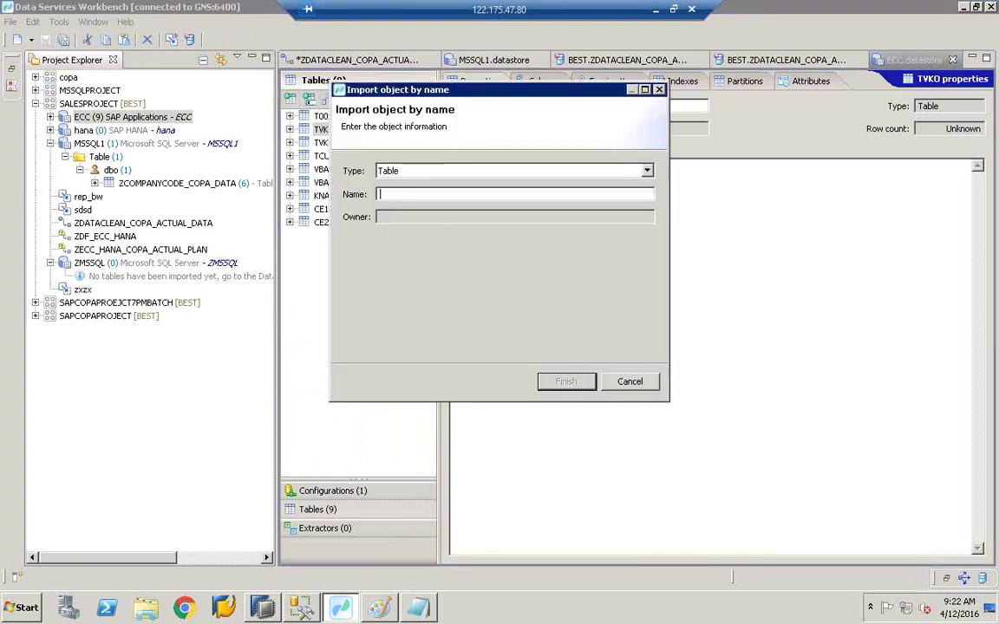
type("vbak")
left_click(628, 383)
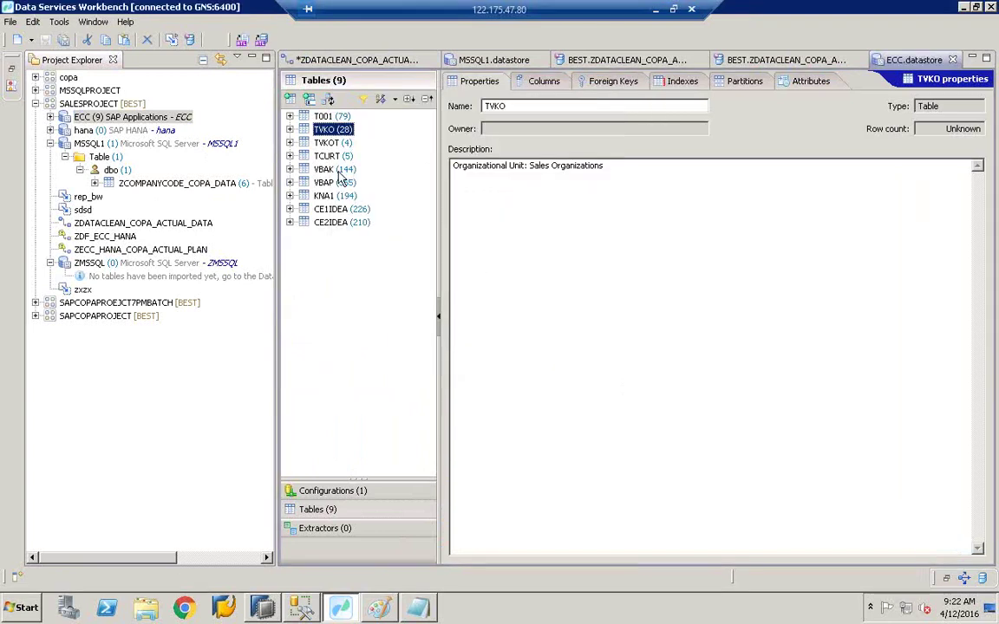
left_click(290, 98)
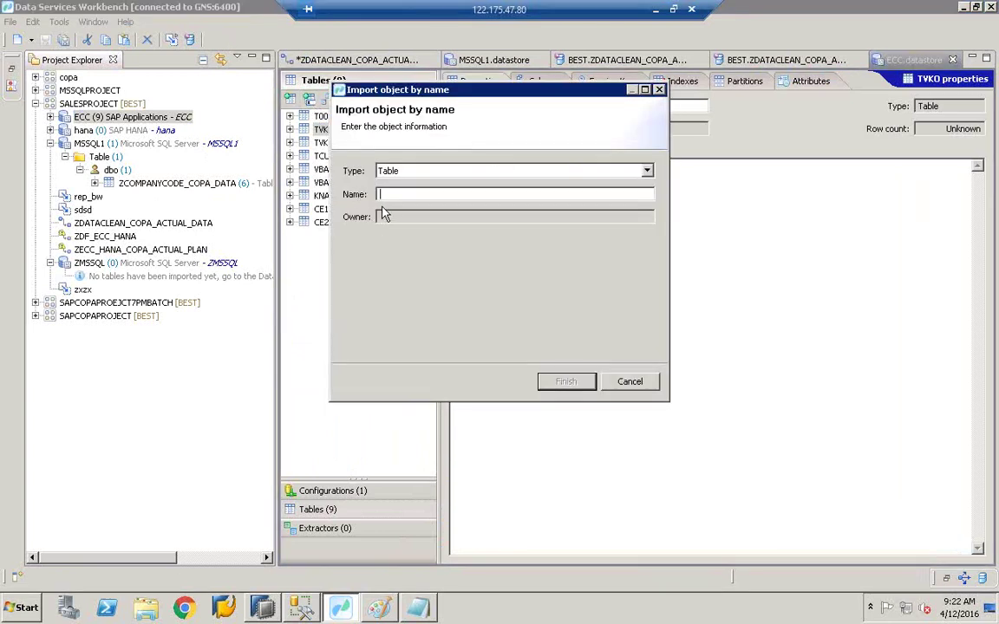
type("av")
key("BackSpace")
type("VBRP")
left_click(566, 382)
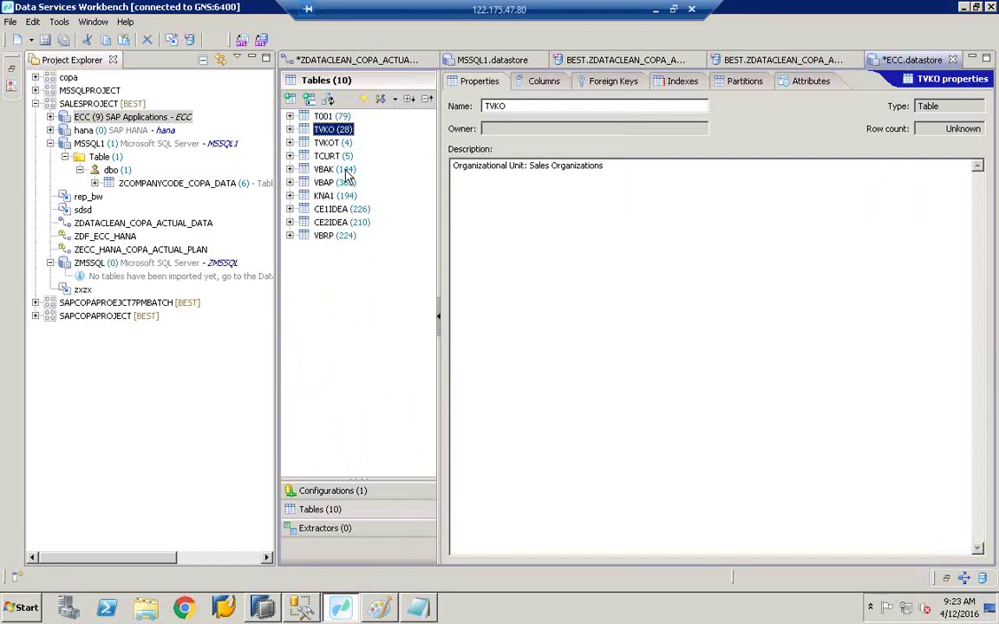
Step: Create a new data flow in SALESPROJECT named Z_SALES_ORDER_BILL_NETVALUE
left_click(96, 104)
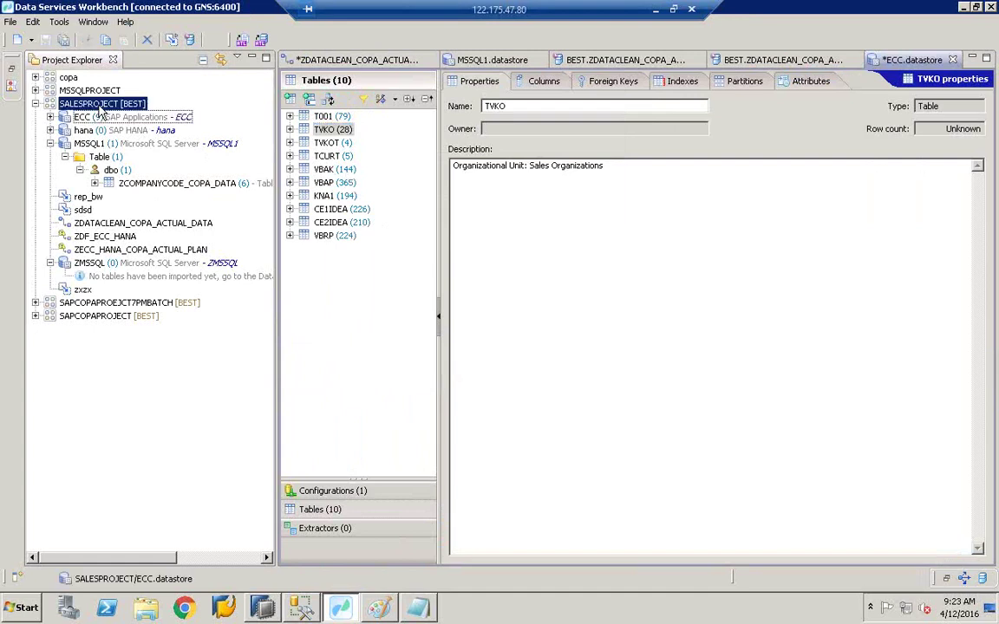
right_click(101, 109)
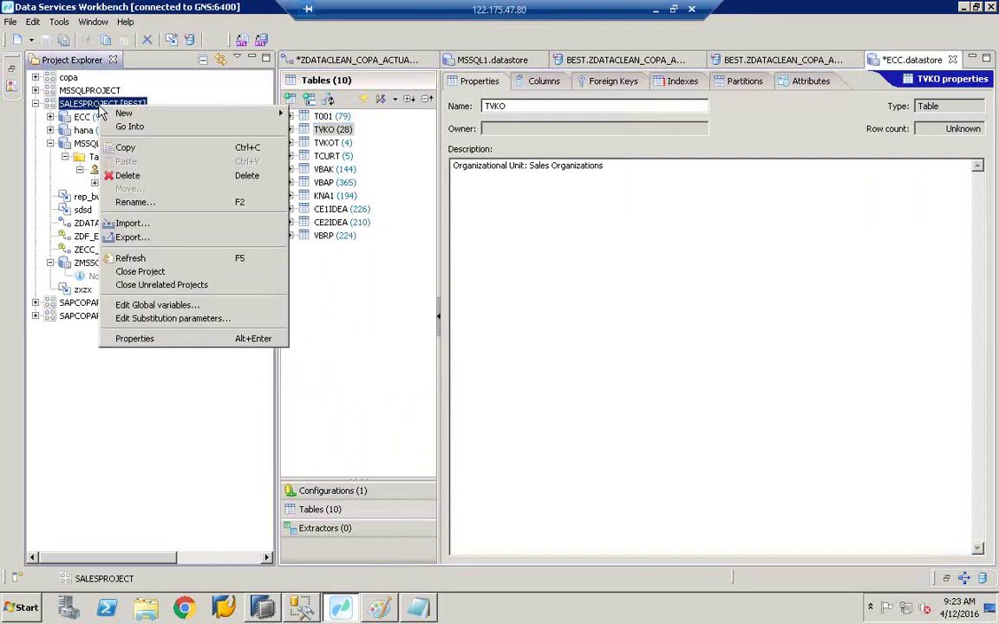
mouse_move(126, 115)
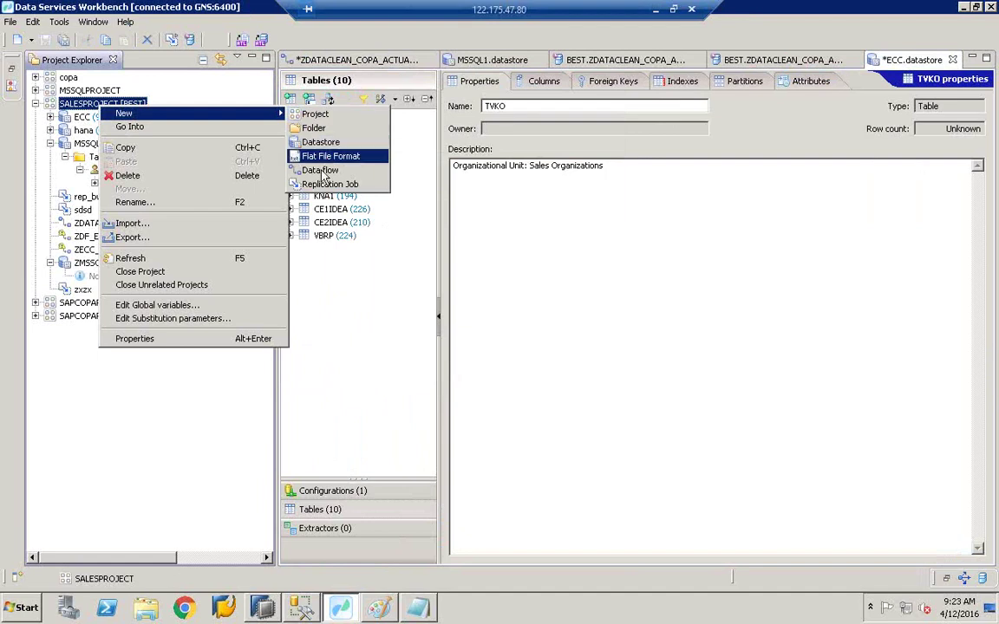
left_click(322, 170)
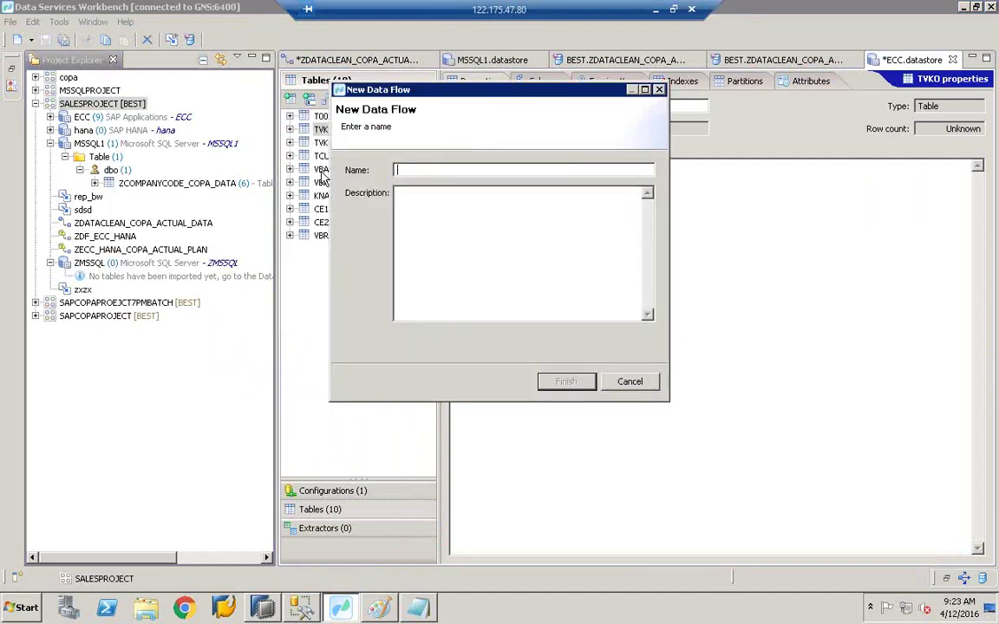
type("ZJOINS_ORDER")
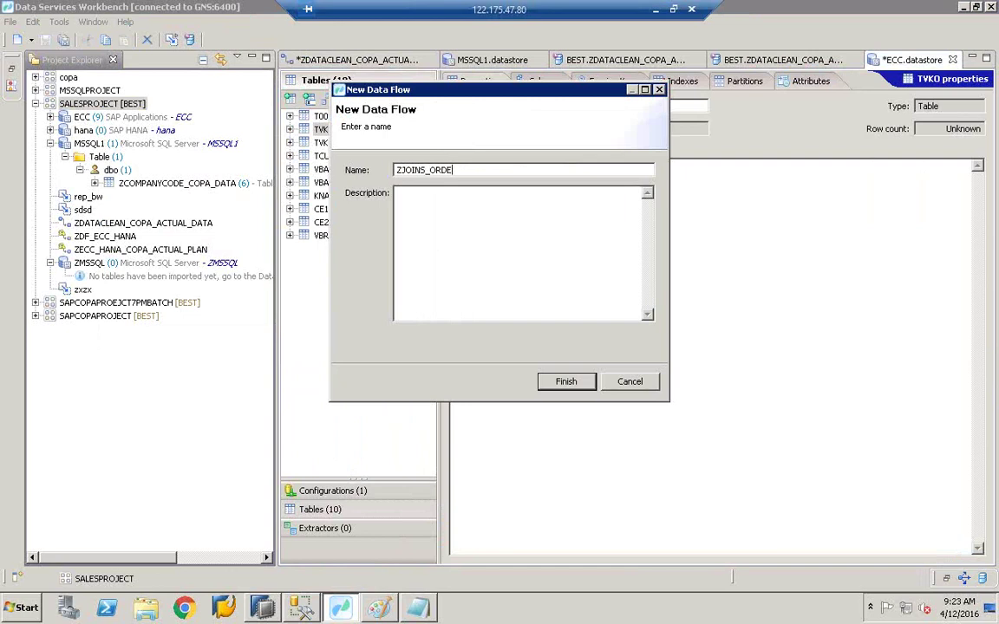
key("BackSpace")
key("BackSpace")
key("BackSpace")
key("BackSpace")
key("BackSpace")
key("BackSpace")
key("BackSpace")
key("BackSpace")
key("BackSpace")
key("BackSpace")
type("_SALES_ORDER_BILL")
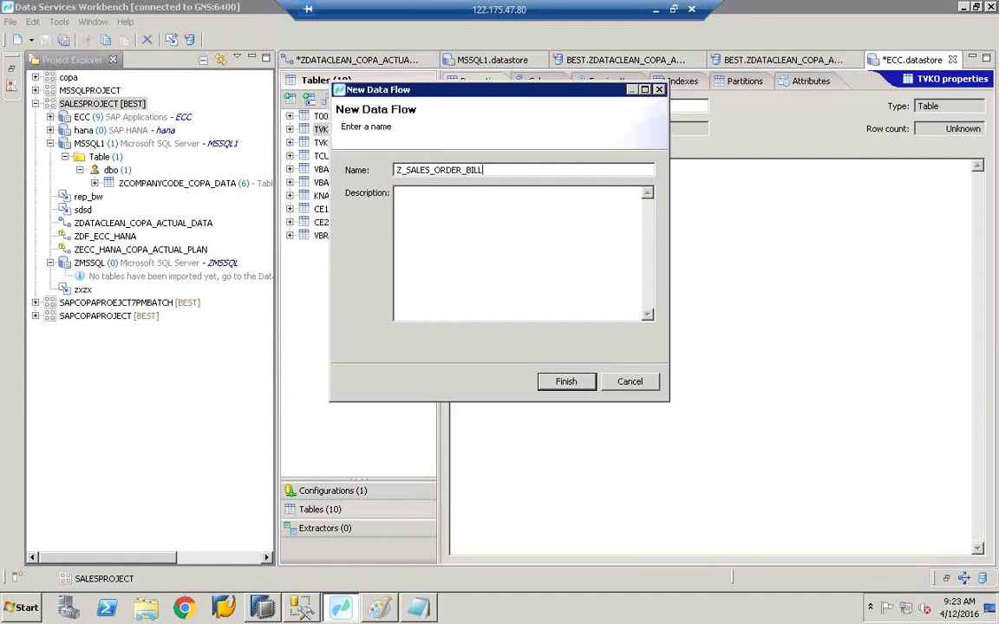
type("_NETVALUE")
Step: Copy the data flow name into its Description and finish creating it
left_click_drag(404, 170, 468, 170)
left_click(536, 170)
left_click_drag(539, 169, 343, 157)
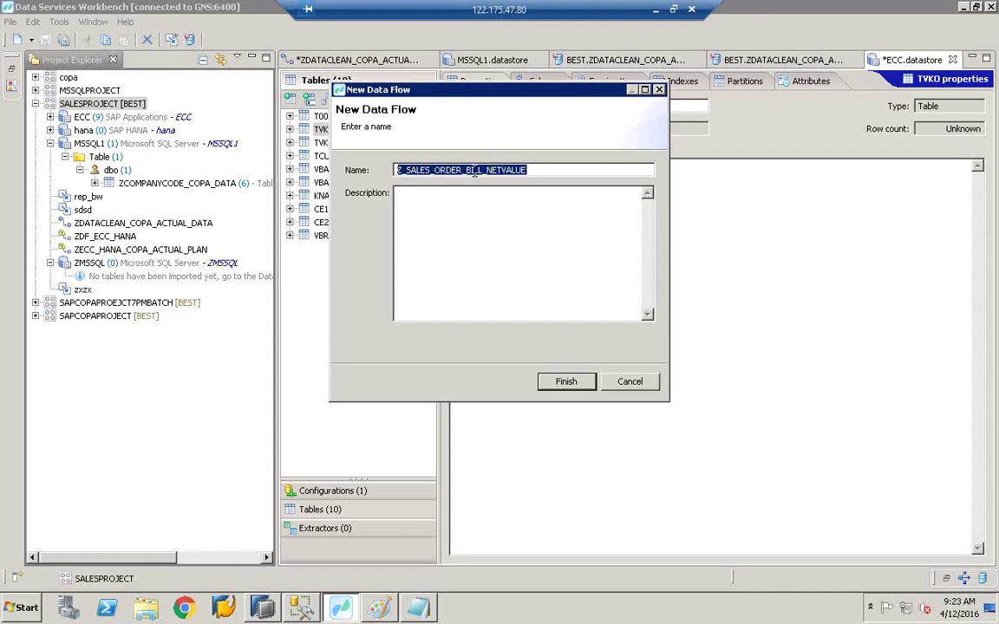
key("ctrl+c")
left_click(461, 201)
key("ctrl+v")
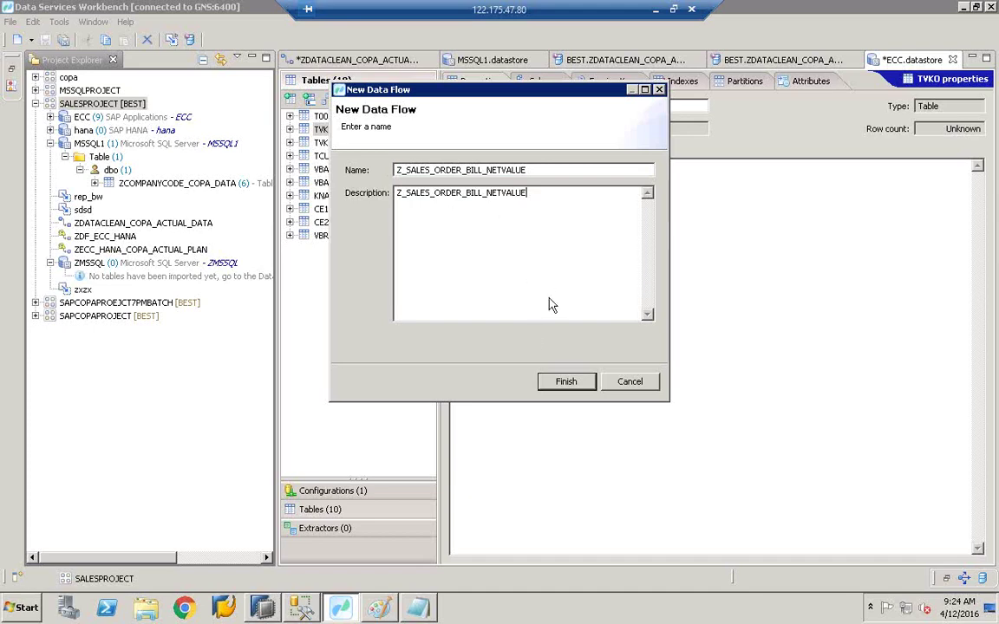
left_click(565, 381)
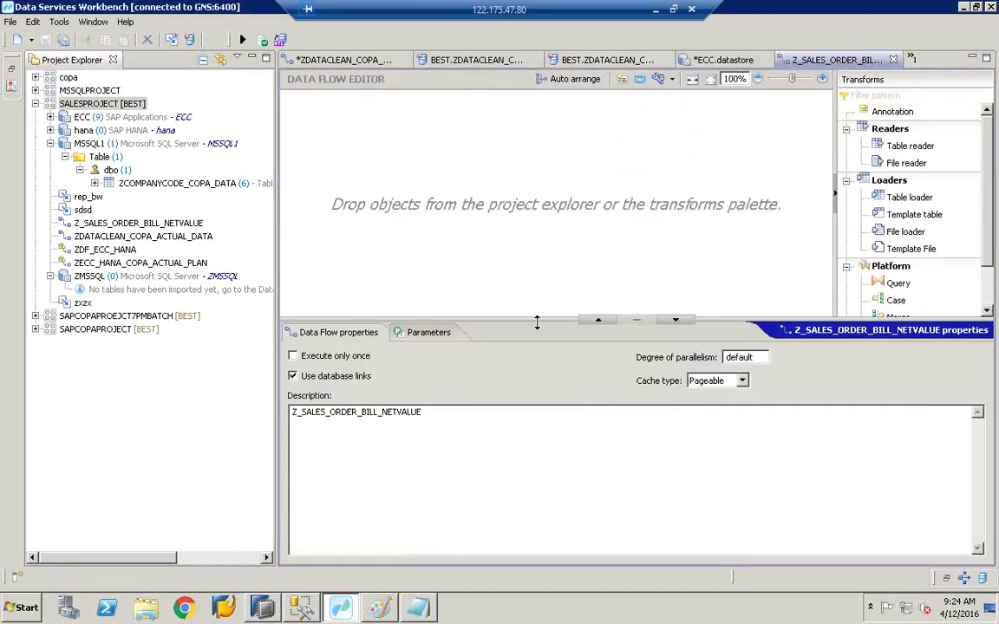
Step: Enlarge the editor area, expand ECC > Table to list its ten tables, and save all editors
left_click_drag(486, 319, 509, 510)
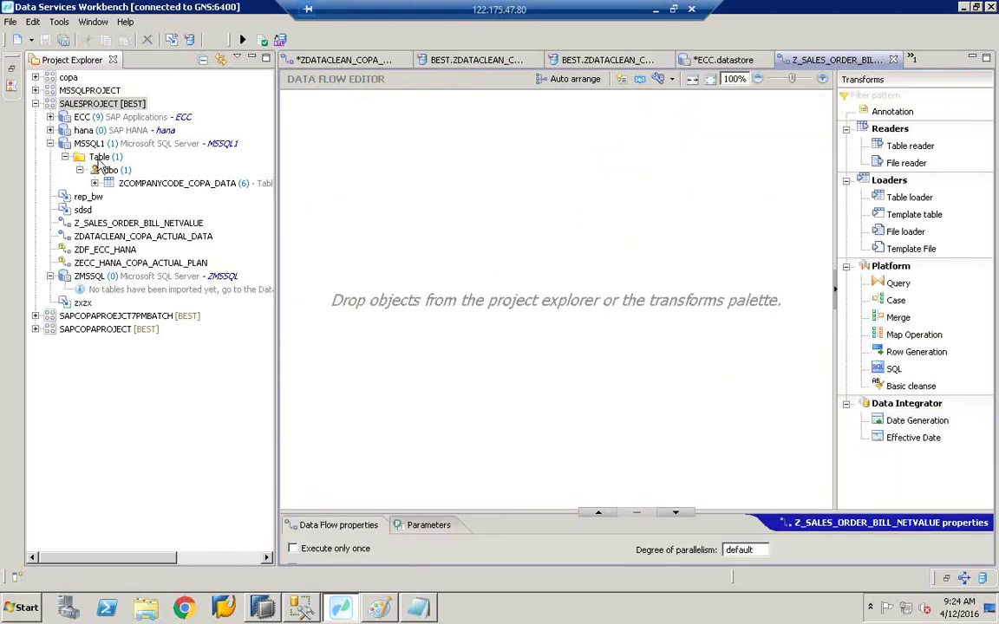
left_click(50, 118)
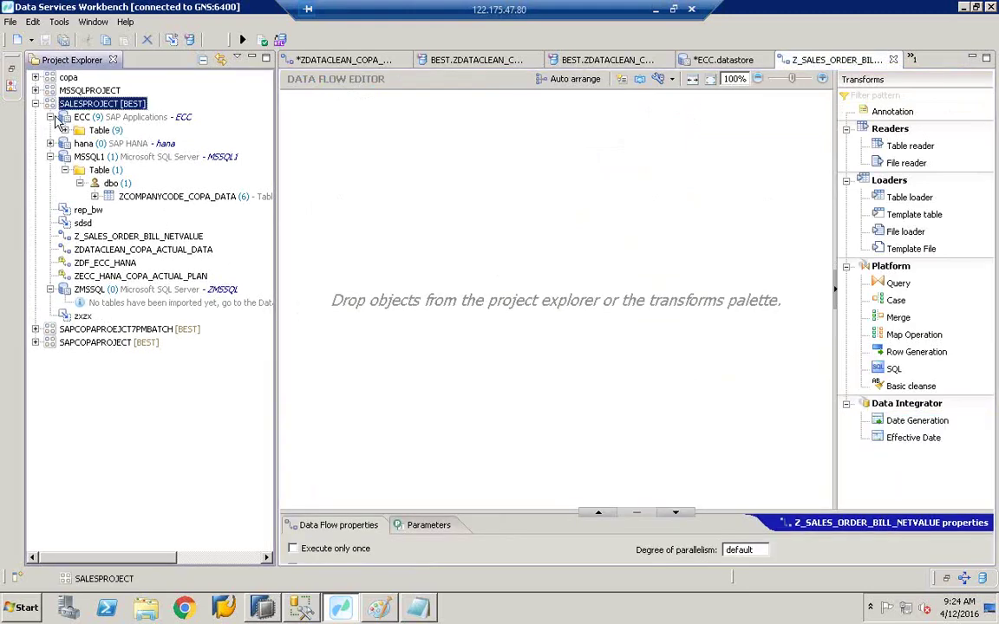
left_click(64, 130)
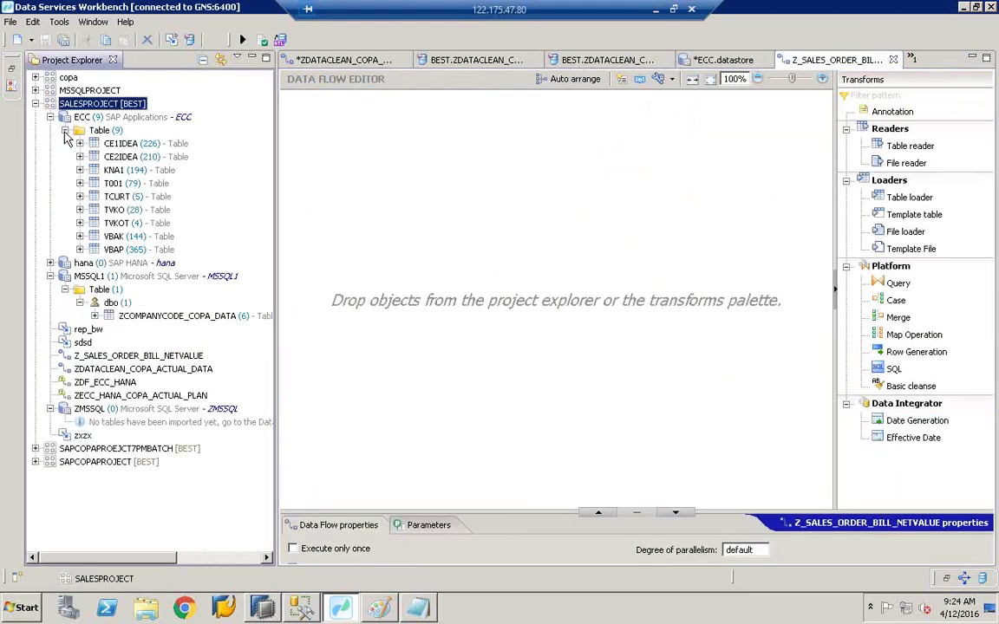
left_click(65, 41)
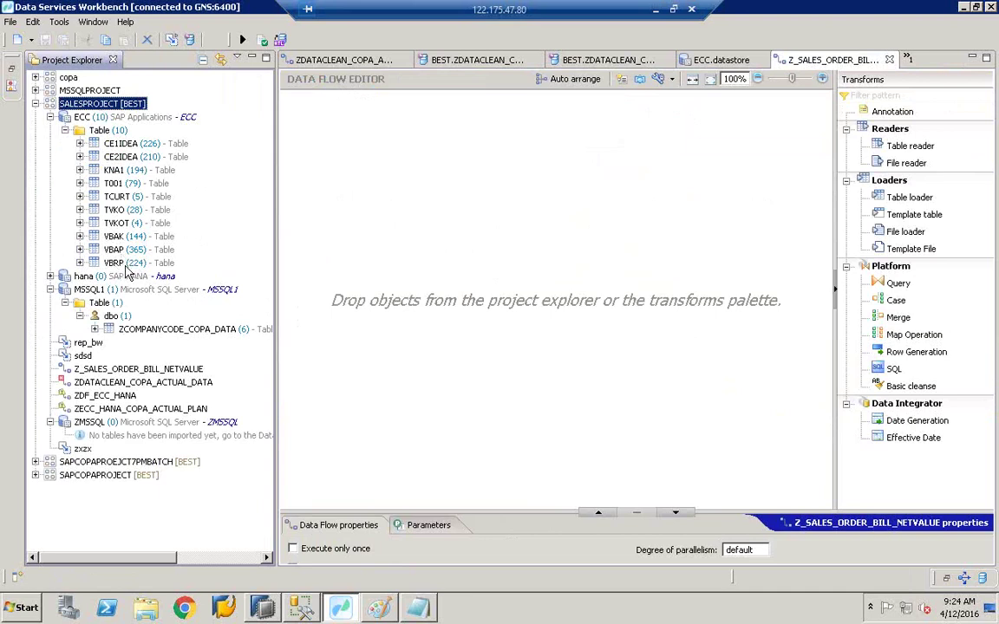
left_click(111, 236)
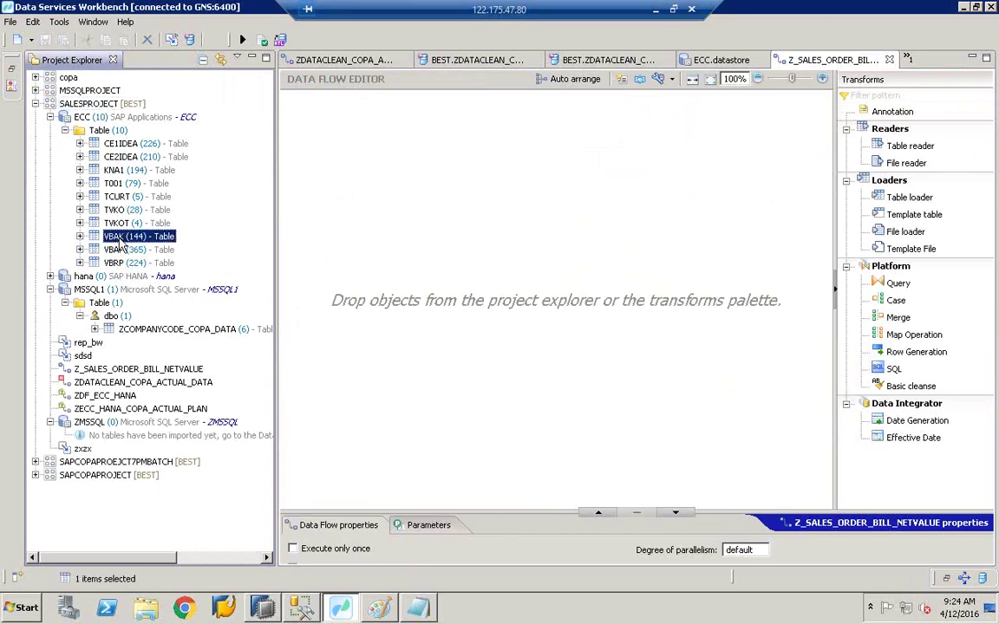
Step: Drop the ECC tables VBAK and VBRP onto the Z_SALES_ORDER_BILL_NETVALUE canvas, VBAK above VBRP
left_click_drag(111, 236, 384, 229)
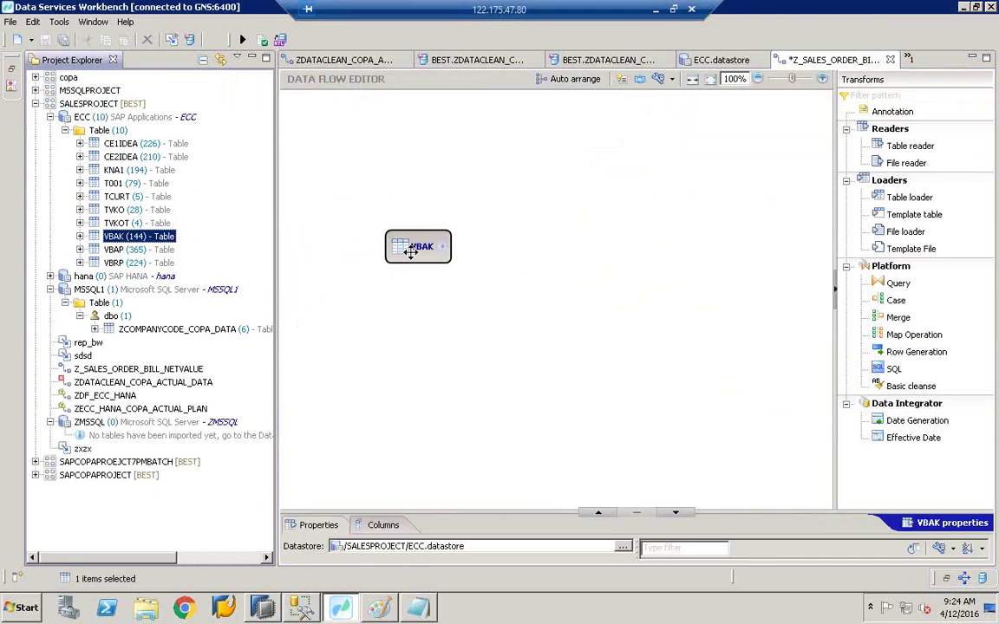
mouse_move(385, 236)
left_click_drag(401, 252, 391, 209)
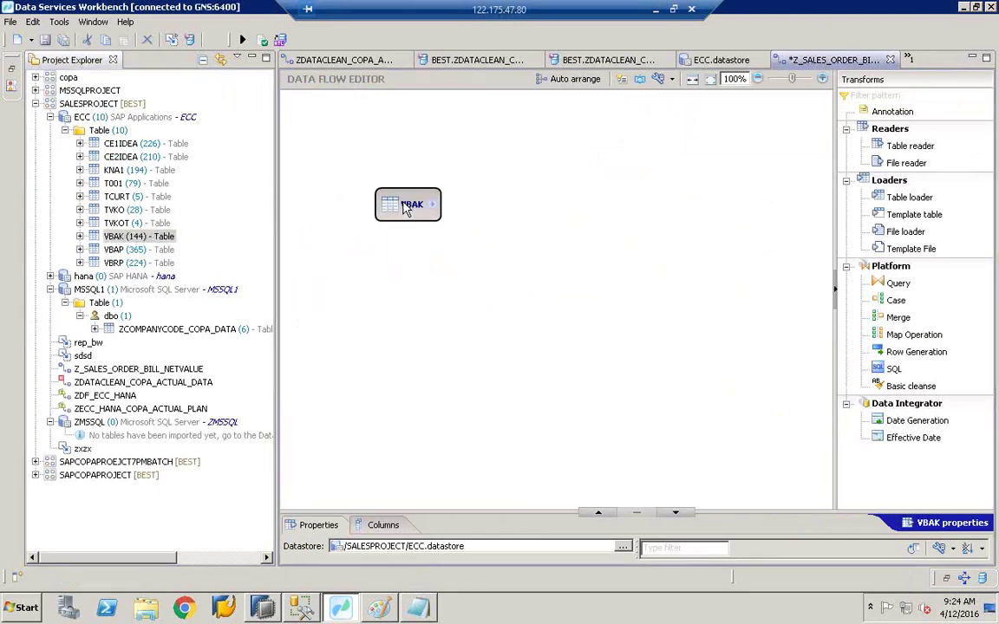
left_click(126, 264)
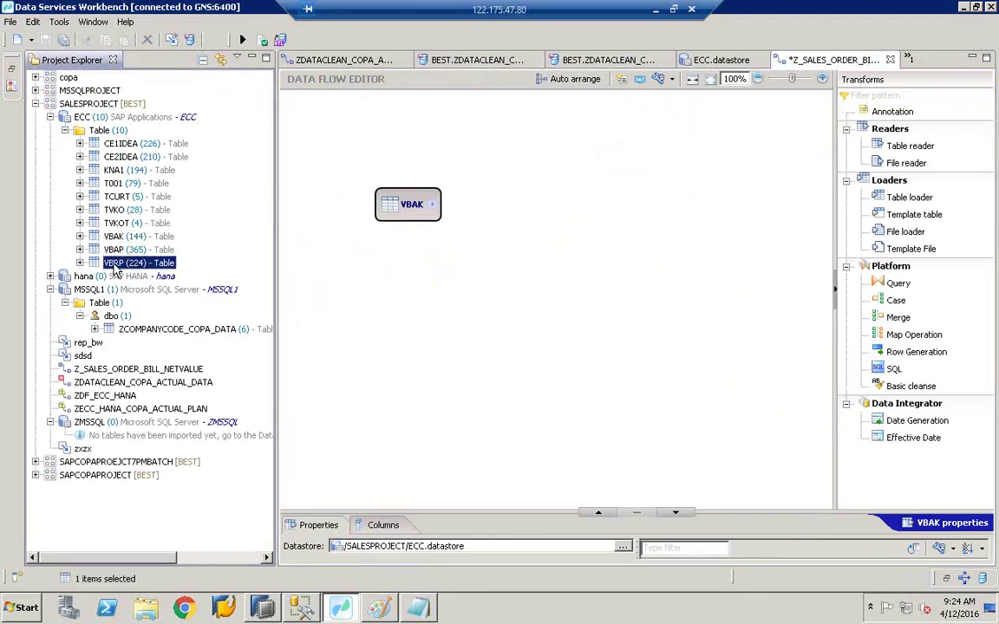
left_click_drag(113, 271, 381, 292)
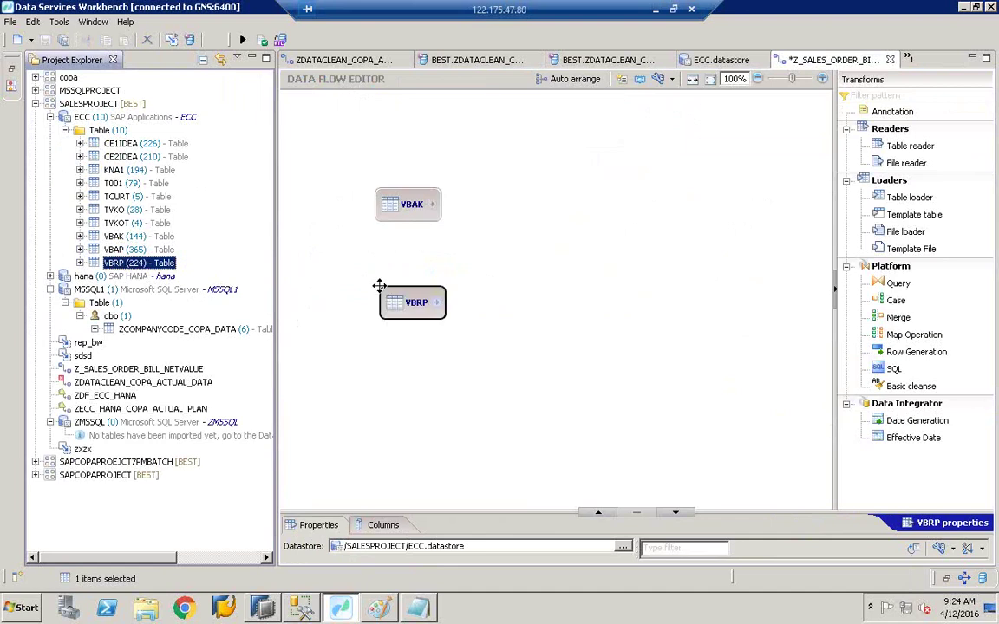
left_click_drag(392, 207, 371, 180)
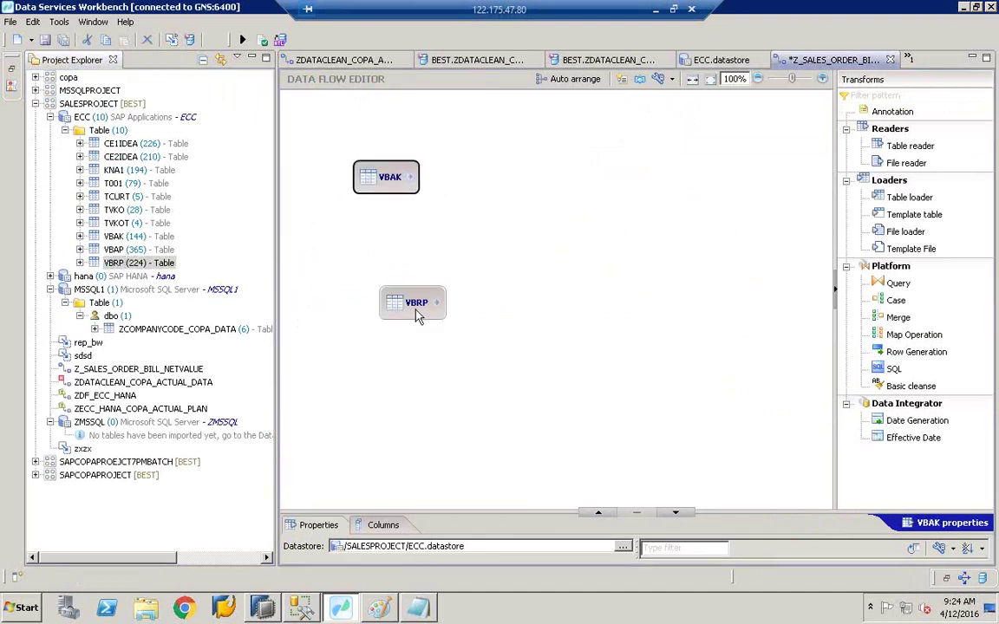
left_click_drag(416, 314, 386, 332)
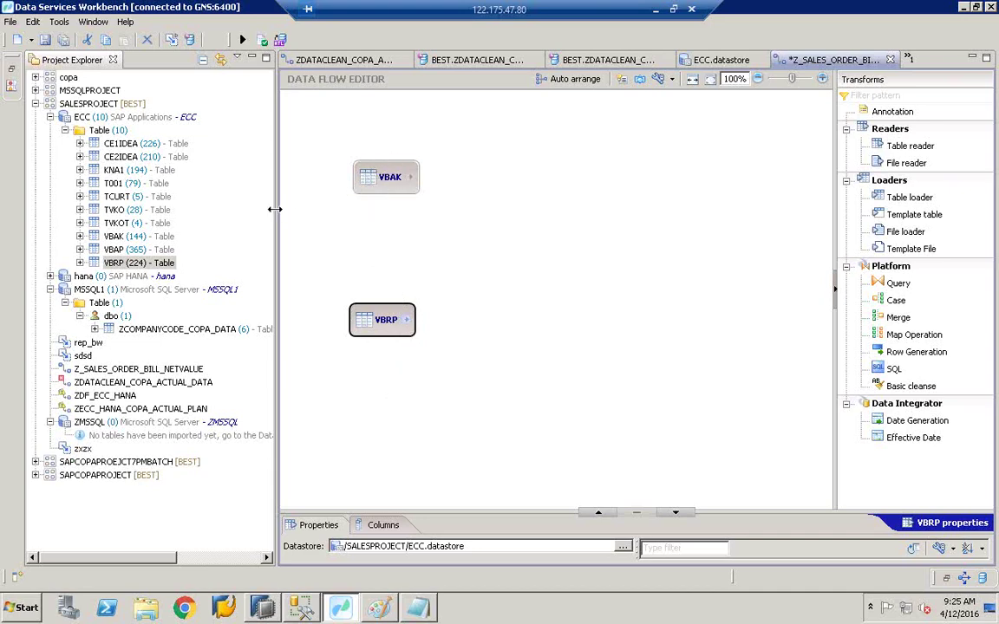
left_click_drag(269, 208, 205, 208)
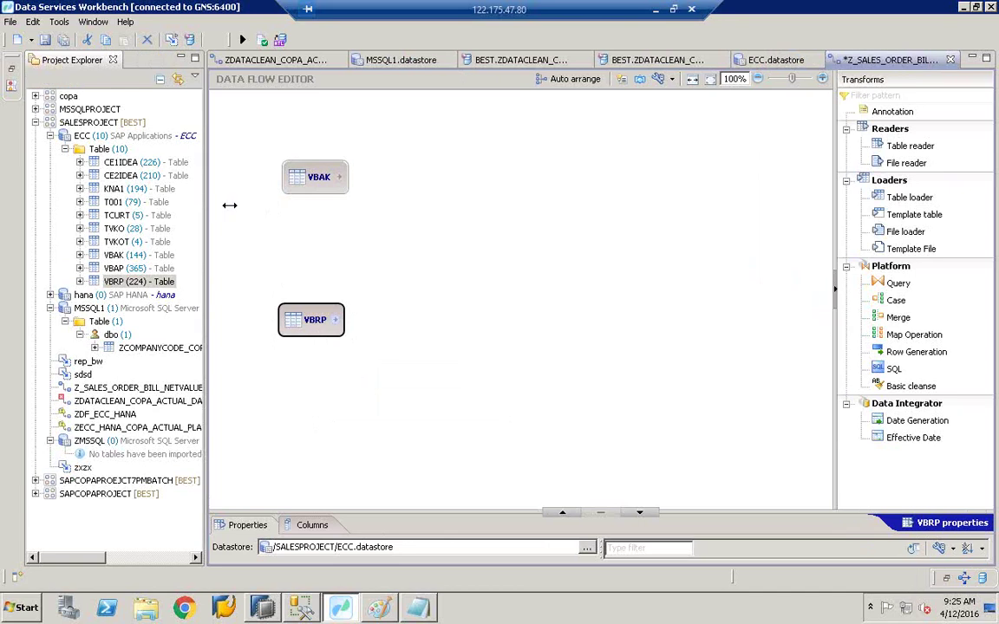
Step: Place a Query transform right of the sources and link both VBAK and VBRP into it
left_click(896, 285)
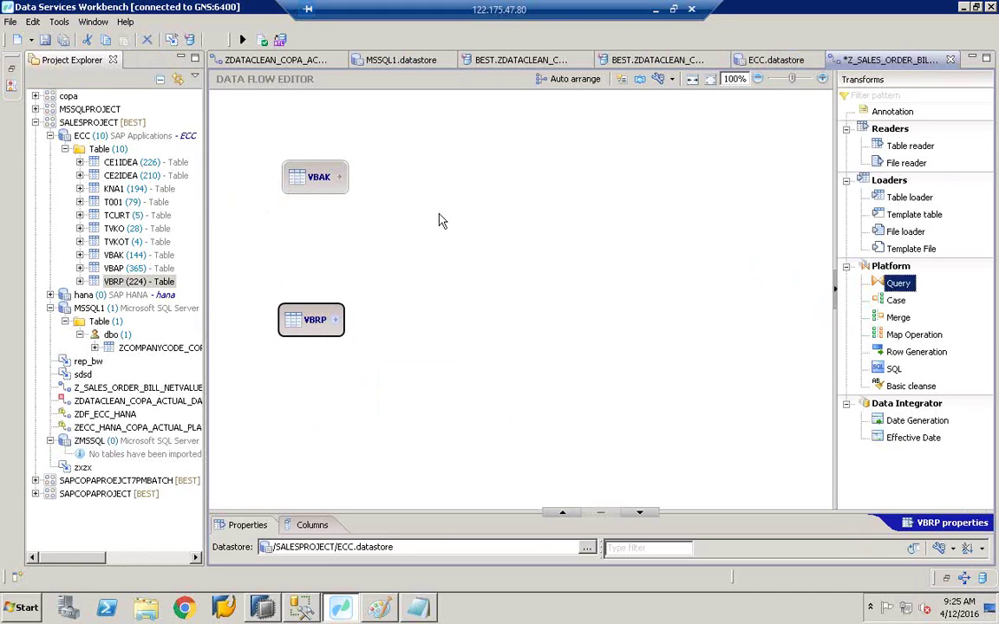
left_click(436, 240)
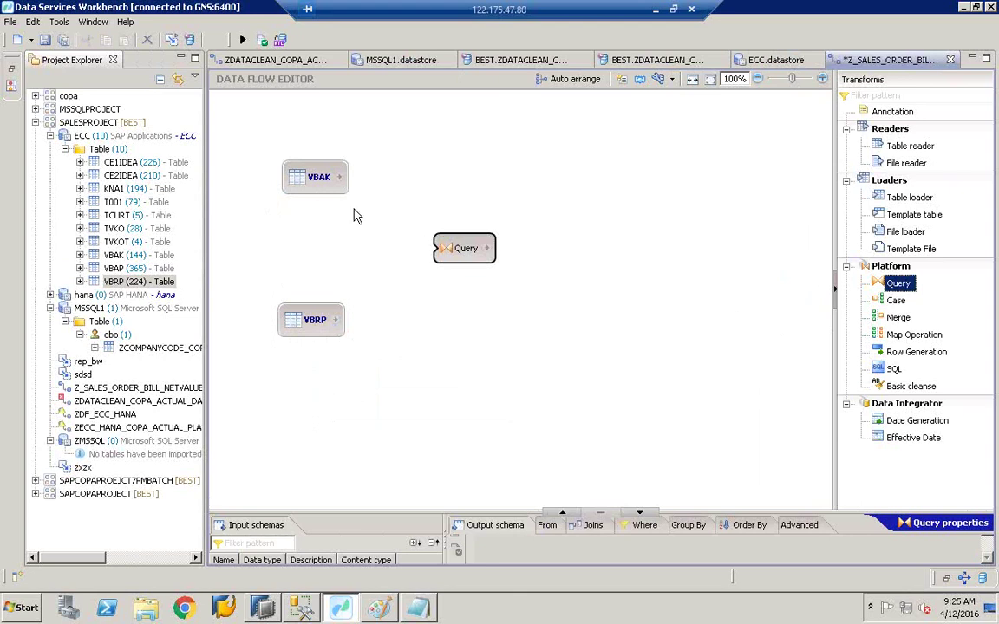
left_click_drag(339, 177, 436, 260)
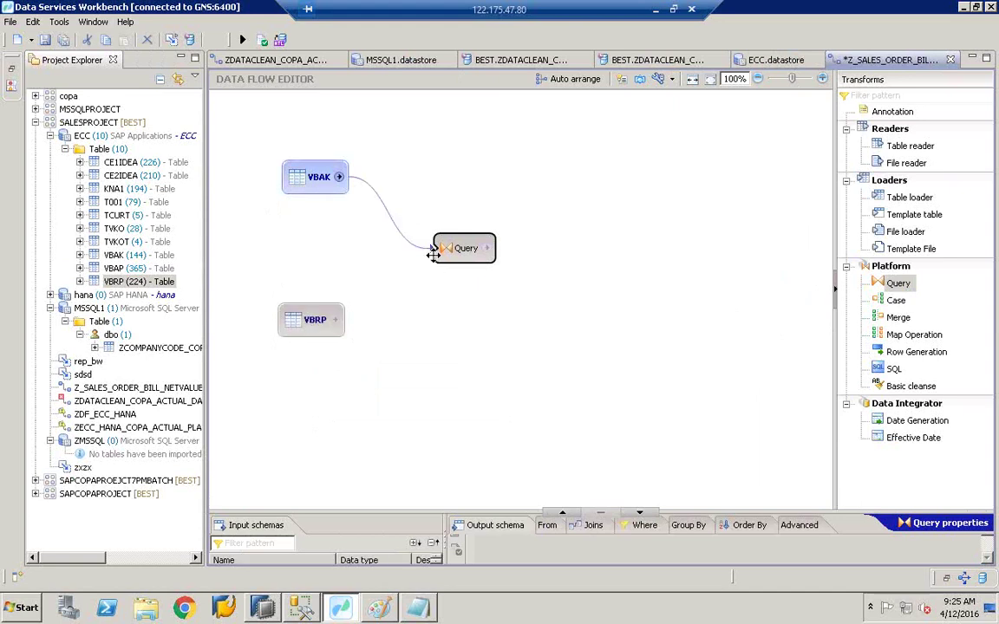
left_click_drag(336, 319, 473, 266)
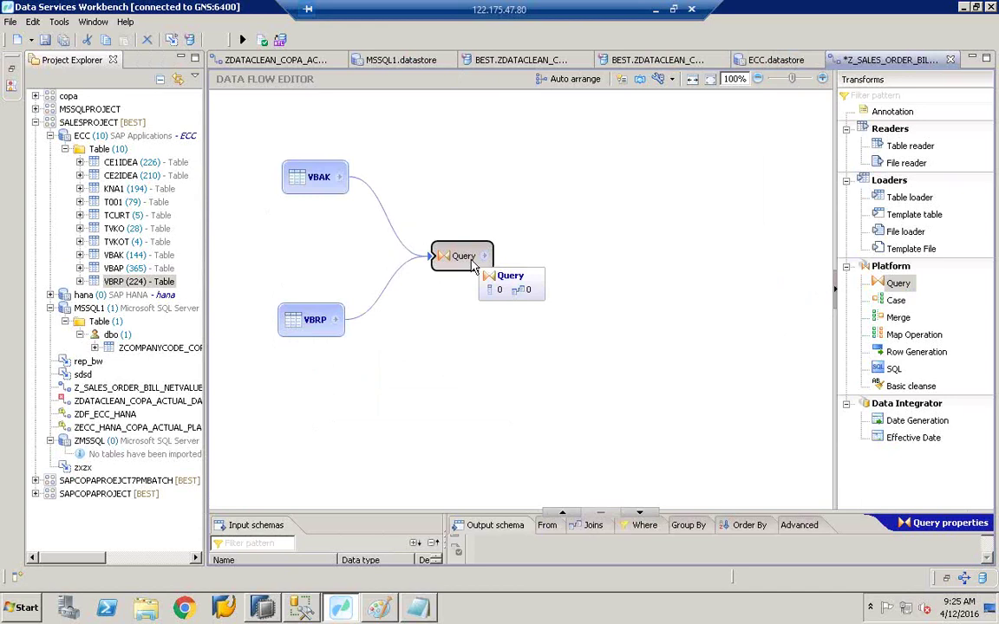
left_click_drag(440, 248, 456, 244)
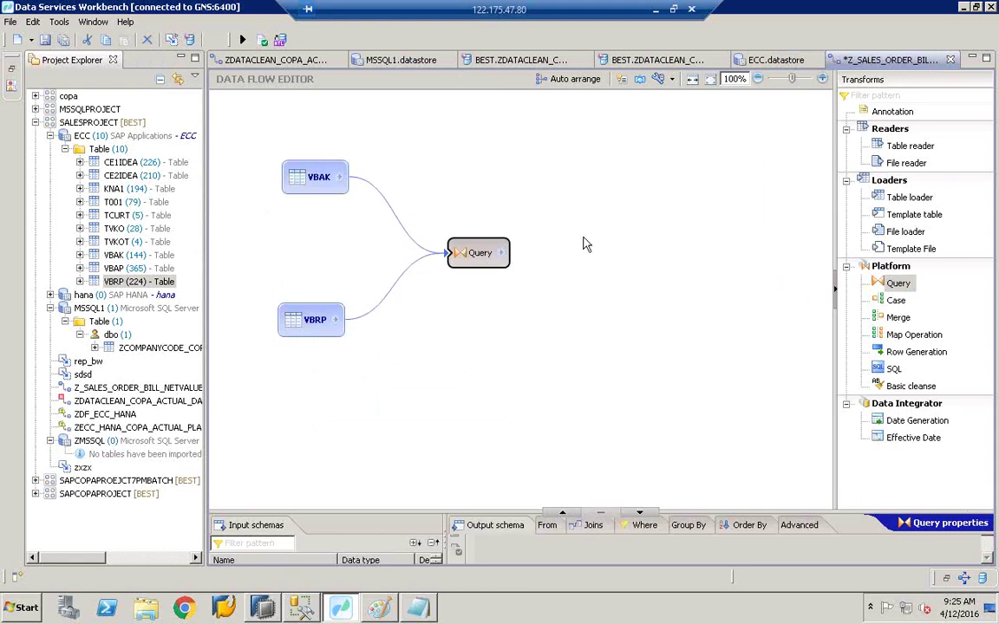
left_click_drag(914, 214, 685, 252)
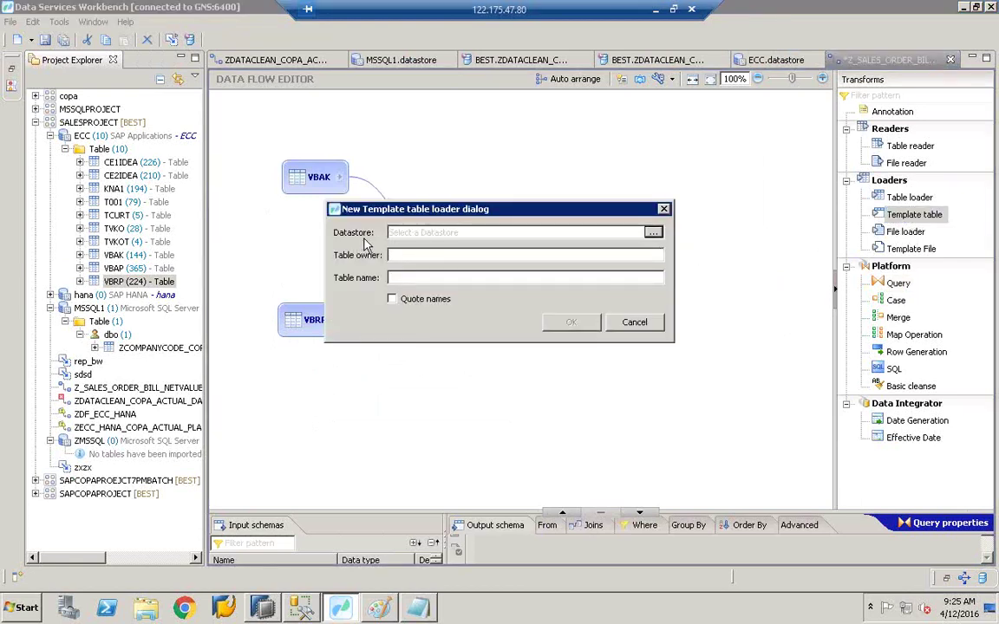
Step: Create template table ZSALESORDER_BILLING in the ZMSSQL datastore with owner dbo
left_click(652, 232)
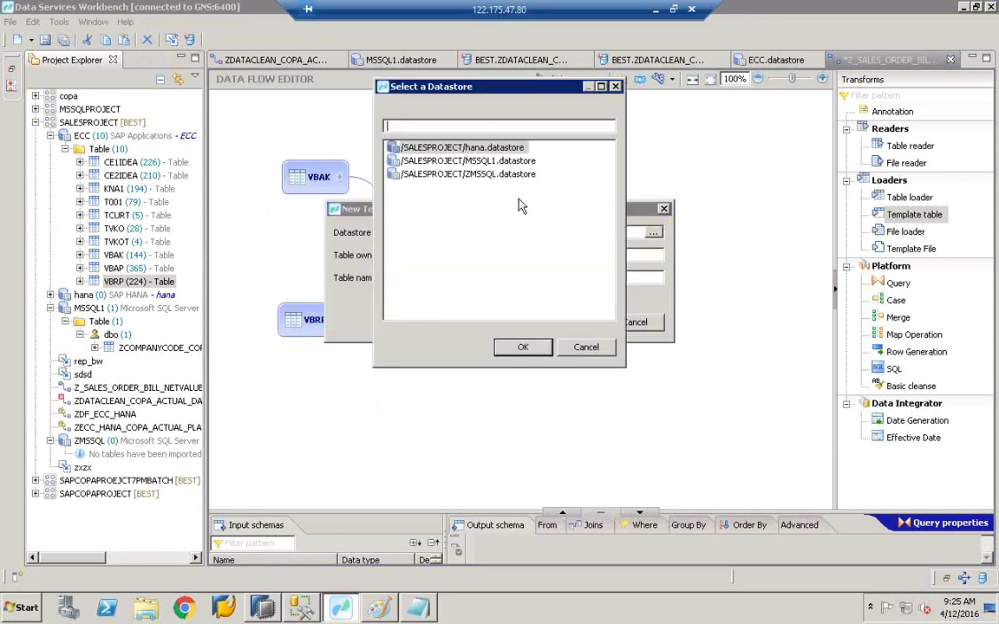
left_click(450, 176)
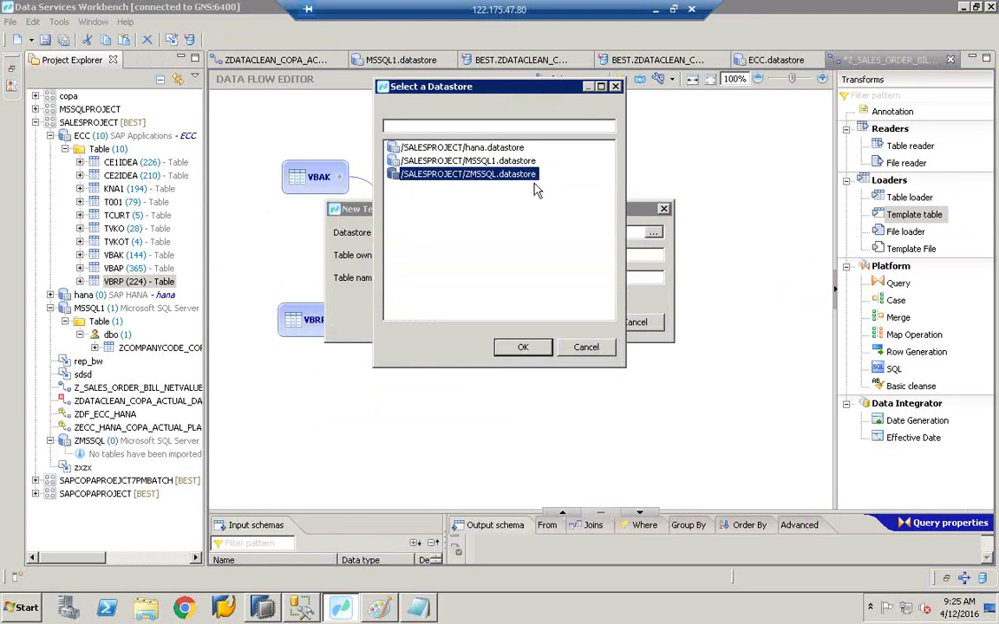
double_click(442, 173)
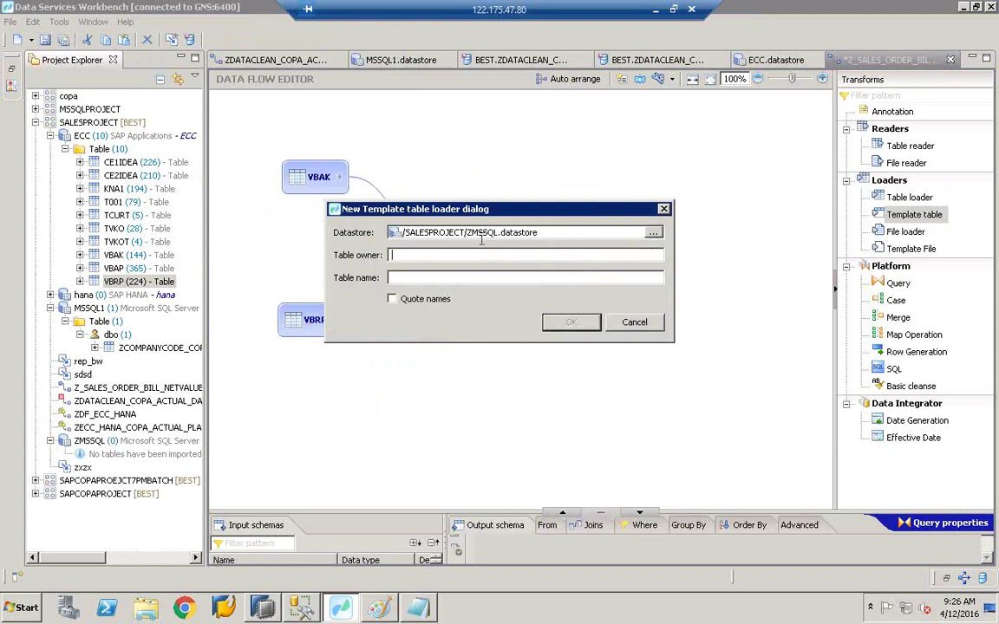
type("db")
type("z")
key("BackSpace")
type("ZSALESOR")
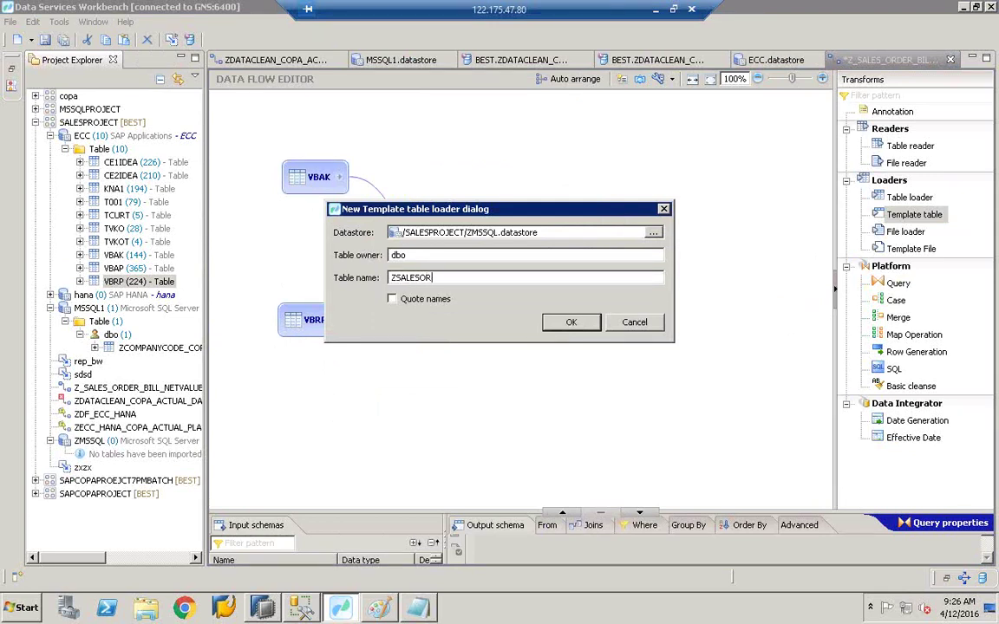
type("DER_BILLING")
left_click(570, 323)
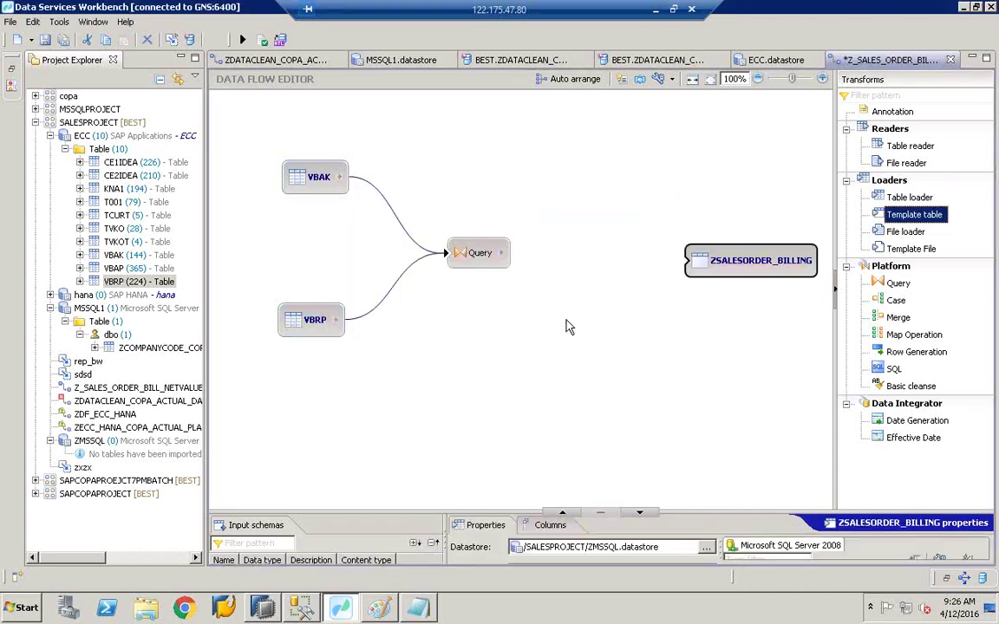
Step: Connect the Query to ZSALESORDER_BILLING and view the Query's Joins settings, still empty
left_click_drag(501, 252, 701, 255)
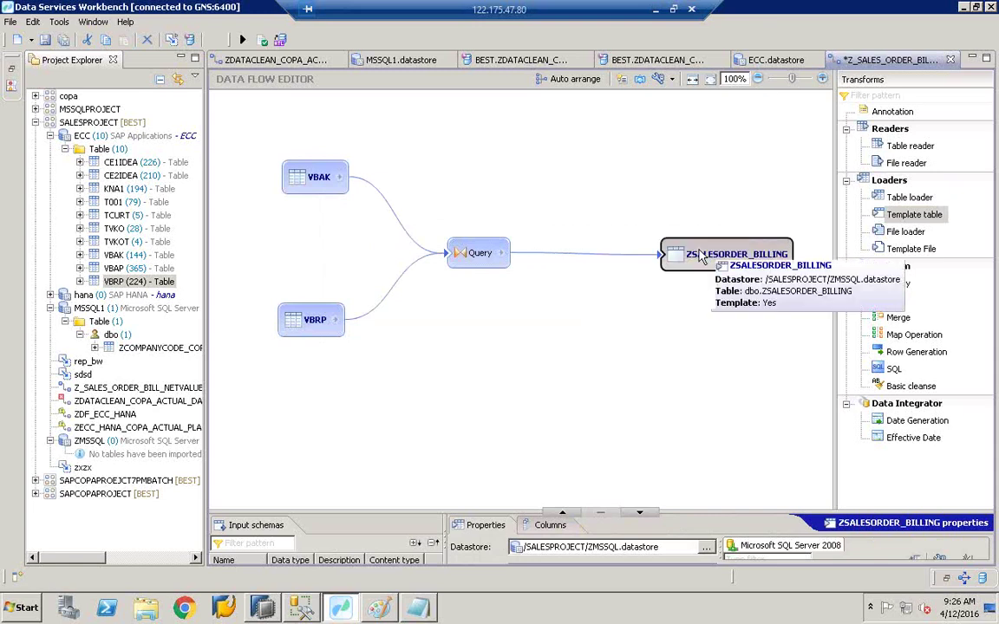
left_click(471, 264)
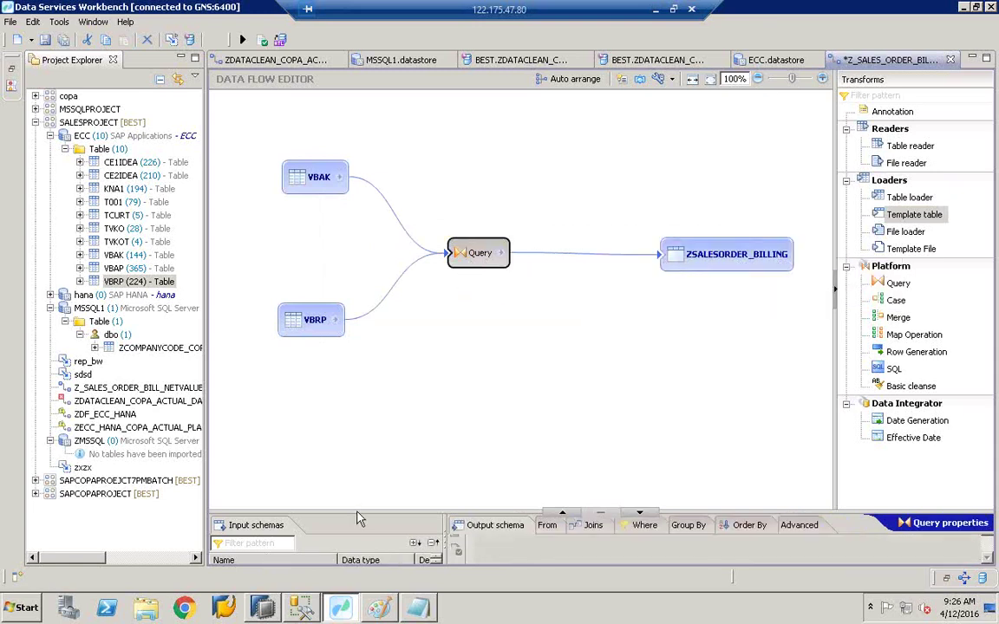
left_click_drag(375, 512, 378, 365)
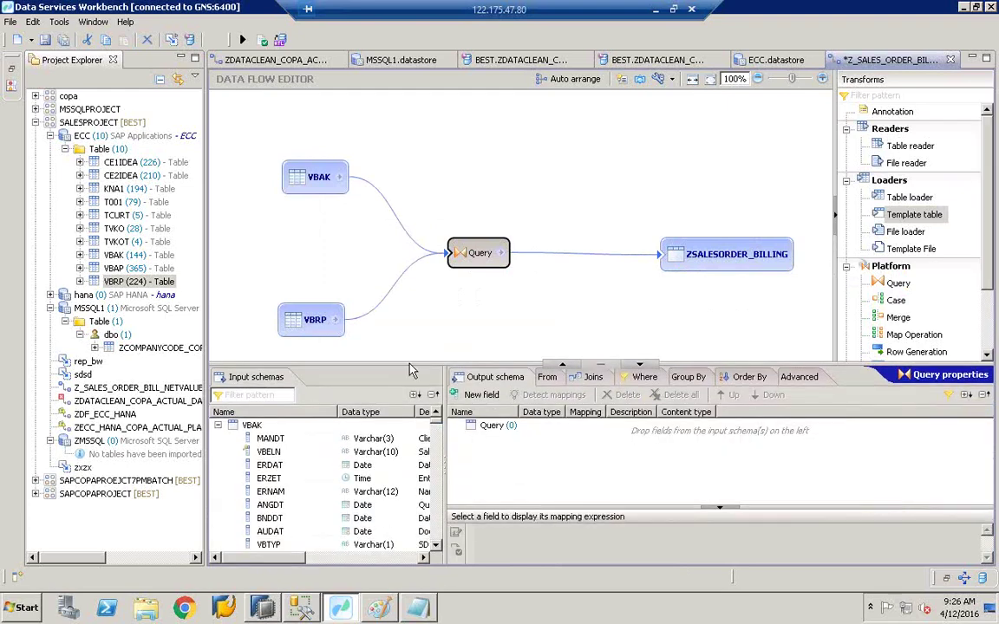
left_click(593, 379)
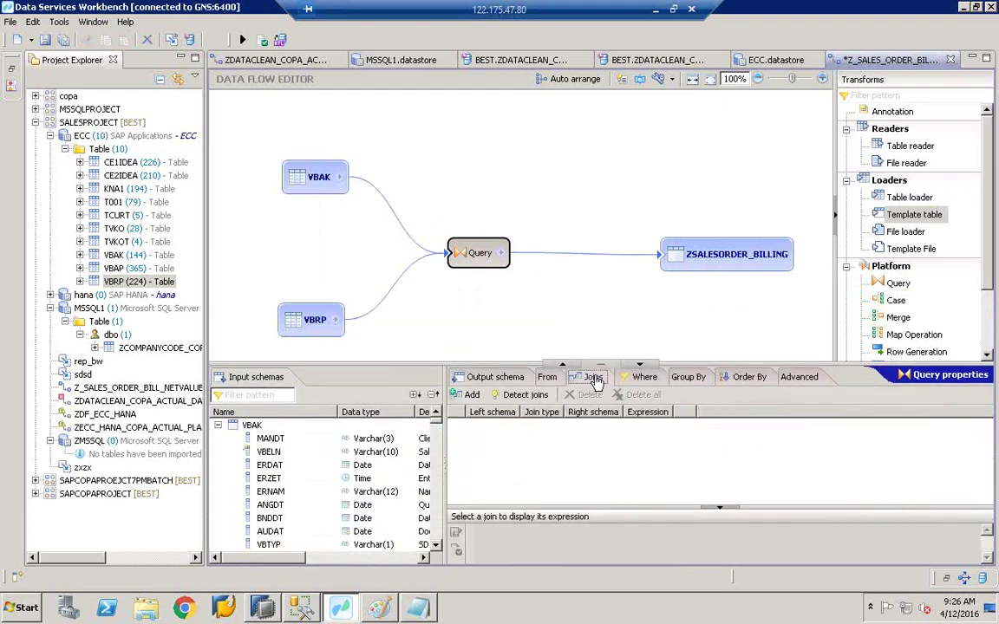
left_click(321, 189)
left_click(455, 251)
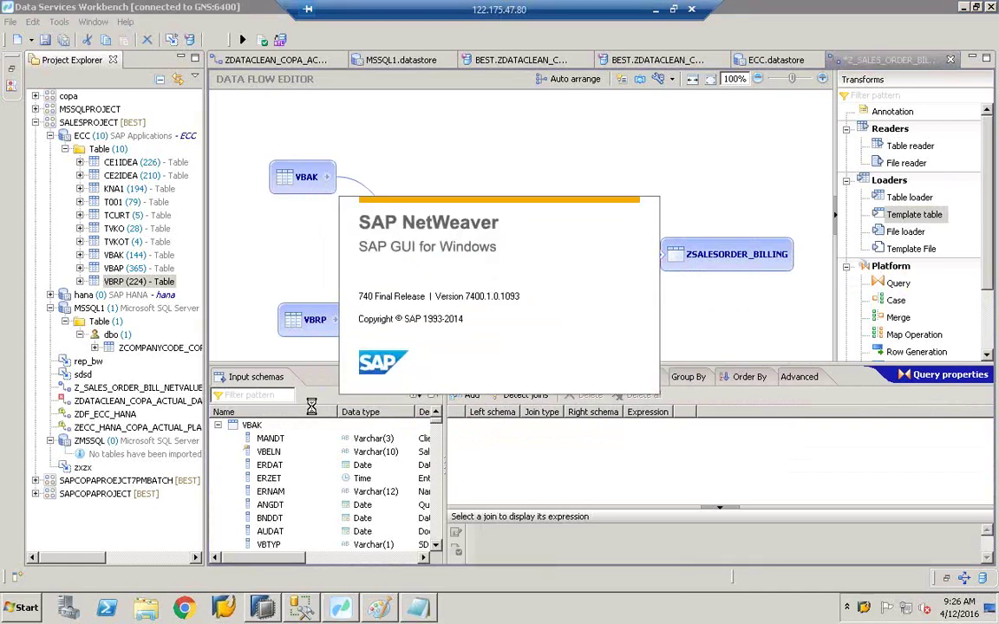
Step: Log on to the EHP7 system in SAP Logon with the user's credentials
left_click(310, 90)
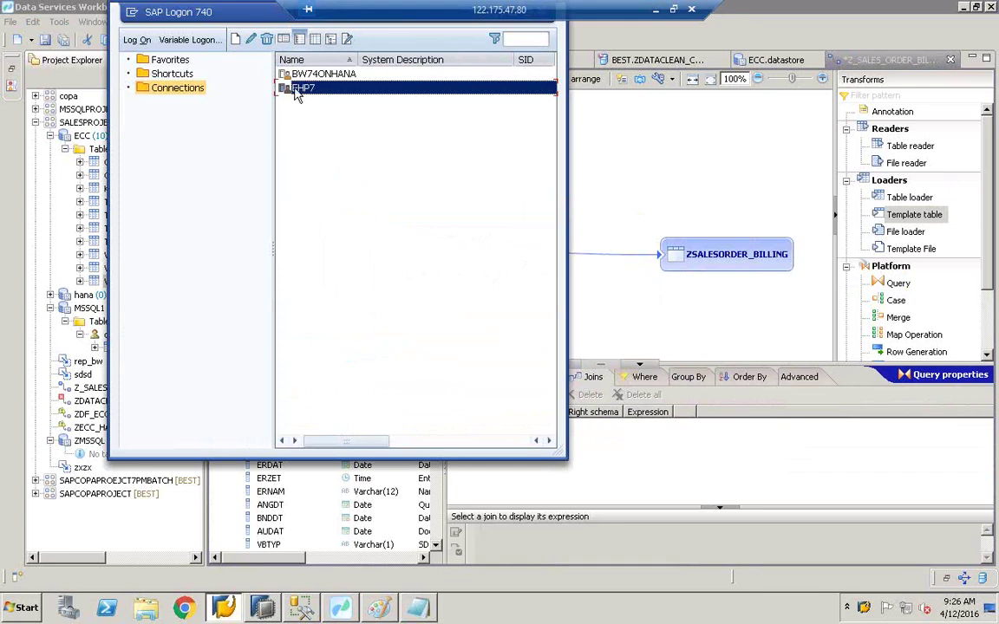
double_click(304, 88)
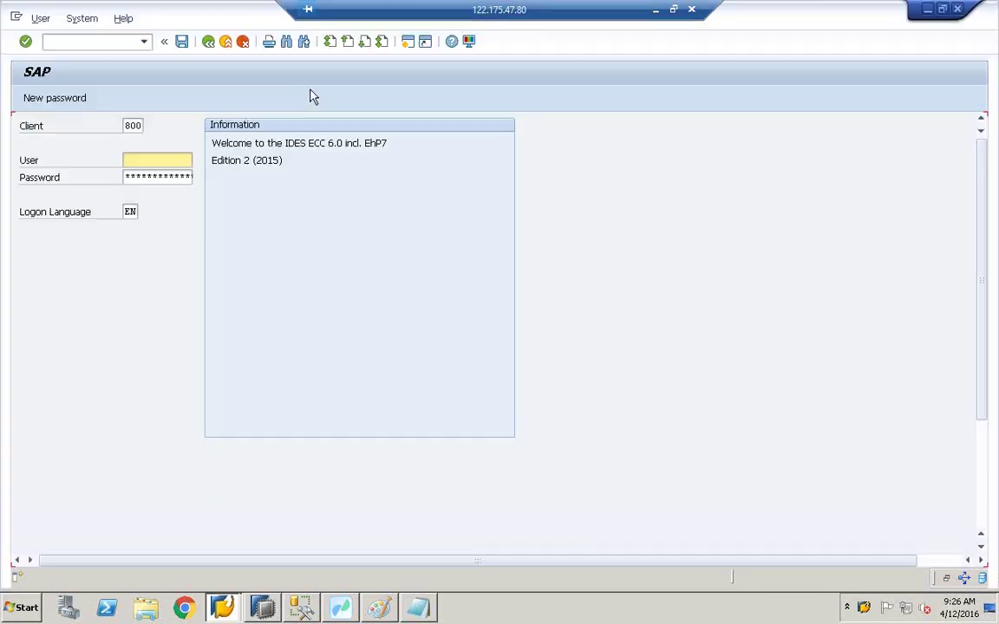
type("BEST")
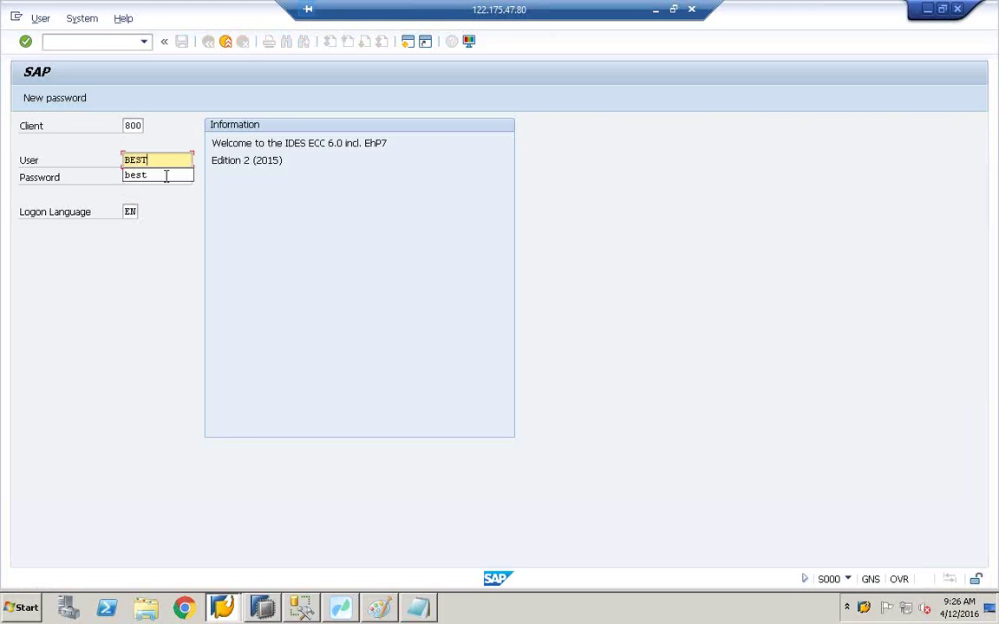
key("Tab")
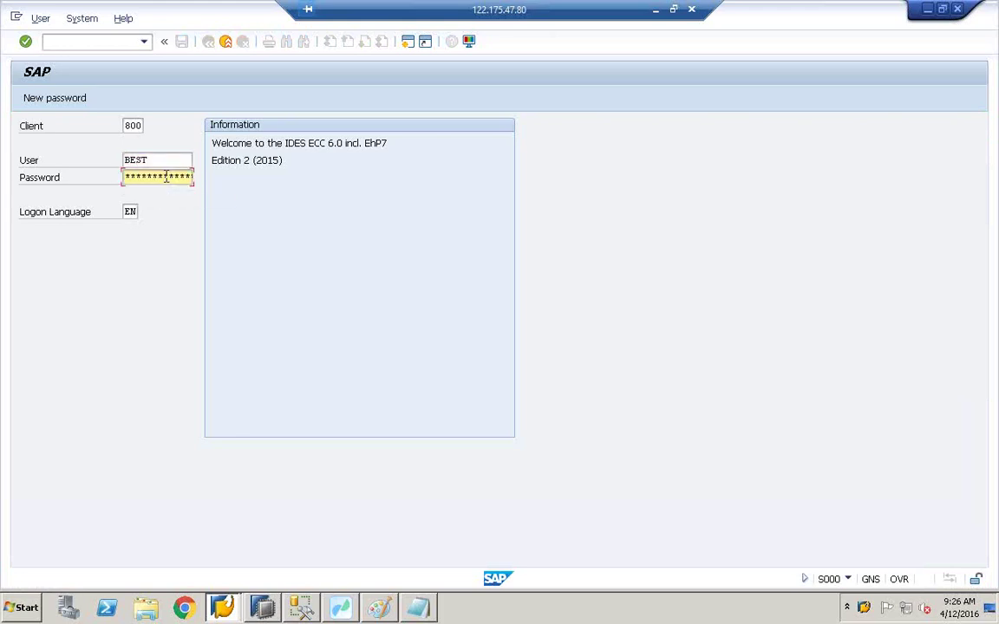
key("Return")
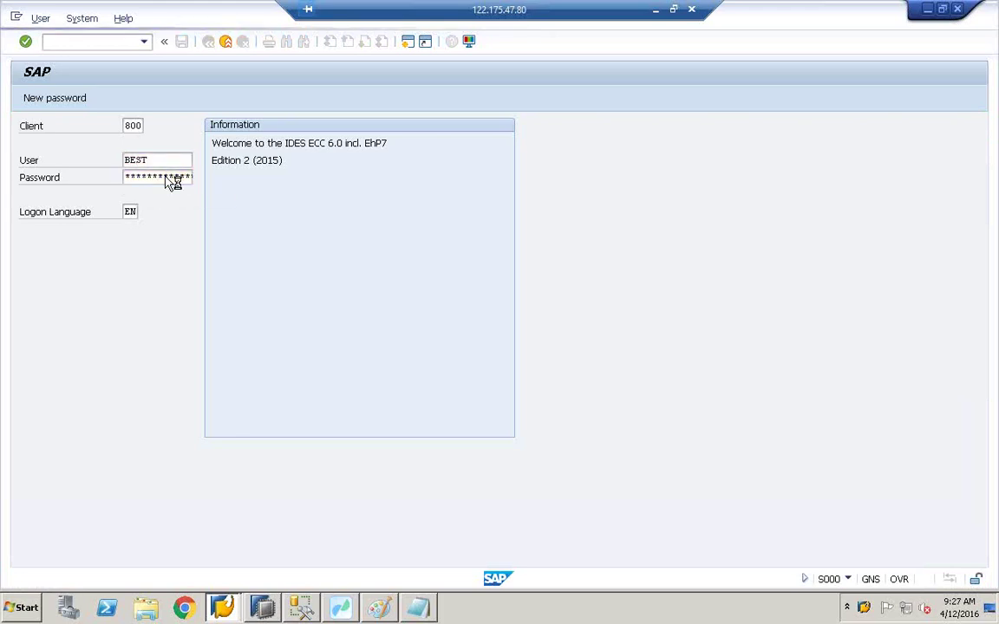
Step: Display the VBRP table definition in the ABAP Dictionary via SE11
type("se11")
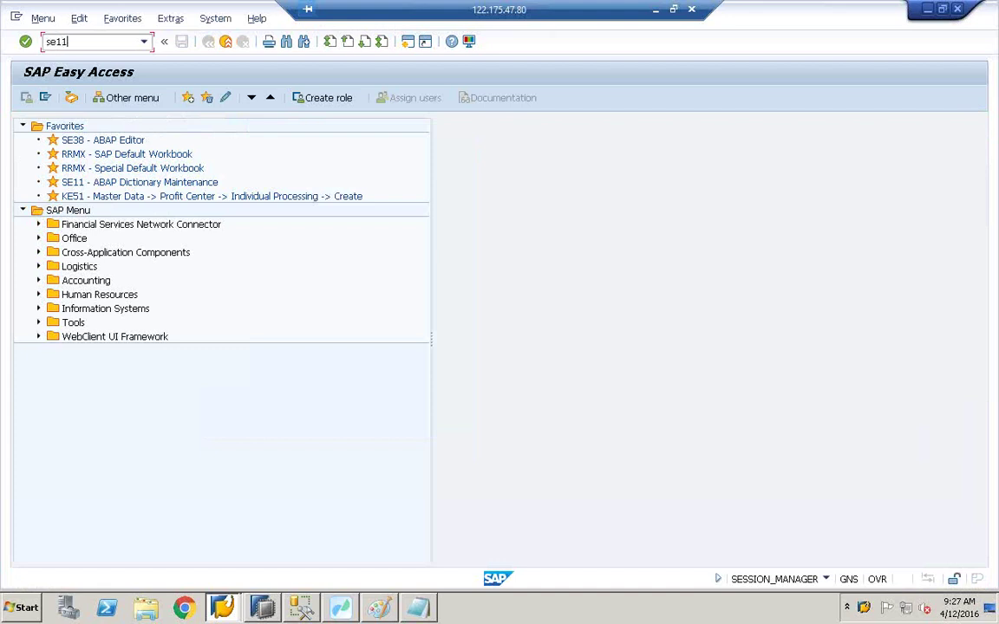
key("Return")
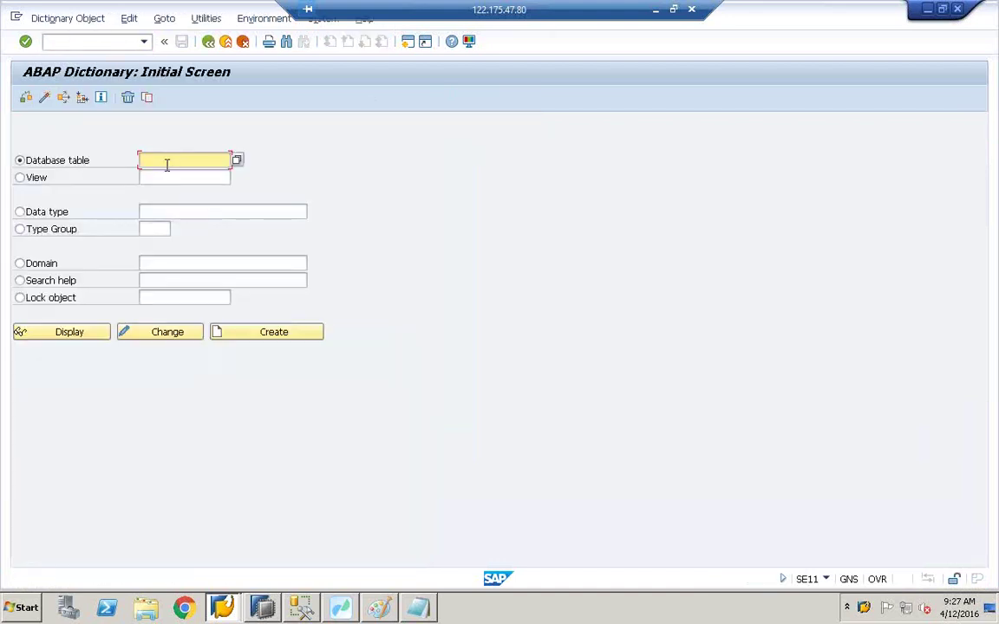
type("vbrp")
left_click(89, 335)
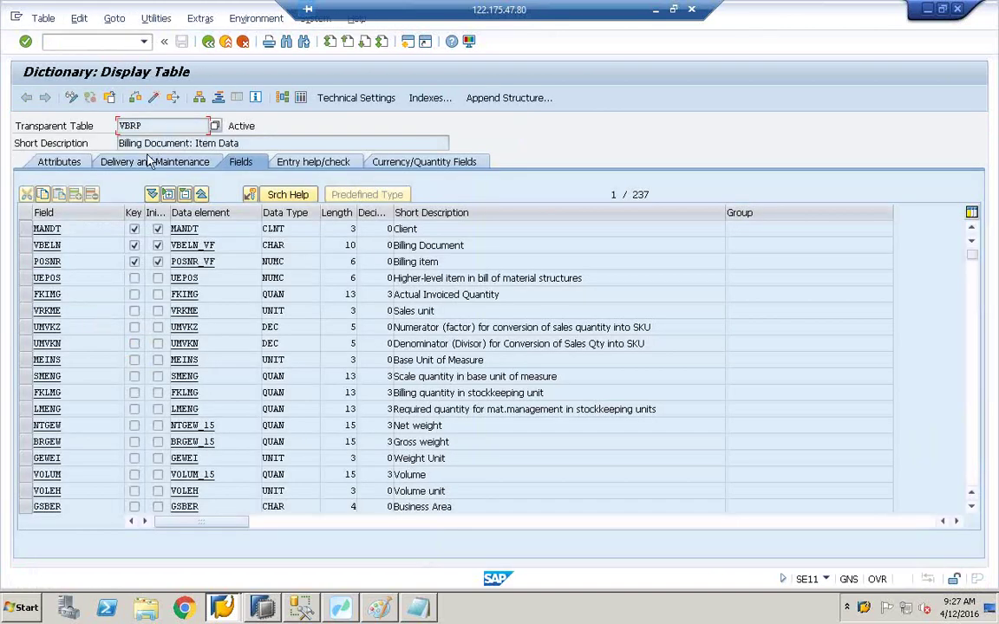
left_click_drag(118, 143, 243, 142)
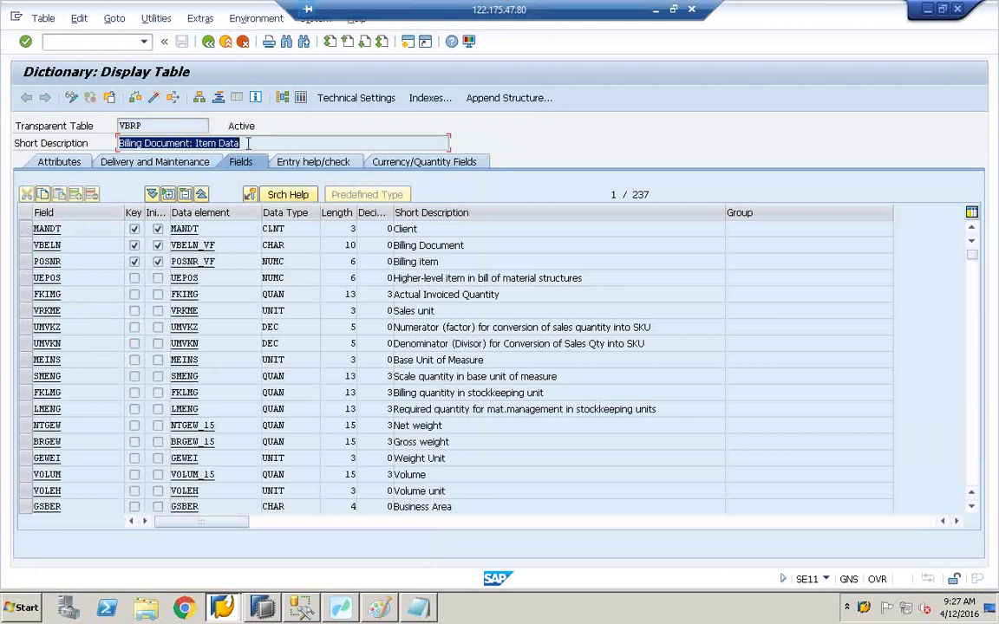
Step: Open a second session and display the VBAK table definition via SE11
left_click(16, 17)
left_click(74, 149)
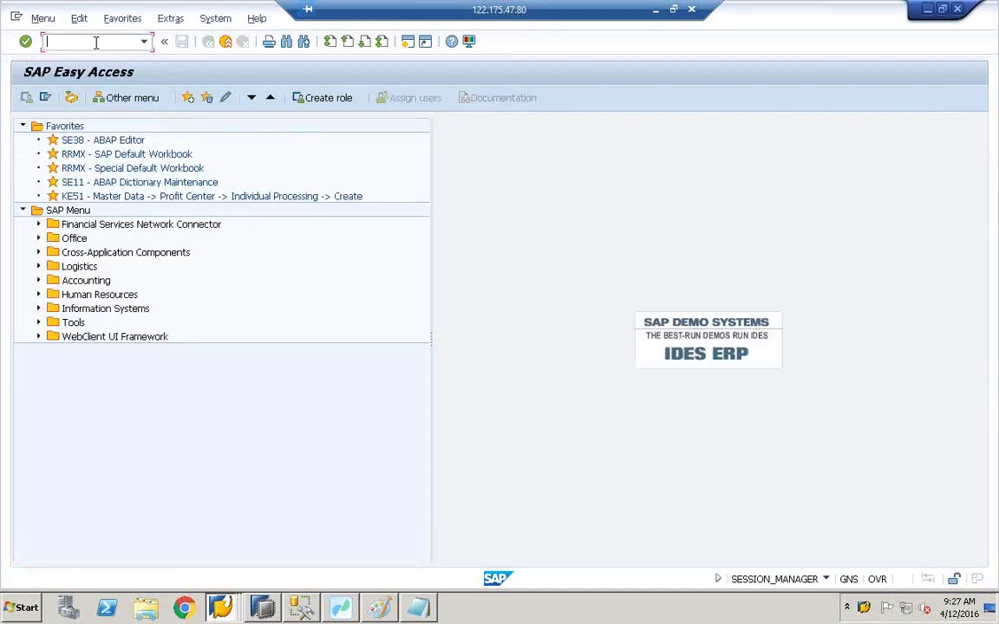
type("se11")
key("Return")
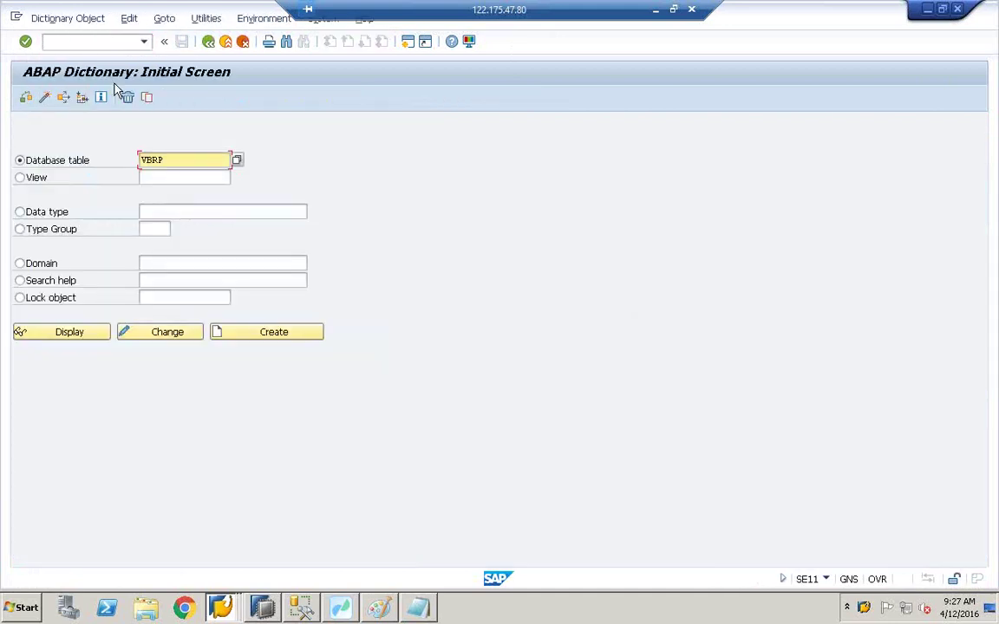
key("BackSpace")
key("BackSpace")
key("BackSpace")
key("BackSpace")
type("vbak")
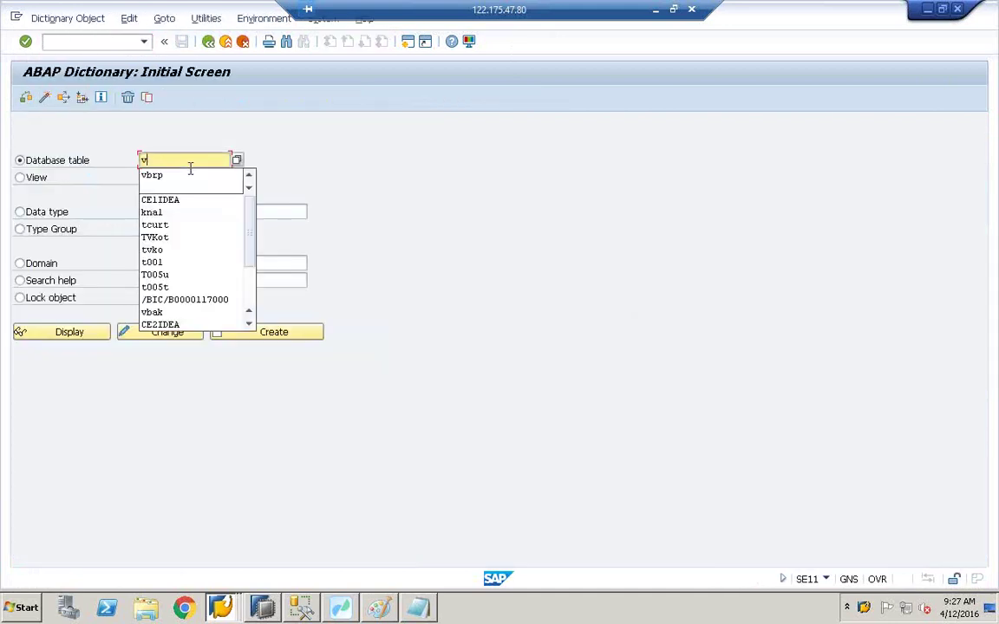
left_click(91, 334)
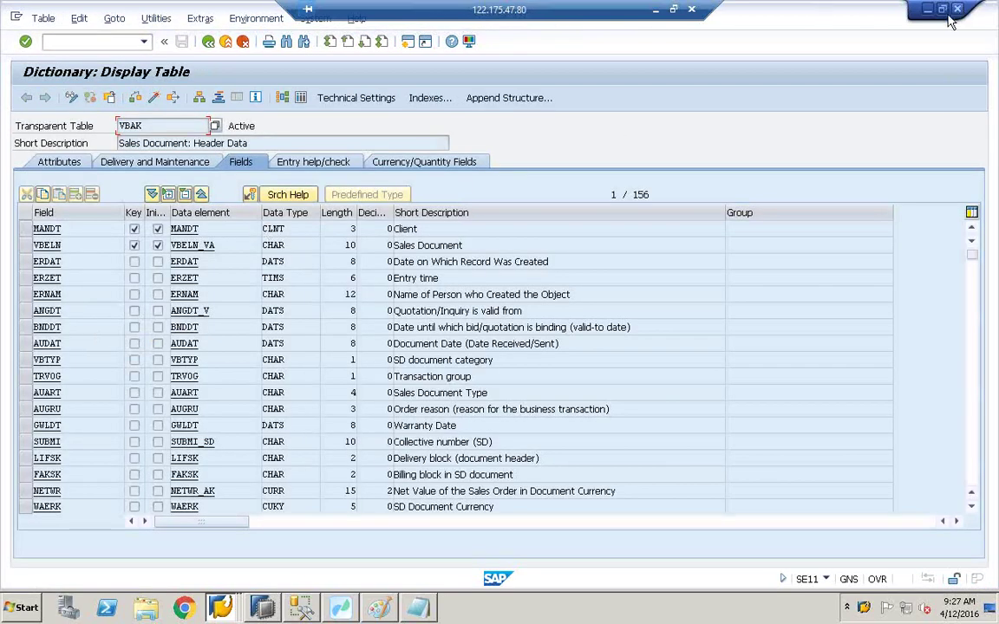
Step: Restore the VBAK and VBRP session windows and arrange them side by side
double_click(854, 10)
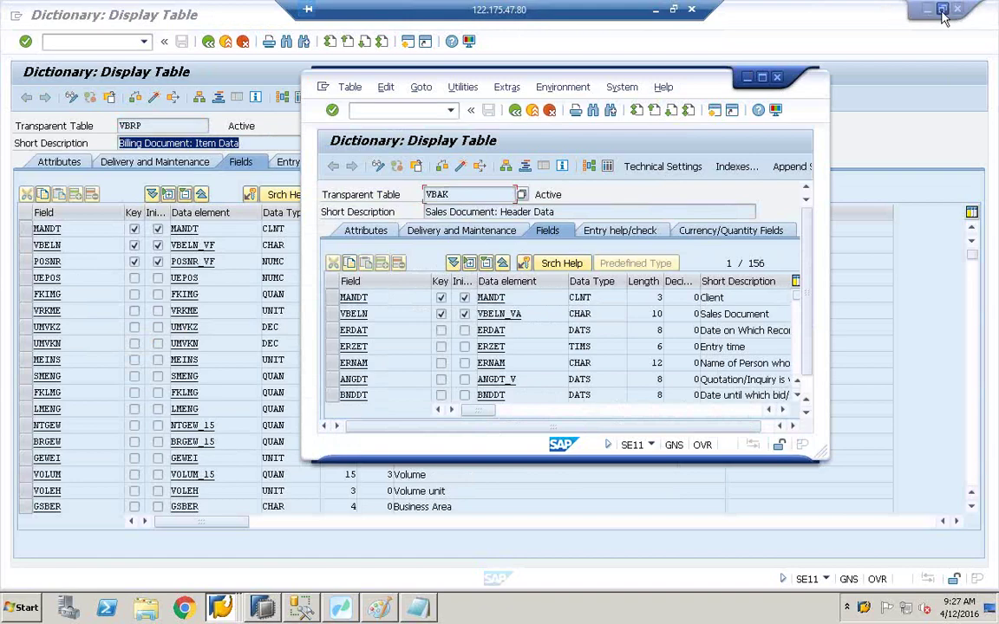
double_click(841, 10)
left_click_drag(676, 74, 425, 226)
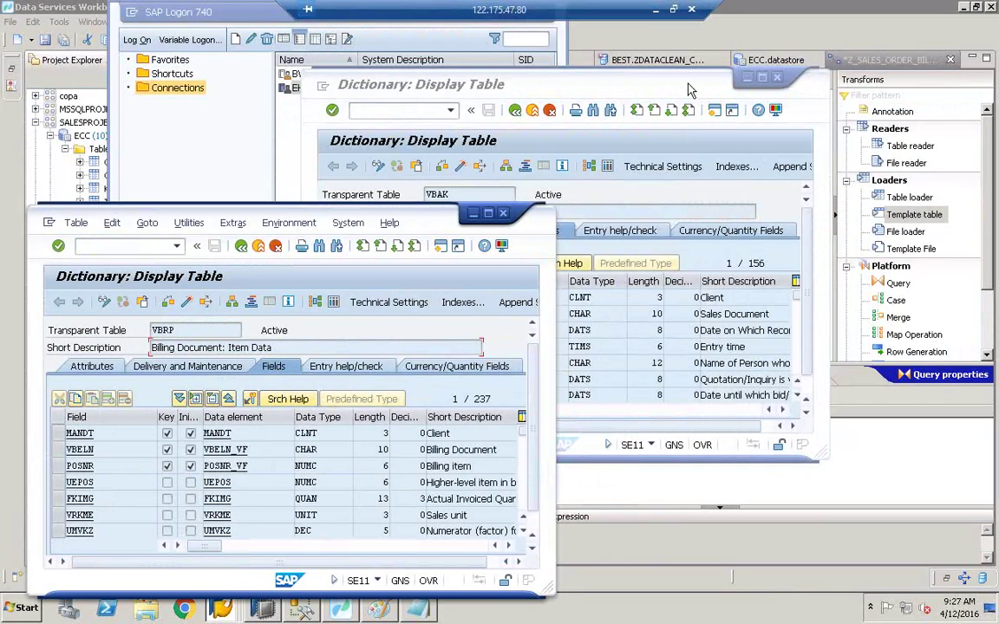
left_click(664, 87)
mouse_move(562, 87)
left_click_drag(706, 87, 845, 97)
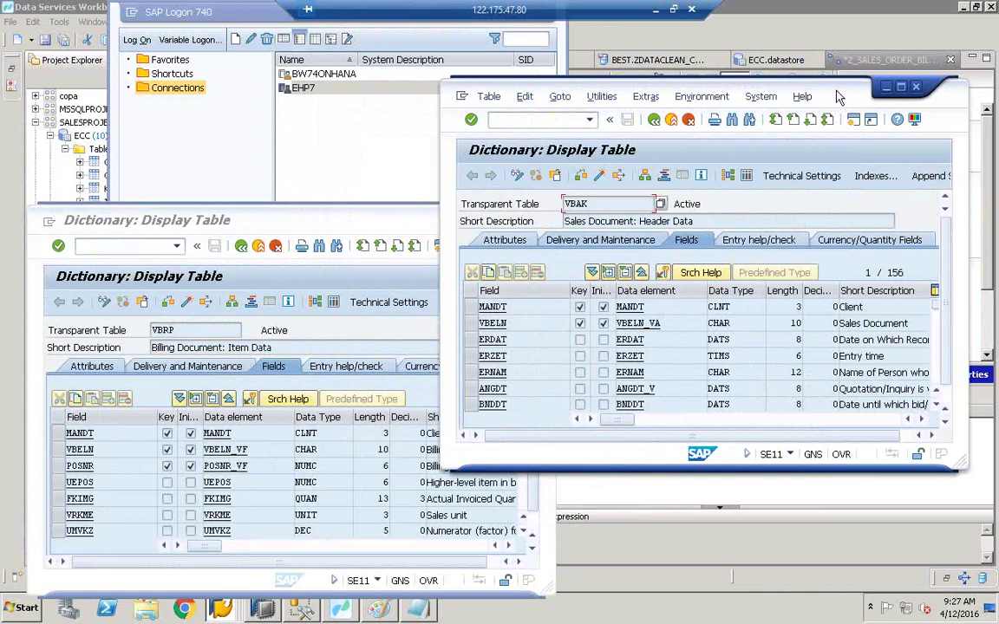
left_click_drag(838, 97, 750, 57)
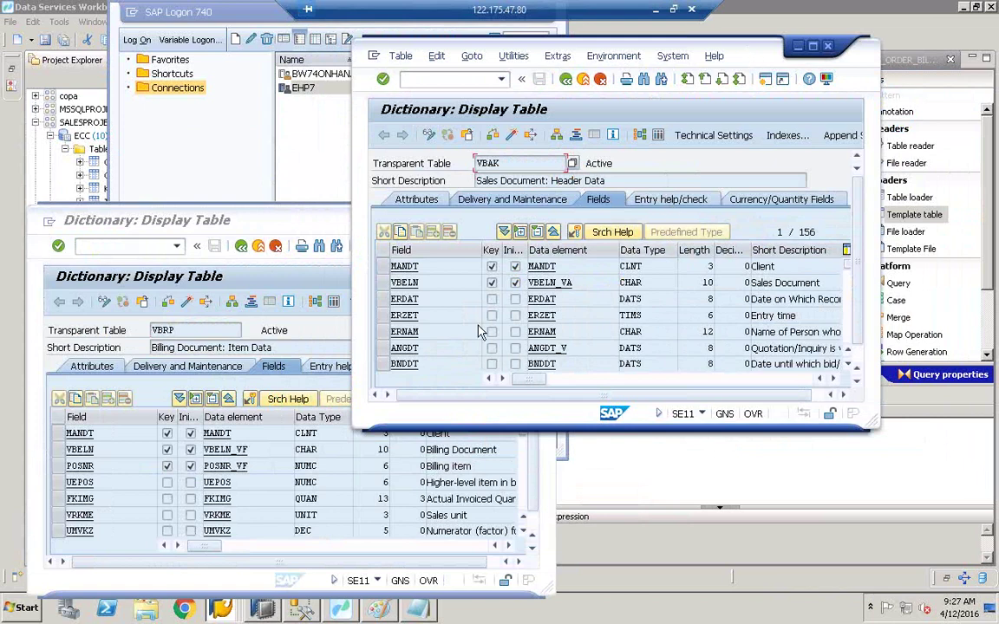
Step: Highlight VBAK's VBELN Sales Document key field, then bring the VBRP window forward
left_click(421, 283)
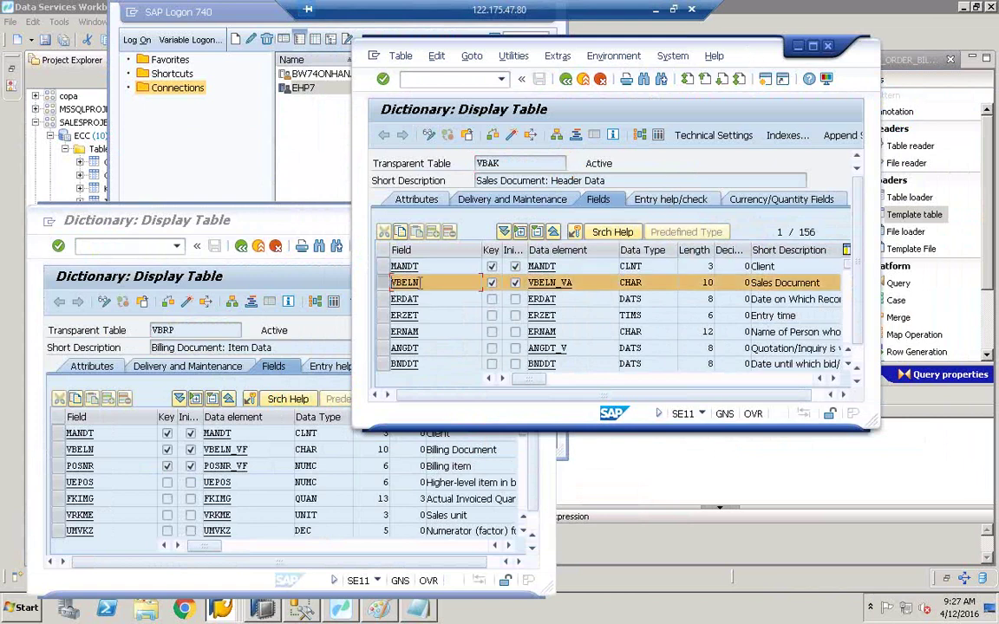
key("shift+Home")
left_click_drag(838, 283, 751, 283)
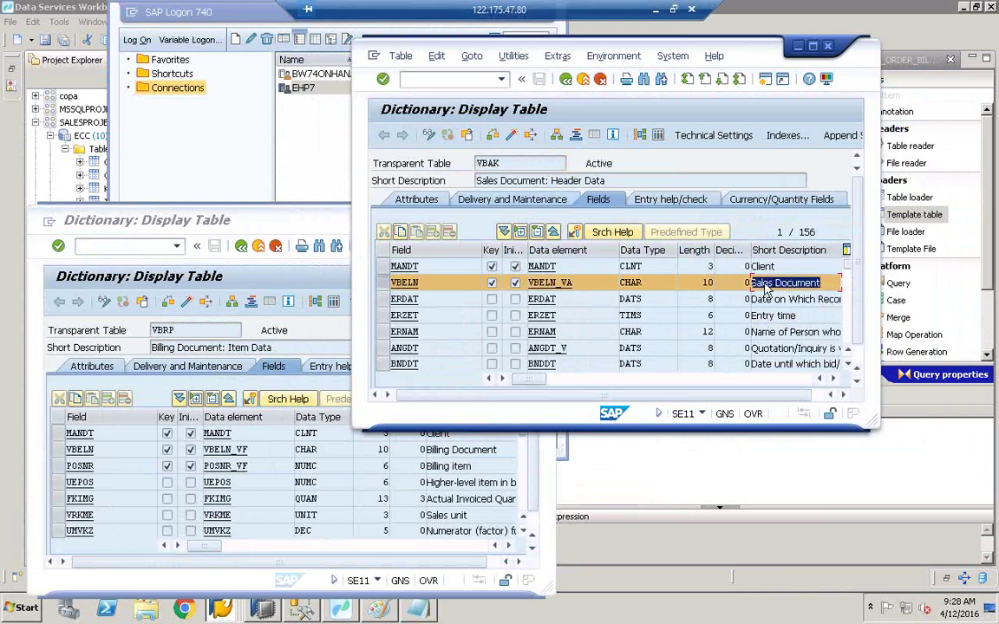
left_click_drag(477, 163, 523, 167)
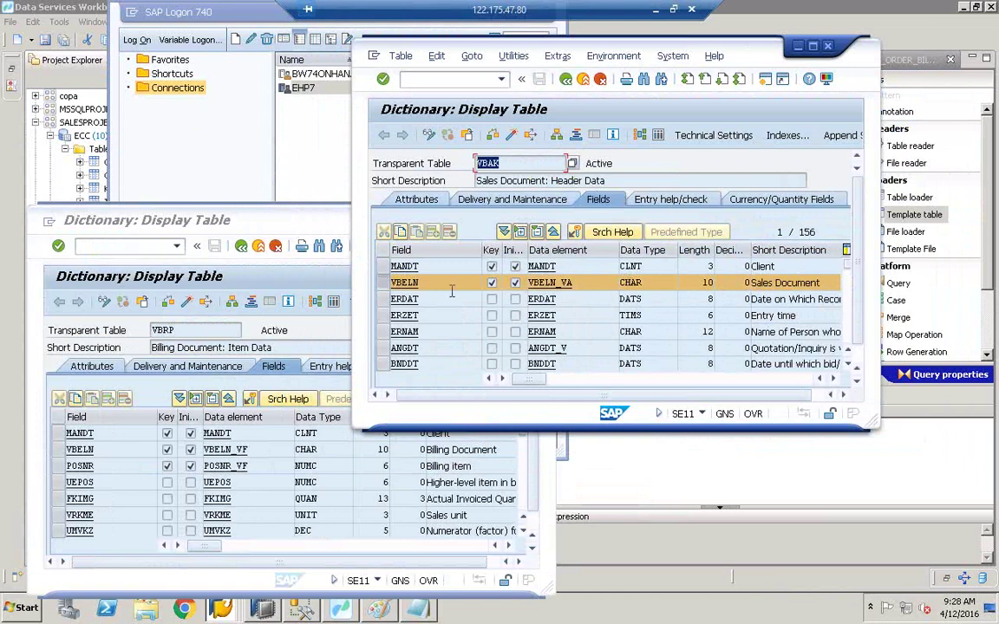
left_click_drag(434, 283, 366, 283)
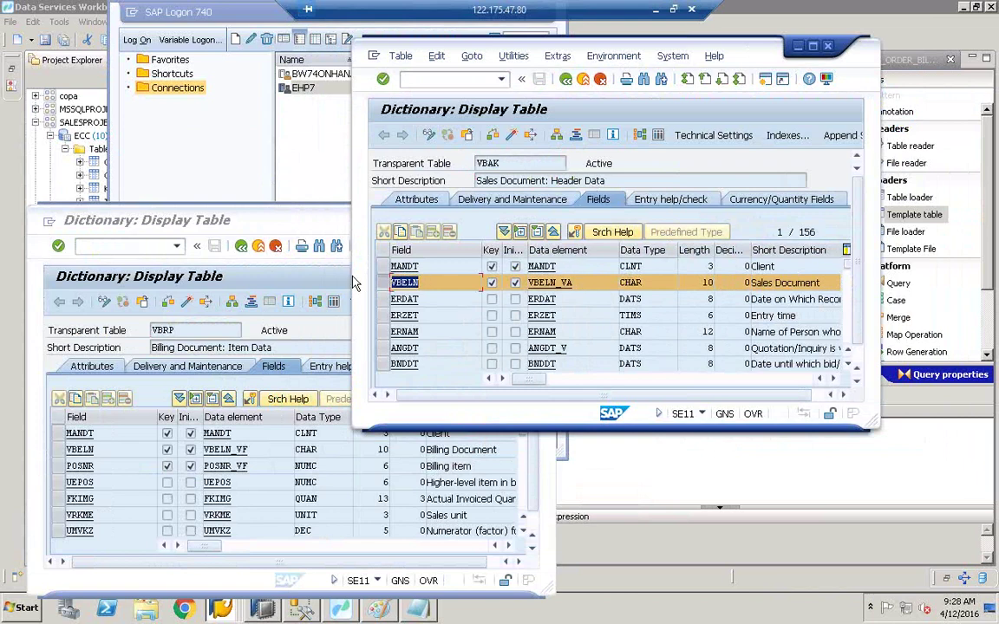
left_click(276, 210)
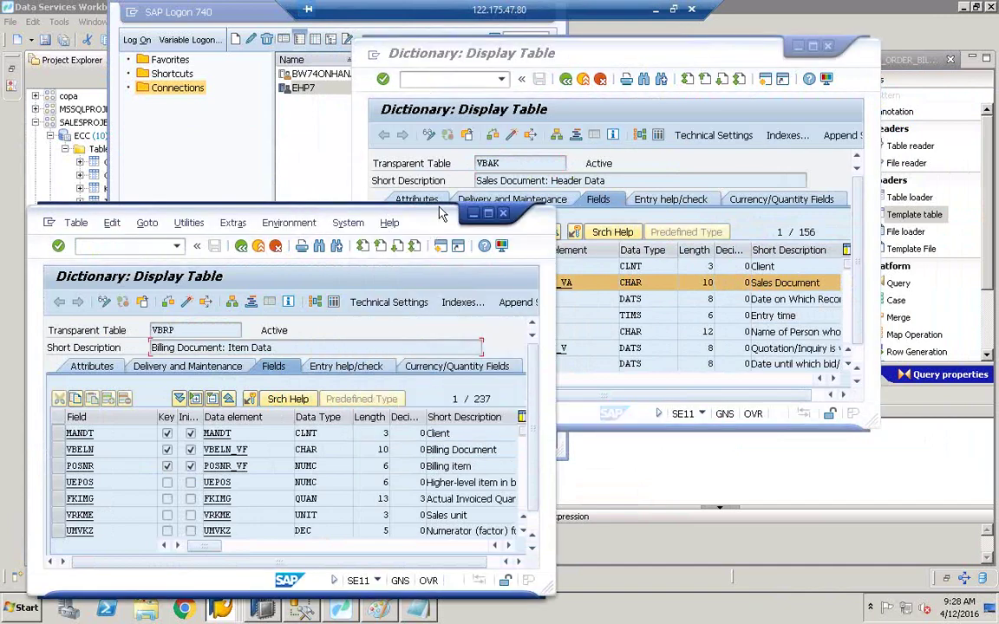
left_click_drag(441, 213, 508, 91)
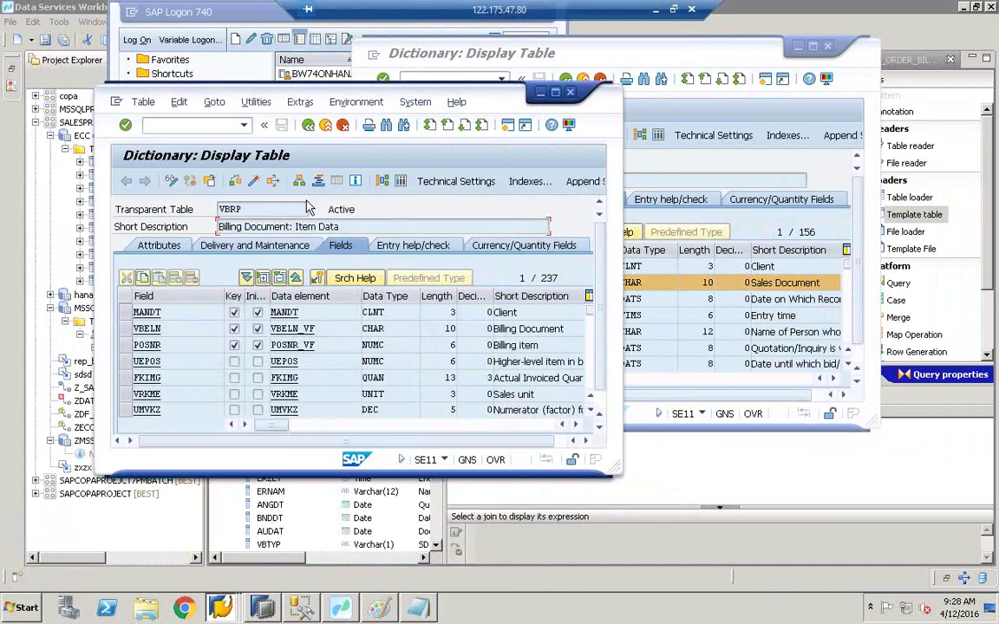
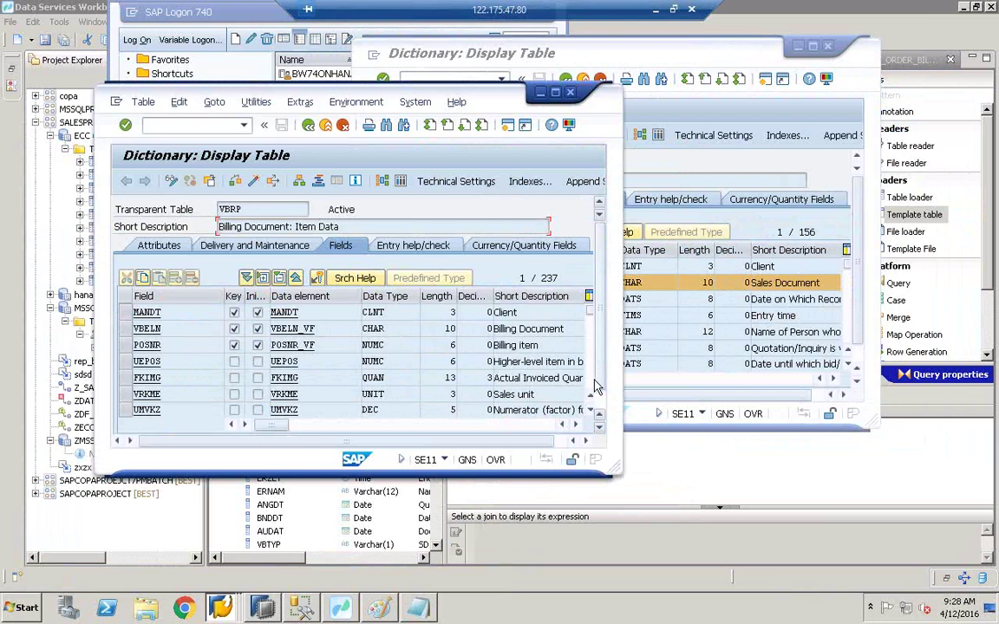
Step: Find VBRP's AUBEL field (CHAR 10 Sales Document) in SE11, then bring the VBAK definition forward
scroll(588, 388, "down", 5)
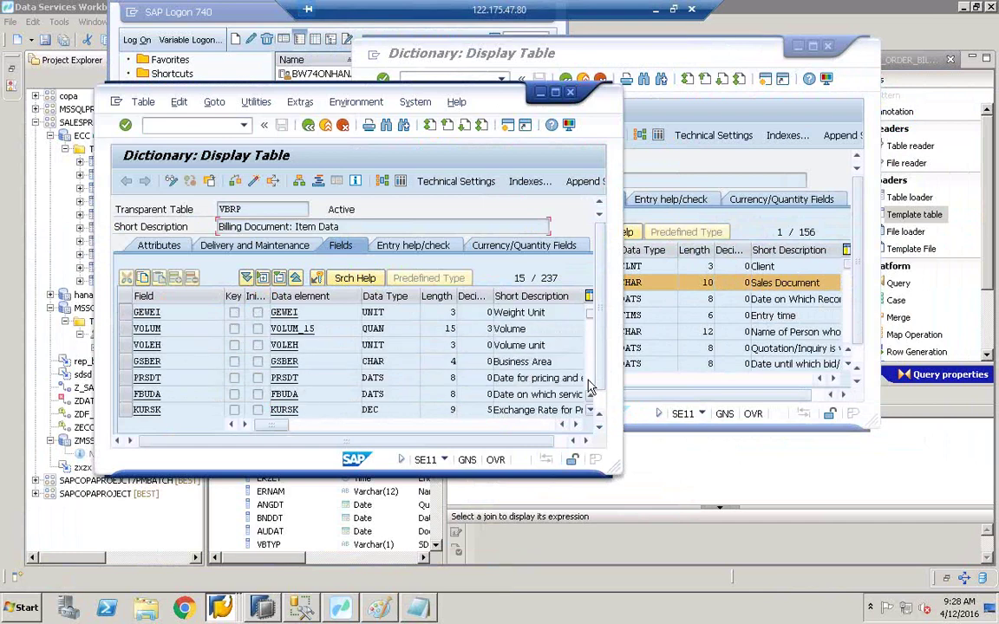
scroll(589, 387, "down", 2)
scroll(588, 388, "down", 2)
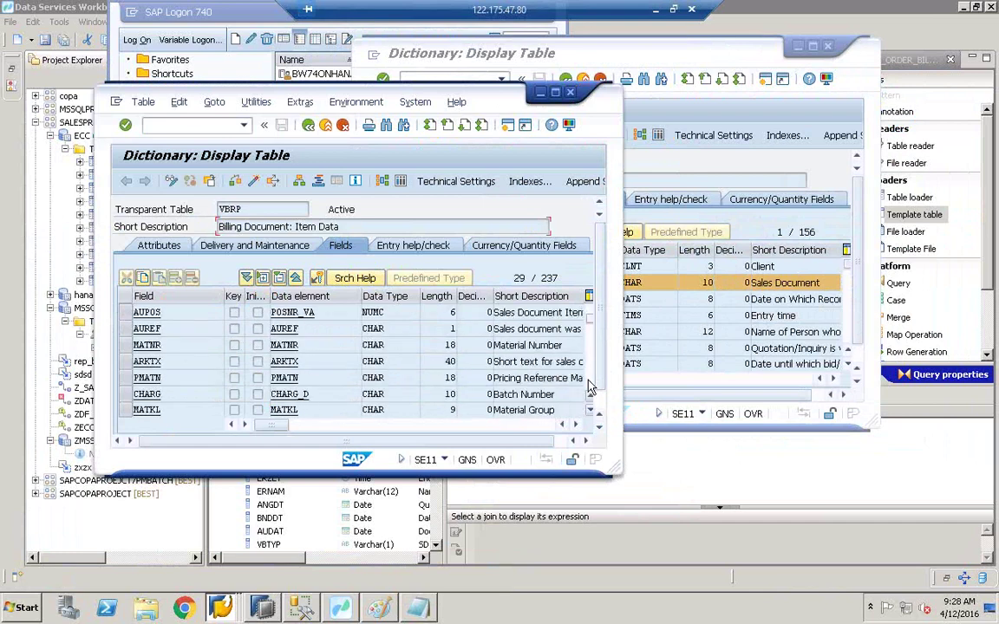
scroll(588, 319, "down", 2)
scroll(591, 317, "up", 2)
scroll(585, 316, "up", 2)
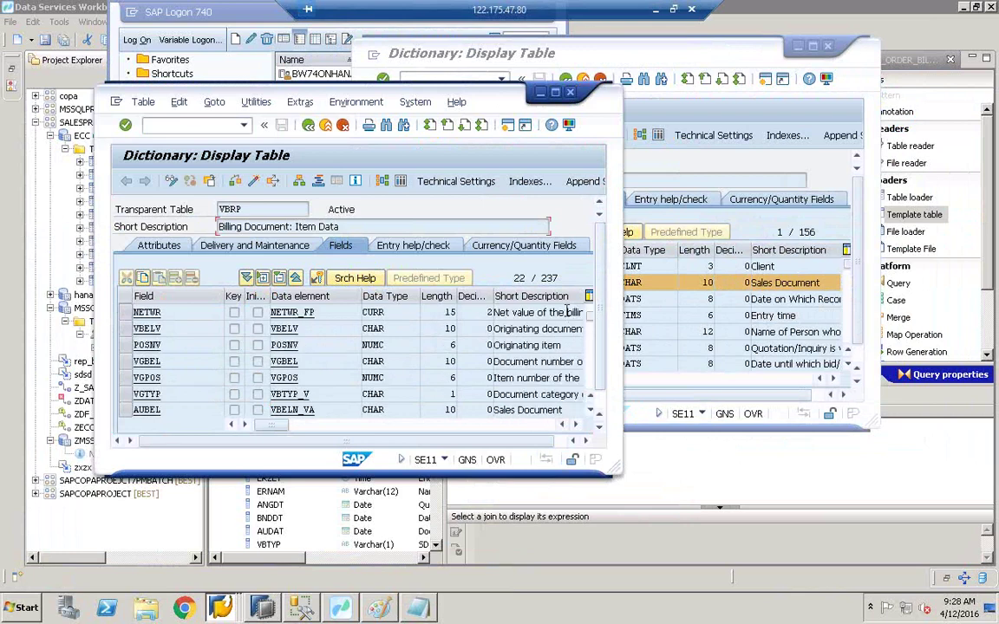
left_click(125, 410)
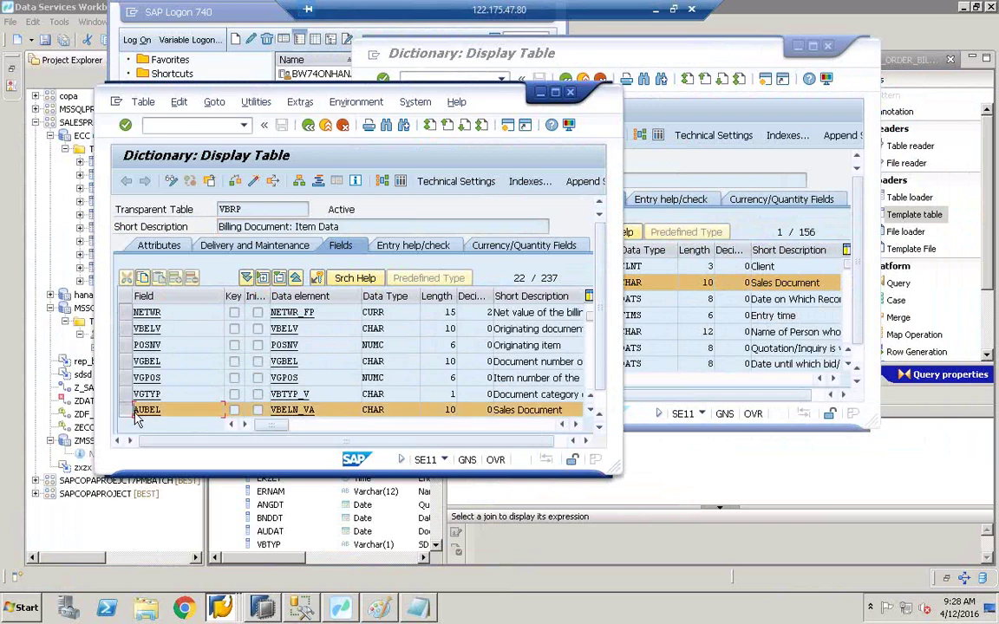
left_click_drag(571, 410, 492, 411)
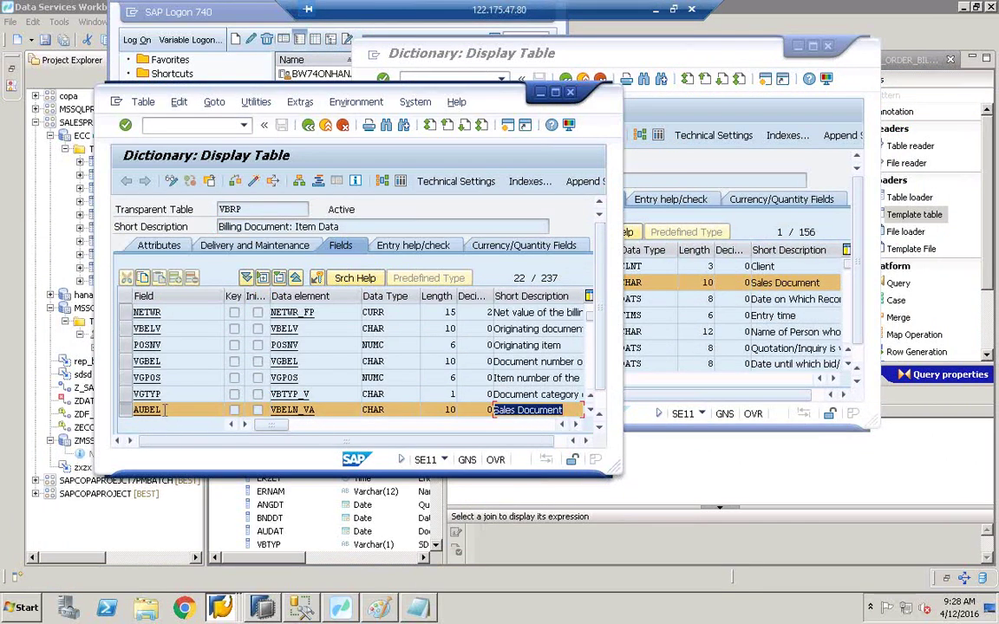
left_click_drag(156, 410, 101, 413)
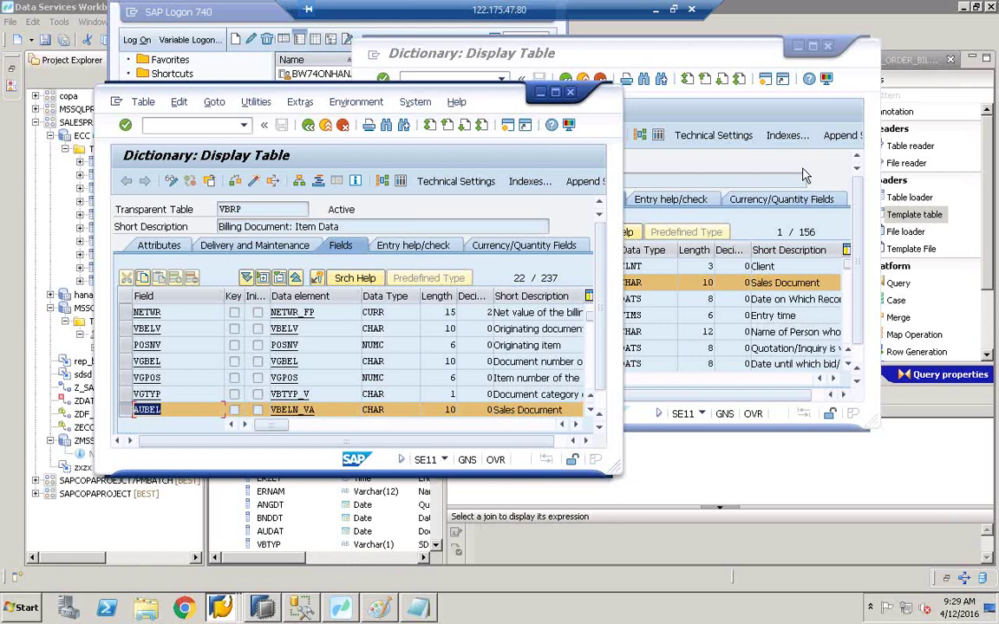
left_click(721, 157)
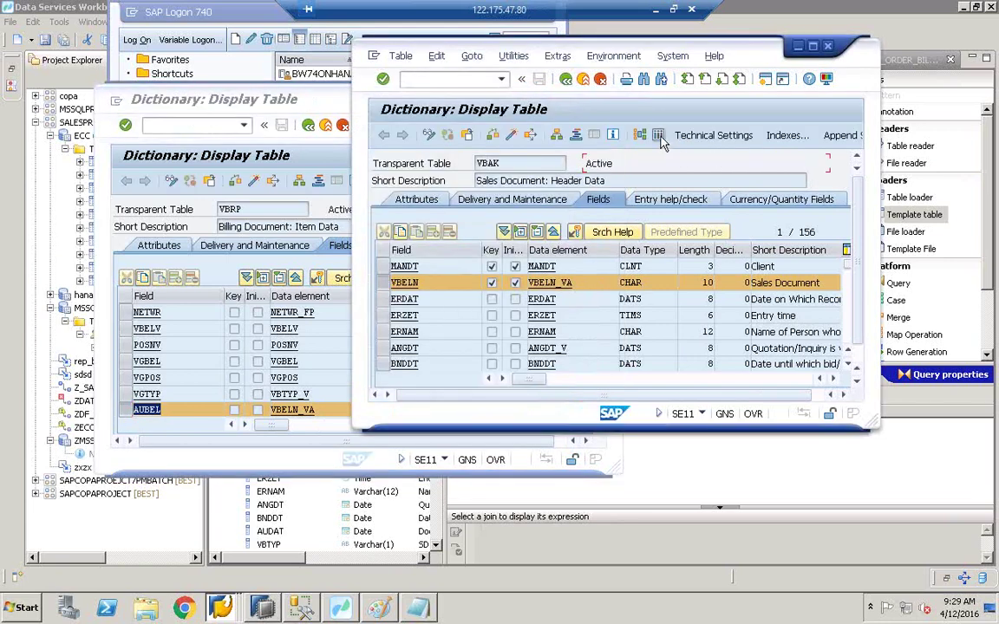
left_click(659, 137)
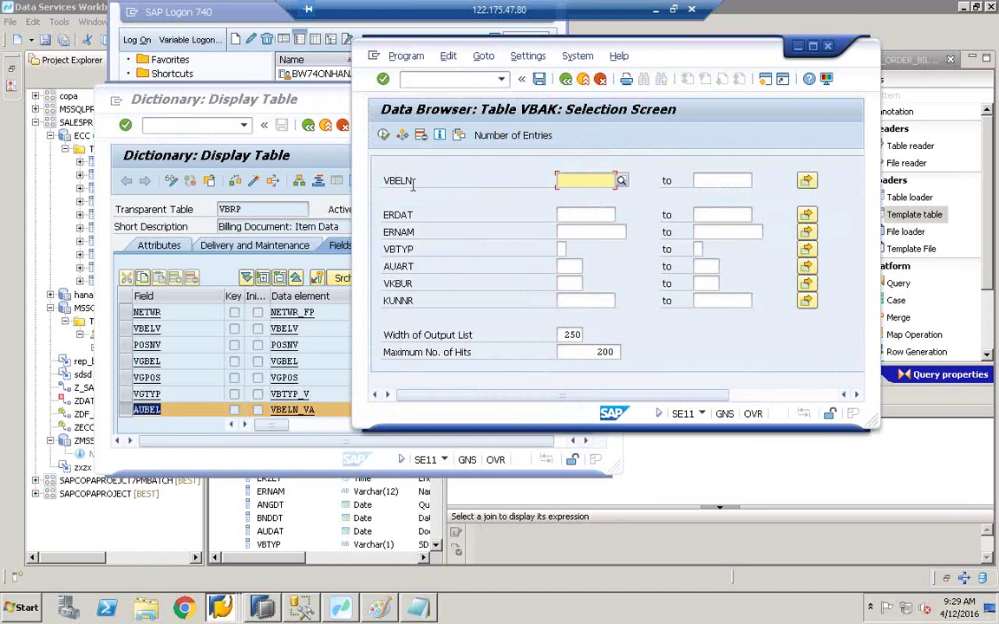
left_click_drag(415, 180, 346, 169)
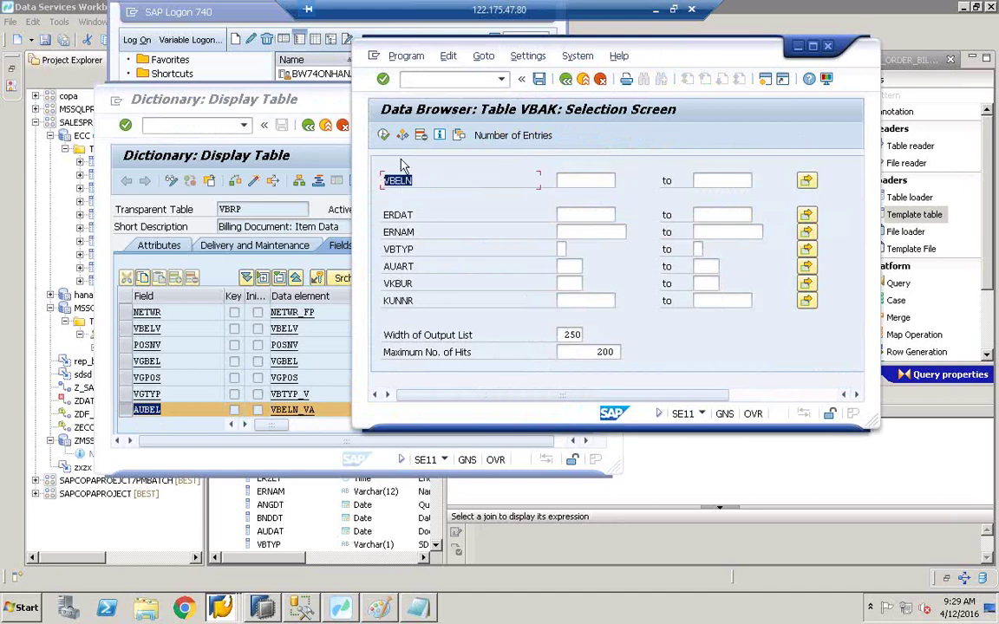
left_click(386, 138)
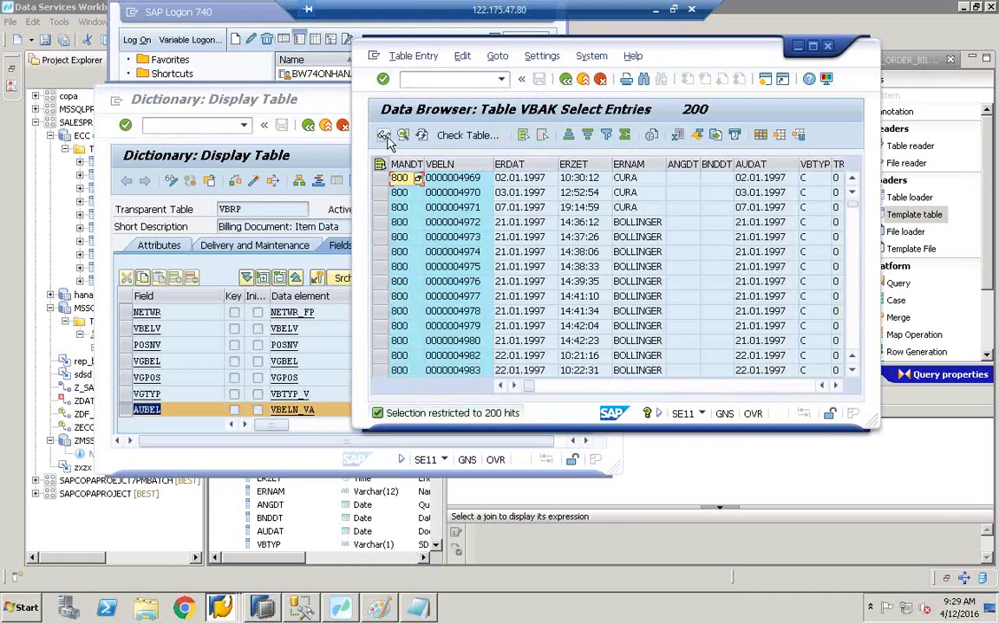
left_click(470, 196)
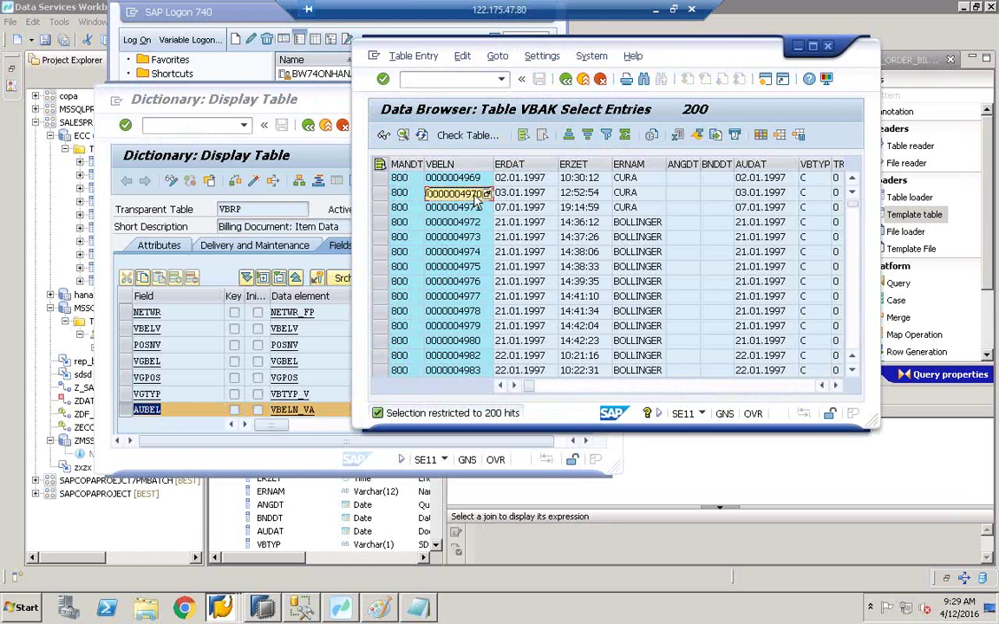
left_click(481, 195)
left_click(162, 412)
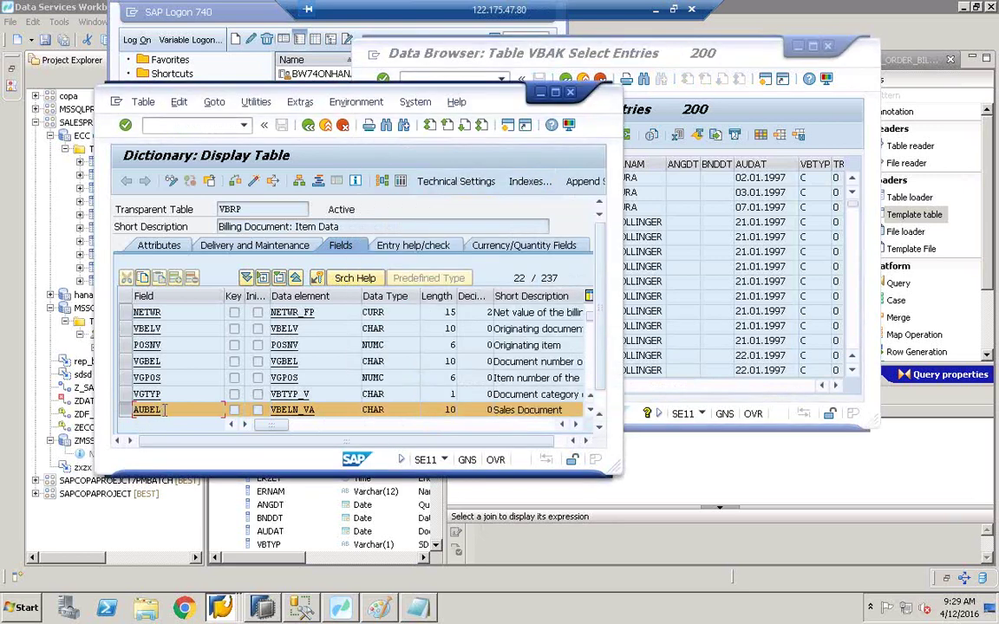
Step: Open VBRP's contents selection, accept the user parameters unchanged, and choose Fields for Selection
left_click_drag(160, 410, 136, 405)
left_click(401, 182)
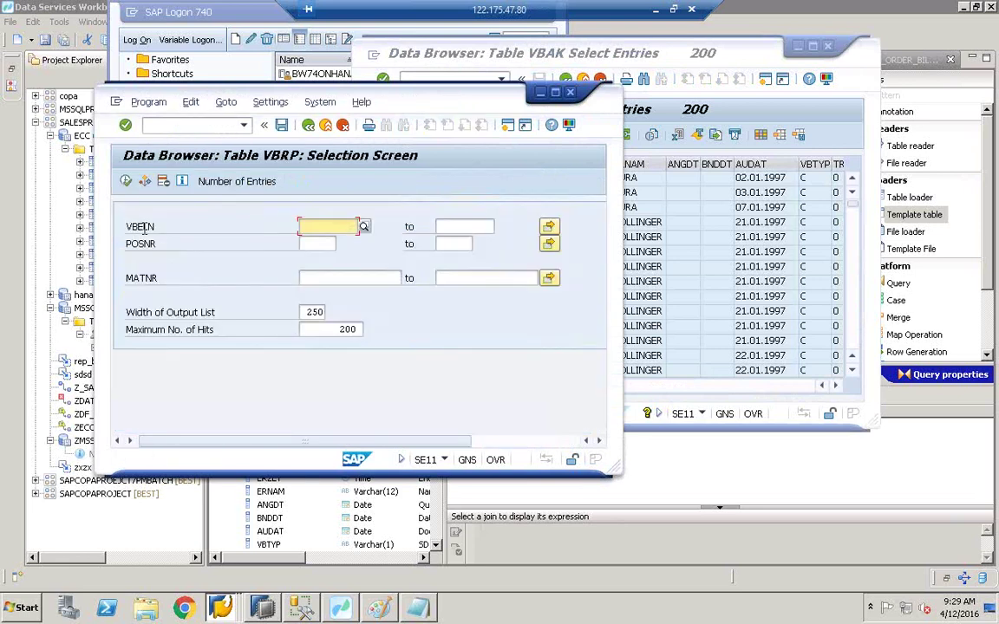
left_click(267, 105)
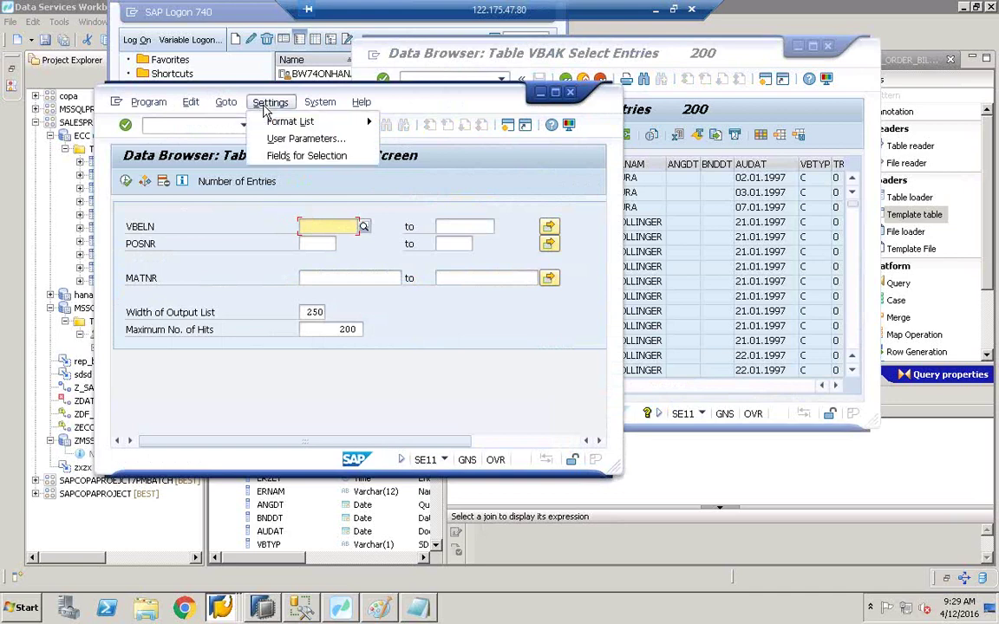
left_click(283, 141)
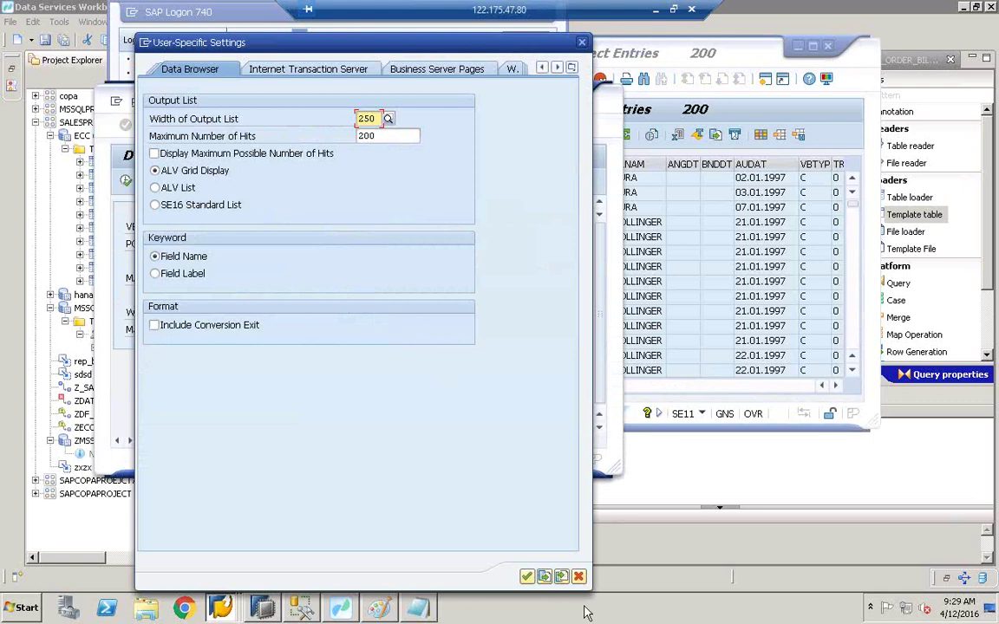
left_click(526, 577)
left_click(270, 102)
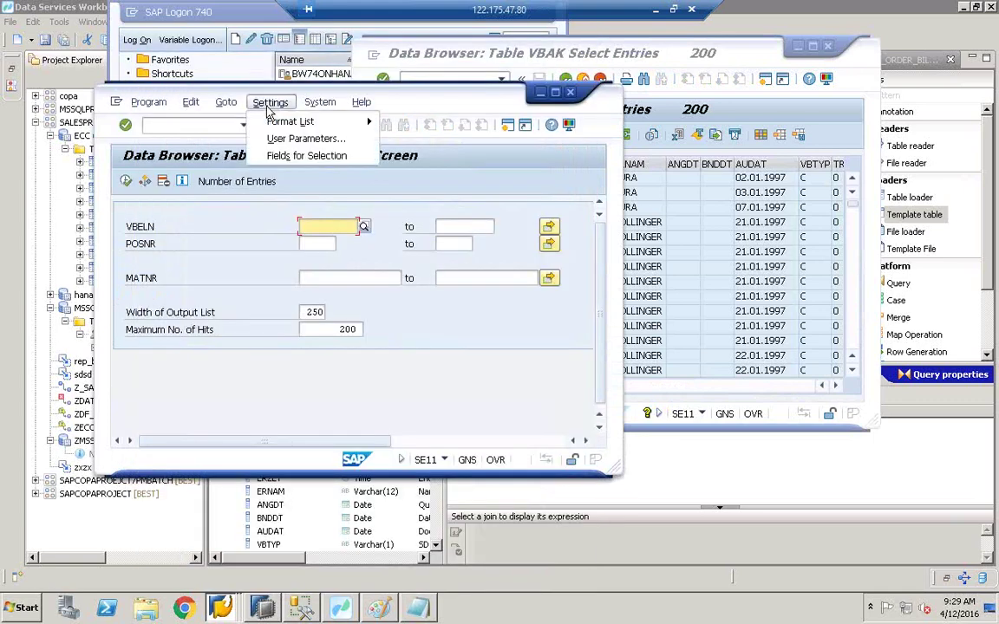
left_click(291, 156)
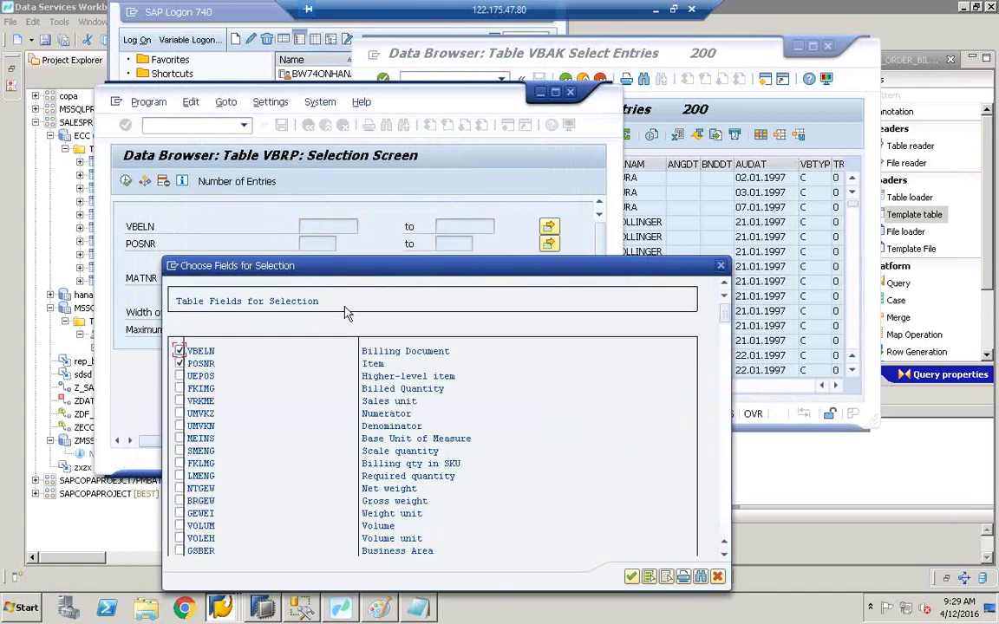
Step: Find AUBEL in the field chooser, tick it, and dismiss the FLTP information message
left_click(701, 577)
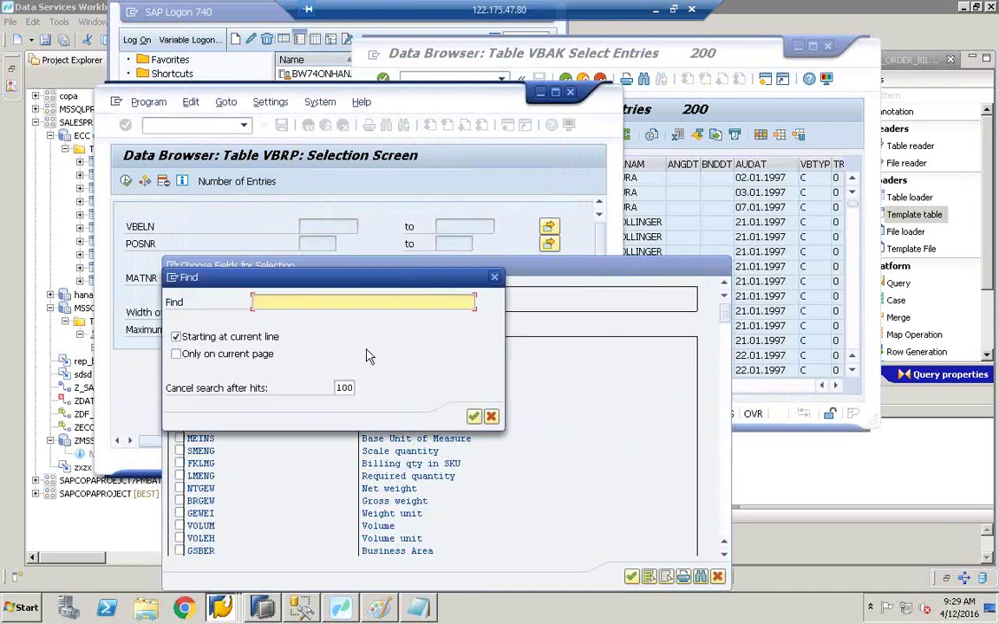
key("ctrl+v")
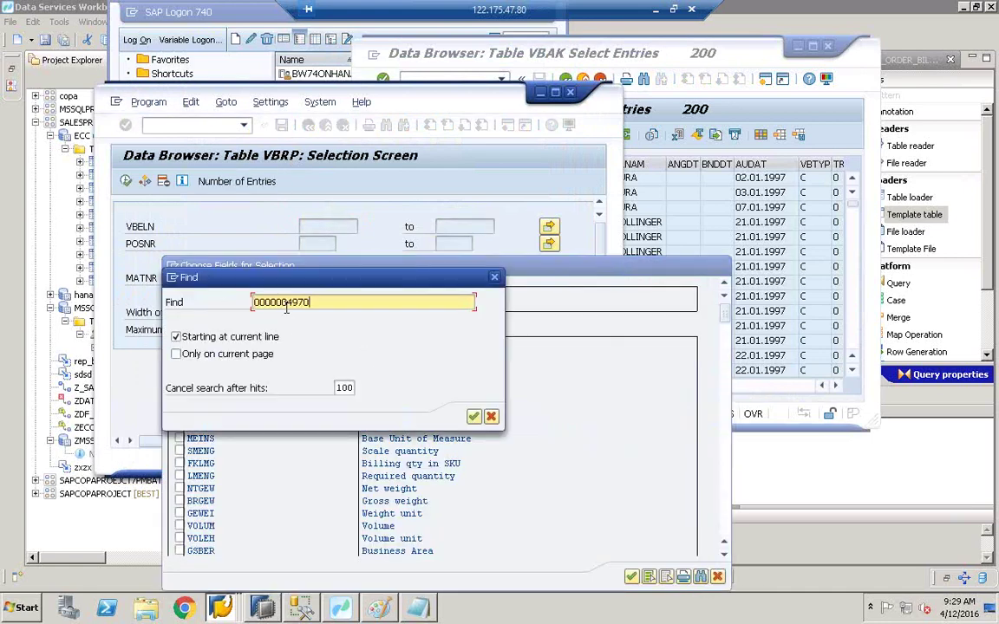
key("BackSpace")
key("BackSpace")
key("BackSpace")
key("BackSpace")
key("BackSpace")
key("BackSpace")
key("BackSpace")
key("BackSpace")
key("BackSpace")
left_click(474, 417)
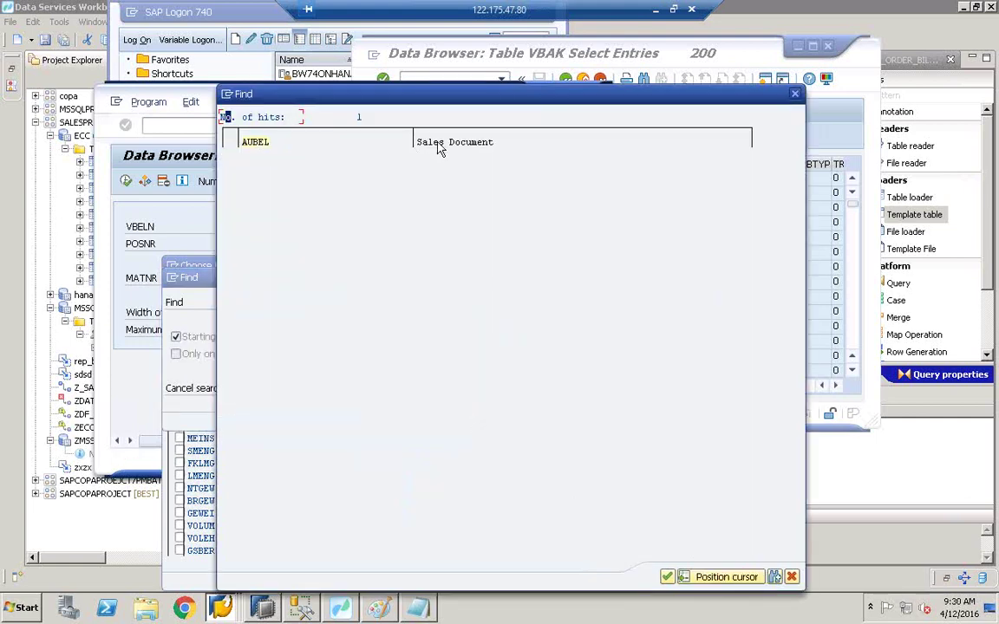
double_click(254, 144)
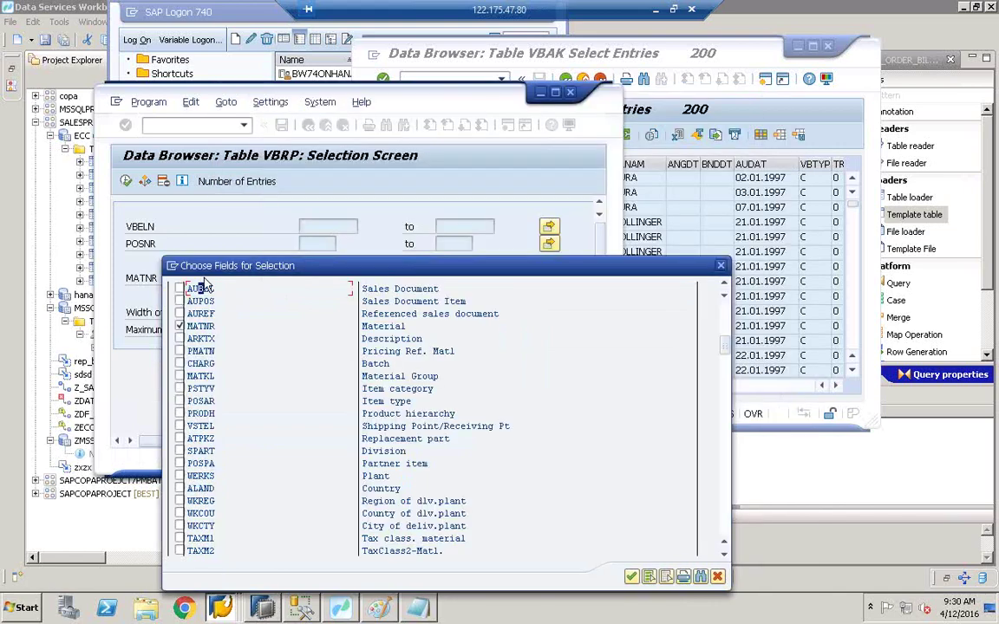
left_click(180, 289)
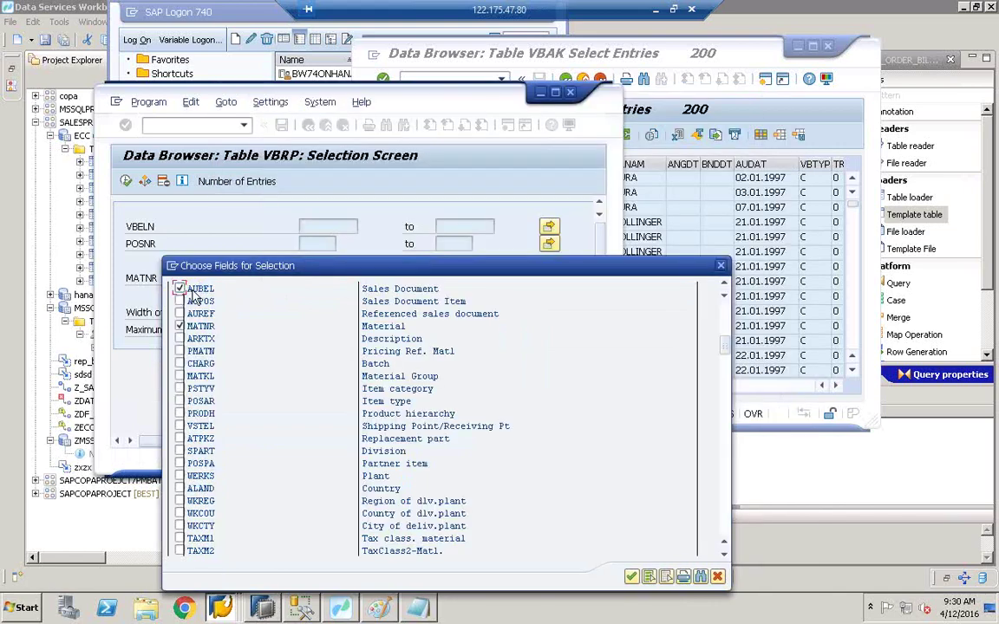
left_click(632, 577)
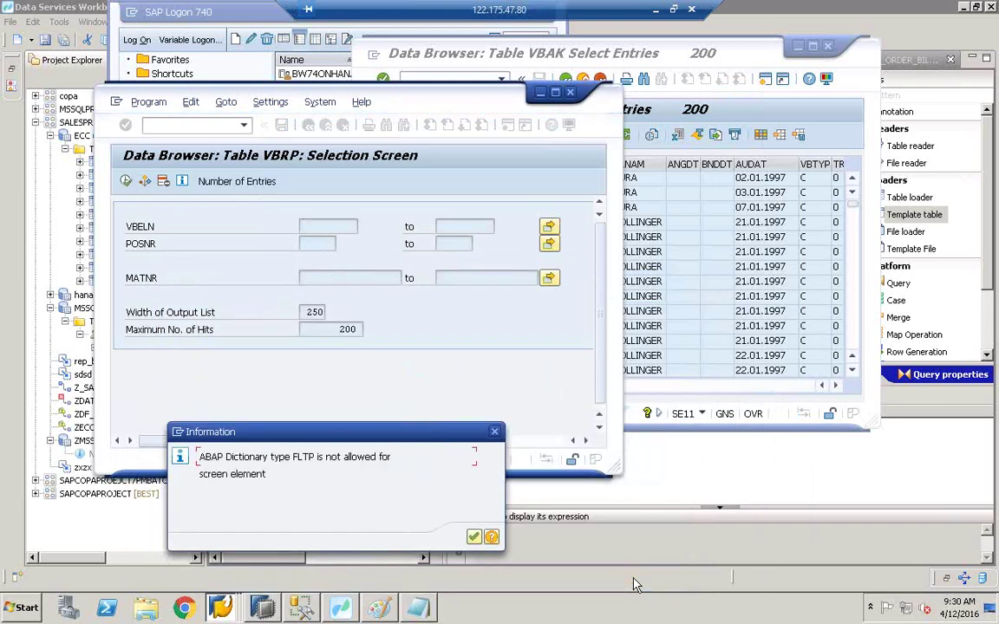
left_click(475, 538)
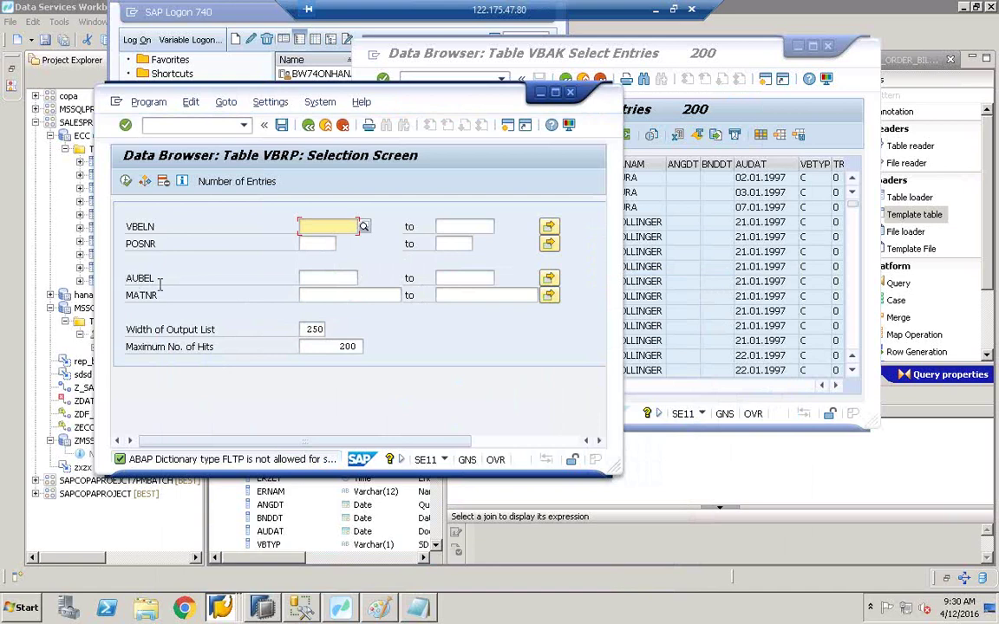
left_click(325, 275)
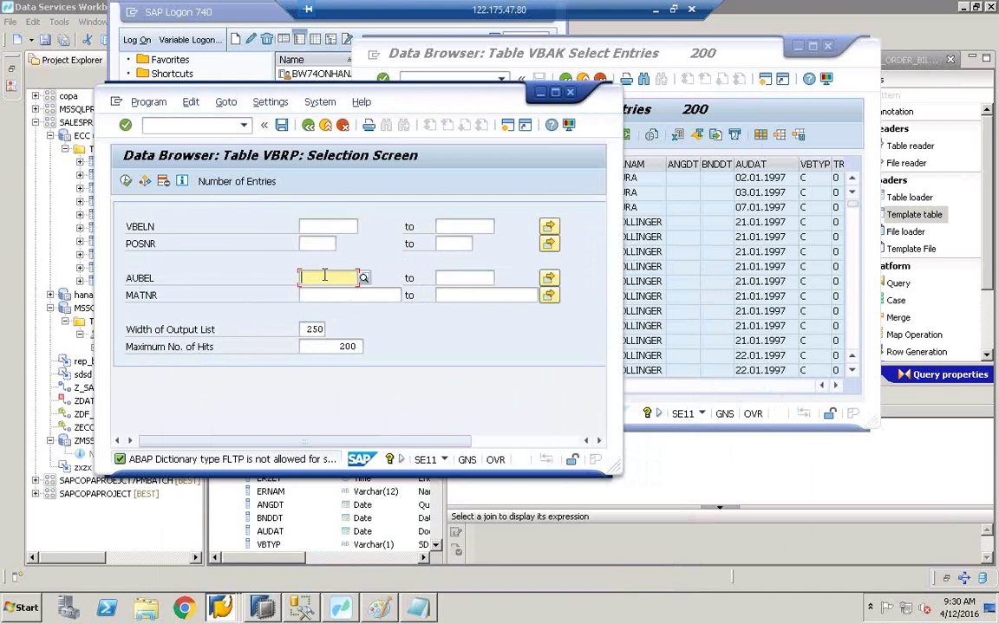
key("ctrl+v")
left_click(219, 183)
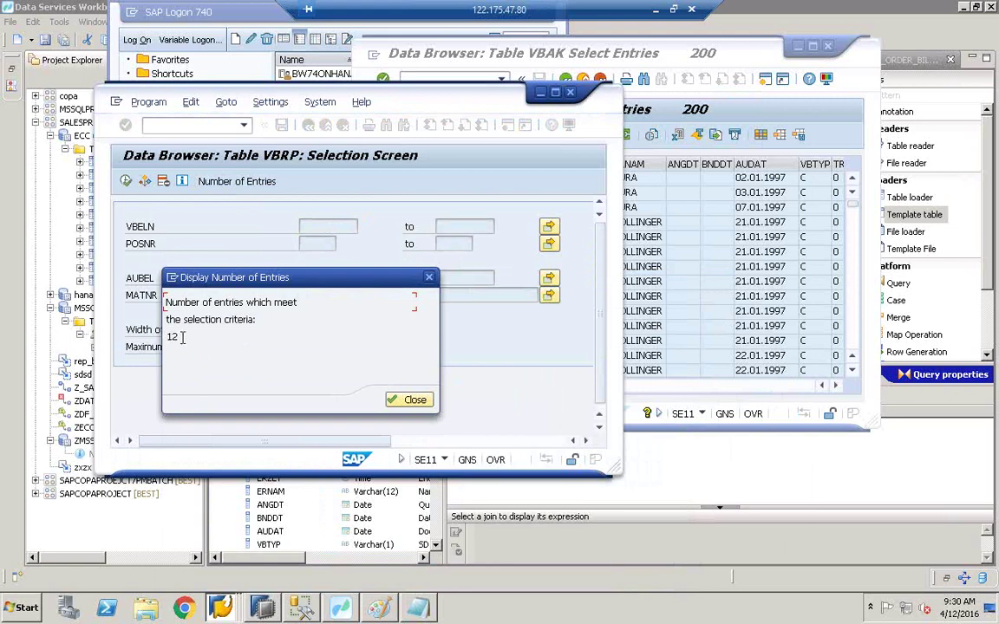
left_click(413, 400)
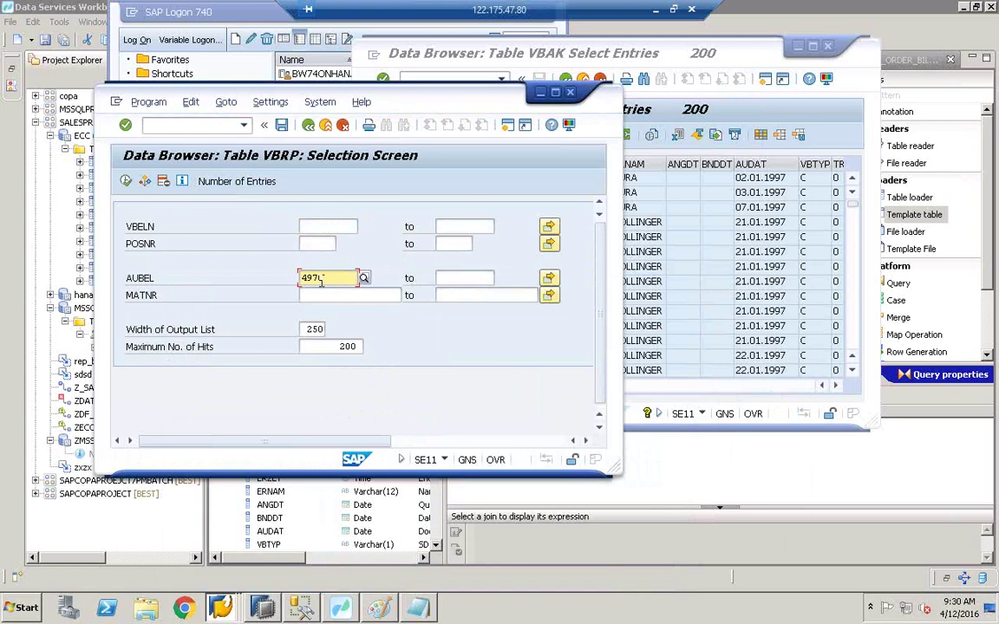
left_click(127, 181)
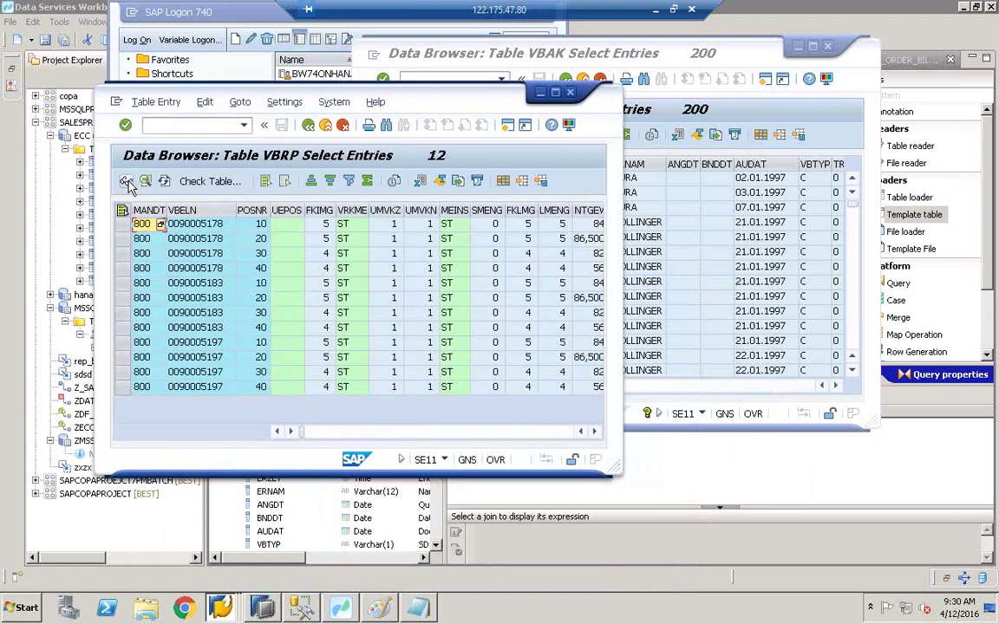
left_click(555, 93)
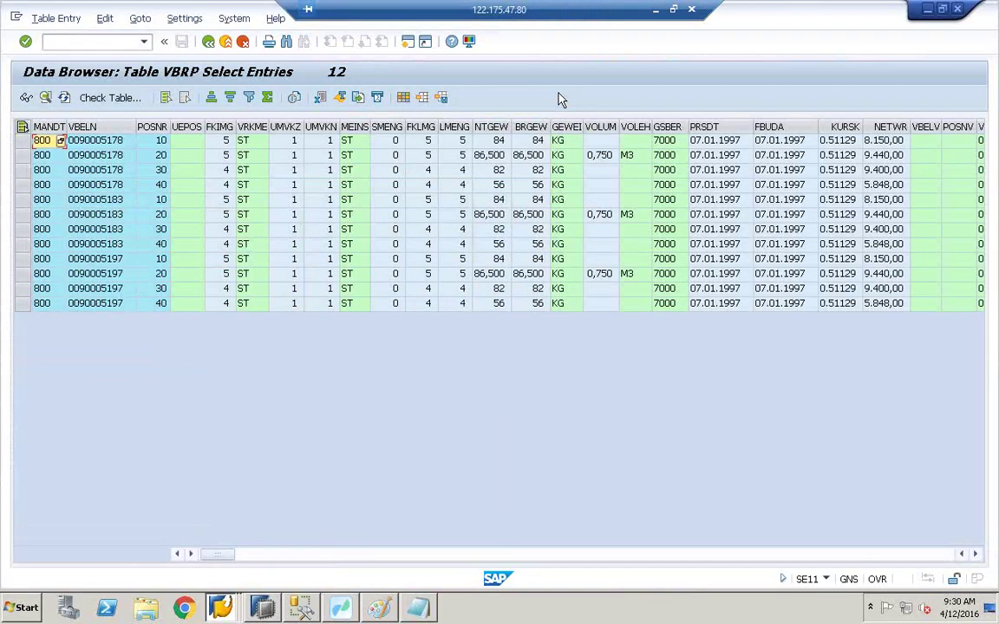
left_click(975, 554)
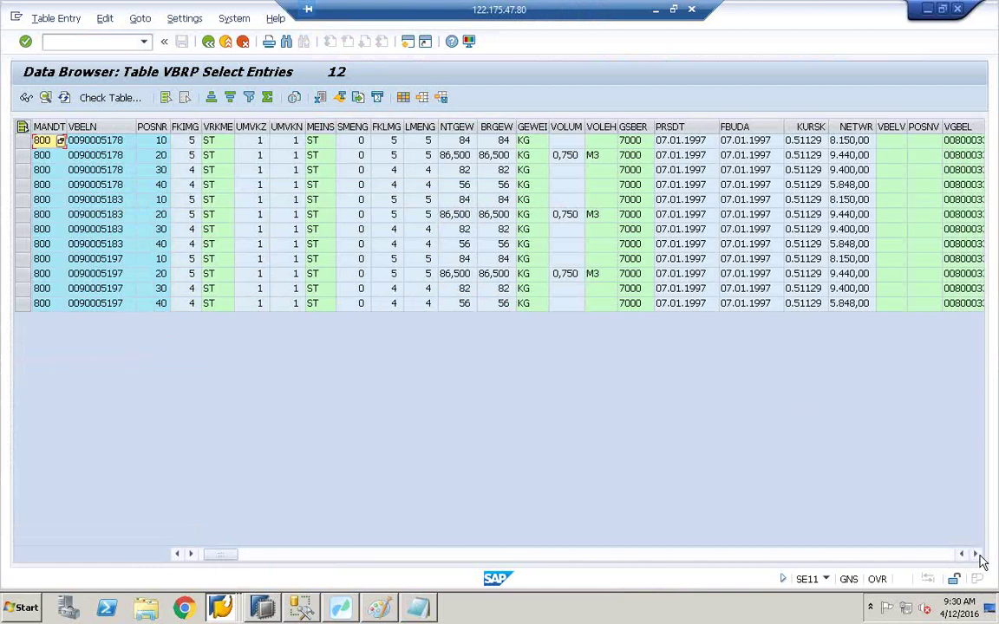
left_click(976, 554)
left_click(976, 554)
left_click(976, 554)
left_click(976, 554)
left_click(977, 554)
left_click(976, 554)
left_click(976, 554)
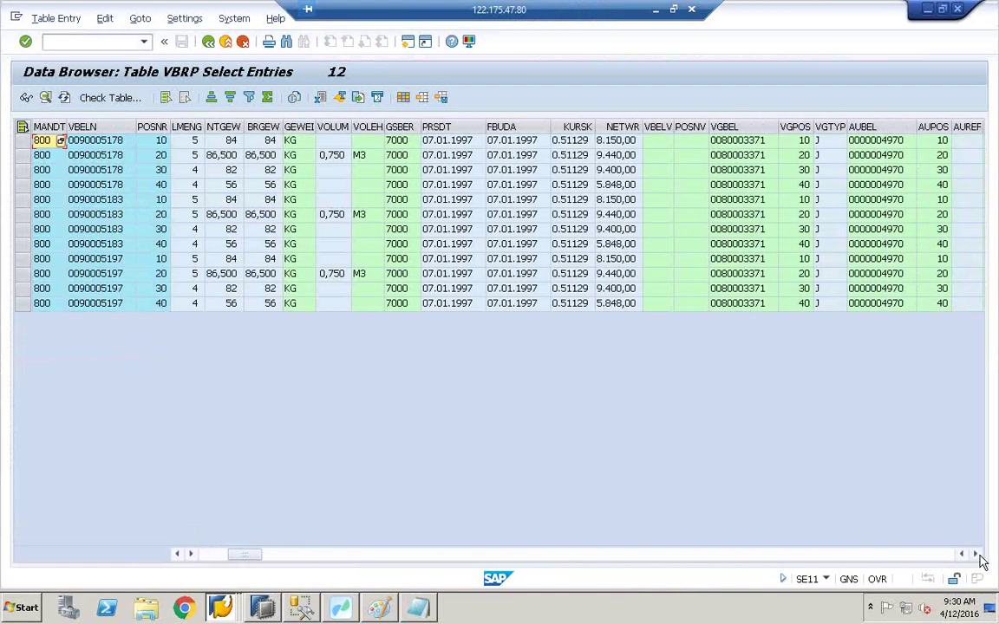
left_click(977, 555)
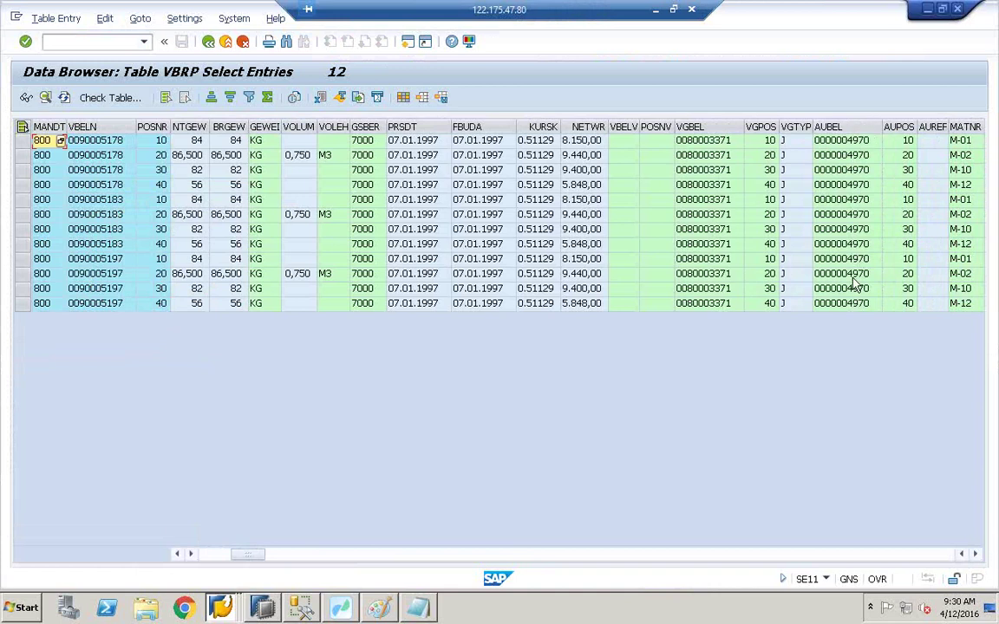
left_click(846, 126)
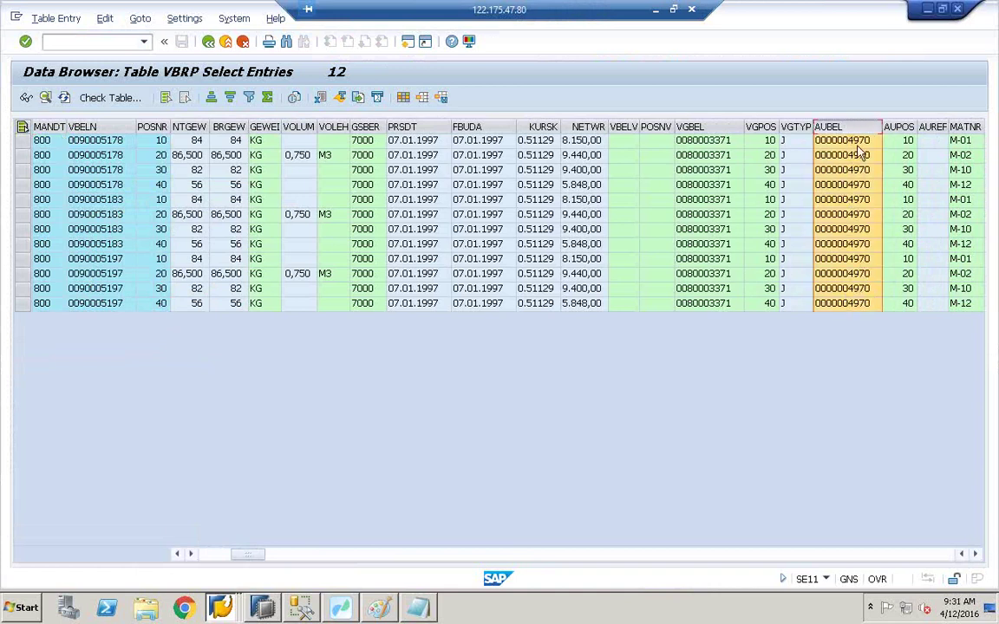
left_click(212, 553)
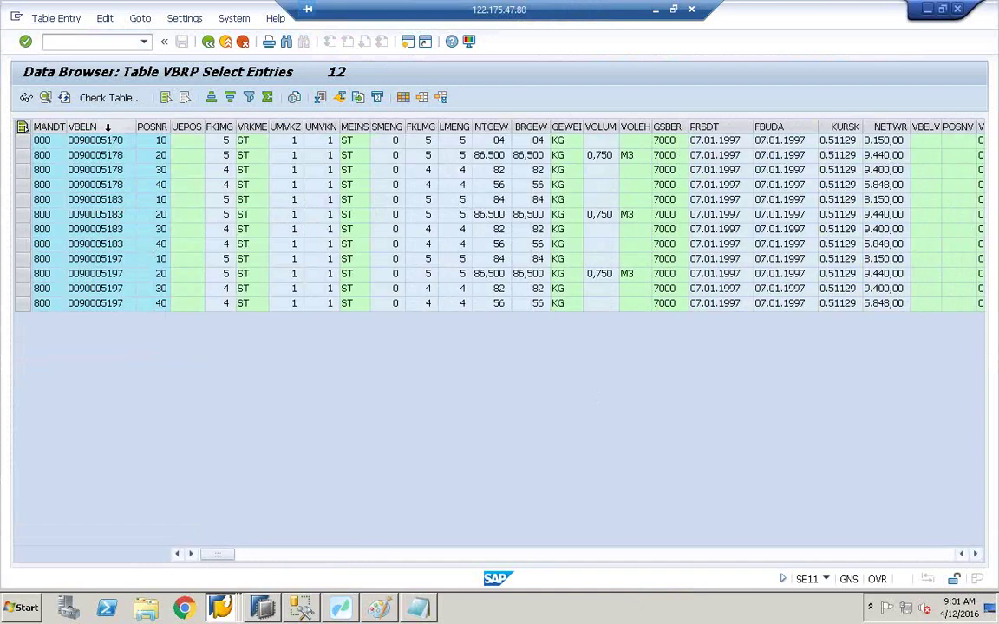
left_click(107, 127)
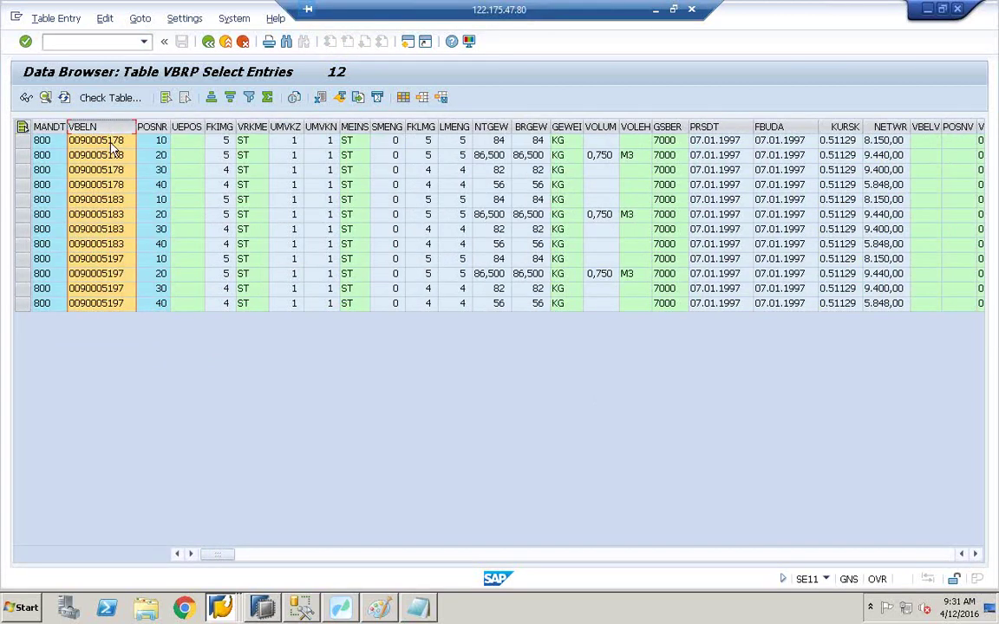
Step: Sort the VBRP rows by VBELN, widen POSNR, and sort NETWR descending
left_click(213, 100)
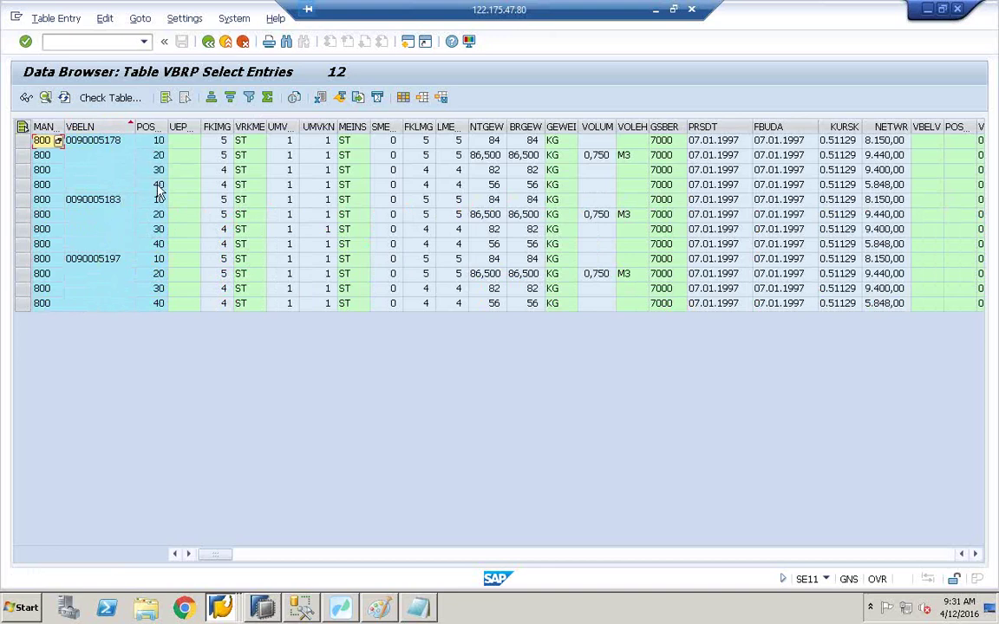
left_click_drag(163, 129, 176, 130)
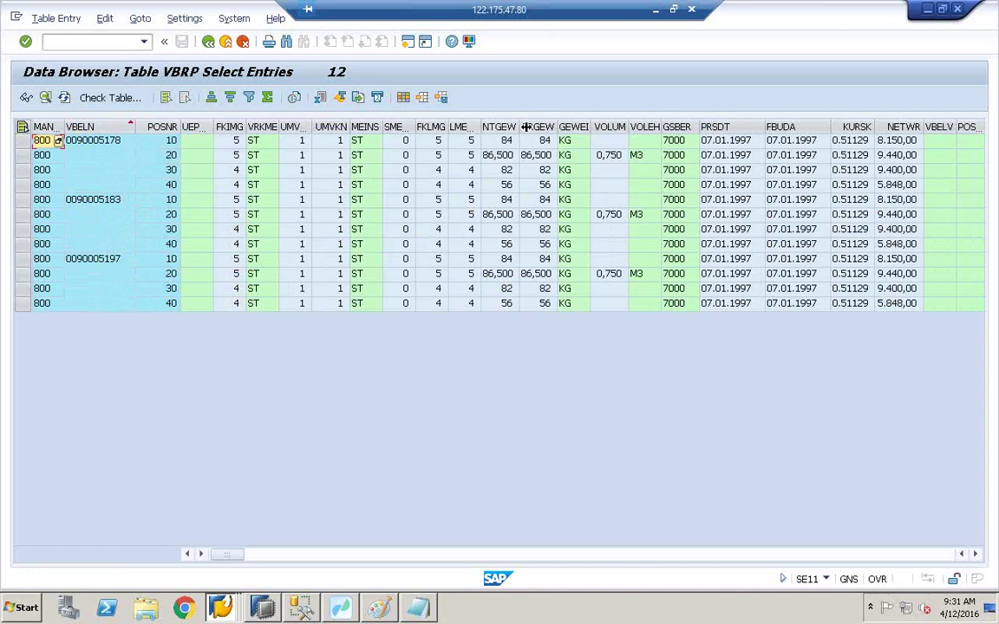
left_click(913, 128)
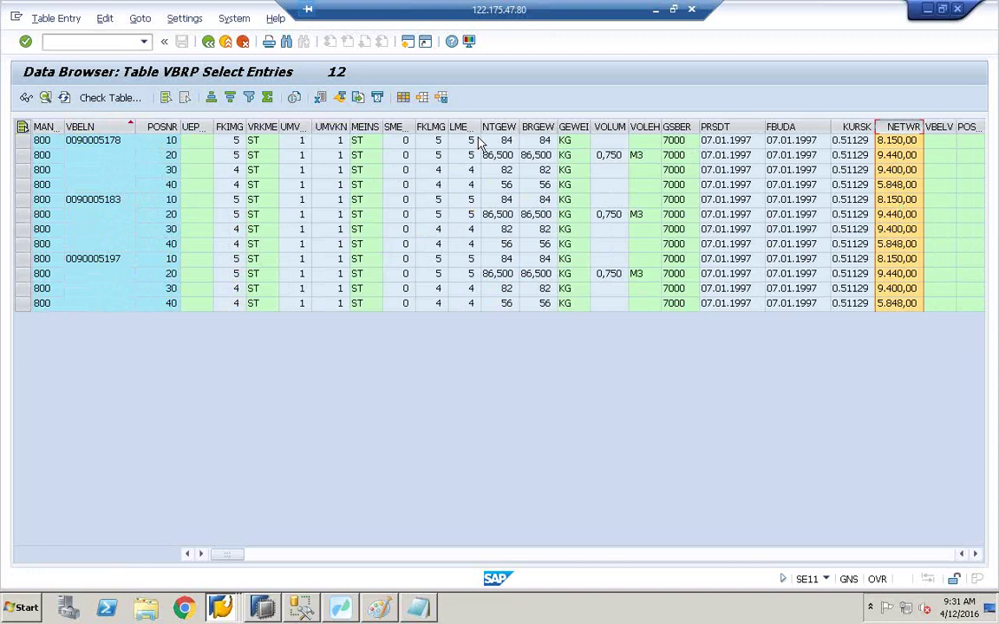
left_click(212, 99)
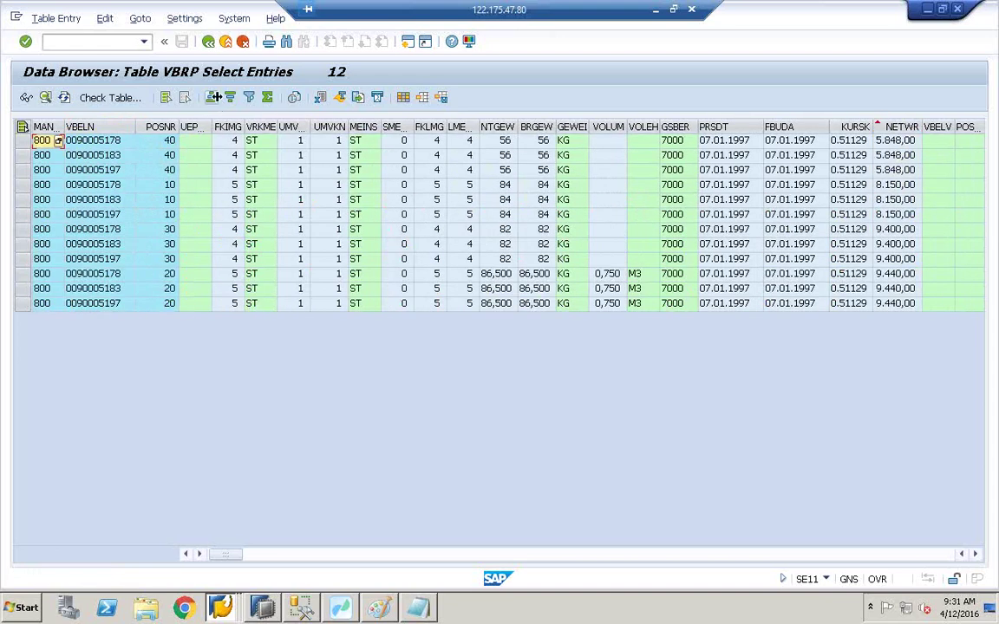
left_click(900, 126)
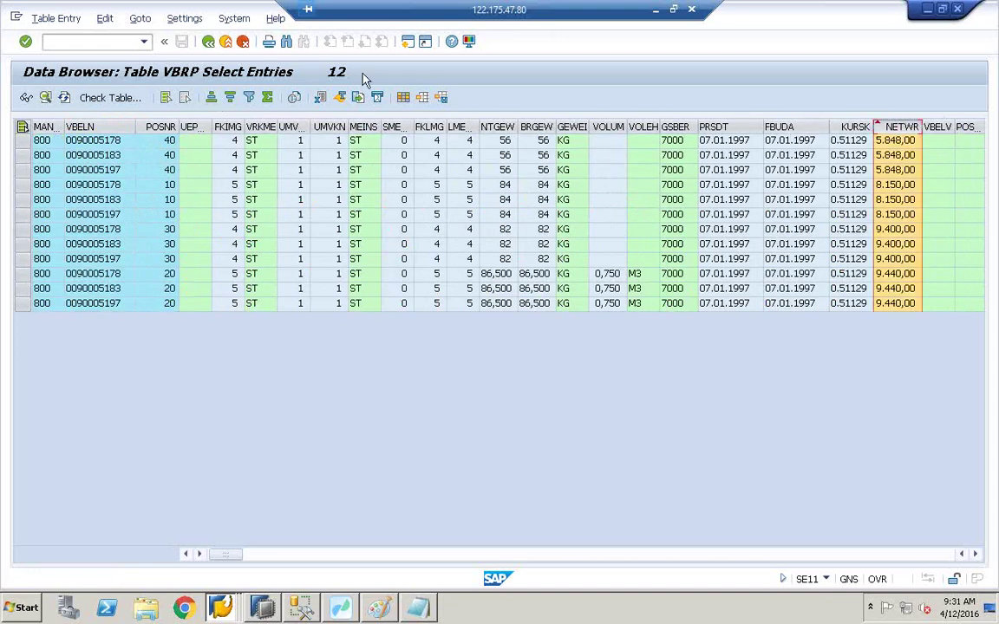
left_click(230, 99)
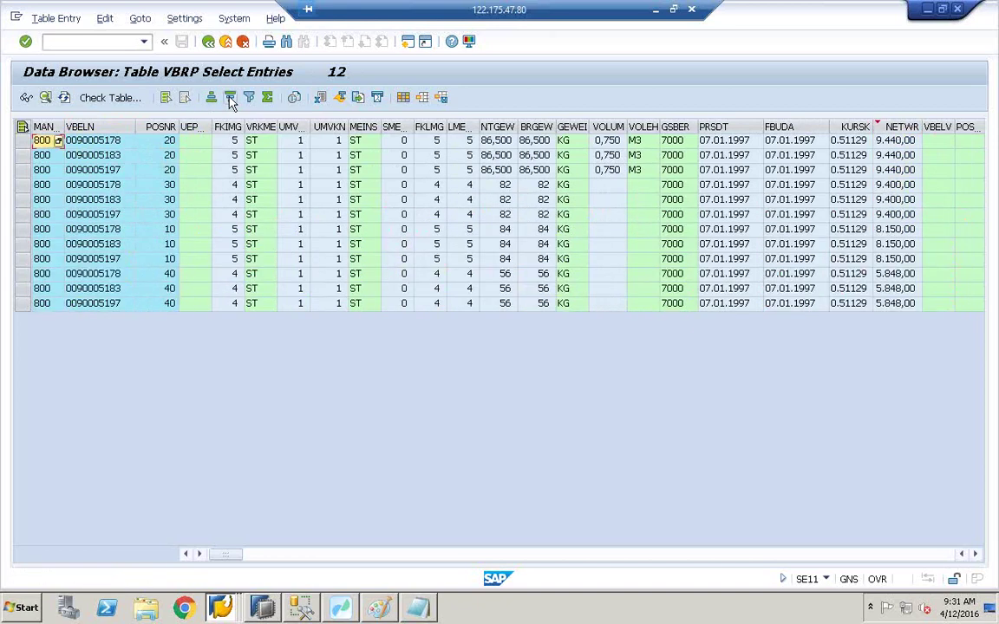
Step: Total the NETWR column to 98.514,00, widen it, and return to the Workbench data flow
left_click(901, 127)
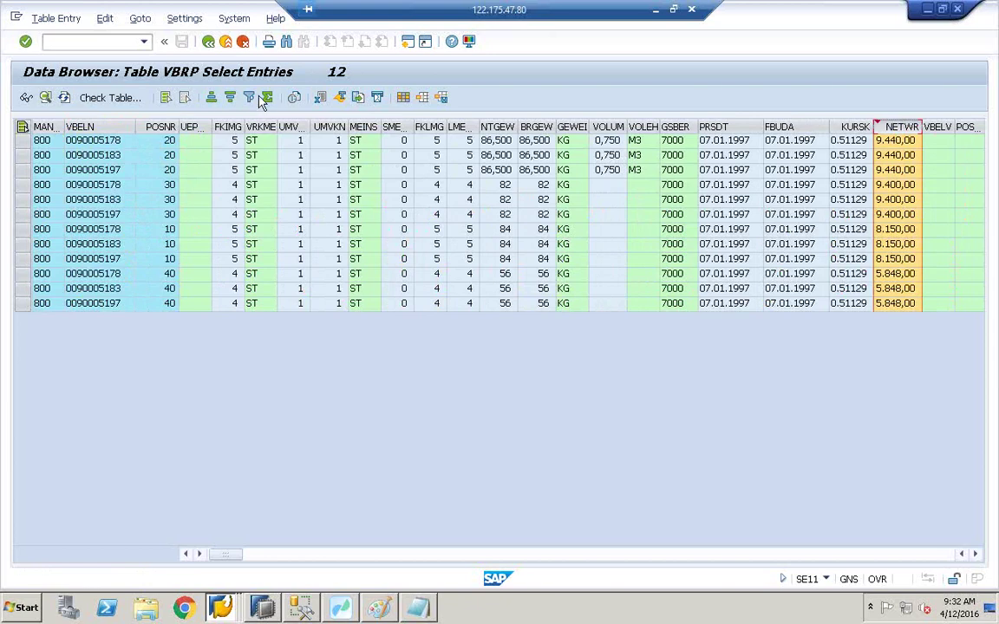
left_click(267, 98)
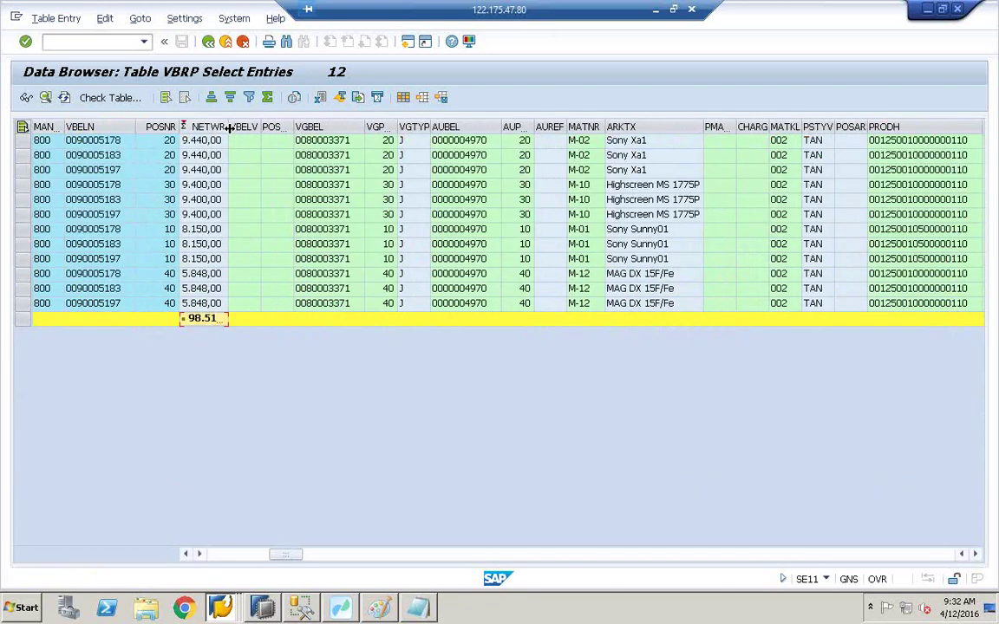
left_click_drag(230, 128, 275, 128)
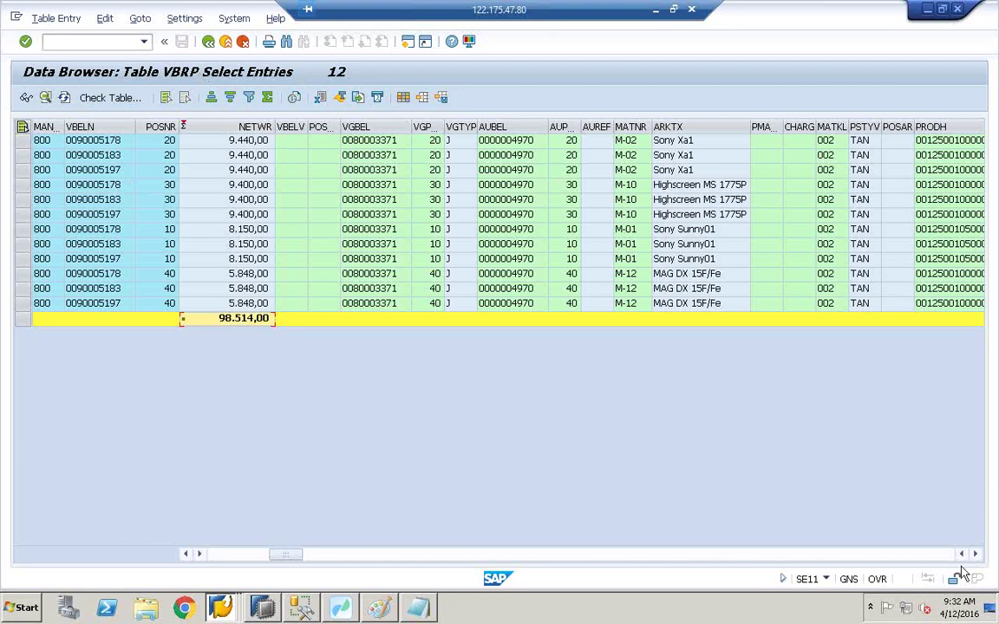
scroll(957, 571, "right", 5)
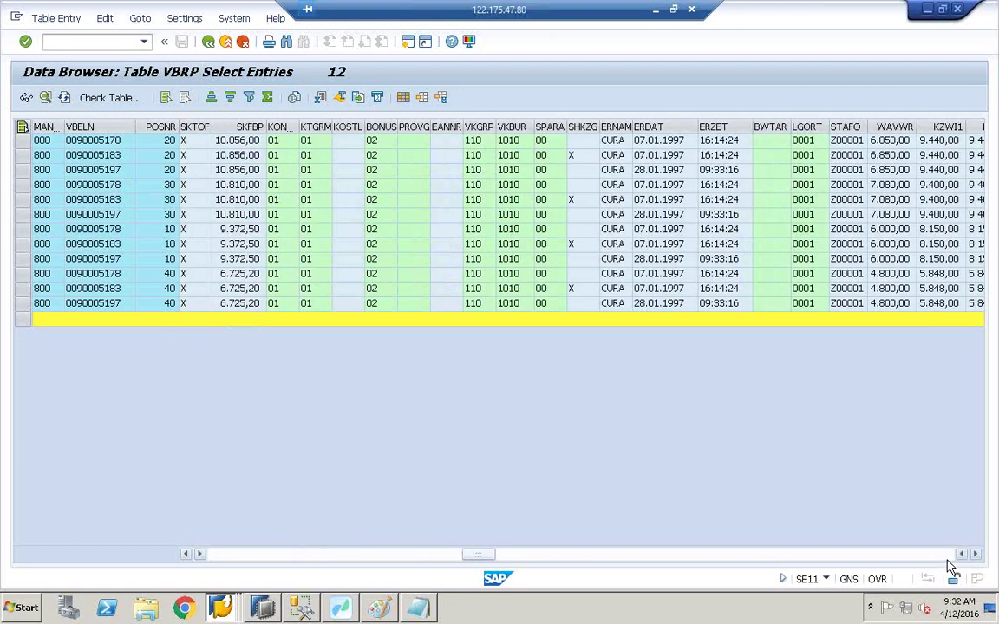
scroll(951, 566, "right", 4)
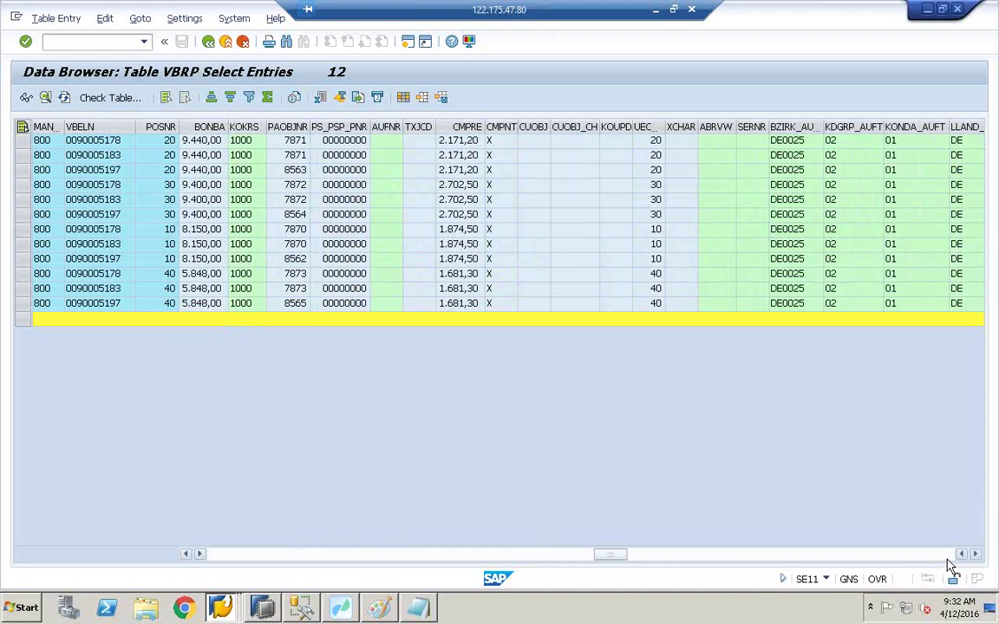
scroll(951, 568, "right", 4)
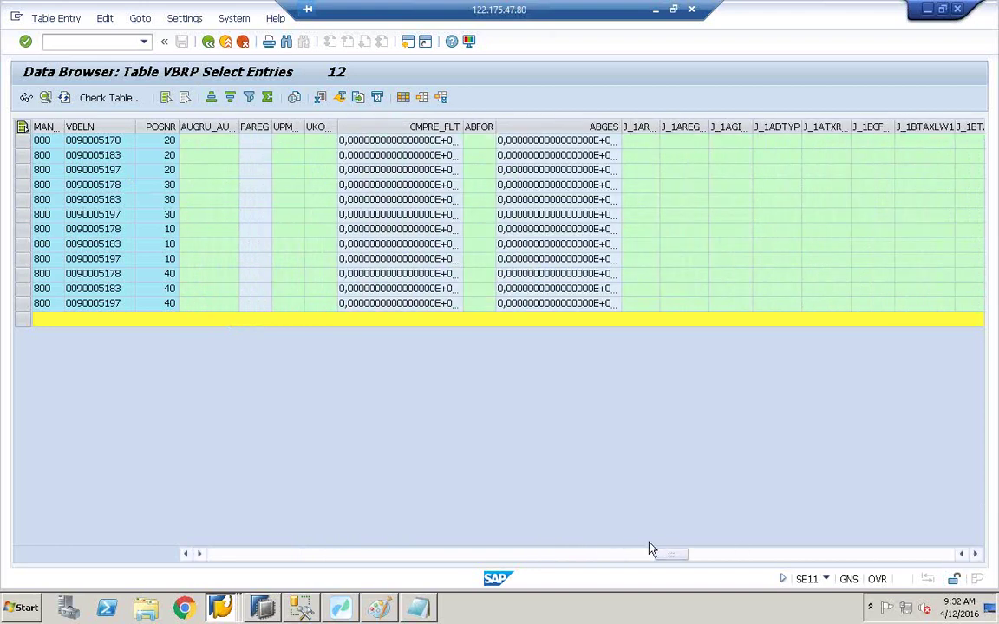
left_click(340, 607)
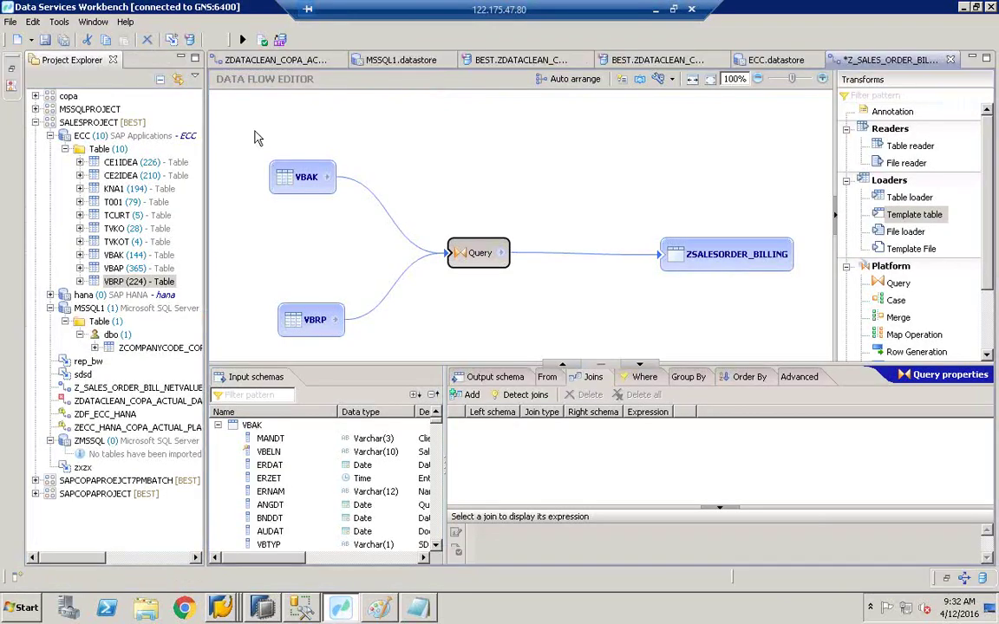
Step: Show and enlarge the Query properties, adding a trial join and then deleting it
left_click(477, 256)
left_click_drag(411, 358, 412, 299)
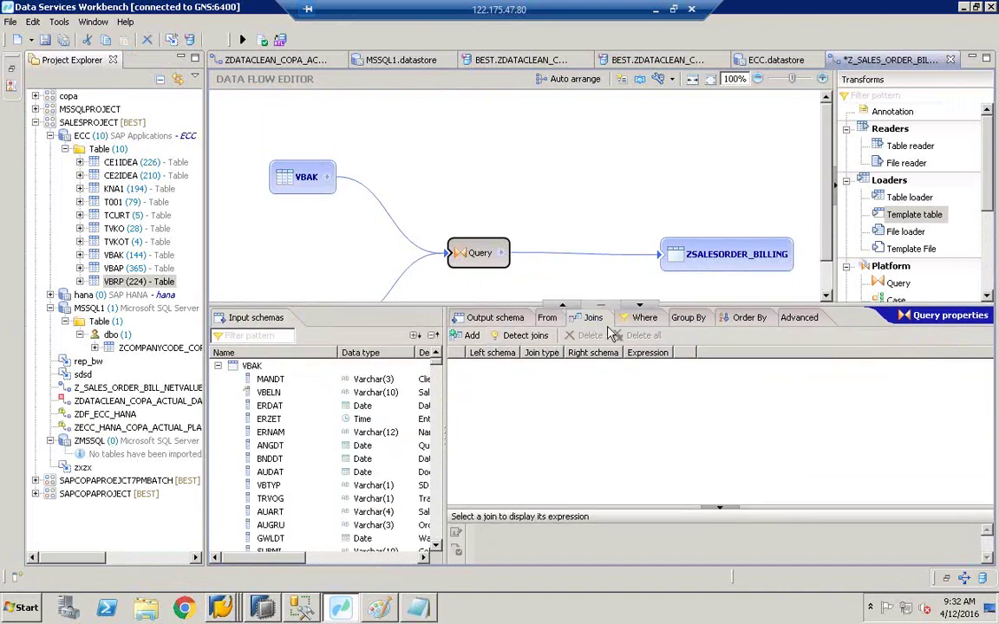
left_click(469, 335)
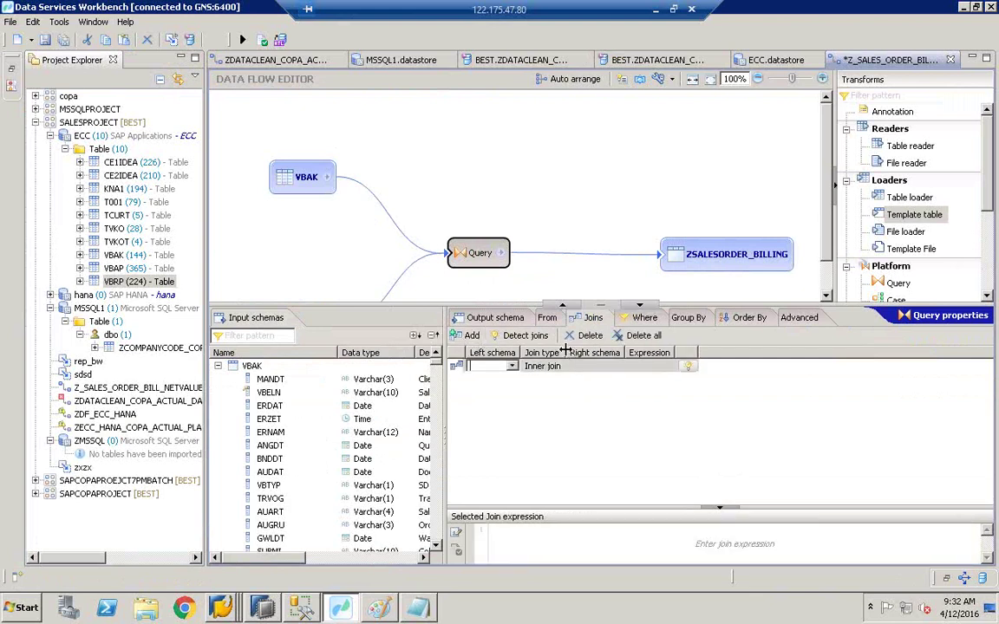
left_click(541, 367)
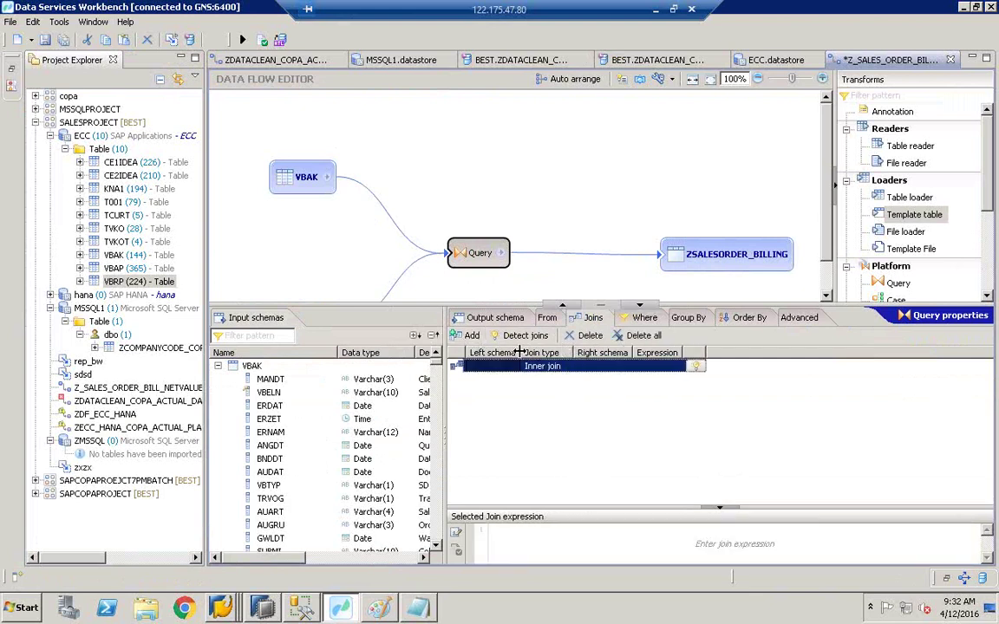
left_click_drag(521, 352, 527, 352)
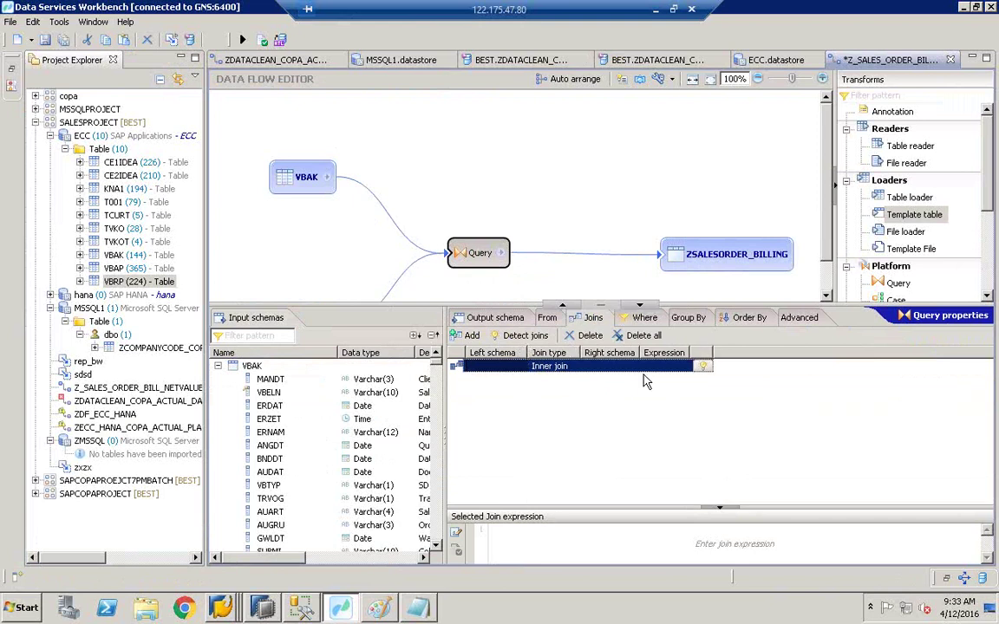
left_click(704, 368)
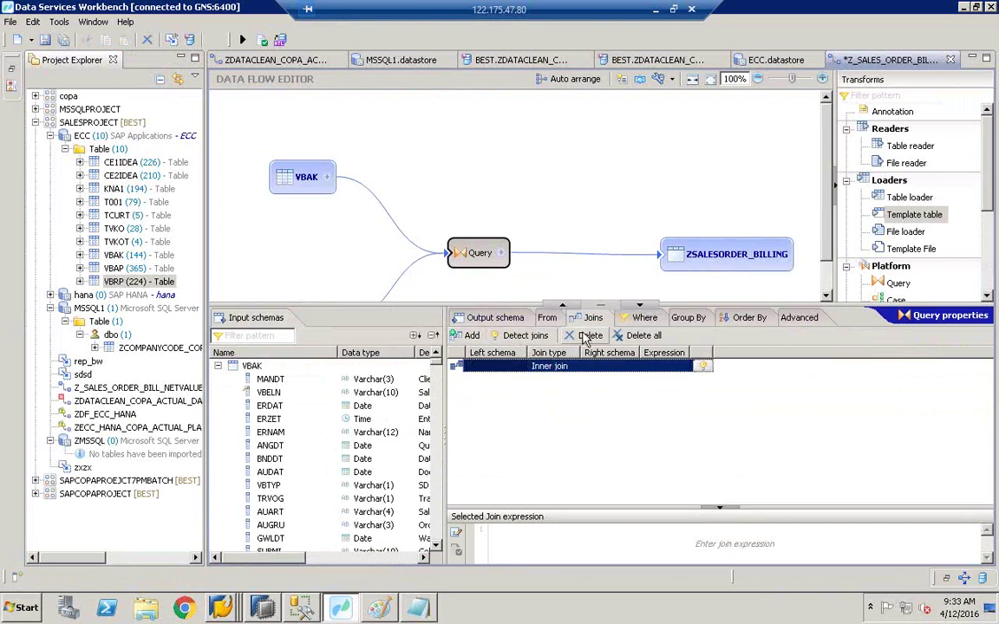
key("Delete")
Step: Add an inner join with VBAK as left schema and VBRP as right schema
left_click(471, 338)
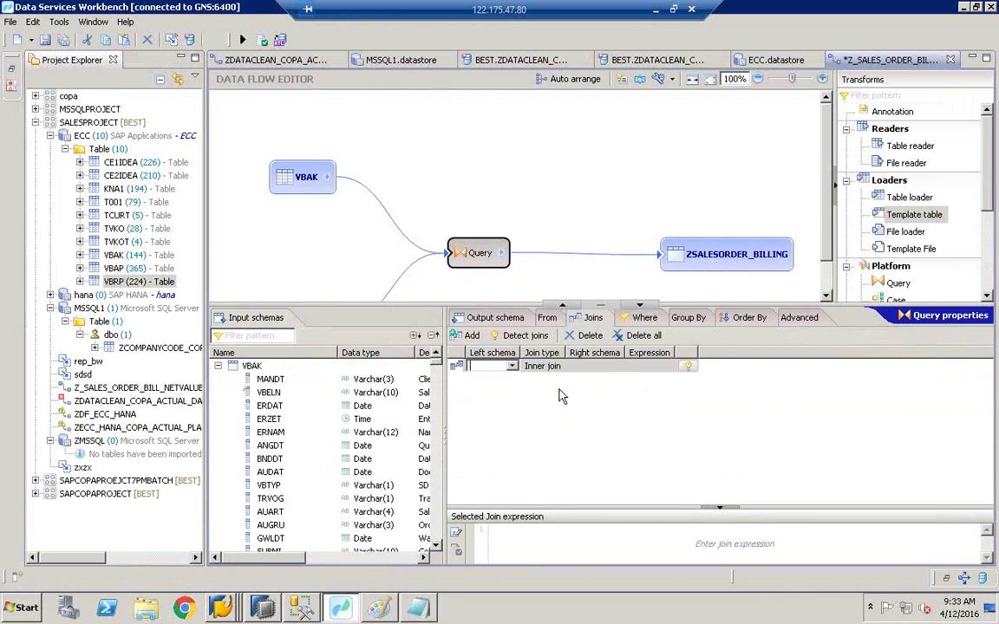
left_click(513, 367)
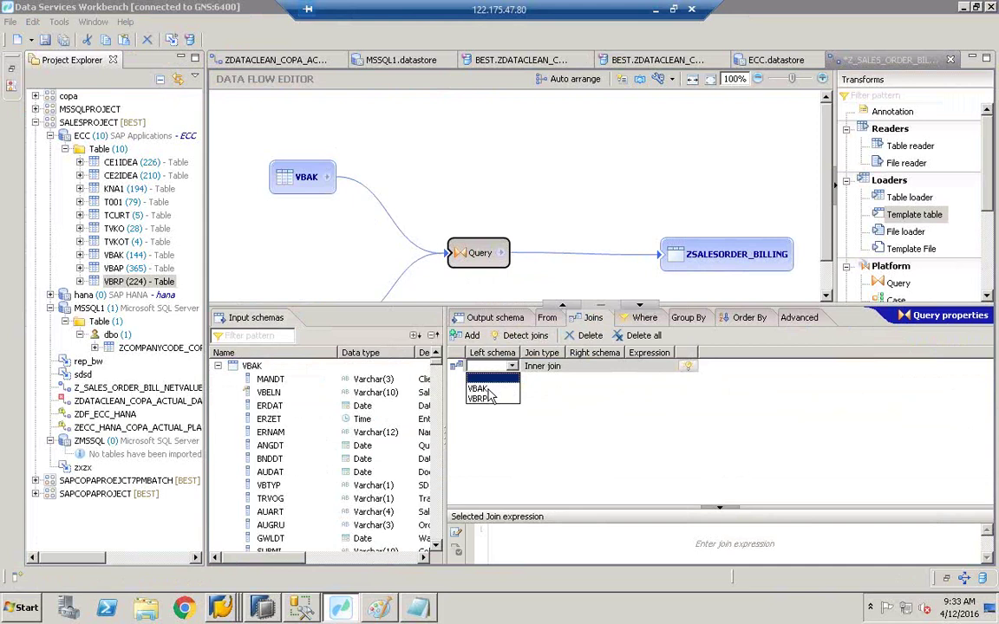
left_click(482, 388)
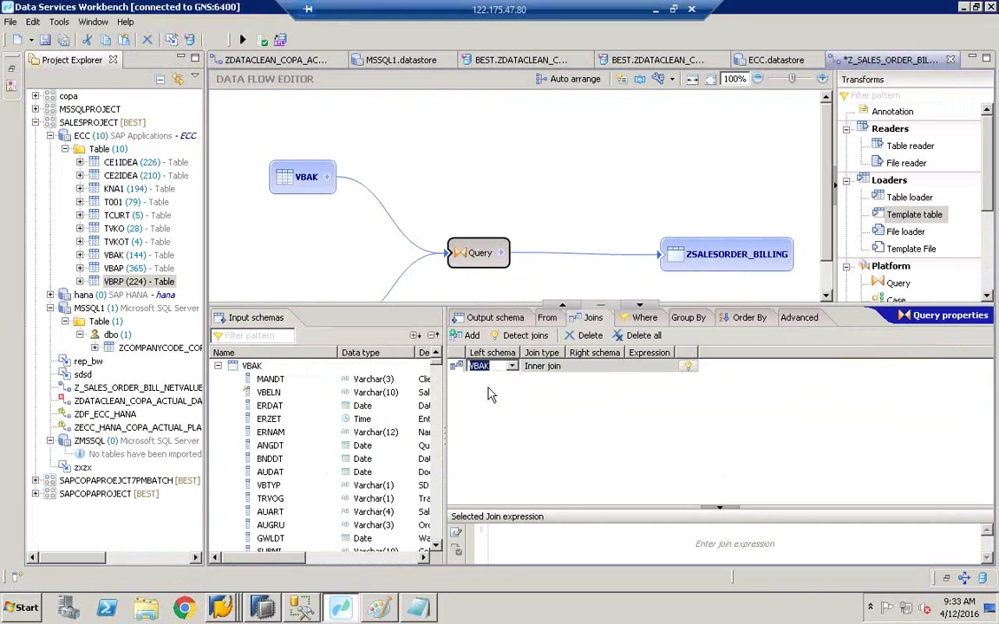
left_click(594, 366)
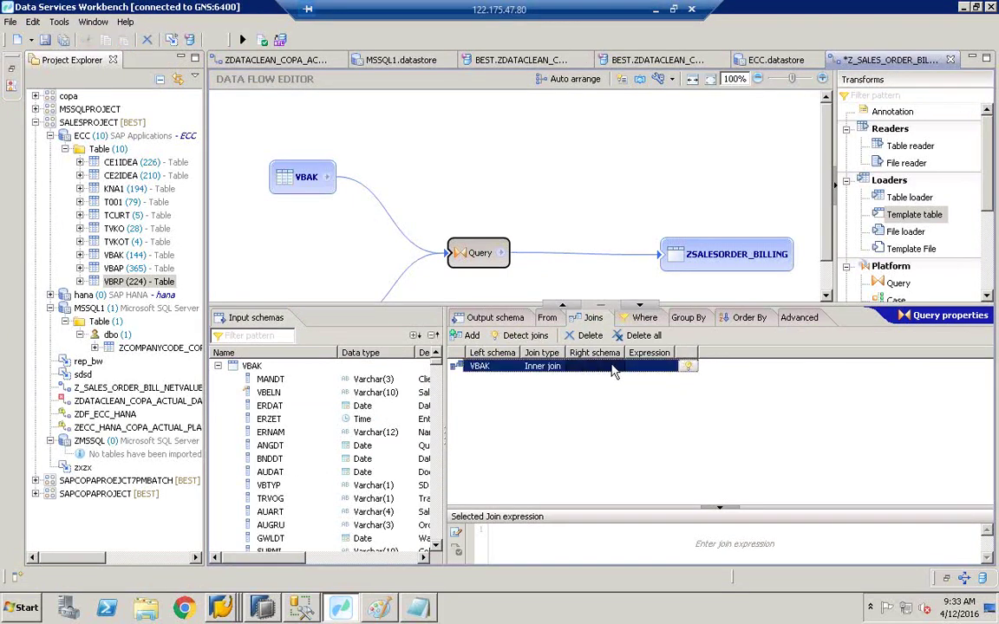
left_click(616, 365)
left_click(583, 400)
Step: Detect VBAK–VBRP joins automatically and shrink the Detect joins dialog into a movable window
left_click(686, 369)
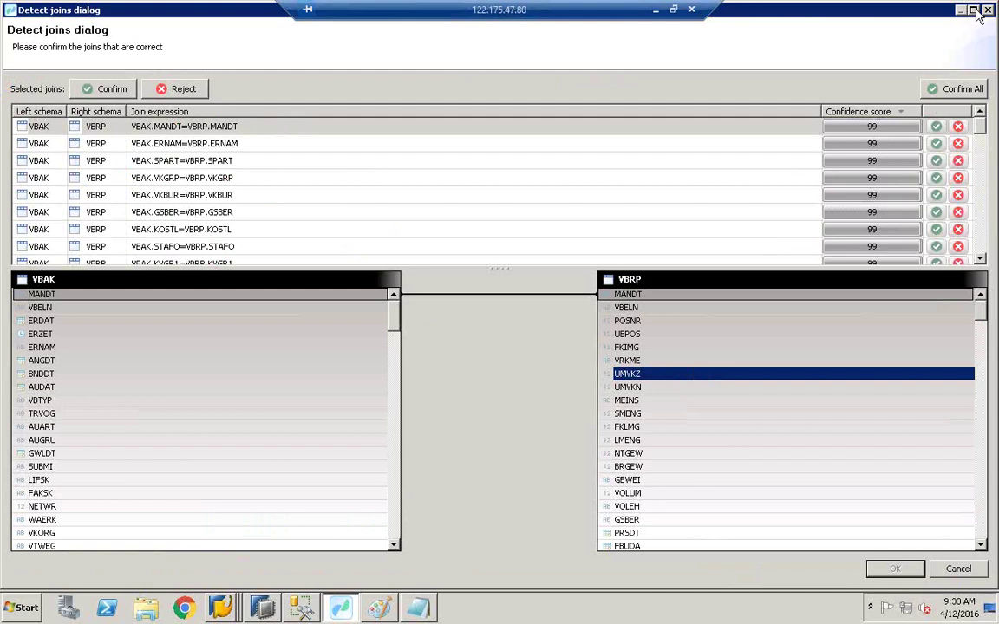
left_click_drag(847, 10, 908, 288)
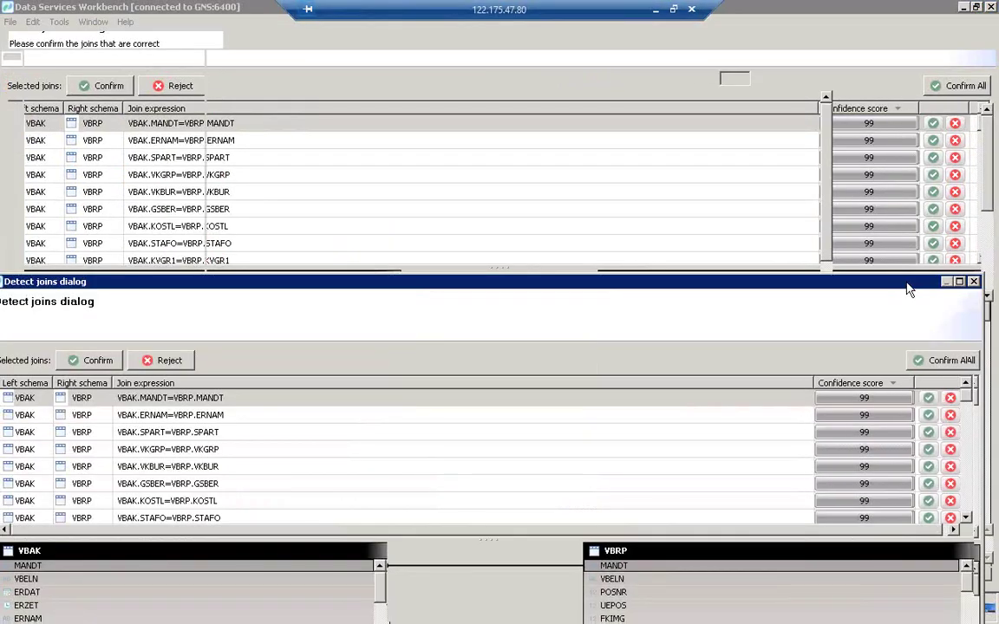
right_click(908, 289)
left_click(914, 308)
left_click(725, 164)
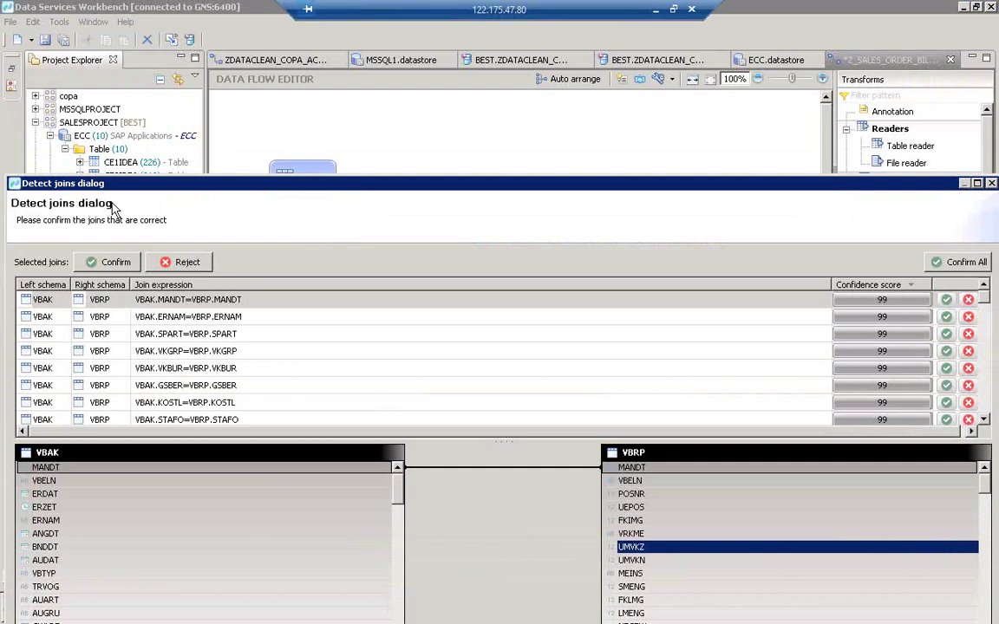
left_click_drag(180, 185, 283, 186)
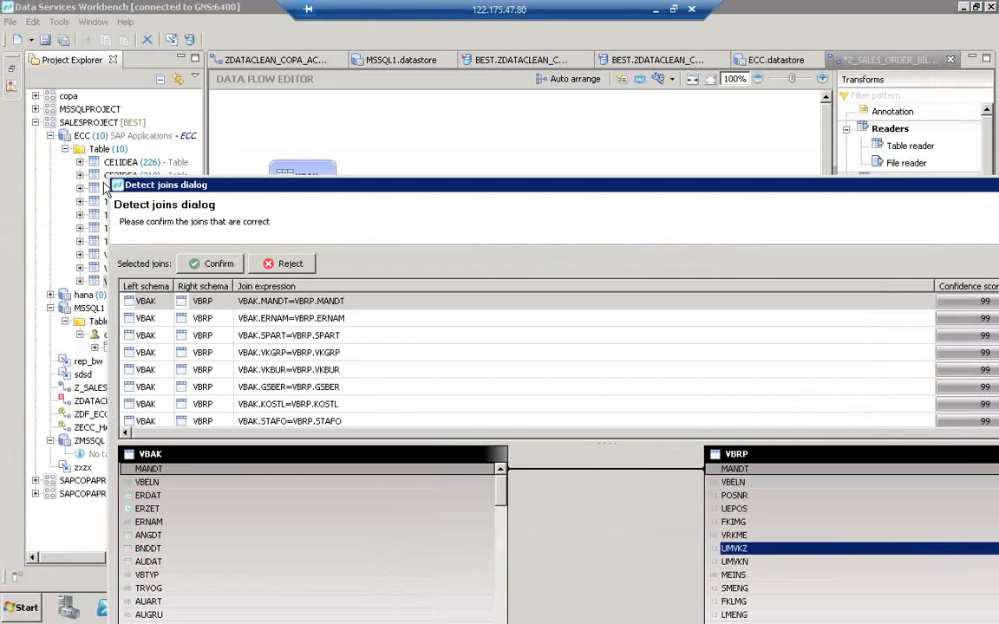
left_click_drag(107, 176, 305, 334)
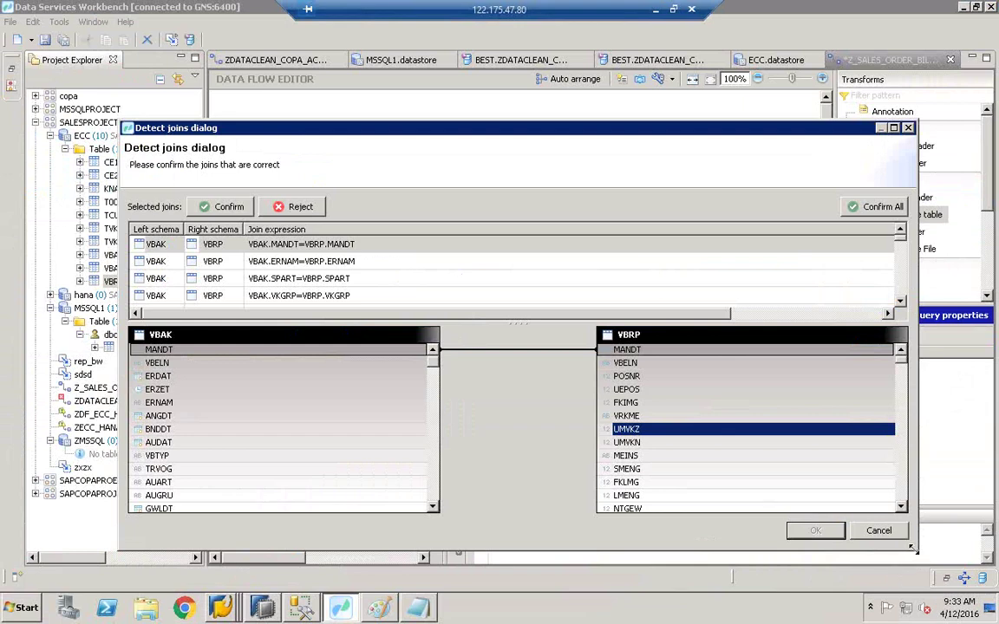
Step: Resize the Detect joins window to show confidence scores and six proposed join rows
left_click_drag(917, 556, 602, 472)
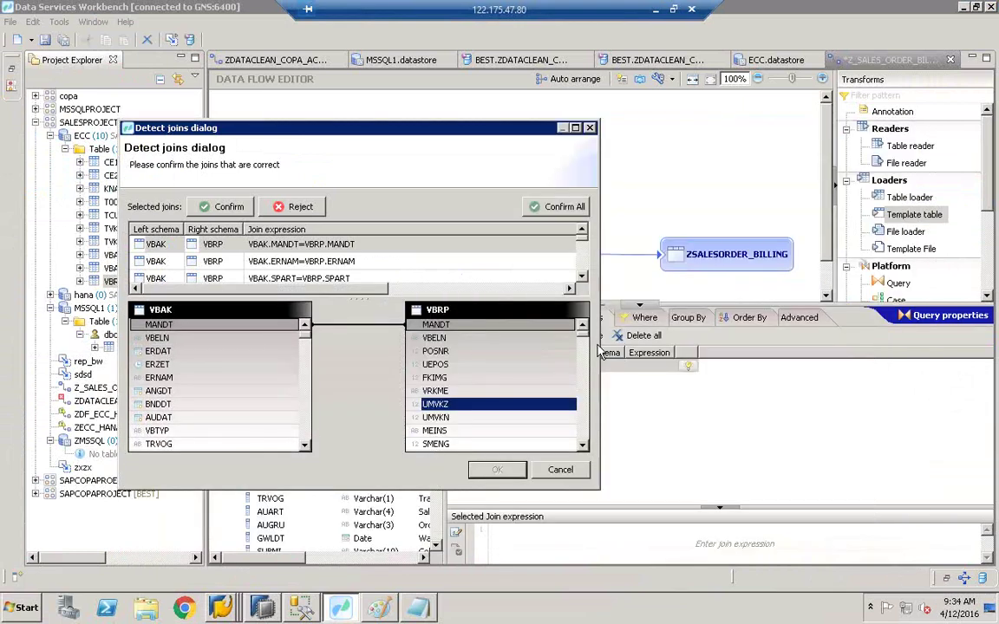
left_click_drag(599, 347, 657, 341)
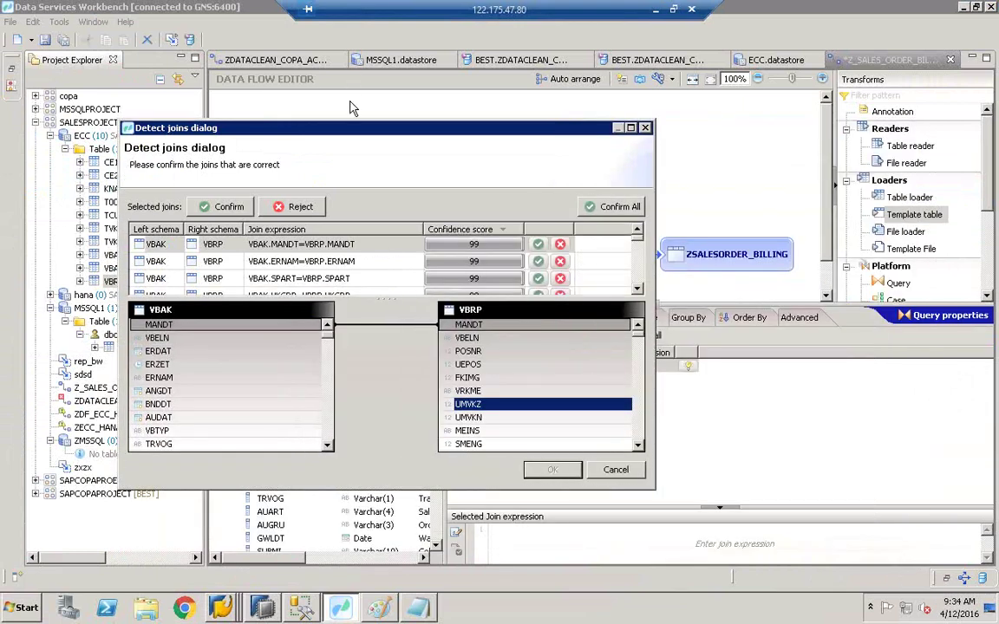
left_click_drag(327, 127, 452, 108)
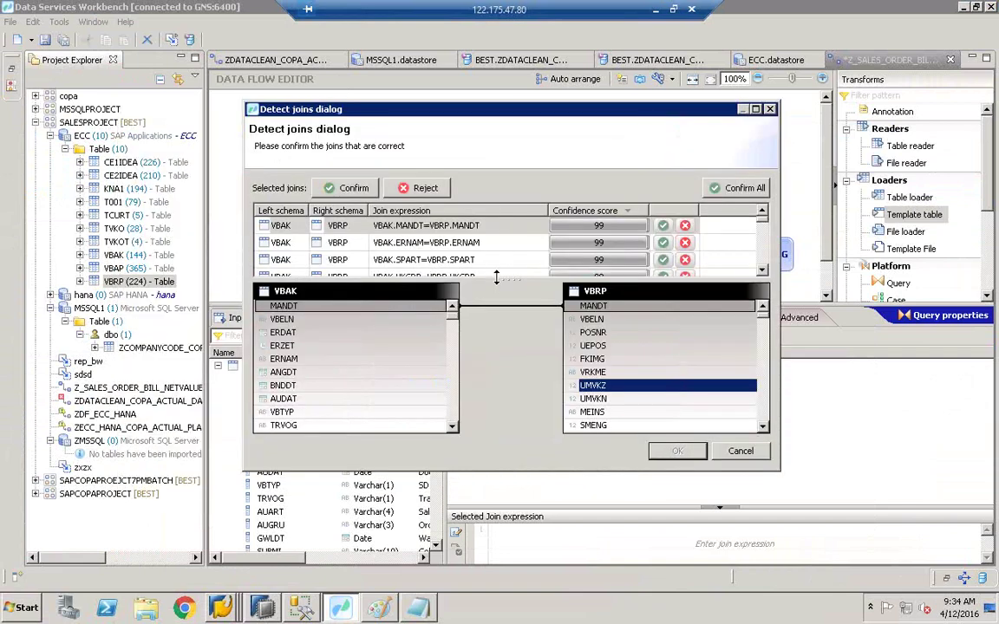
left_click_drag(508, 286, 508, 322)
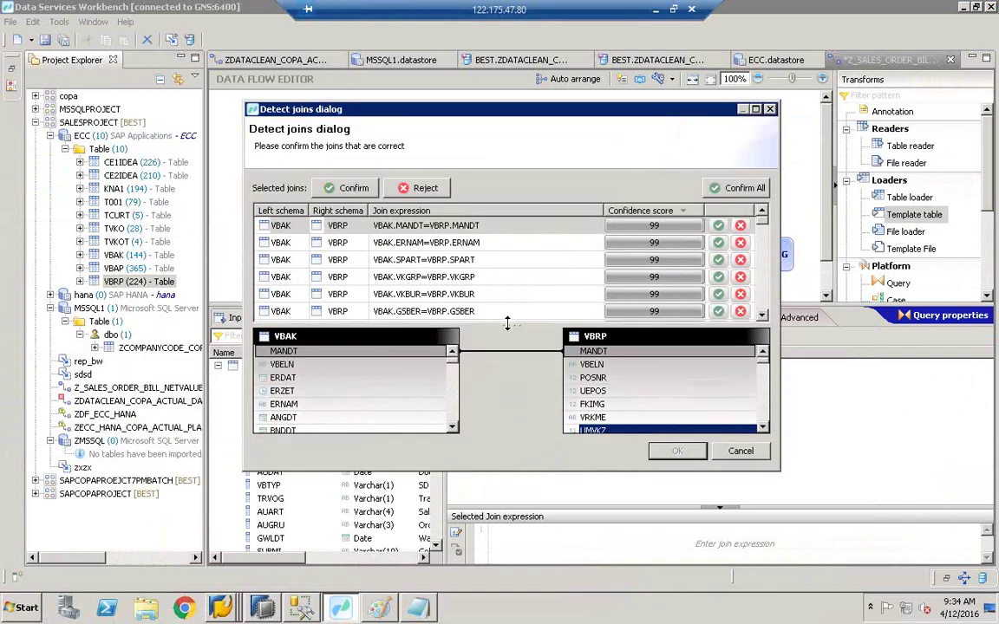
left_click(764, 243)
left_click_drag(767, 243, 760, 216)
Step: Review the proposed joins, starting with MANDT, and scroll down through the list
left_click(476, 227)
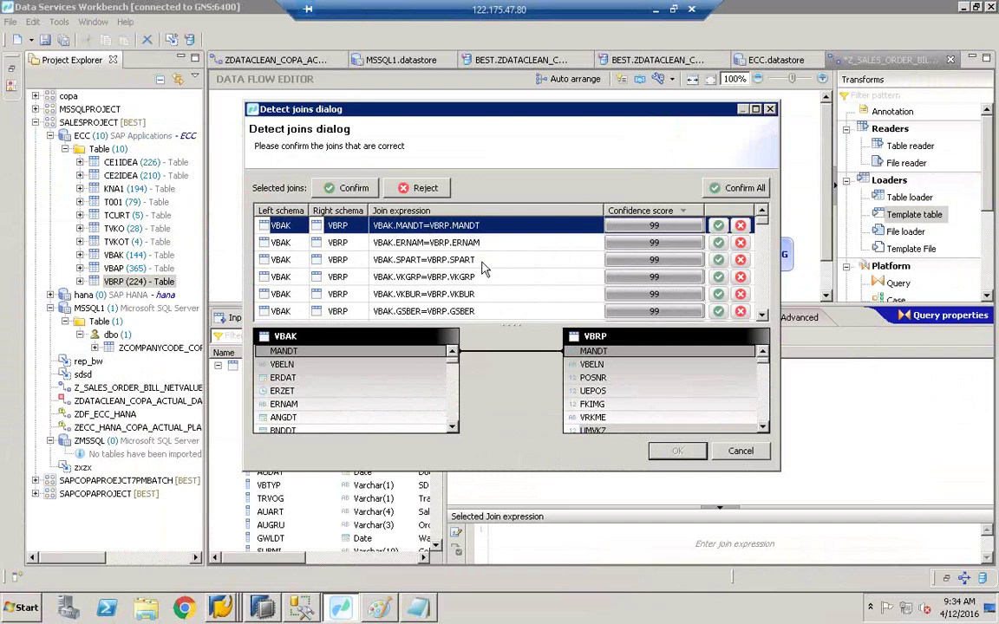
left_click(761, 315)
left_click(761, 315)
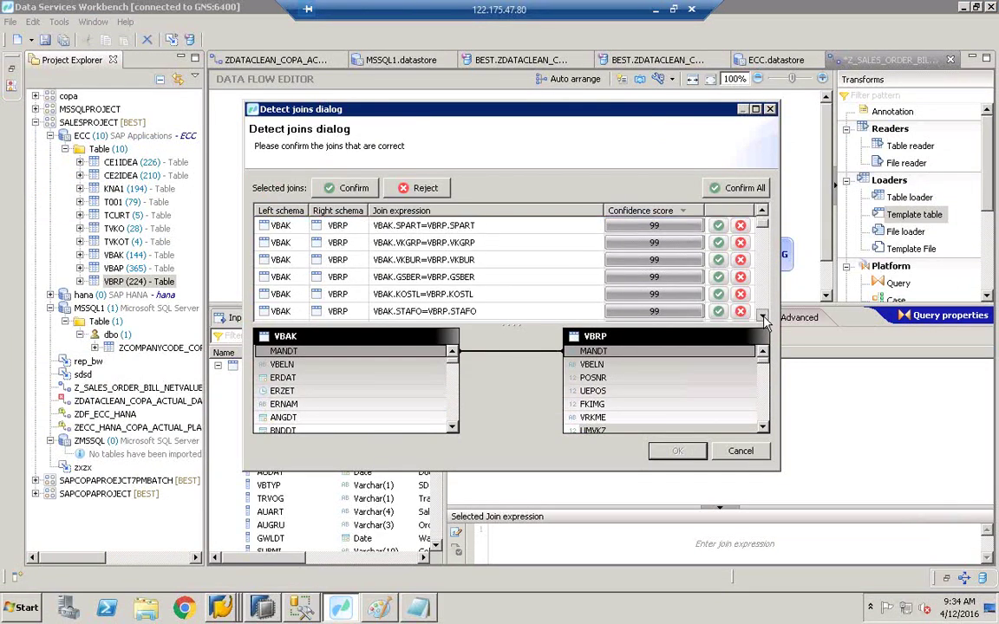
left_click(762, 314)
left_click(762, 316)
left_click(762, 316)
left_click(762, 315)
left_click(762, 316)
left_click(762, 315)
left_click(763, 316)
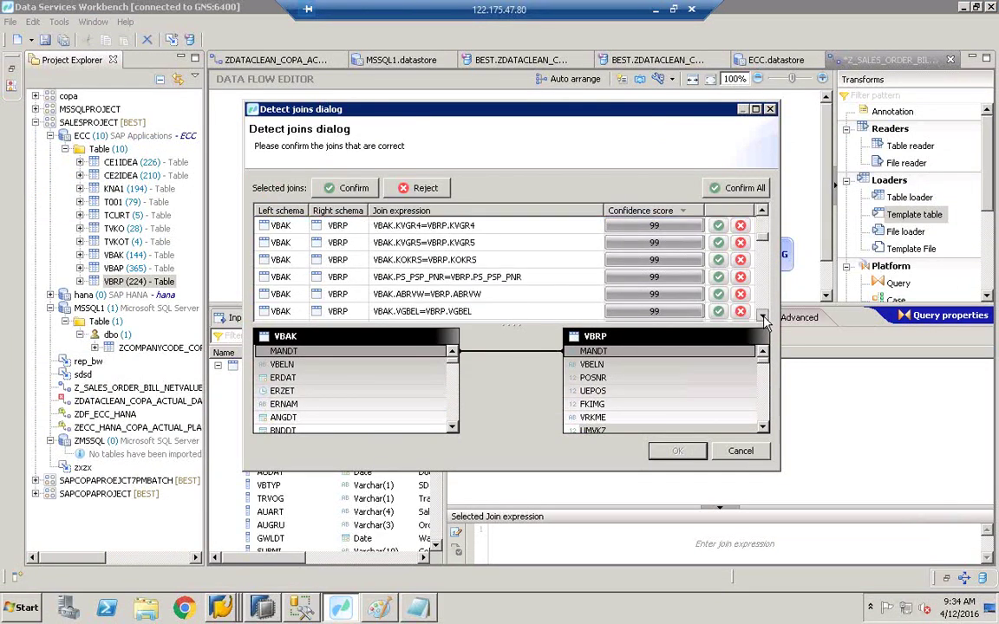
left_click(762, 315)
left_click(762, 315)
left_click(762, 316)
left_click(762, 315)
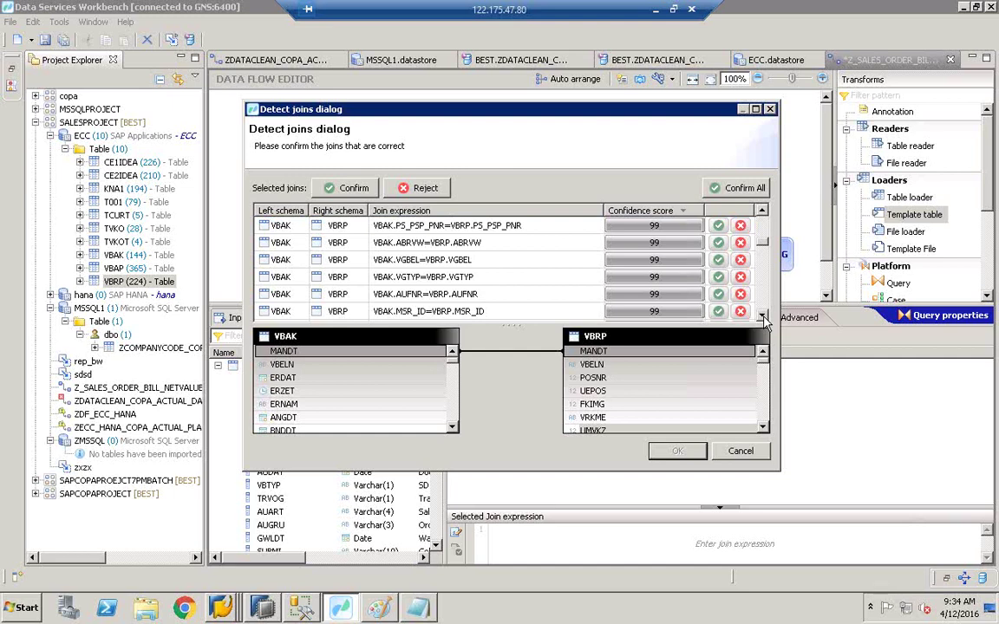
left_click(762, 316)
left_click(762, 316)
left_click(762, 316)
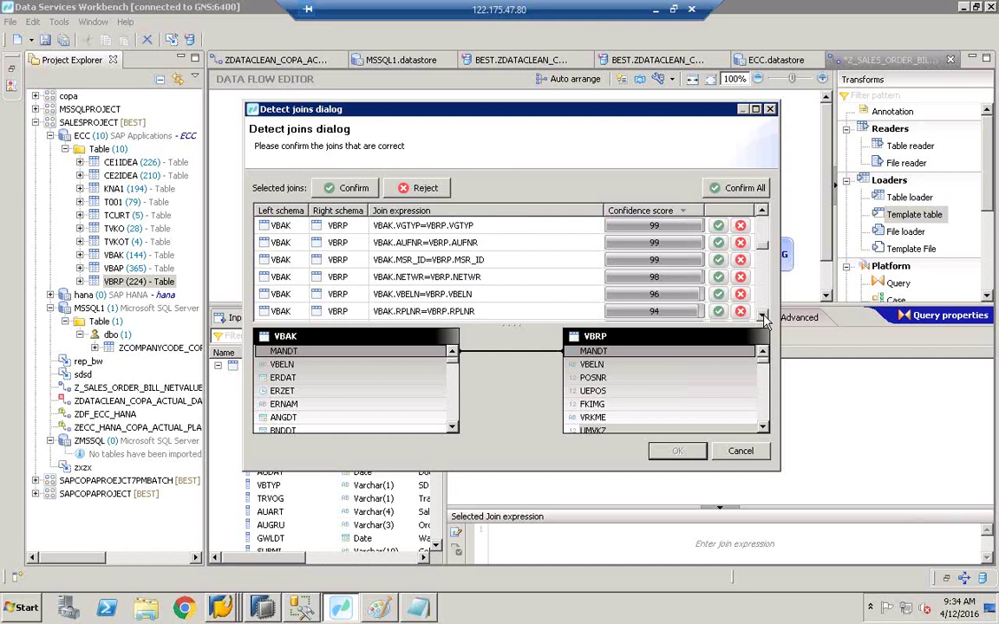
Step: Confirm the VBAK.VBELN=VBRP.VBELN join proposal (score 96) and accept it
left_click(392, 295)
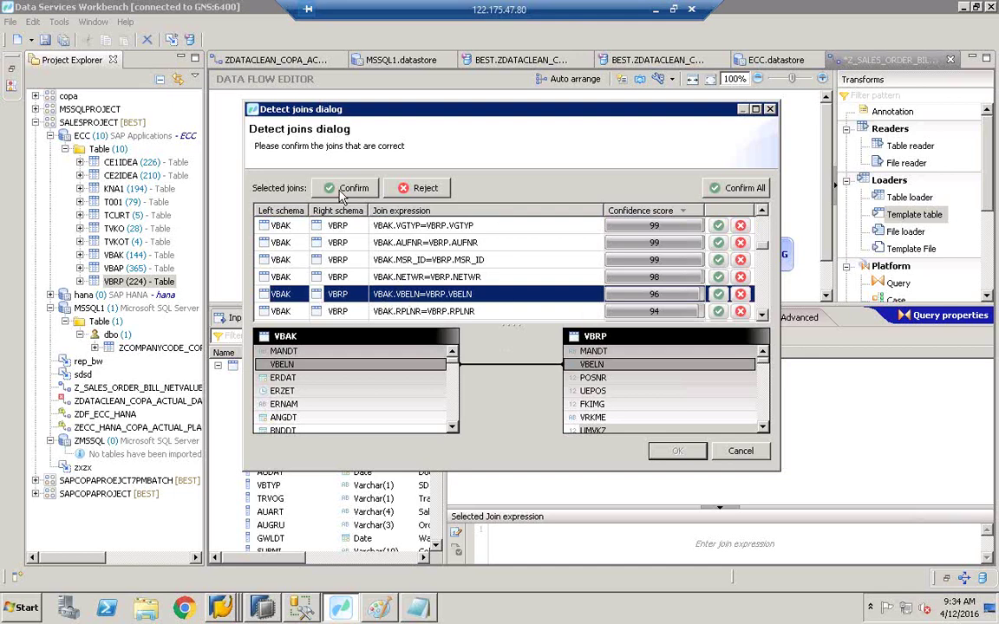
left_click(342, 196)
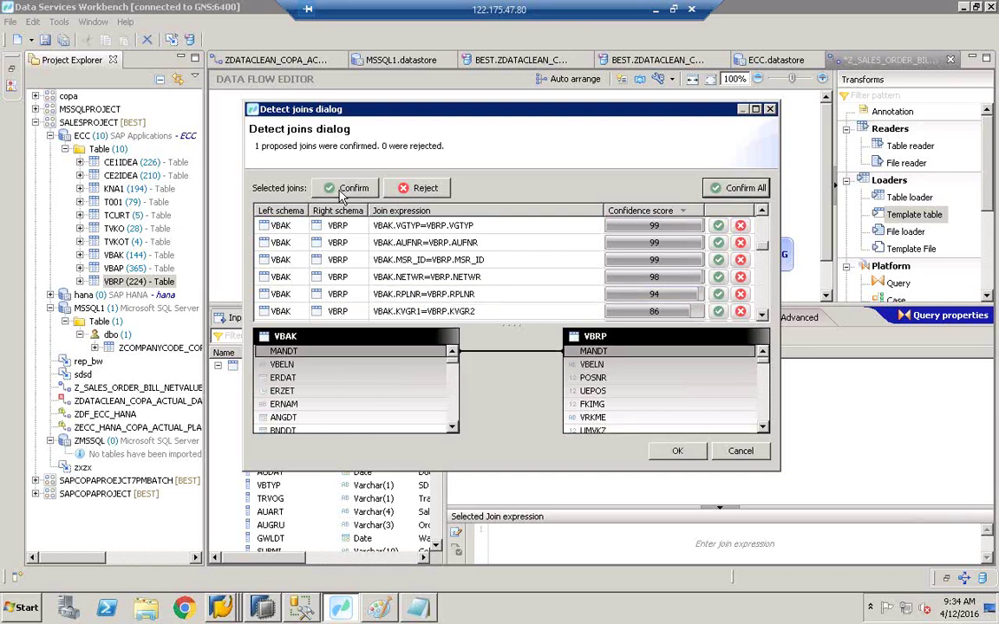
left_click(684, 453)
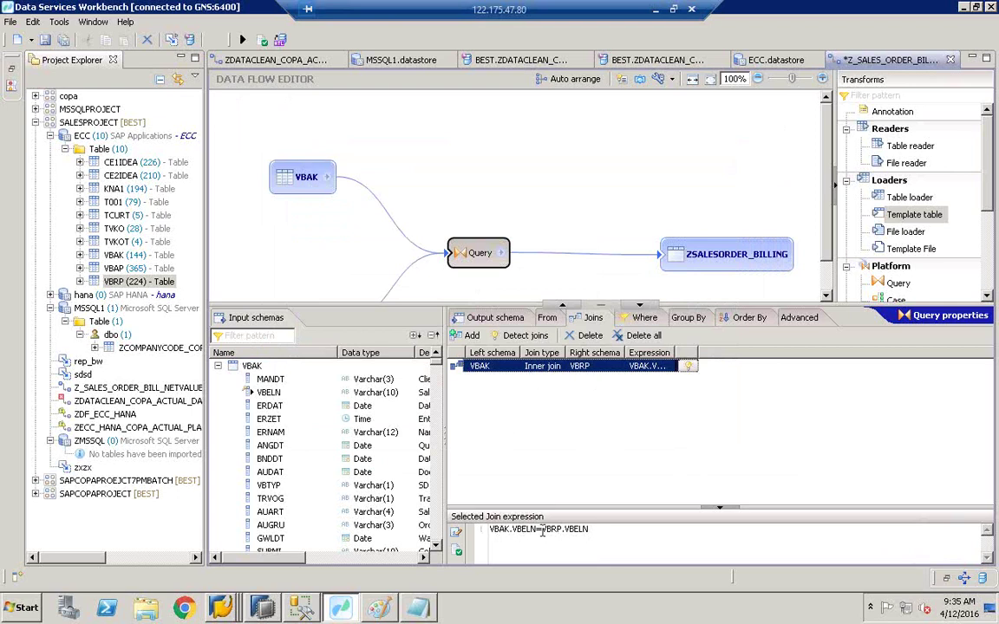
Step: Change the join expression to VBAK.VBELN=VBRP.AUBEL and apply it
left_click(592, 528)
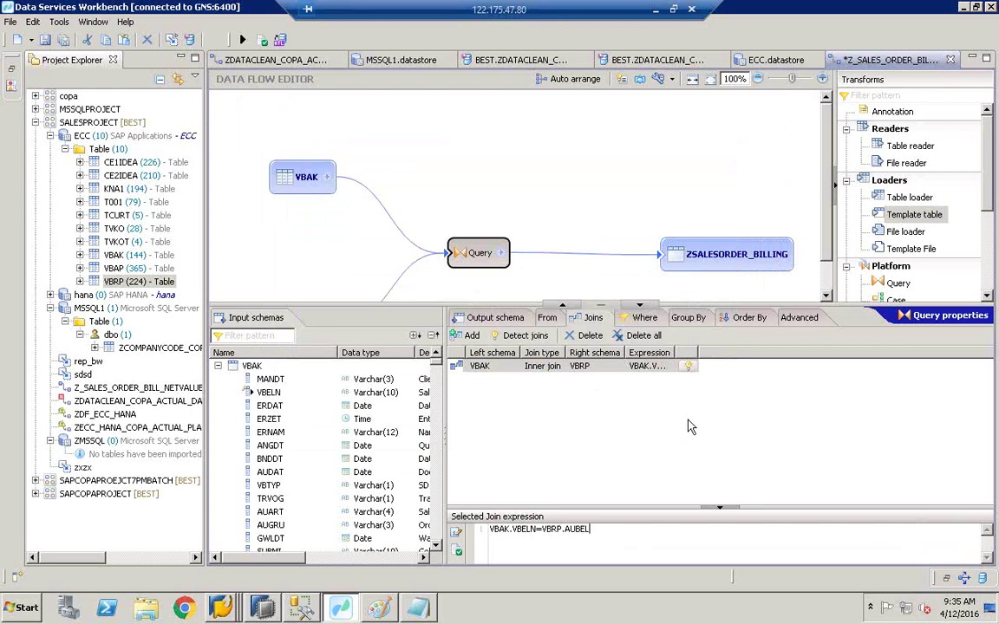
left_click(684, 365)
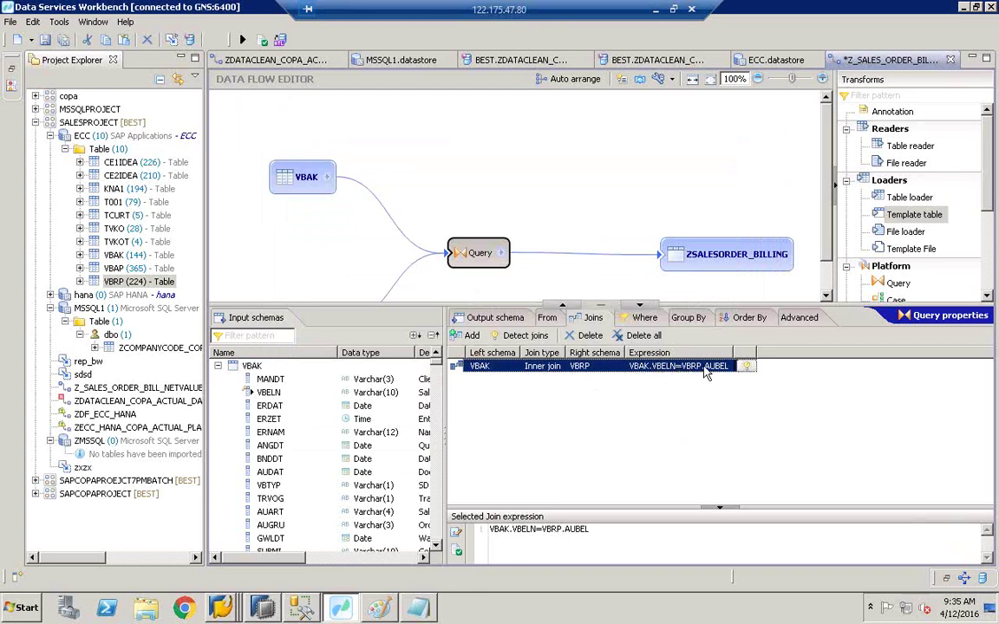
left_click(490, 319)
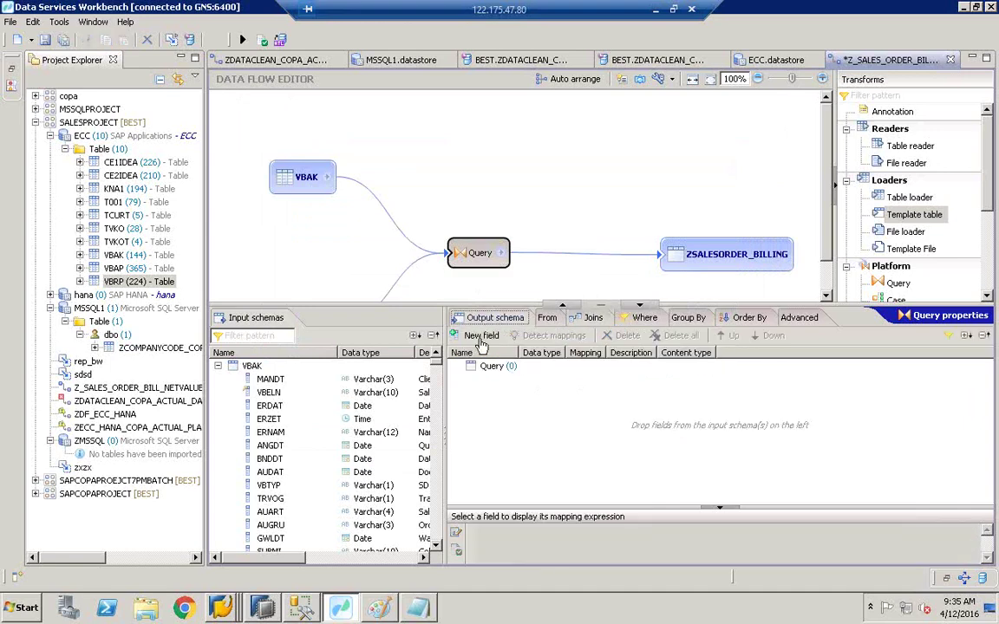
Step: Widen the field panes and map VBAK.VBELN into the Query output
left_click_drag(442, 379, 481, 384)
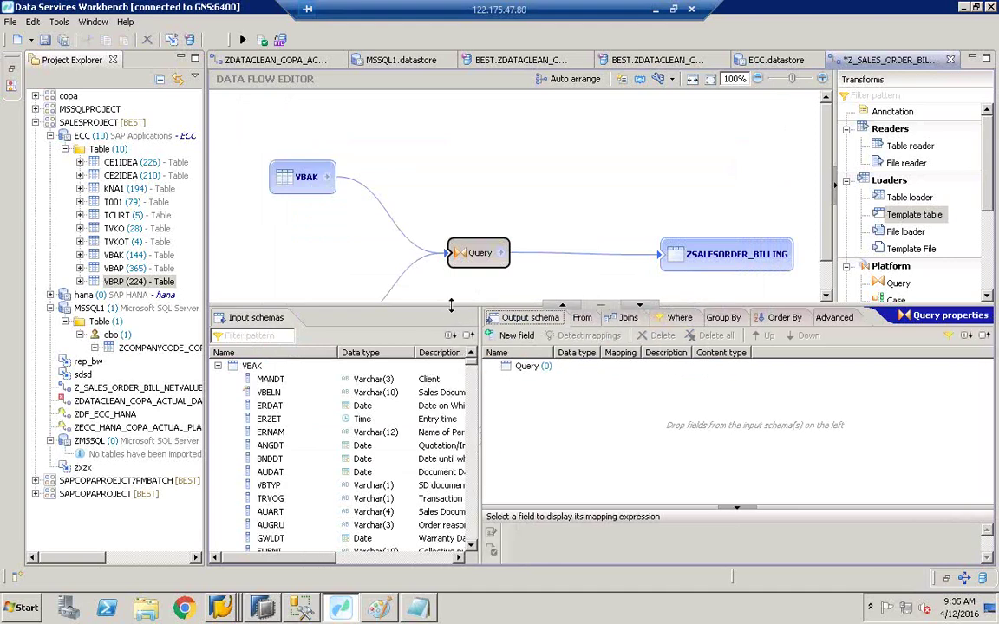
left_click_drag(451, 305, 450, 251)
left_click_drag(479, 338, 508, 336)
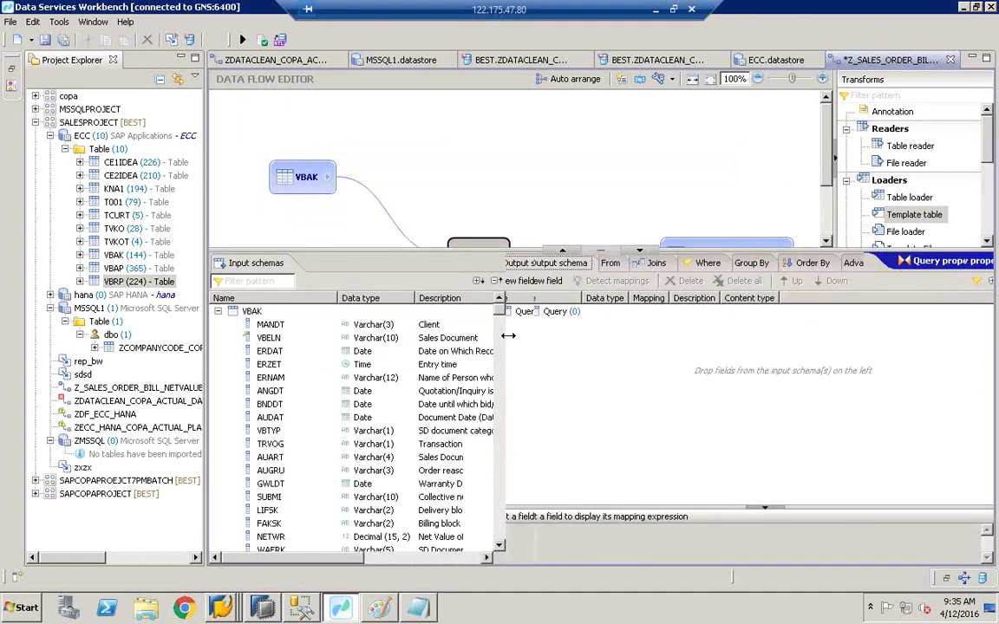
left_click(271, 338)
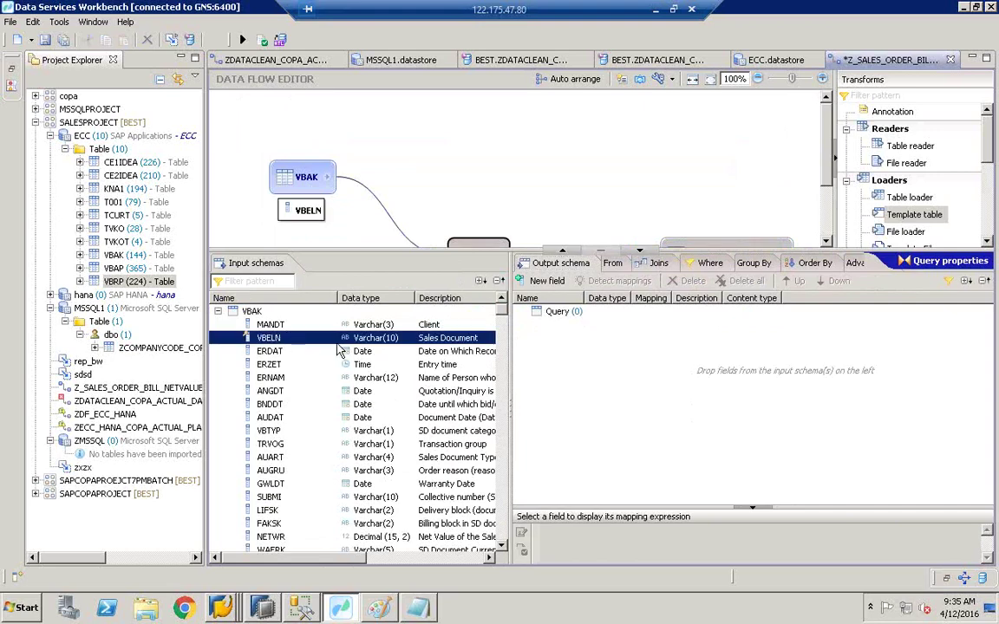
left_click_drag(270, 338, 597, 366)
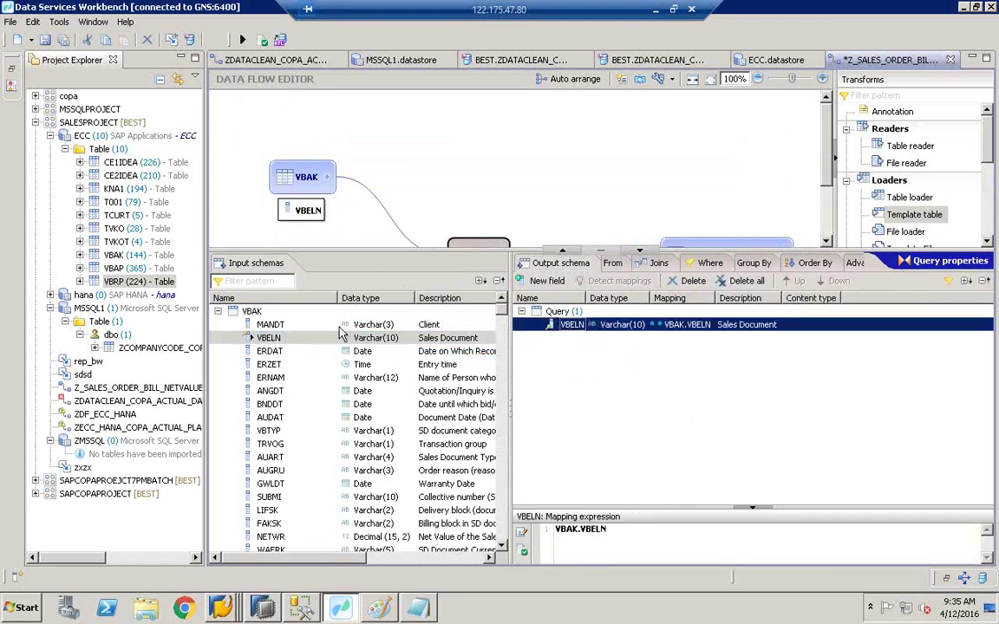
Step: Add VBRP.VBELN to the output as VBELN1 and check both VBELN mappings
left_click(218, 311)
left_click(271, 350)
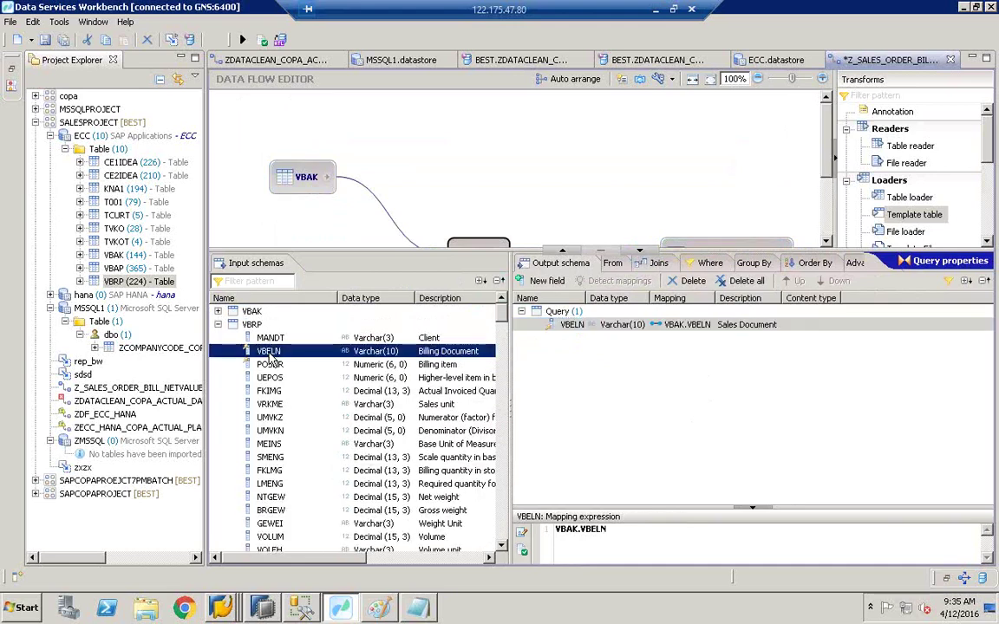
left_click_drag(422, 356, 643, 336)
left_click(750, 325)
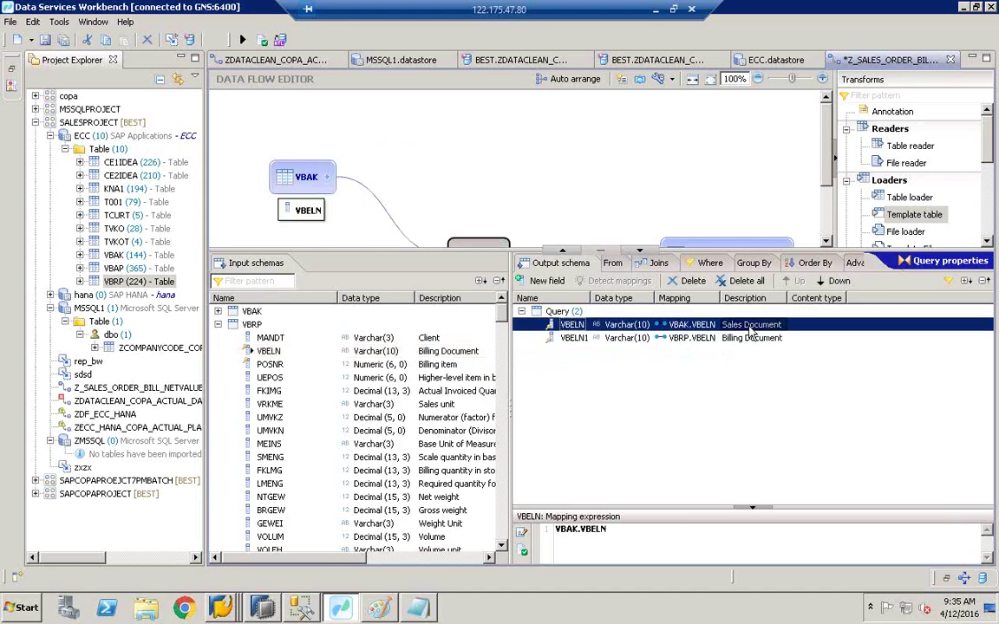
left_click(740, 338)
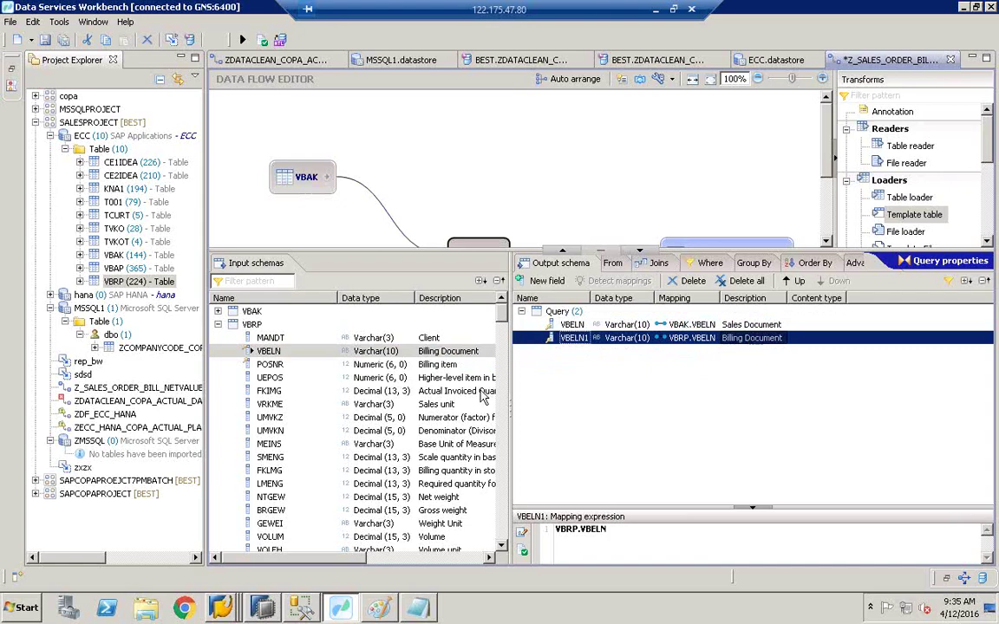
Step: Map VBRP.POSNR and VBRP.NETWR (Decimal 15,2) into the Query output
left_click(313, 364)
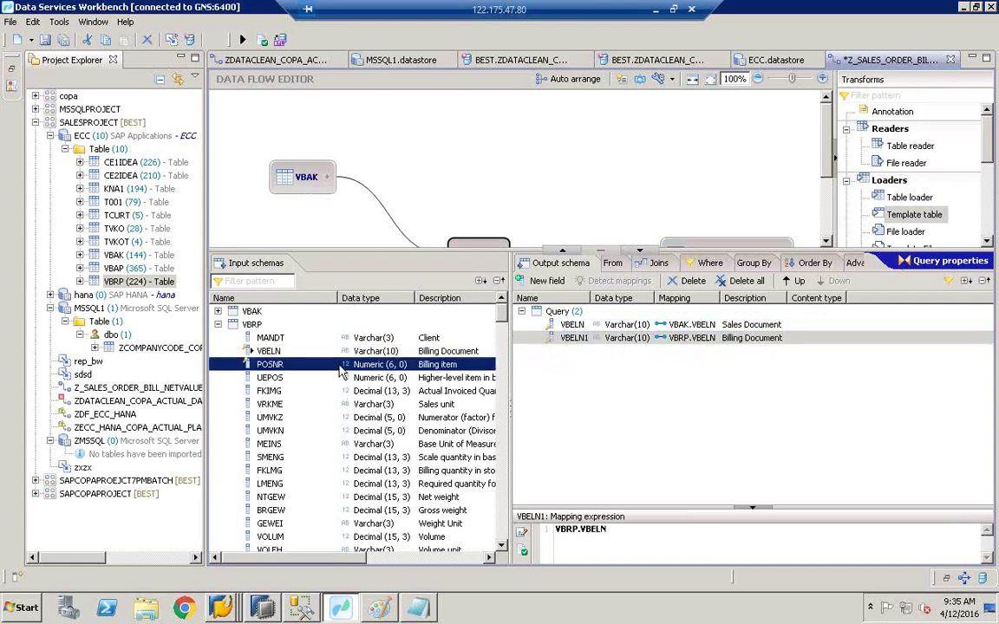
left_click_drag(349, 371, 647, 373)
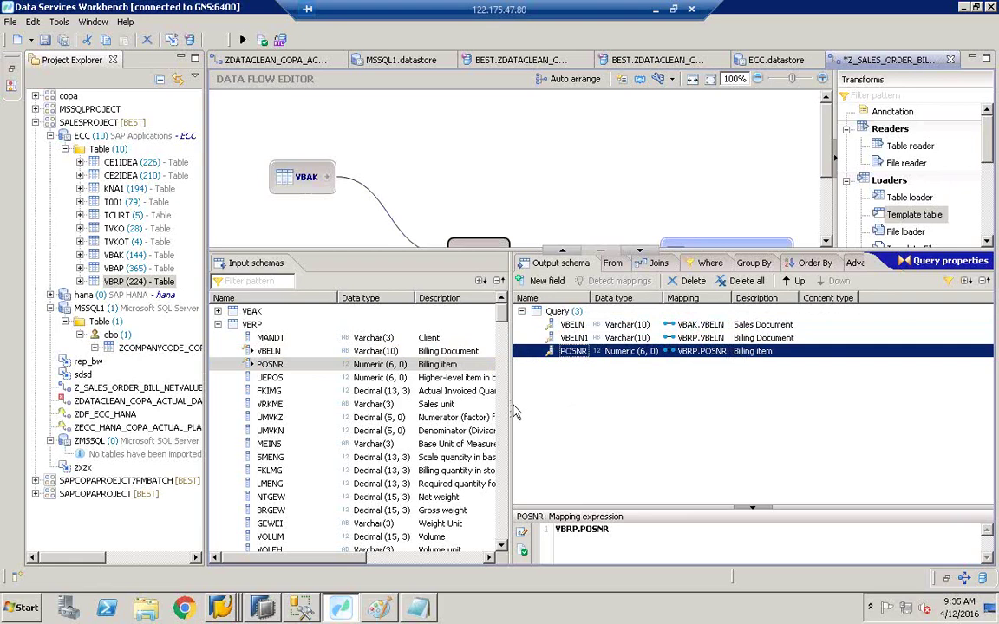
left_click_drag(511, 407, 564, 404)
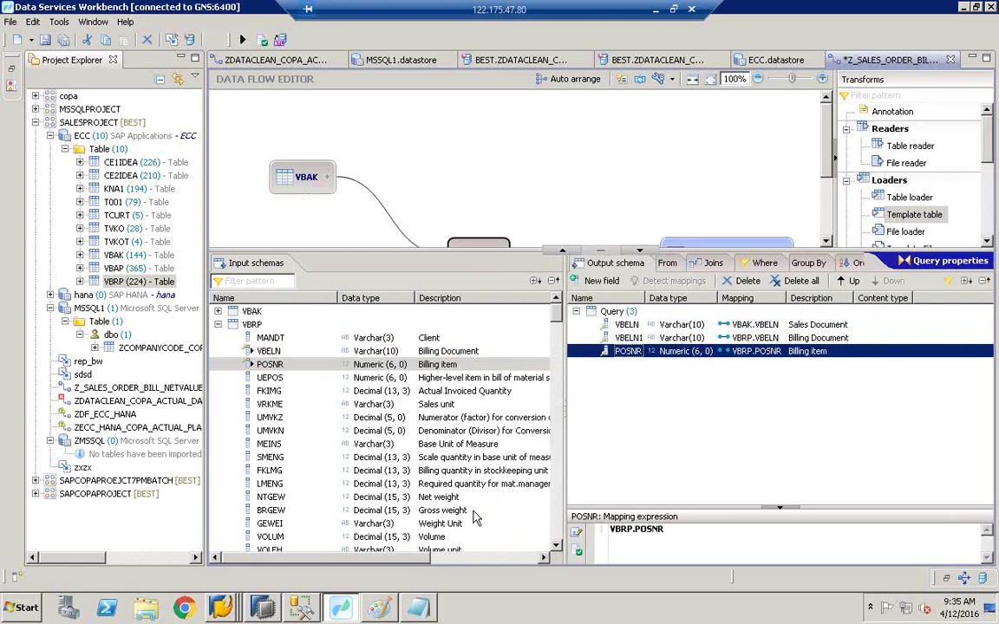
scroll(558, 549, "down", 4)
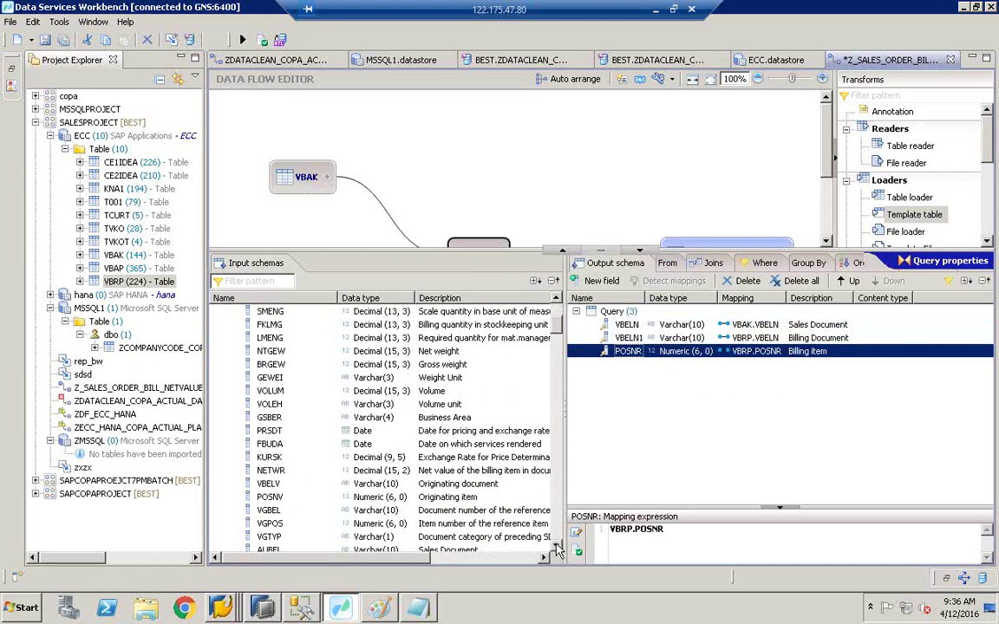
scroll(558, 548, "down", 4)
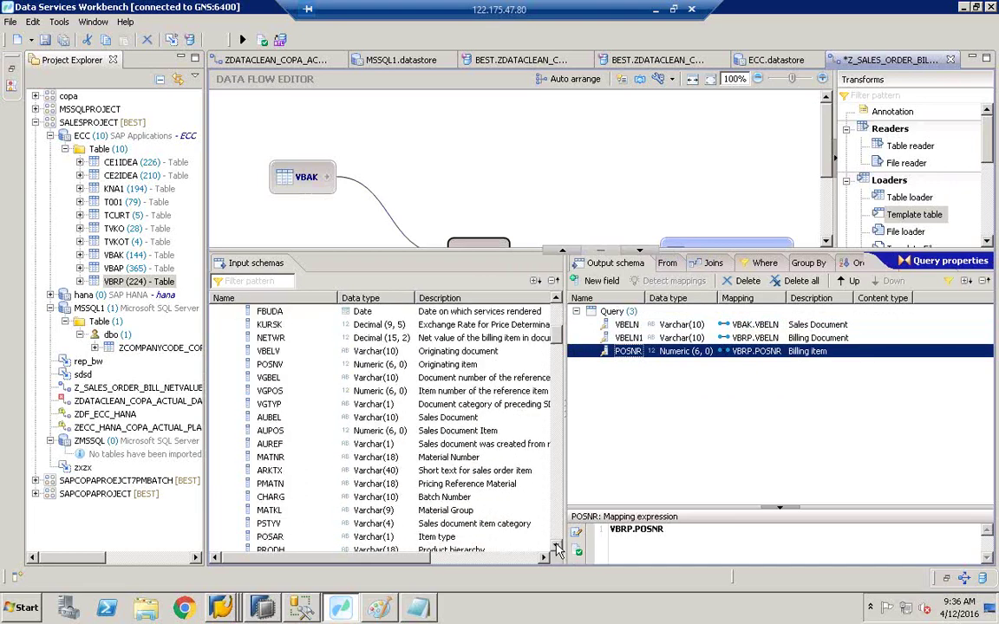
left_click(278, 339)
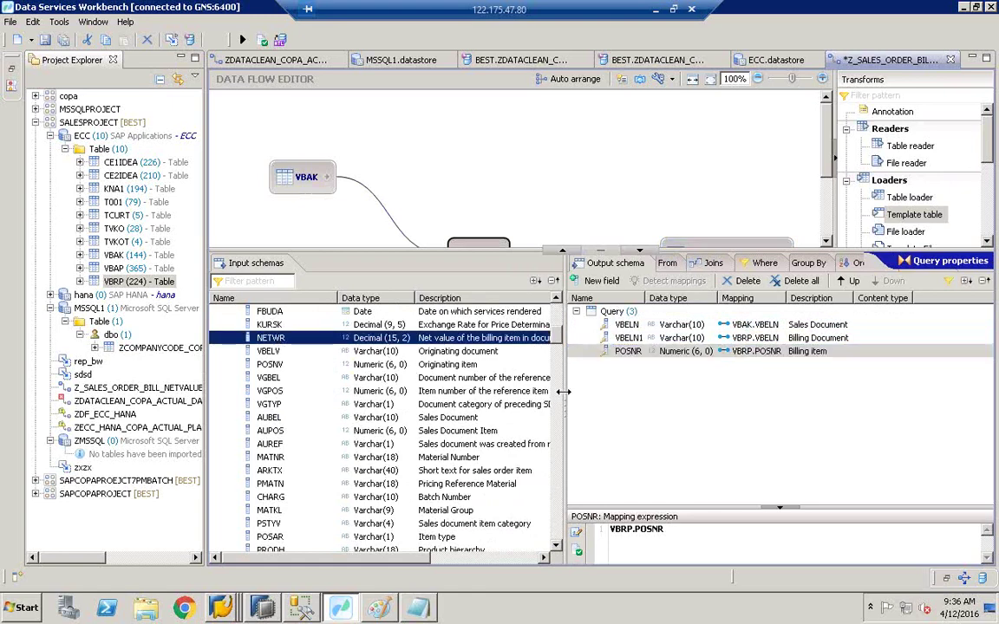
left_click_drag(564, 392, 711, 371)
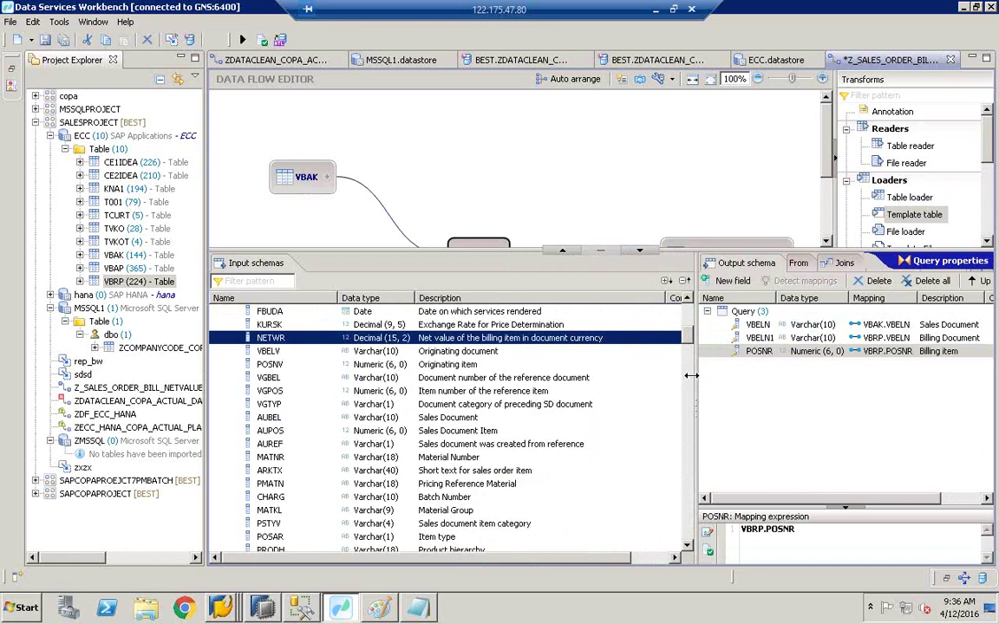
left_click_drag(691, 375, 616, 376)
left_click_drag(260, 337, 669, 413)
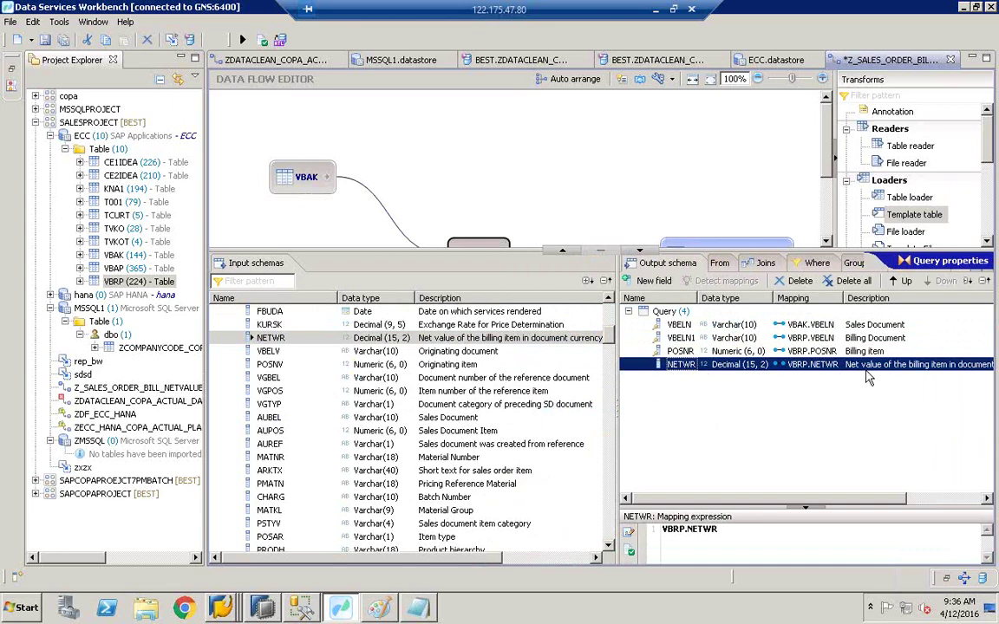
left_click(808, 325)
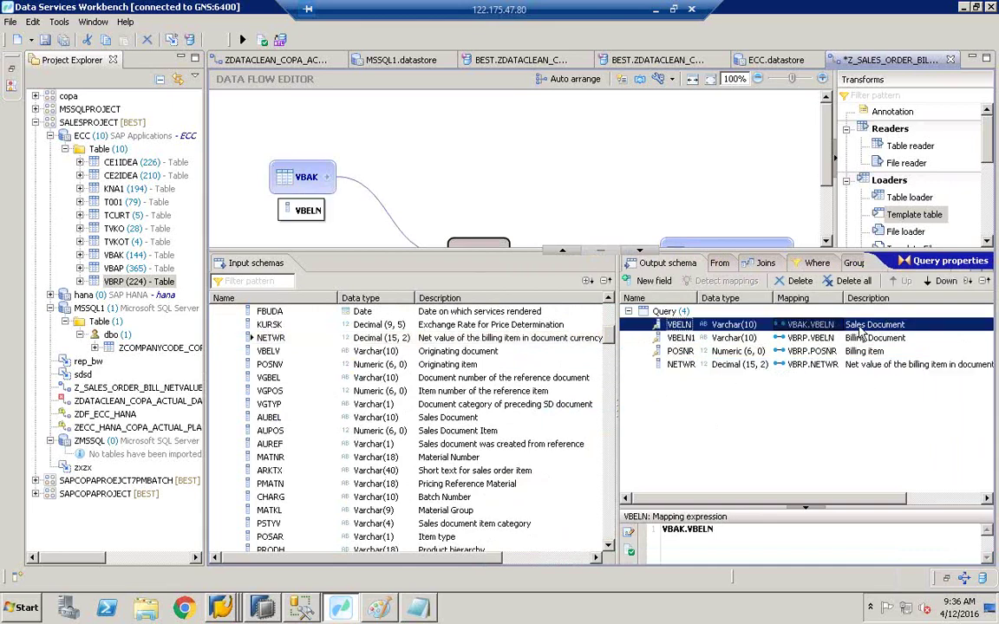
left_click(870, 338)
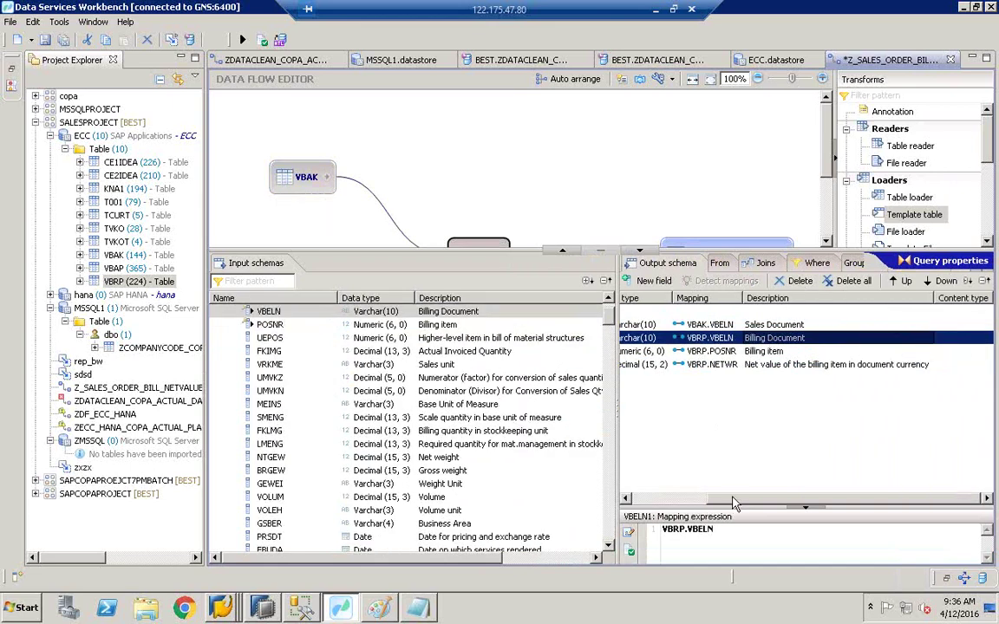
scroll(694, 416, "left", 5)
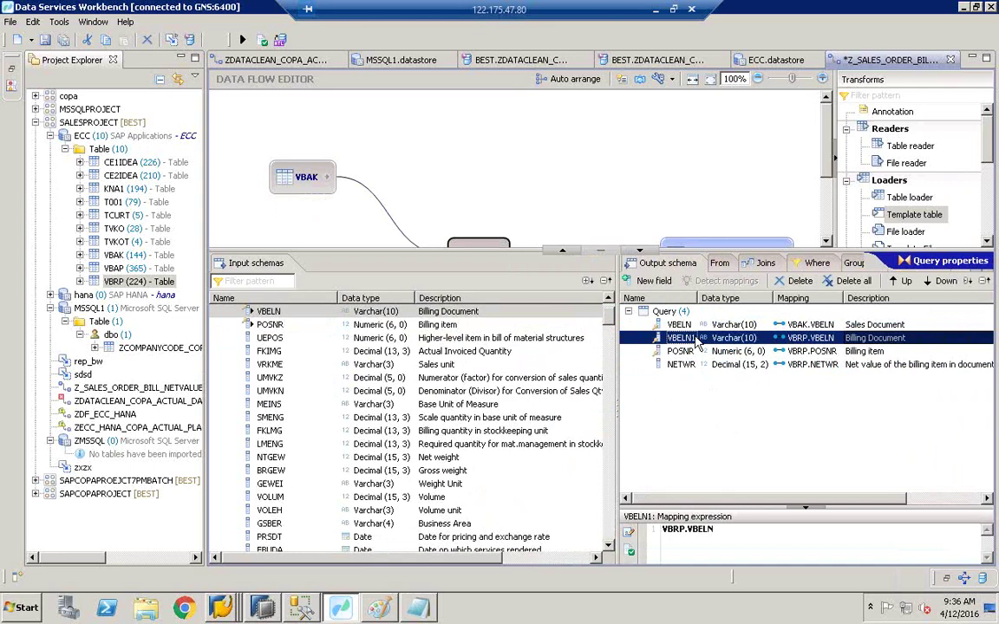
left_click(681, 365)
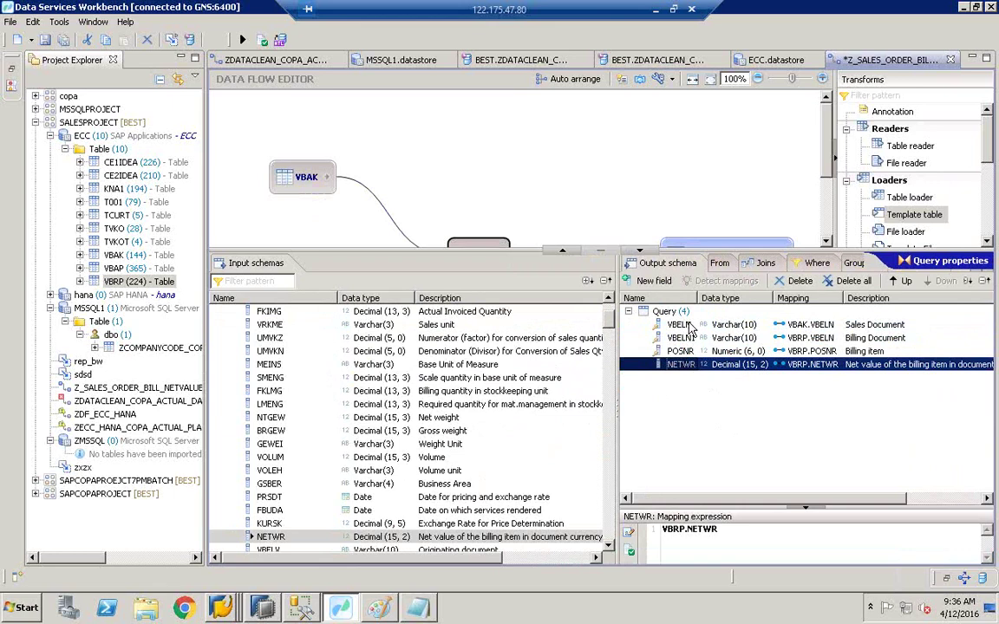
left_click(764, 264)
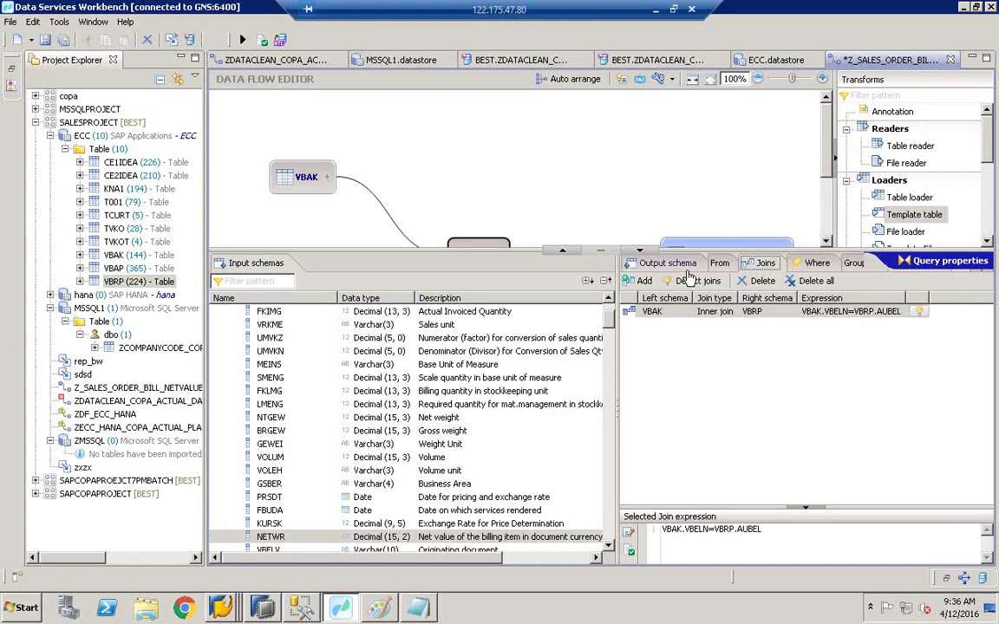
left_click(663, 262)
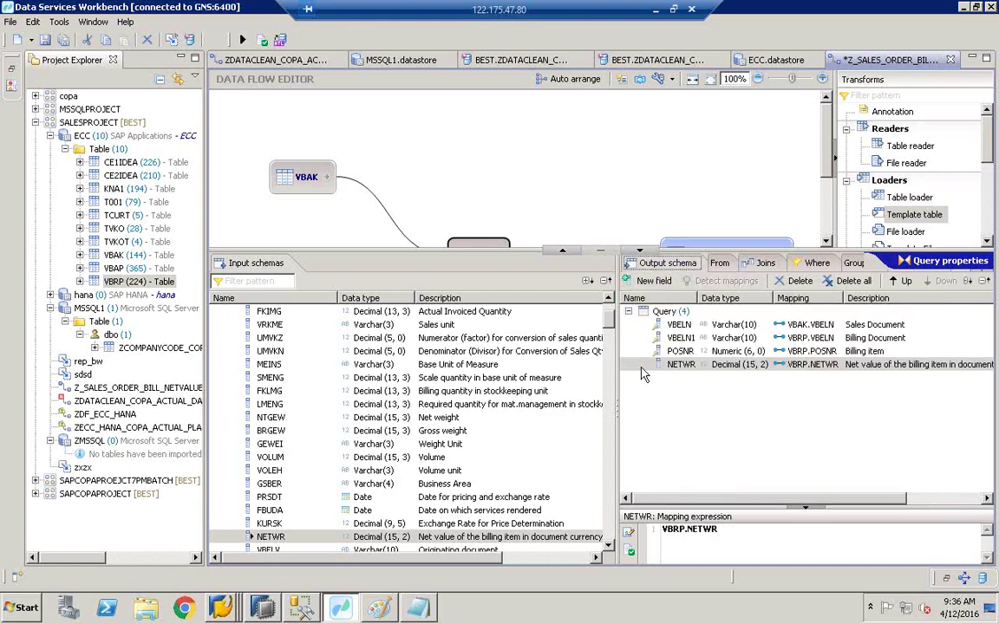
scroll(611, 325, "up", 2)
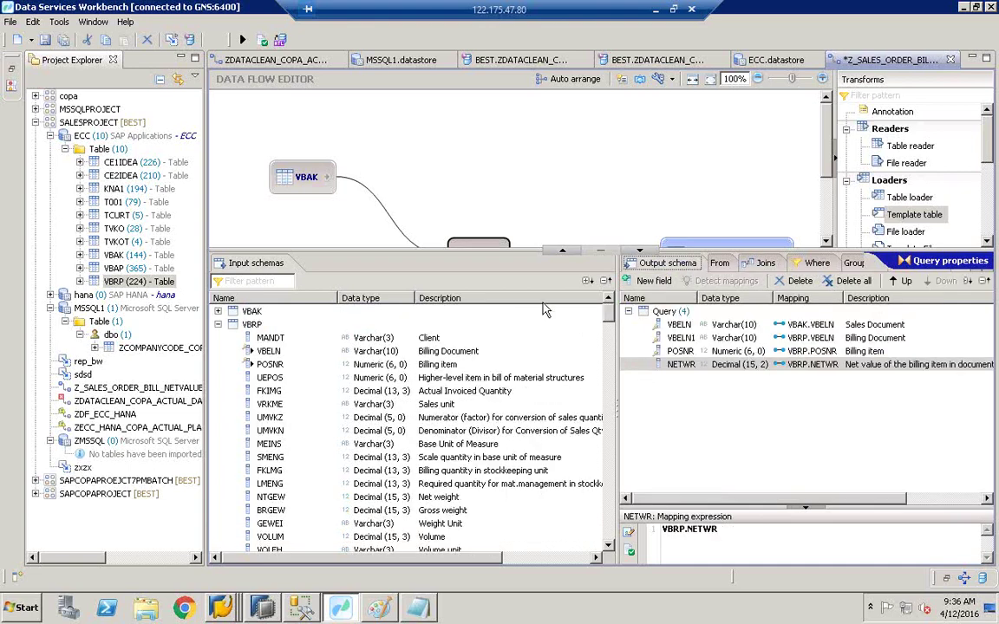
Step: Drag VBAK's NETWR onto the output as NETWR1 and compare it with the billing NETWR
left_click(218, 324)
left_click(218, 310)
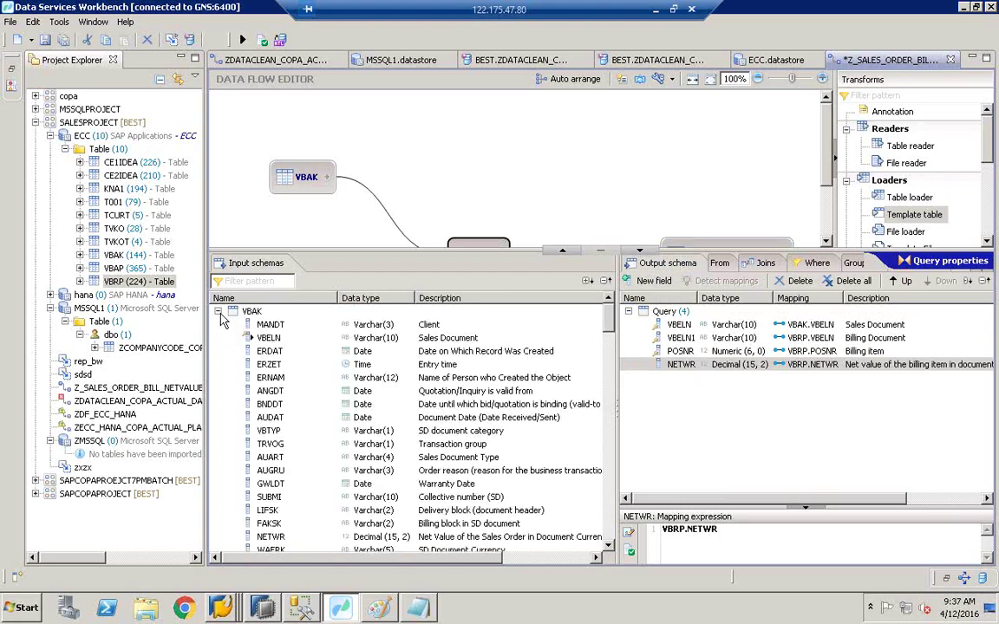
left_click(250, 311)
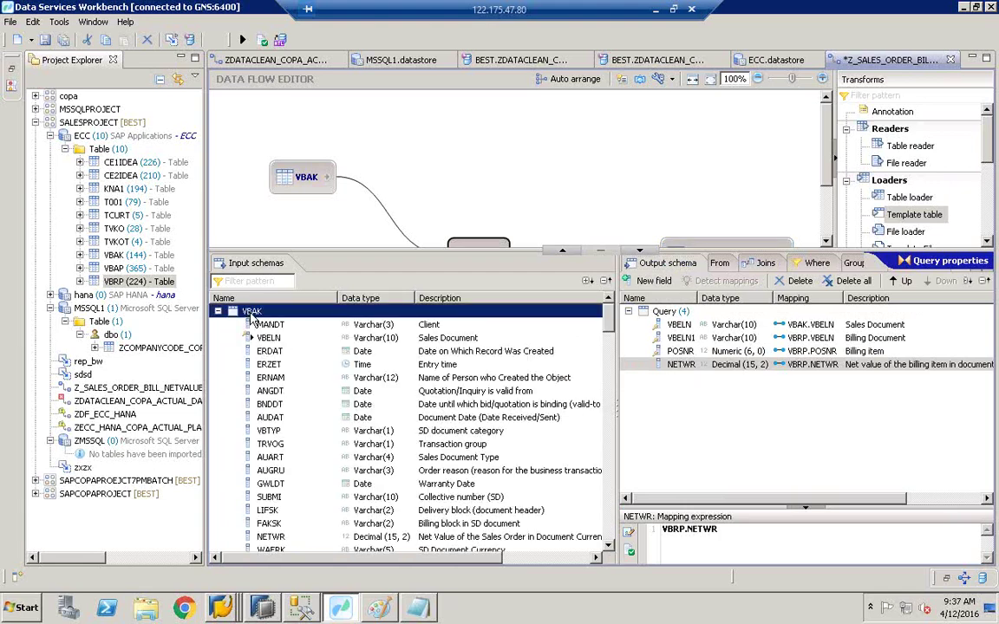
left_click(609, 529)
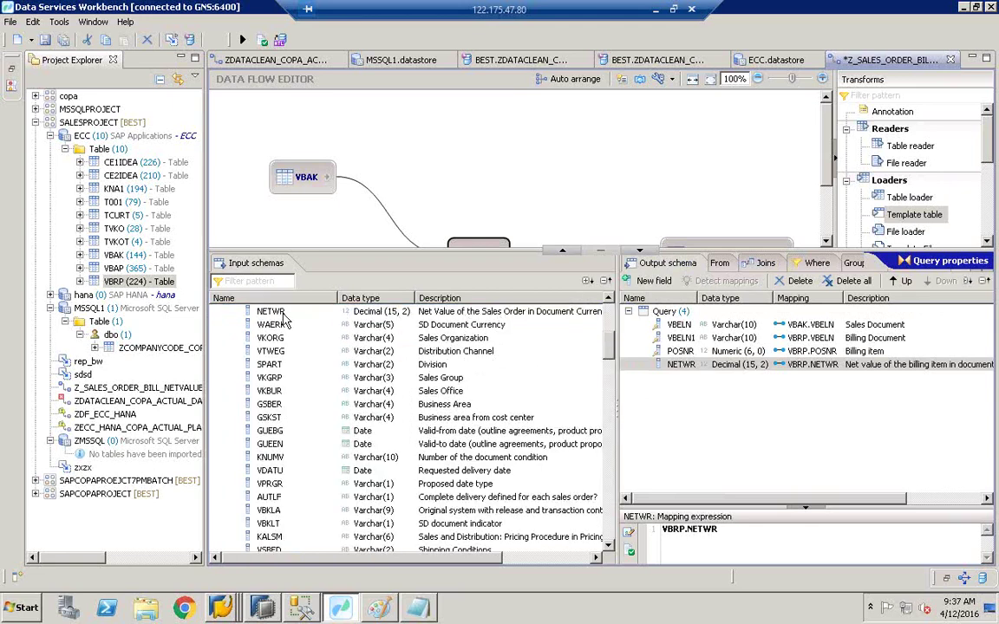
left_click(343, 313)
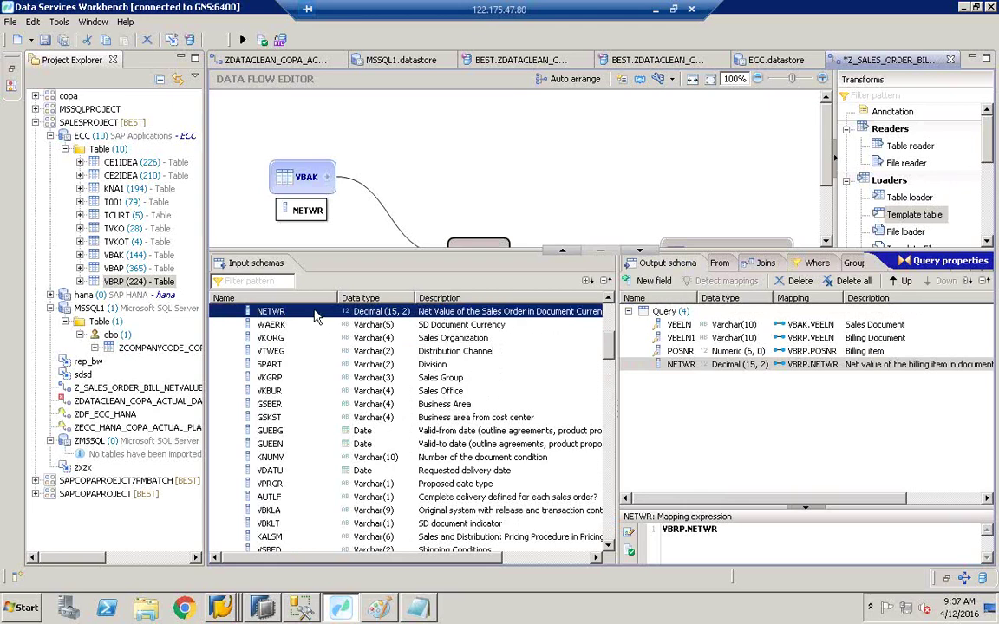
left_click_drag(355, 316, 723, 403)
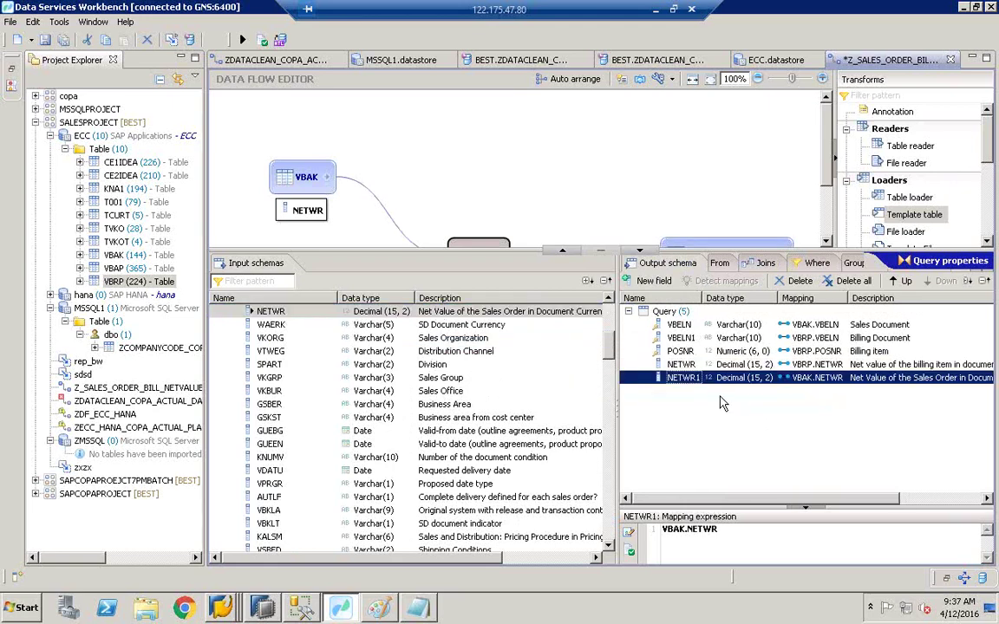
left_click(694, 365)
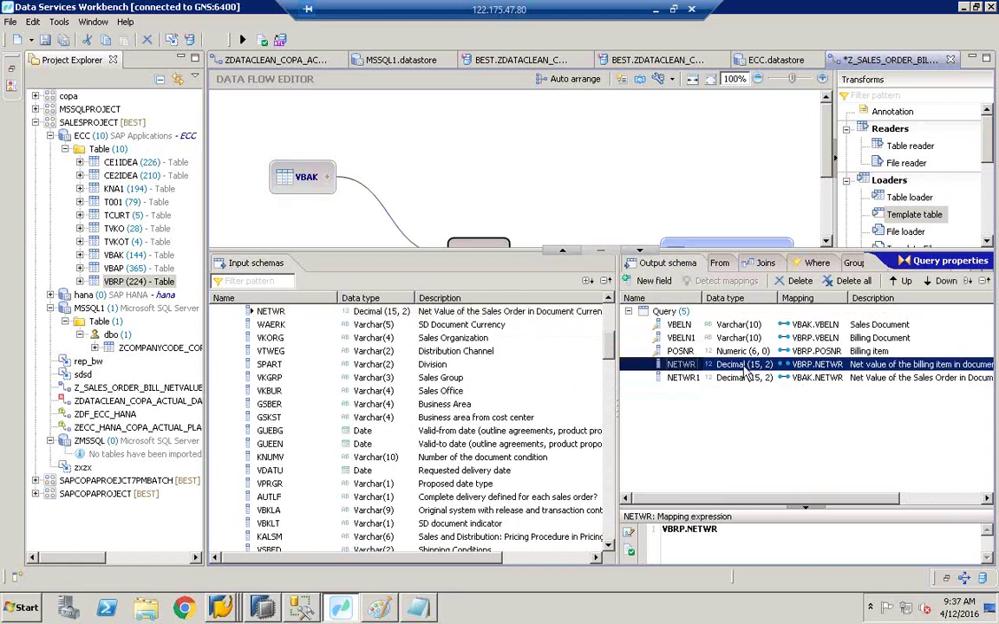
left_click(948, 379)
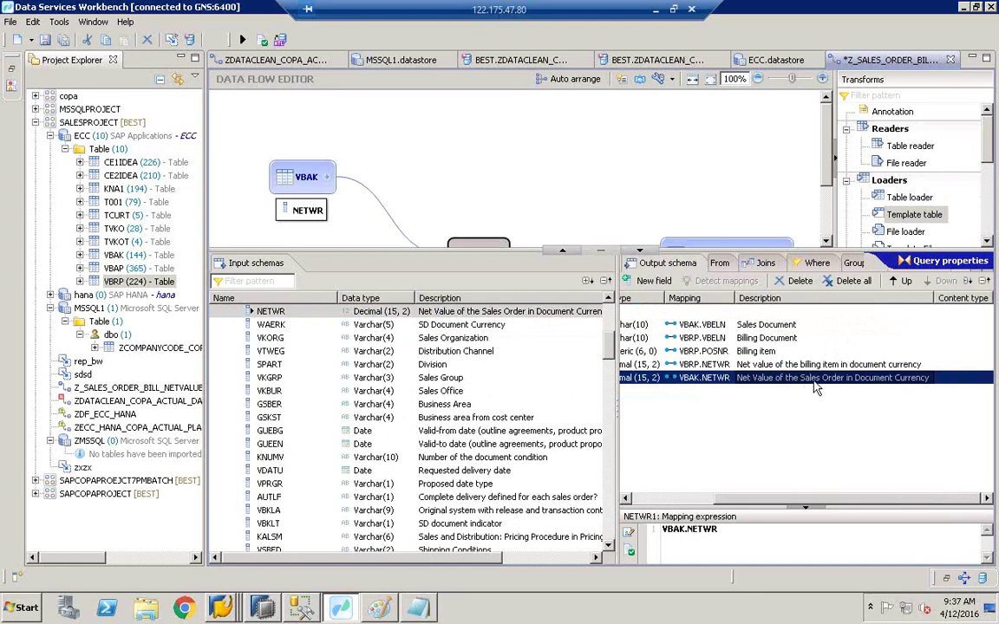
key("Up")
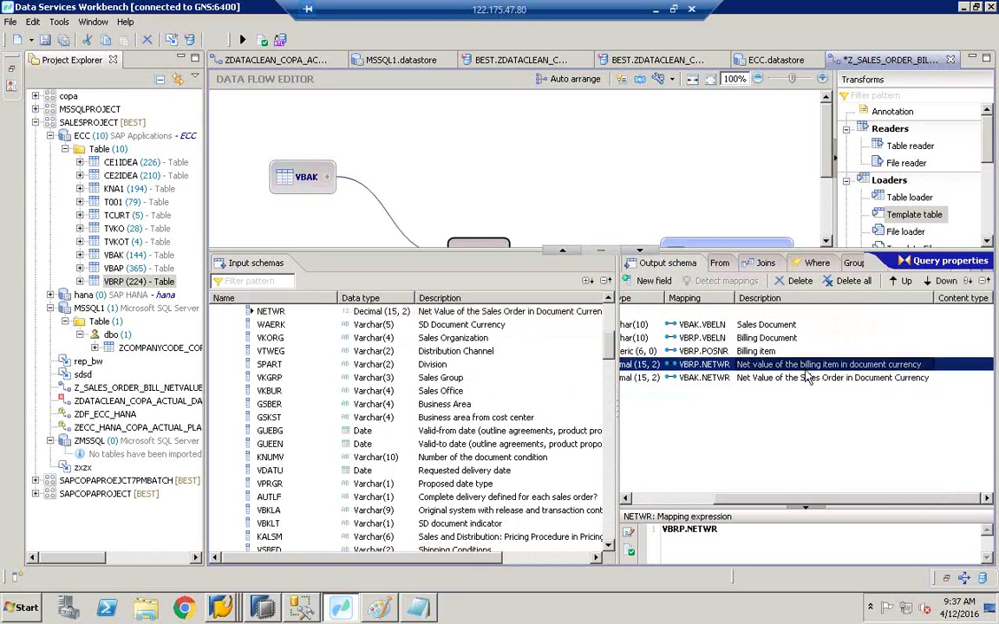
scroll(689, 455, "left", 3)
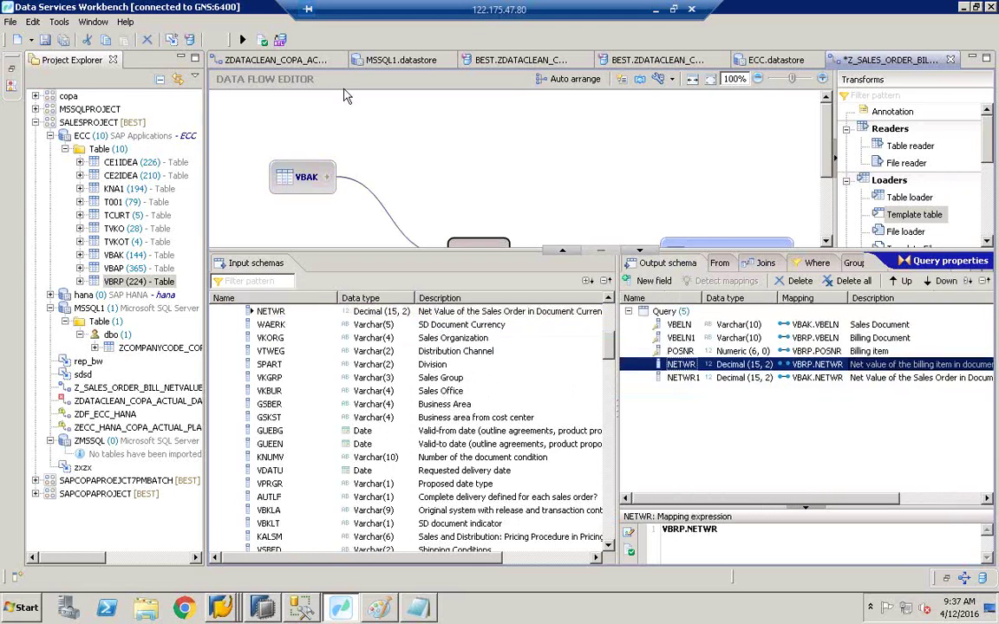
Step: Validate the data flow, then enlarge the canvas and select the ZSALESORDER_BILLING target
left_click(263, 41)
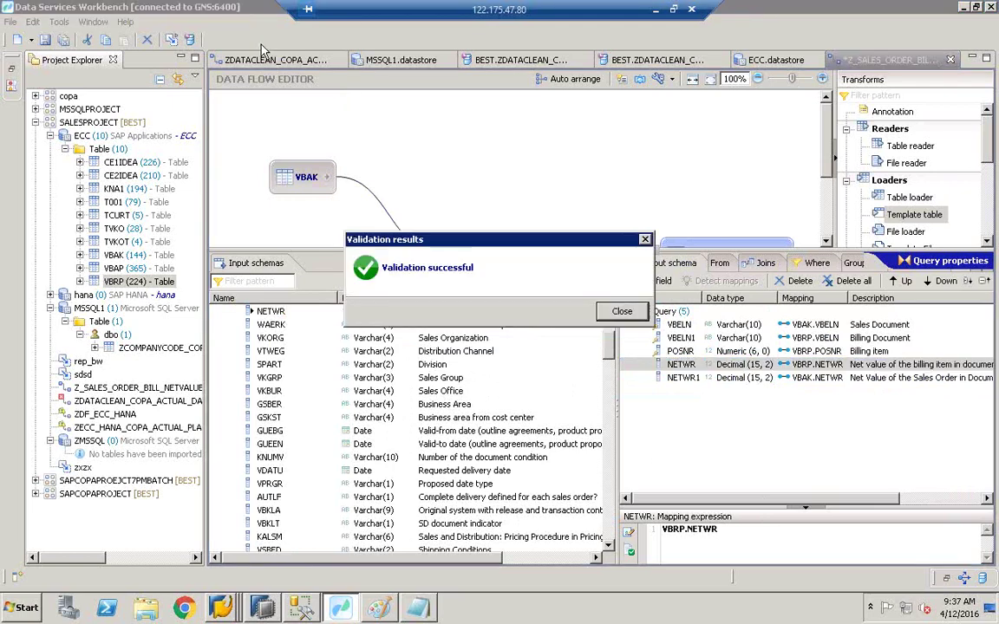
left_click(605, 314)
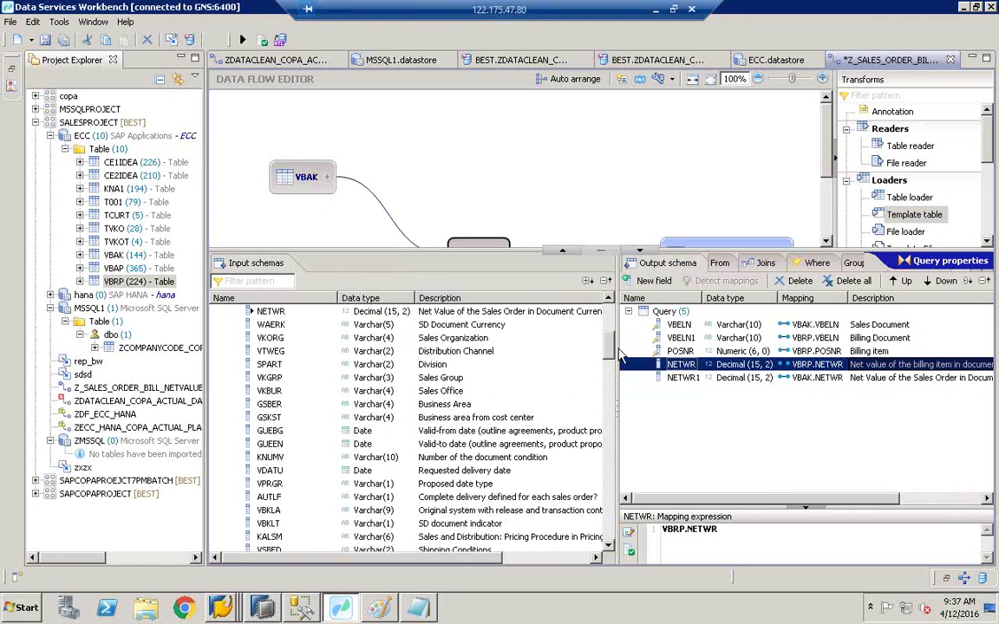
scroll(555, 322, "up", 6)
left_click(219, 311)
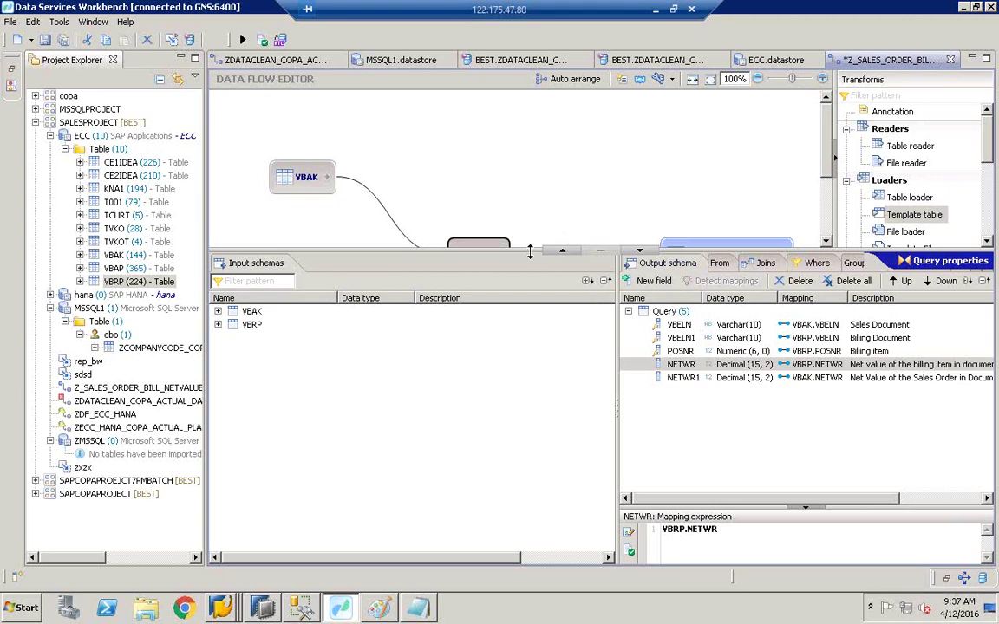
left_click_drag(528, 256, 529, 325)
left_click(707, 265)
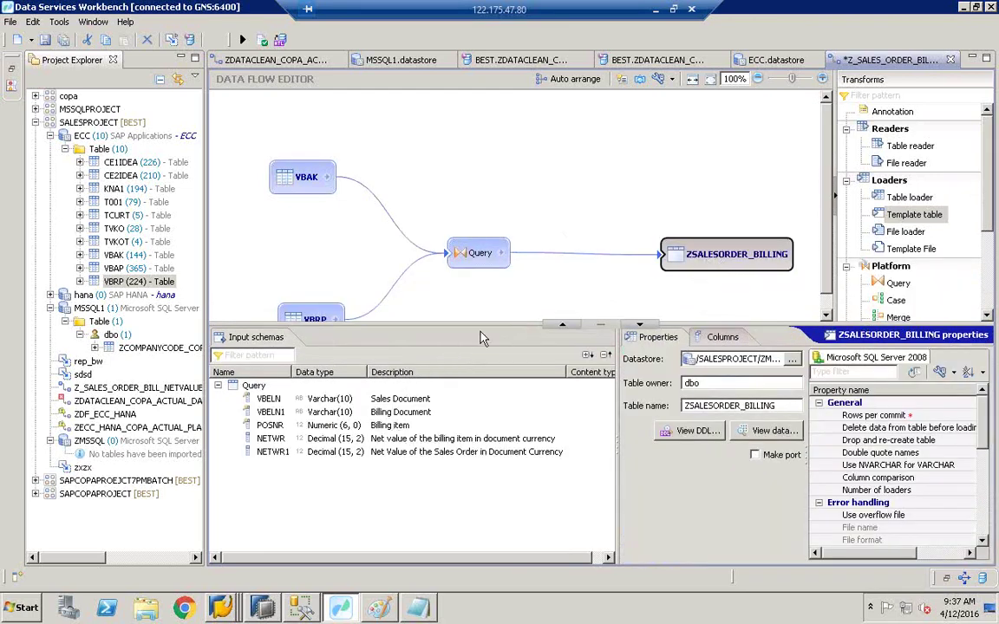
Step: Add template table ZSALES_DATA_ORDERS, owner BEST, in the hana datastore
left_click_drag(481, 322, 485, 406)
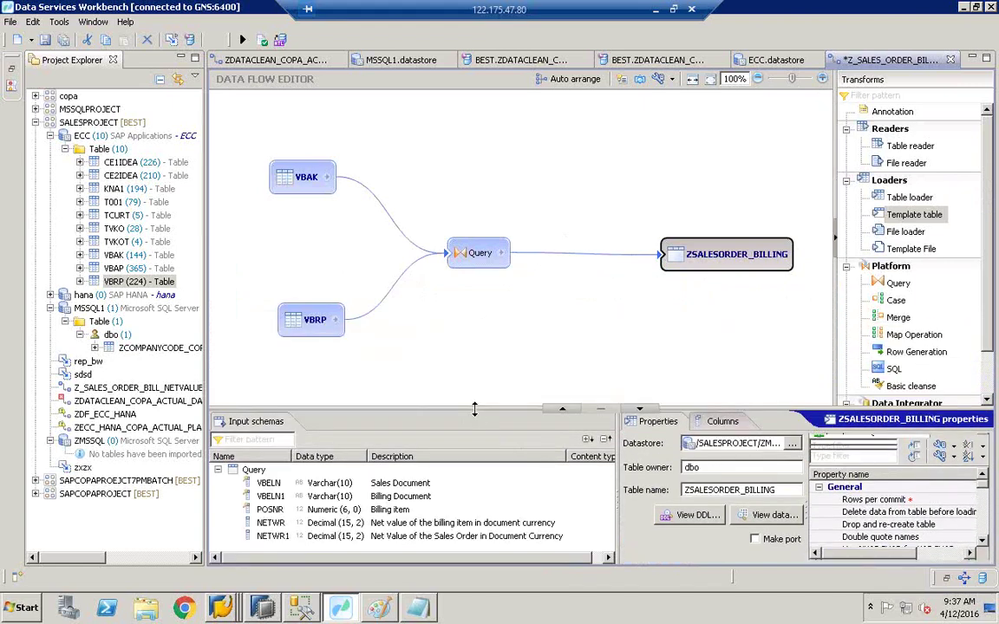
left_click_drag(911, 217, 635, 340)
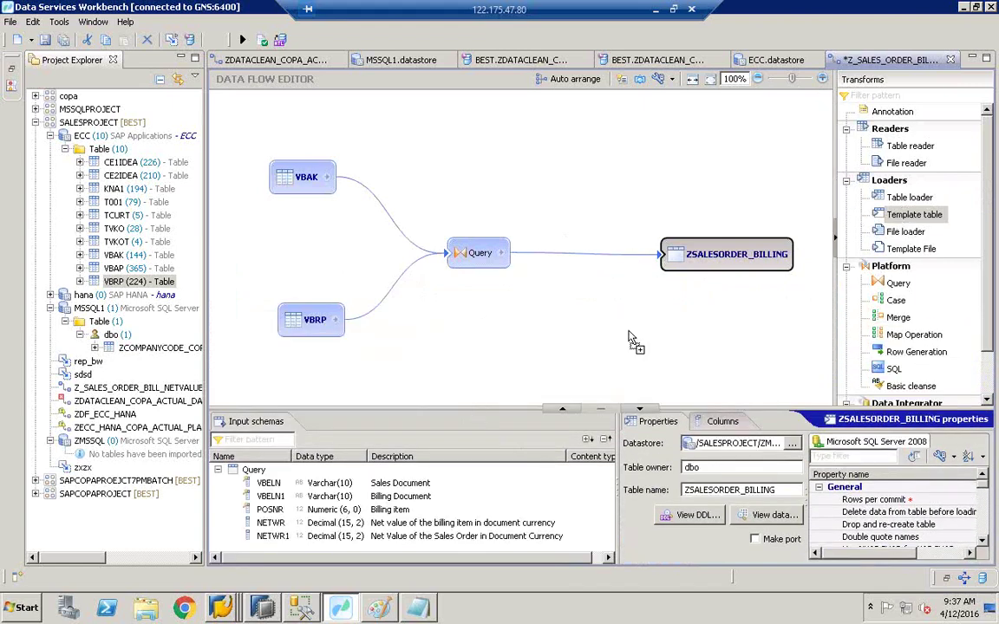
left_click(652, 232)
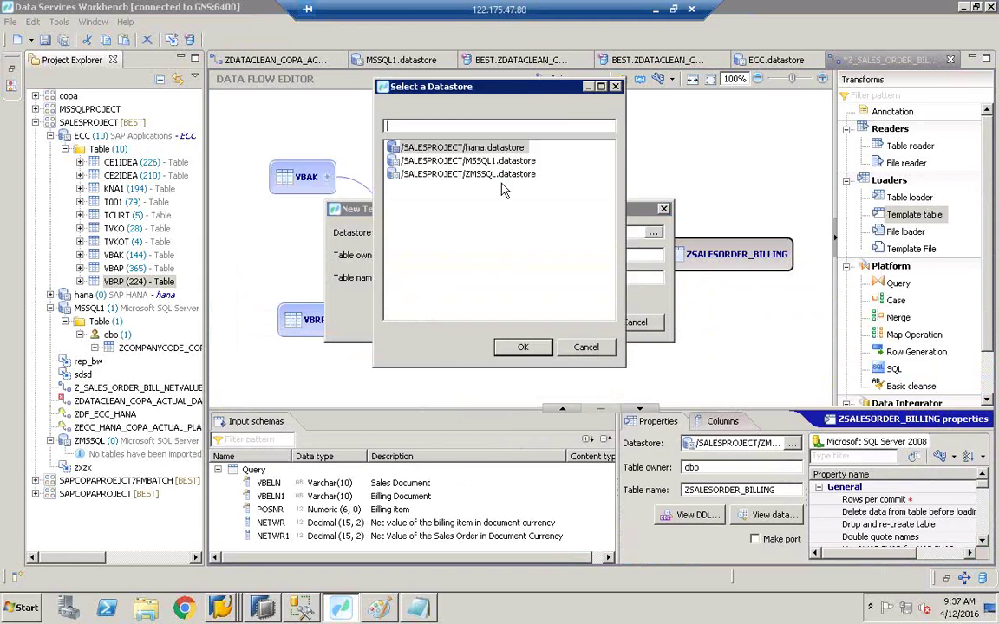
double_click(422, 143)
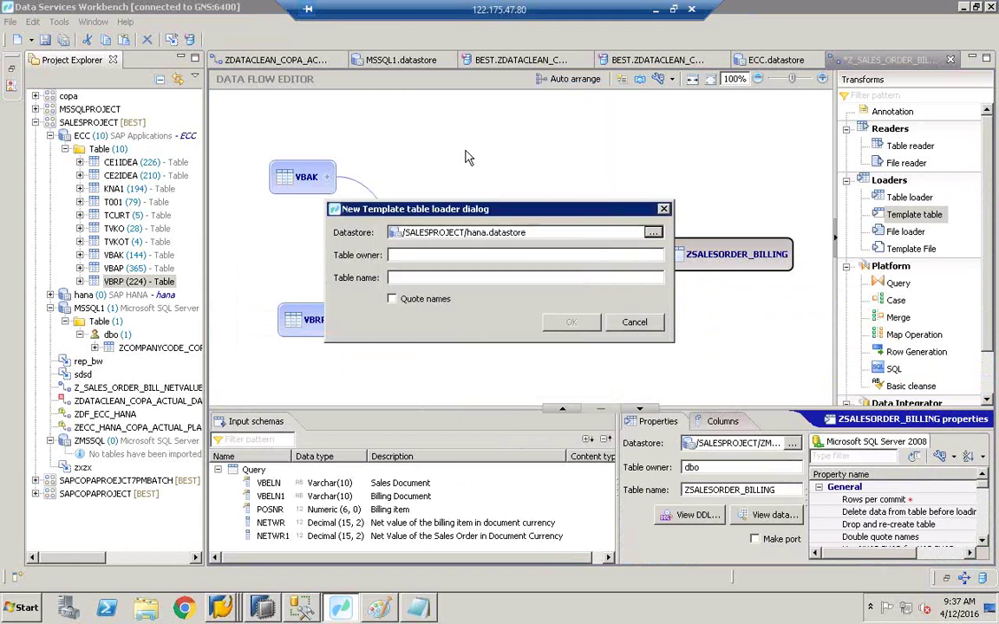
left_click(404, 255)
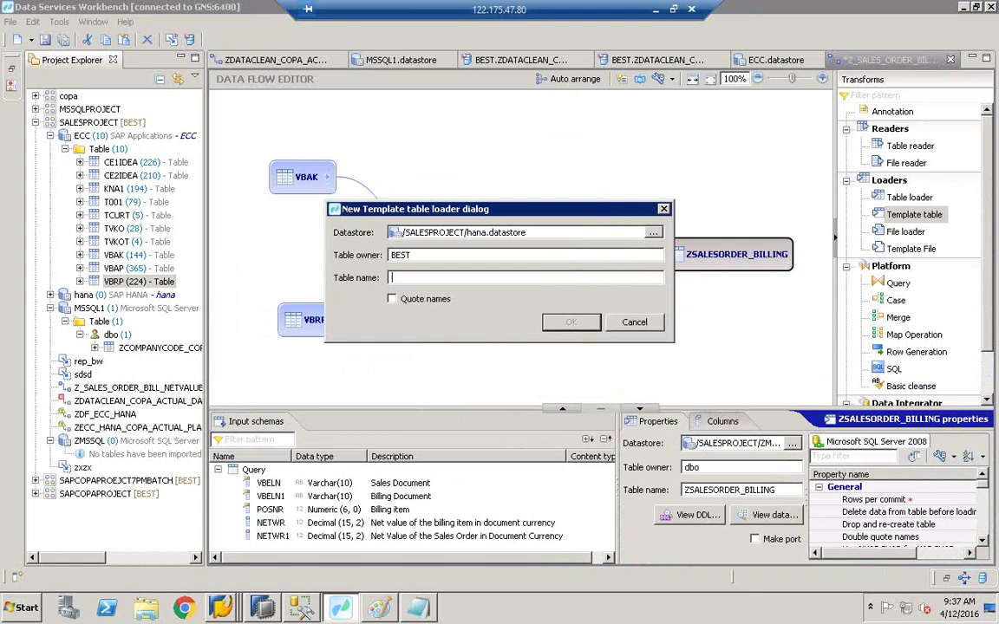
type("Wel")
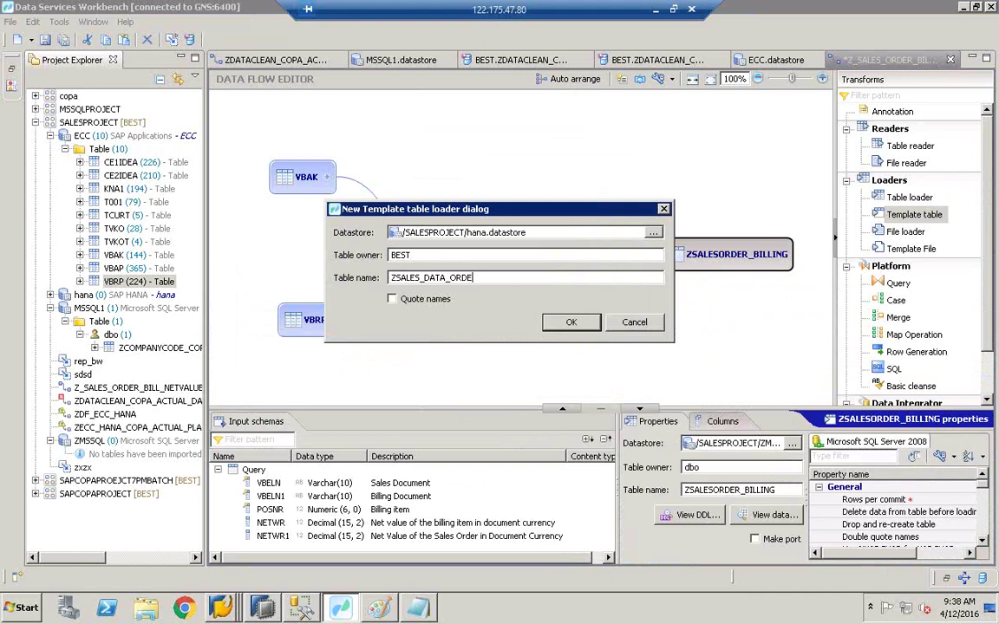
left_click(571, 322)
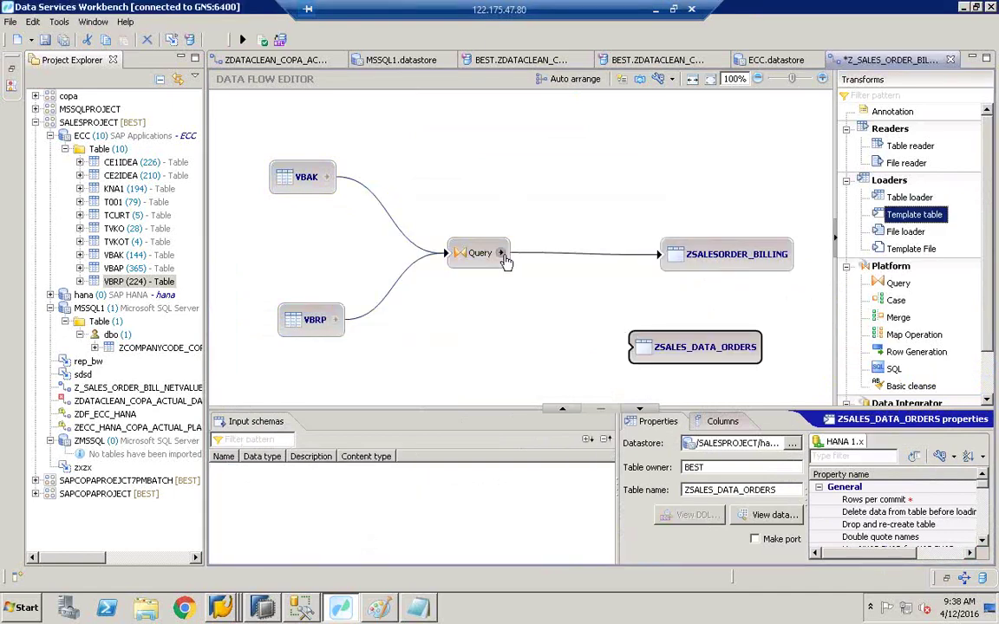
Step: Connect the Query to ZSALES_DATA_ORDERS, validate, and save the data flow before executing
left_click_drag(502, 253, 633, 347)
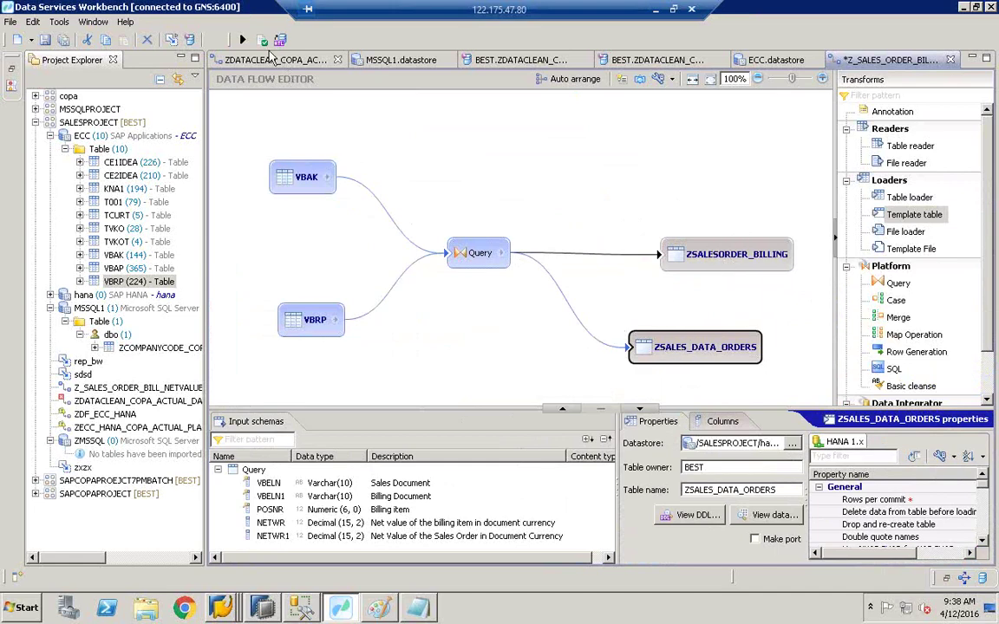
left_click(263, 40)
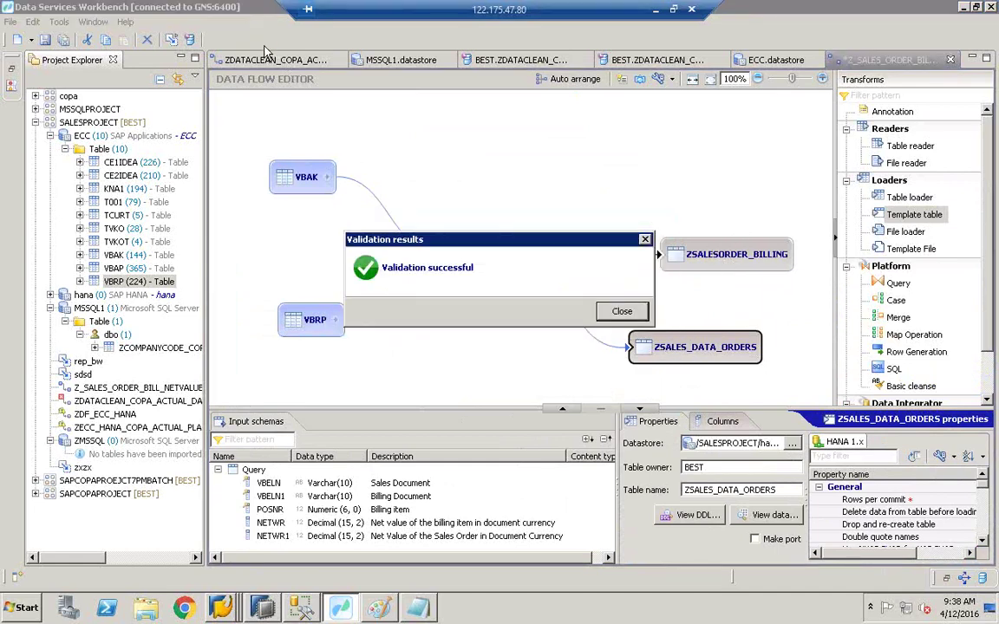
left_click(619, 311)
left_click(244, 40)
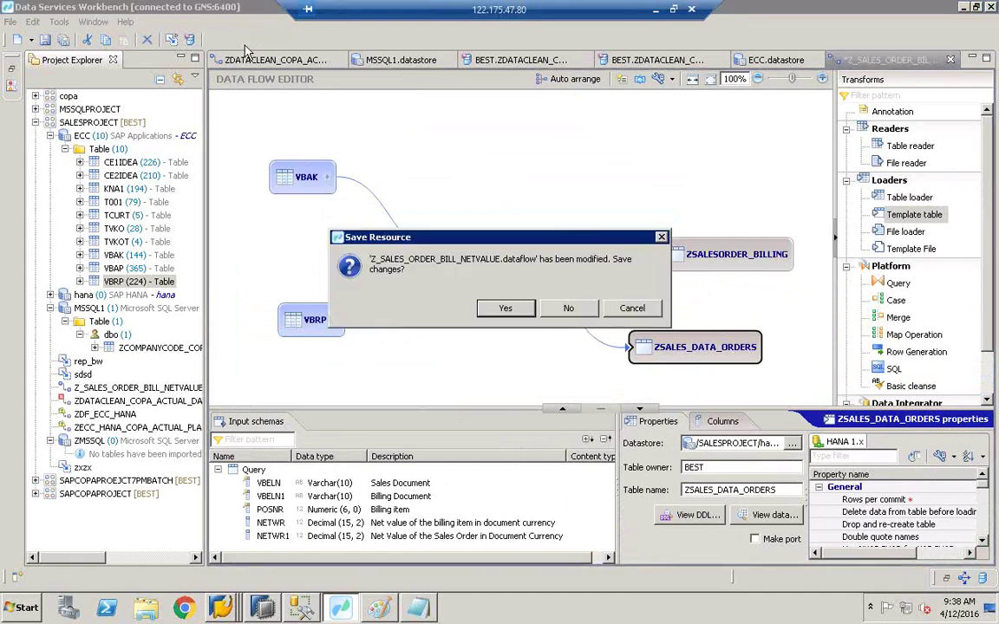
left_click(500, 308)
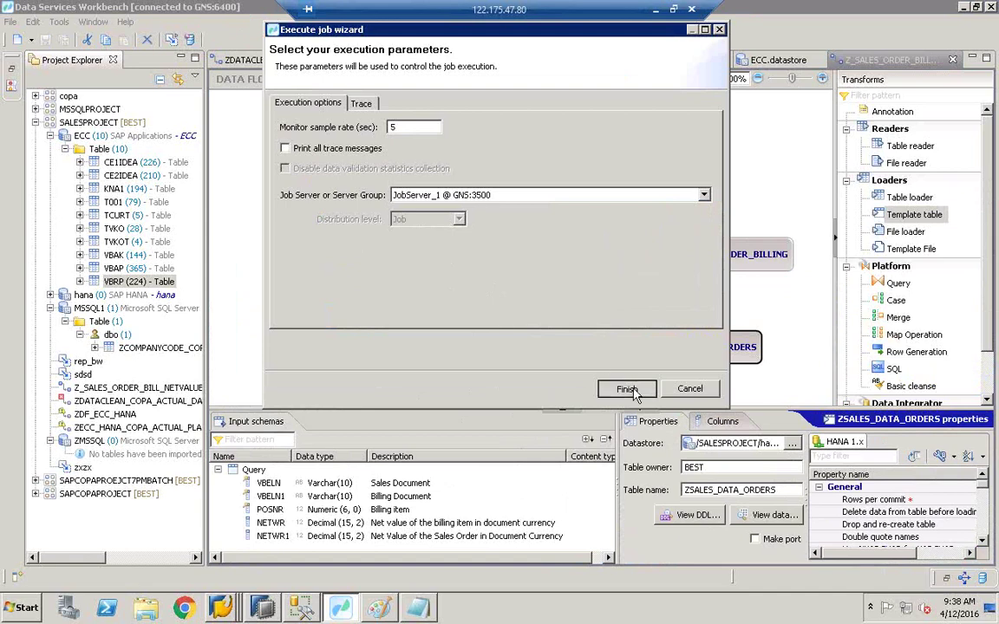
Step: Run the Z_SALES_ORDER_BILL_NETVALUE job with default settings and confirm completion in the trace log
left_click(625, 387)
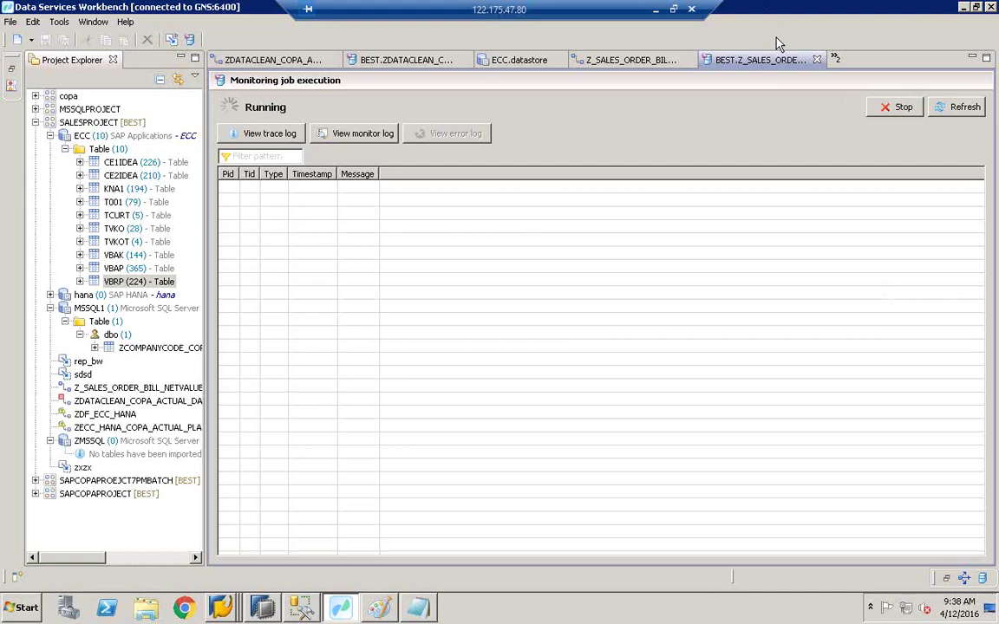
left_click(267, 132)
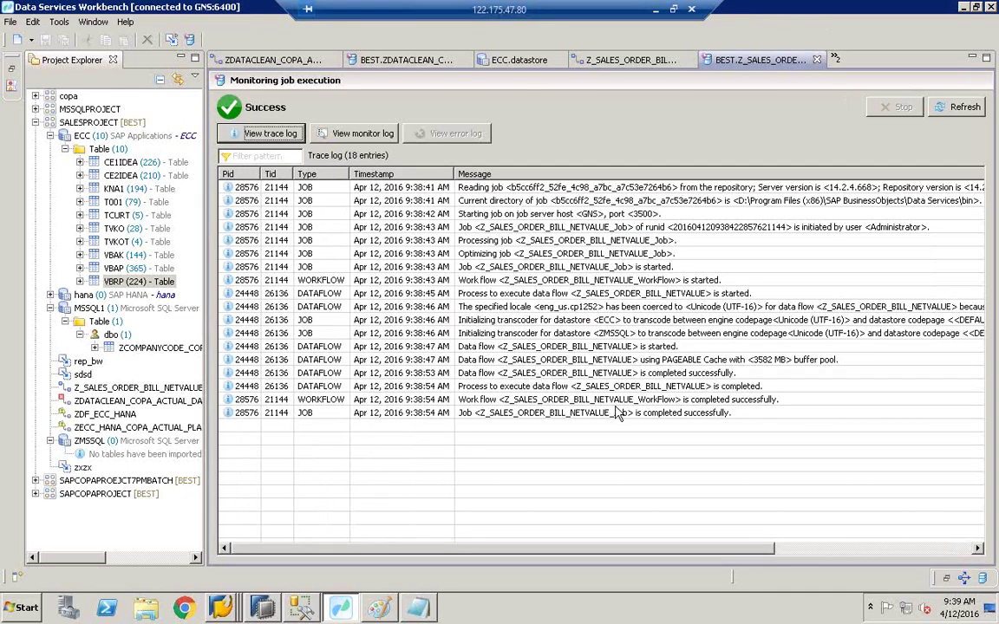
left_click(624, 413)
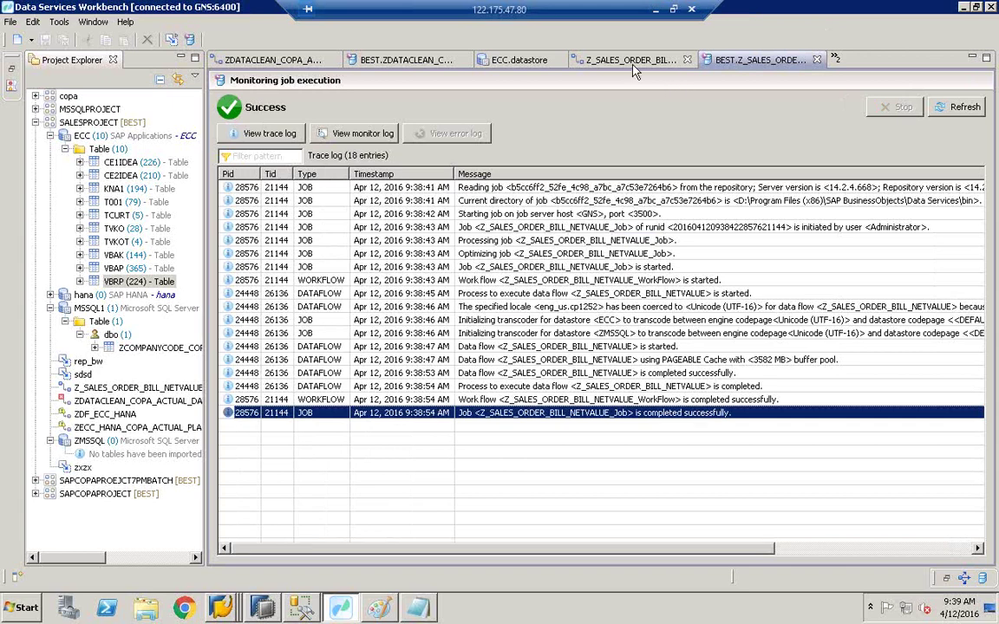
Step: Back in the data flow, copy the ZSALES_DATA_ORDERS table name for HANA Studio
left_click(574, 60)
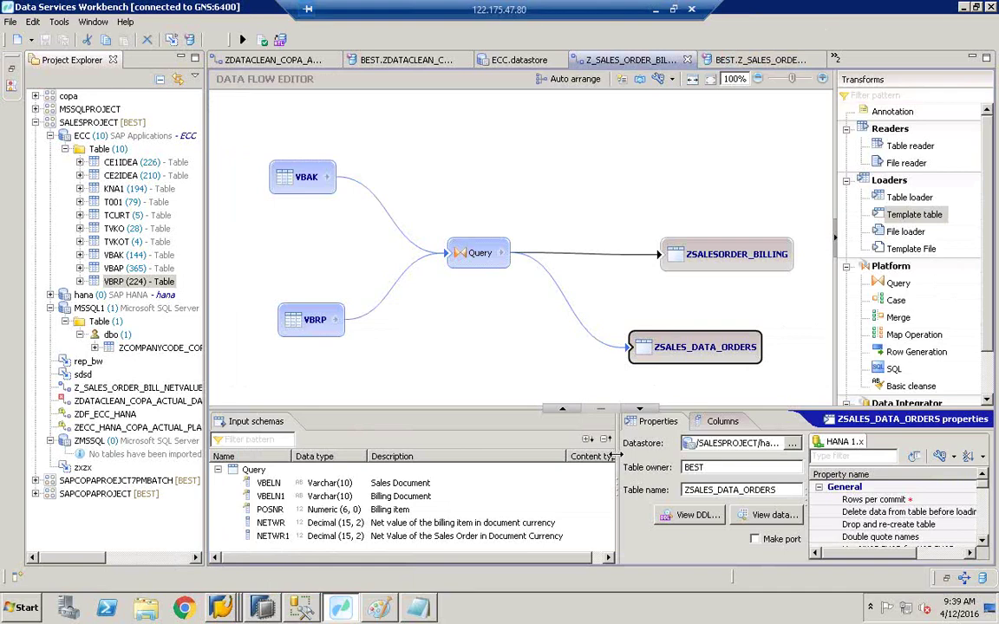
left_click_drag(614, 454, 539, 454)
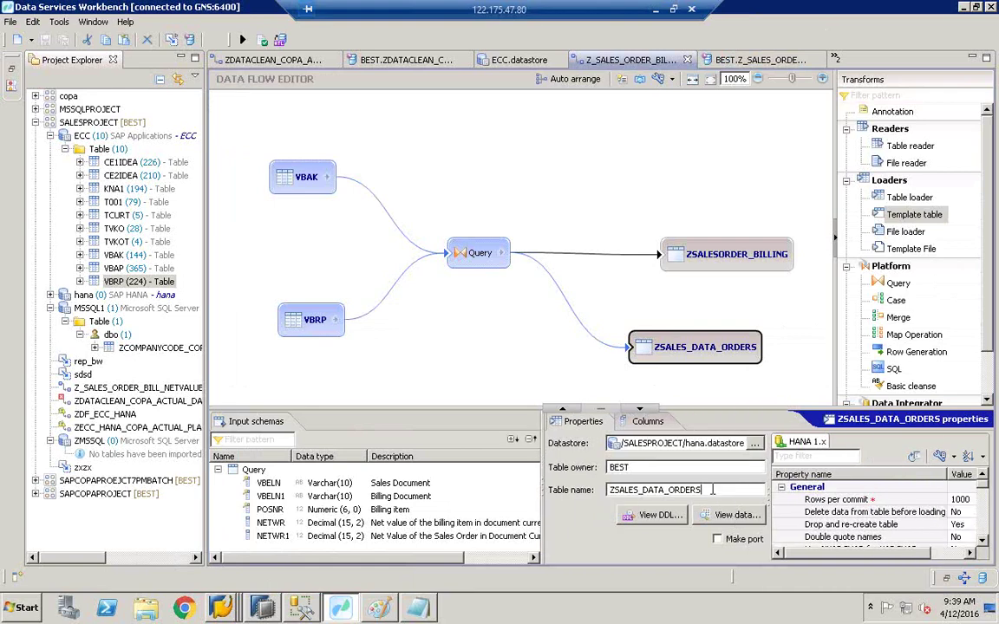
left_click_drag(700, 490, 568, 492)
key("ctrl+c")
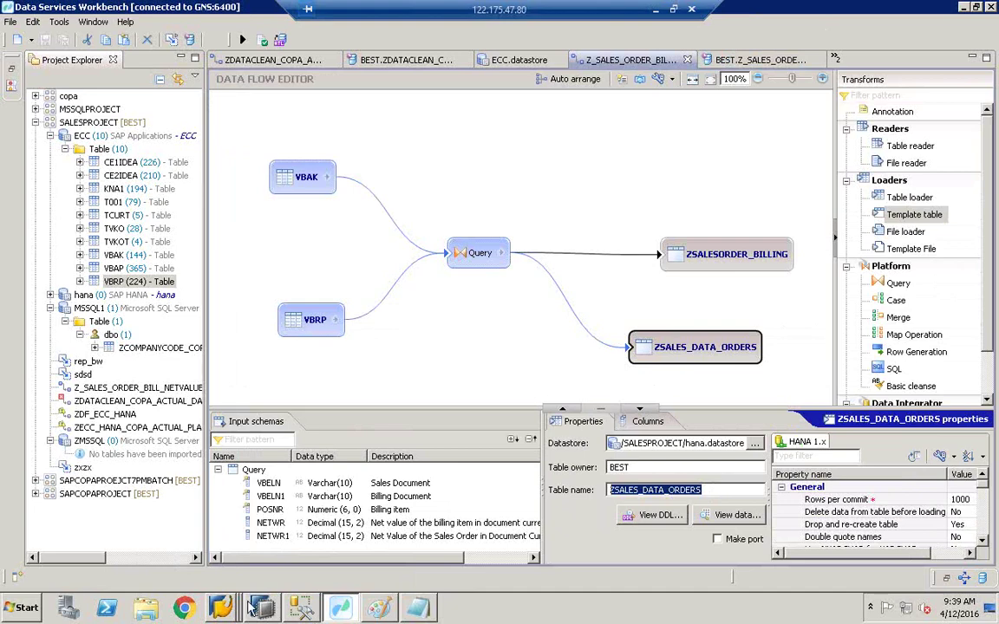
left_click(252, 607)
Step: Filter the BEST tables folder to the exact name ZSALES_DATA_ORDERS
left_click(145, 302)
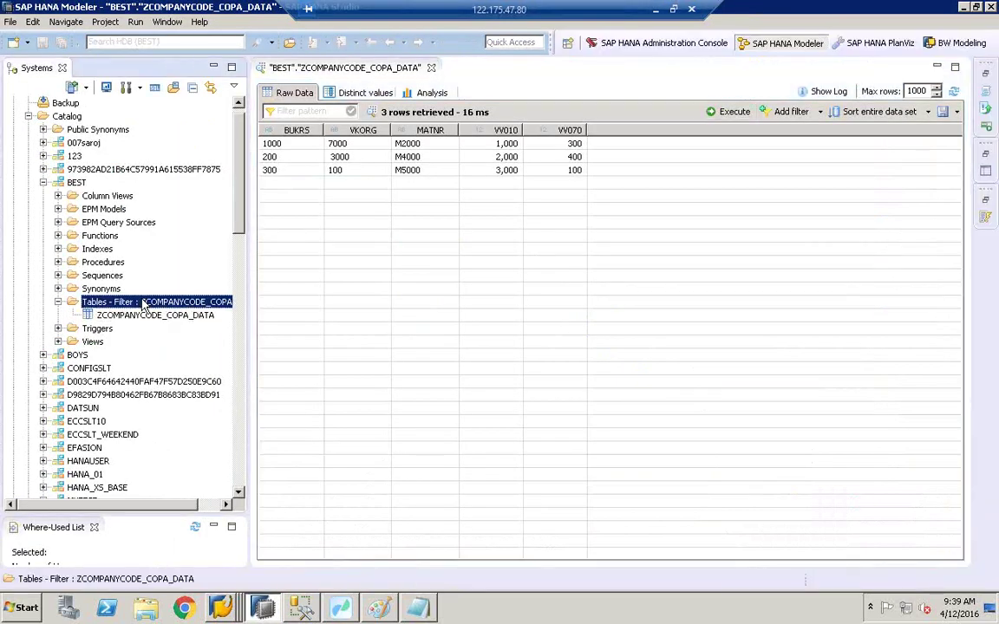
right_click(145, 304)
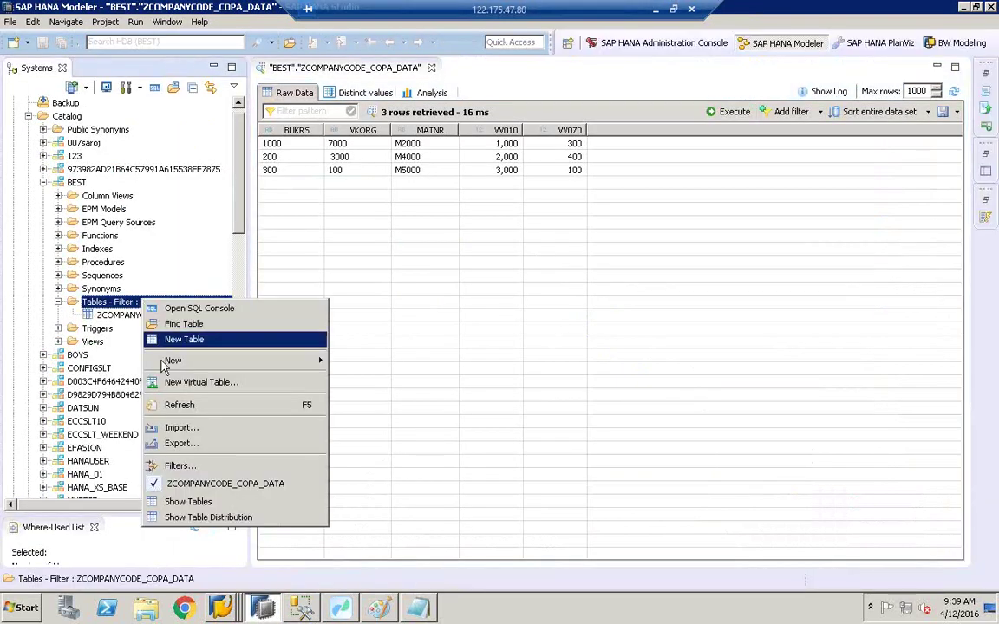
left_click(196, 469)
key("ctrl+v")
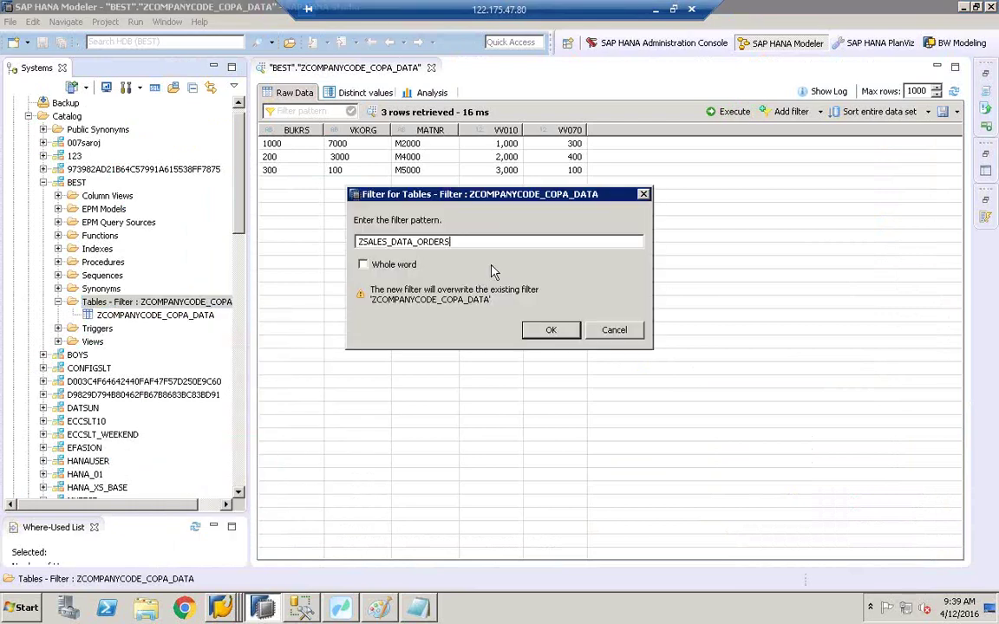
left_click(363, 265)
left_click(551, 330)
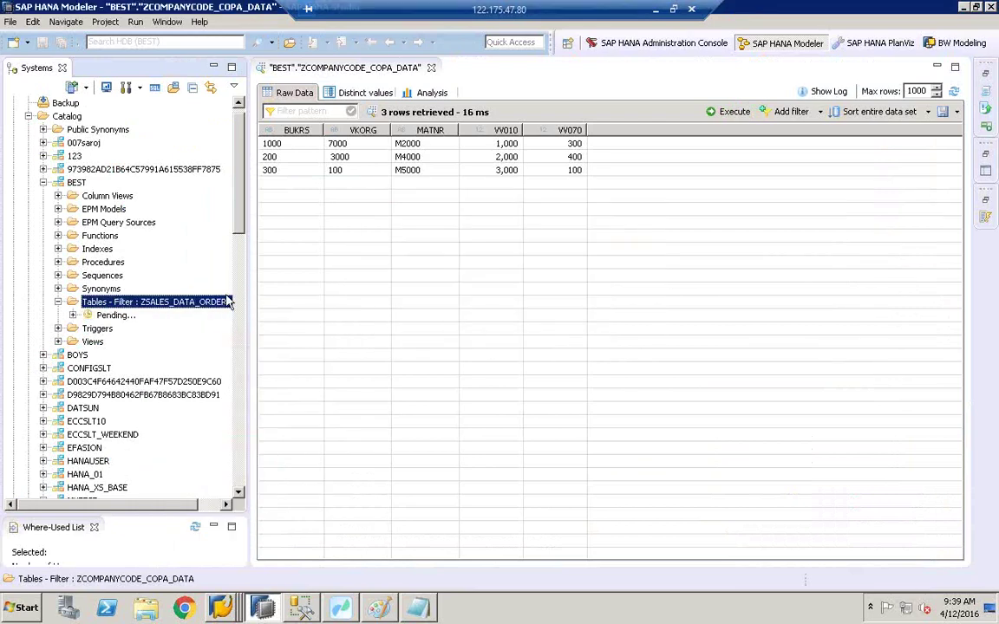
Step: Open the ZSALES_DATA_ORDERS data preview in Analysis mode
left_click(130, 318)
right_click(130, 326)
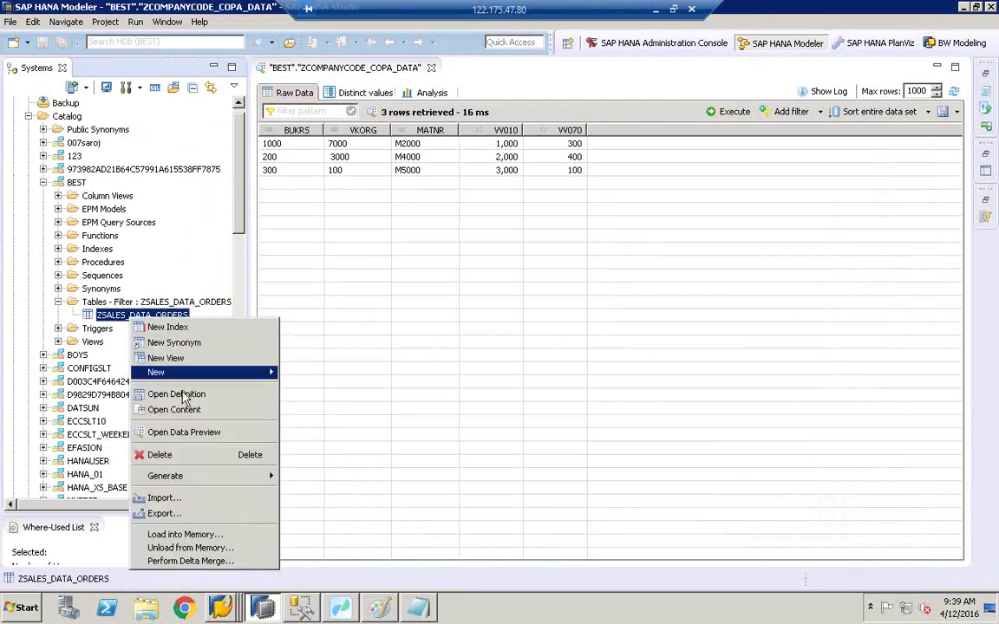
left_click(199, 434)
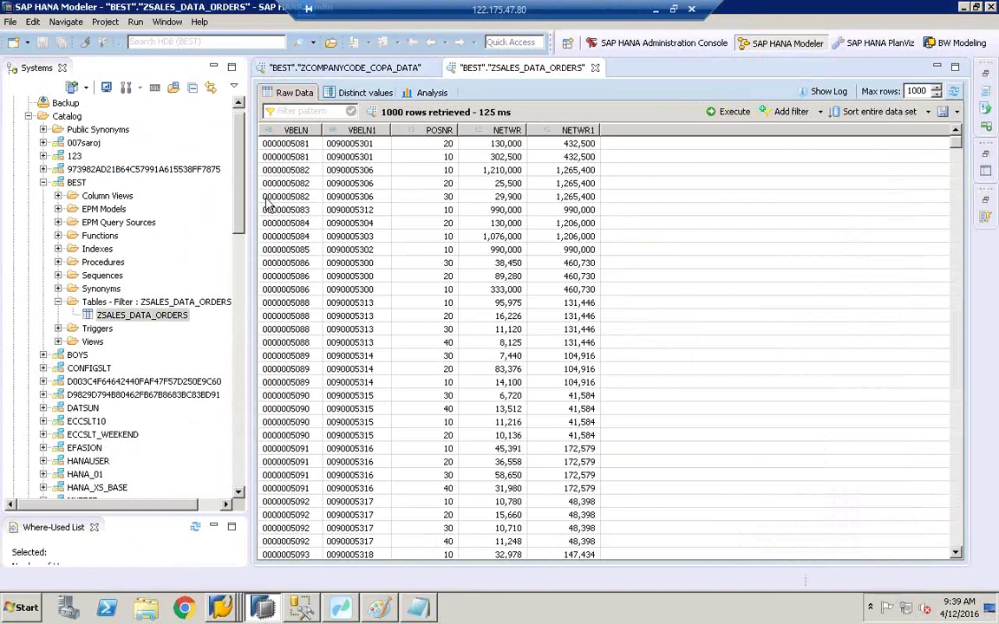
left_click(431, 93)
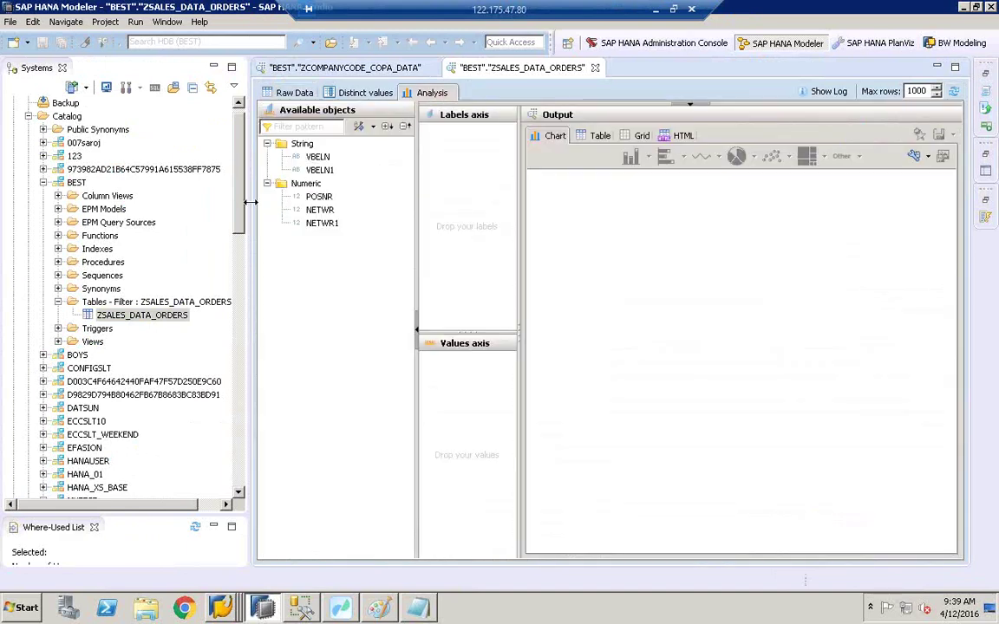
Step: Place VBELN and VBELN1 on the labels axis, also adding trial filters for each
left_click_drag(249, 204, 196, 205)
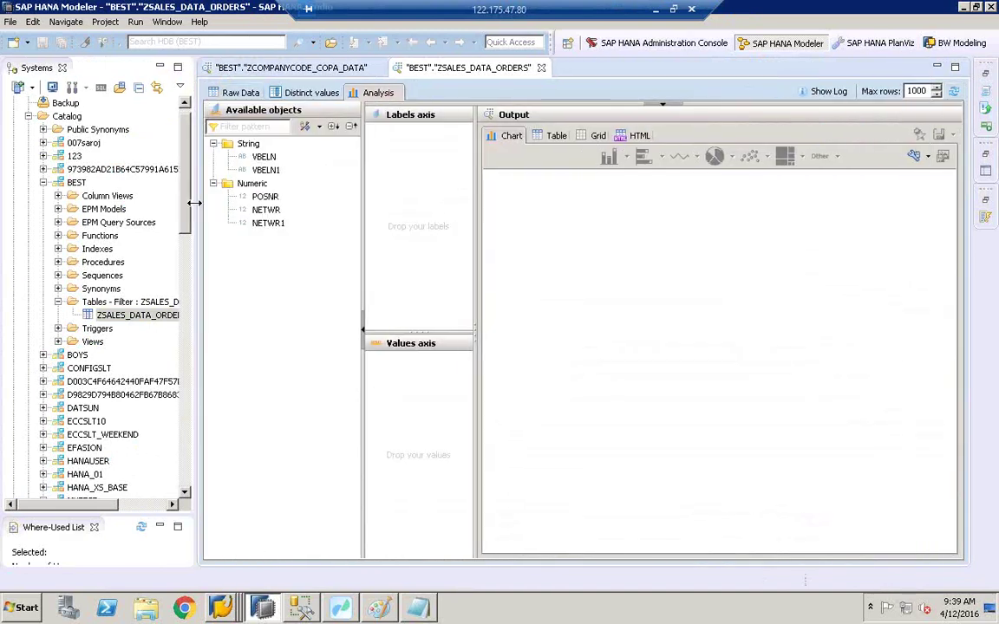
left_click(265, 158)
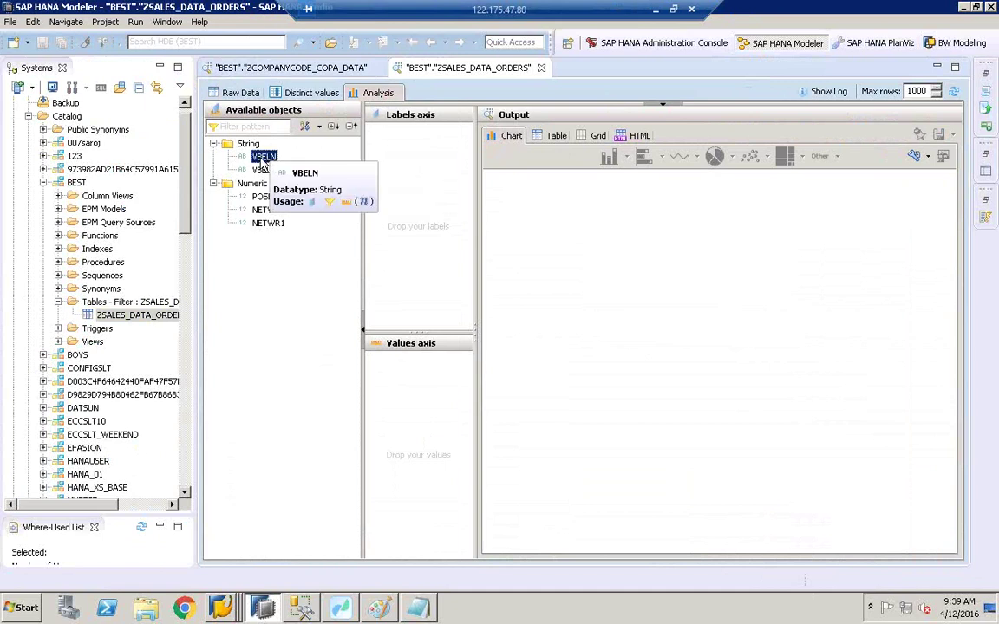
left_click_drag(264, 162, 435, 157)
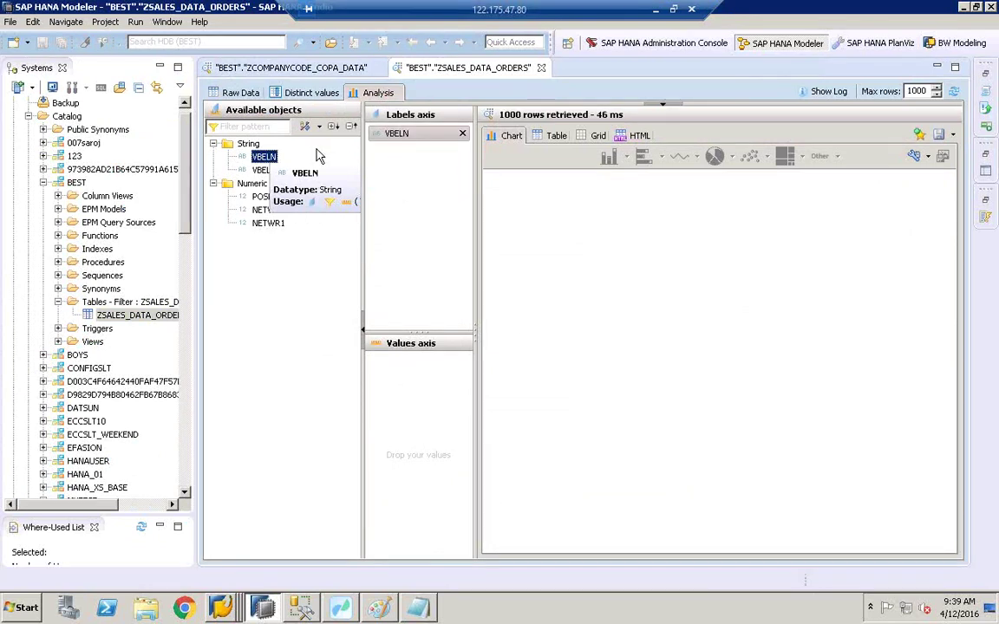
left_click_drag(462, 105, 462, 208)
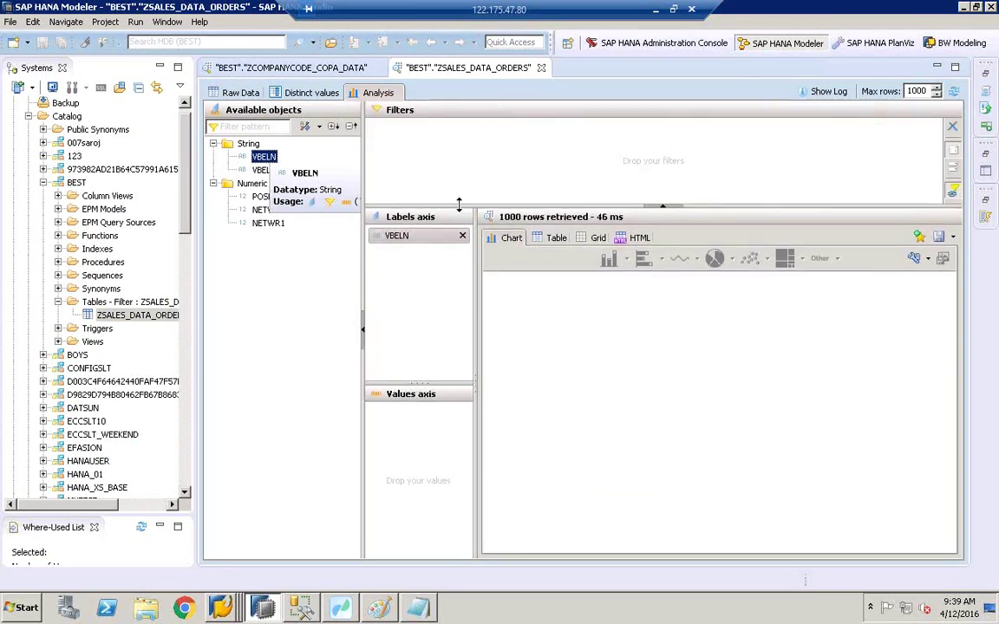
left_click_drag(260, 156, 438, 168)
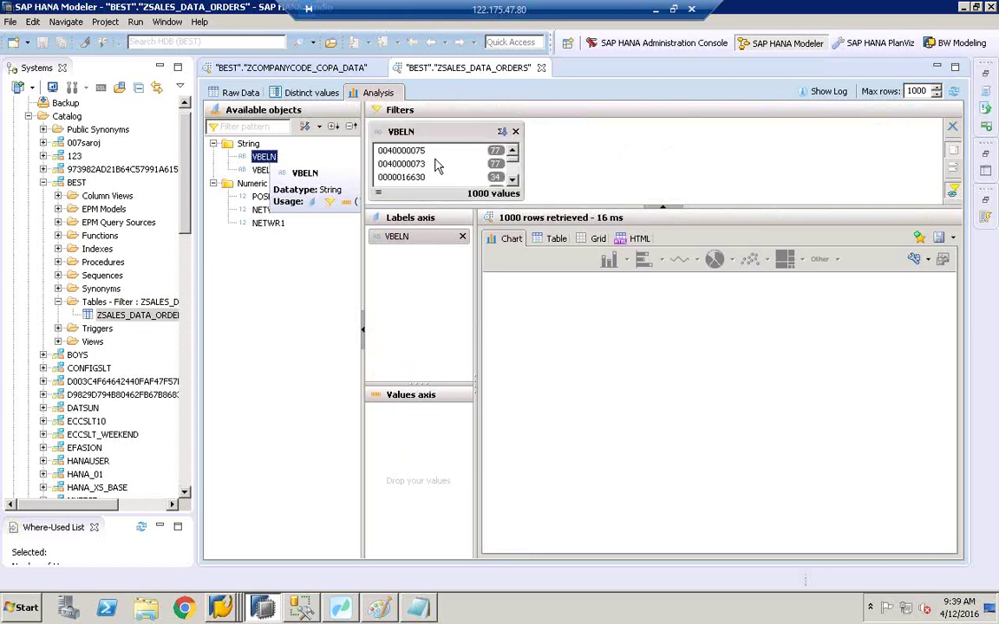
left_click(258, 171)
left_click_drag(257, 173, 434, 273)
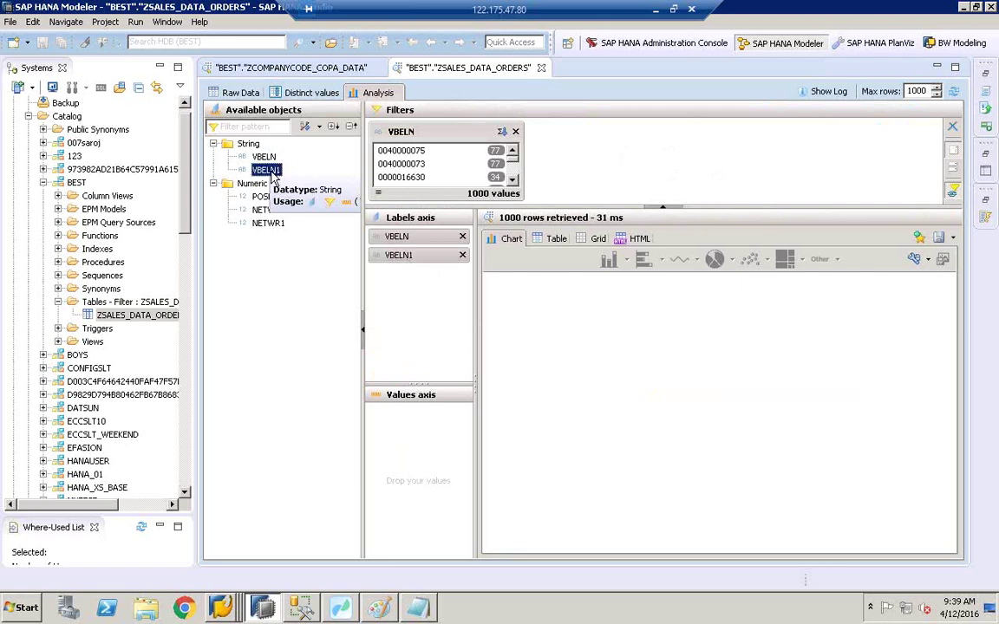
left_click_drag(264, 172, 621, 191)
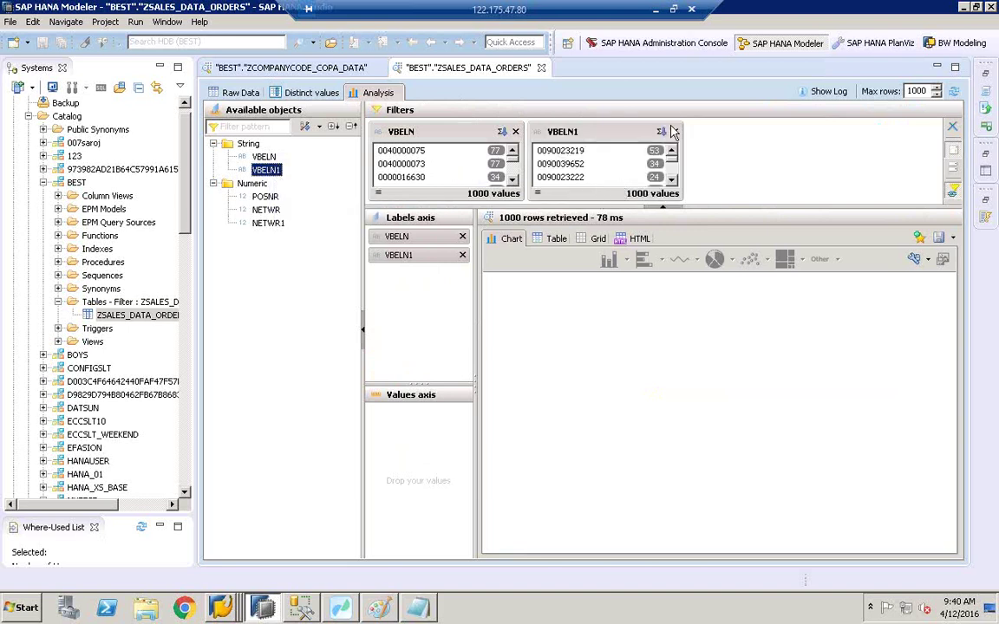
Step: Remove the trial filters, enable advanced filtering, and add a VBELN filter in the second area
left_click(674, 132)
left_click(515, 131)
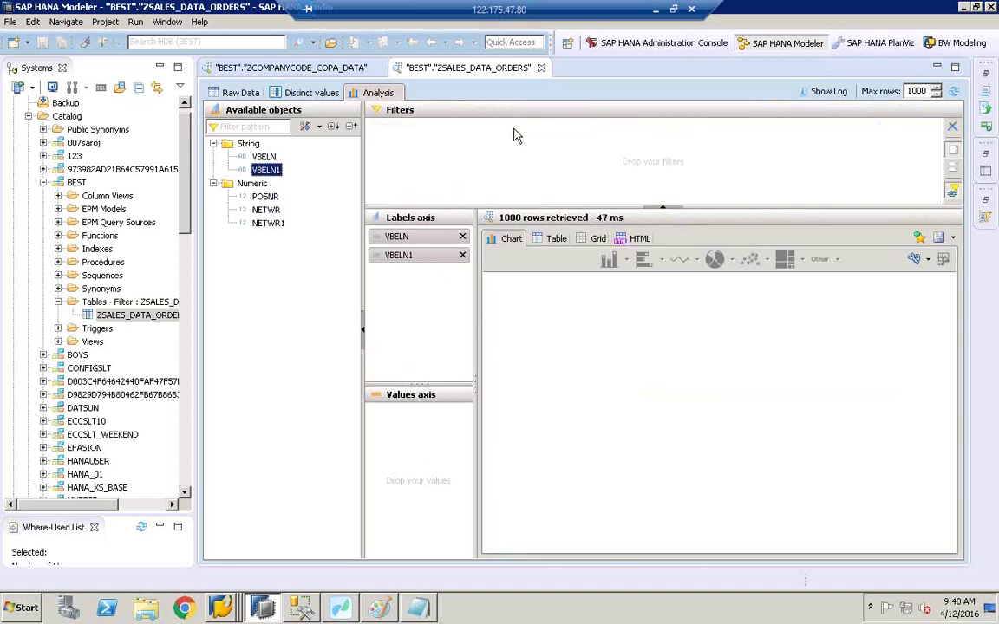
left_click(955, 171)
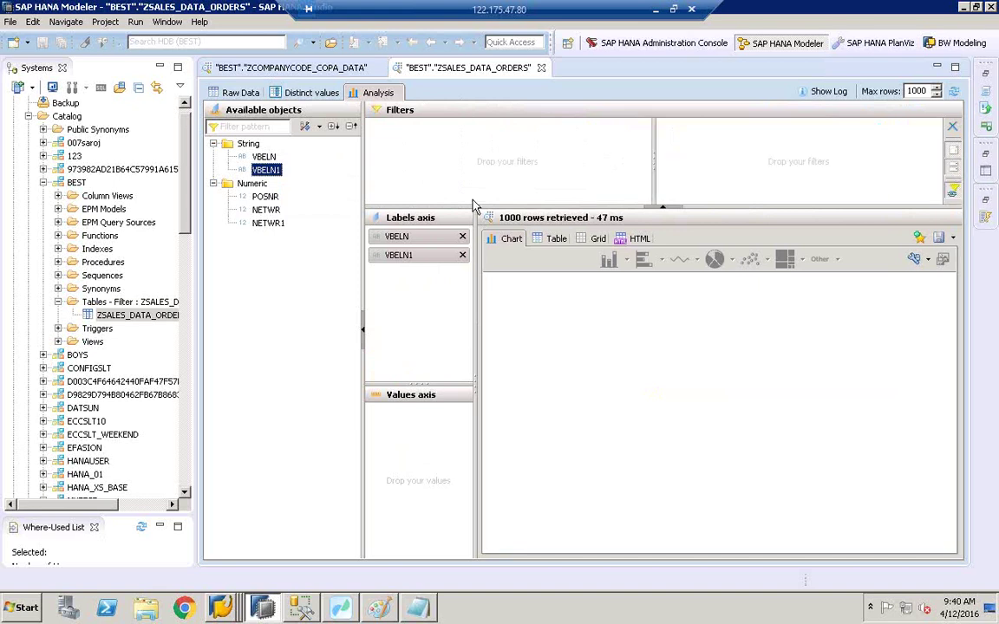
left_click_drag(264, 157, 735, 153)
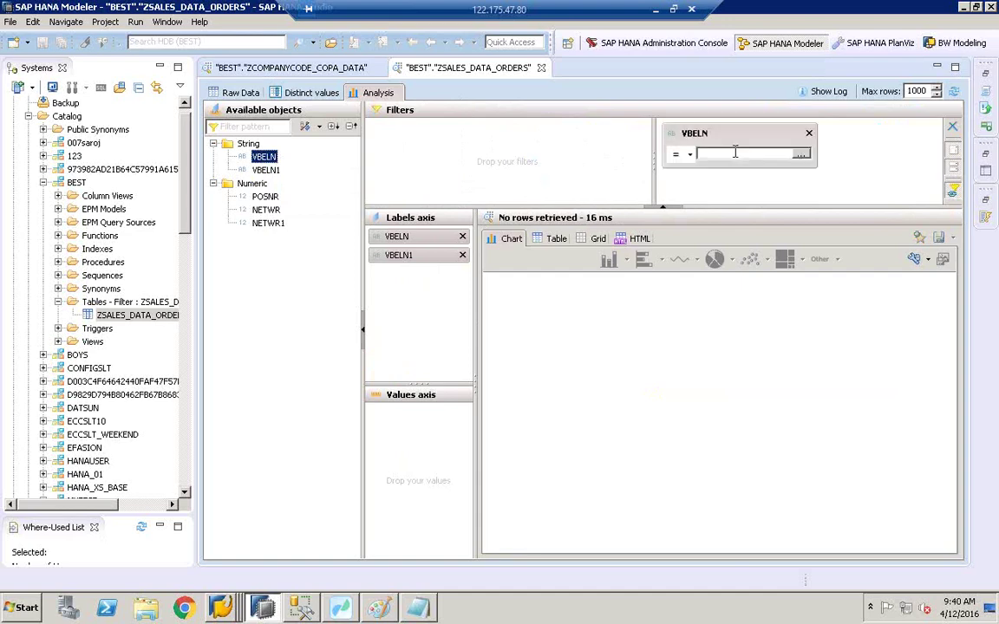
Step: Open the VBELN value picker and fetch the order number from the SAP Data Browser
left_click(800, 155)
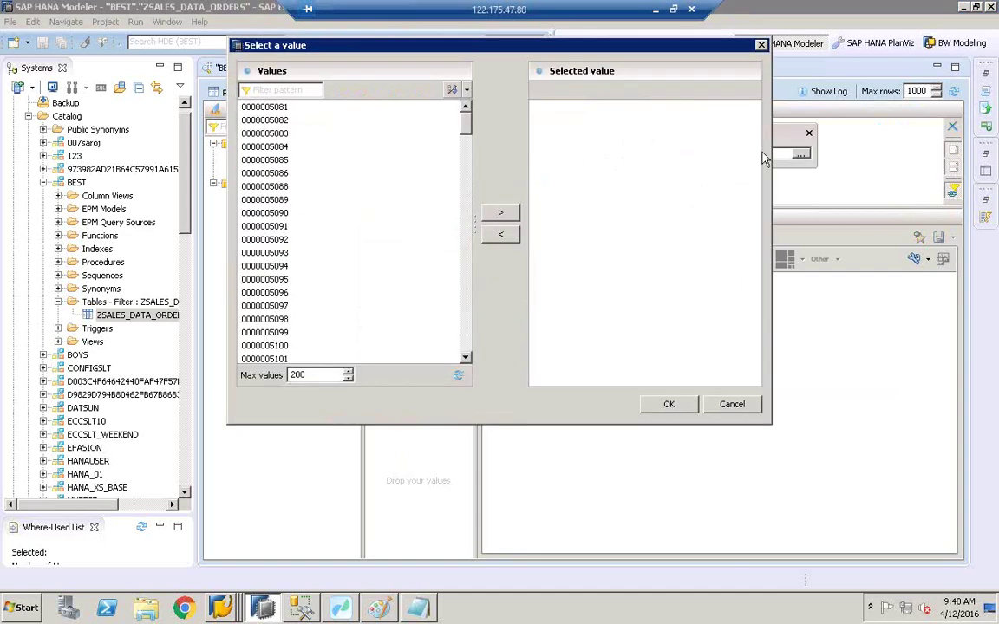
left_click(266, 92)
key("ctrl+v")
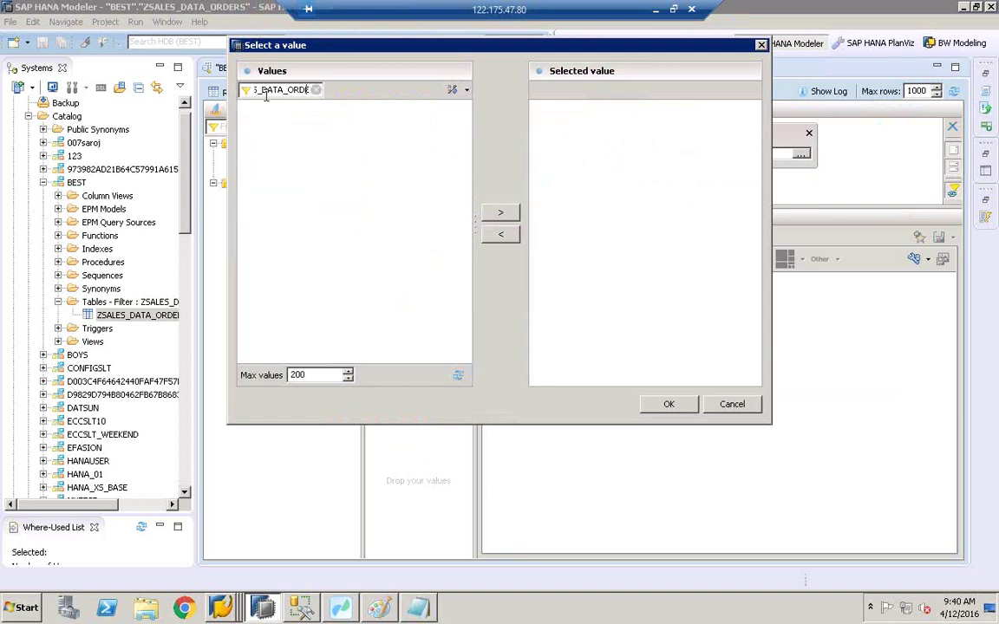
key("BackSpace")
key("BackSpace")
key("BackSpace")
key("BackSpace")
key("BackSpace")
key("BackSpace")
key("BackSpace")
key("BackSpace")
key("BackSpace")
key("BackSpace")
key("BackSpace")
key("BackSpace")
key("BackSpace")
key("BackSpace")
key("BackSpace")
key("BackSpace")
key("BackSpace")
key("BackSpace")
left_click(295, 611)
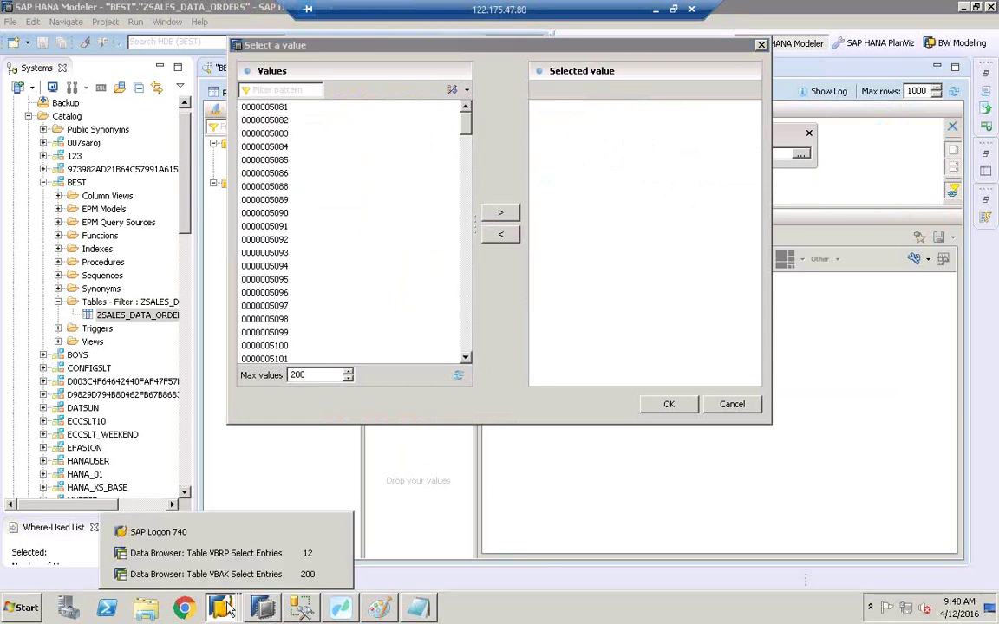
left_click(233, 575)
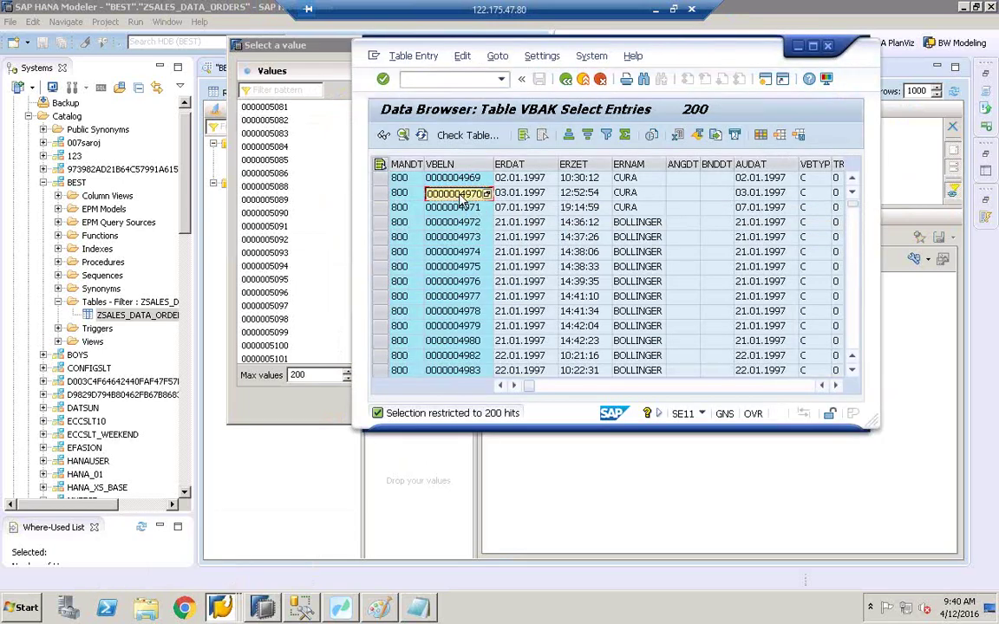
left_click(287, 91)
key("ctrl+v")
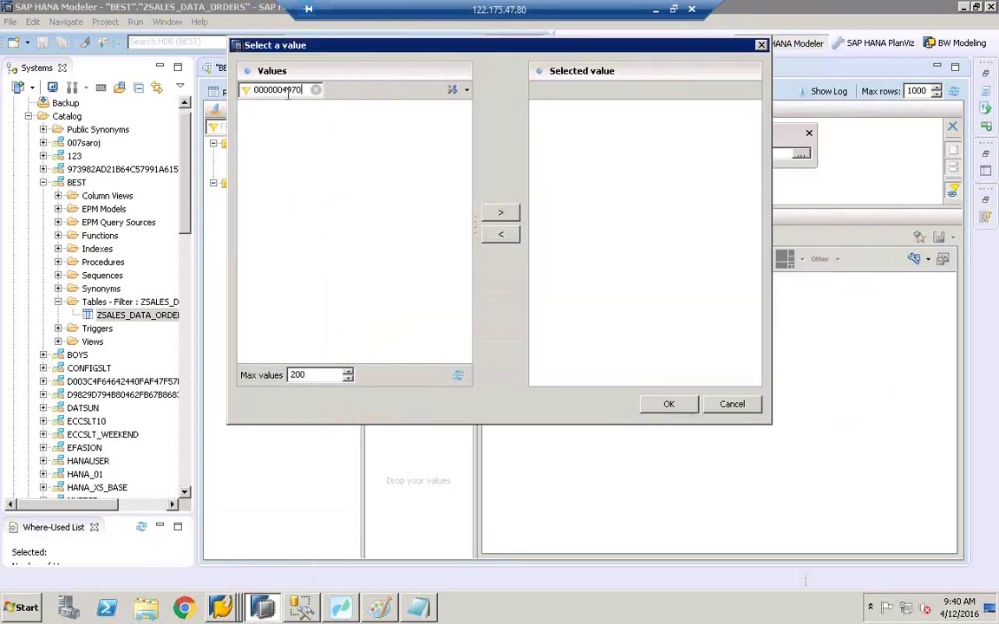
left_click(326, 375)
left_click(458, 376)
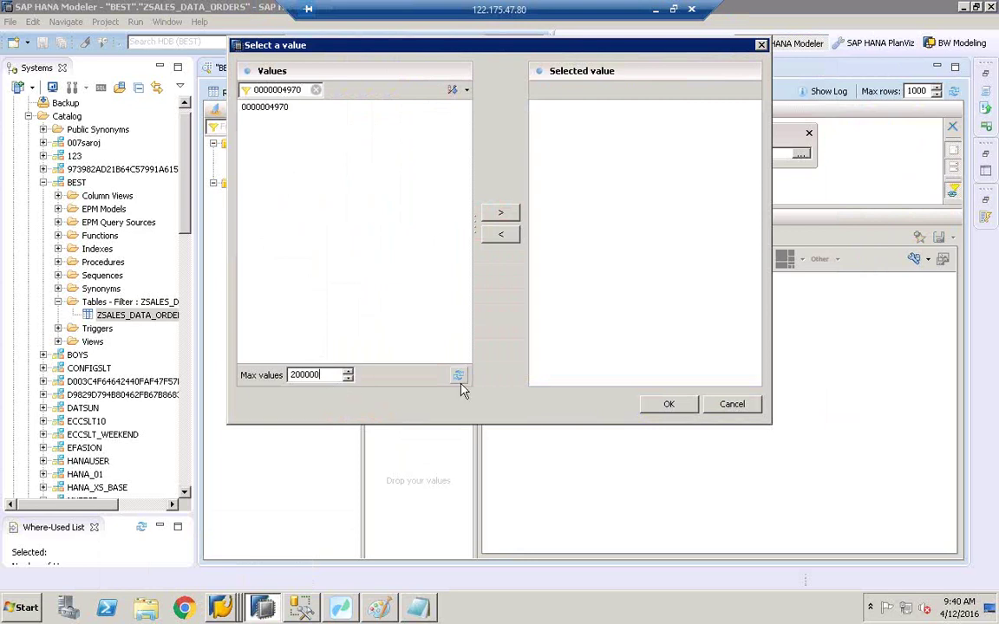
left_click(269, 106)
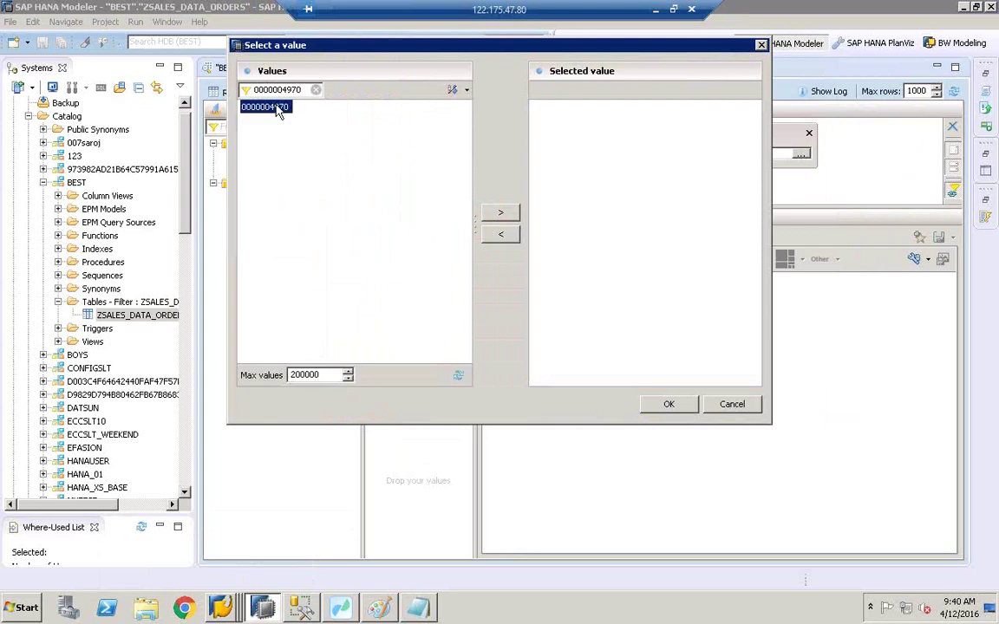
left_click(503, 213)
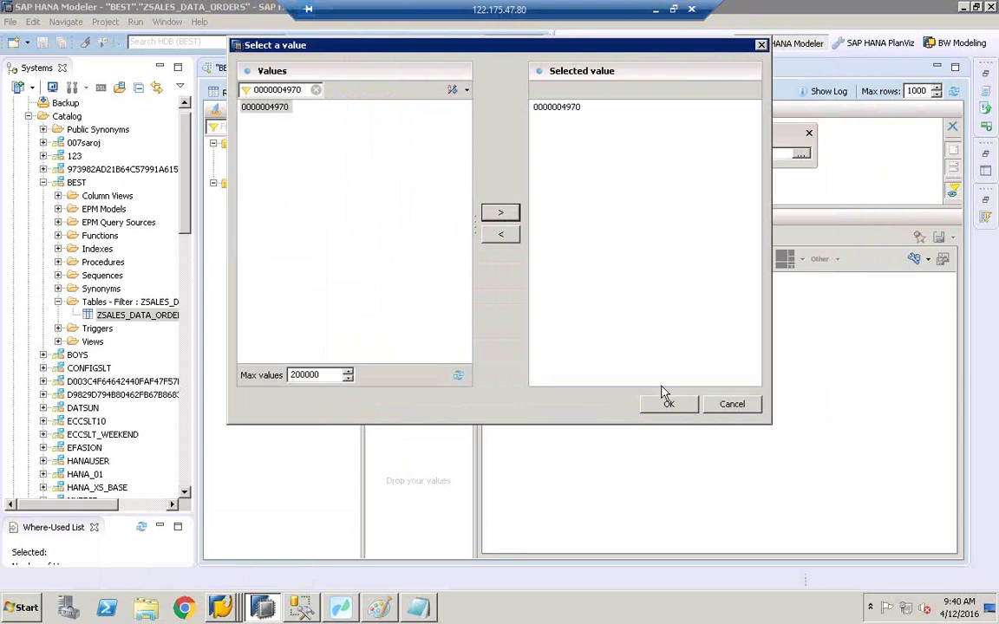
left_click(669, 404)
left_click(557, 242)
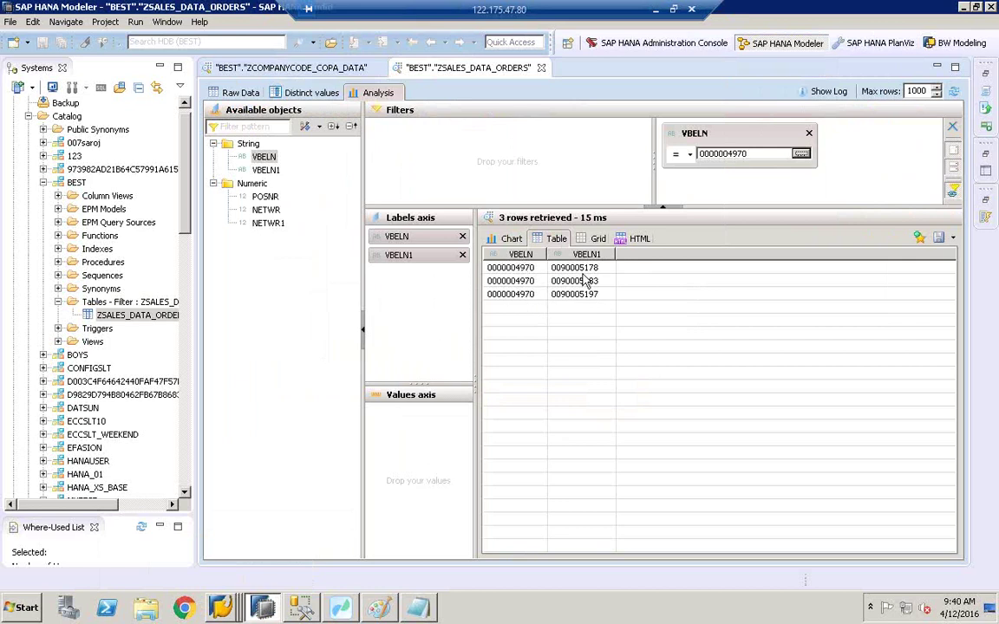
left_click(268, 211)
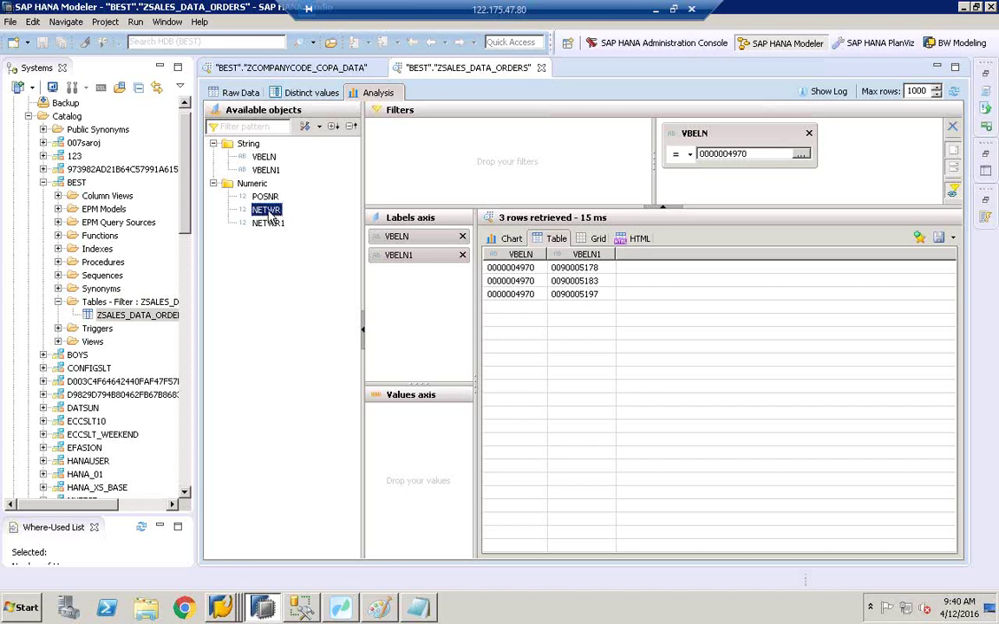
left_click_drag(269, 217, 430, 439)
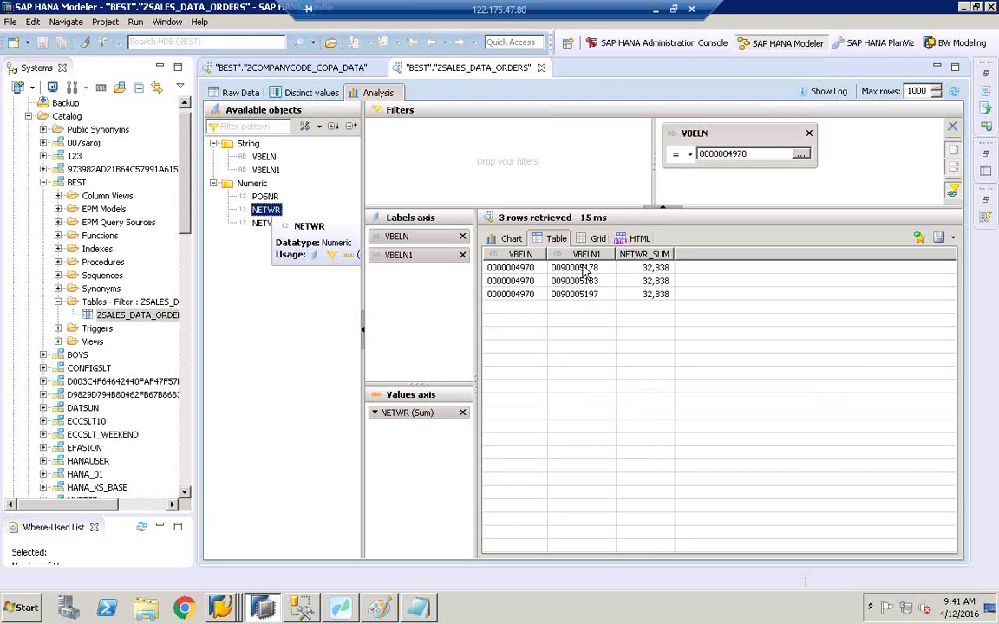
left_click(264, 196)
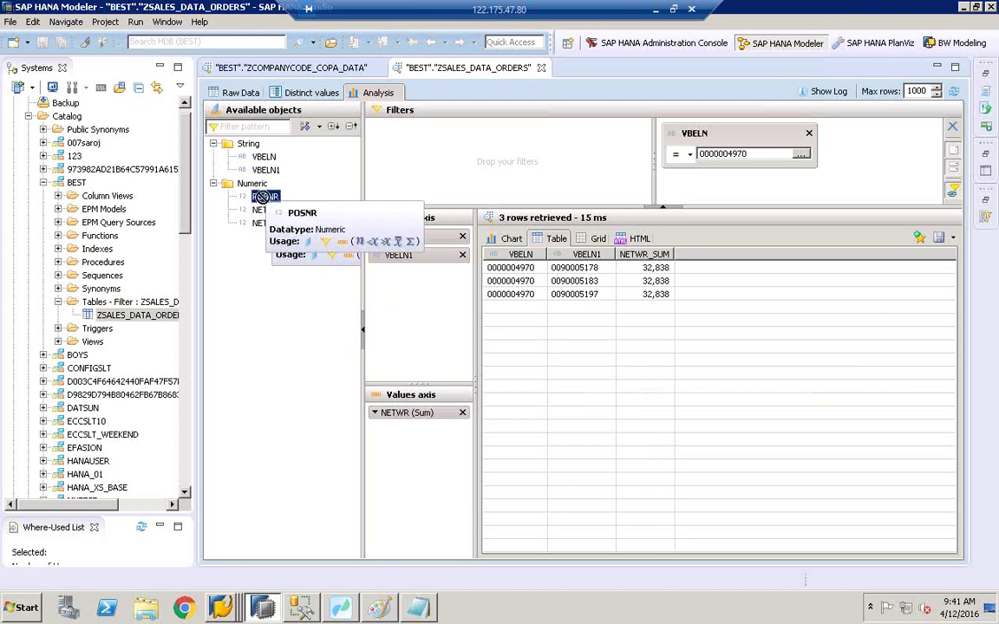
left_click_drag(436, 299, 436, 300)
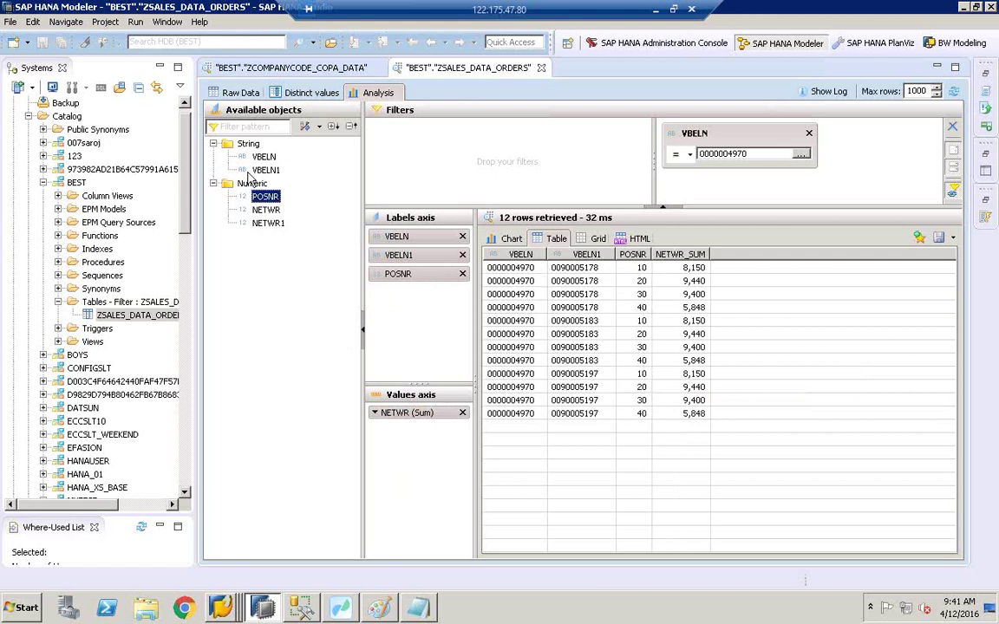
left_click_drag(266, 169, 577, 185)
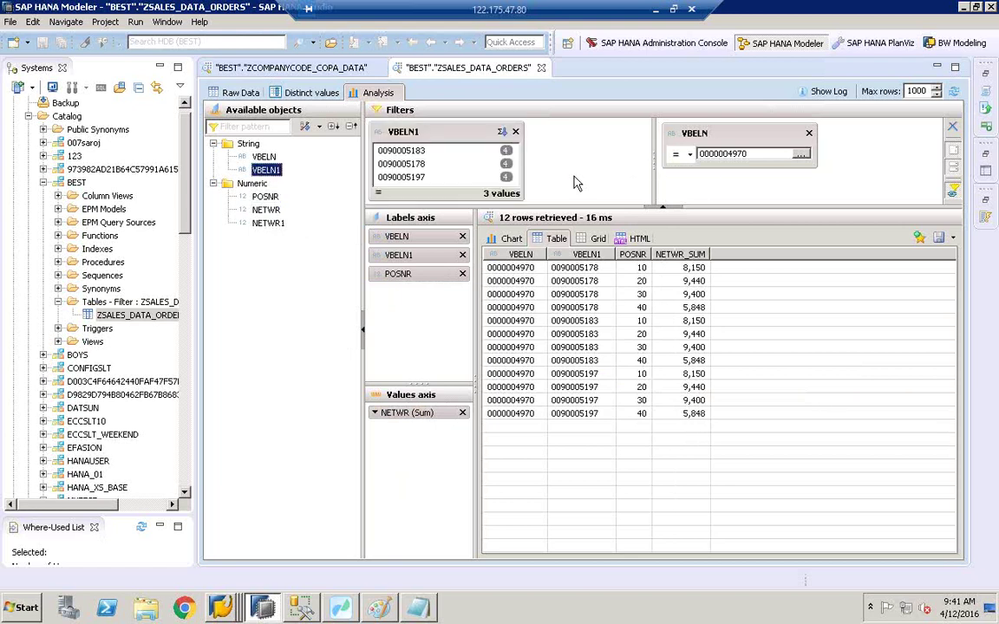
left_click(404, 152)
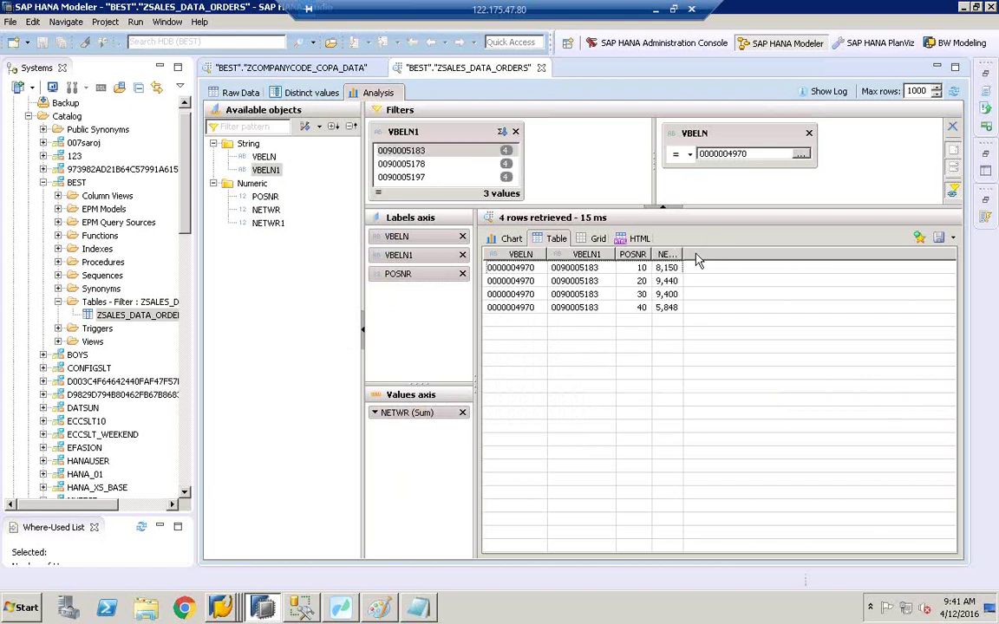
Step: Show the results as a chart, trying 3D bars before settling on a plain line chart
left_click(511, 240)
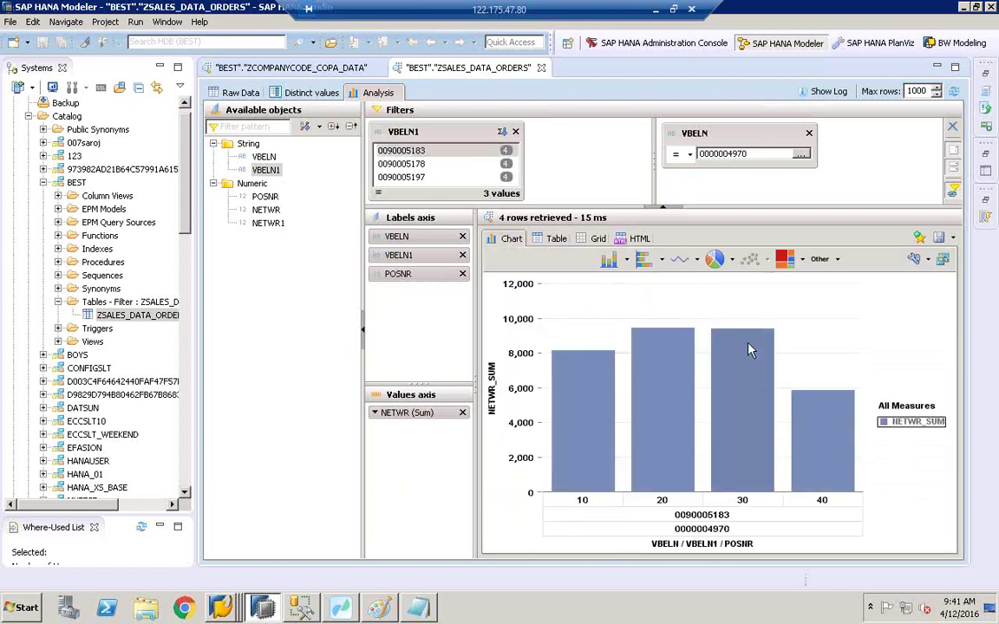
left_click(660, 261)
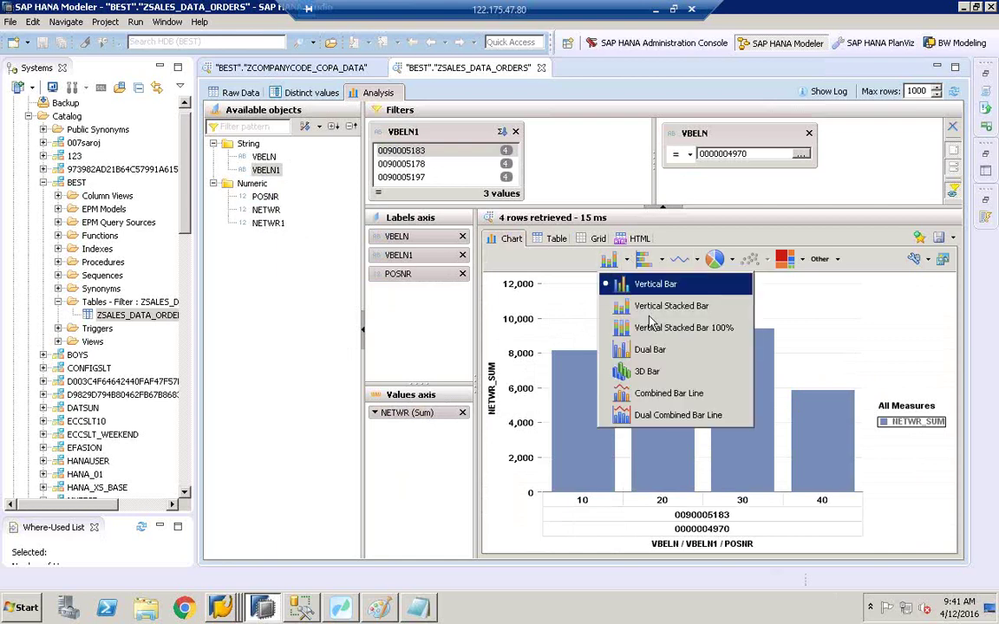
left_click(607, 323)
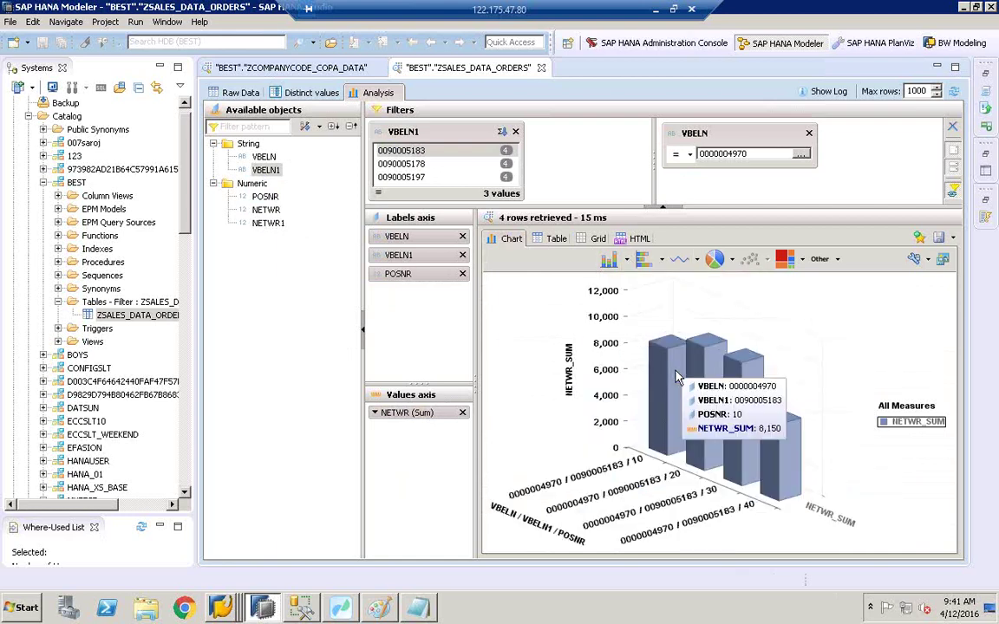
mouse_move(790, 453)
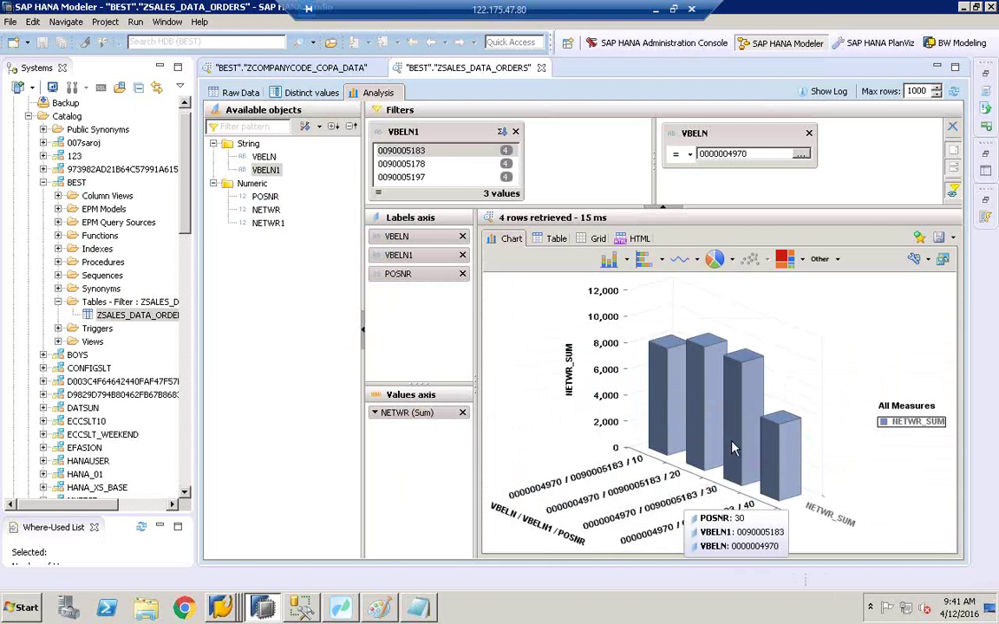
mouse_move(747, 379)
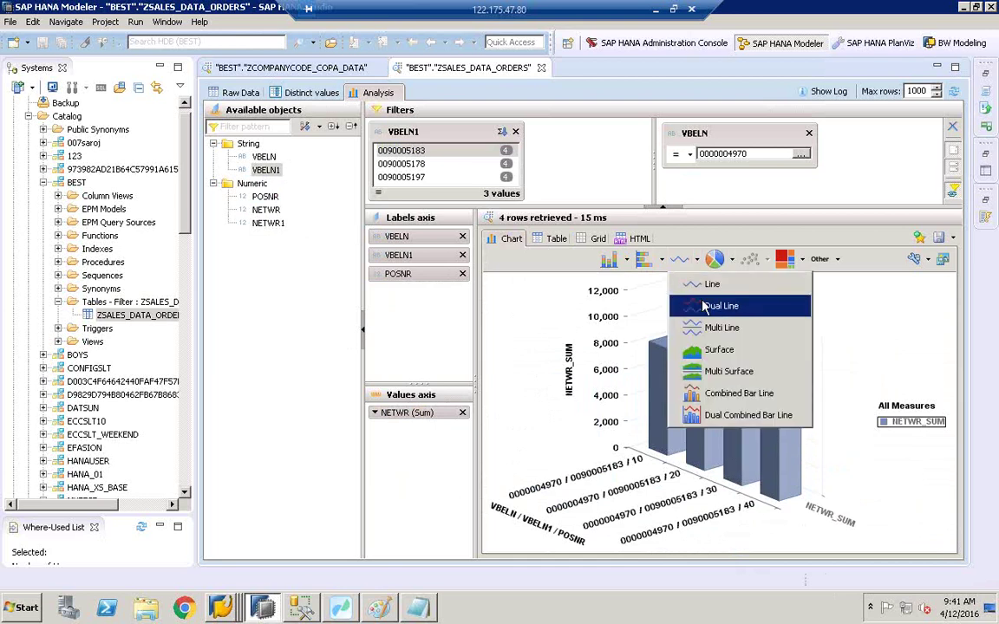
left_click(709, 283)
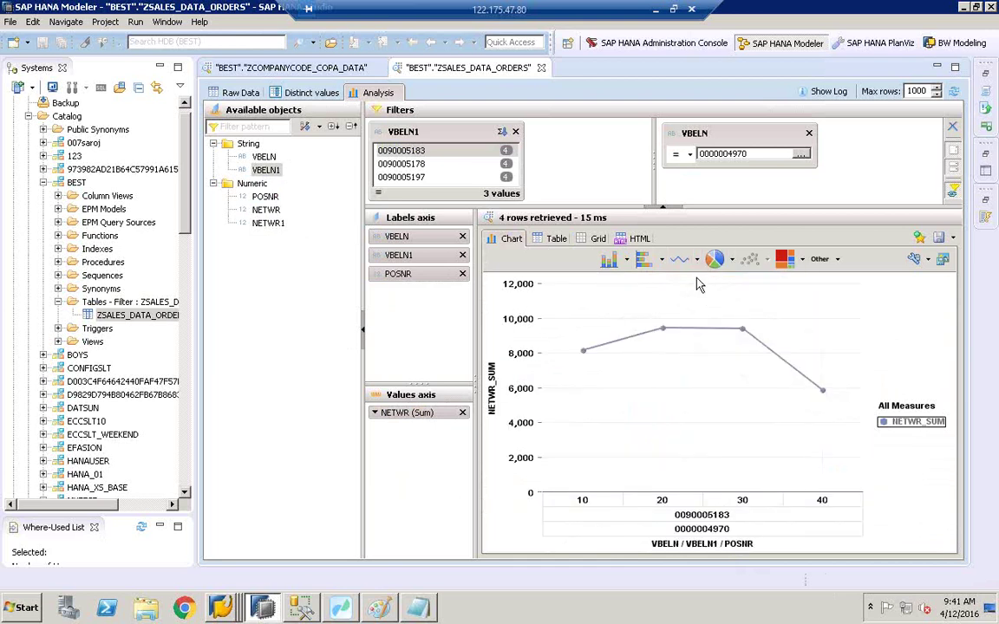
left_click(696, 259)
left_click(706, 283)
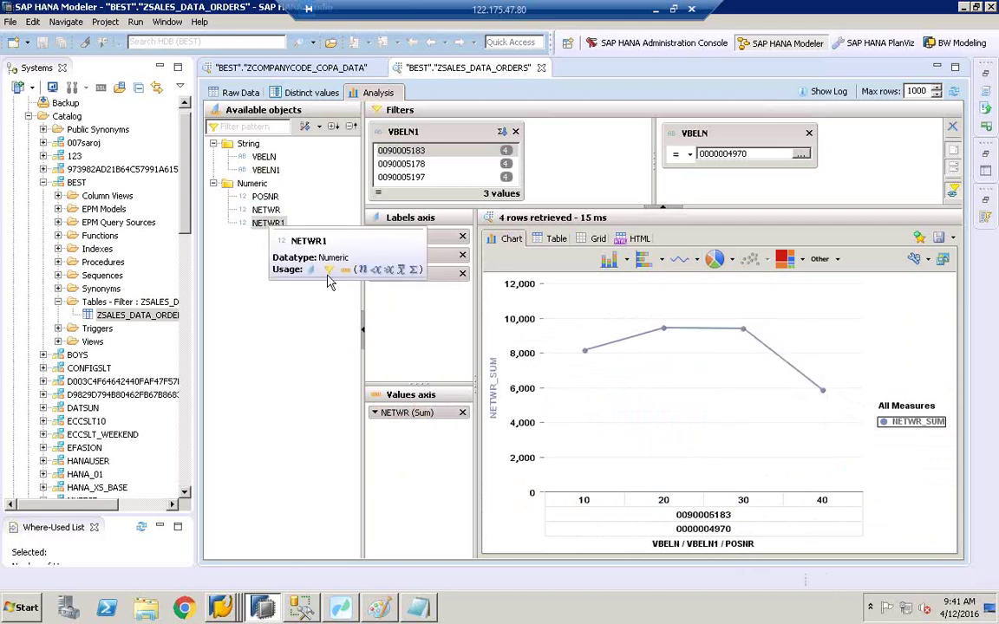
Step: Add summed NETWR1 as a second measure beside NETWR instead of as a label
double_click(268, 223)
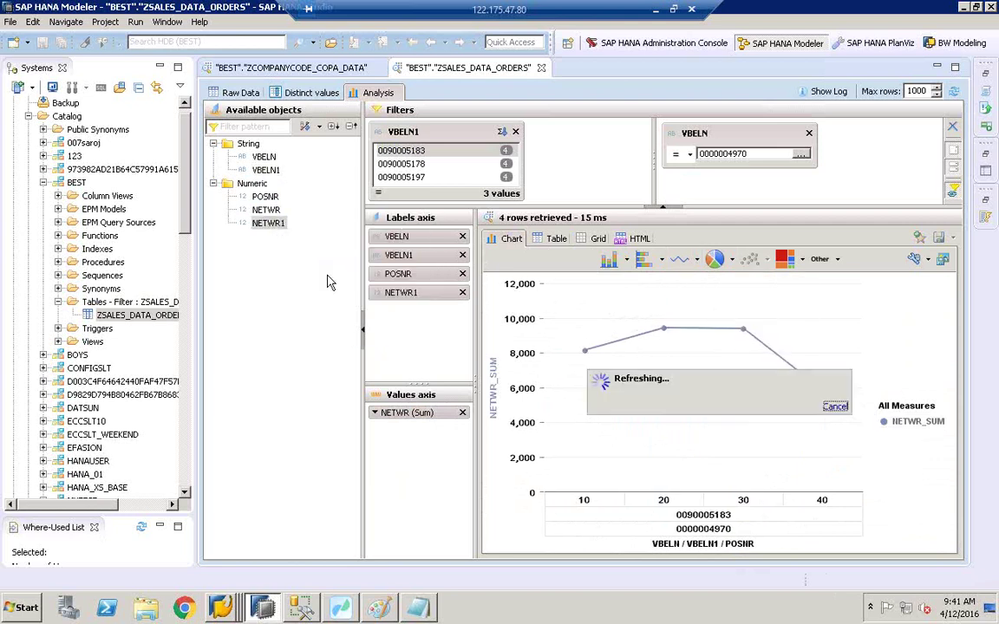
left_click(463, 293)
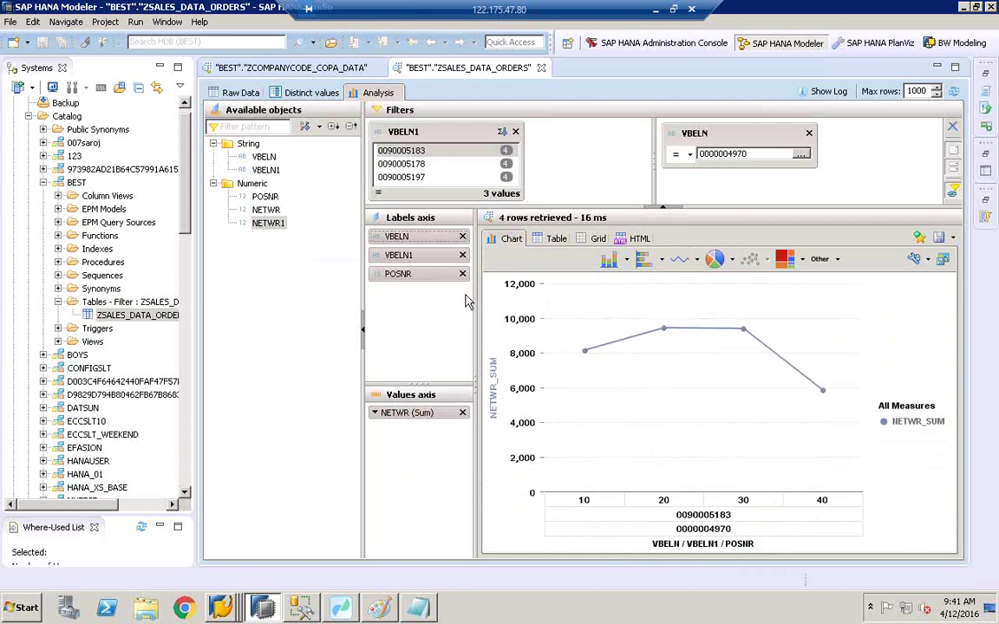
double_click(264, 222)
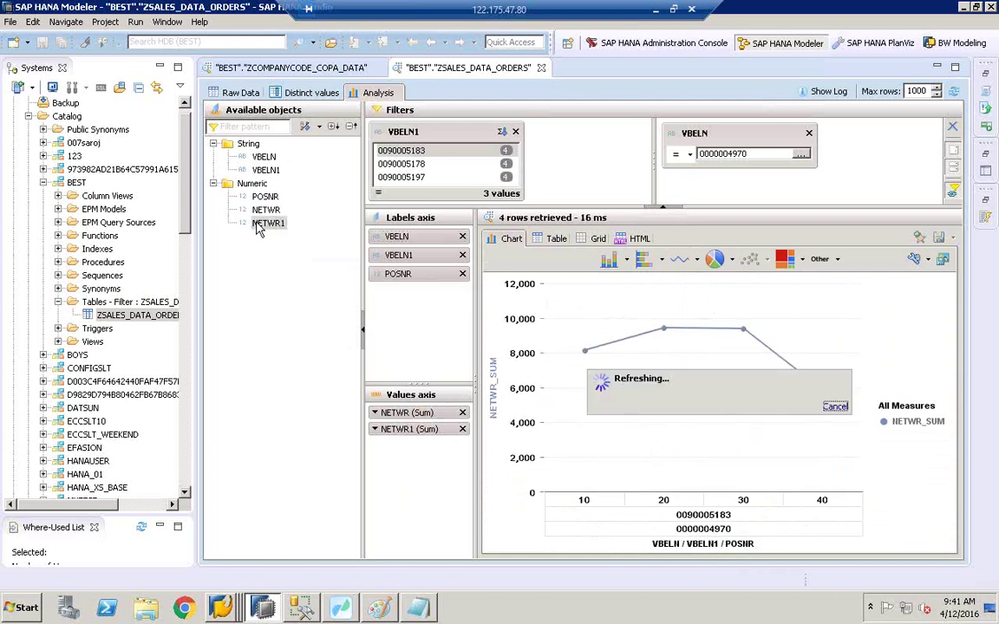
Step: Change the line chart to Dual Line, then to a Surface chart
left_click(696, 258)
left_click(711, 310)
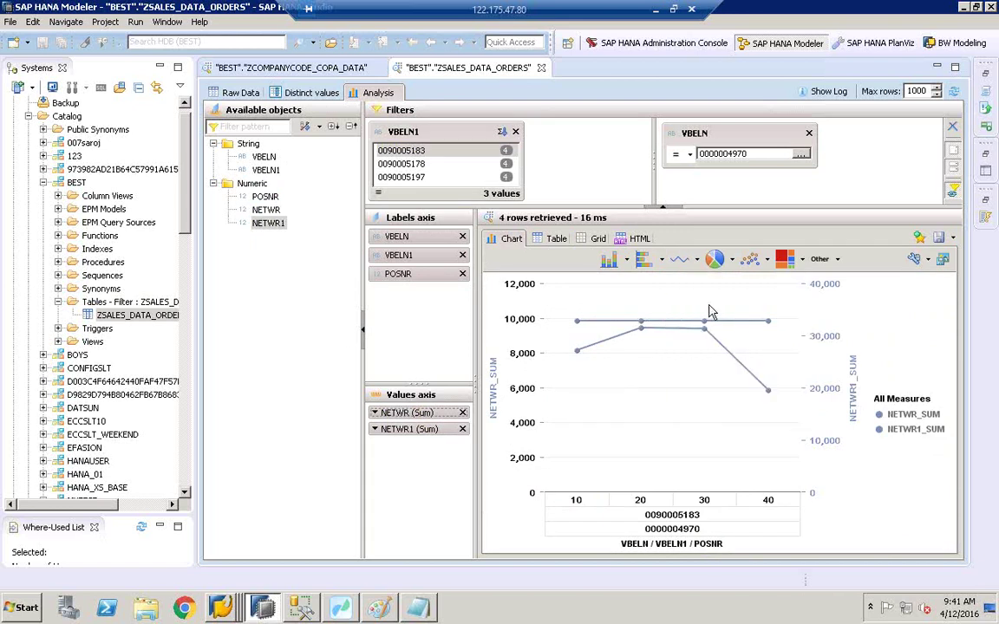
left_click(696, 258)
left_click(718, 359)
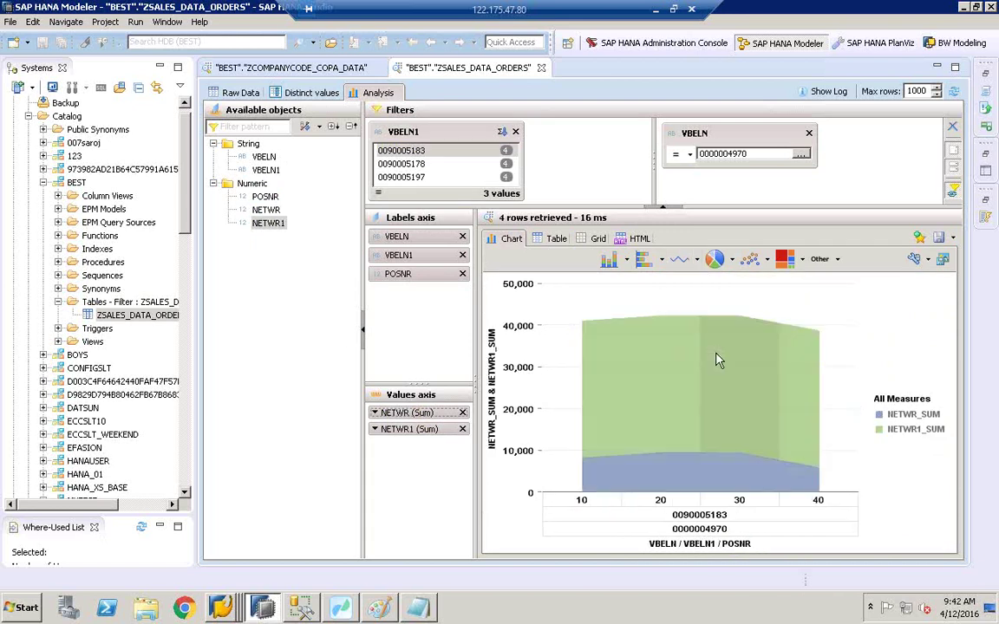
mouse_move(684, 487)
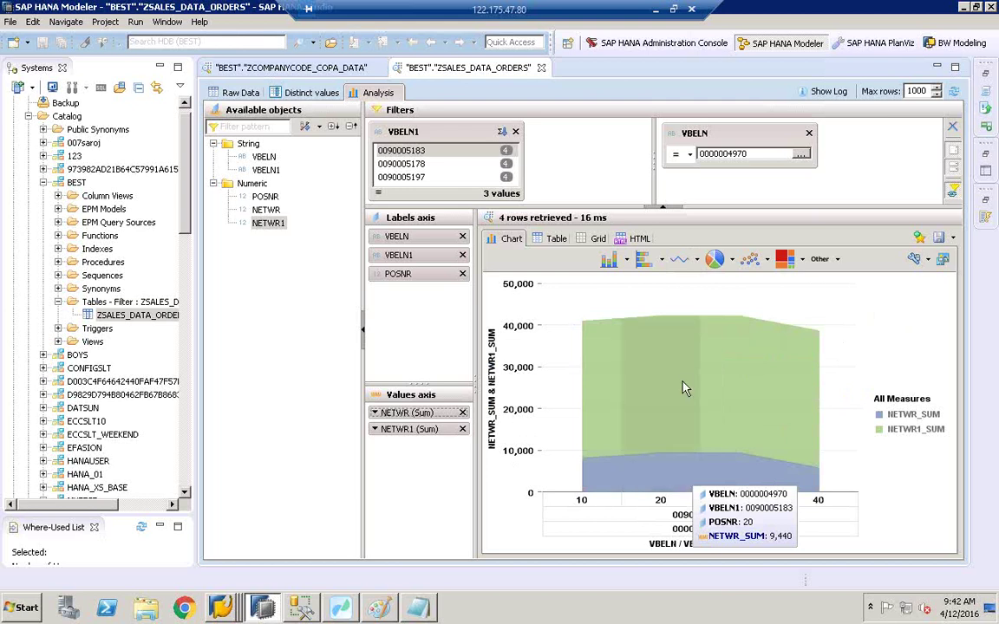
mouse_move(683, 381)
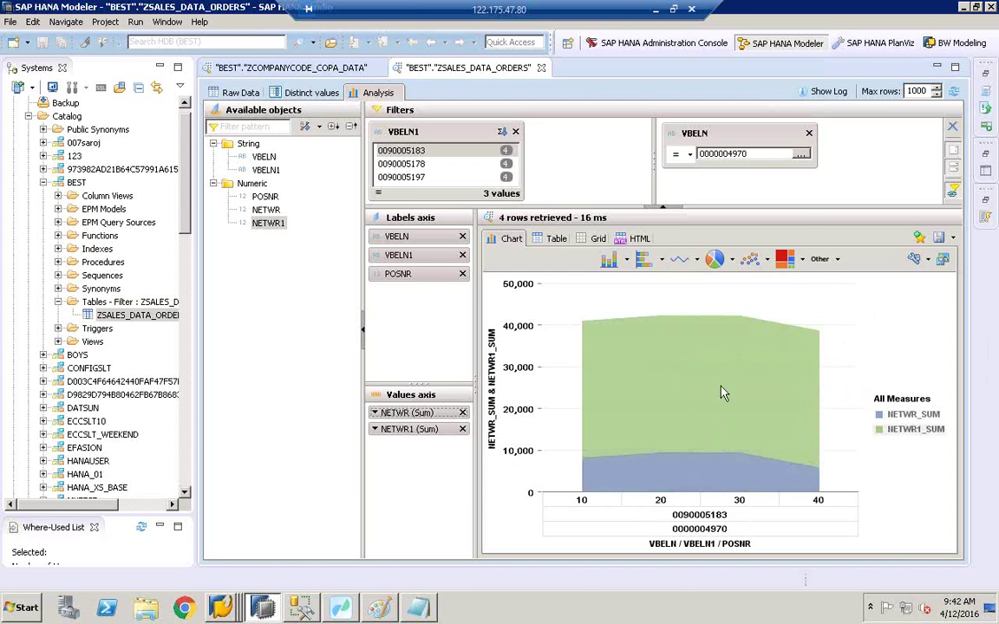
mouse_move(649, 383)
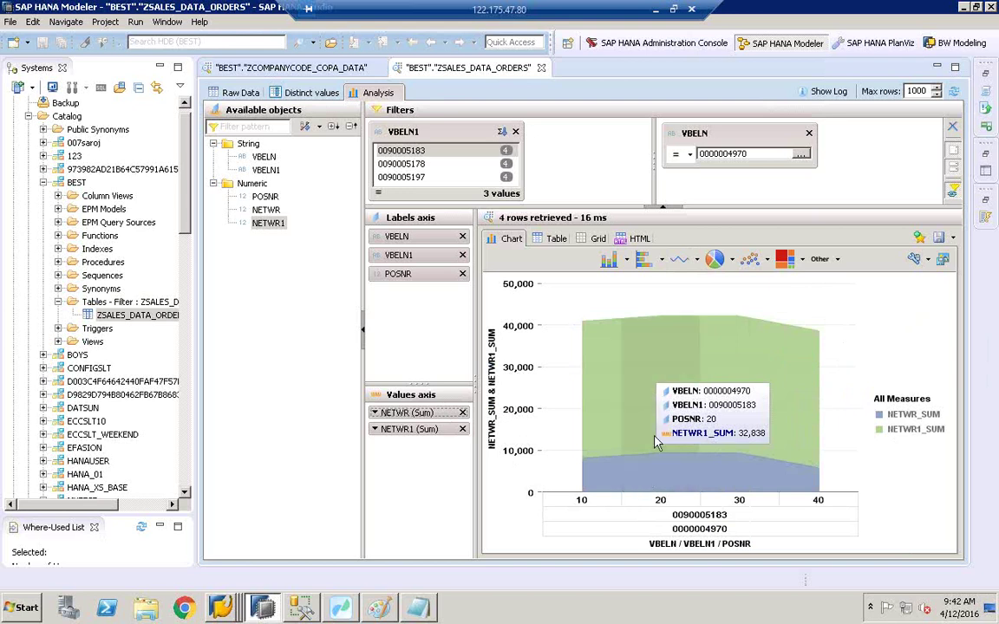
Step: Try the combined and dual-axis bar-and-line chart types
left_click(626, 259)
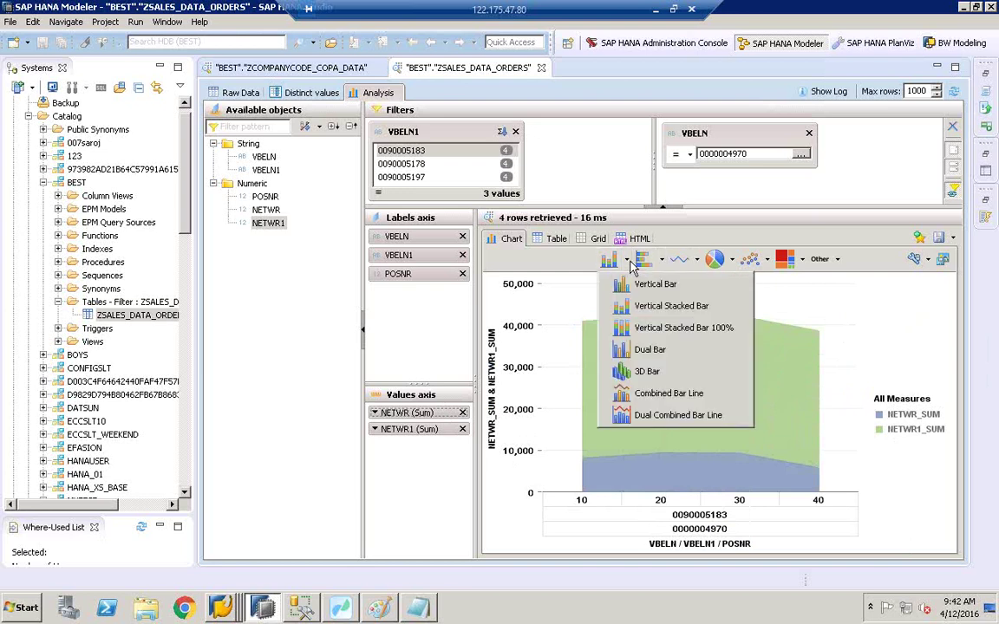
left_click(663, 395)
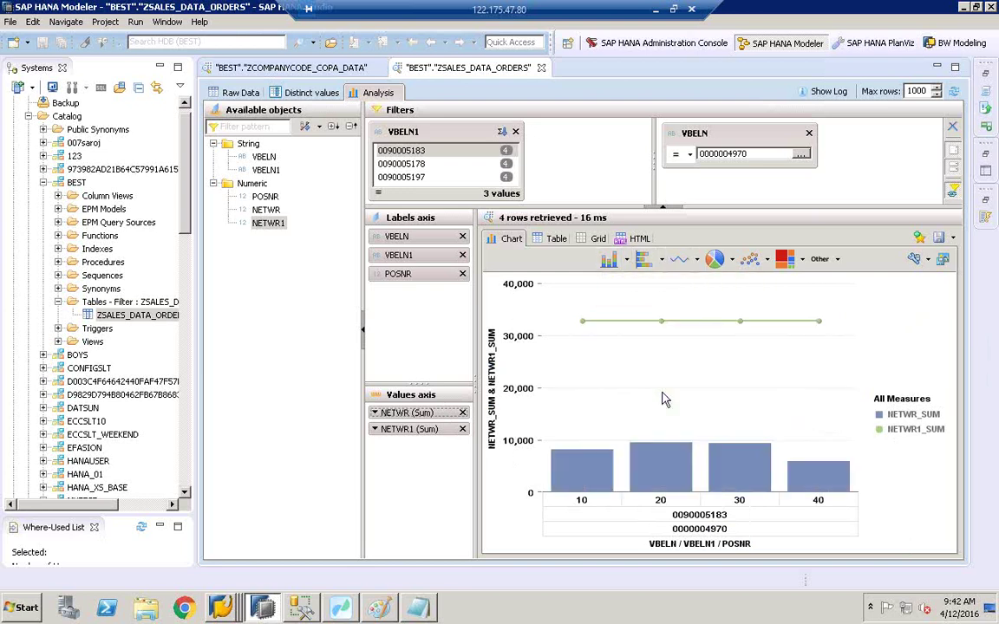
left_click(626, 258)
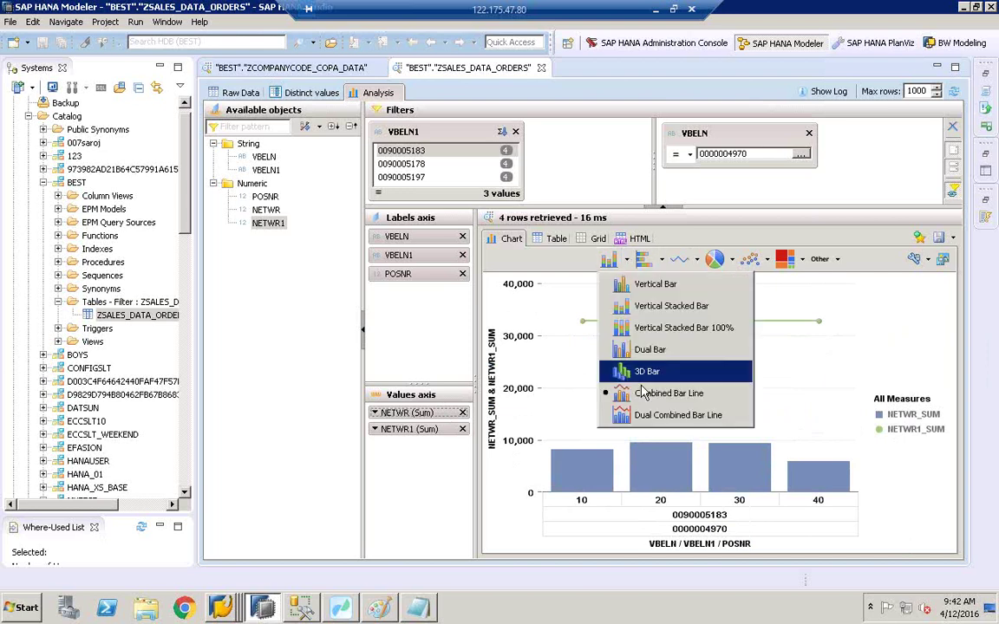
left_click(650, 417)
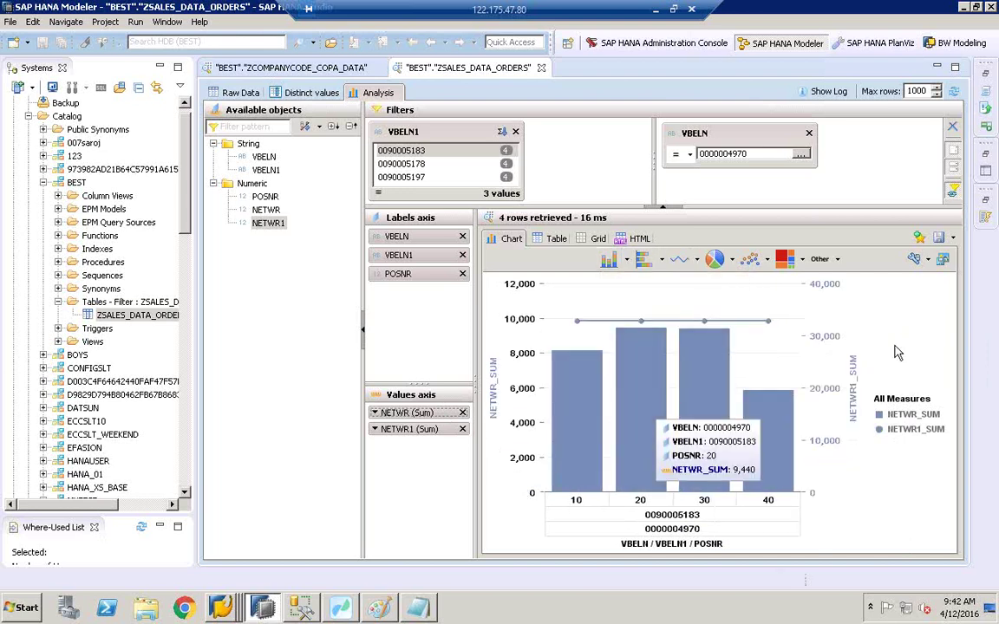
Step: Set the chart to plain Vertical Bars, then return to Data Services Workbench
left_click(627, 261)
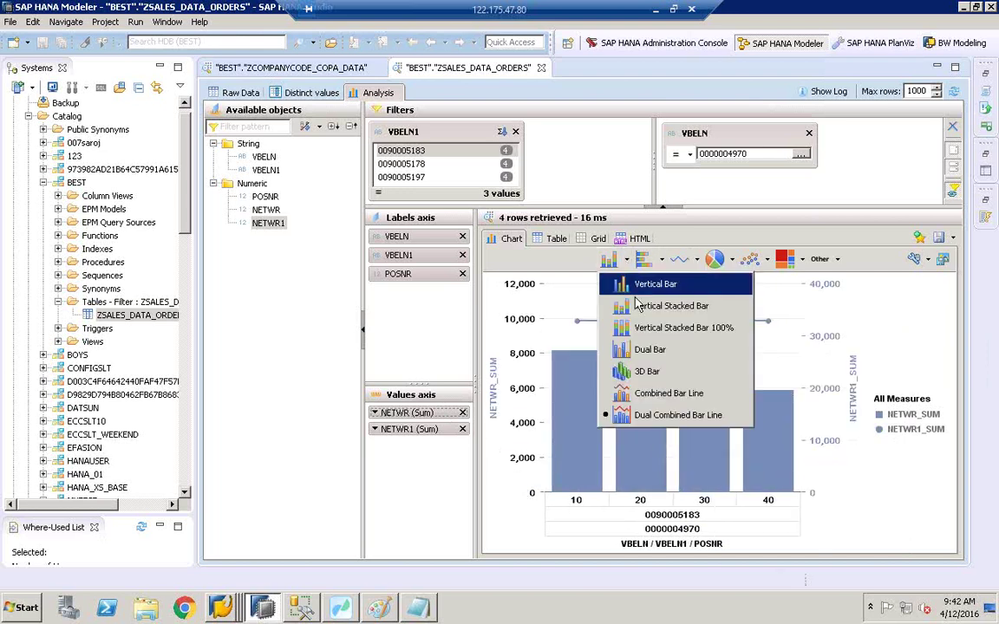
left_click(633, 275)
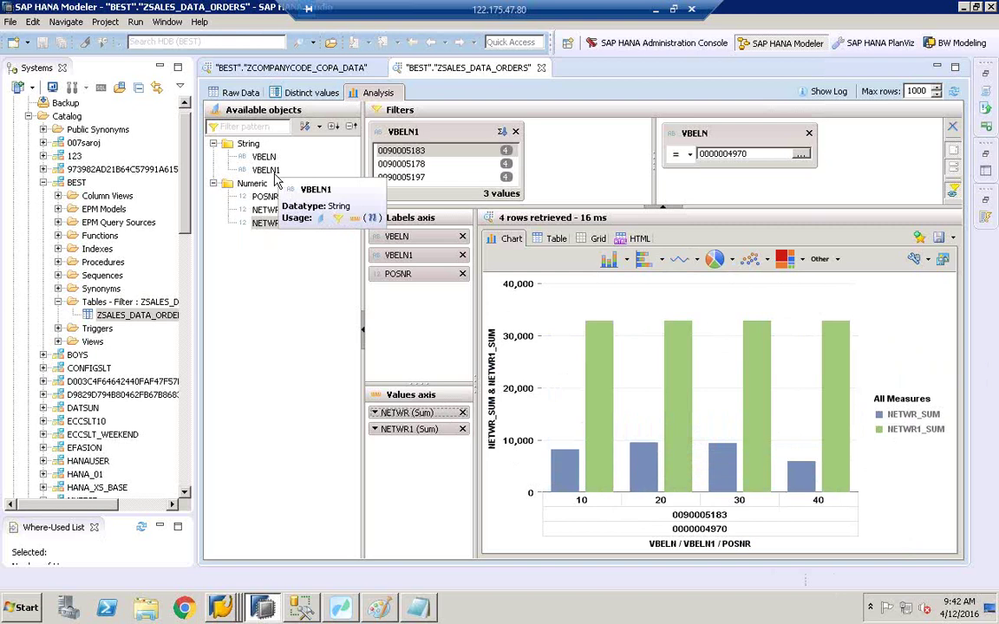
left_click(269, 223)
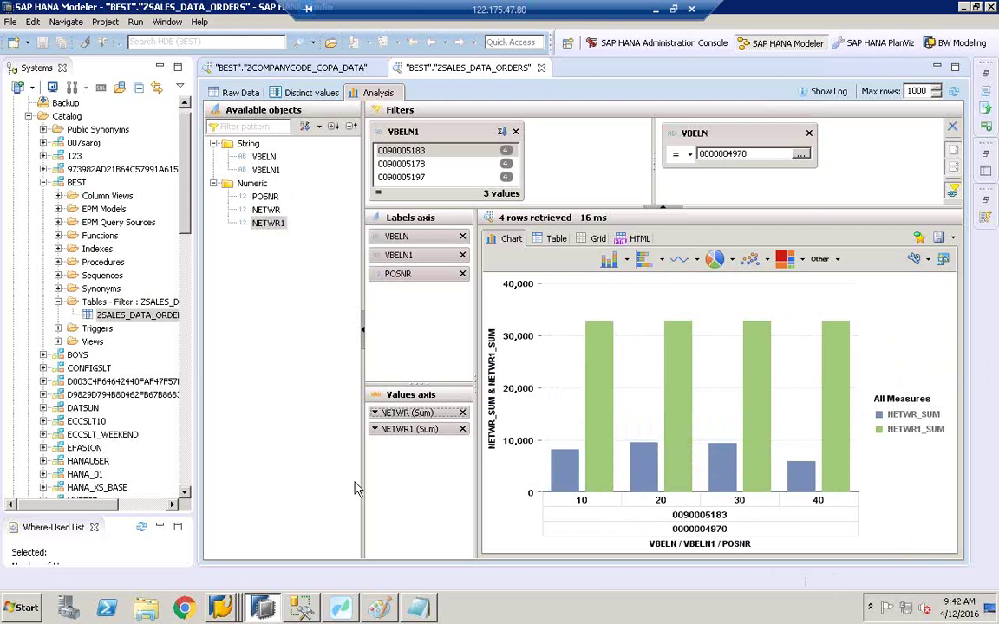
left_click(343, 608)
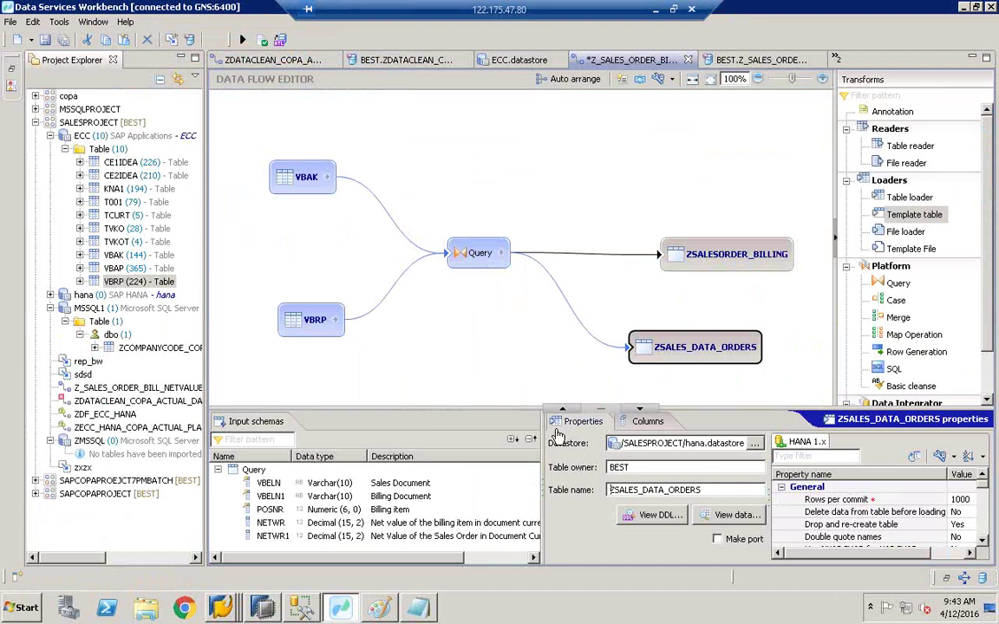
Step: Run Z_SALES_ORDER_BILL_NETVALUE_Job and confirm its monitor reports Success
mouse_move(277, 613)
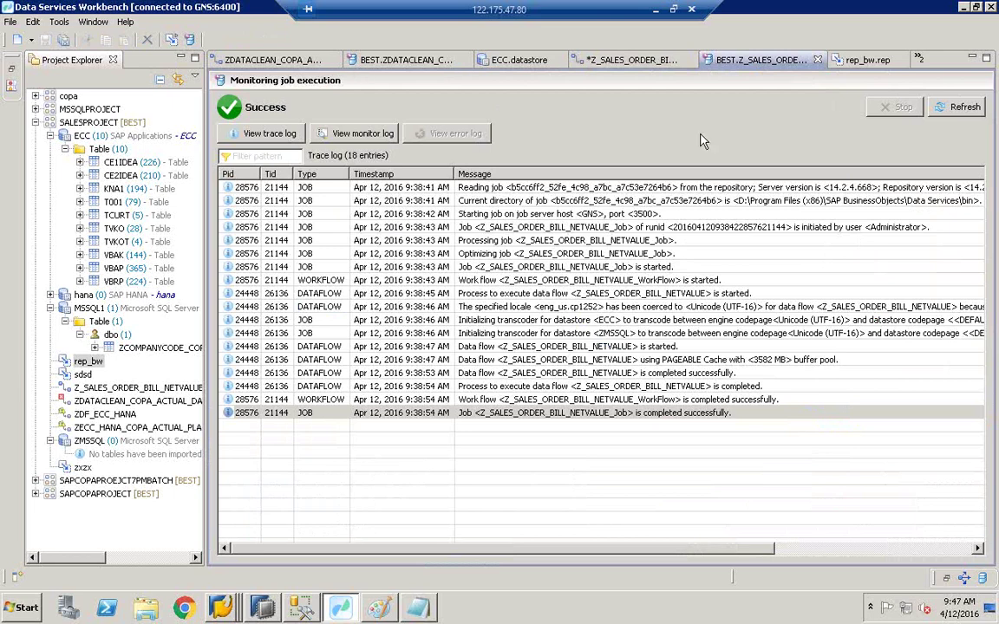
Step: Browse the ECC datastore, ZDATACLEAN_COPA_ACTUAL_DATA and job-log tabs, then return to Z_SALES_ORDER_BILL_NETVALUE
left_click(637, 62)
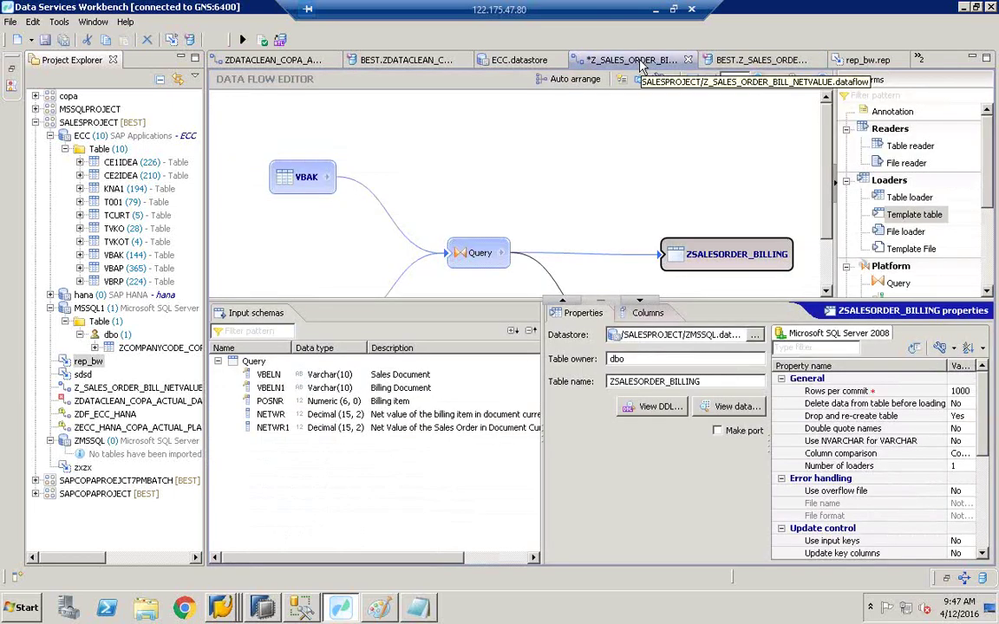
left_click(520, 61)
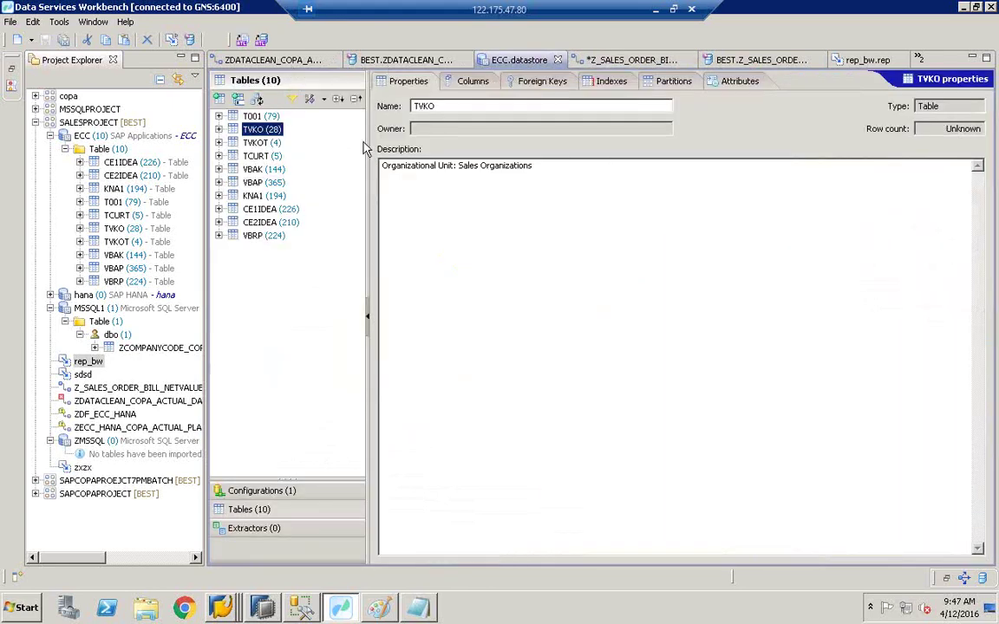
left_click(253, 60)
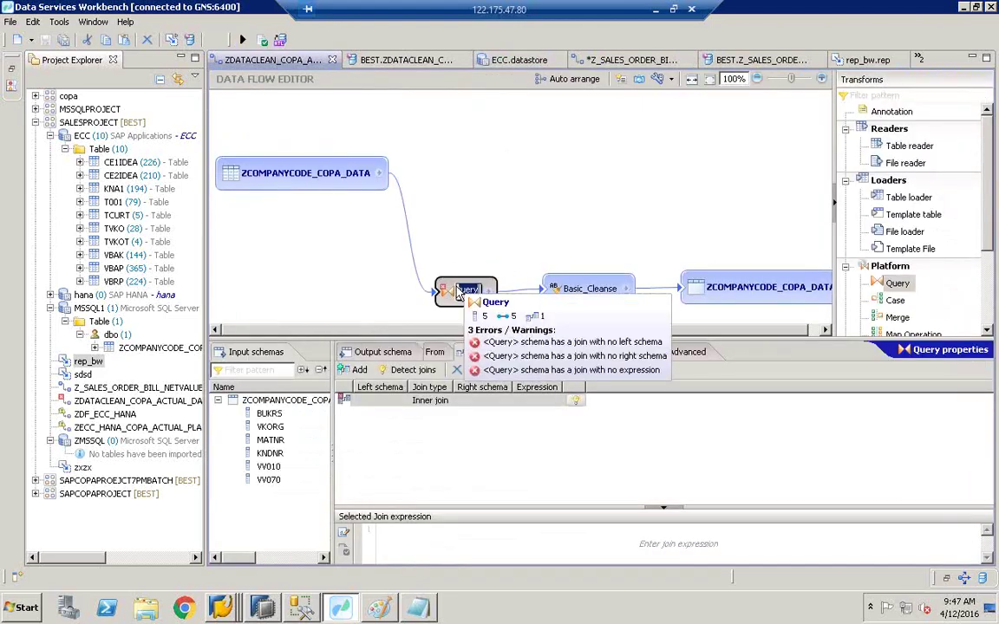
left_click(364, 355)
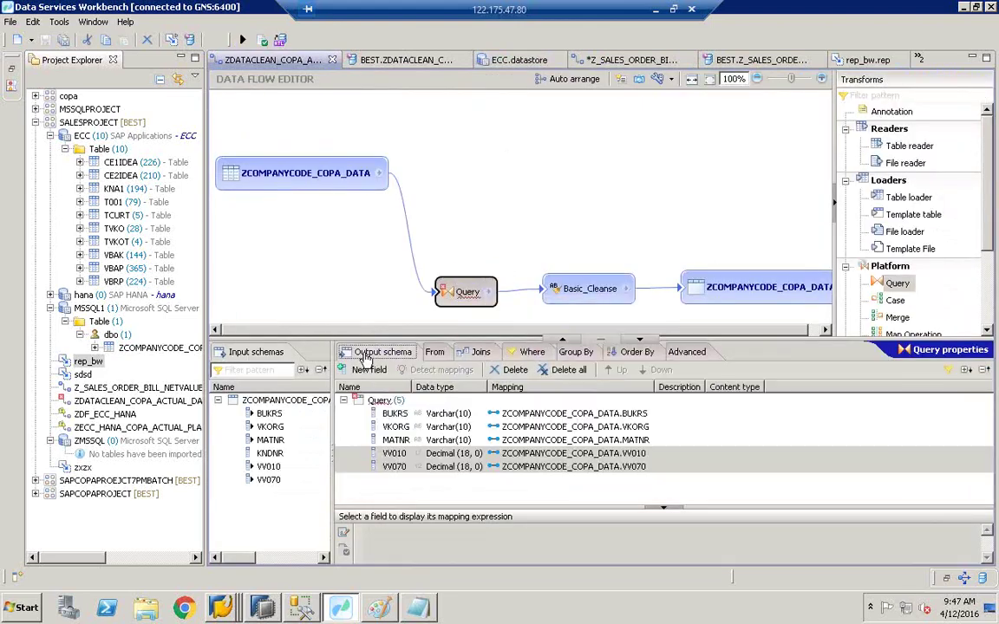
left_click(586, 288)
left_click(441, 60)
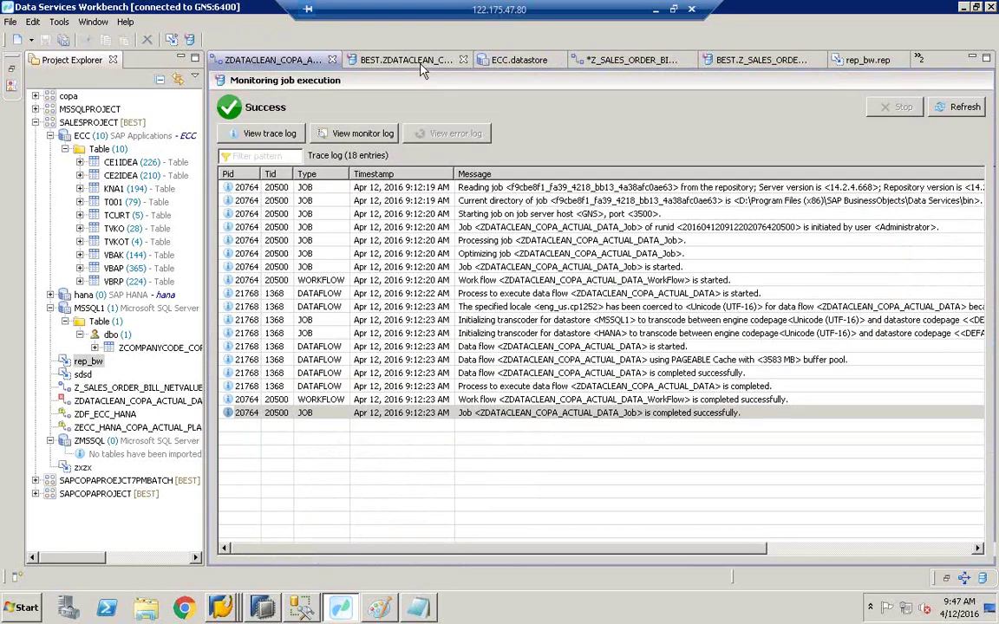
left_click(520, 60)
left_click(648, 64)
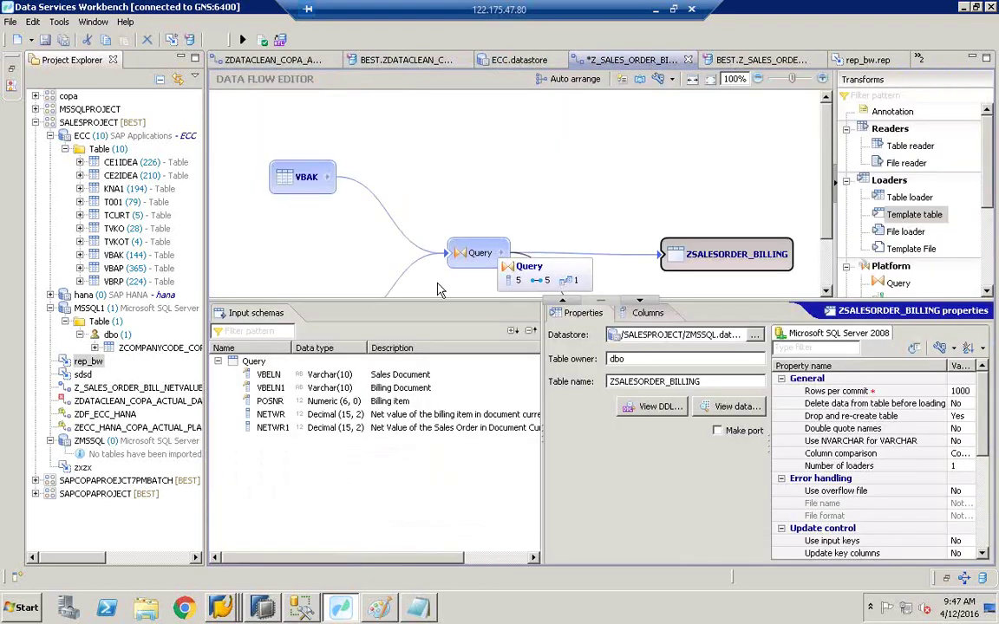
Step: Trace VBELN from the ZSALESORDER_BILLING target columns back to VBAK's Columns list
left_click(517, 376)
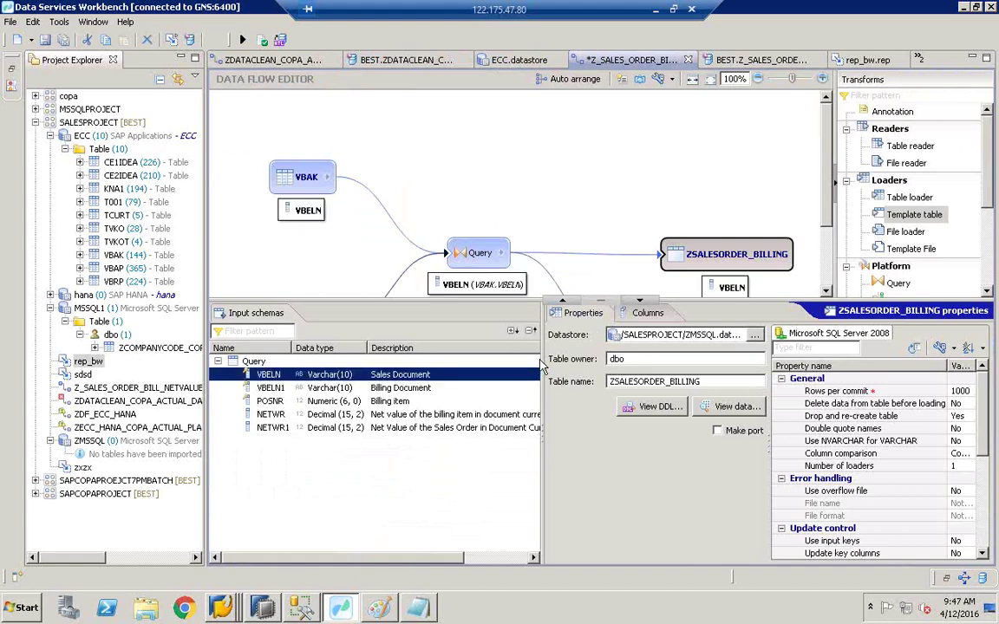
left_click_drag(542, 365, 440, 364)
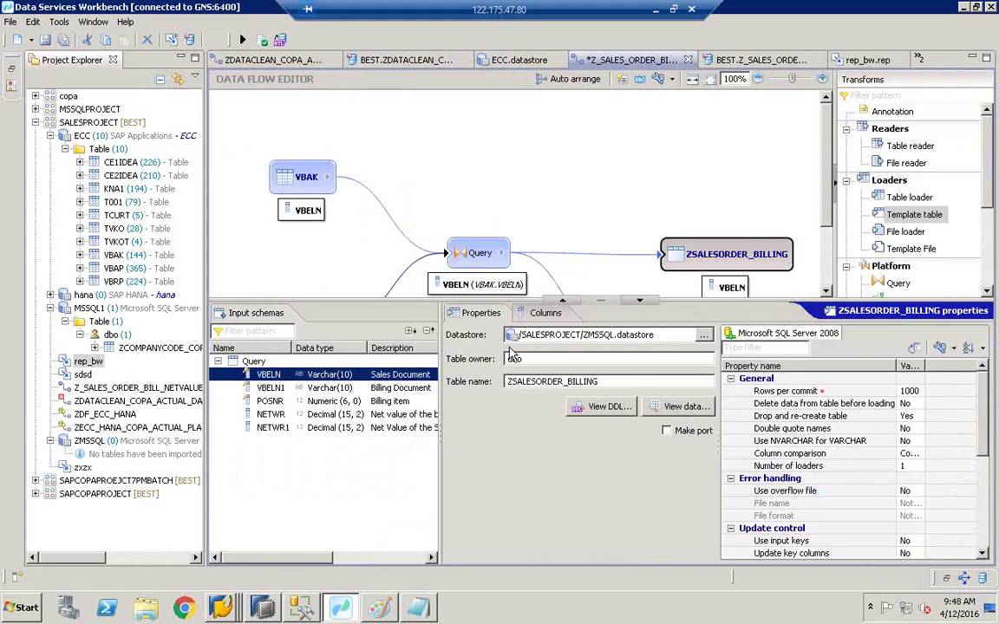
left_click(546, 313)
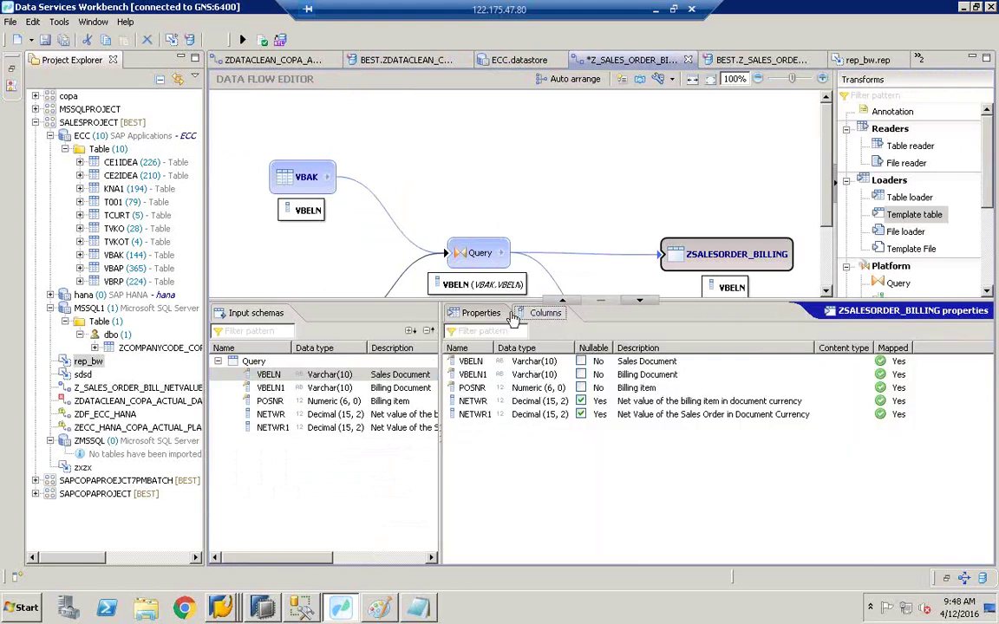
left_click(479, 364)
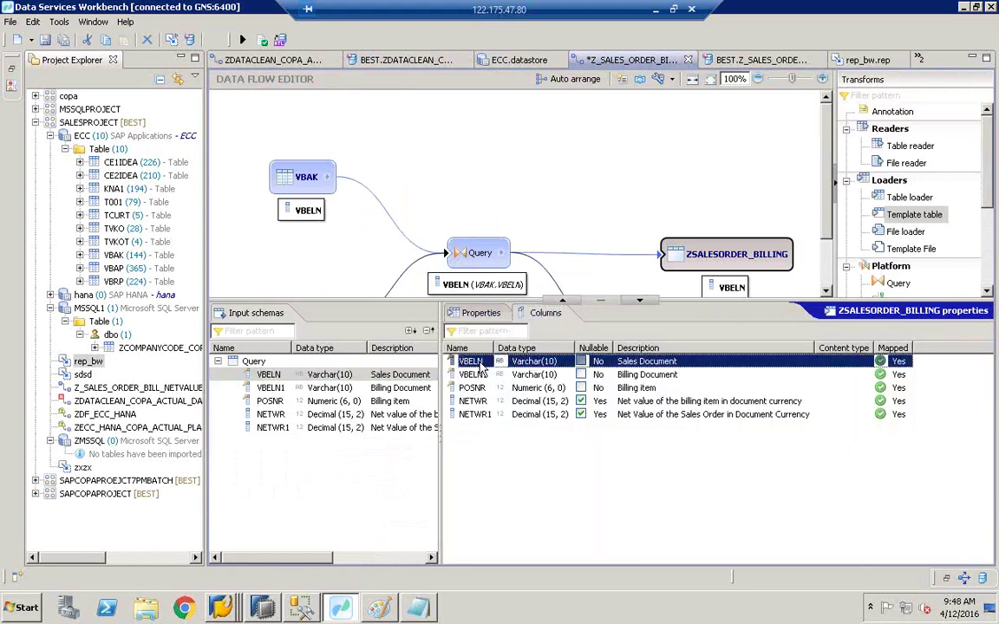
left_click(366, 374)
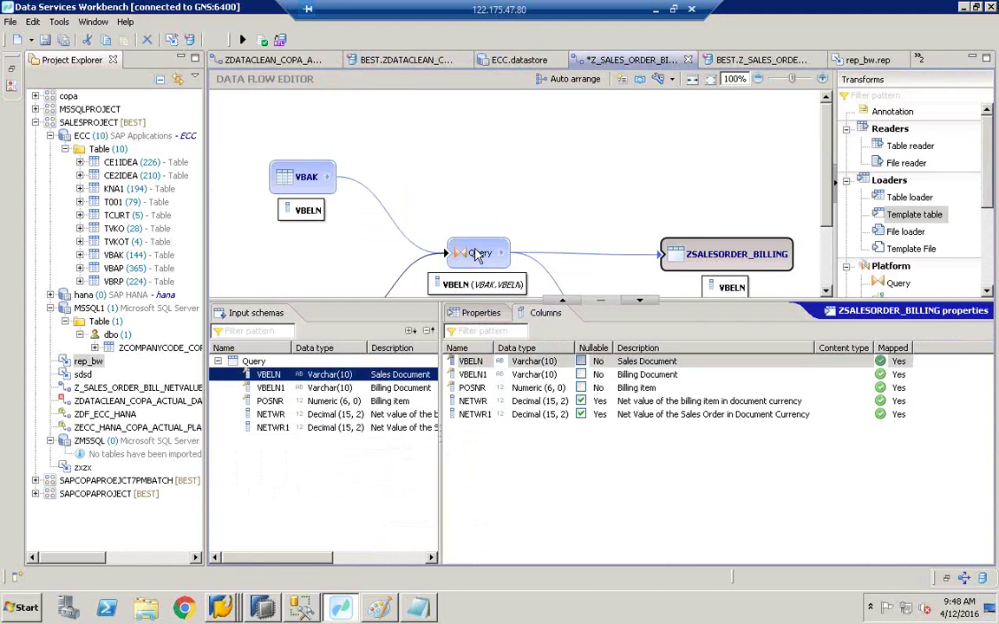
left_click(299, 193)
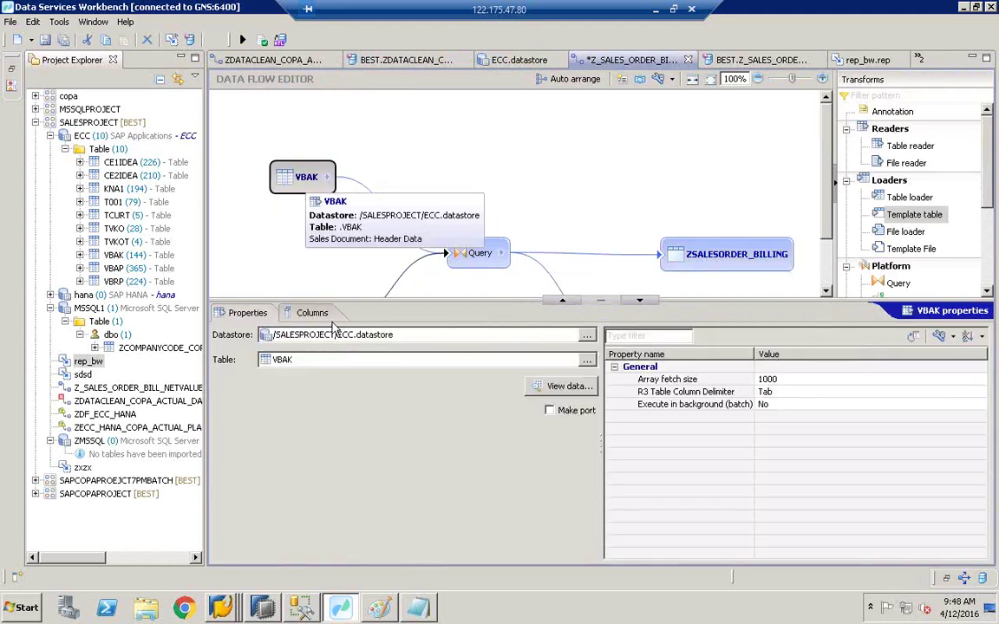
left_click(312, 313)
left_click(286, 375)
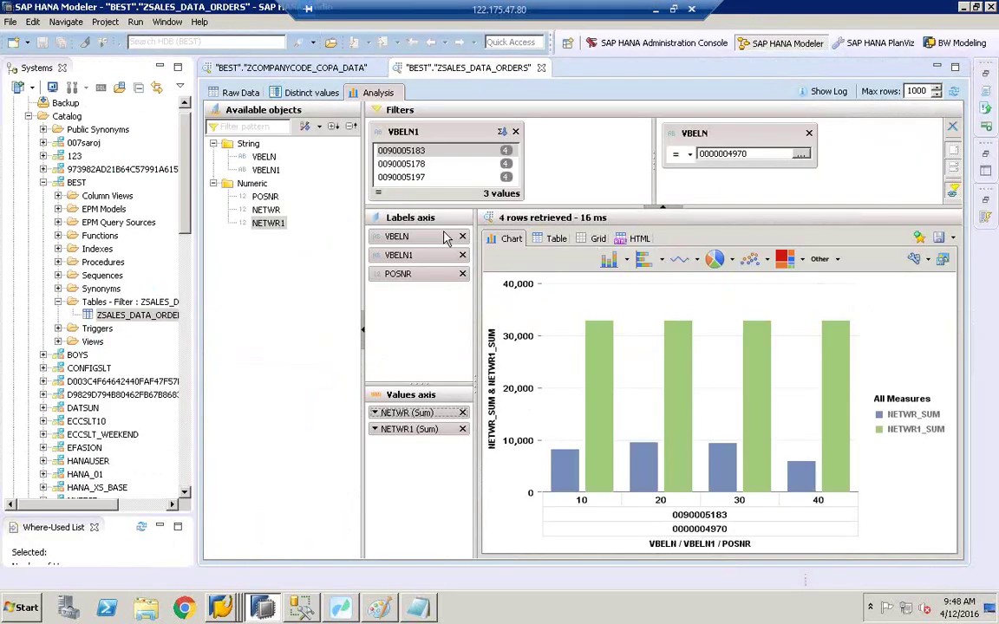
Step: Open the ZSALES_DATA_ORDERS definition, inspect VBELN and VBELN1, and select the table name
double_click(115, 313)
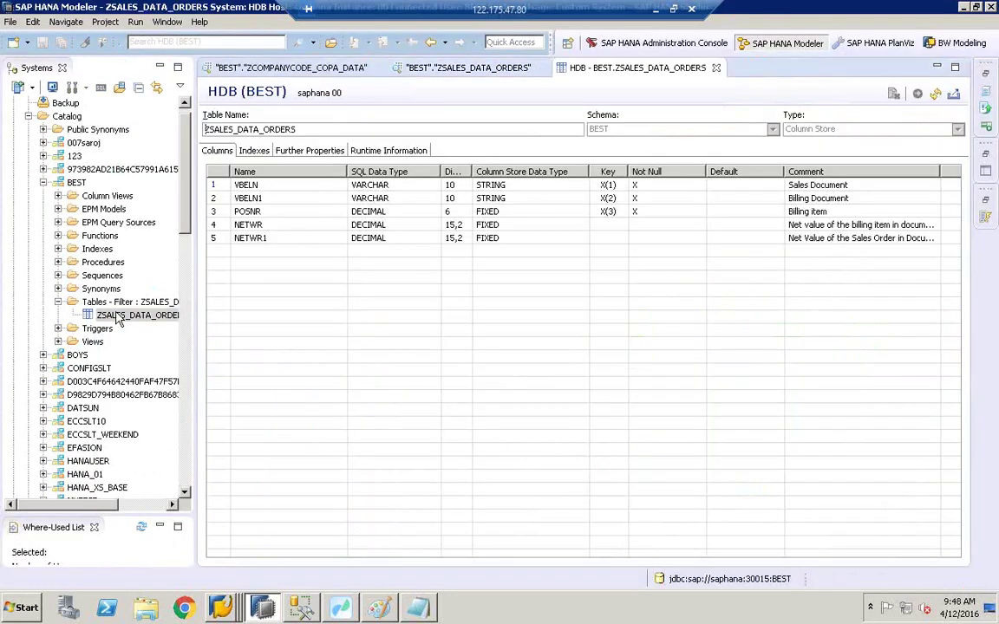
left_click(234, 184)
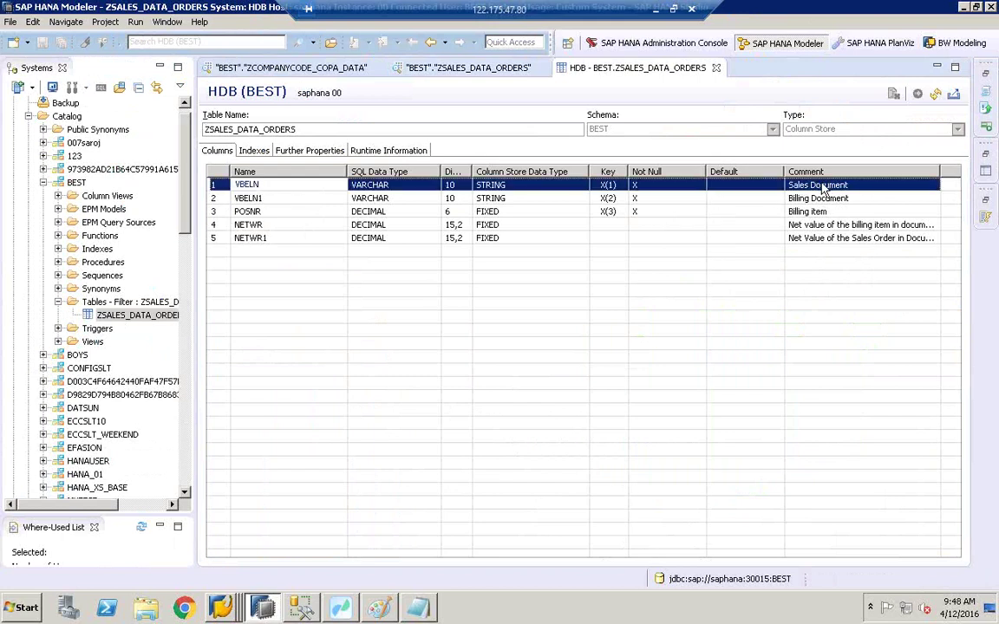
left_click(279, 199)
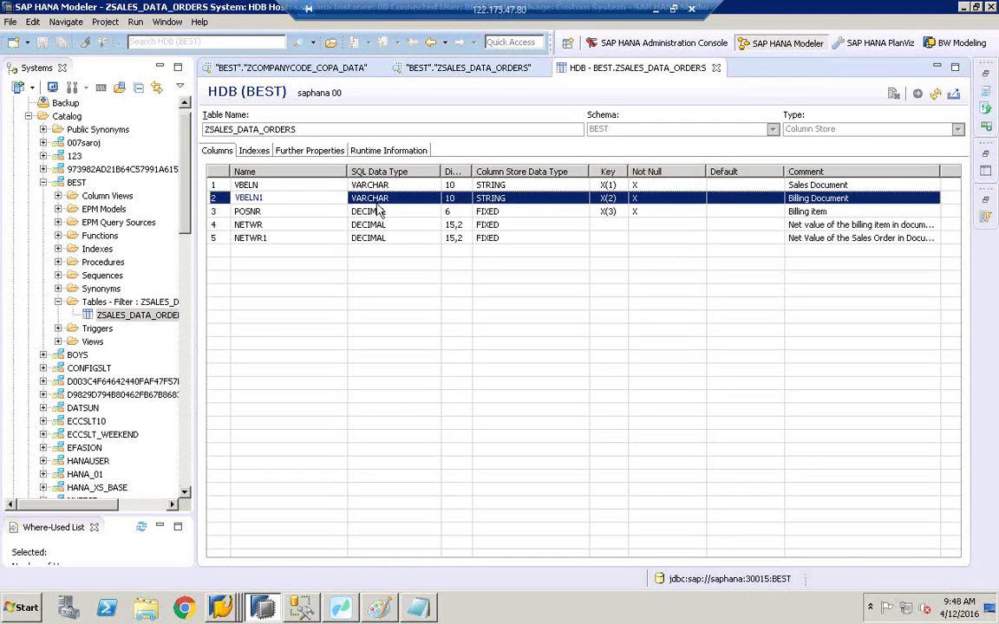
left_click(289, 130)
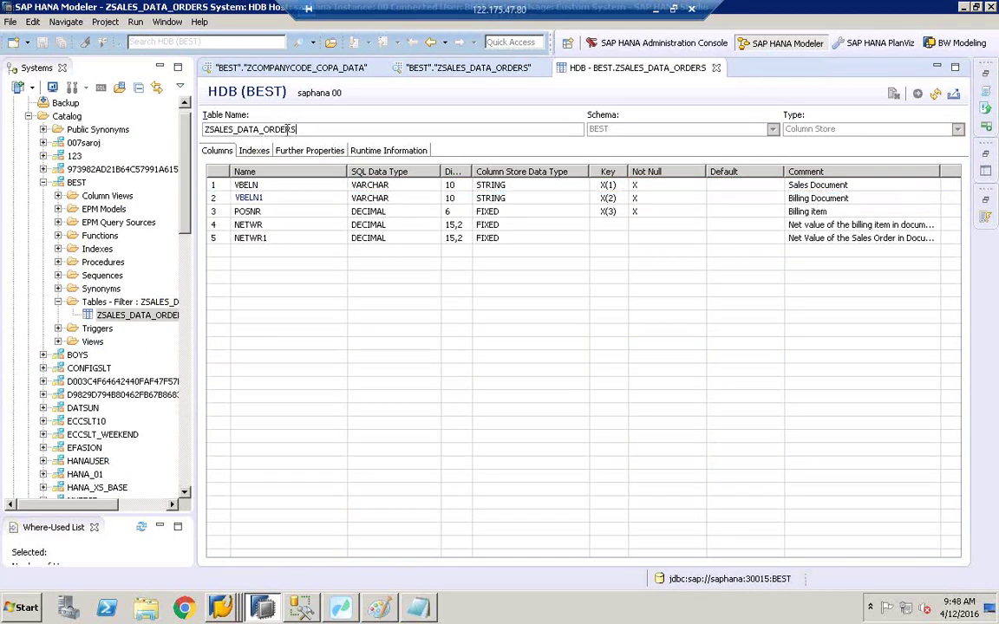
left_click_drag(289, 129, 180, 128)
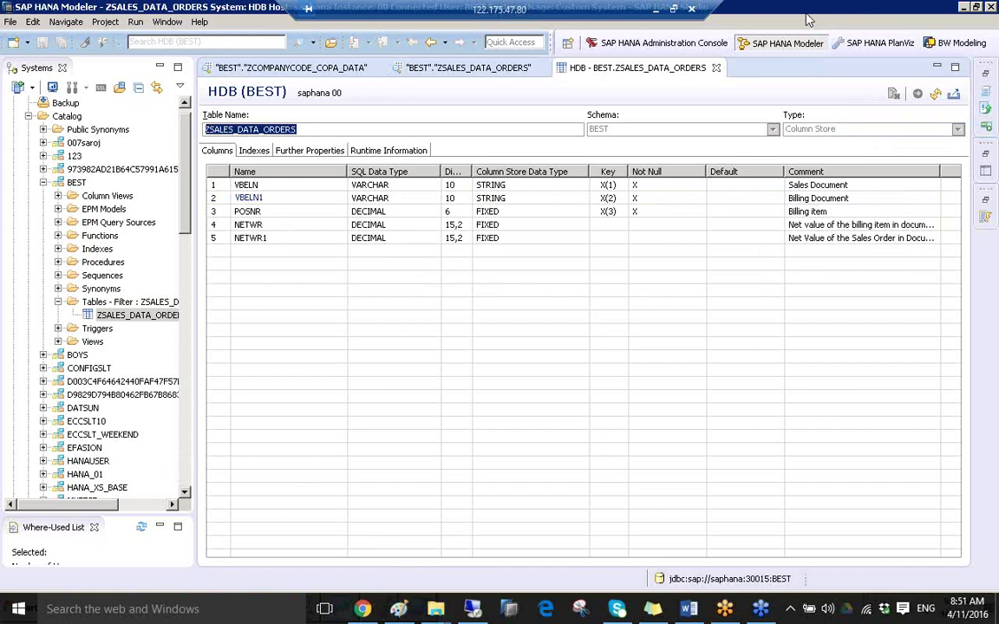
left_click(828, 130)
left_click(828, 143)
key("Escape")
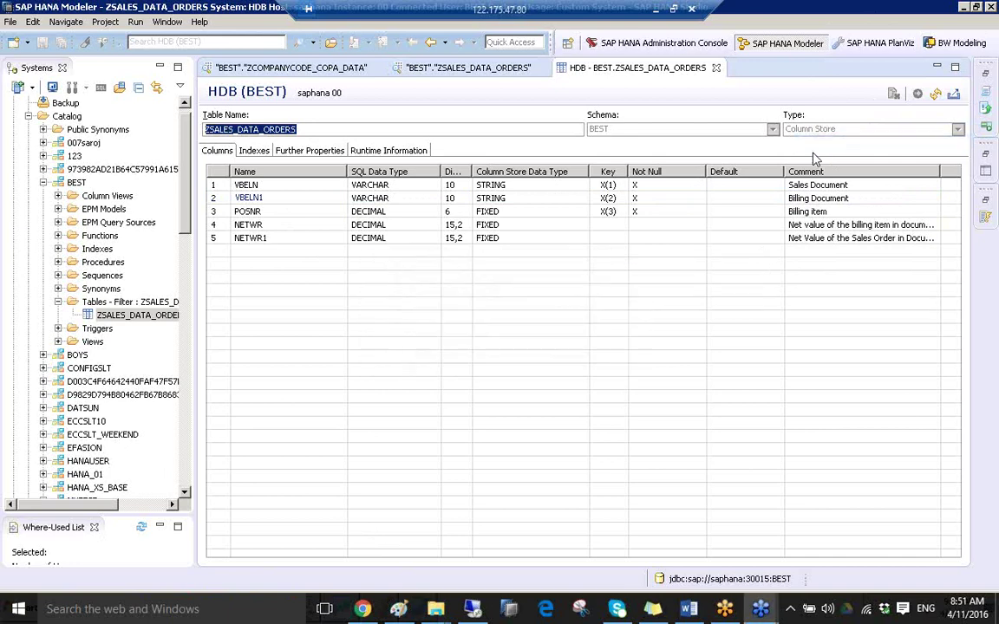